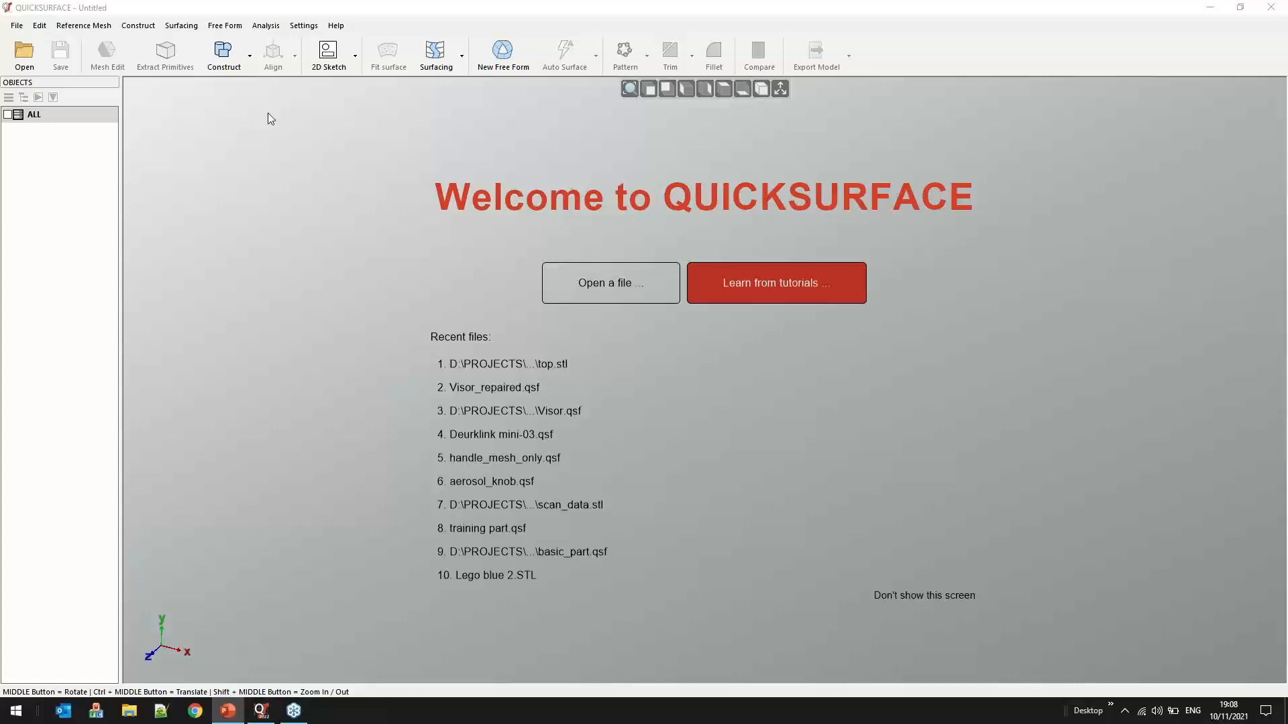
Open the top.stl scan from the 01_Multiple meshes folder
click(17, 26)
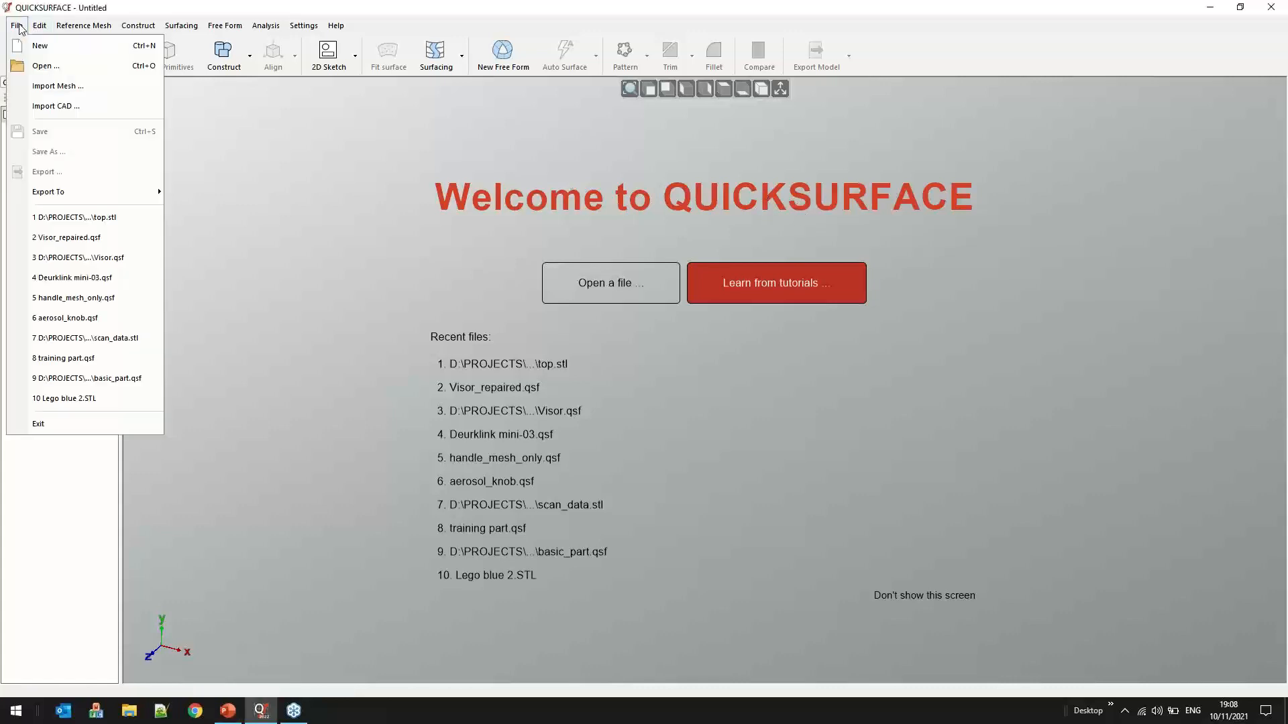
click(42, 67)
click(675, 292)
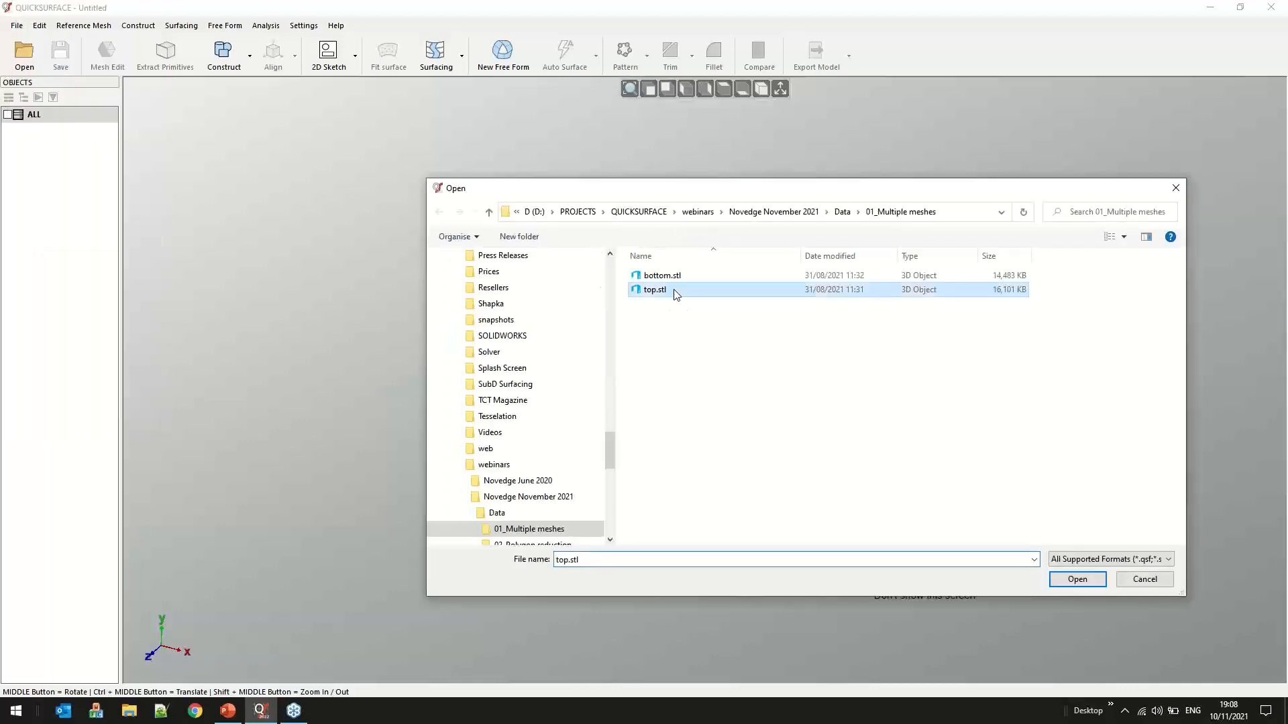
double_click(676, 293)
click(615, 376)
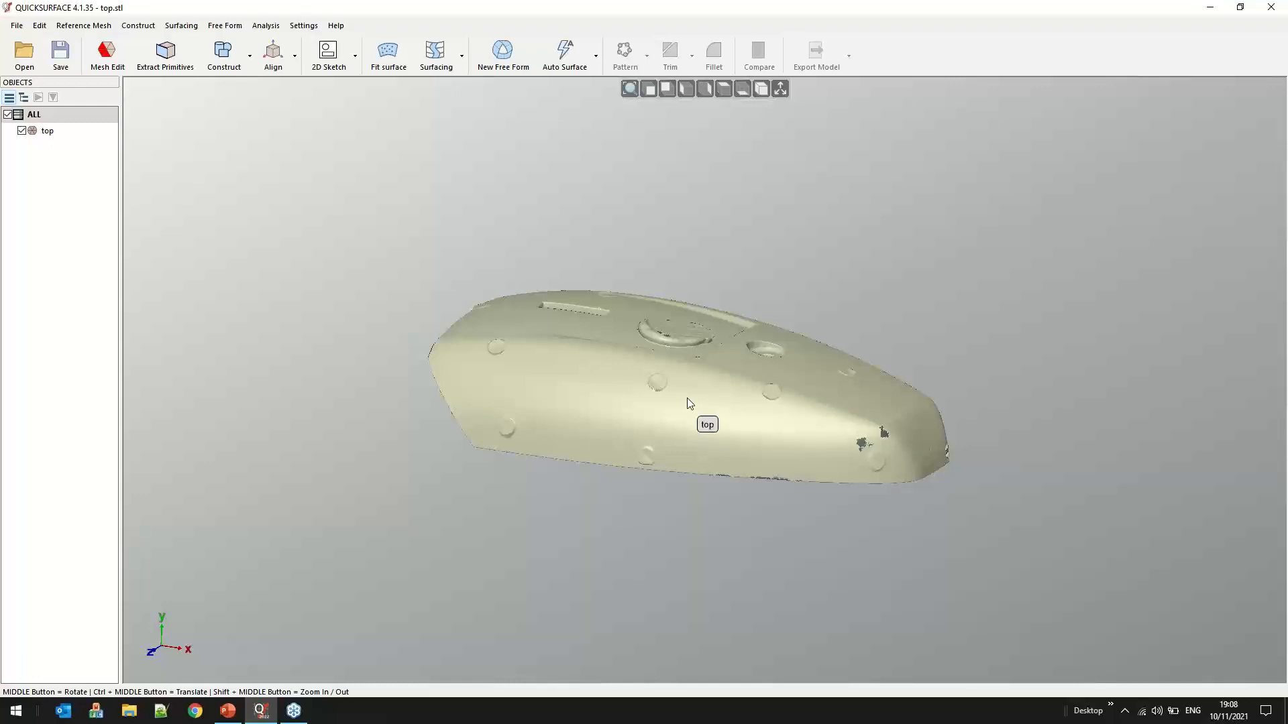
Import bottom.stl as a second mesh alongside the top mesh
click(17, 25)
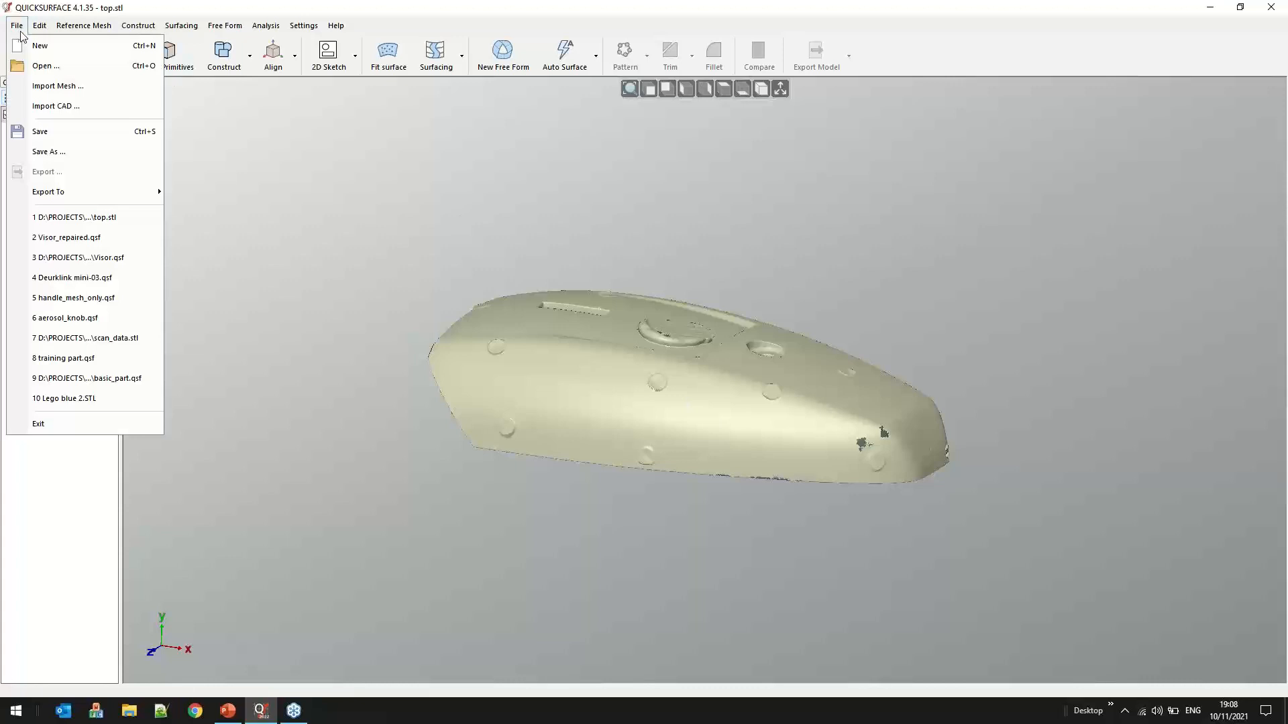
click(55, 87)
click(676, 277)
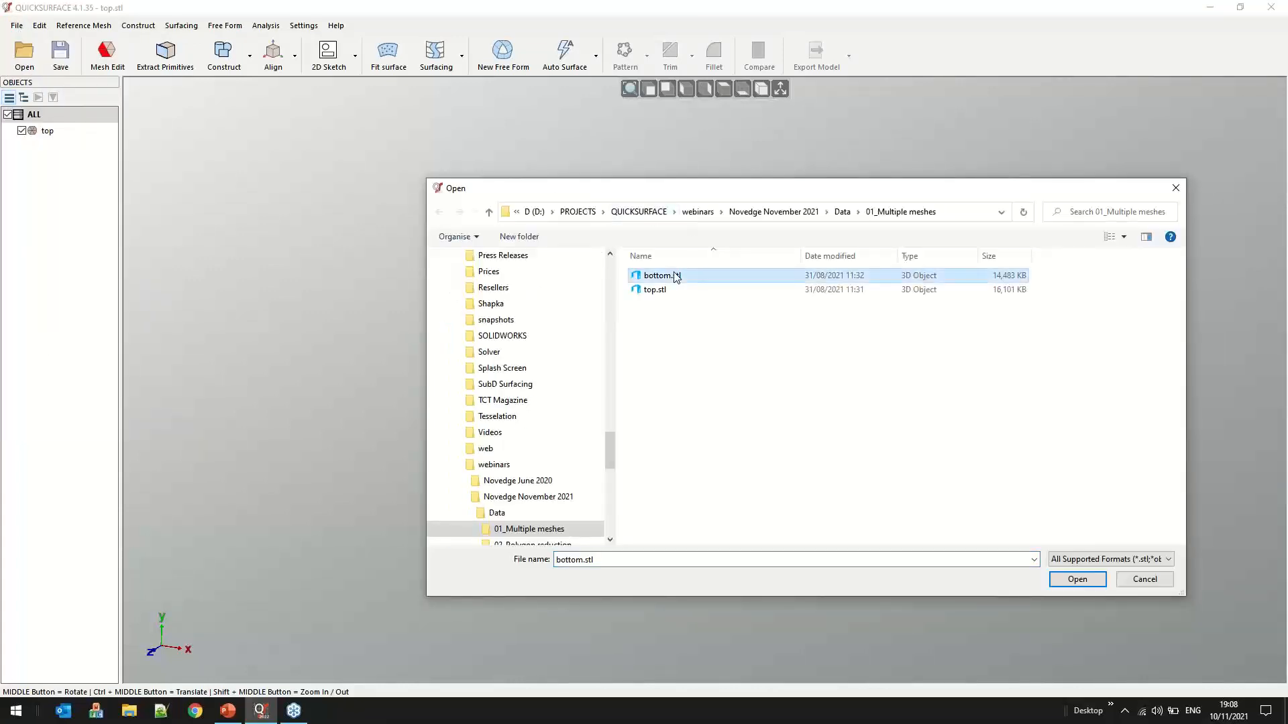
double_click(676, 277)
click(609, 377)
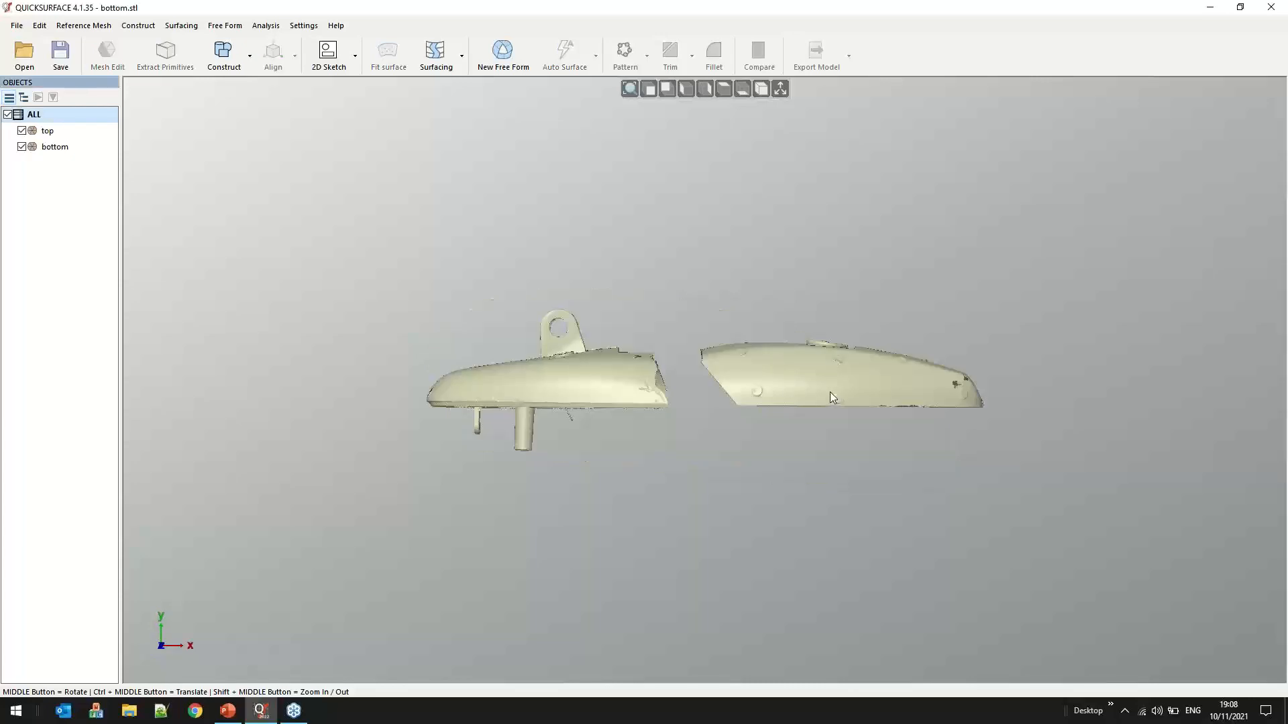
Use Align Interactive to move the bottom mesh beneath the top mesh and rotate it 180 degrees about the Z axis
click(612, 390)
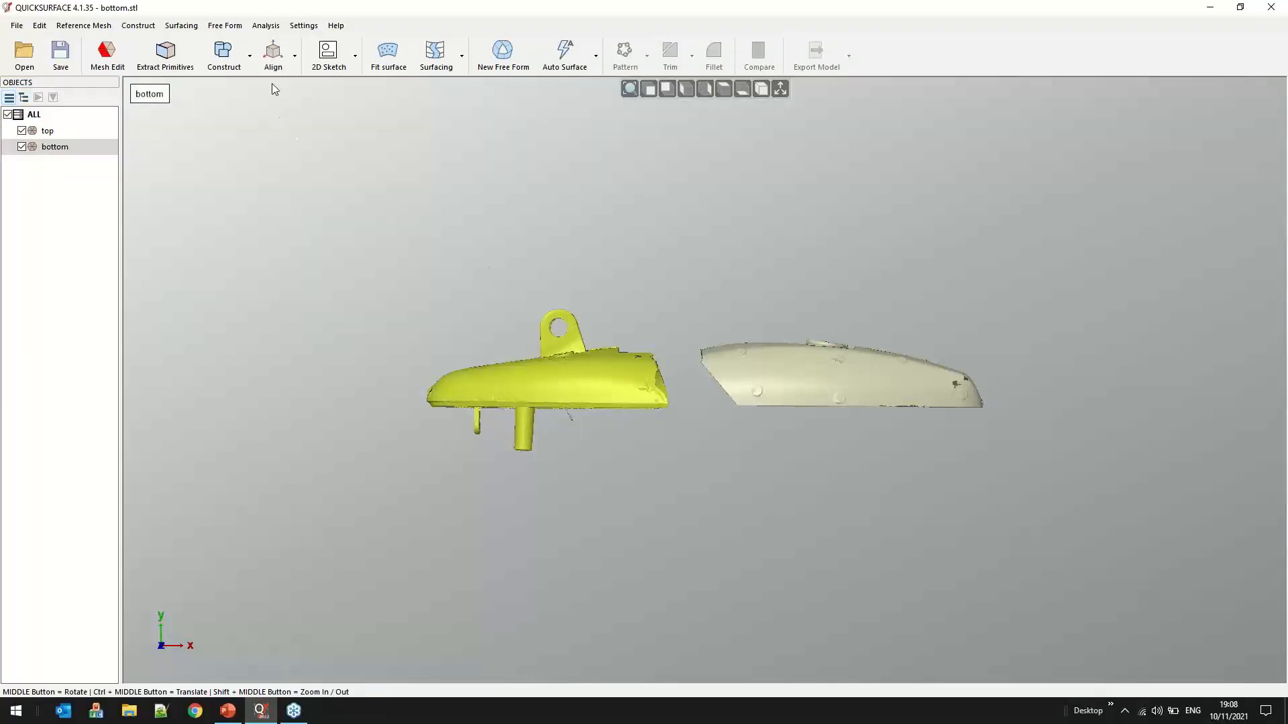
click(273, 55)
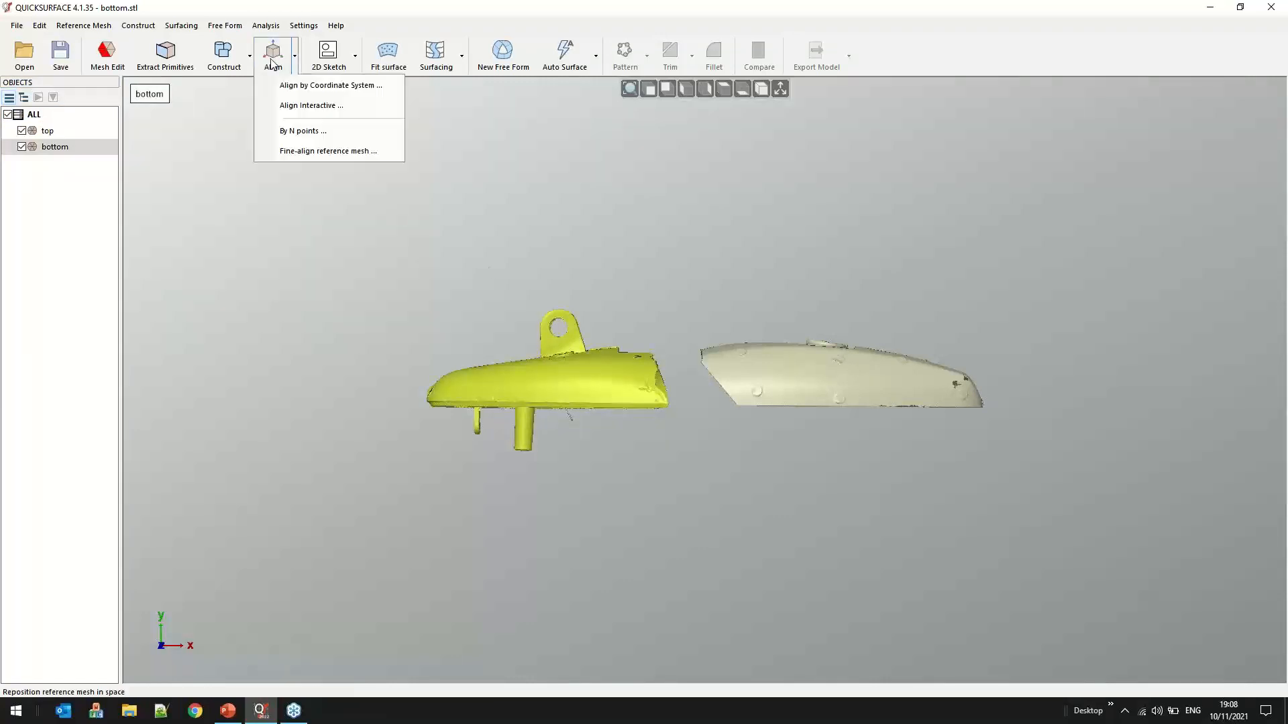
click(316, 110)
drag(600, 343, 916, 401)
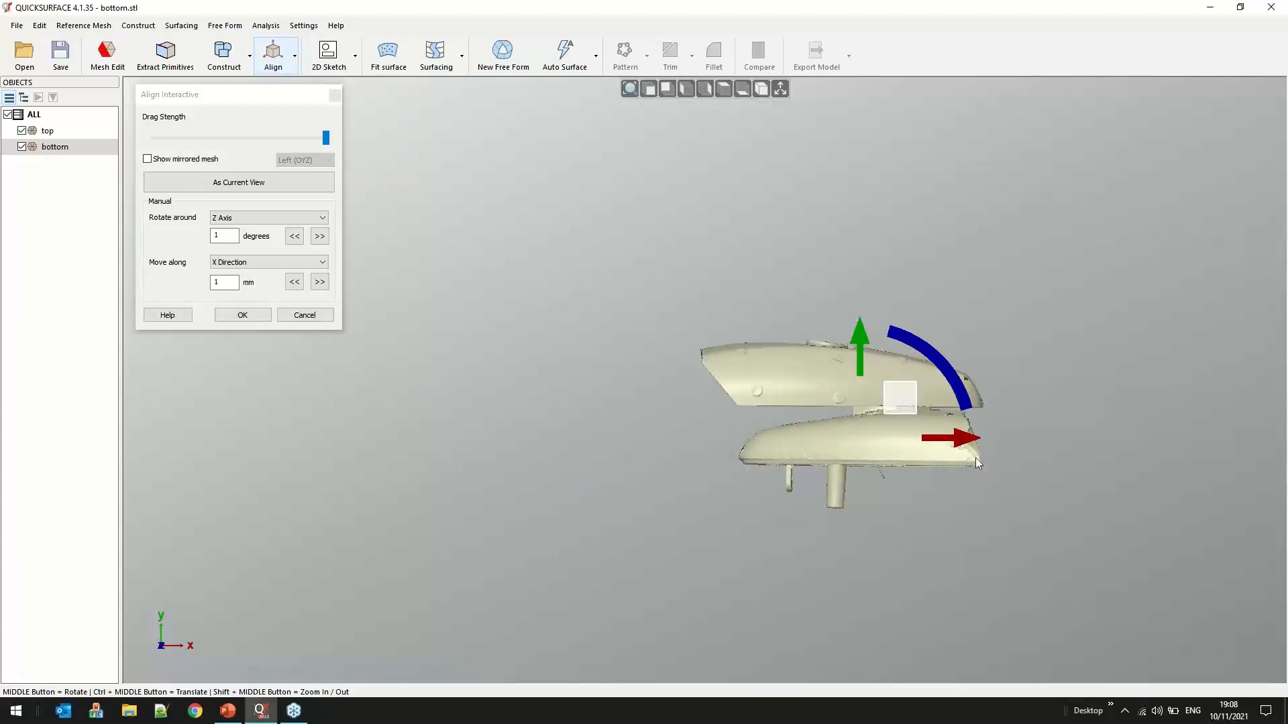
click(961, 389)
text(180)
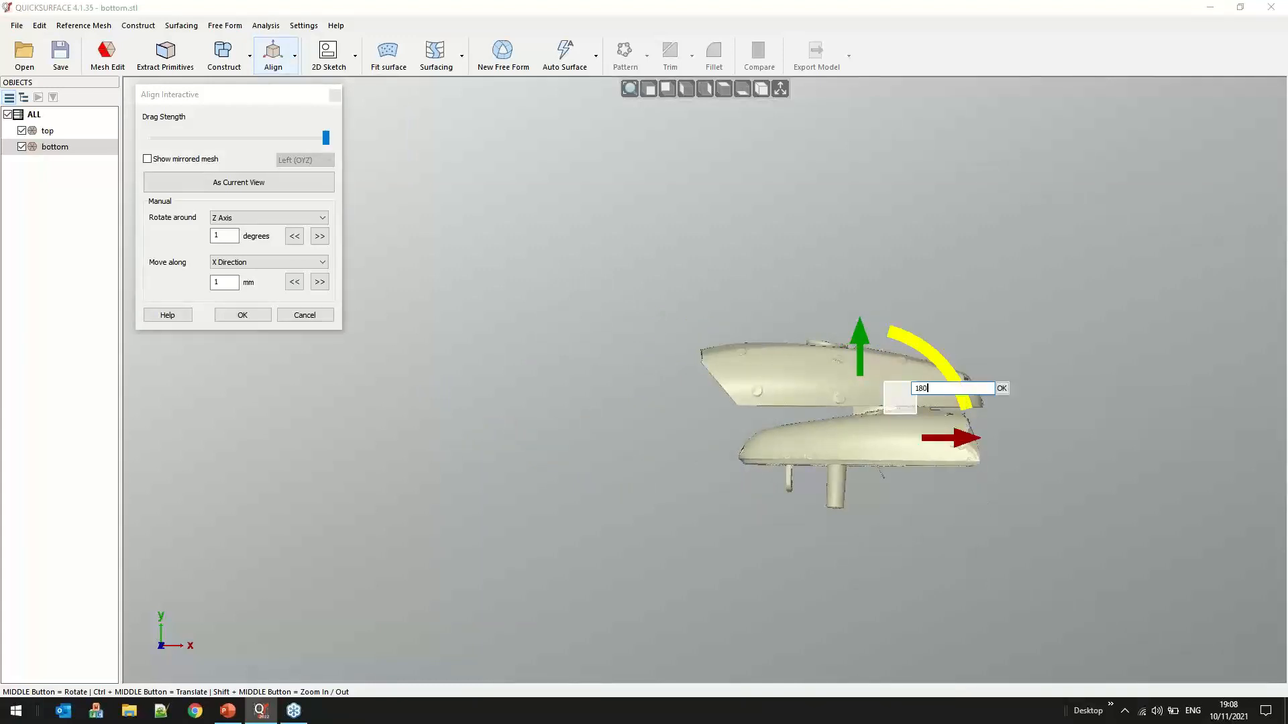
key(Return)
Try to fit the bottom mesh against the top mesh's lower edge, check the fit from several sides, and cancel the alignment
scroll(883, 436, up, 5)
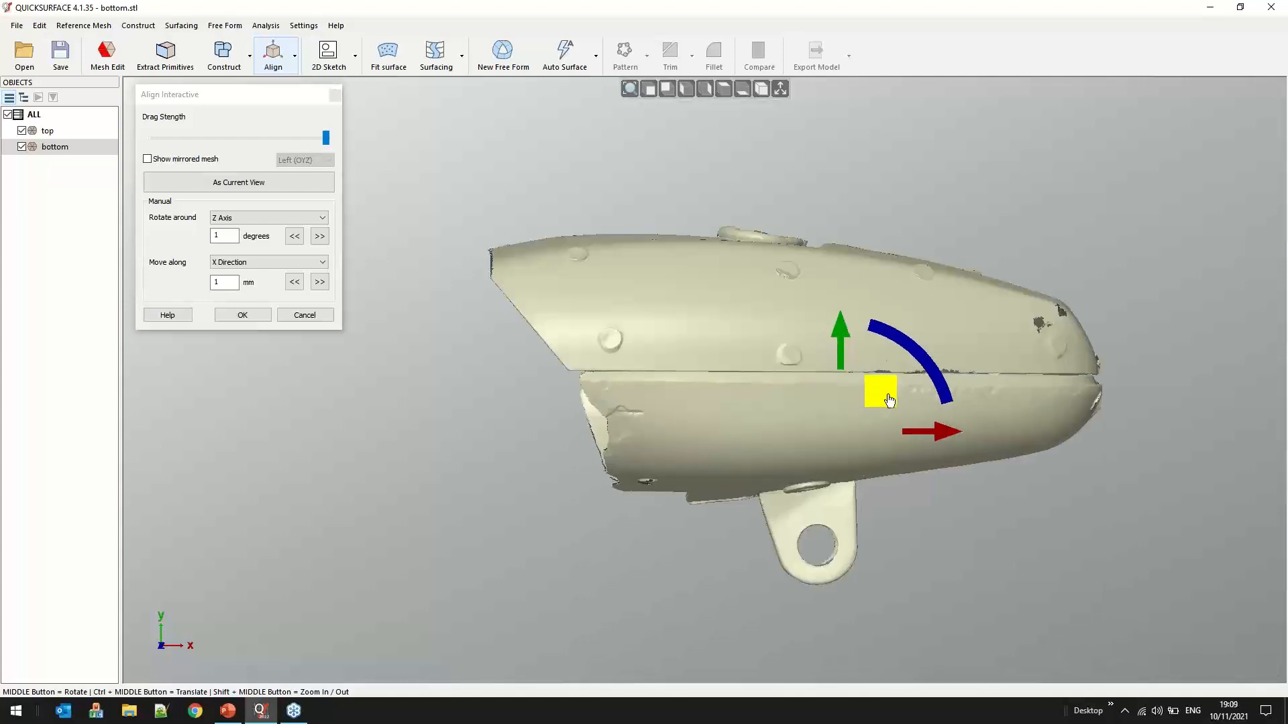
key(Up)
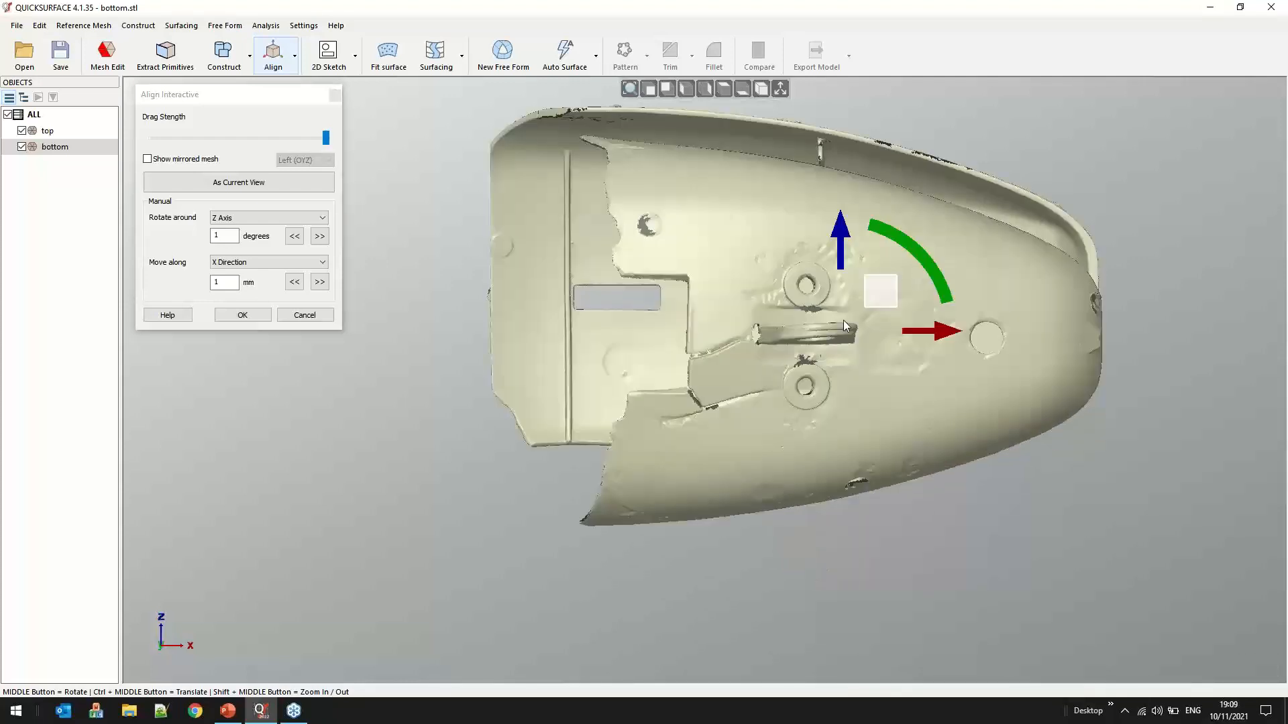
scroll(843, 320, down, 5)
drag(880, 281, 881, 267)
key(Down)
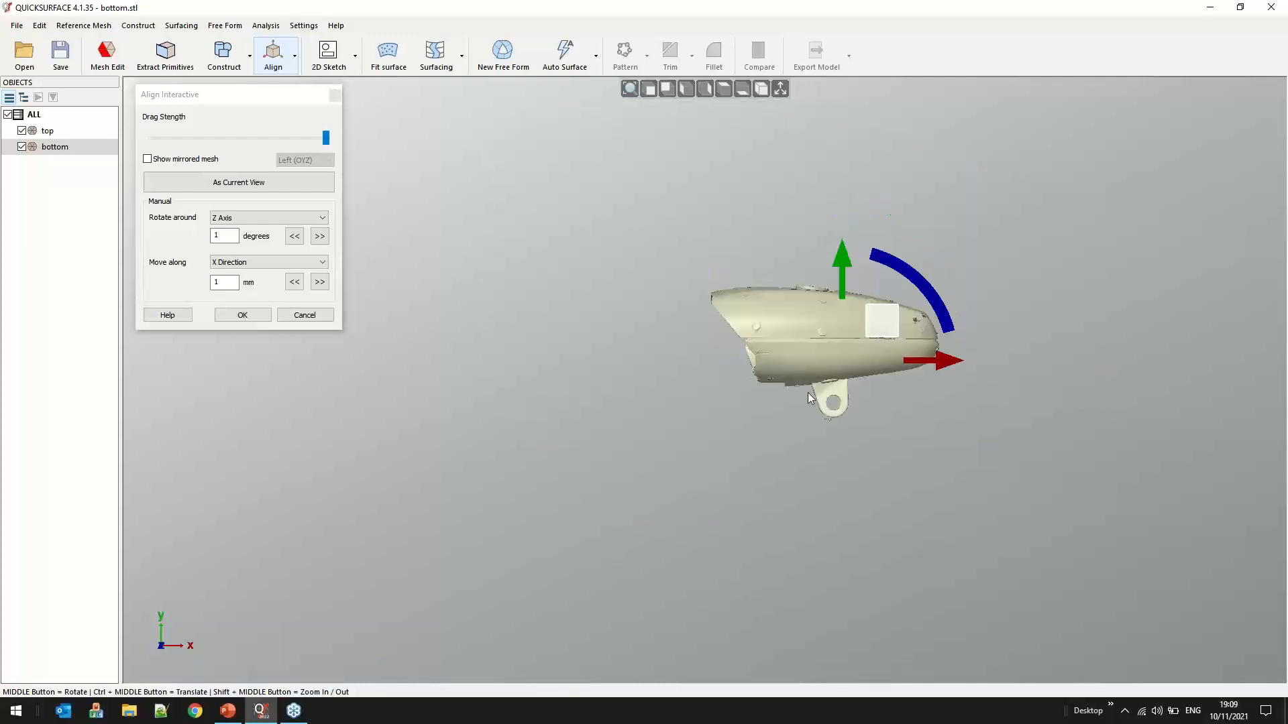
middle_drag(807, 398, 980, 419)
scroll(817, 328, up, 5)
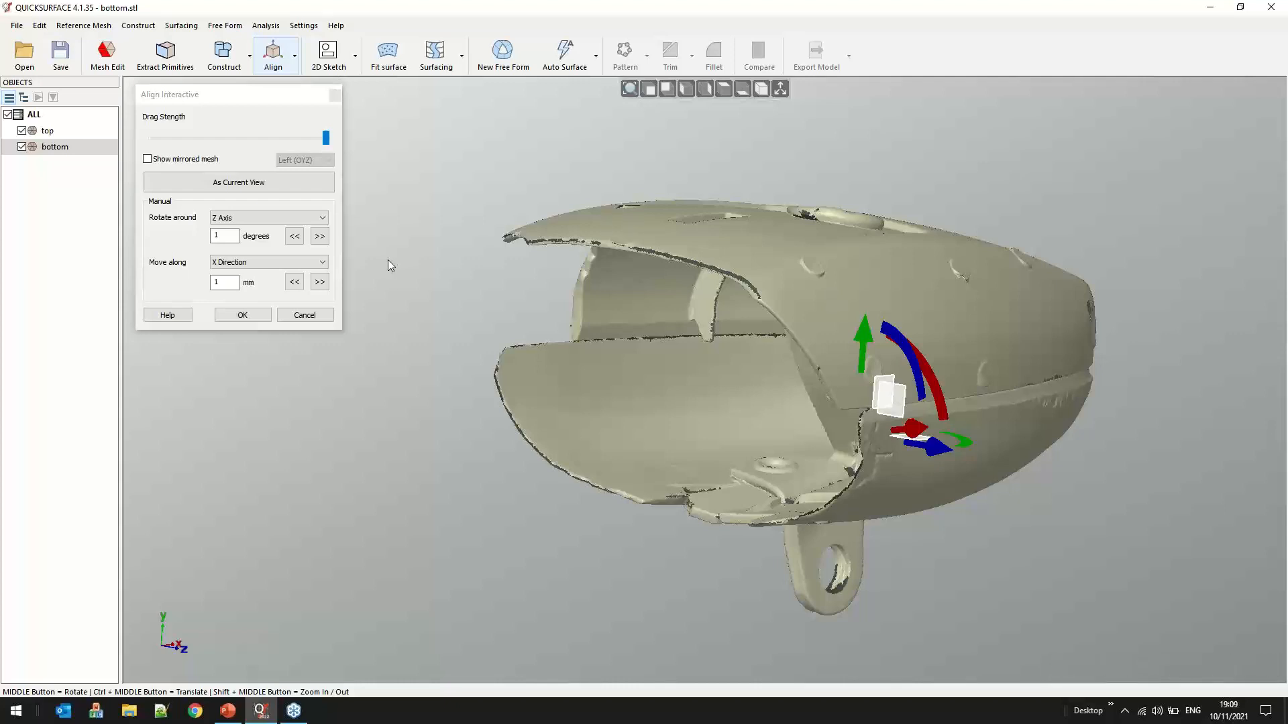
click(305, 315)
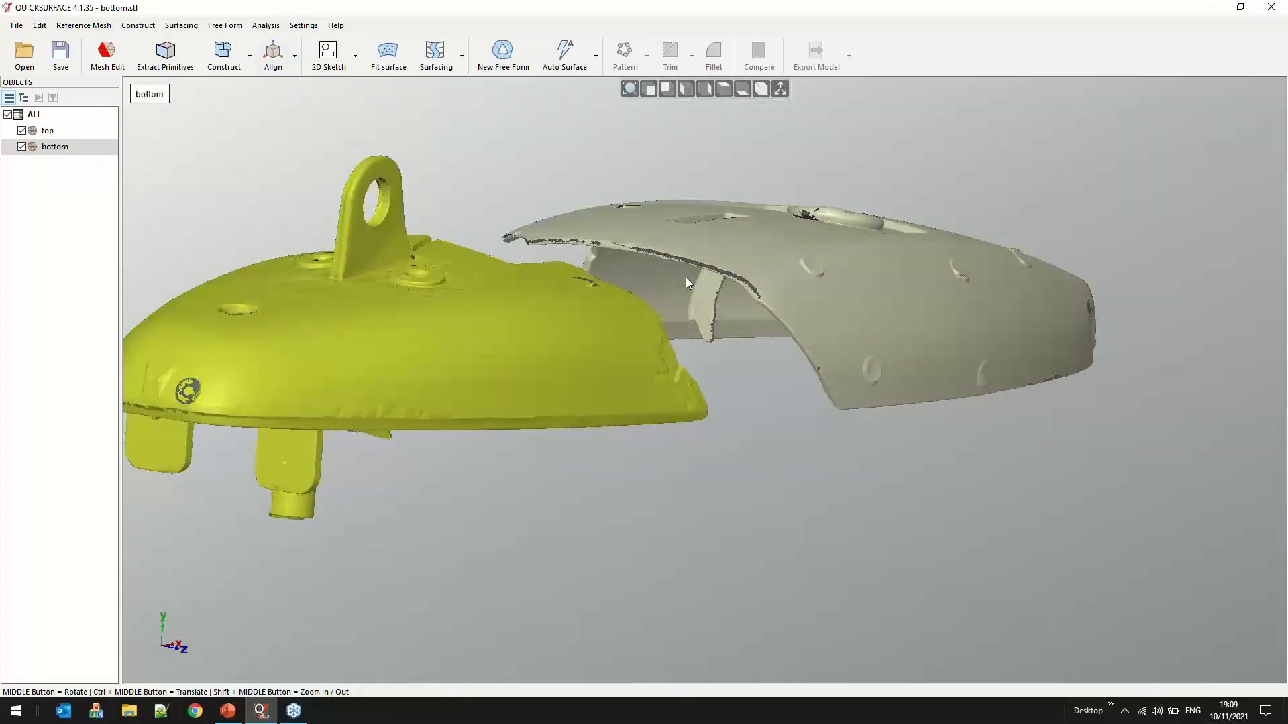
Hide the top mesh, duplicate the bottom mesh, and hide the original so only the copy shows
middle_drag(699, 387, 706, 405)
scroll(775, 315, down, 3)
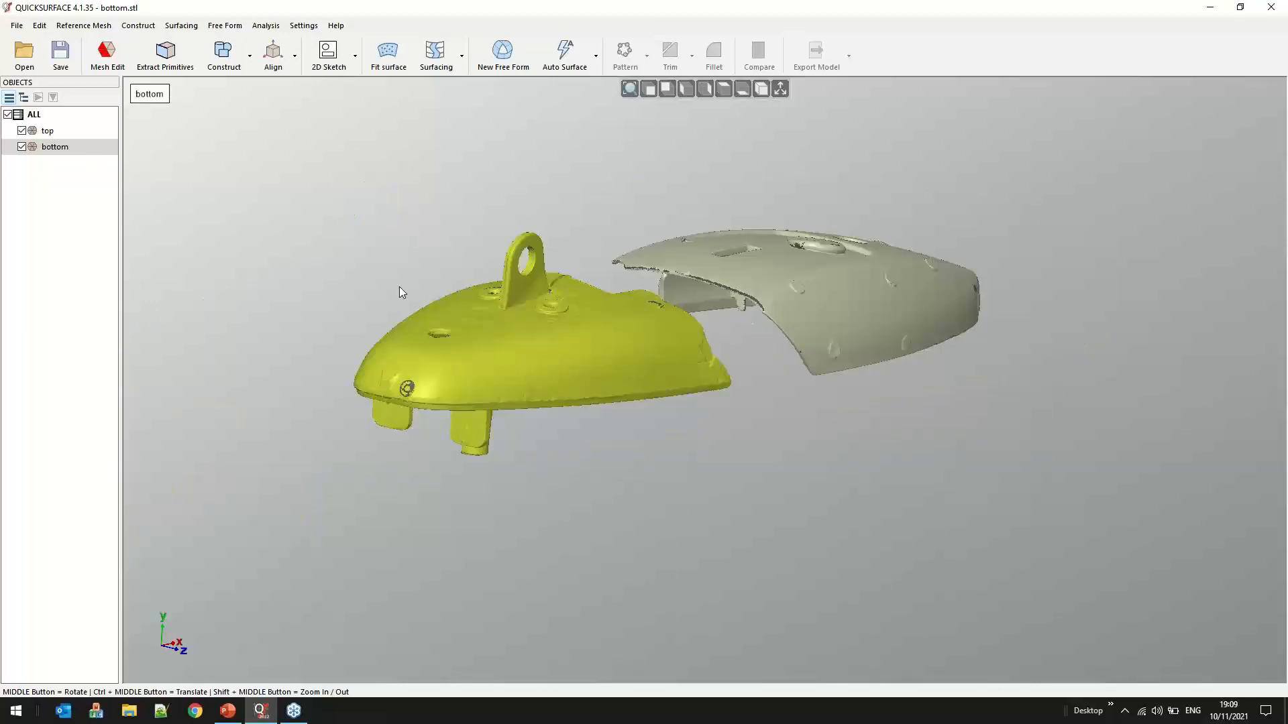
scroll(399, 287, up, 3)
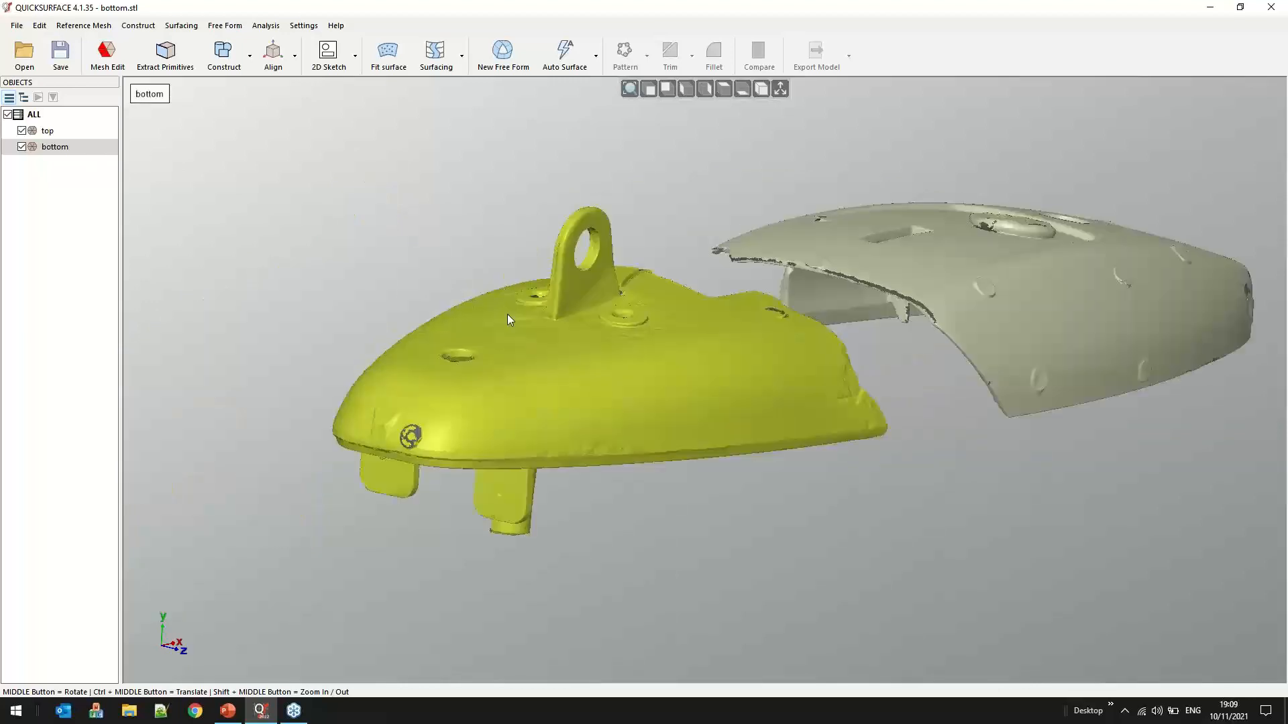
click(21, 130)
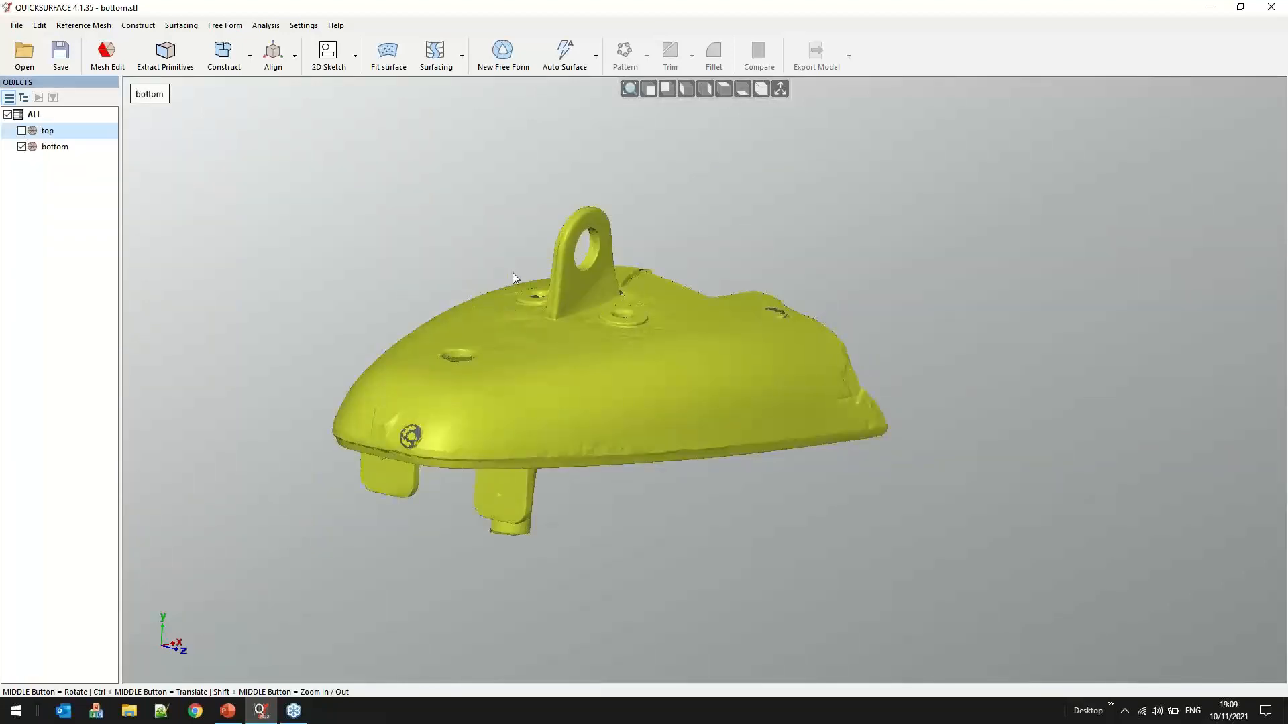
right_click(63, 149)
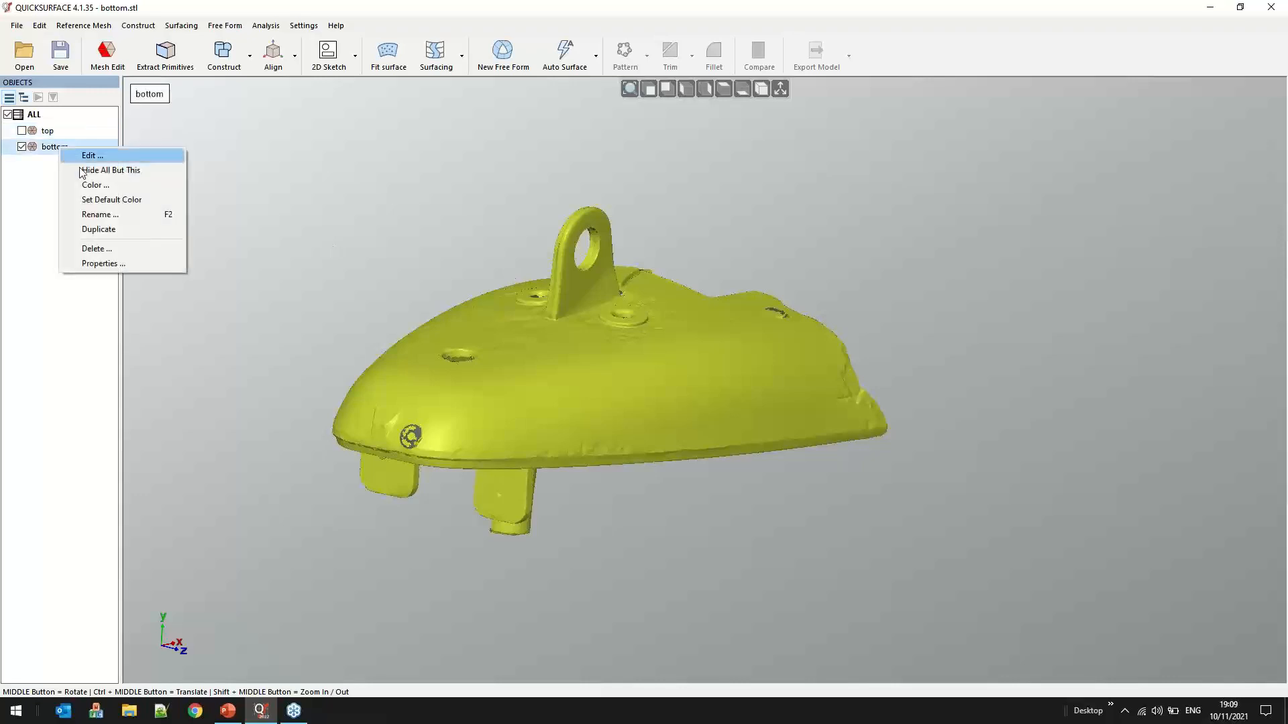
click(91, 230)
click(22, 146)
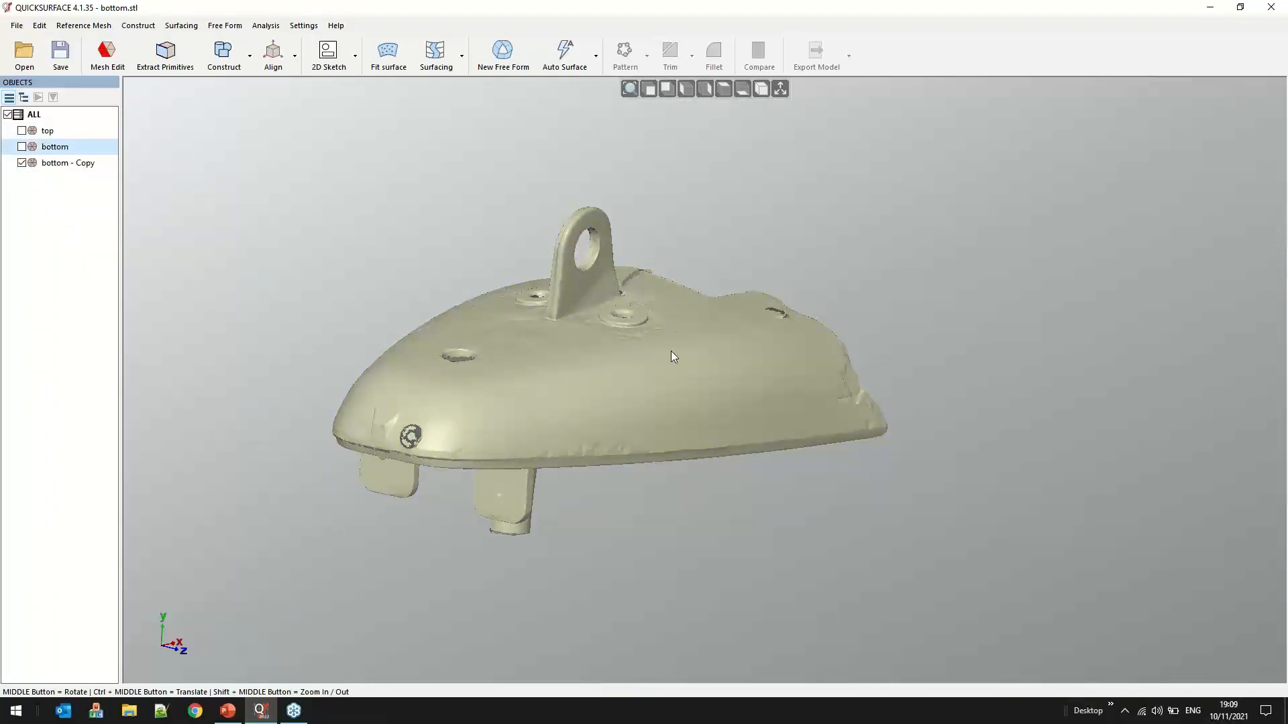
Inspect the copied bottom mesh from inside and outside and compare it with the original by alternating their visibility
middle_drag(654, 392, 364, 201)
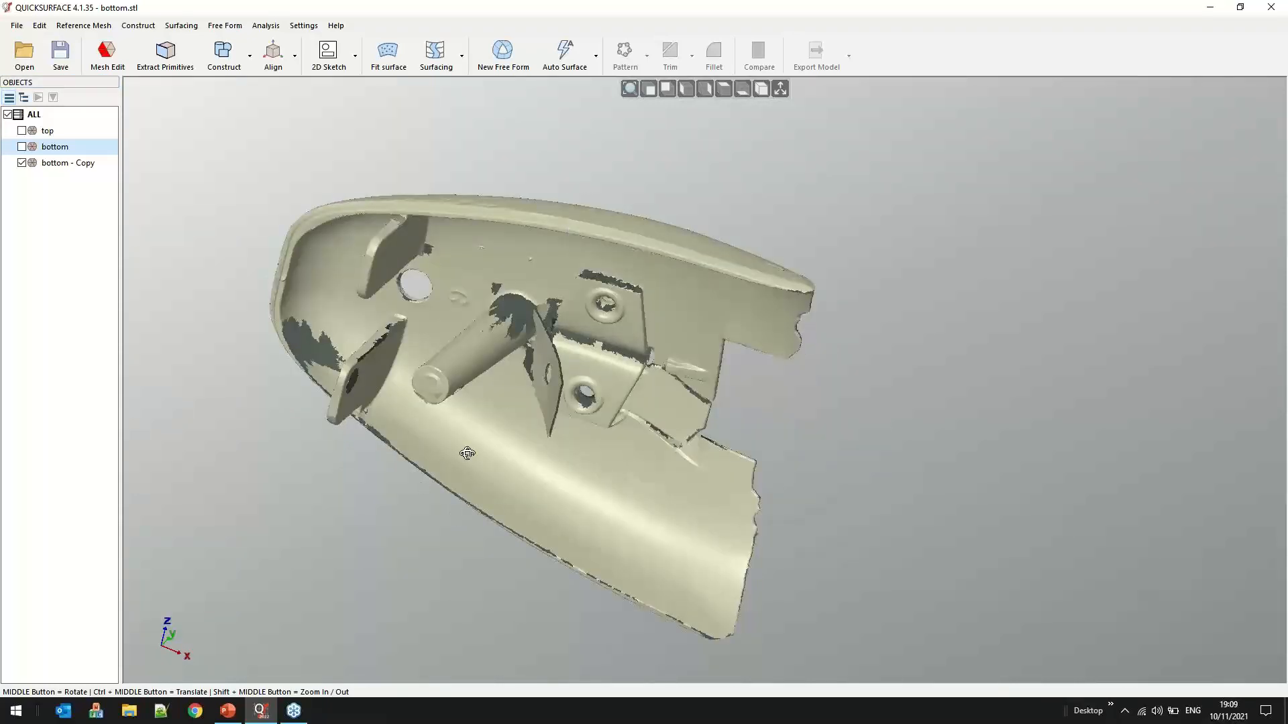
middle_drag(467, 454, 606, 400)
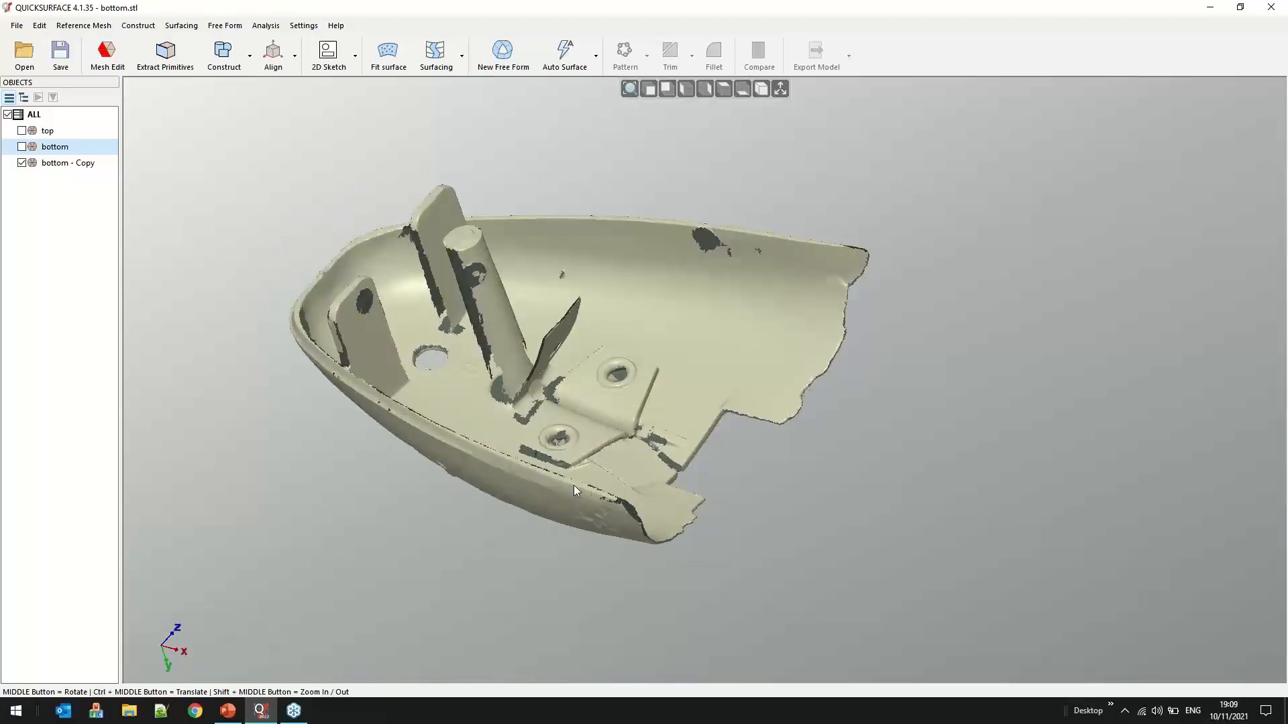
middle_drag(573, 485, 618, 445)
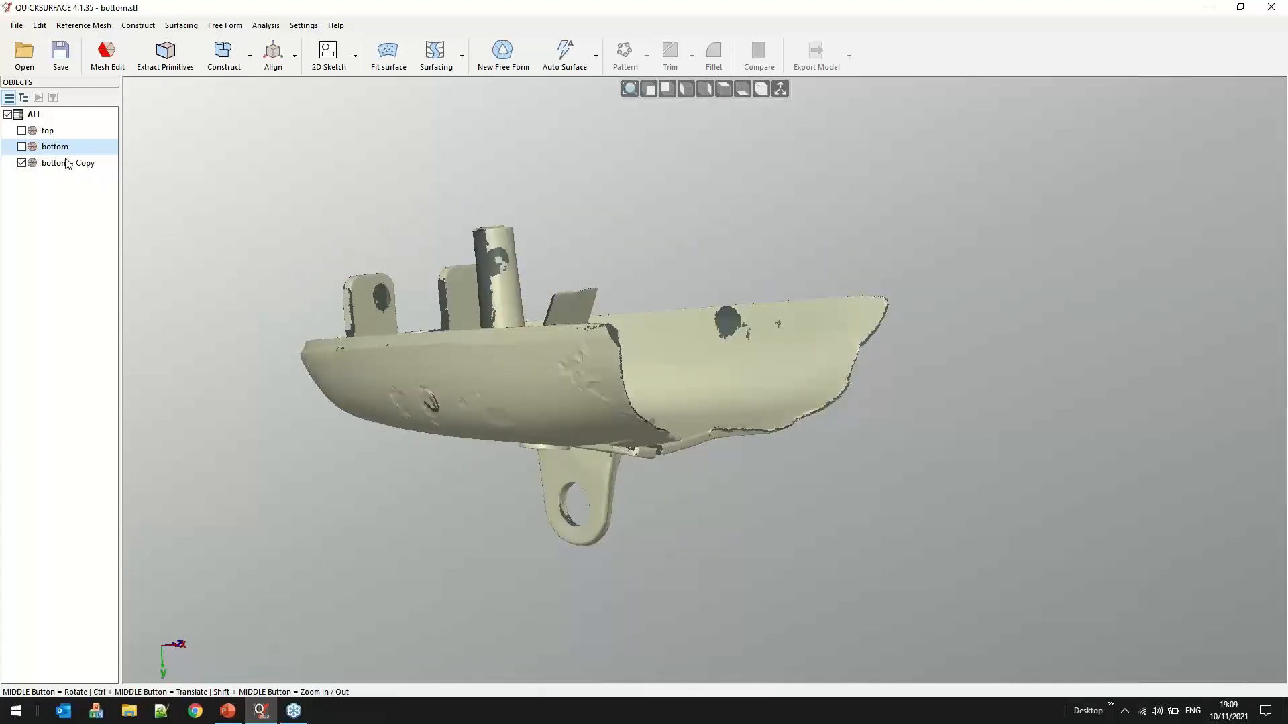
click(22, 164)
click(22, 147)
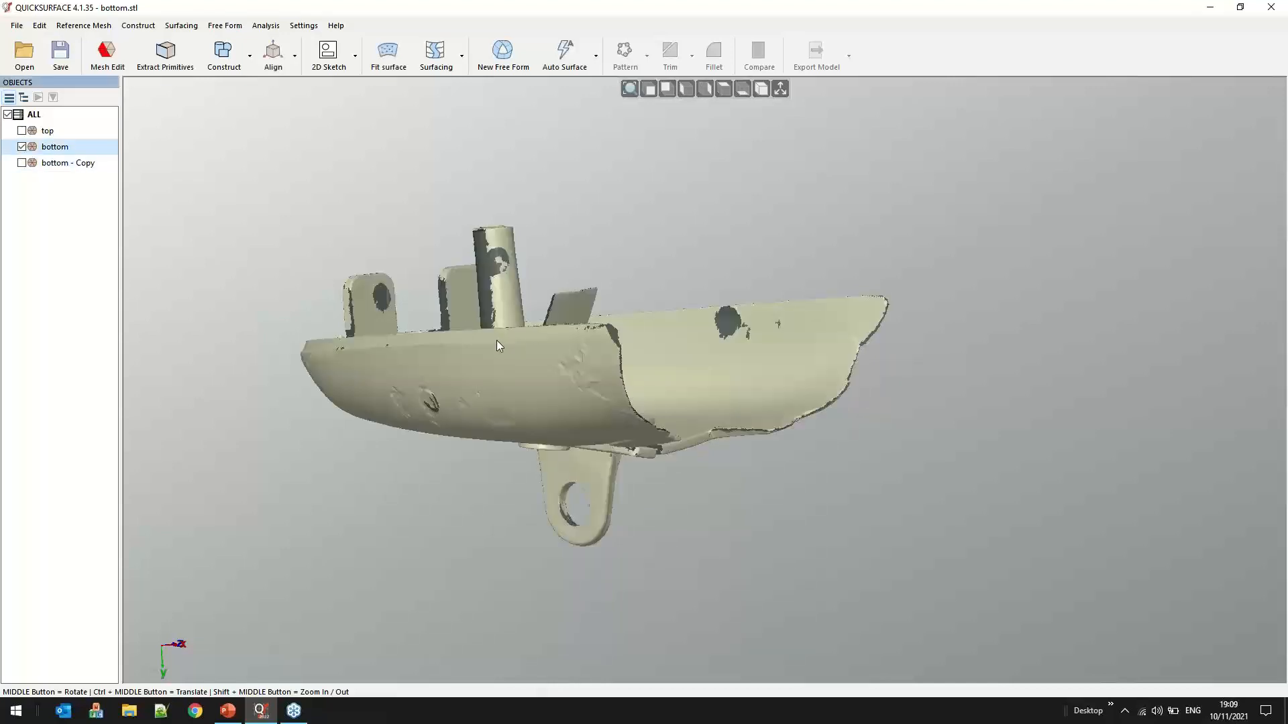
click(22, 147)
click(22, 163)
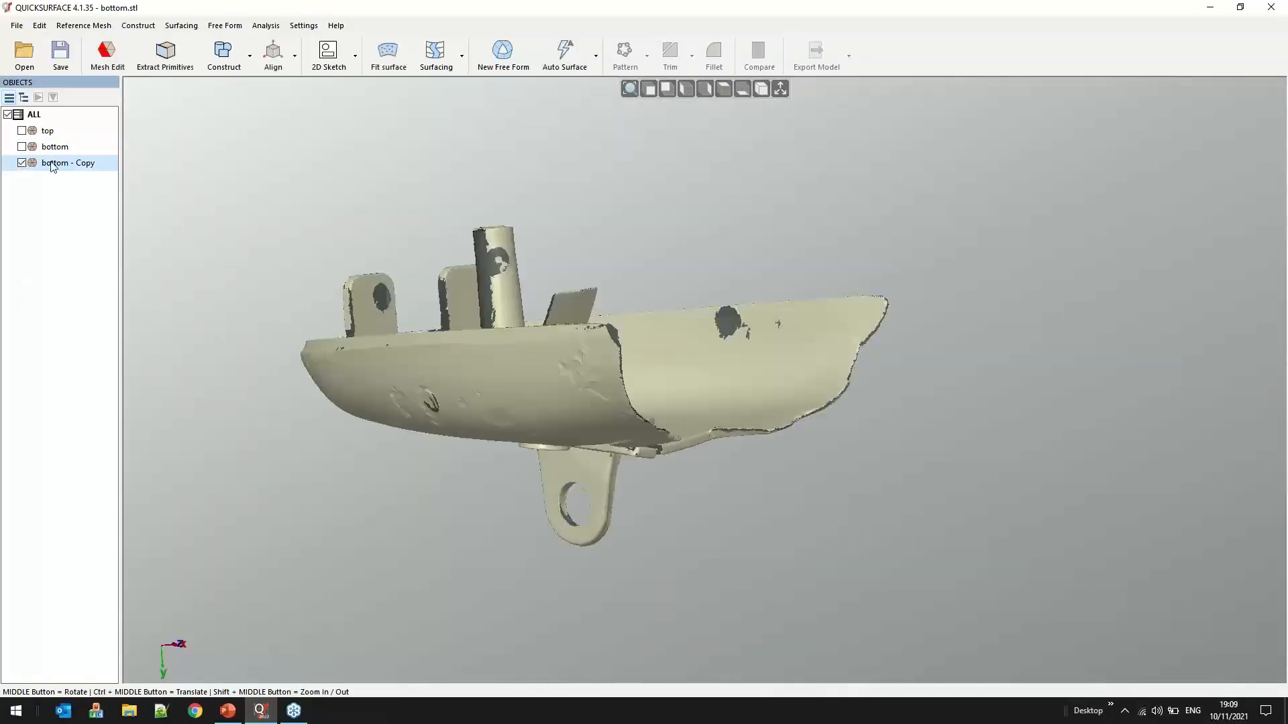
Edit the bottom - Copy mesh, rectangle-select its lower part below the lug from the front view, and delete it
right_click(53, 166)
click(74, 175)
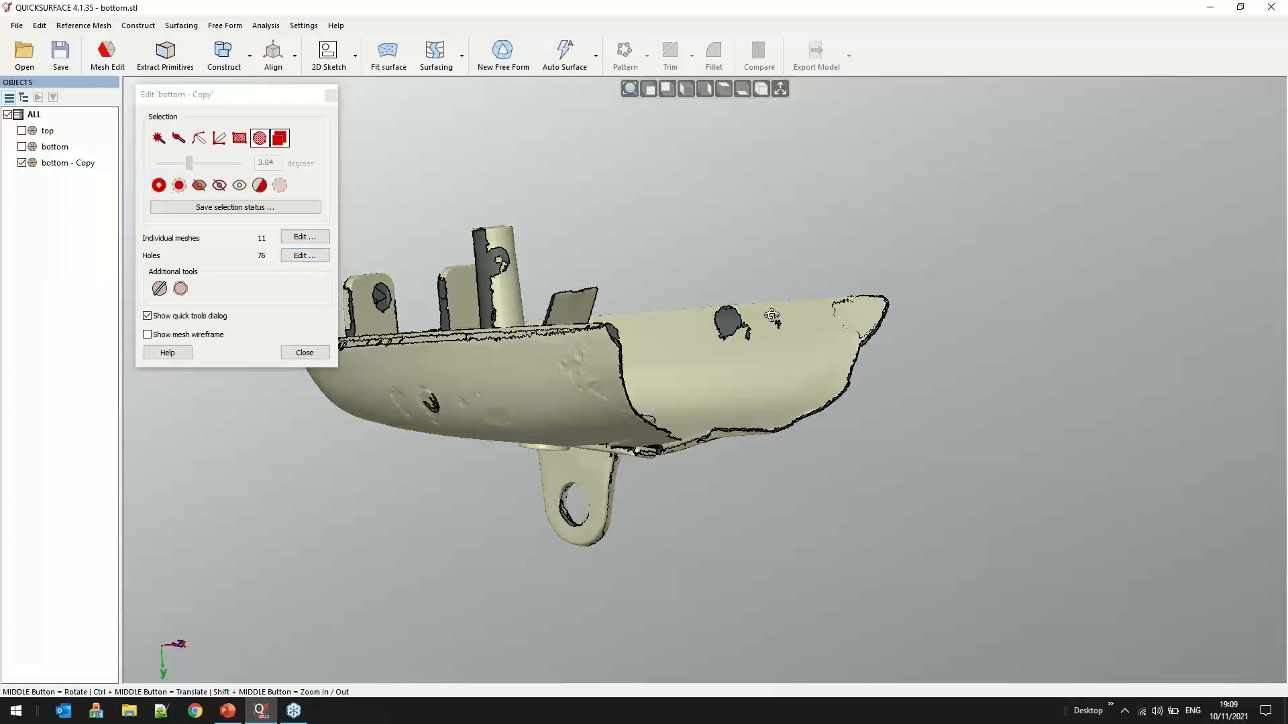
middle_drag(771, 317, 728, 322)
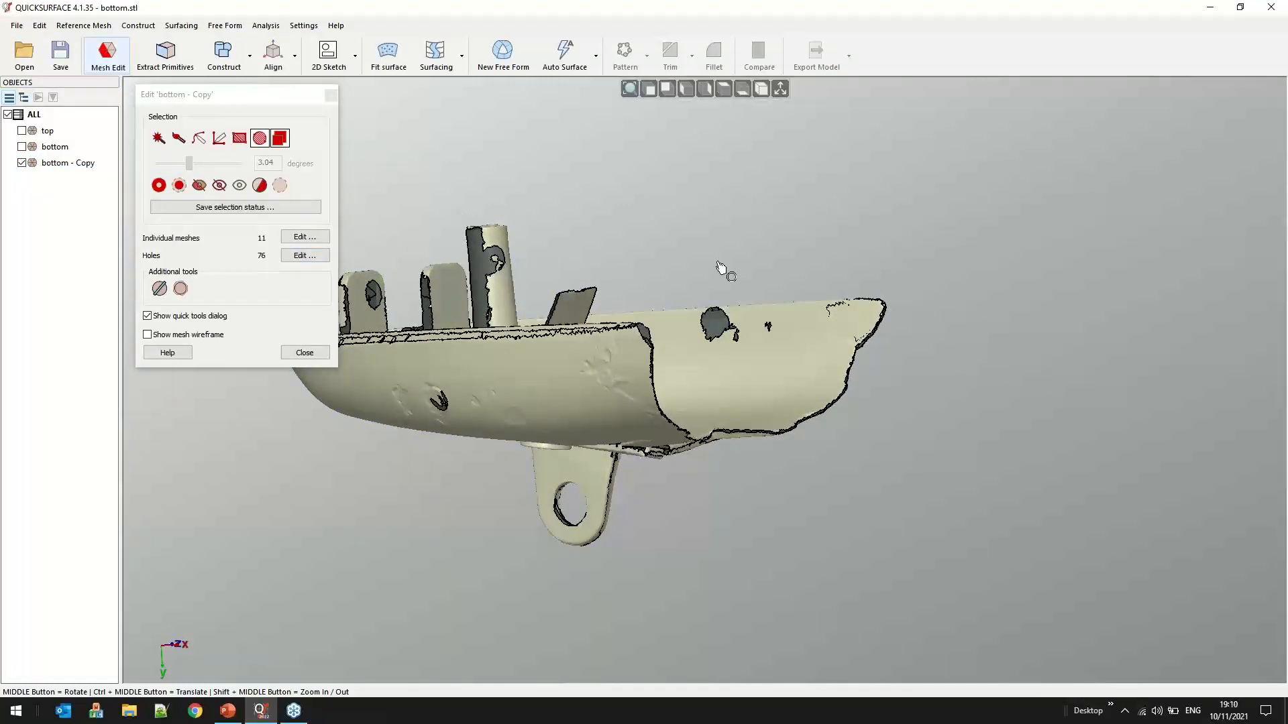
click(724, 90)
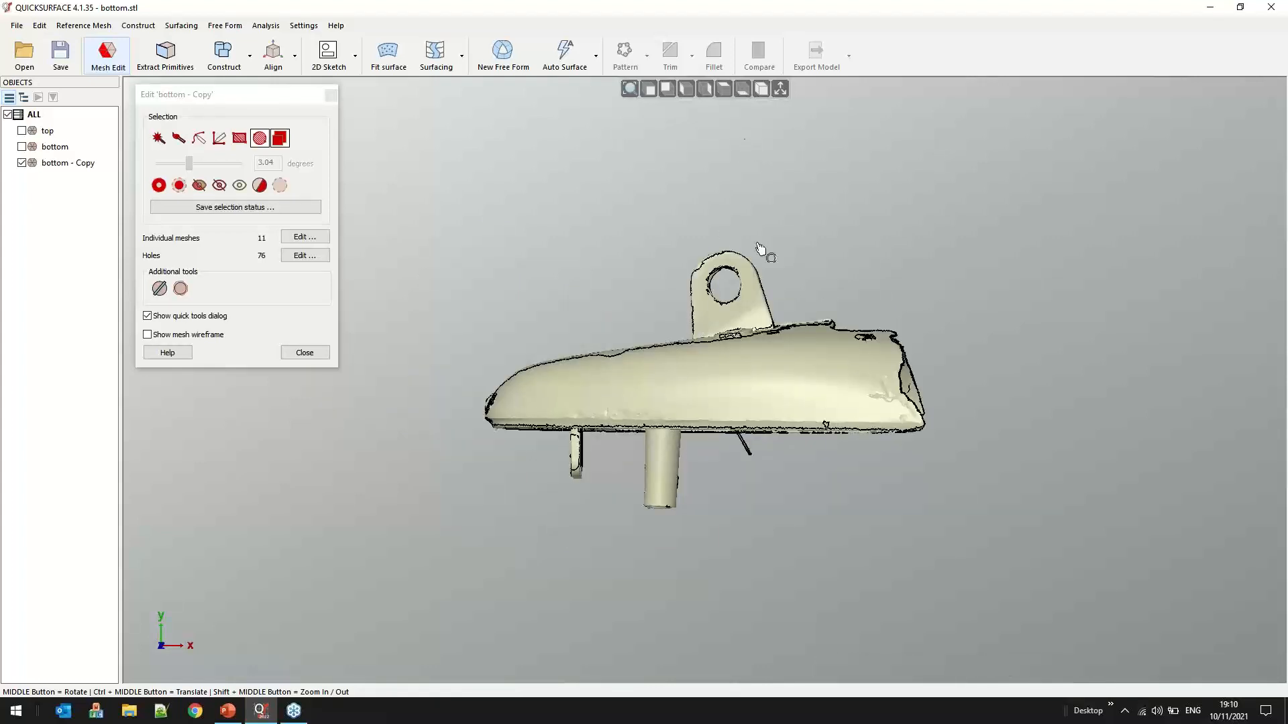
click(239, 138)
drag(458, 354, 987, 536)
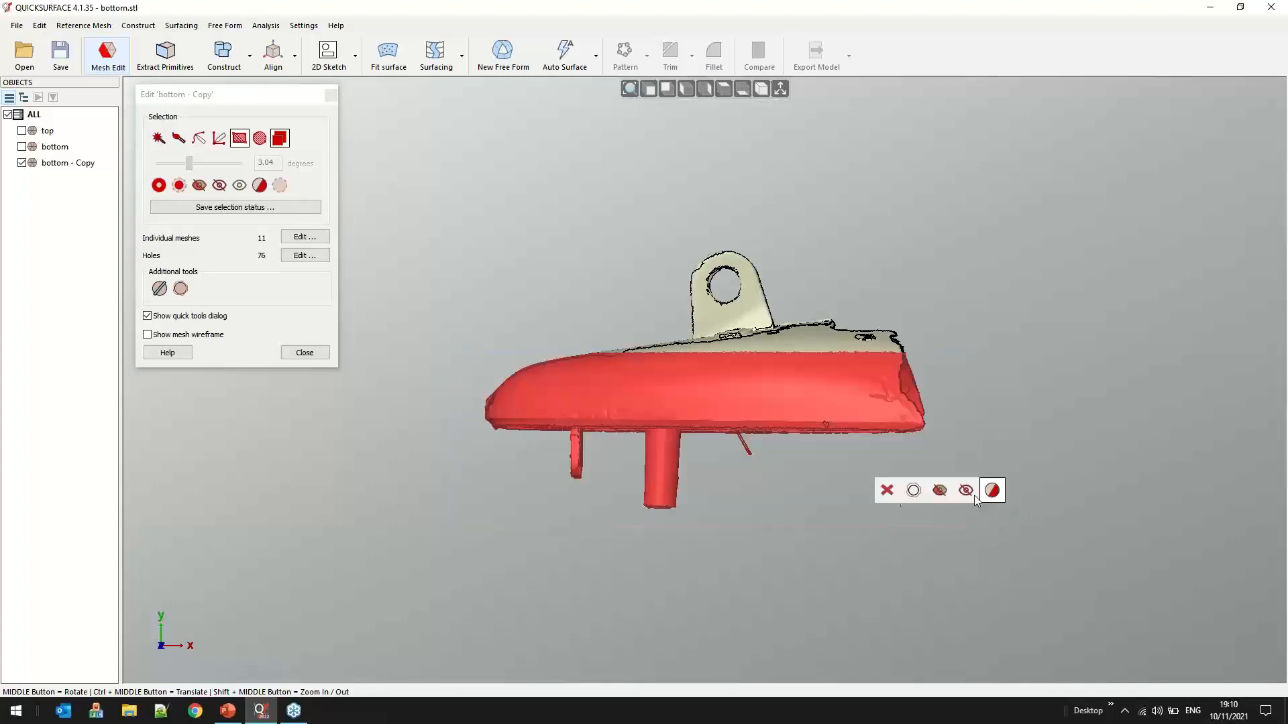
click(887, 490)
scroll(744, 369, up, 5)
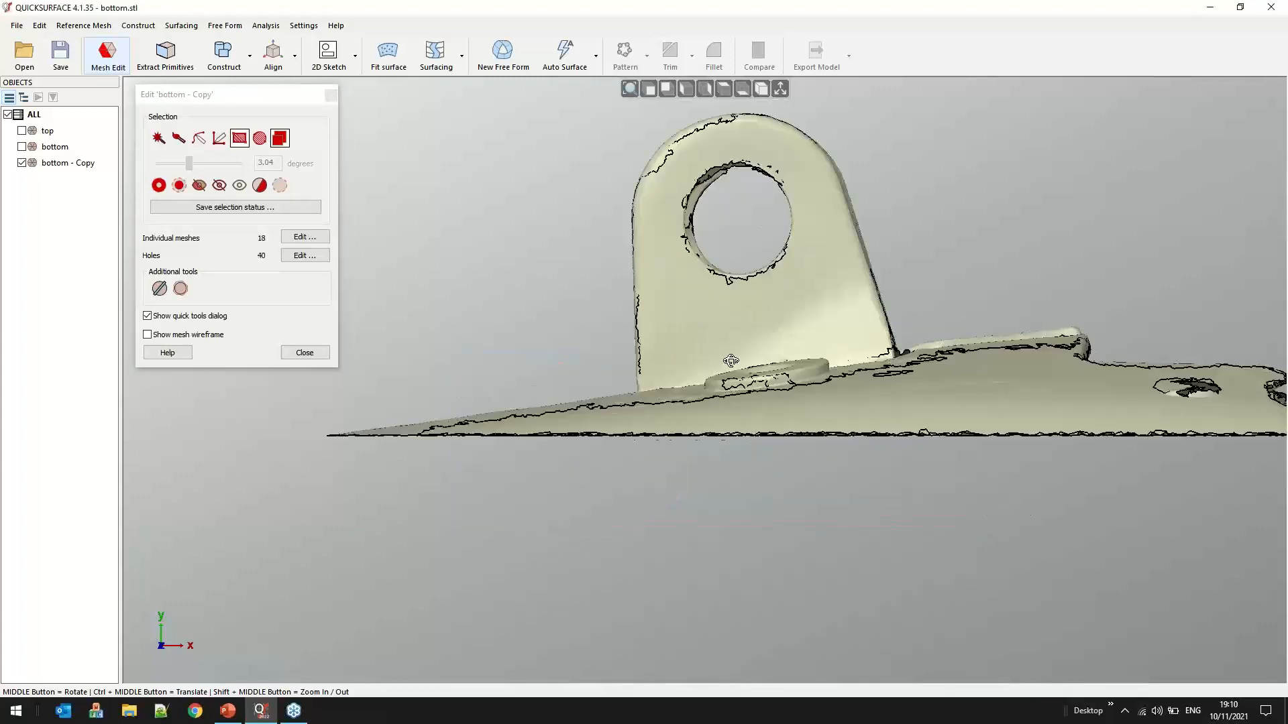
middle_drag(766, 396, 771, 406)
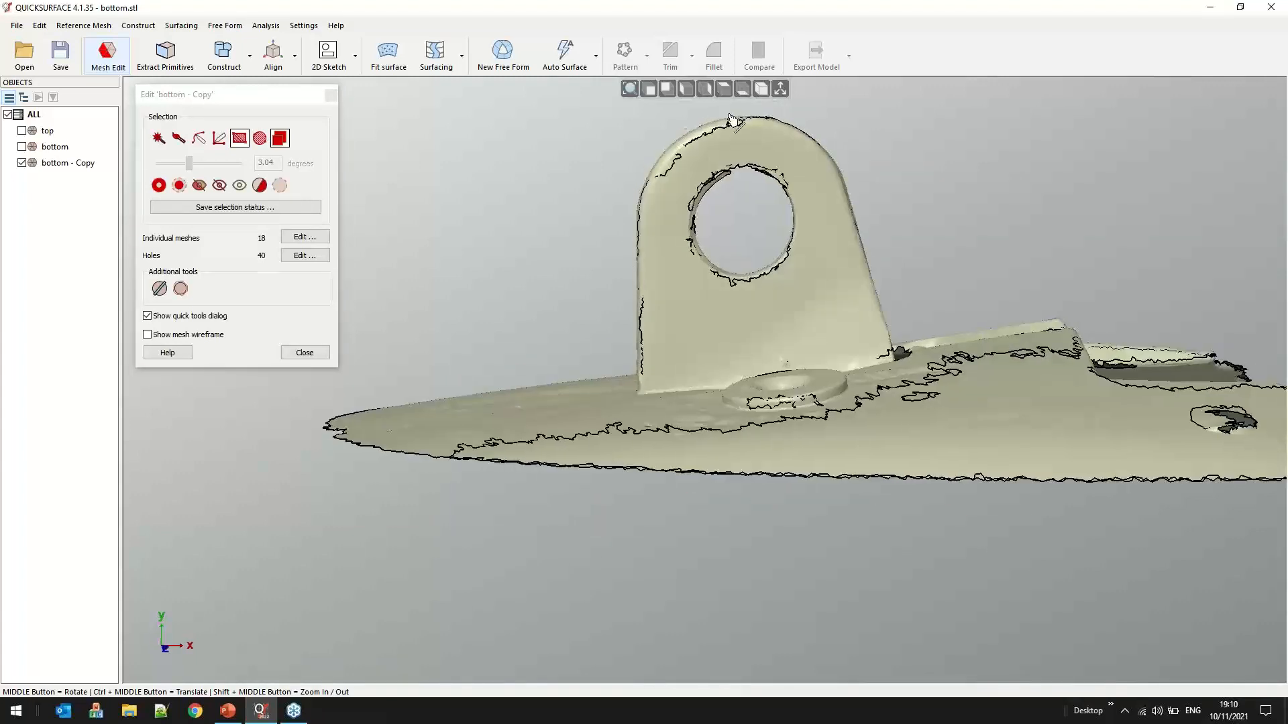
click(303, 354)
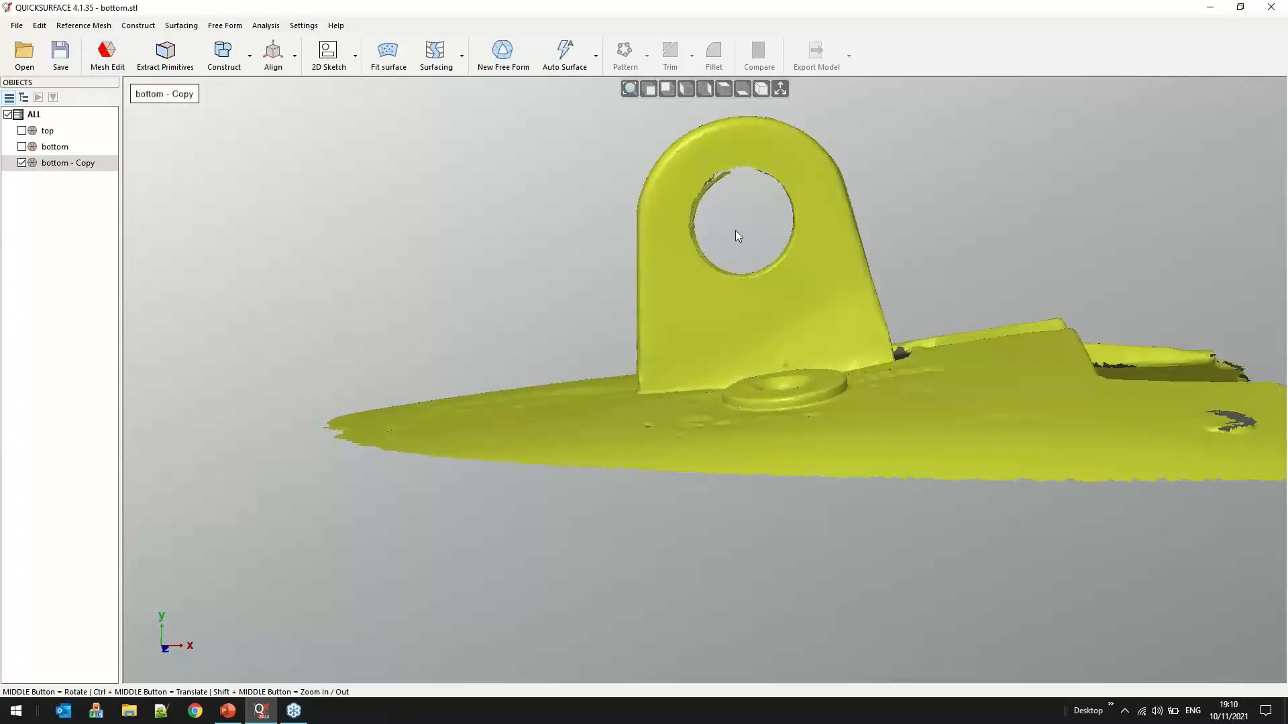
Open Lego blue 2.STL from the 02_Polygon reduction folder inside the Data folder
scroll(601, 273, down, 3)
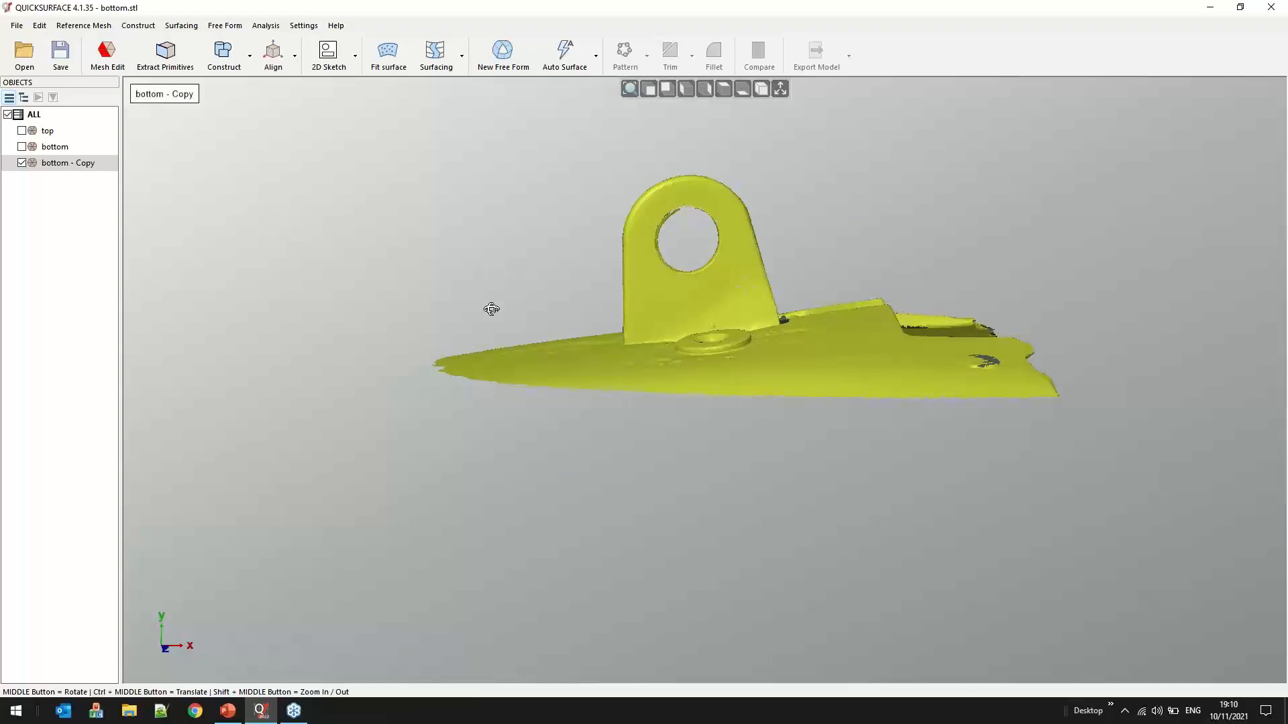
middle_drag(489, 305, 437, 341)
click(16, 26)
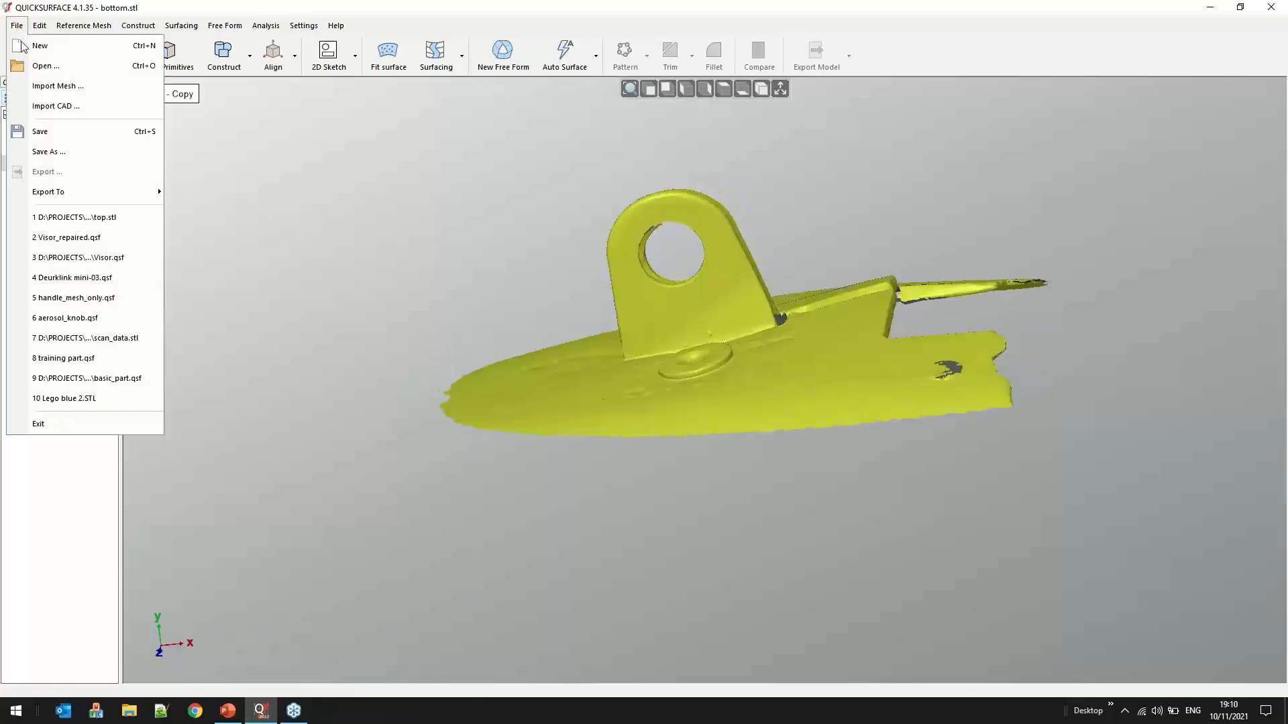
click(26, 64)
click(660, 380)
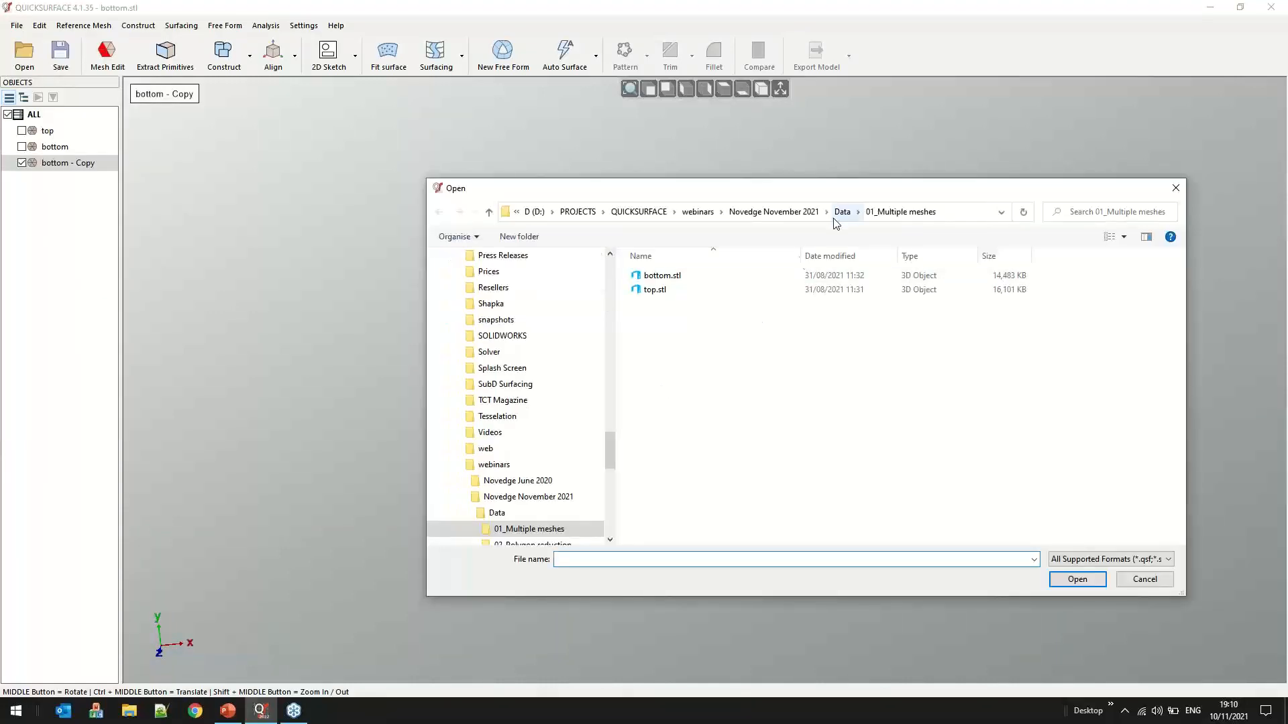
click(835, 218)
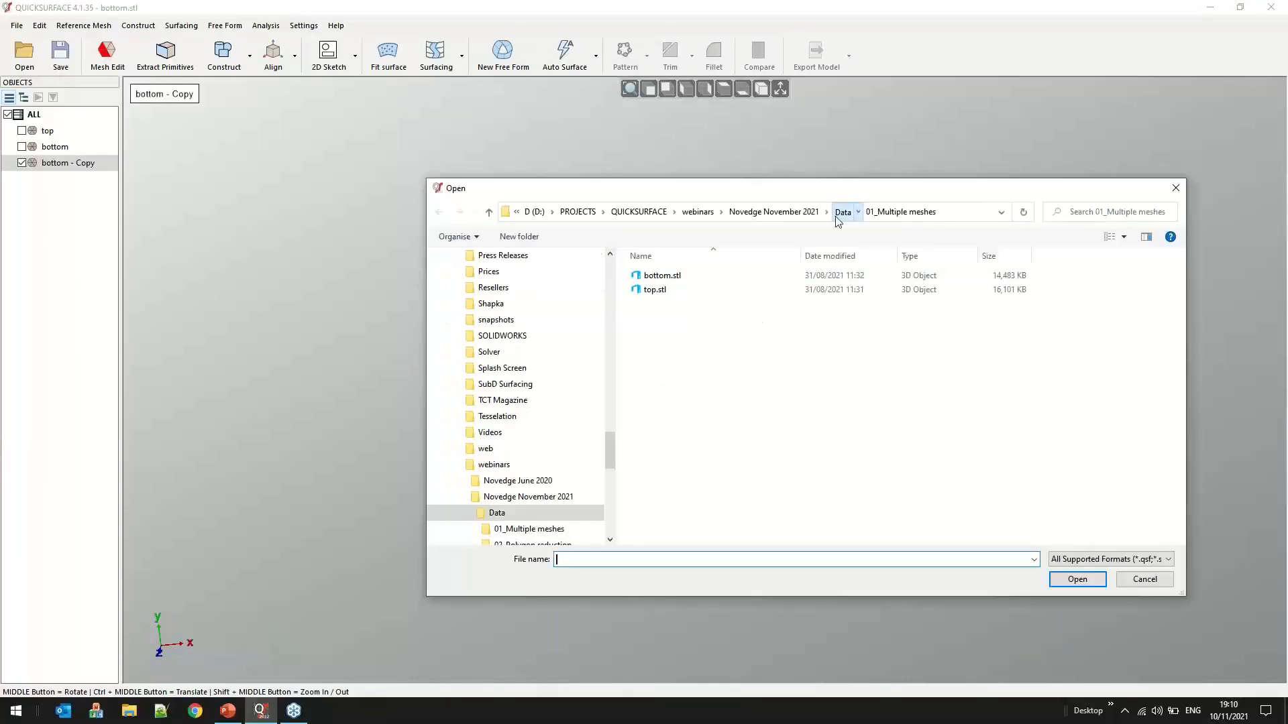
double_click(690, 292)
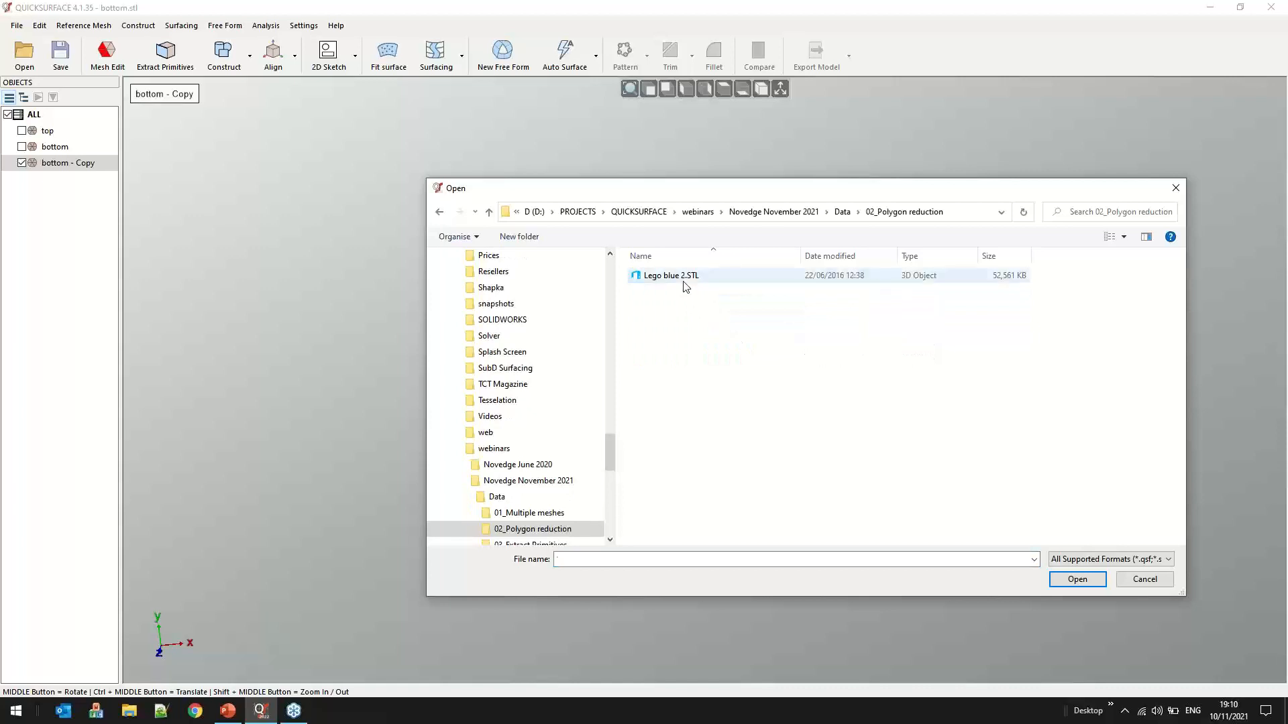
double_click(685, 278)
click(616, 375)
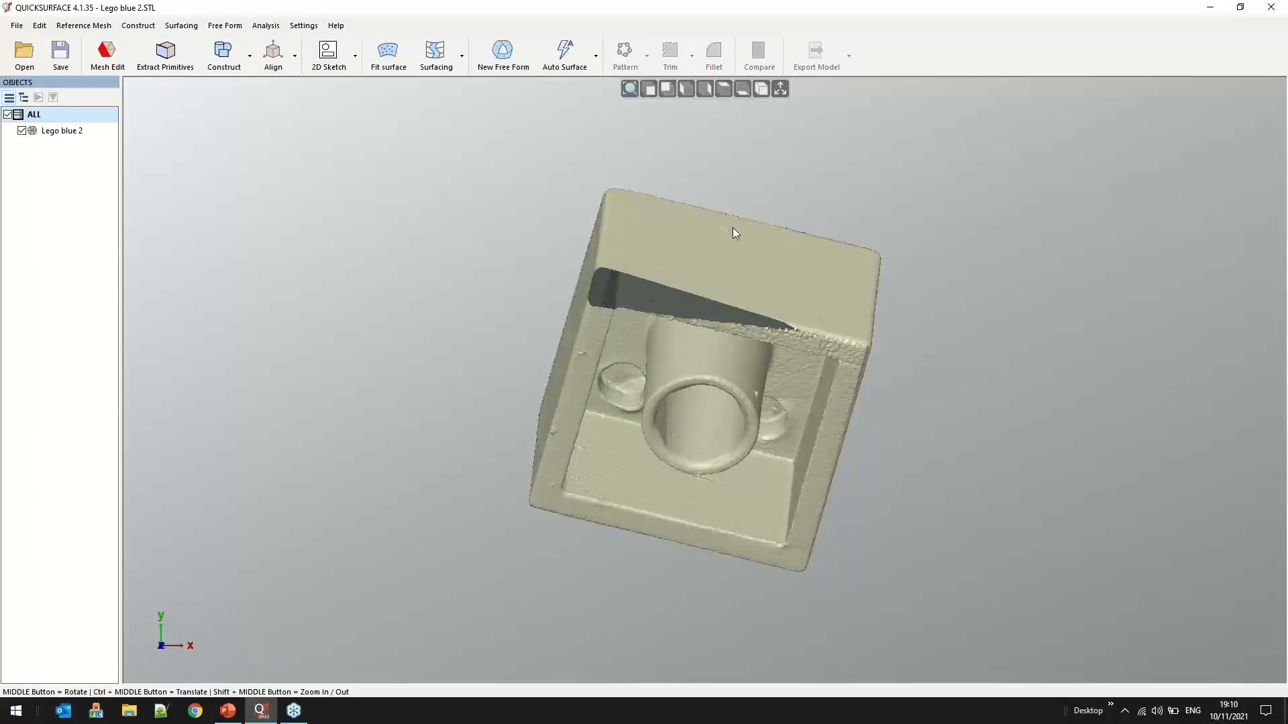
View the Lego brick mesh from its underside and stud side, and preview a polygon reduction down to 50 %
middle_drag(732, 379, 656, 518)
scroll(656, 518, up, 3)
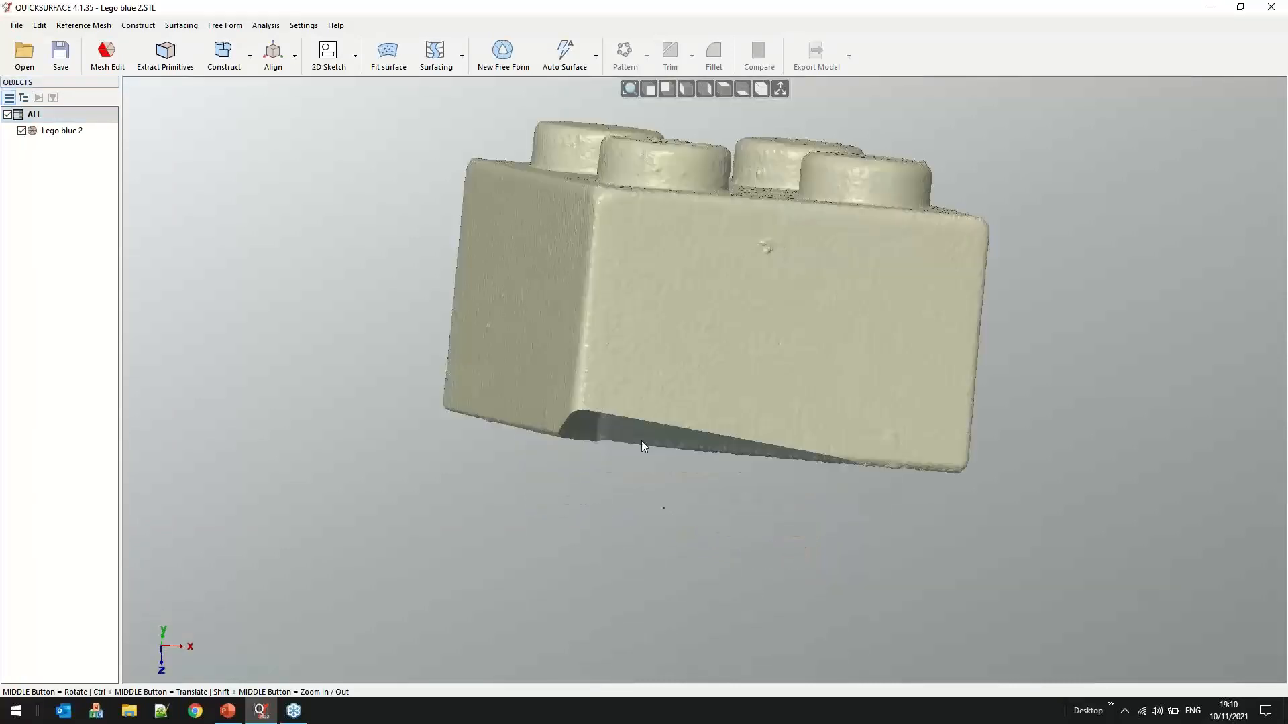
mouse_move(616, 454)
middle_down()
mouse_move(618, 532)
mouse_move(703, 247)
middle_up()
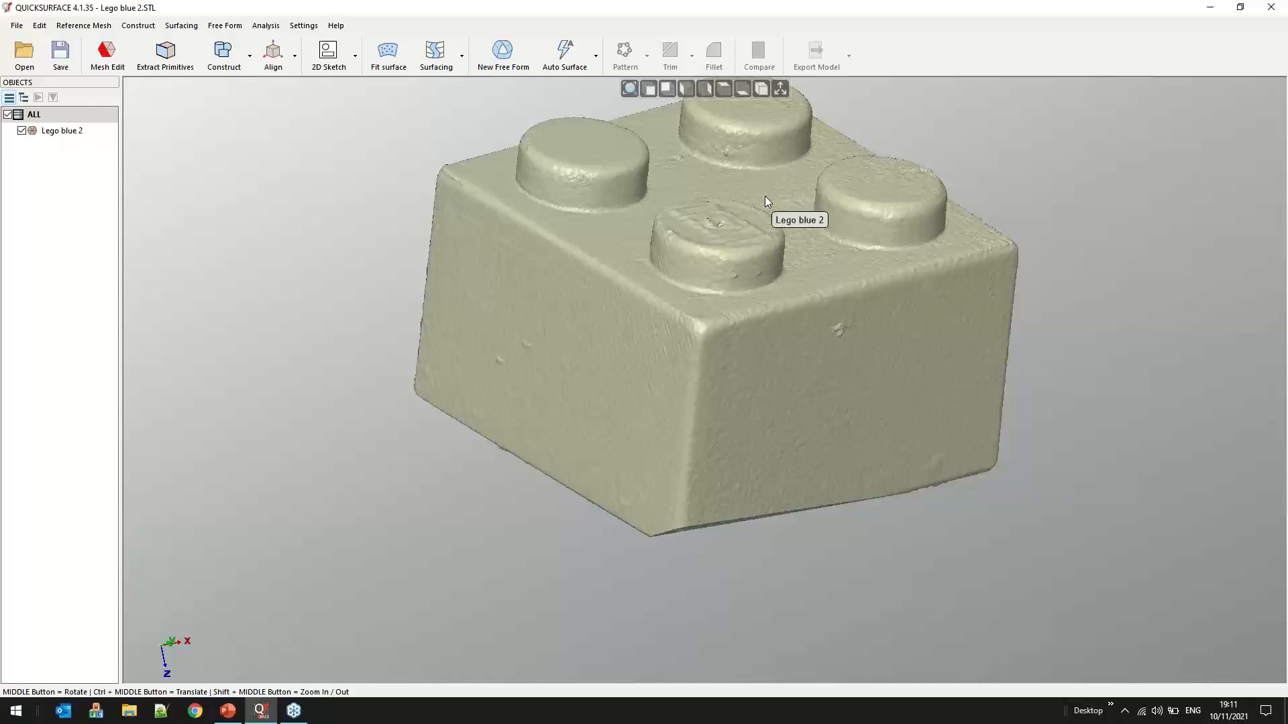
scroll(765, 196, down, 5)
scroll(730, 136, up, 4)
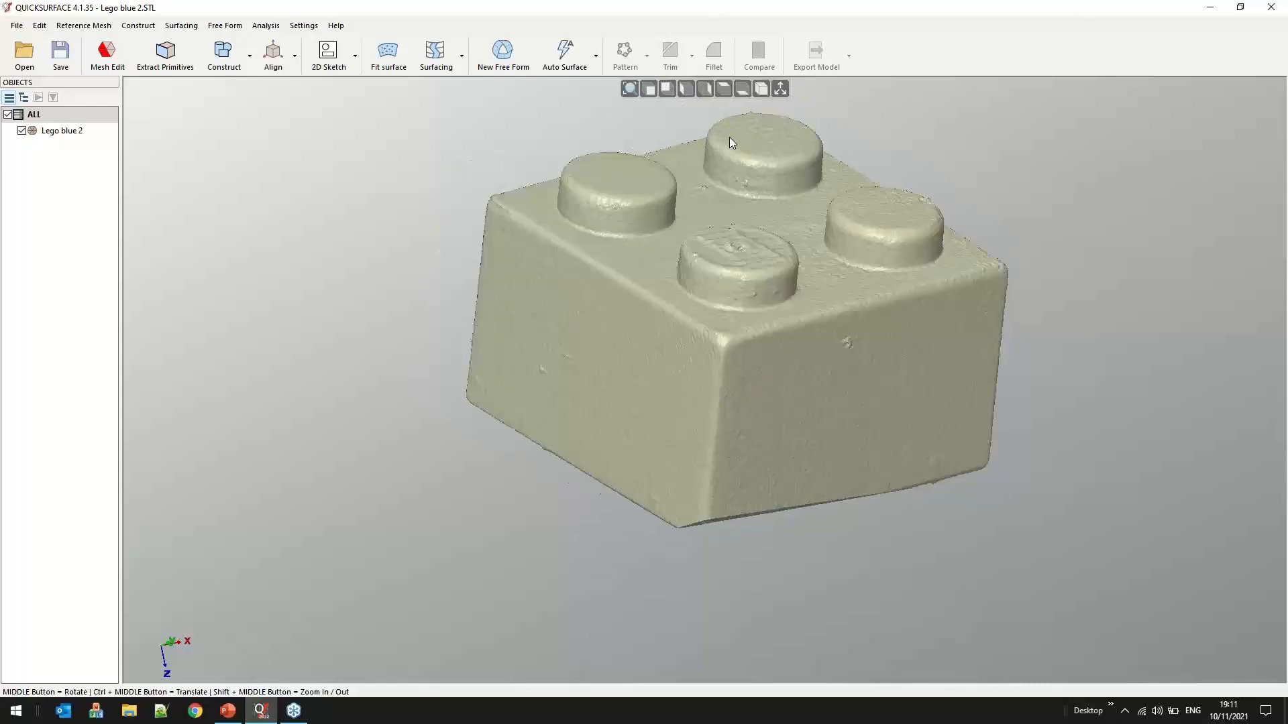
scroll(730, 137, up, 3)
click(83, 25)
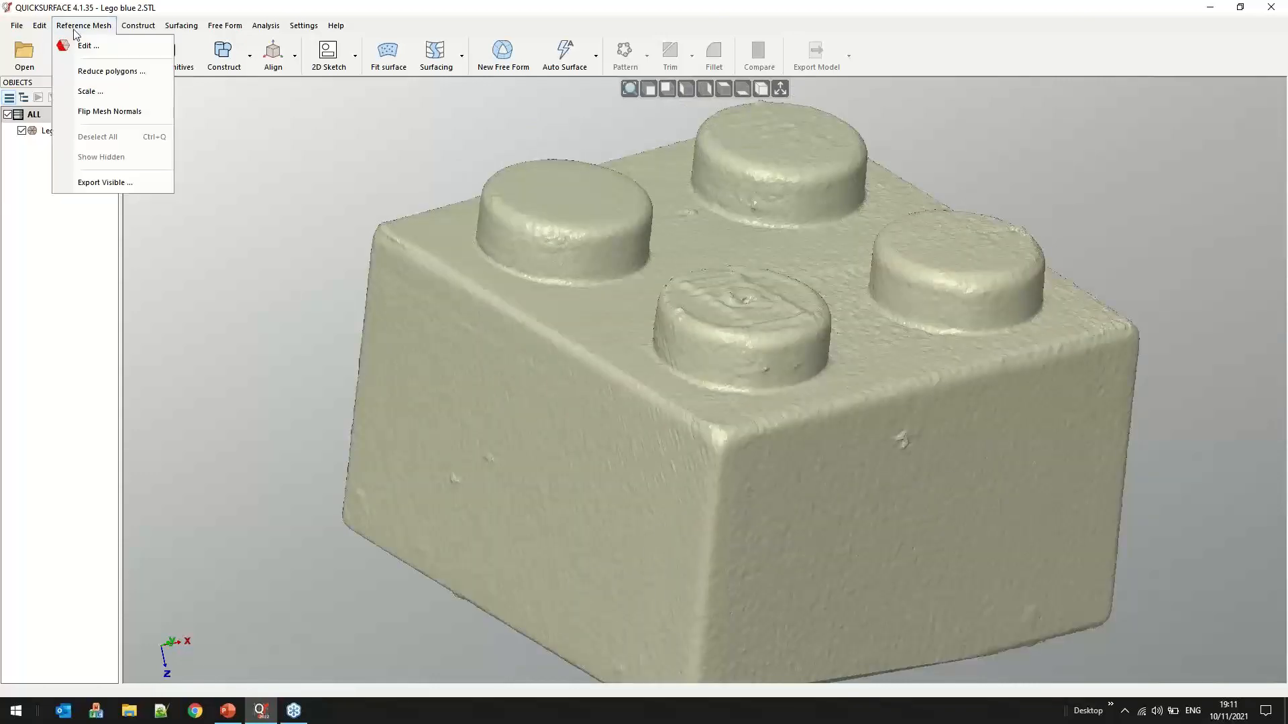
click(109, 72)
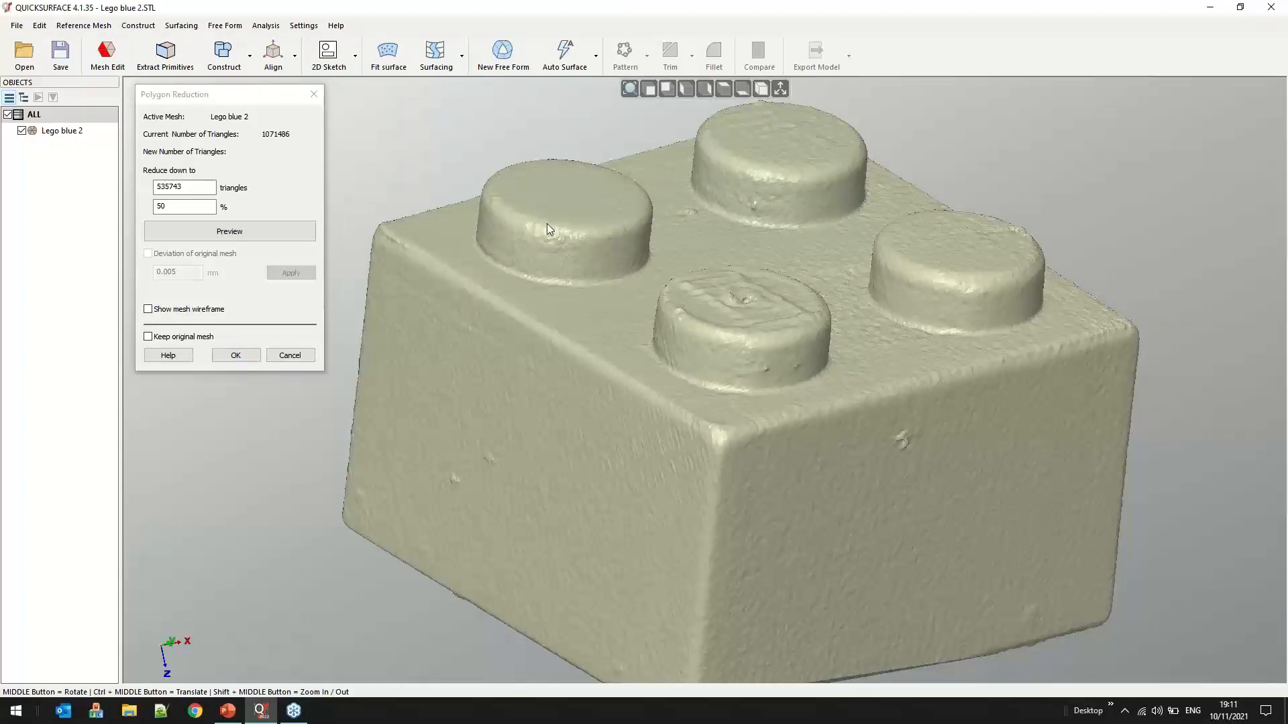
click(185, 187)
click(185, 207)
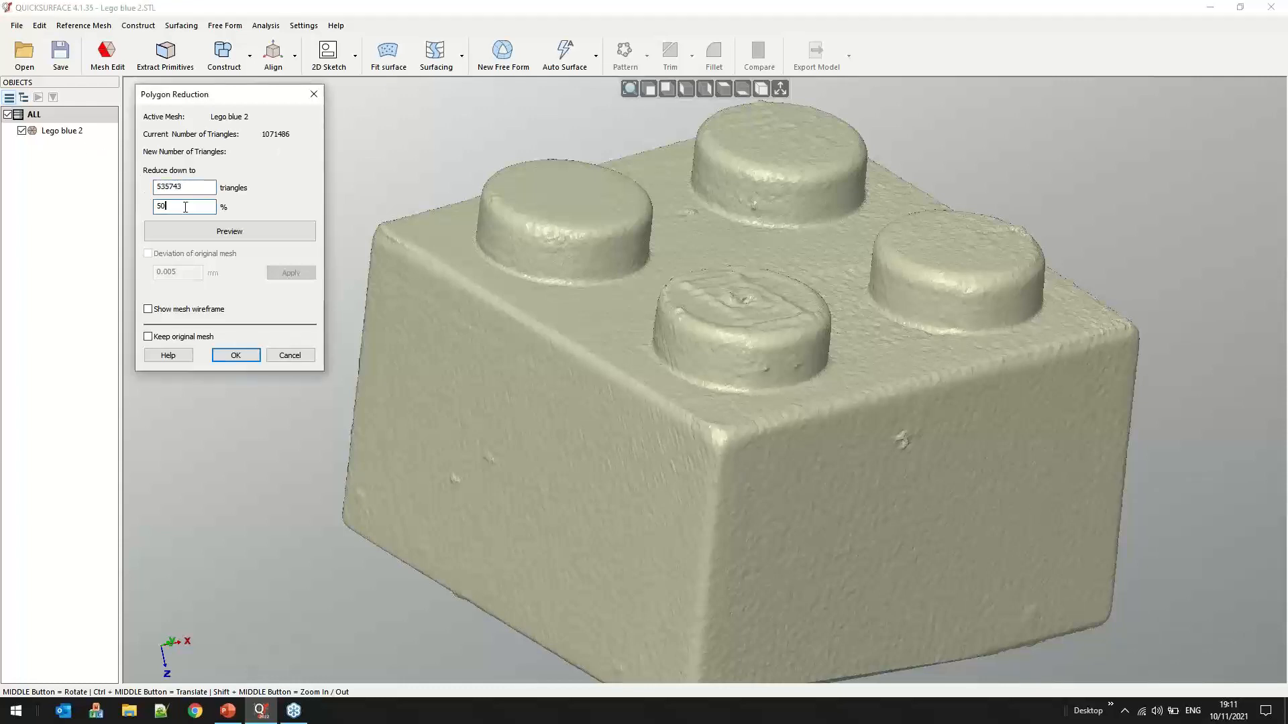
click(222, 231)
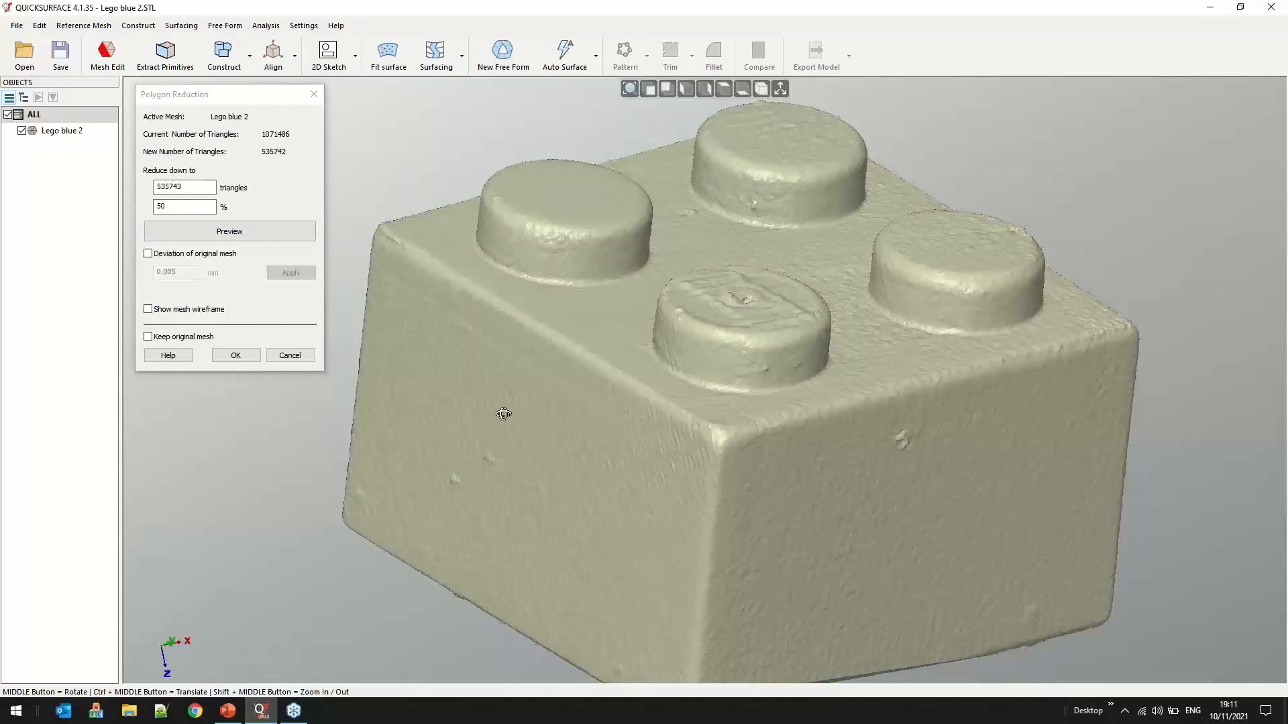
Examine the previewed reduction closely around the front stud and display its deviation from the original mesh at 0.005 mm tolerance
middle_drag(504, 413, 550, 436)
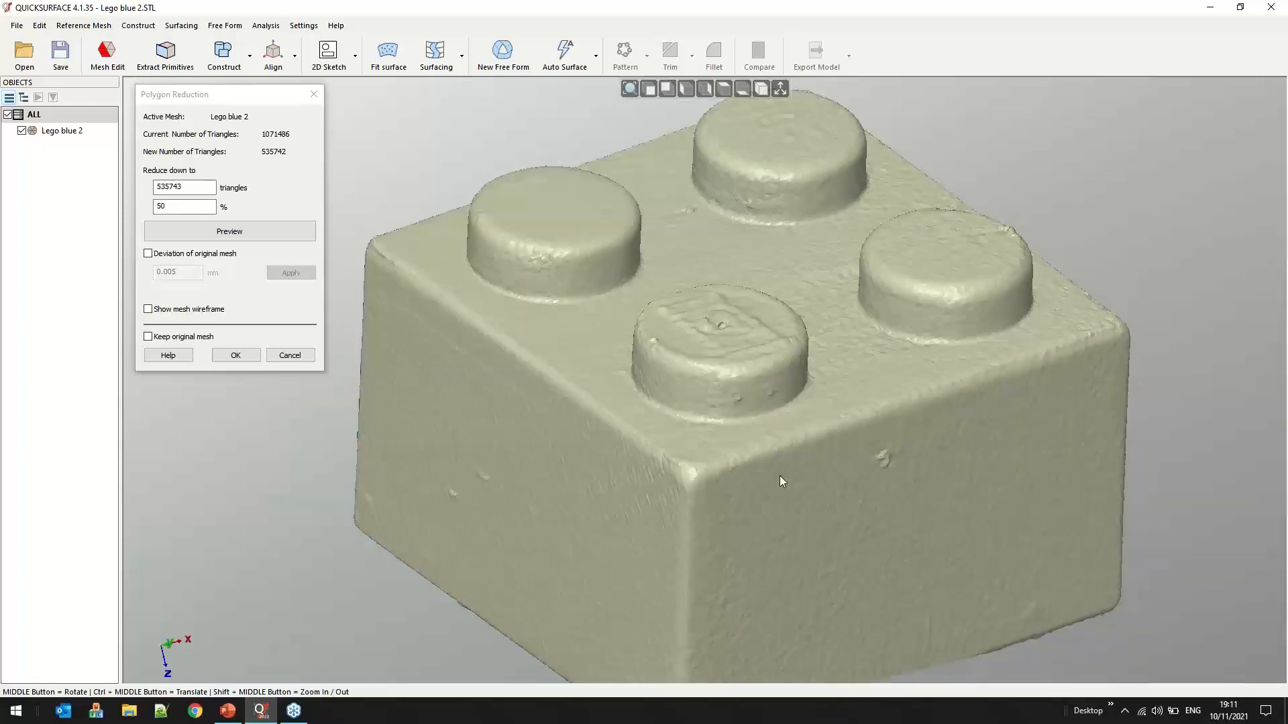
scroll(779, 477, up, 3)
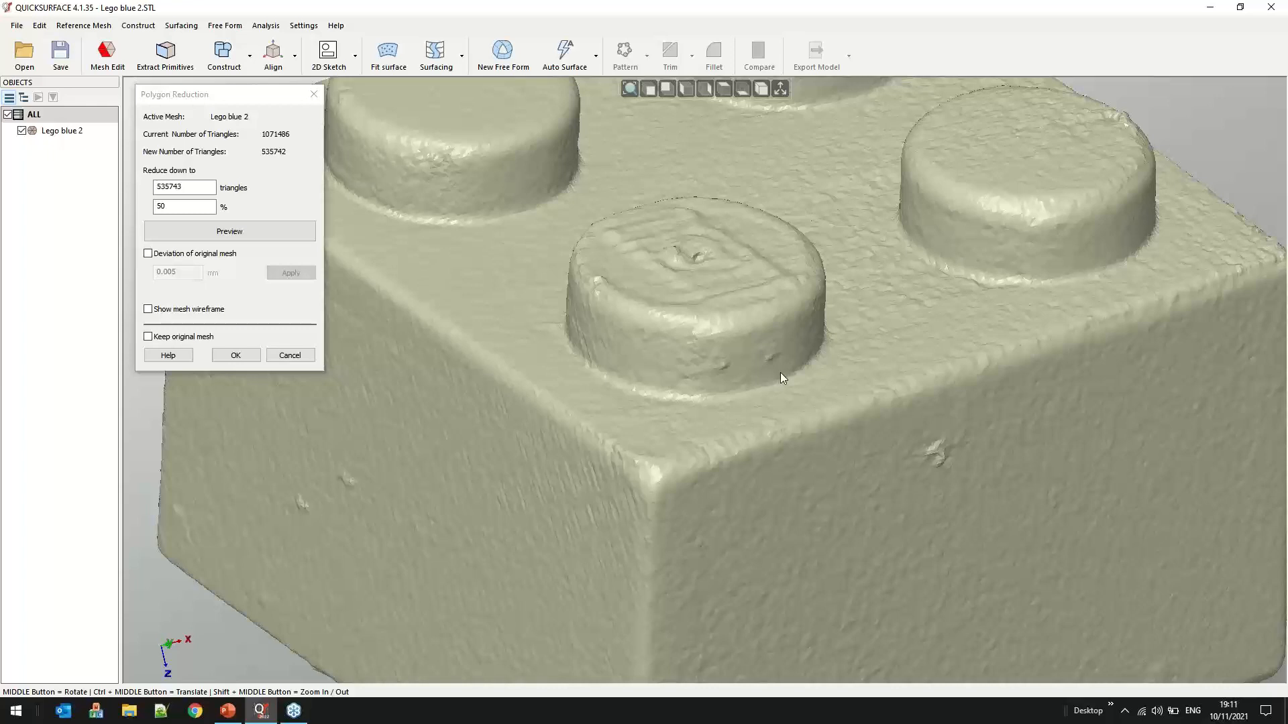
scroll(780, 372, up, 5)
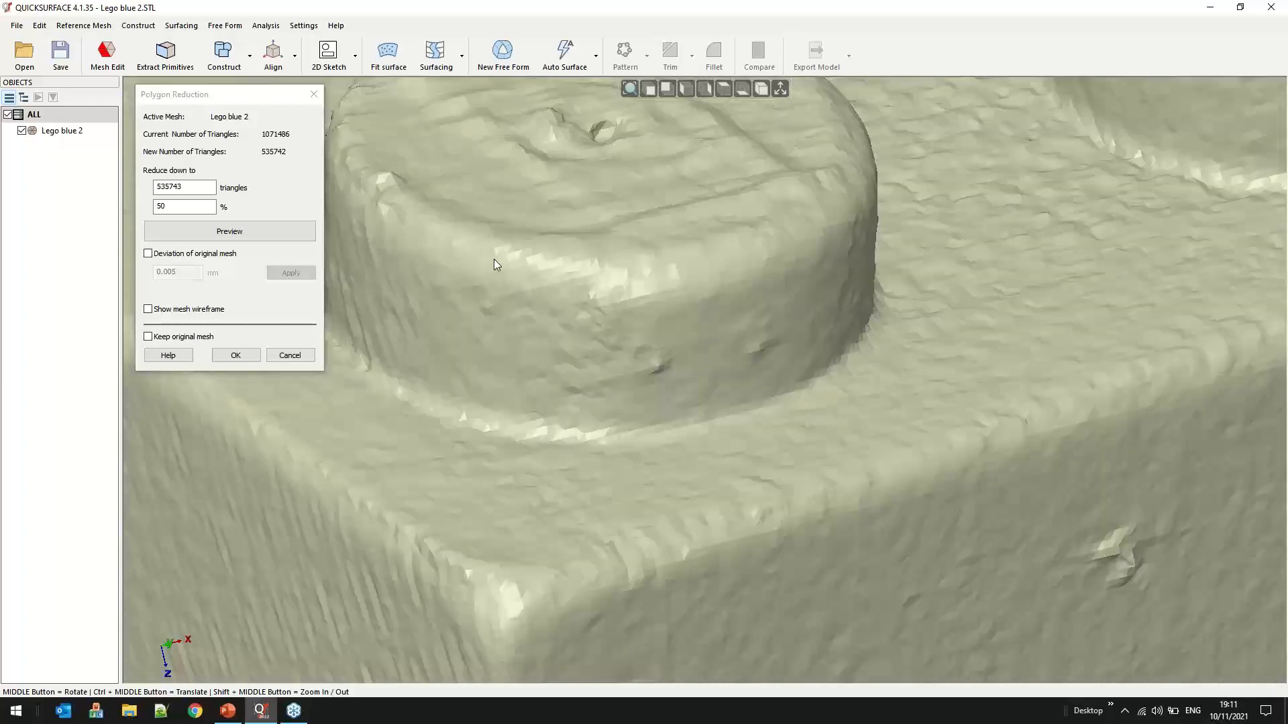
click(163, 258)
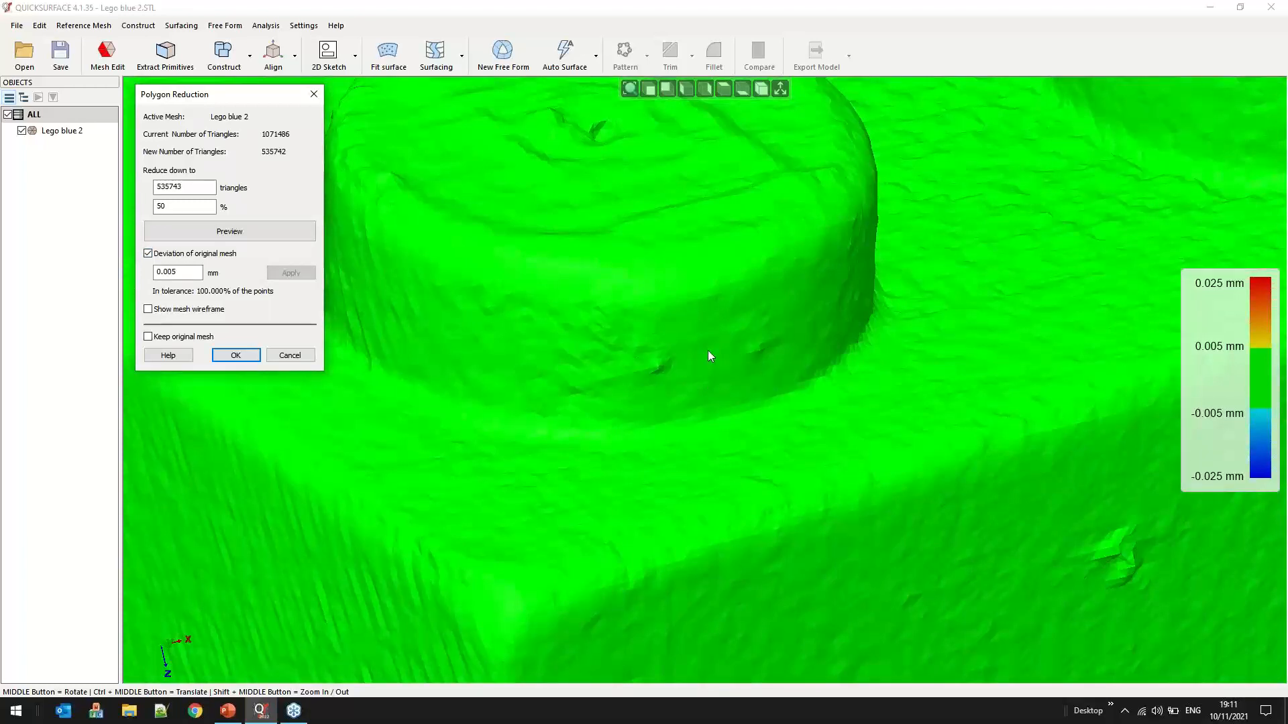
Overlay the mesh wireframe and turn the deviation colouring off and back on to examine the reduced triangles around the stud
scroll(707, 351, down, 3)
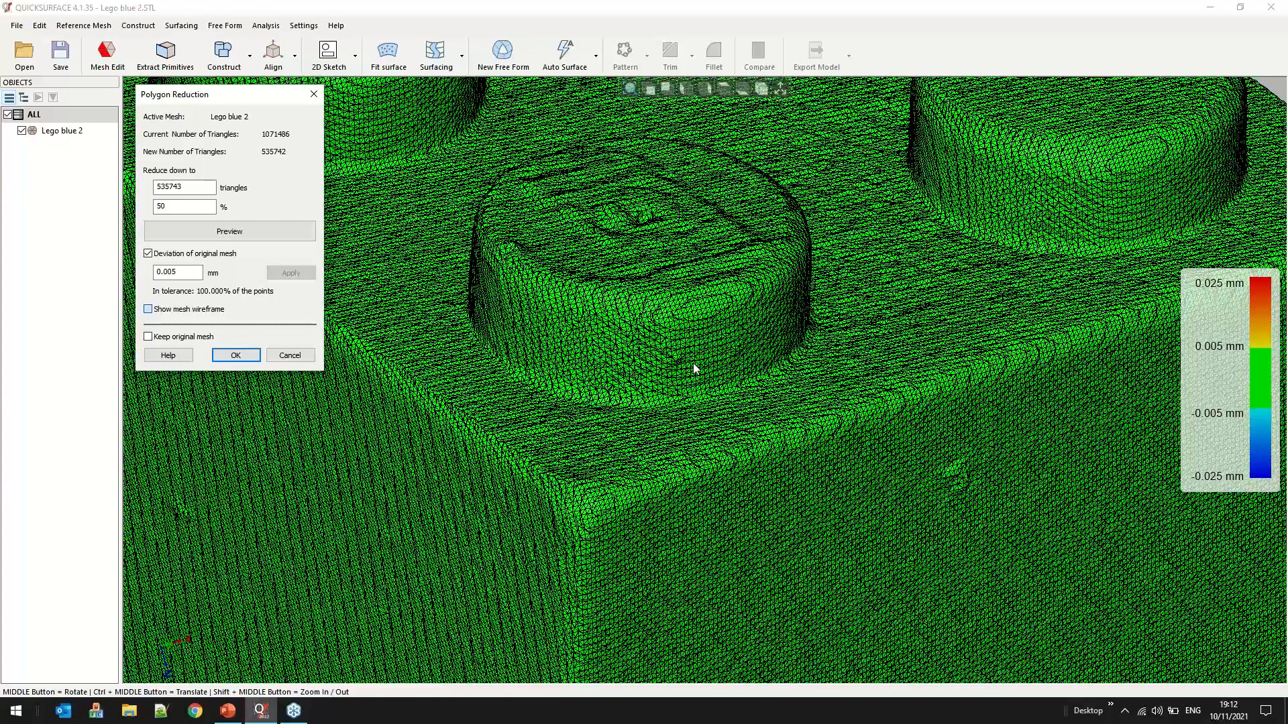
scroll(693, 364, up, 5)
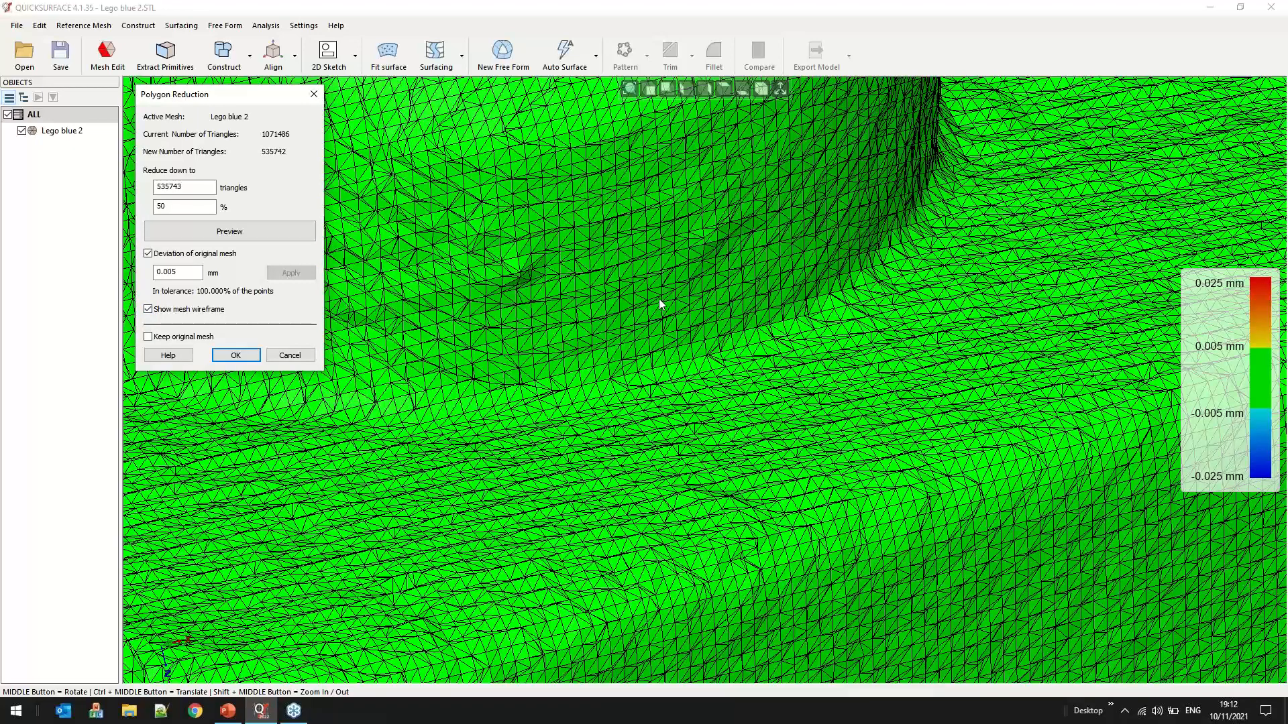
click(148, 254)
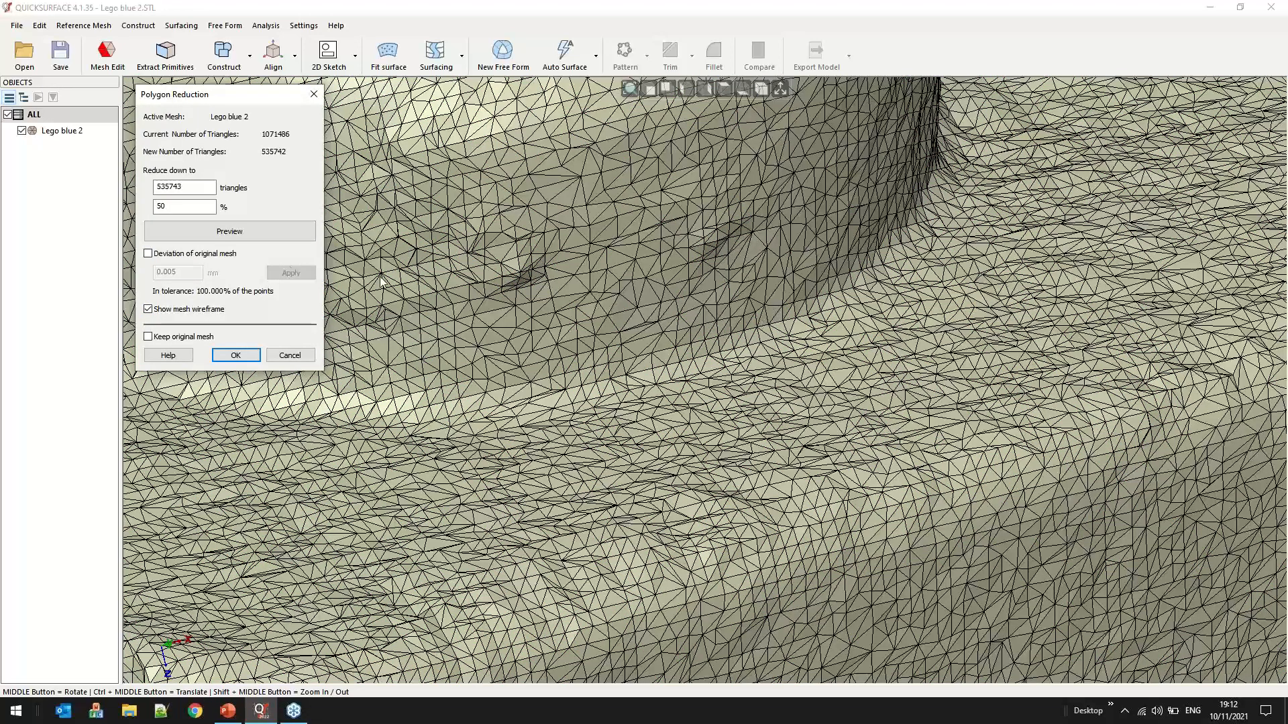
click(157, 255)
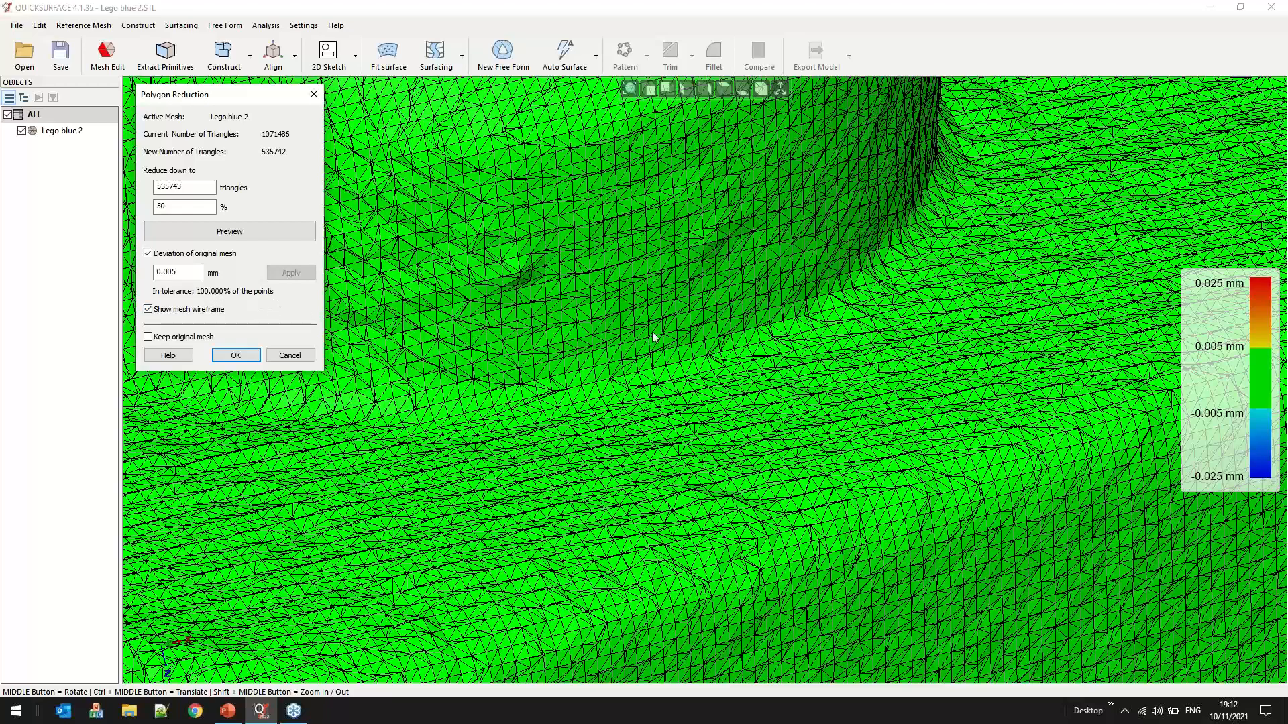
scroll(681, 339, down, 5)
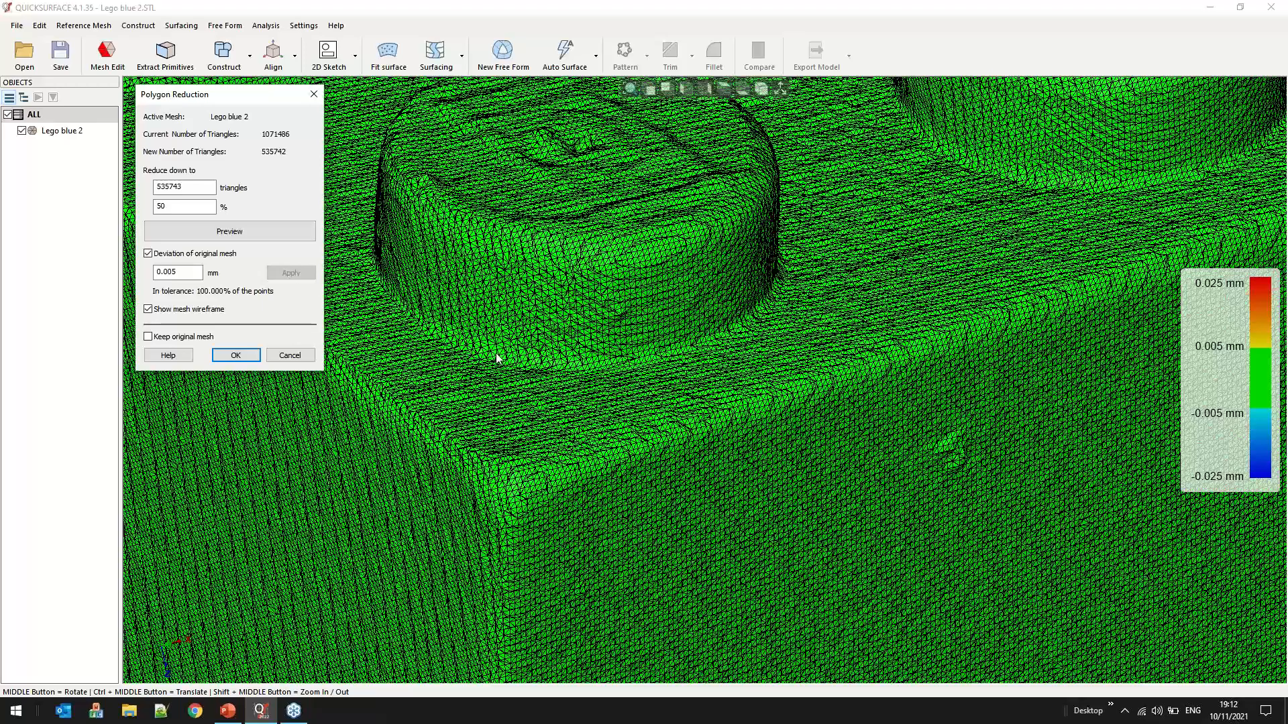
Decline replacing the existing mesh and apply the 50 % polygon reduction with the original mesh kept
click(235, 356)
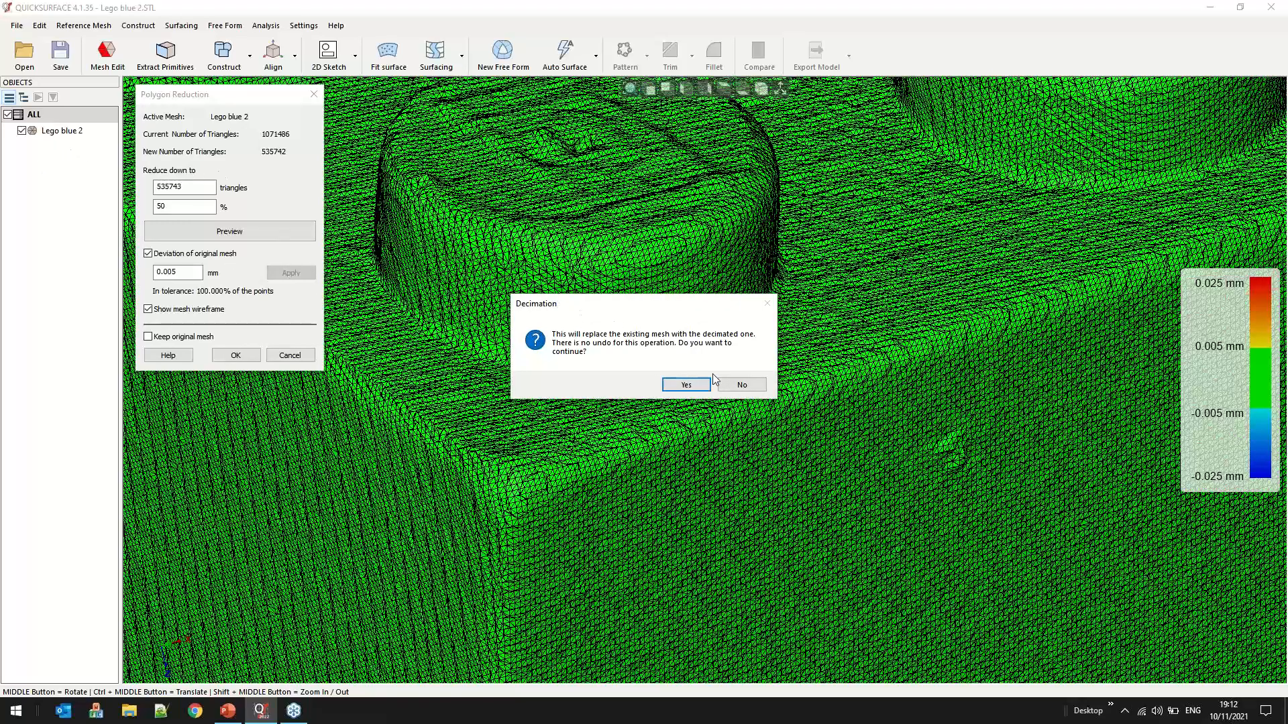
click(743, 386)
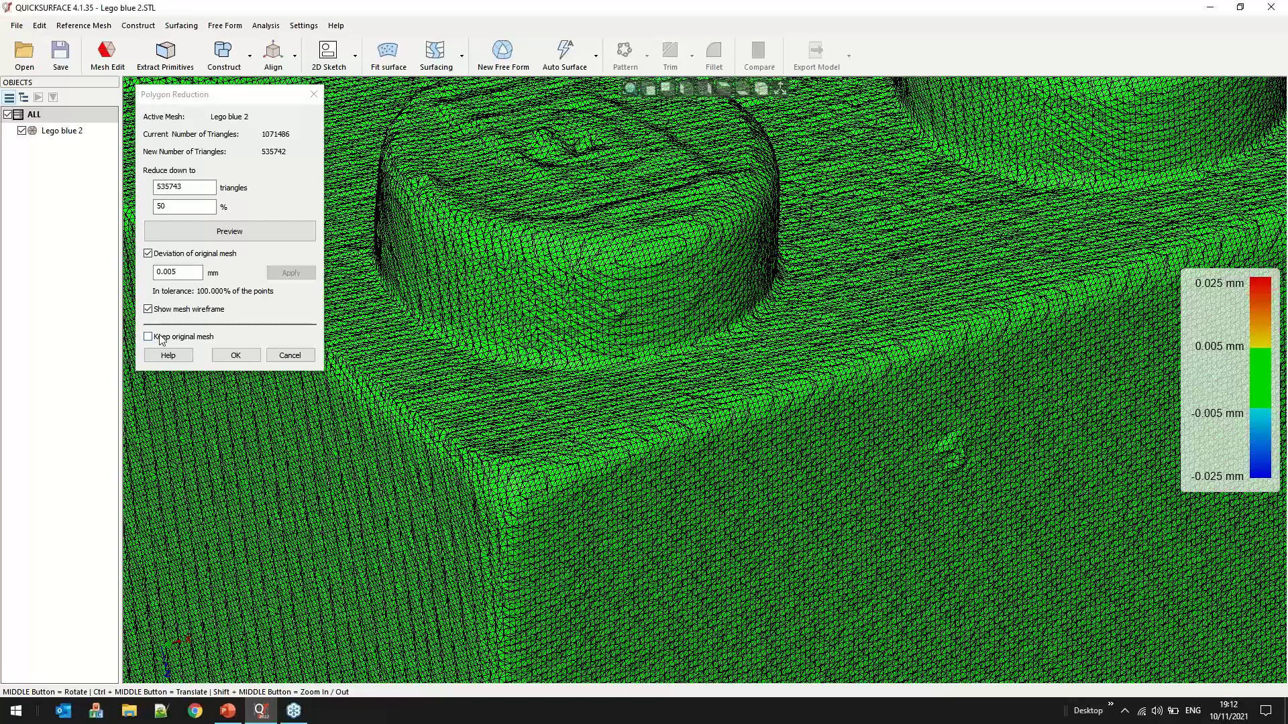
click(161, 338)
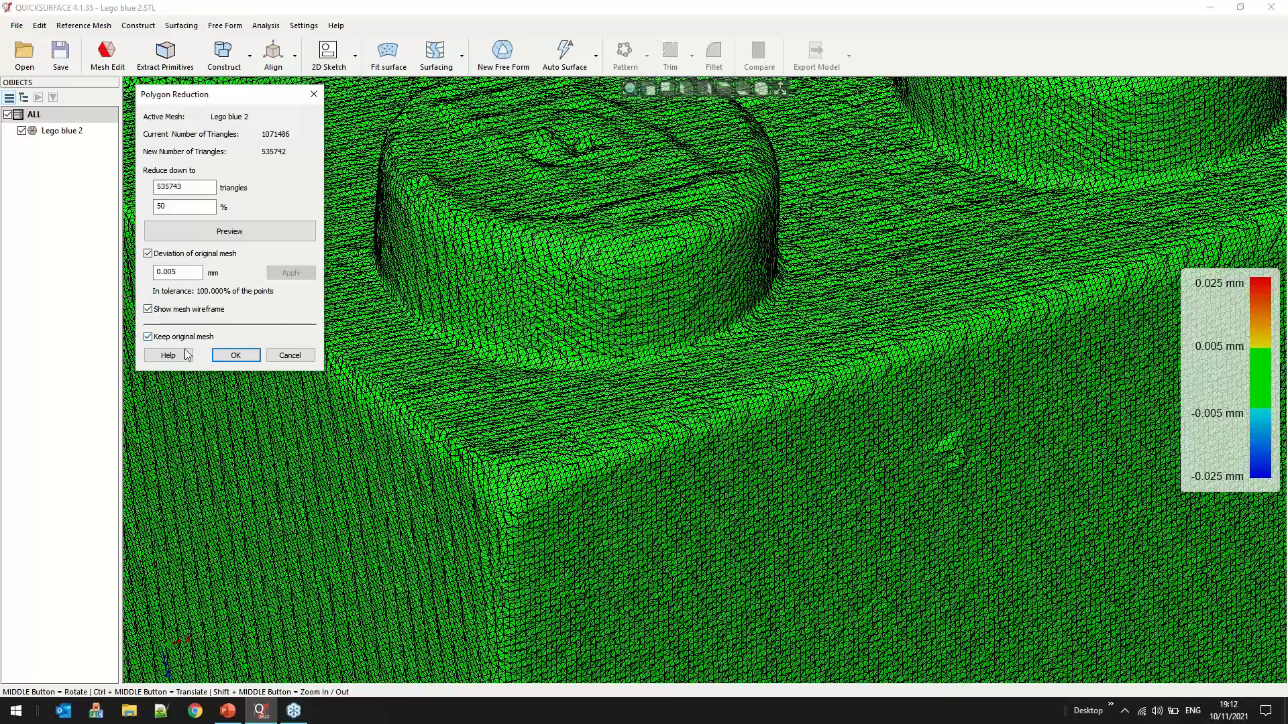
click(236, 356)
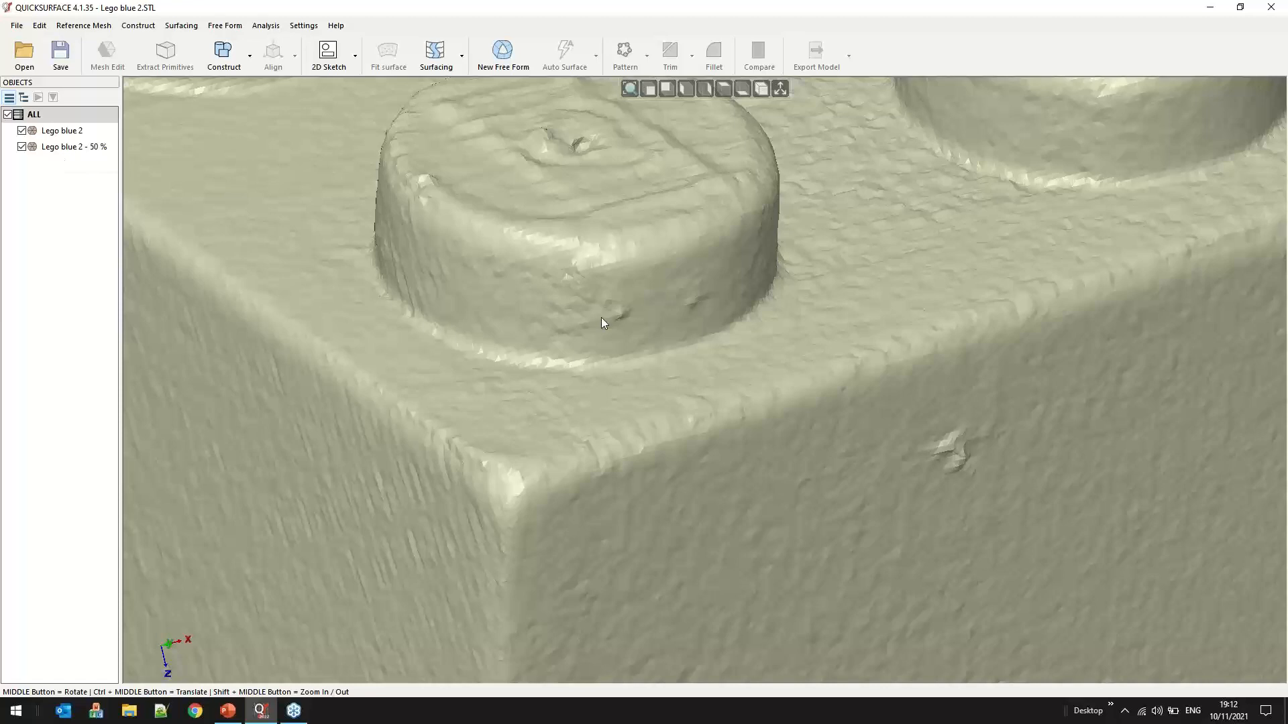
Open basic_part.qsf from the 03_Extract Primitives folder inside the Data folder
scroll(601, 317, down, 5)
click(16, 26)
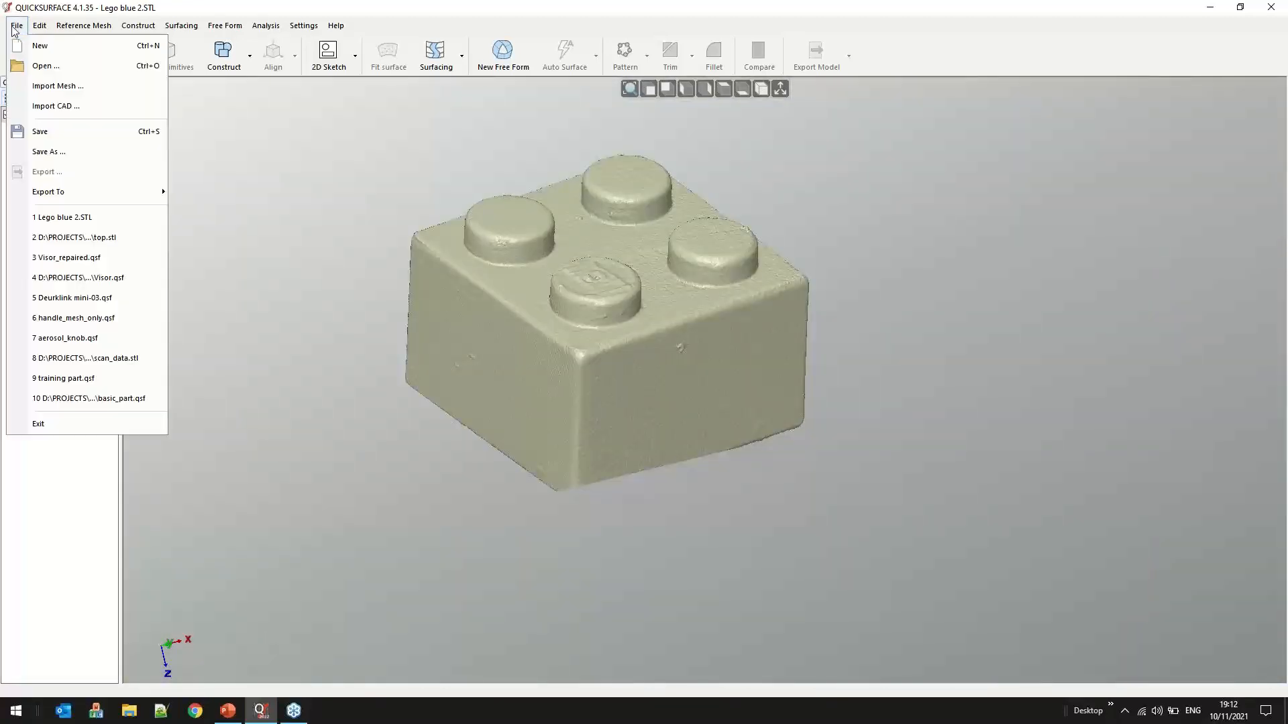
click(44, 66)
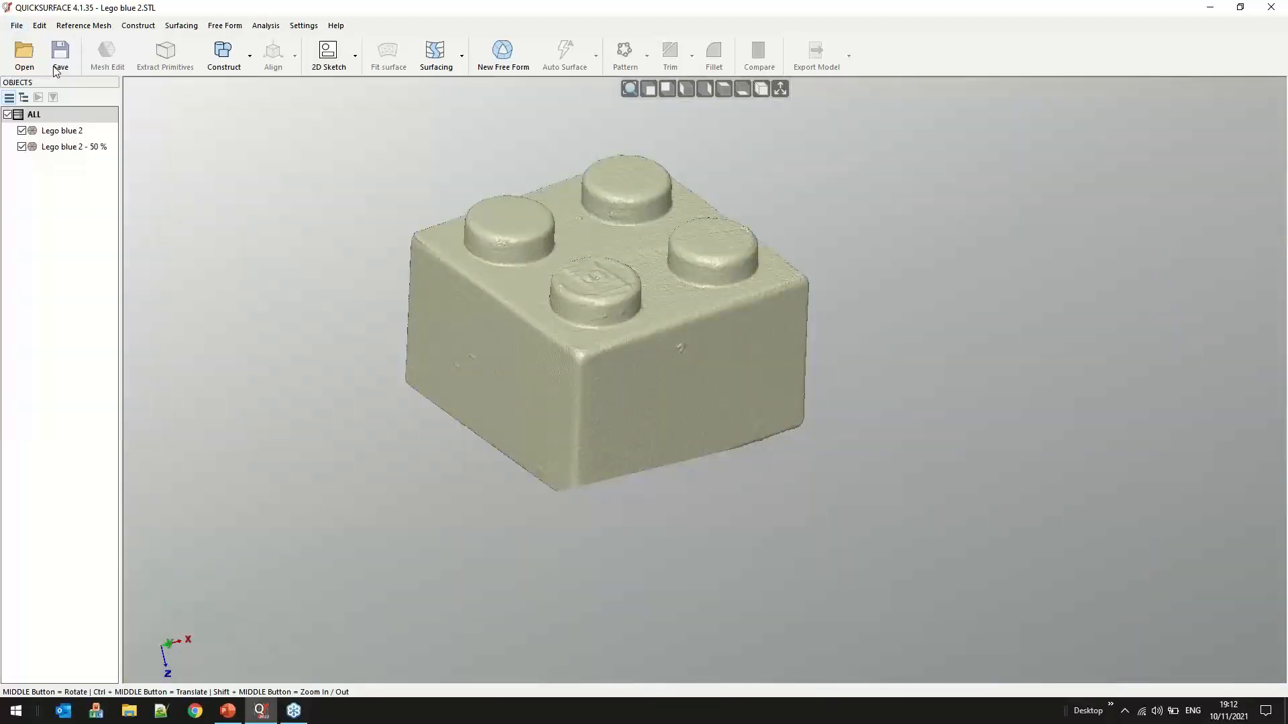
click(648, 383)
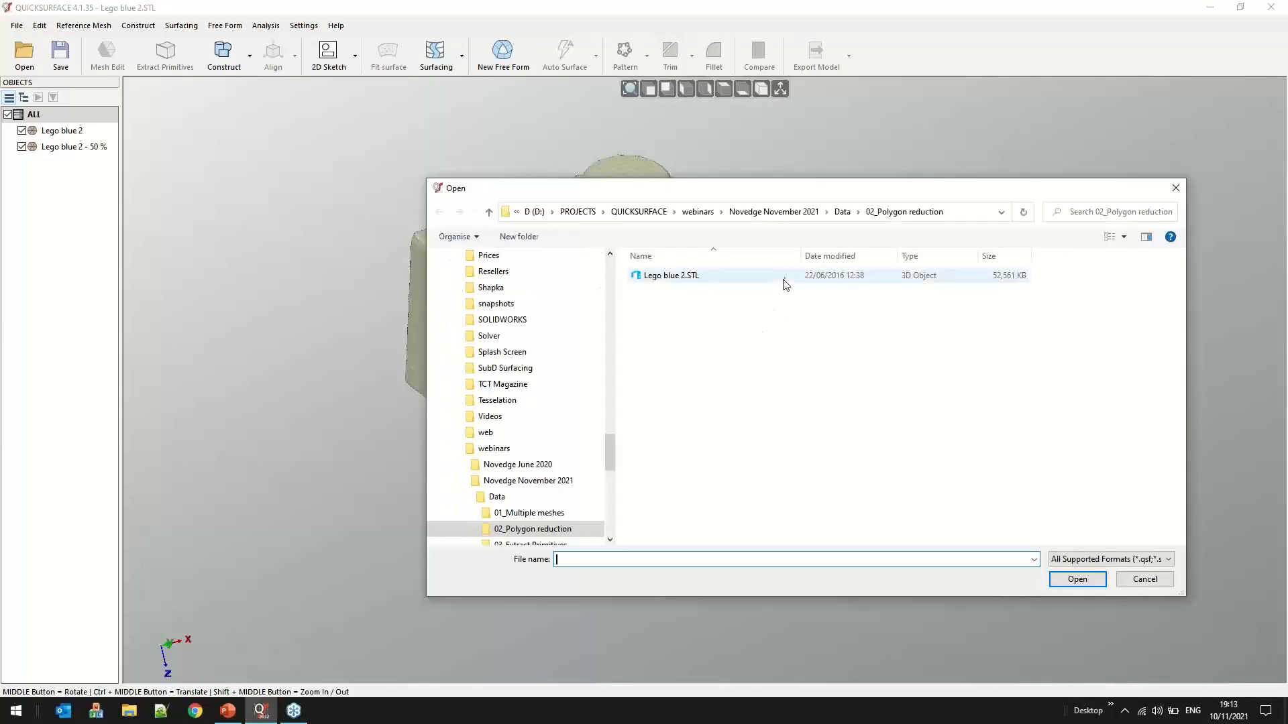
click(846, 213)
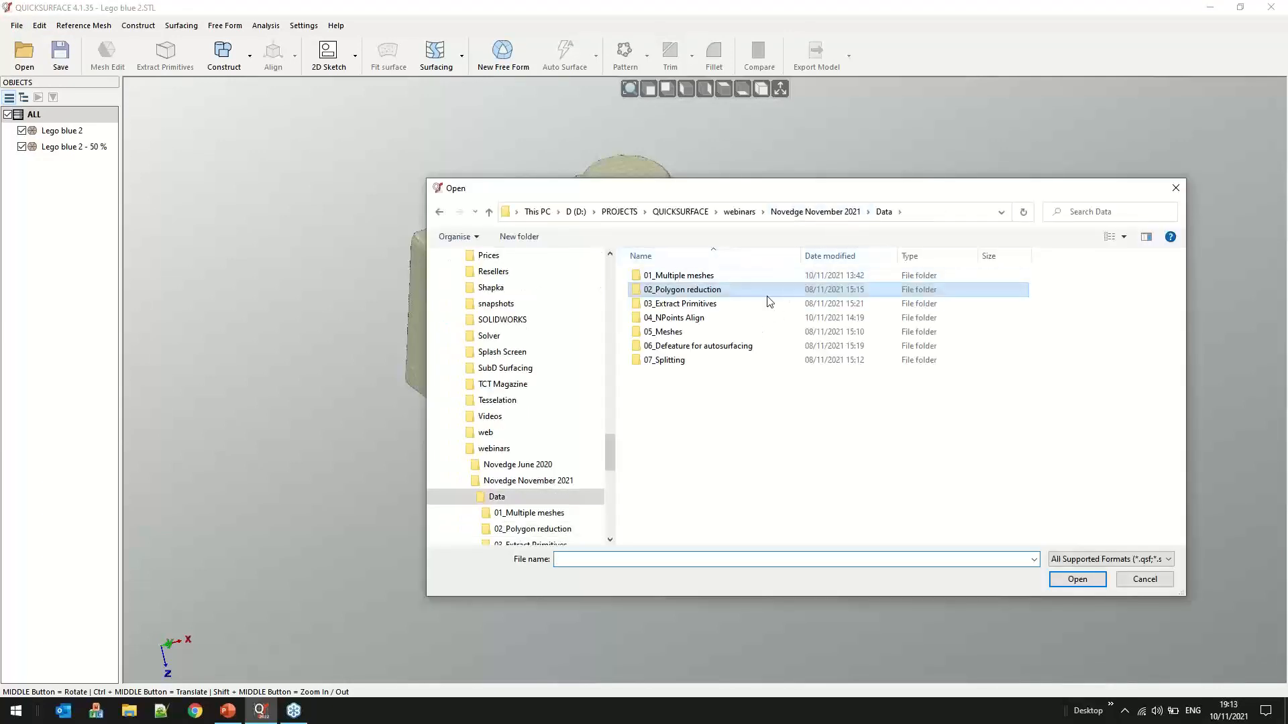
double_click(716, 304)
double_click(693, 276)
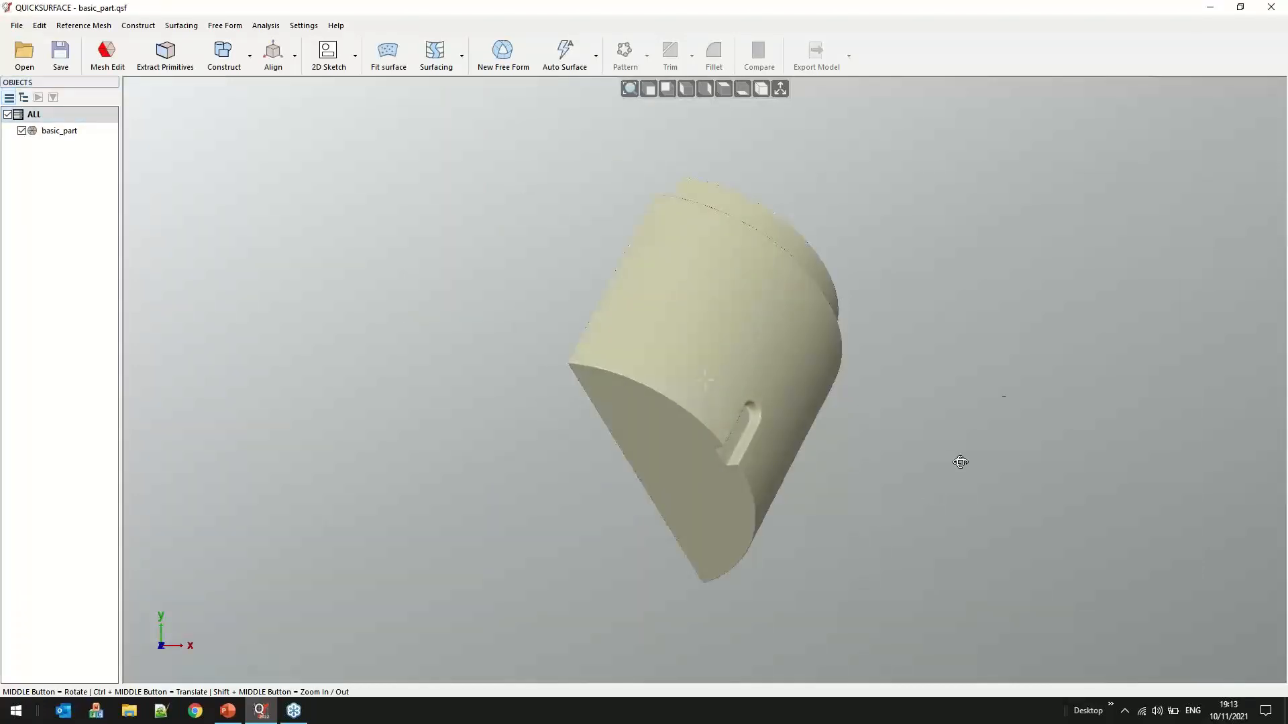
Extract a plane primitive from the flat lengthwise cut face of the part, with the Magic Wand sensitivity at 2.88 degrees
middle_drag(960, 460, 1101, 316)
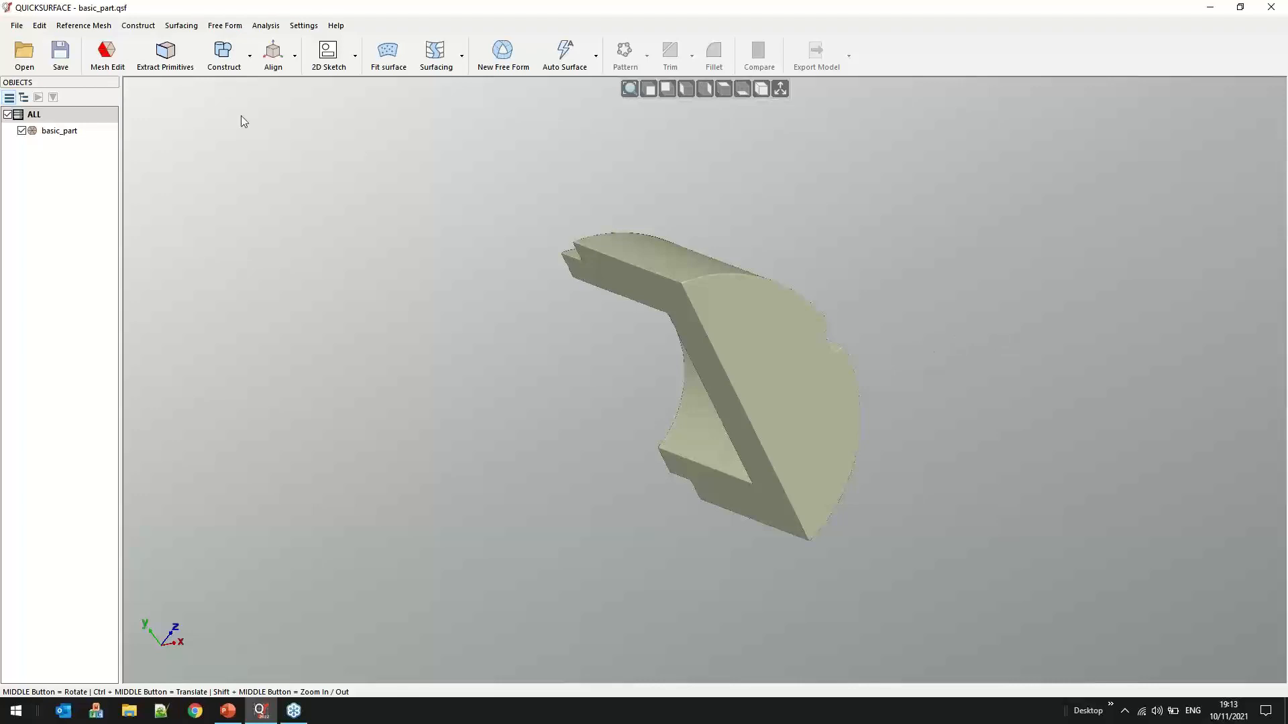
click(166, 55)
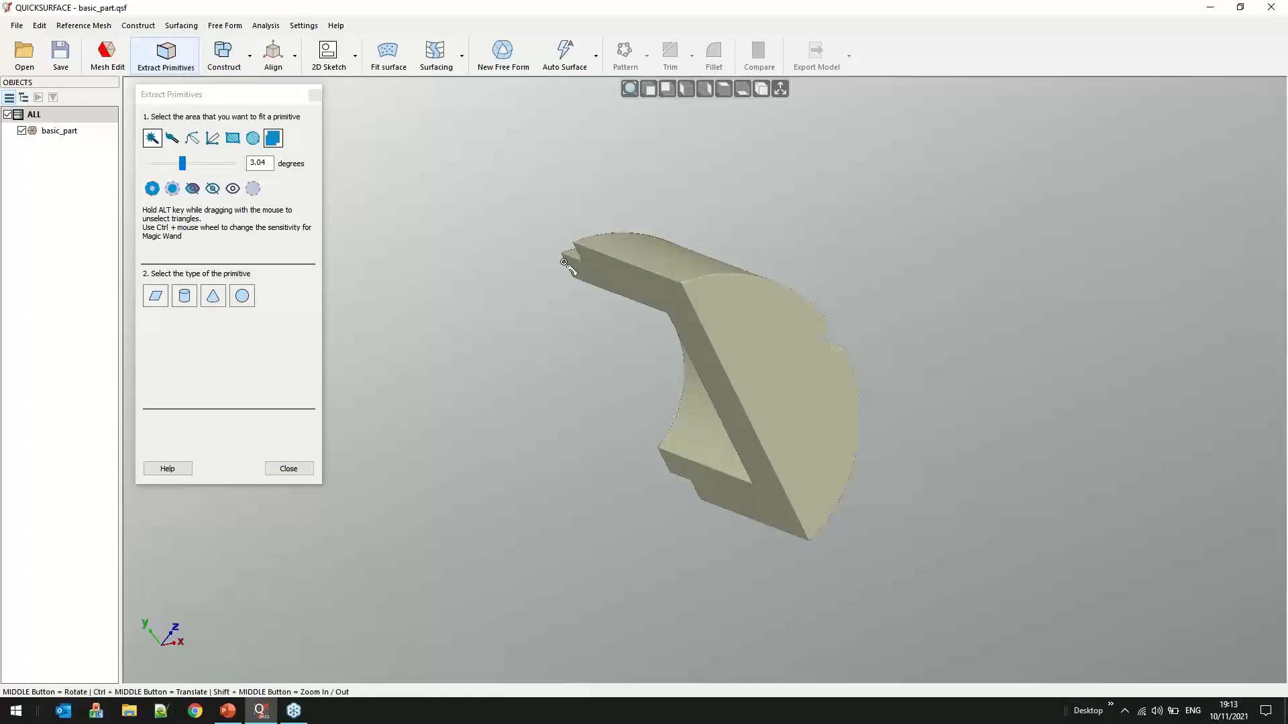
middle_drag(627, 362, 714, 251)
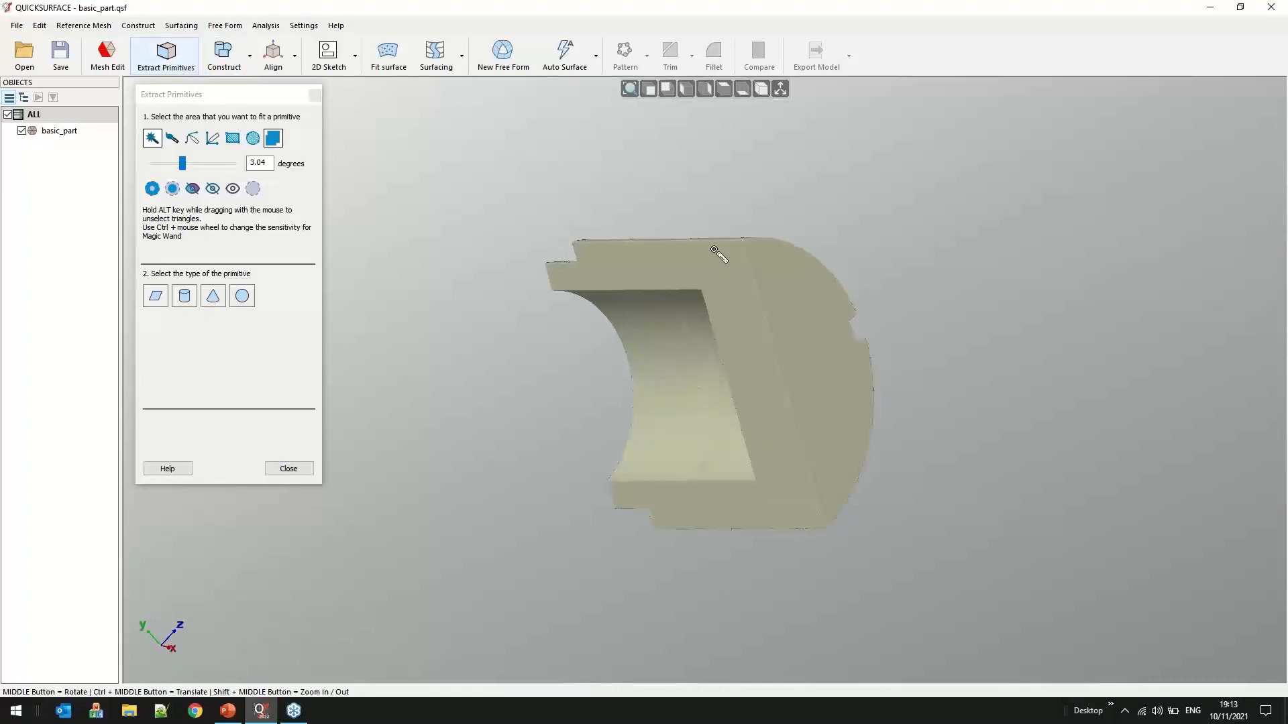
click(714, 250)
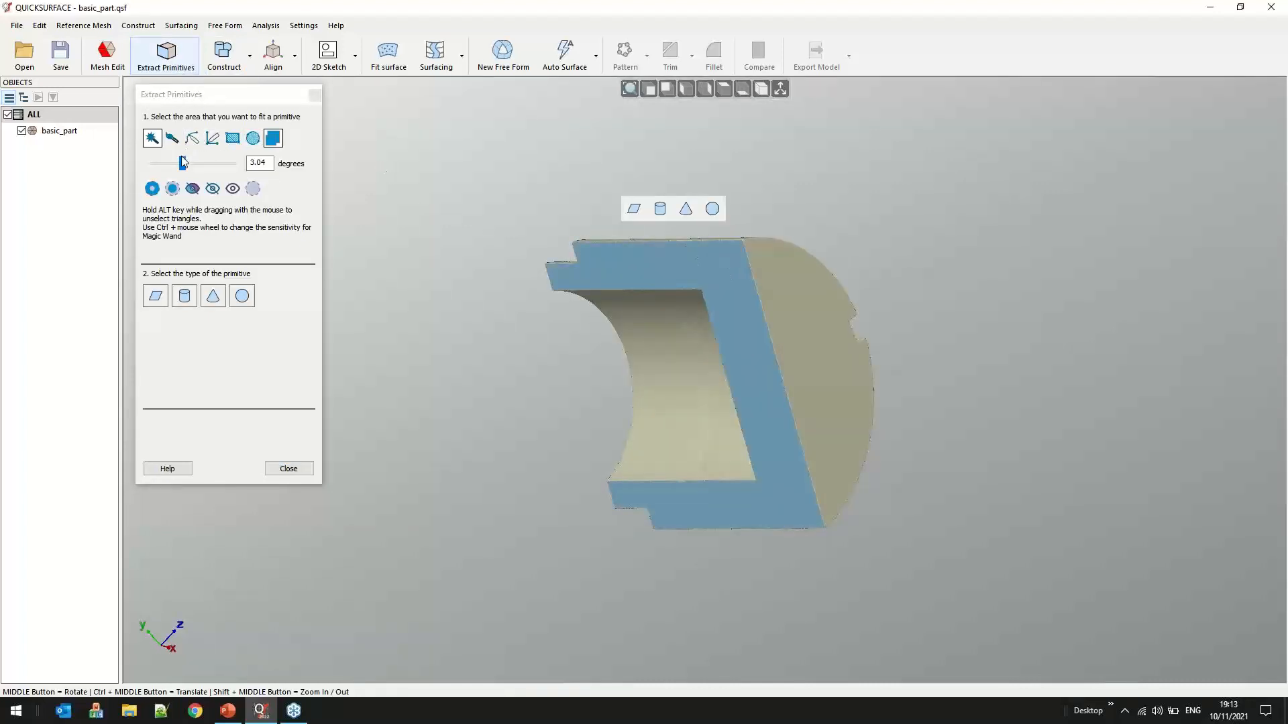
mouse_move(183, 165)
mouse_down()
mouse_move(196, 166)
mouse_move(180, 165)
mouse_up()
middle_drag(426, 261, 602, 275)
scroll(731, 258, up, 2)
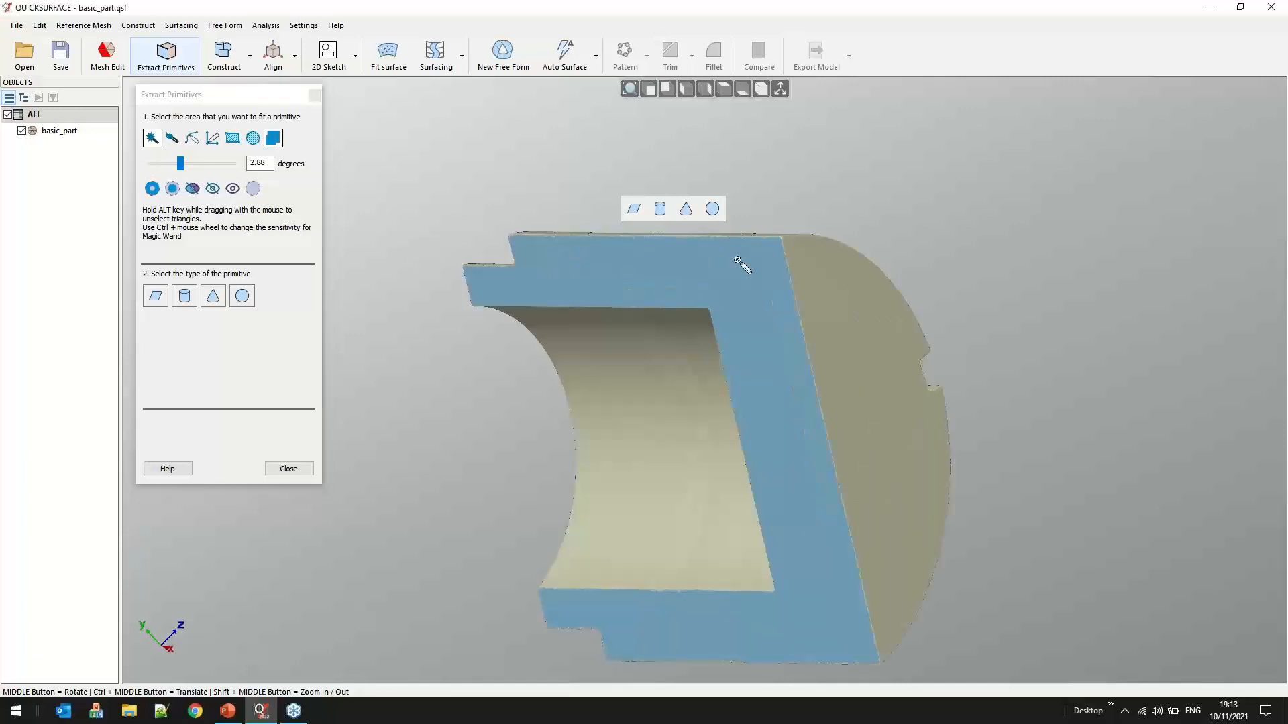
click(633, 209)
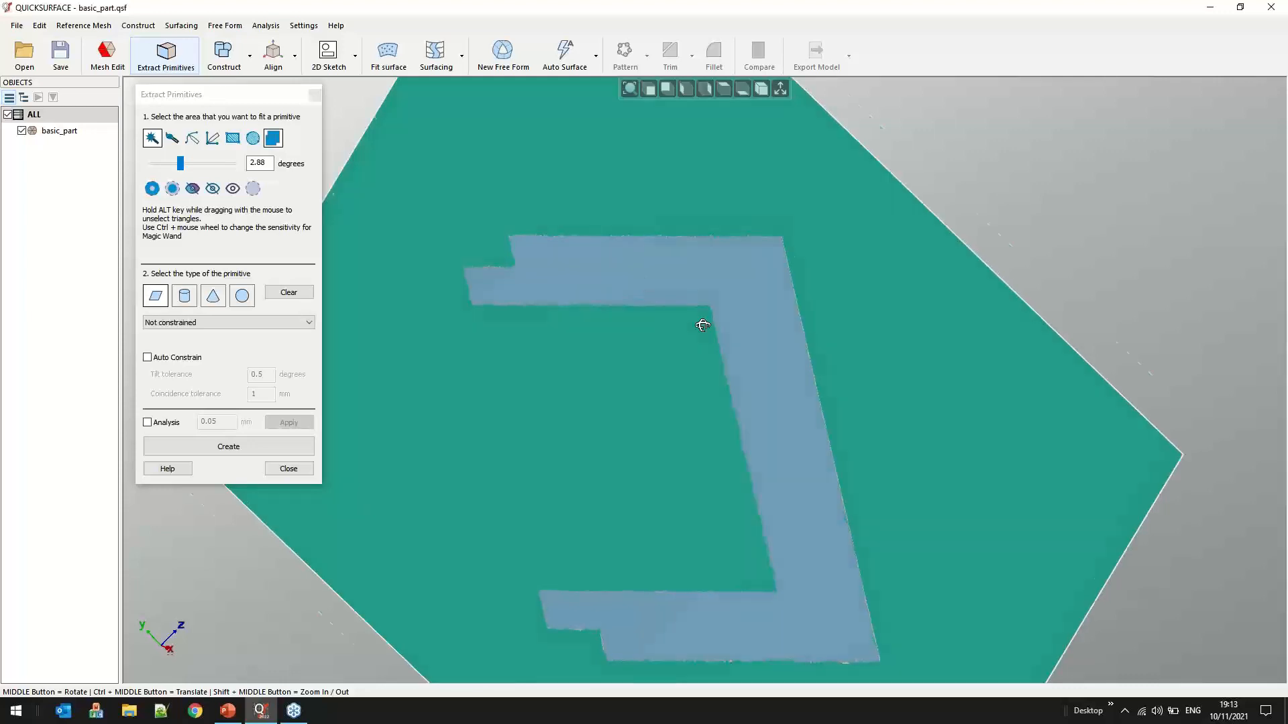
click(208, 447)
Extract a second, unconstrained plane primitive from the part's flat end face beside the slot
middle_drag(790, 445, 777, 319)
click(764, 396)
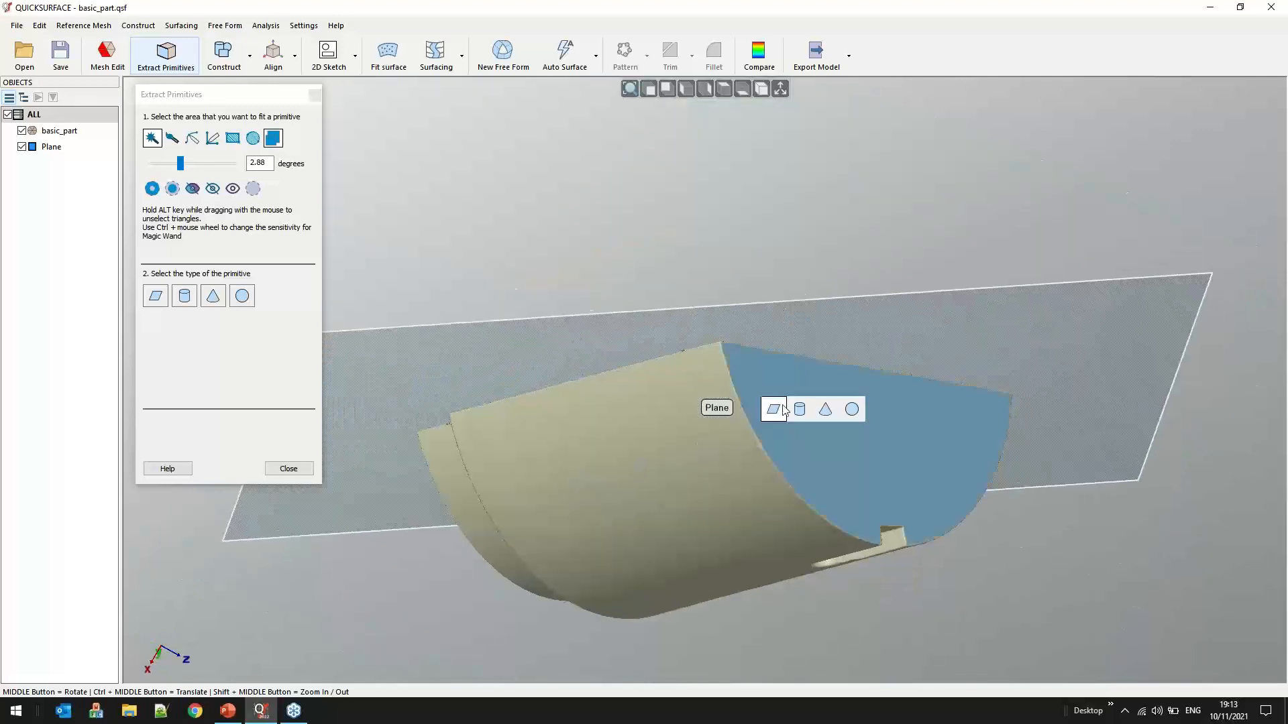
click(776, 408)
click(226, 448)
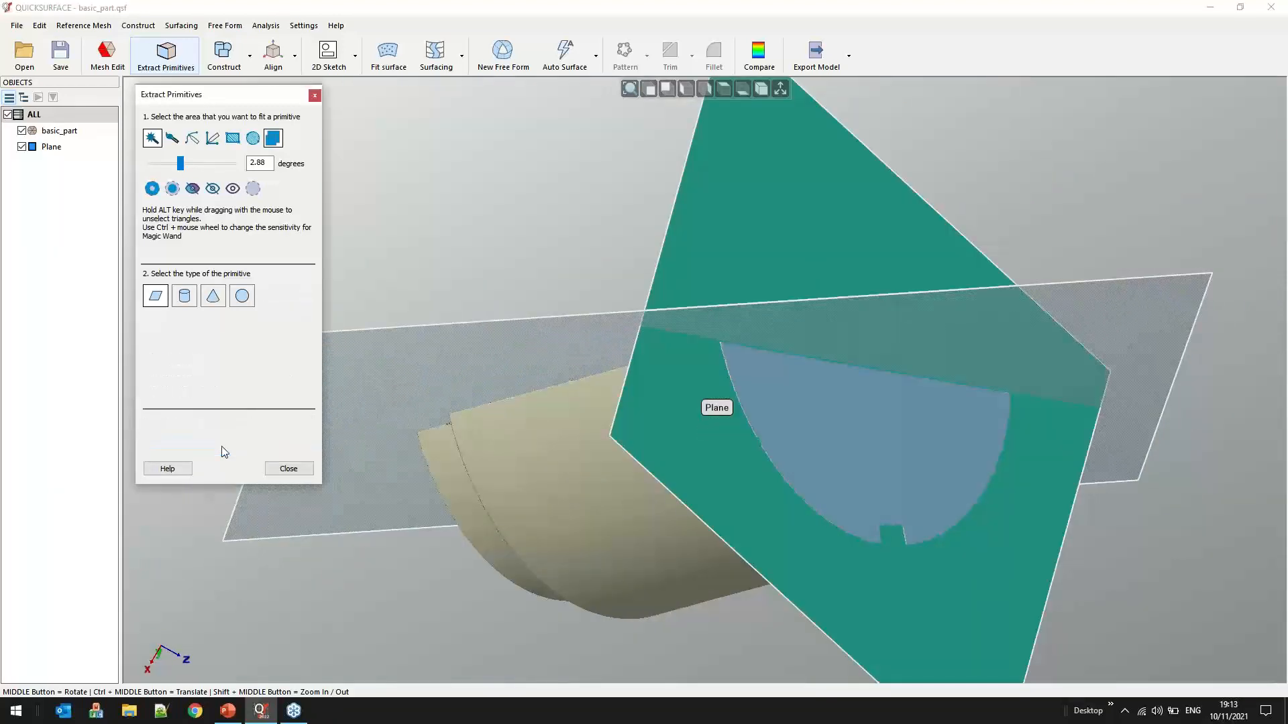
Fit a cylinder primitive to the part's large outer curved face and constrain it perpendicular to Plane(1)
middle_drag(704, 382, 704, 448)
click(812, 409)
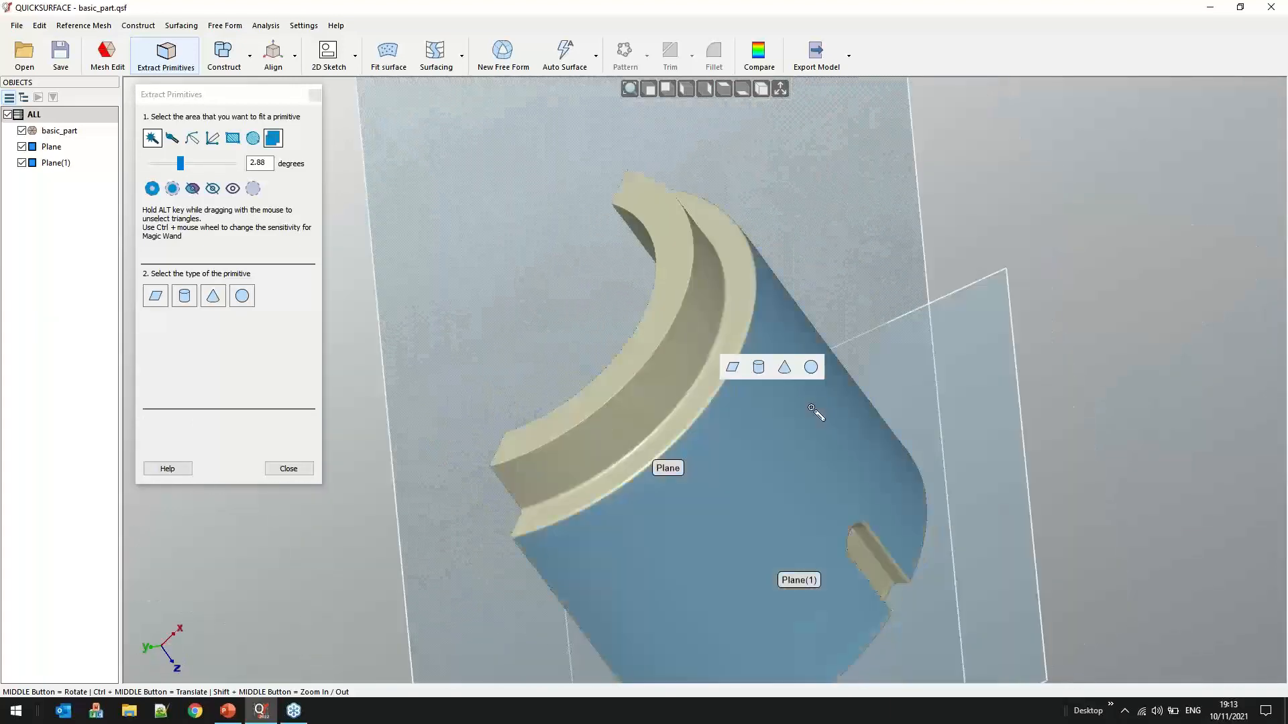
click(758, 367)
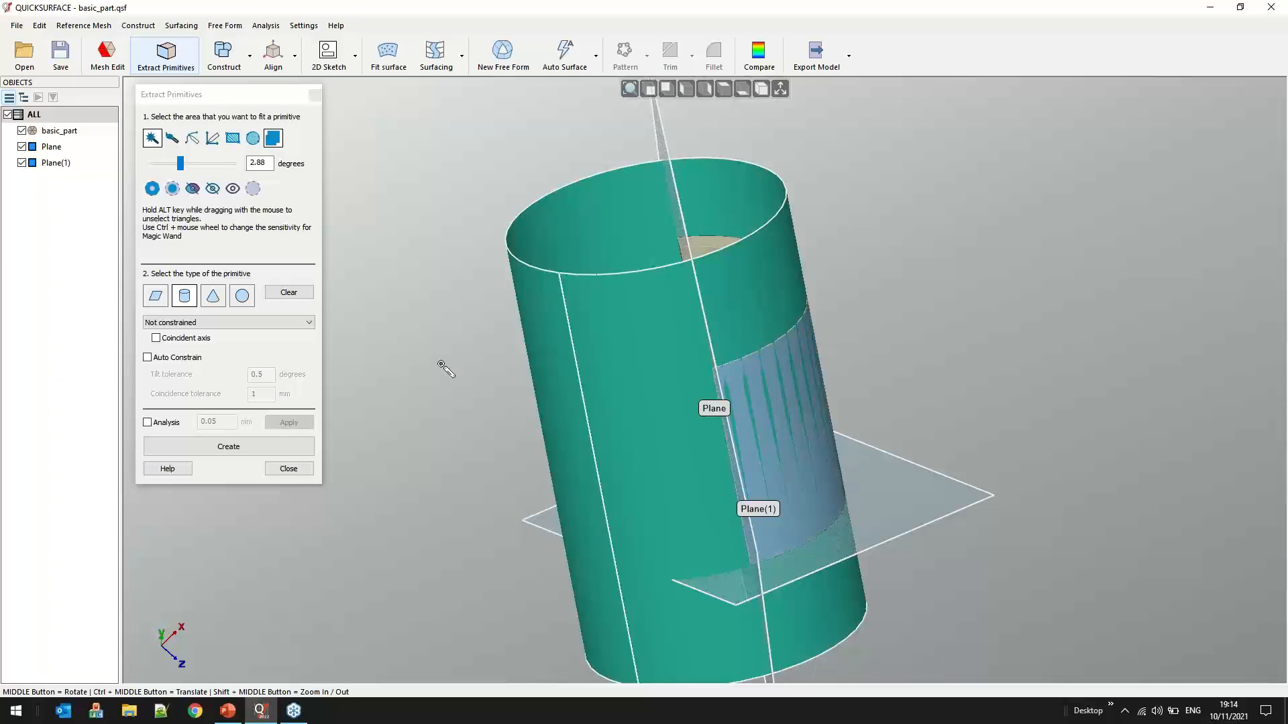
click(224, 324)
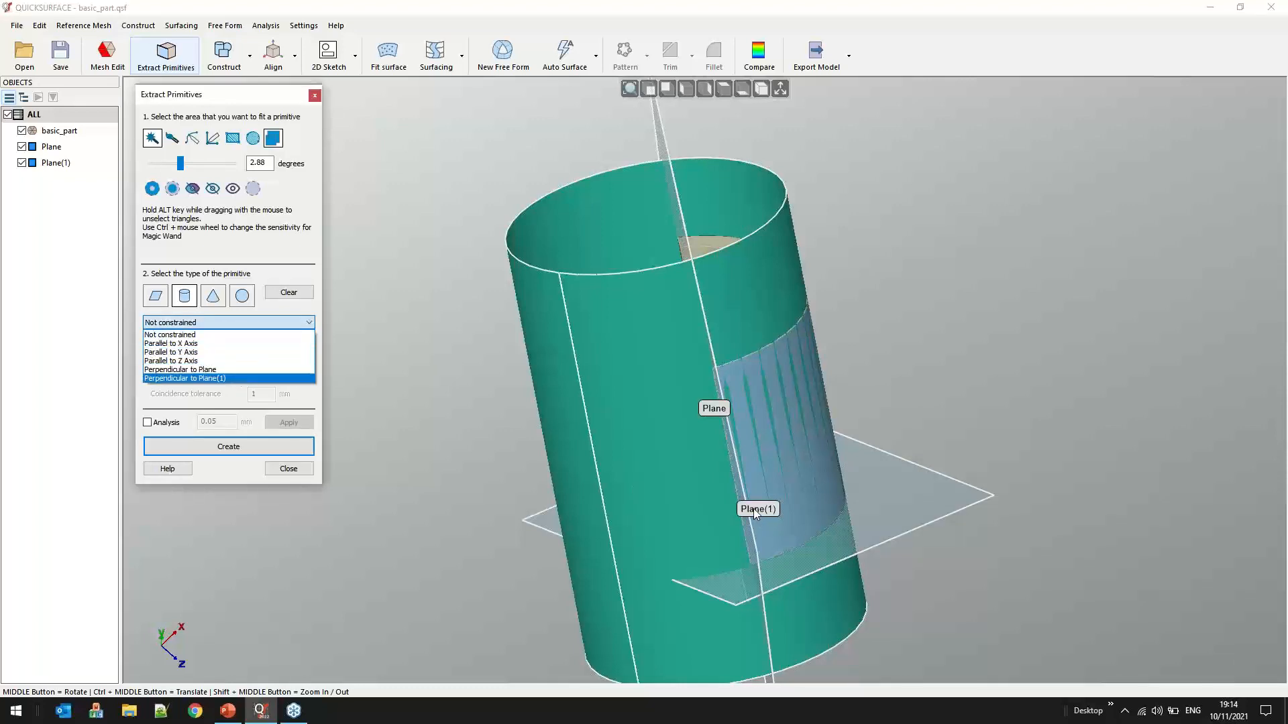
click(227, 377)
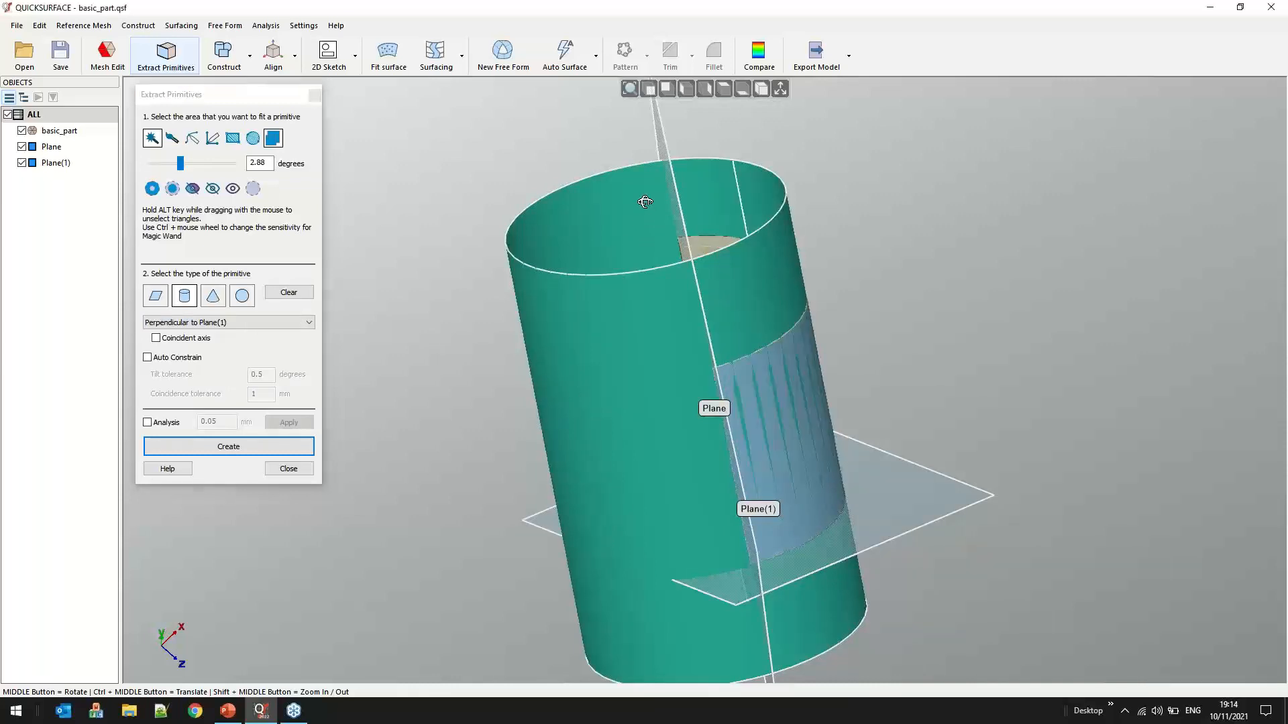
Check the constrained cylinder's deviation from the mesh at 0.05 mm tolerance, create the cylinder and finish extracting primitives
middle_drag(644, 206, 644, 201)
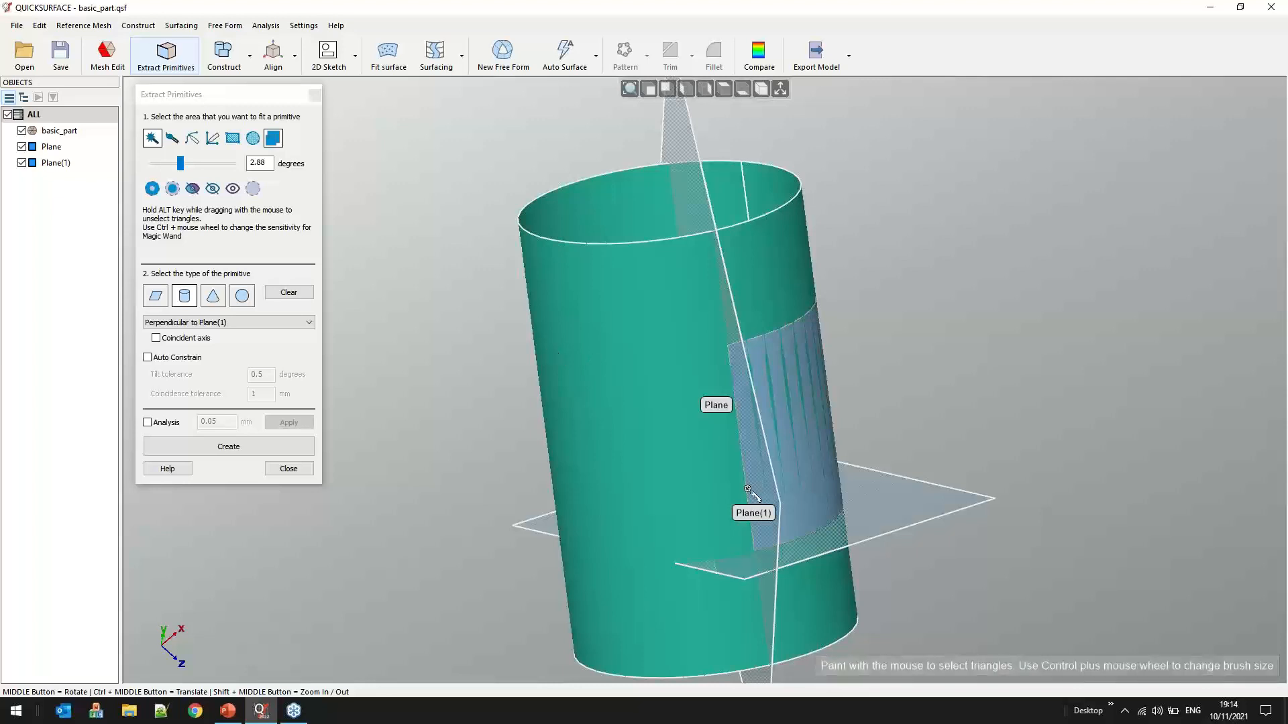
middle_drag(630, 494, 704, 456)
scroll(705, 456, up, 2)
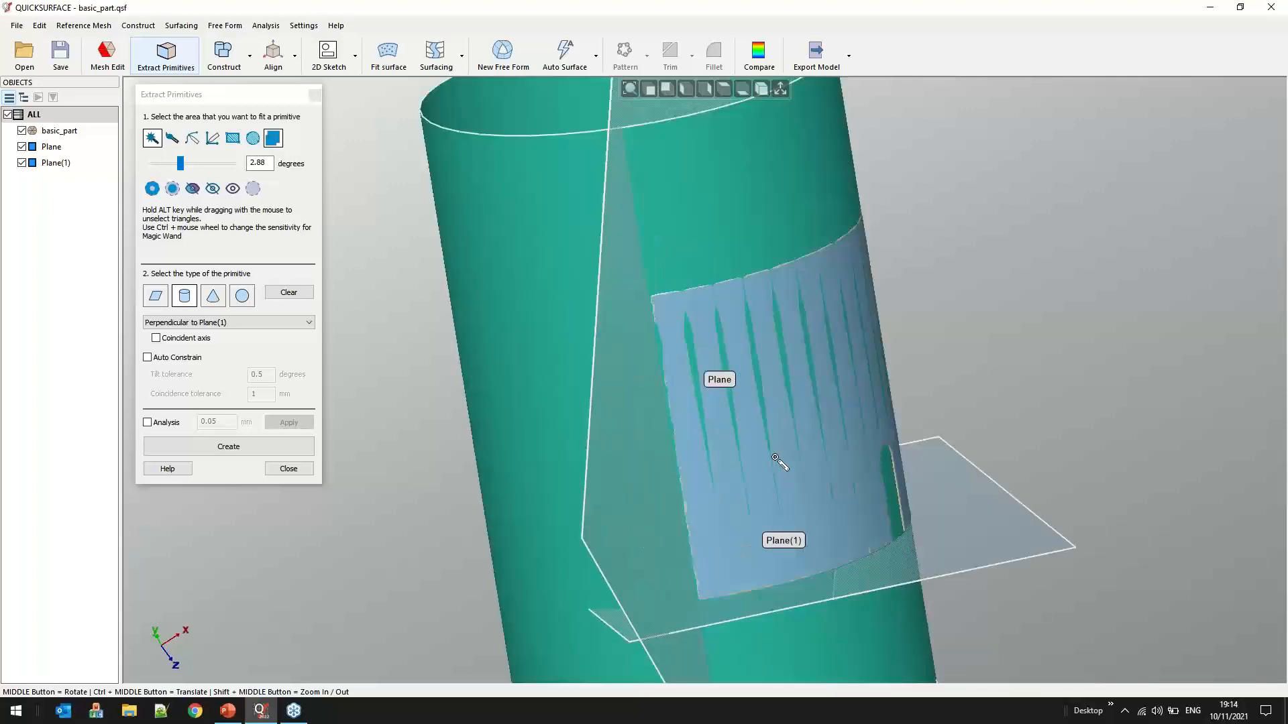
middle_drag(791, 445, 710, 433)
click(147, 422)
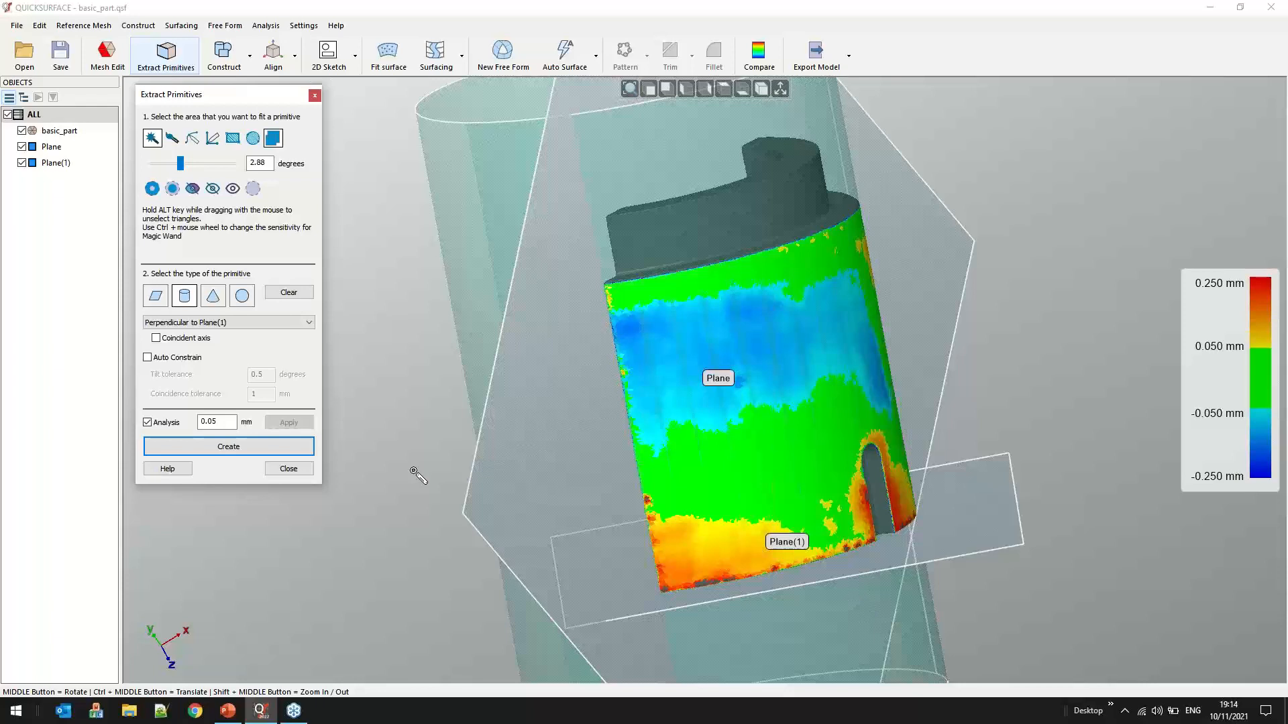
middle_drag(763, 486, 829, 250)
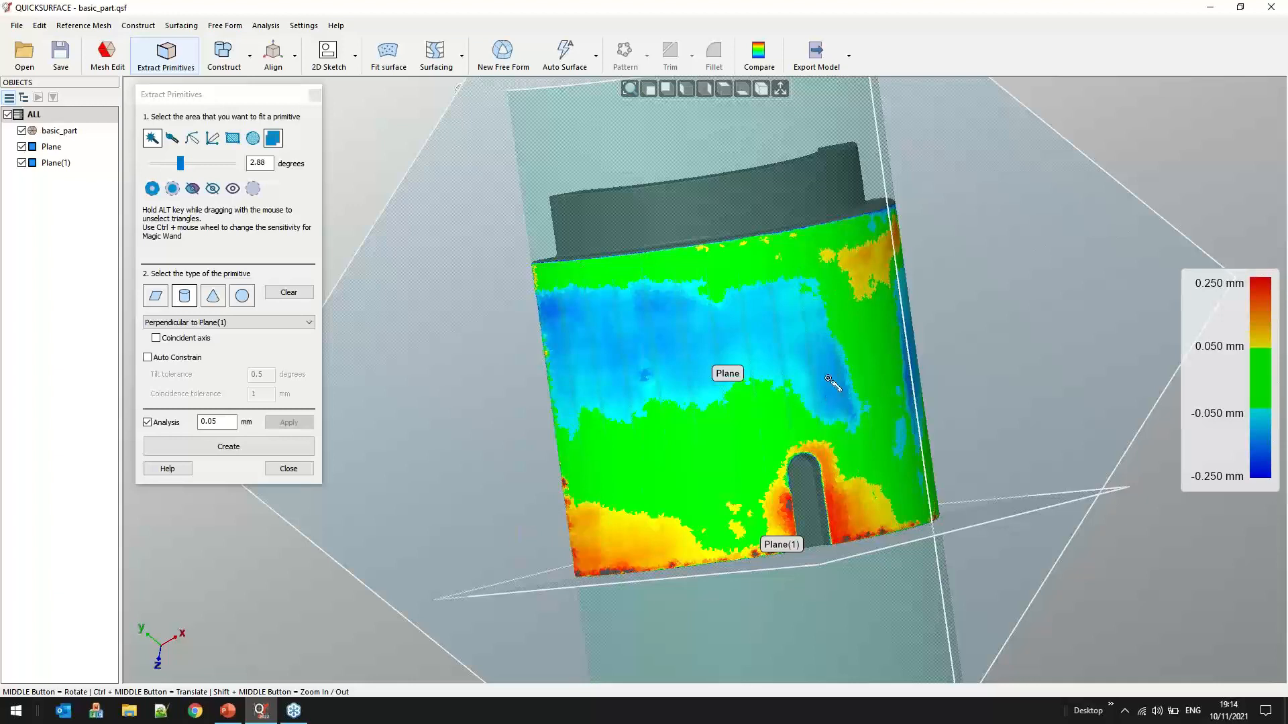
middle_drag(798, 328, 798, 331)
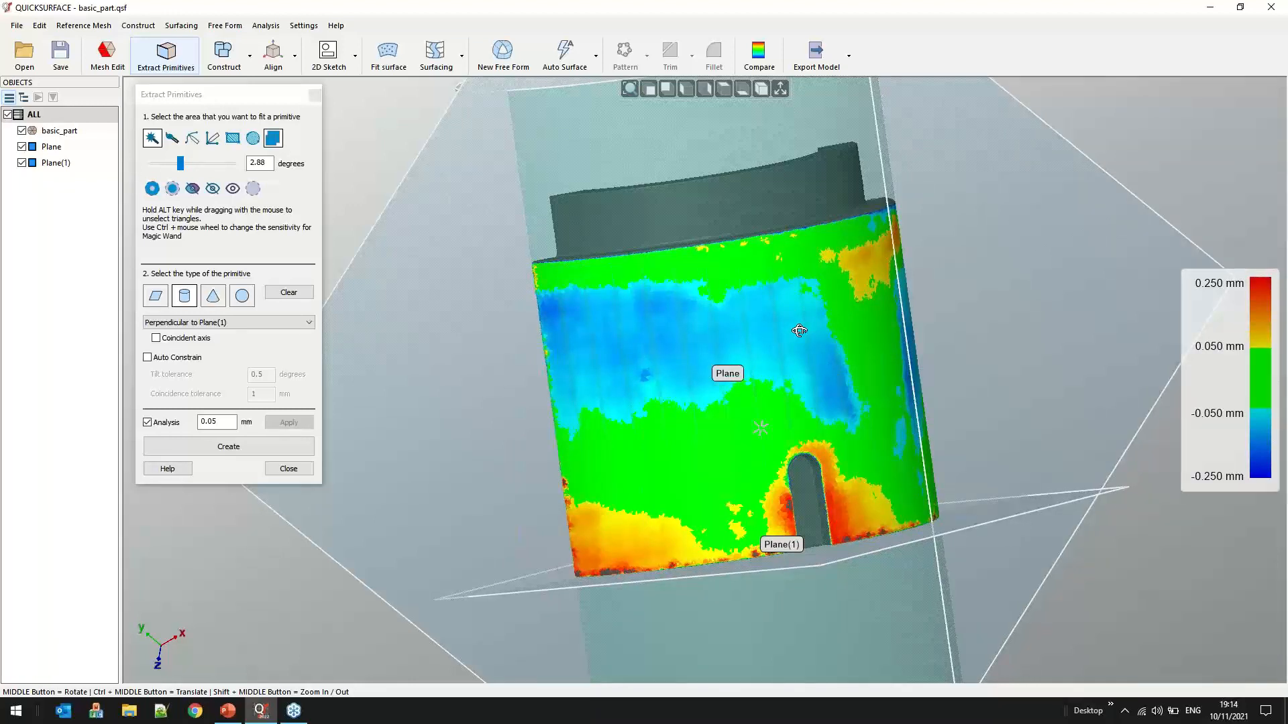
middle_drag(799, 331, 778, 349)
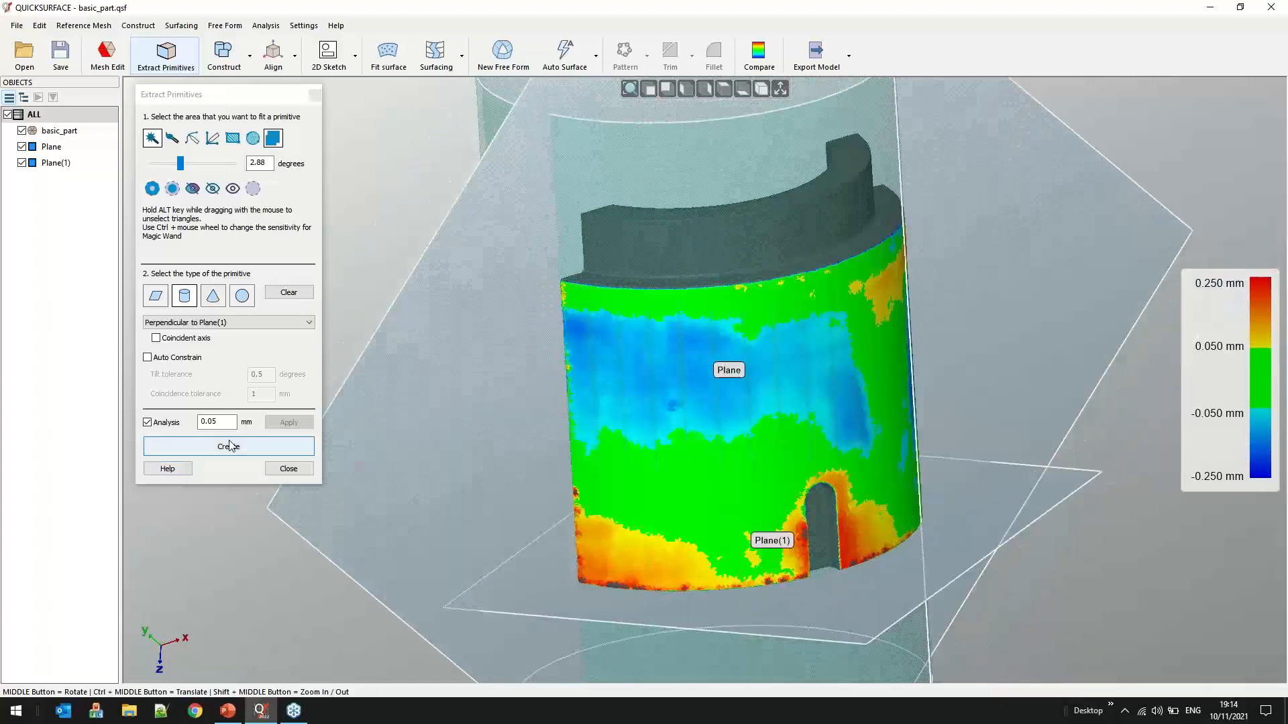
click(229, 446)
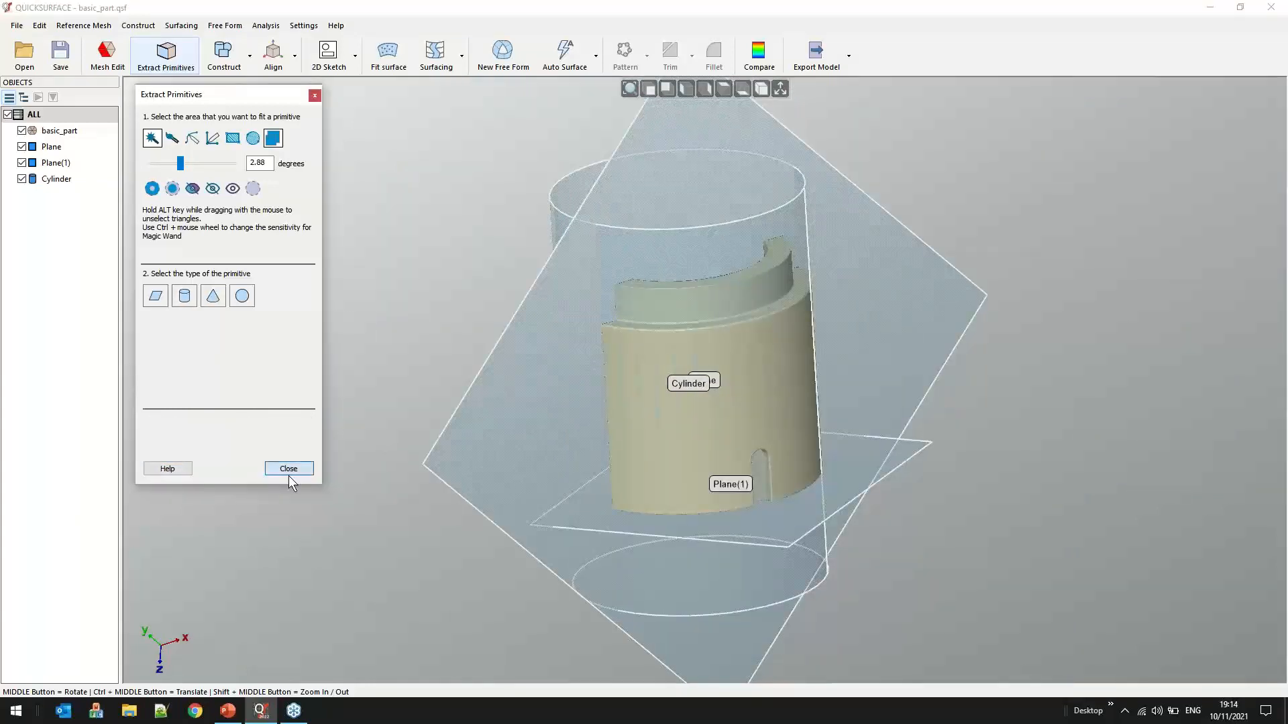
click(289, 469)
Start an alignment by coordinate system with the cylinder as primary feature along the Z axis, and flip its direction
middle_drag(331, 475, 703, 625)
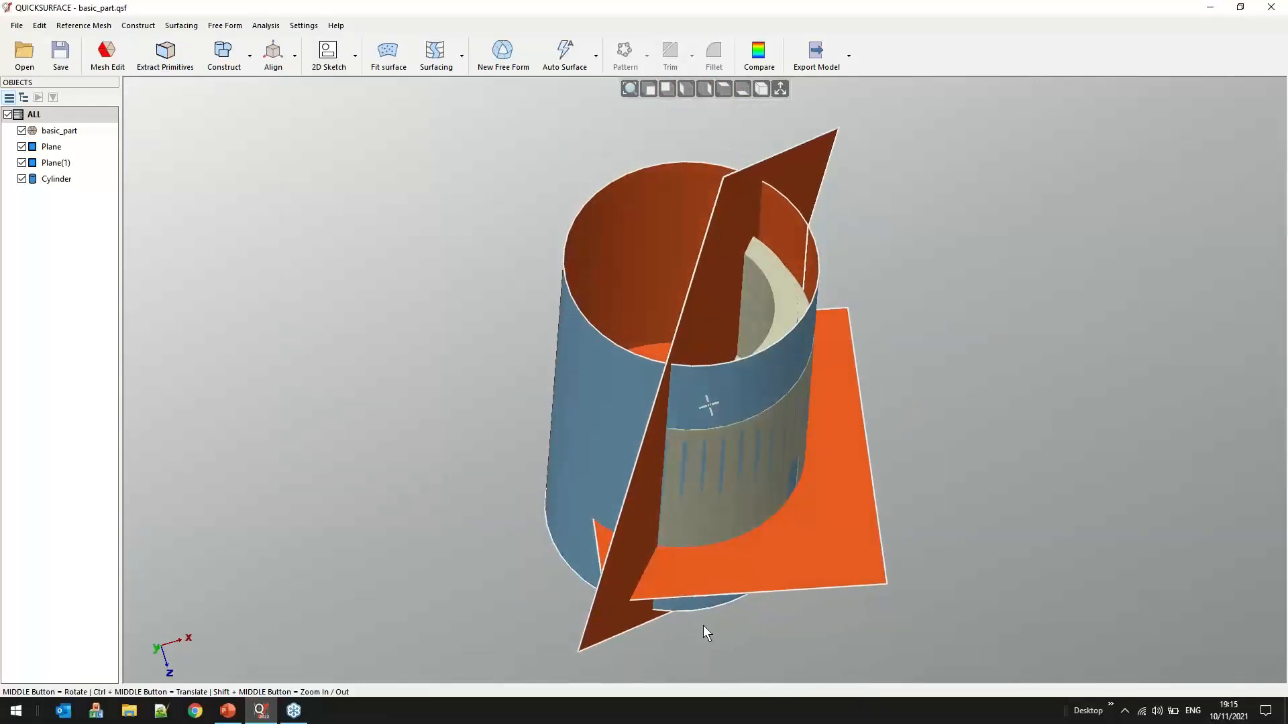
scroll(685, 397, up, 3)
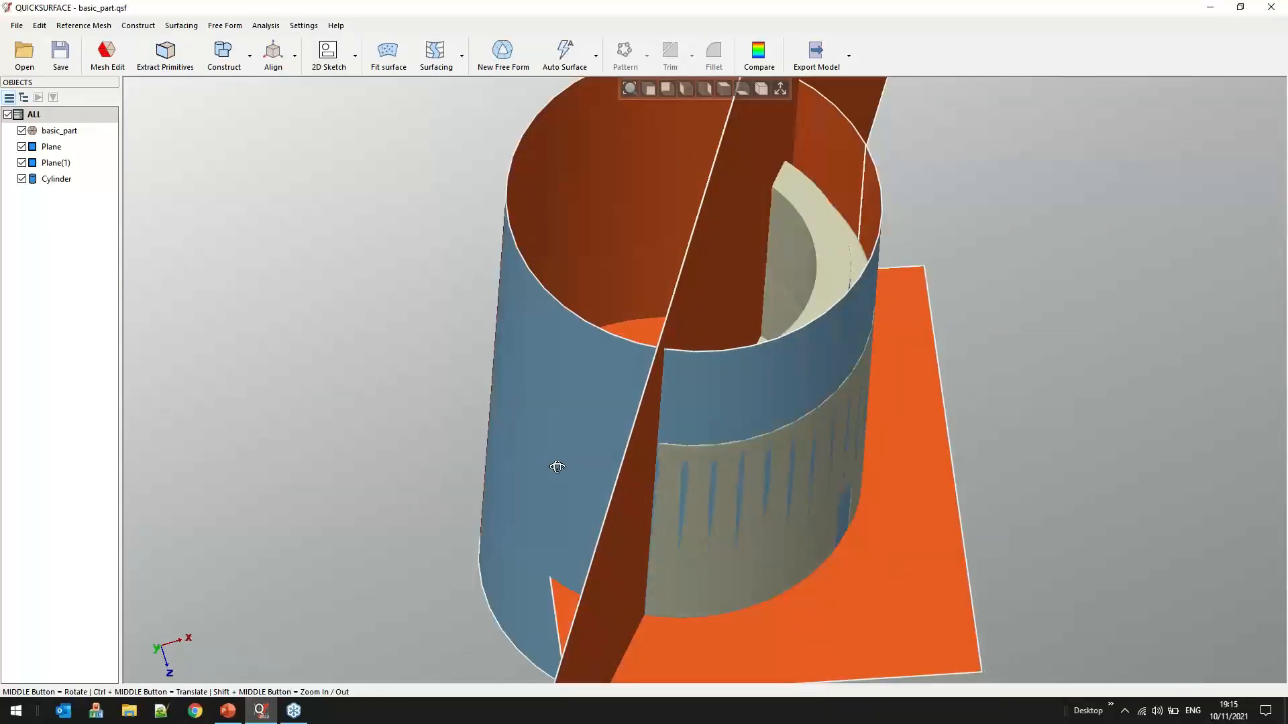
middle_drag(556, 467, 528, 397)
scroll(528, 397, down, 3)
middle_drag(669, 367, 668, 315)
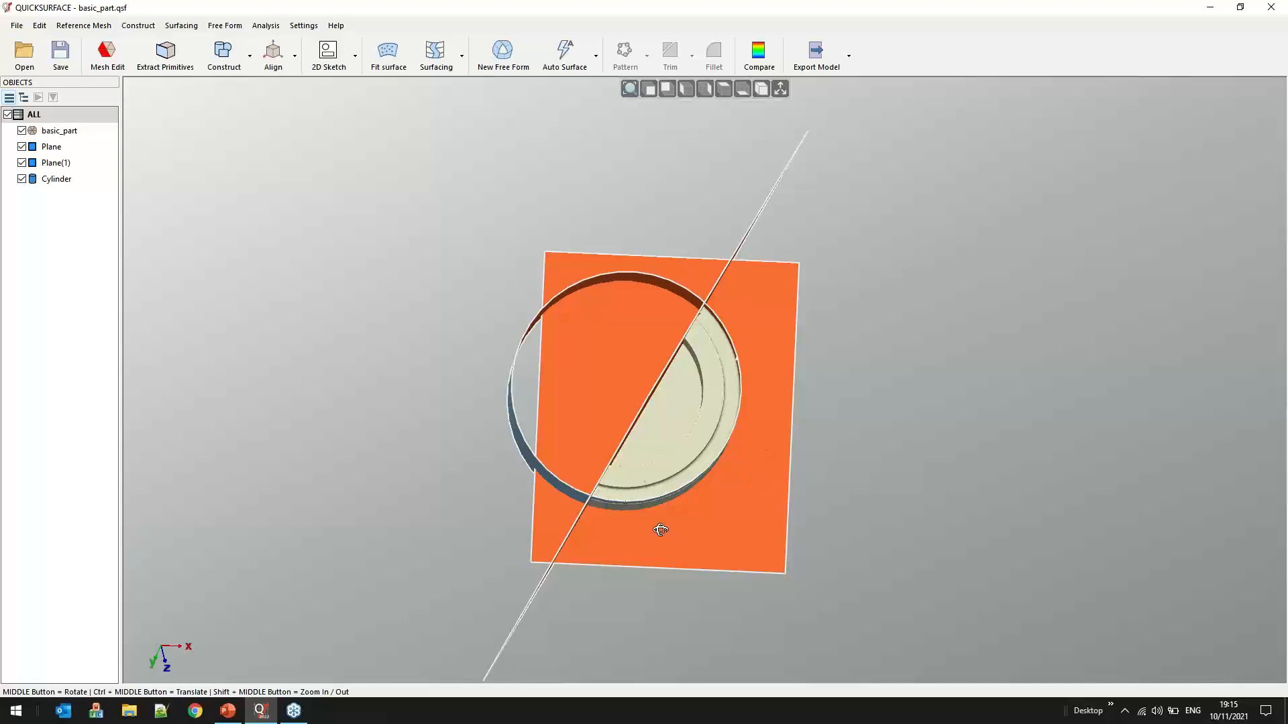
middle_drag(661, 528, 632, 417)
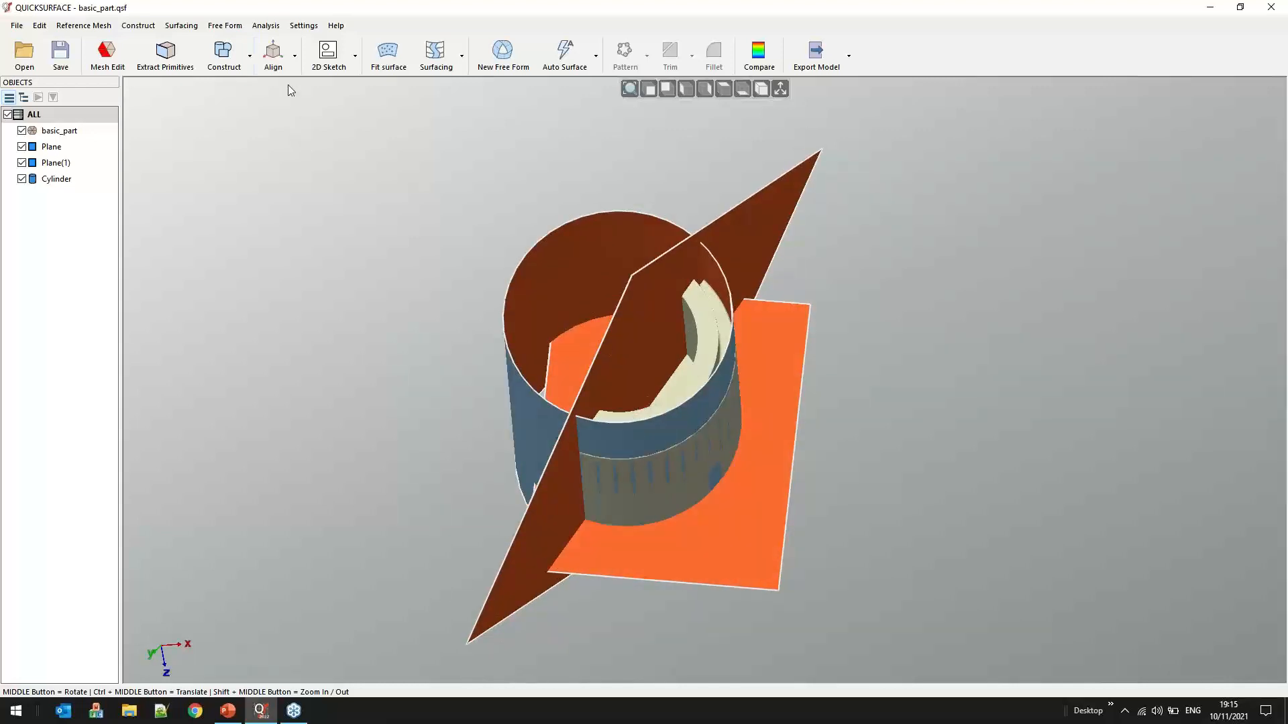
click(294, 56)
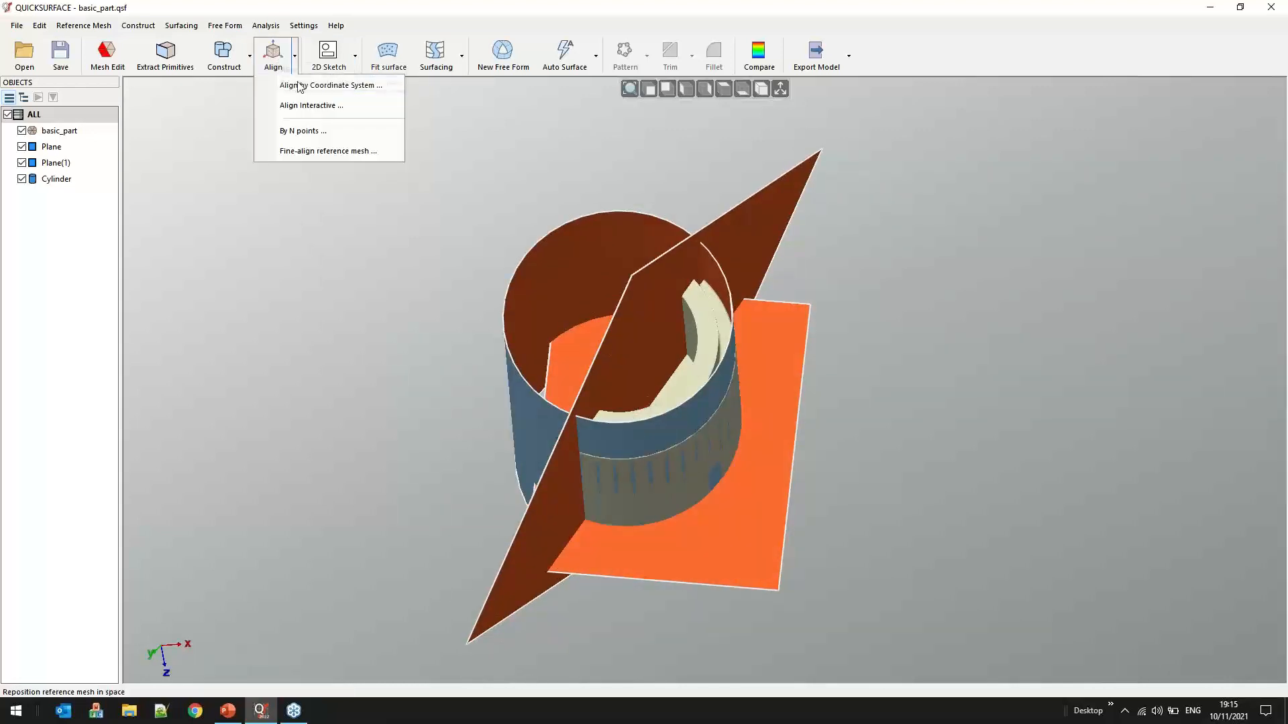
click(308, 87)
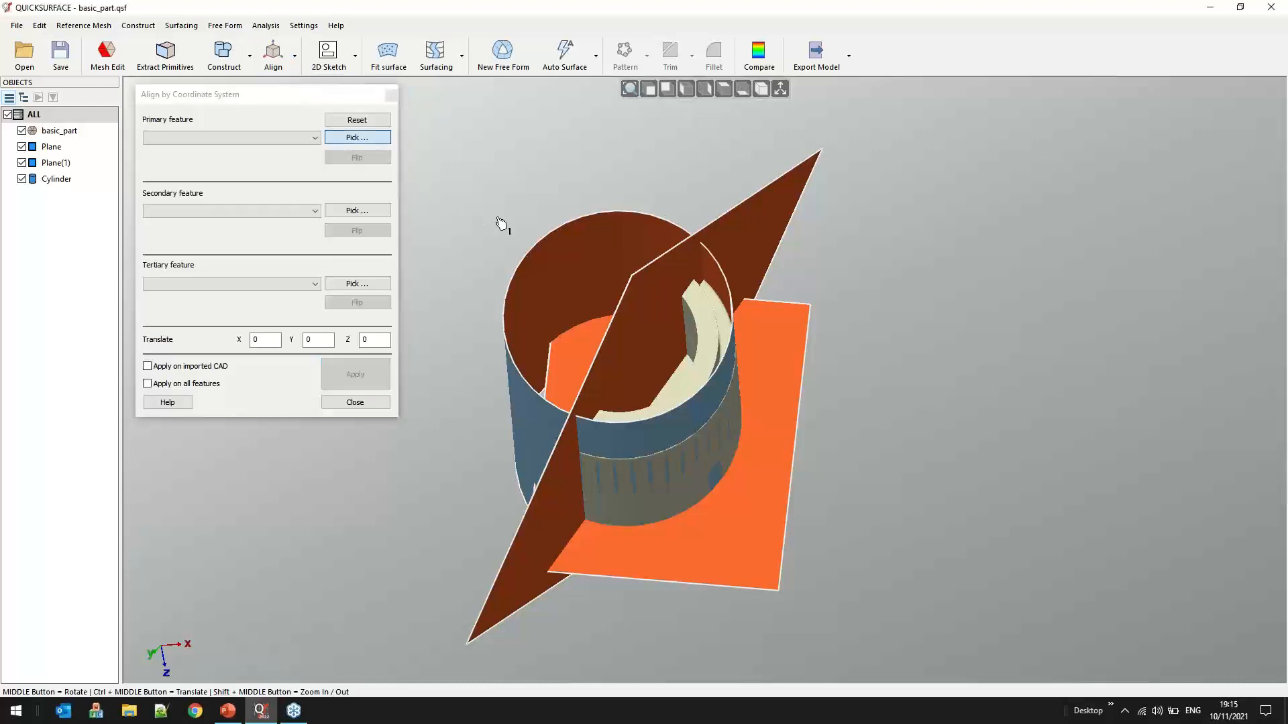
click(578, 255)
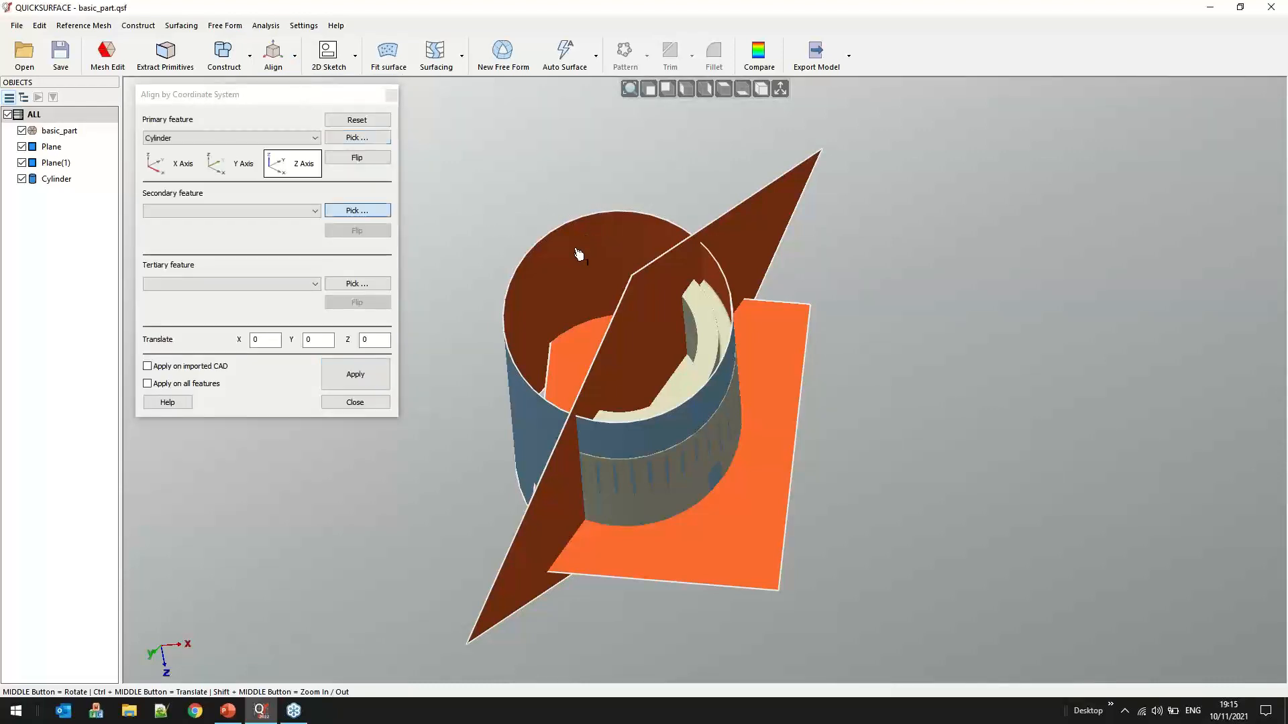
middle_drag(644, 335, 411, 212)
click(356, 157)
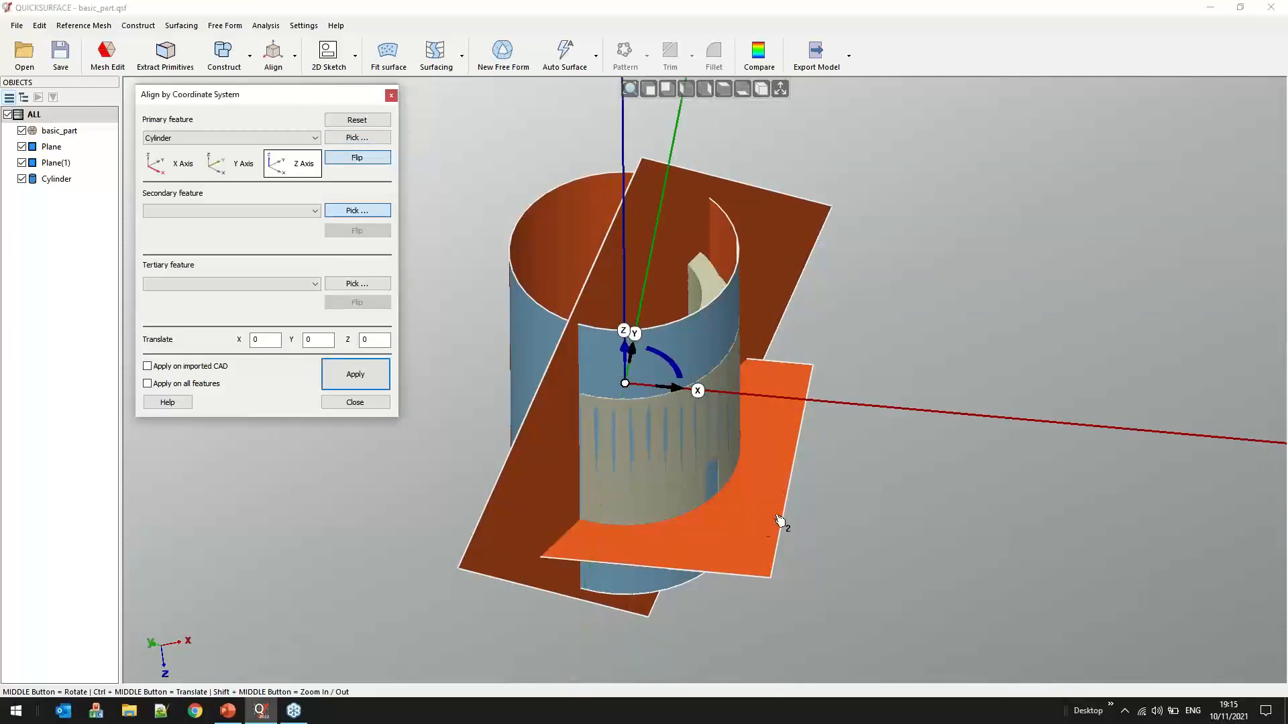
Set Plane(1) as the secondary Bottom (OXY) feature and Plane as the flipped tertiary Left (OYZ) feature, and apply the alignment
click(760, 527)
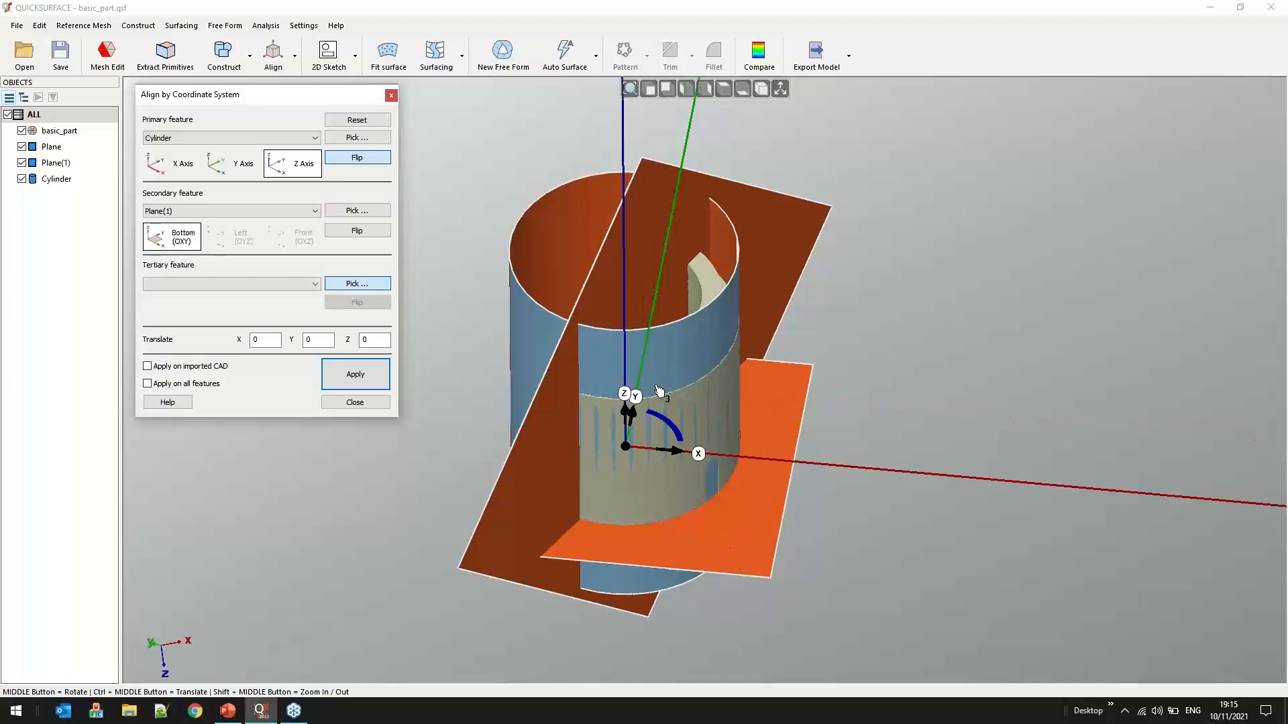
click(797, 231)
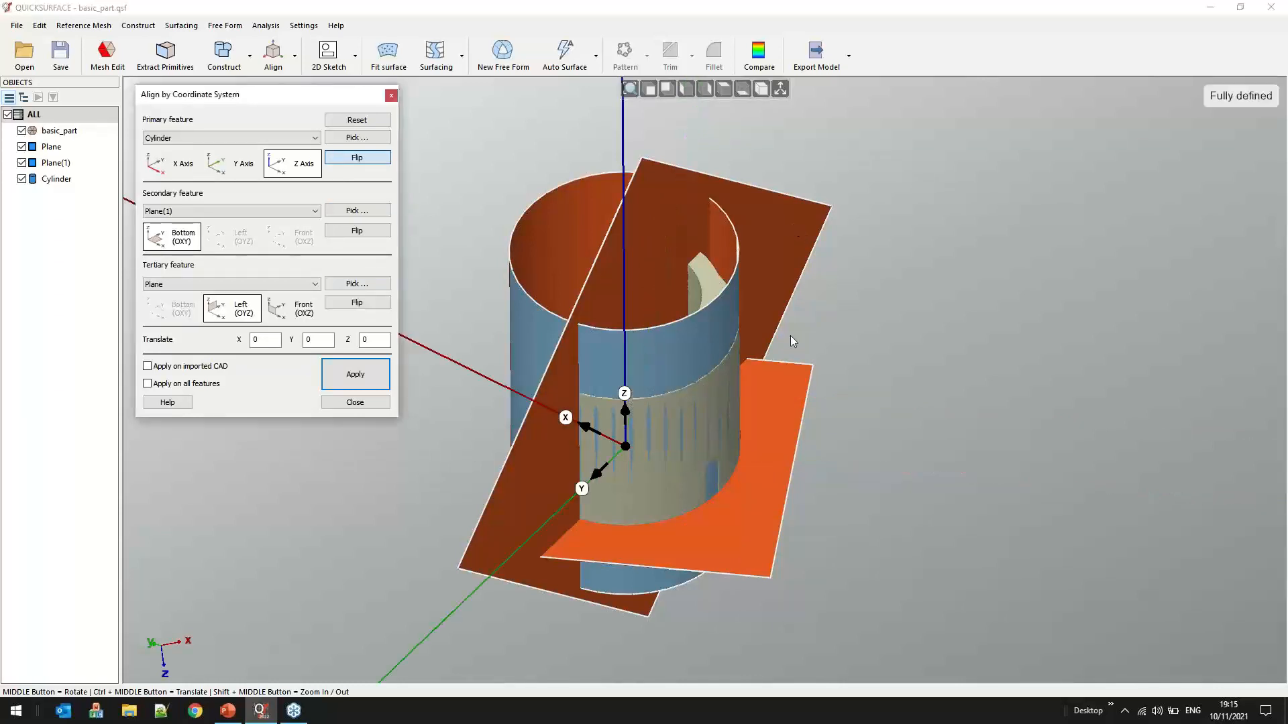
click(358, 304)
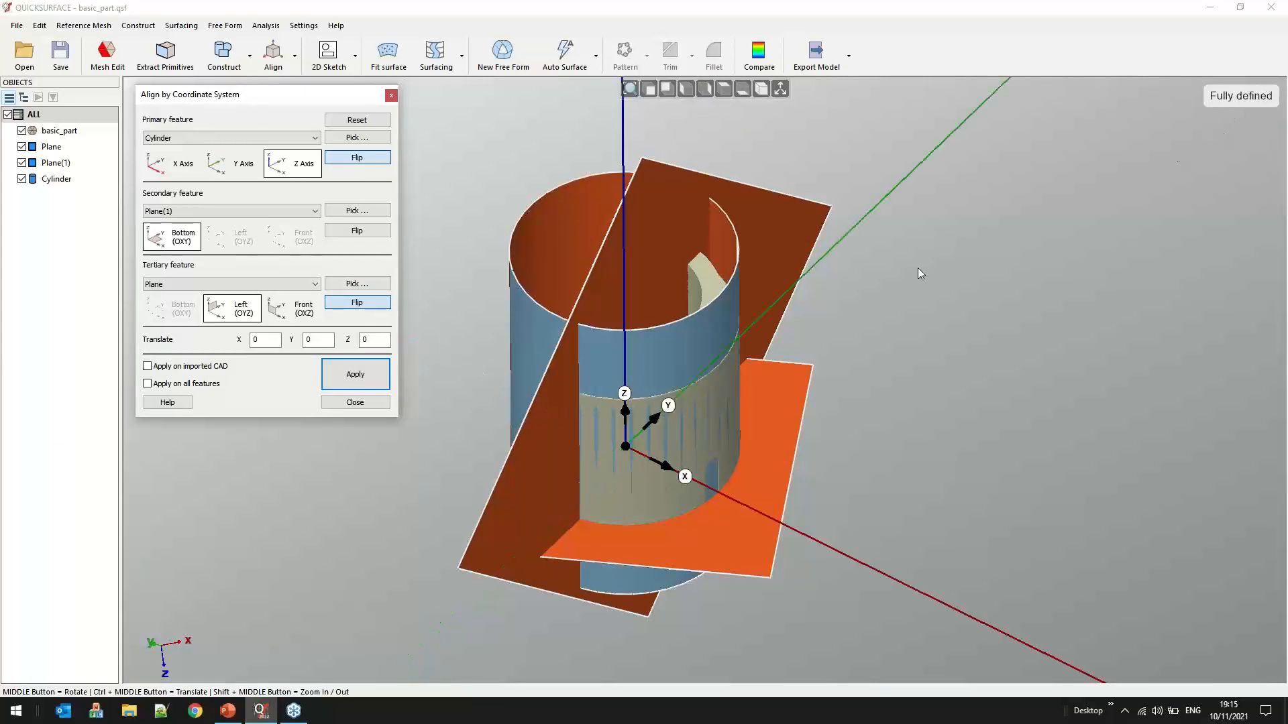
click(355, 374)
middle_drag(778, 425, 788, 345)
click(649, 88)
key(ctrl+5)
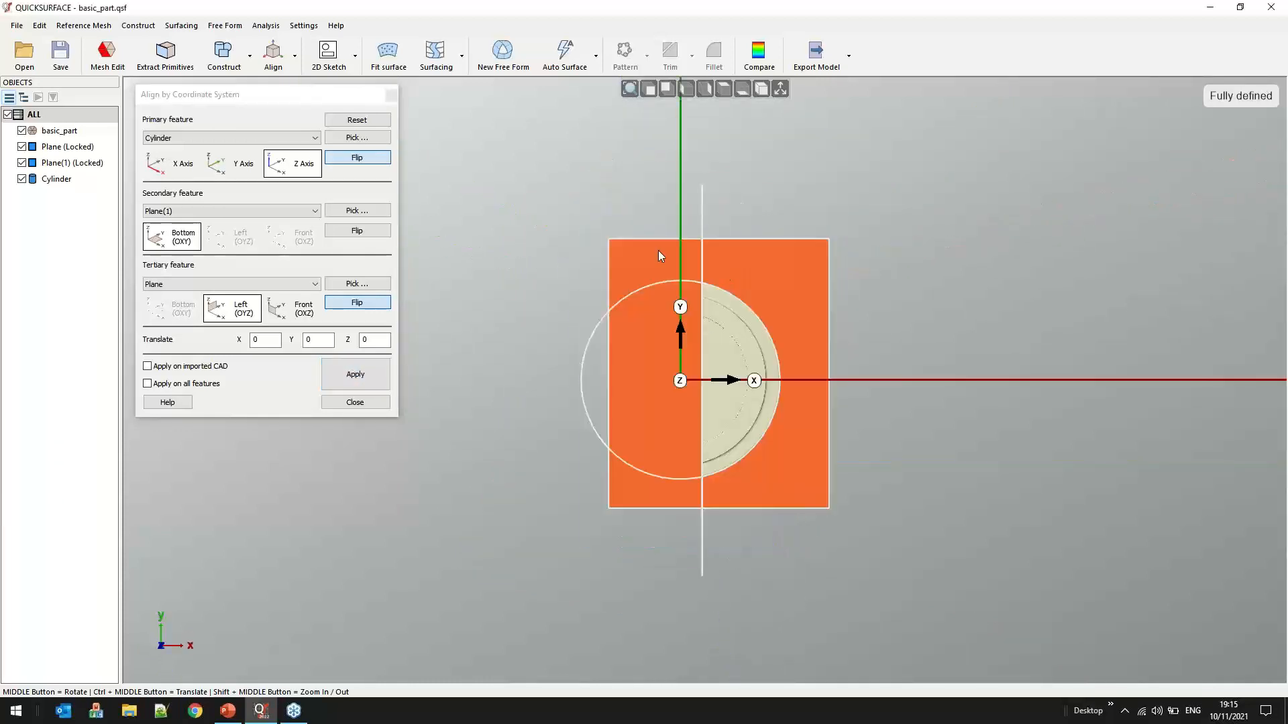
click(360, 406)
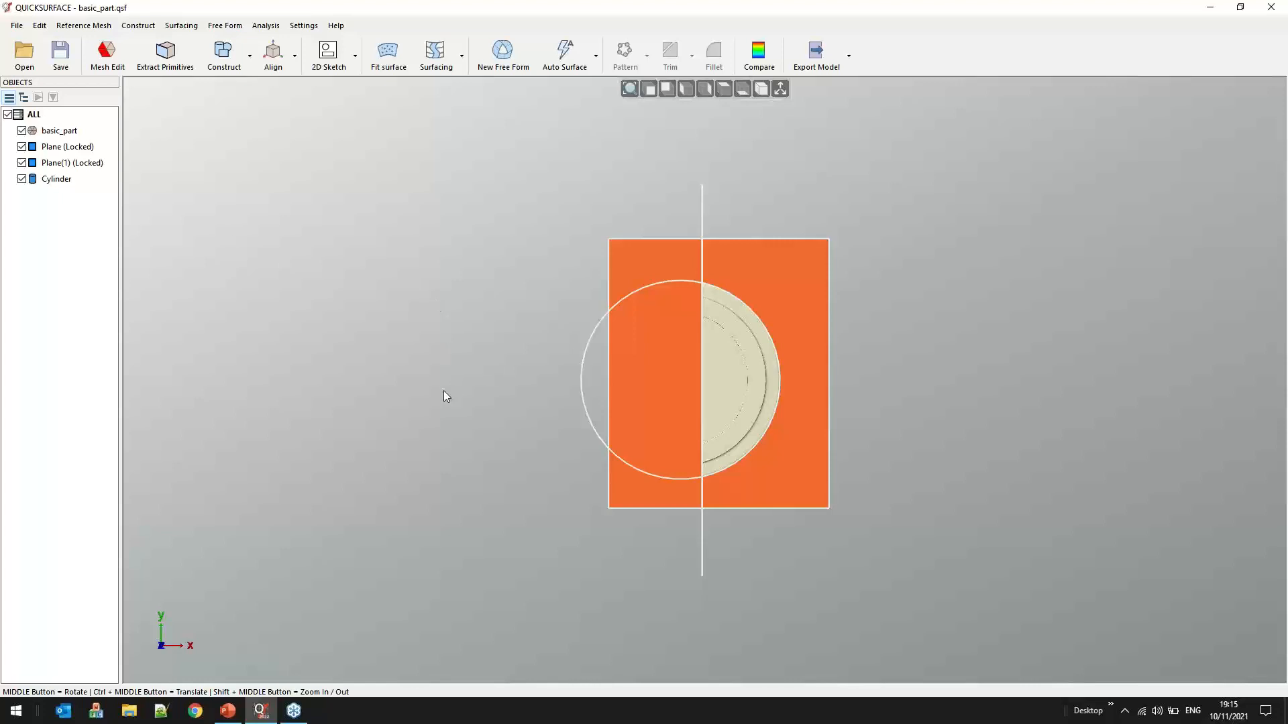
Open training part.qsf from the 03_Extract Primitives folder without saving the changes to basic_part.qsf
click(17, 25)
click(38, 63)
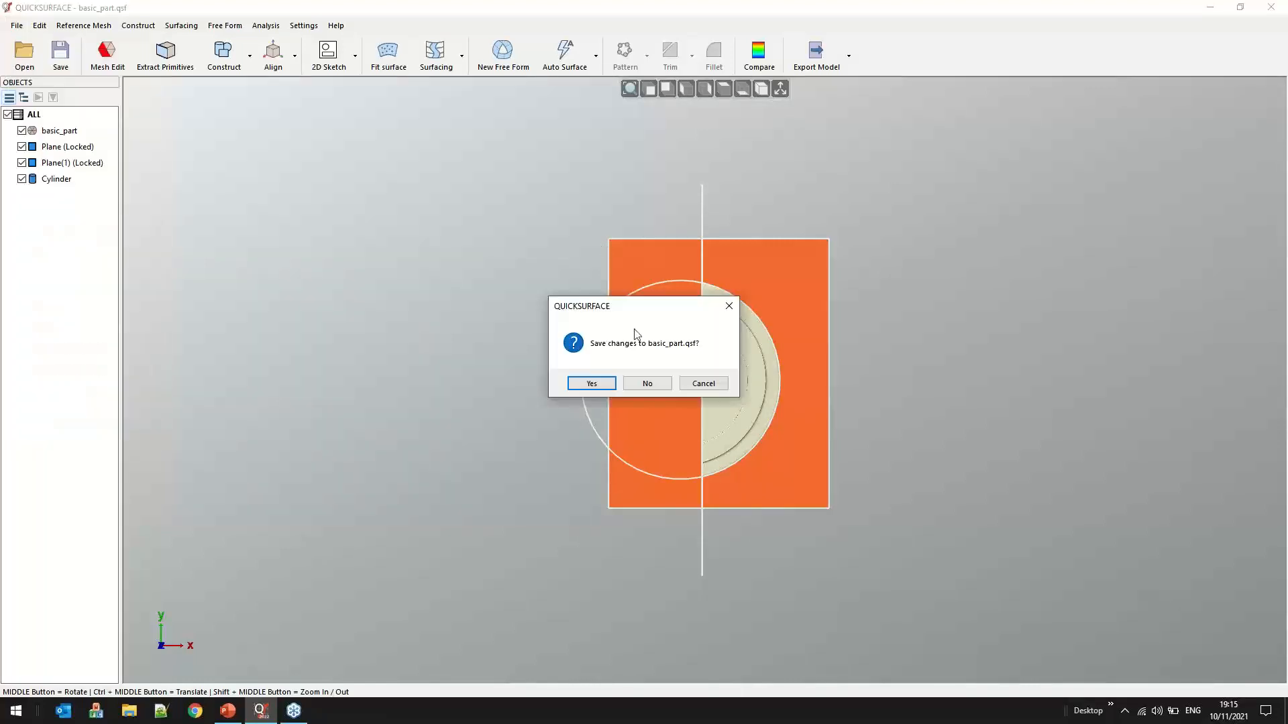
click(648, 383)
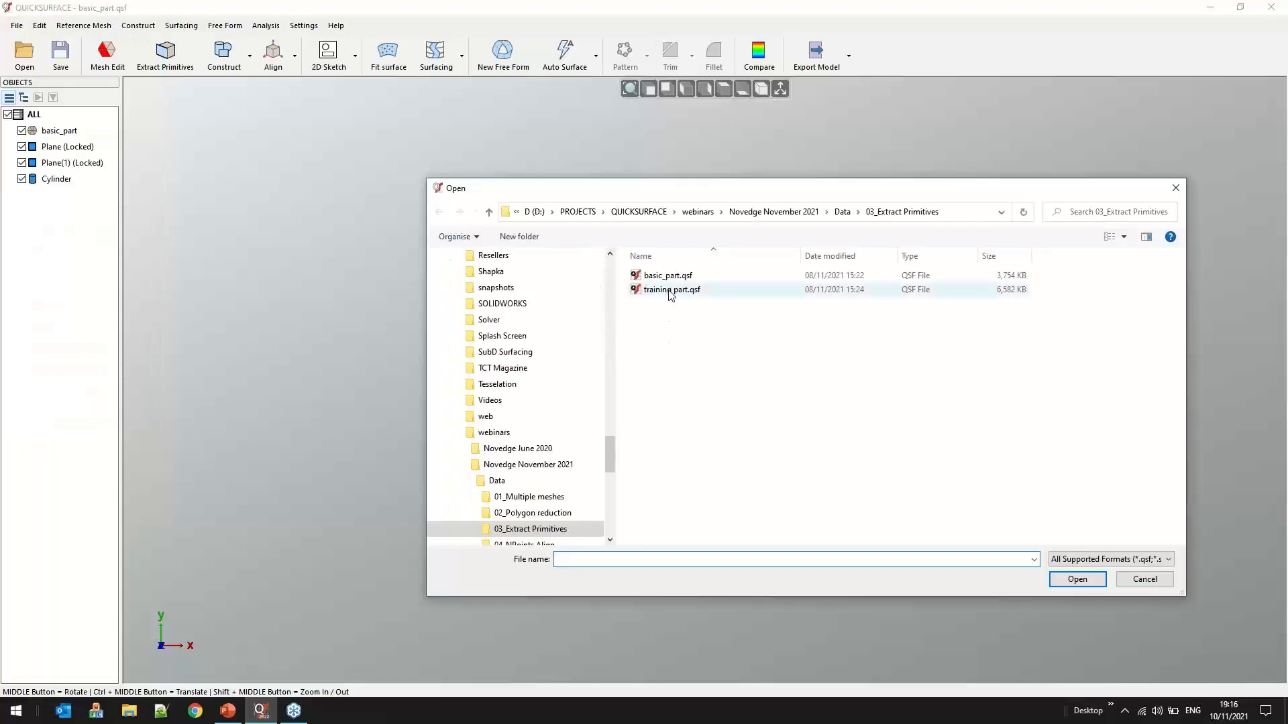
double_click(670, 290)
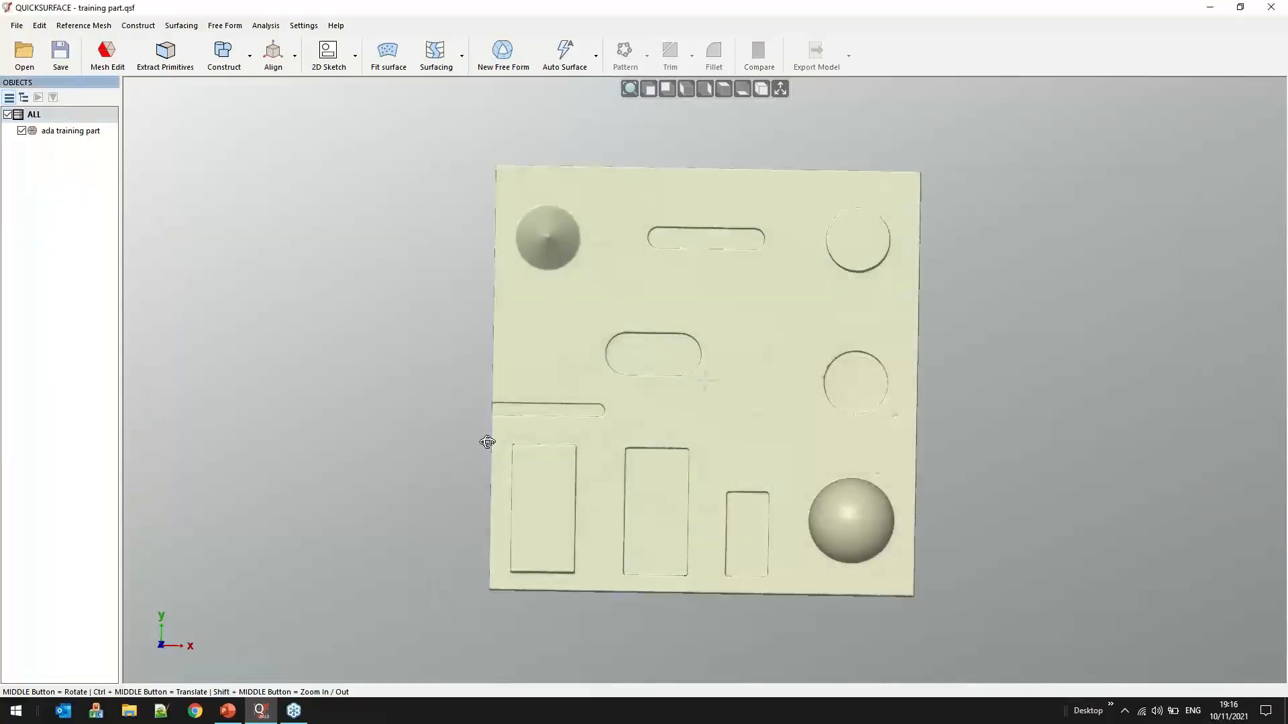
Show the coordinate axes and grid, and fit a plane primitive to the training part's large flat upper face
middle_drag(483, 440, 468, 327)
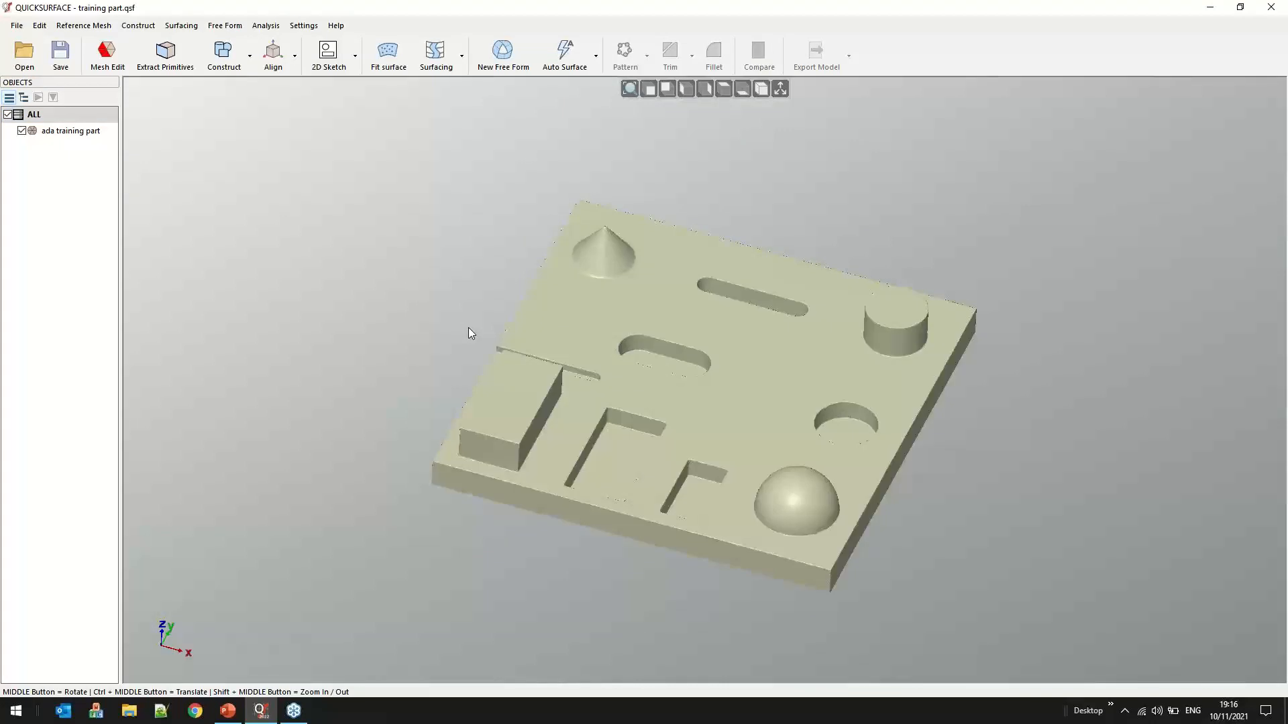
click(780, 88)
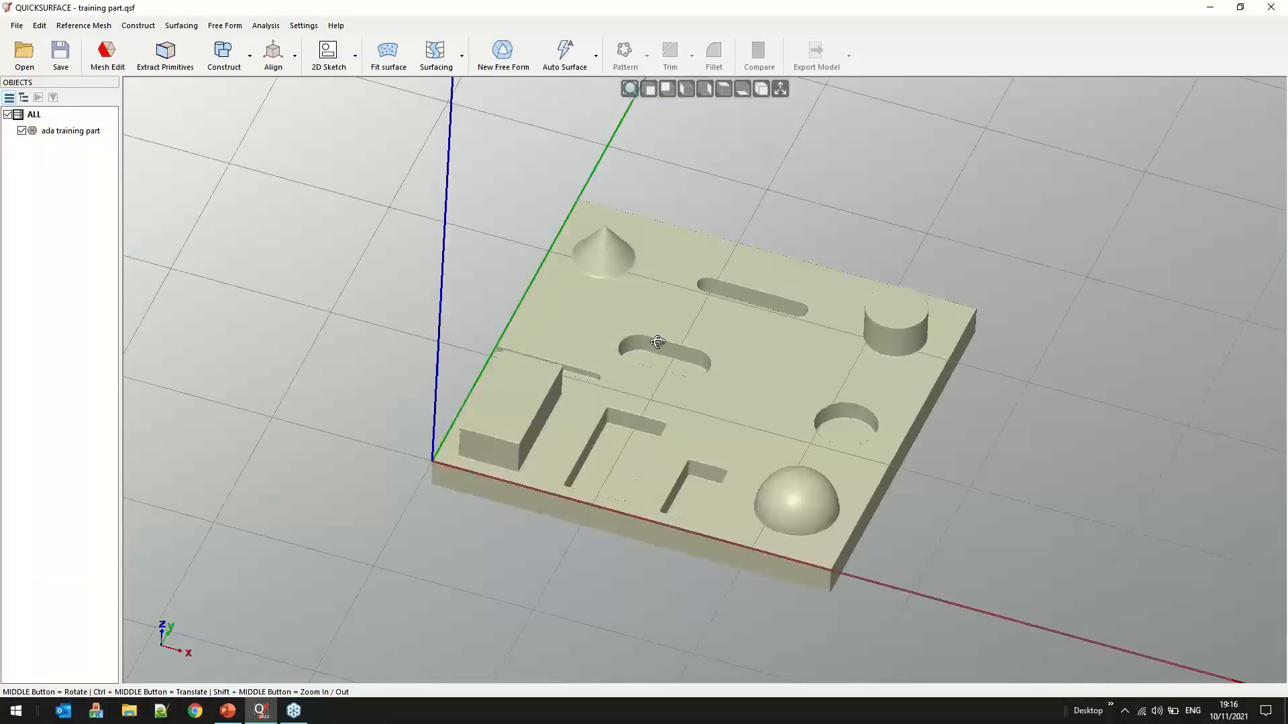
middle_drag(658, 342, 698, 530)
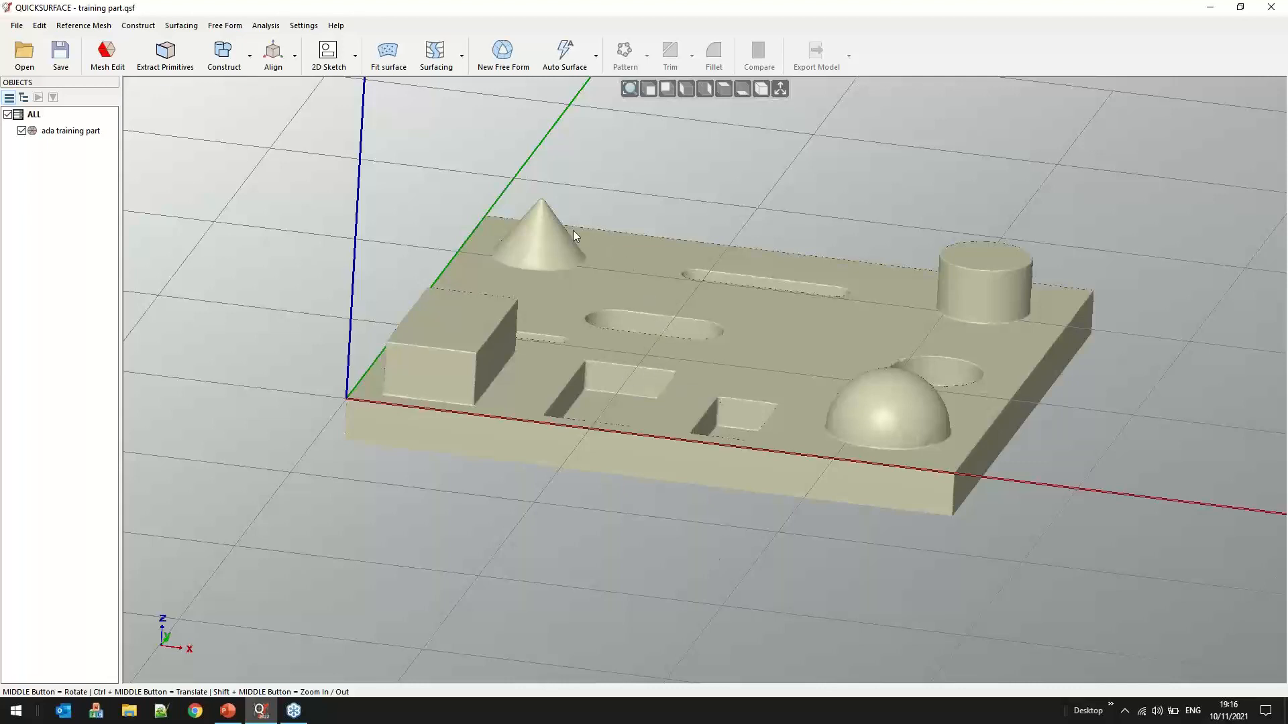
click(168, 61)
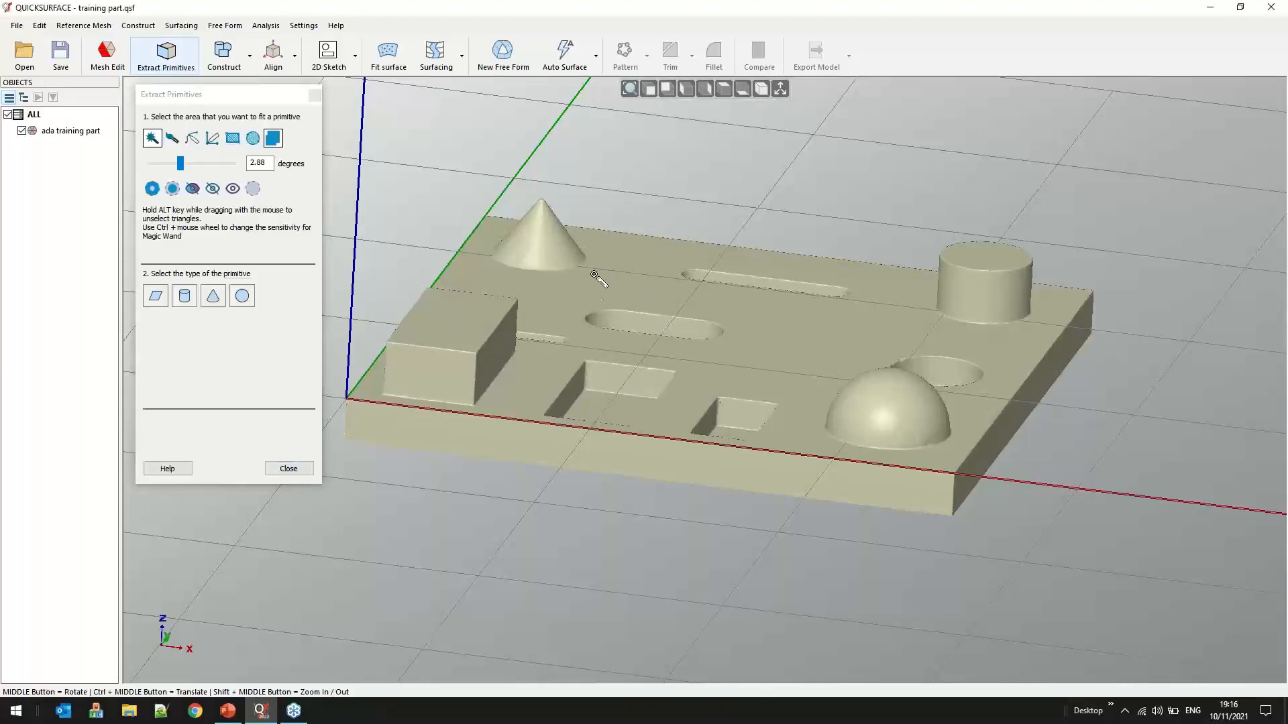
click(593, 299)
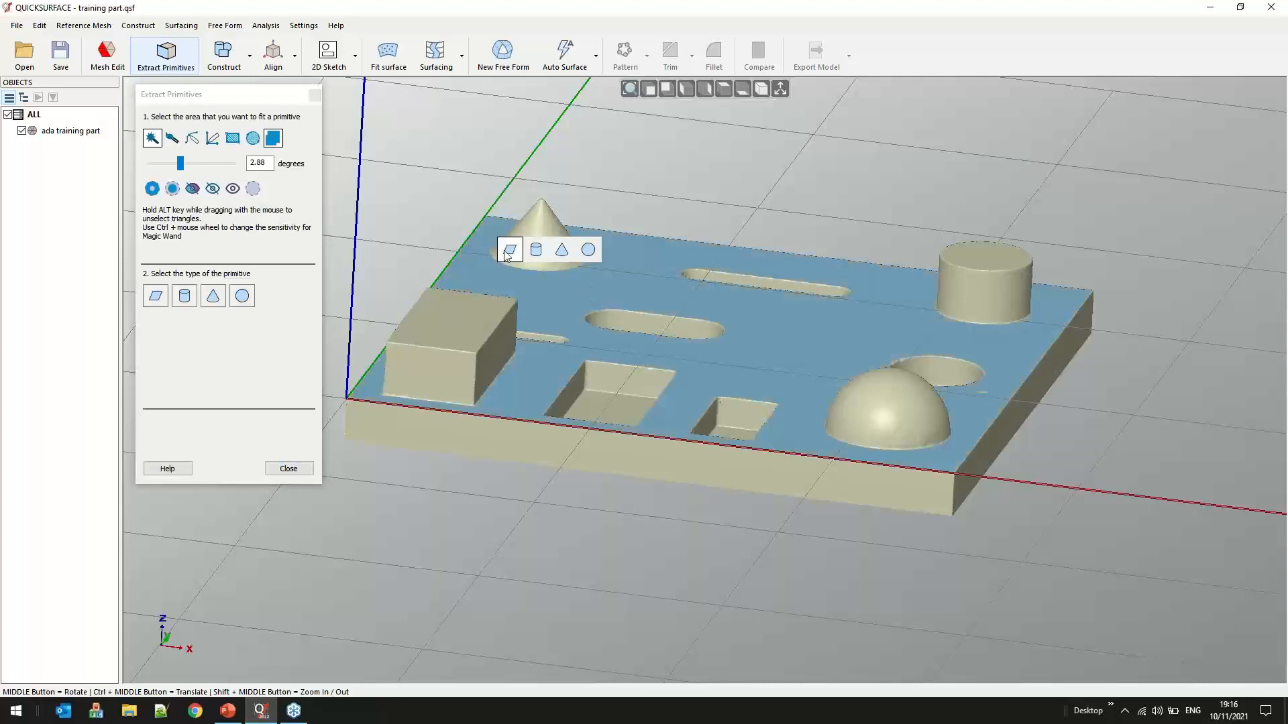
click(508, 252)
Turn on Auto Constrain for the plane fitted to the large upper face and create it
middle_drag(585, 356, 789, 420)
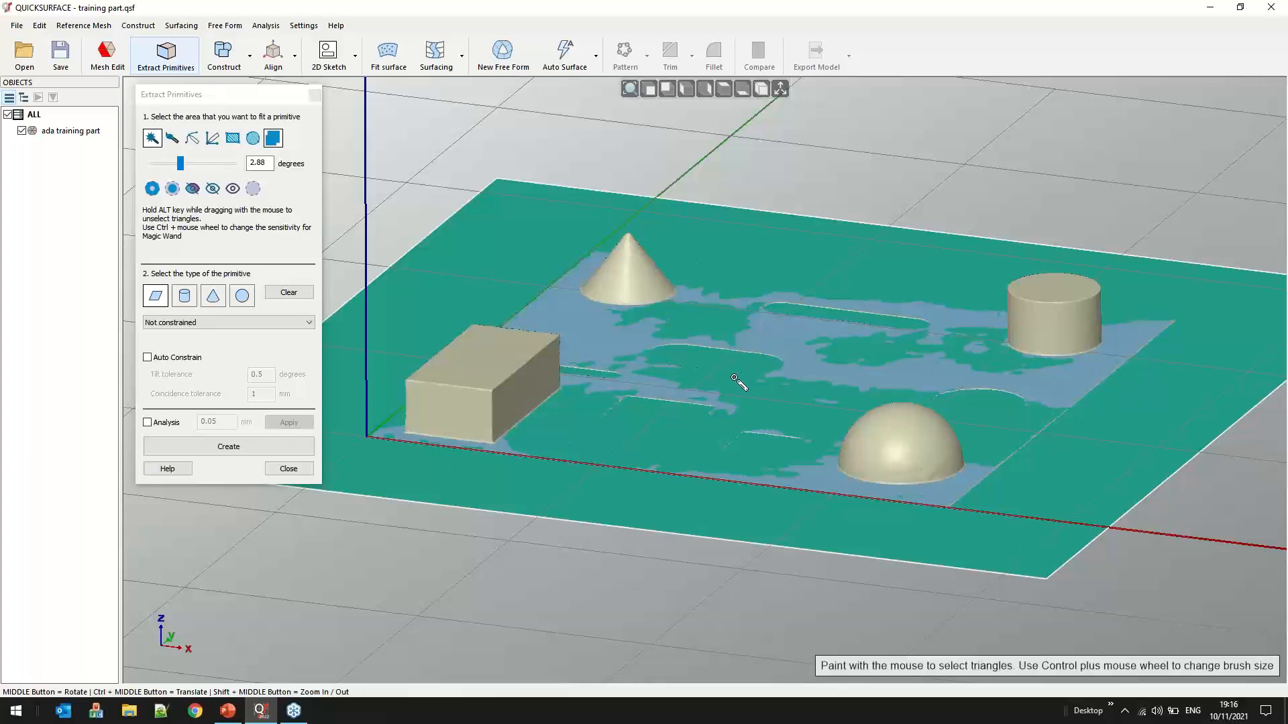
middle_drag(775, 302, 799, 290)
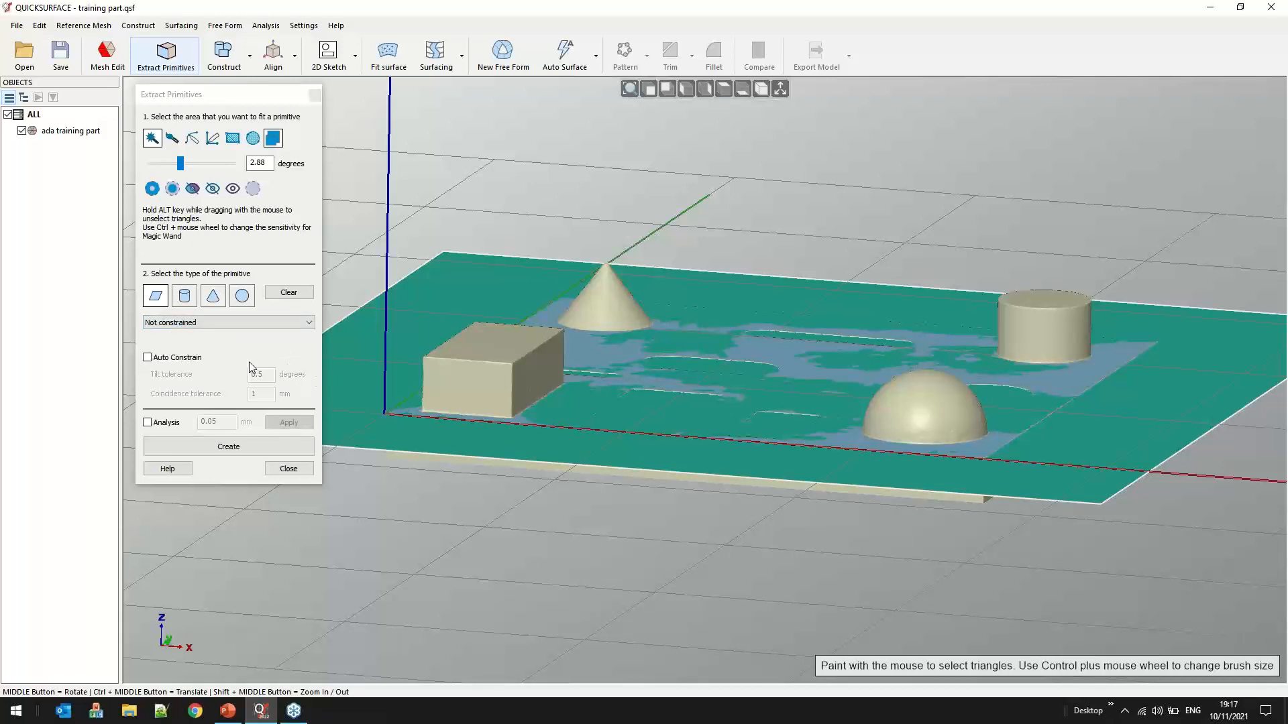
click(165, 359)
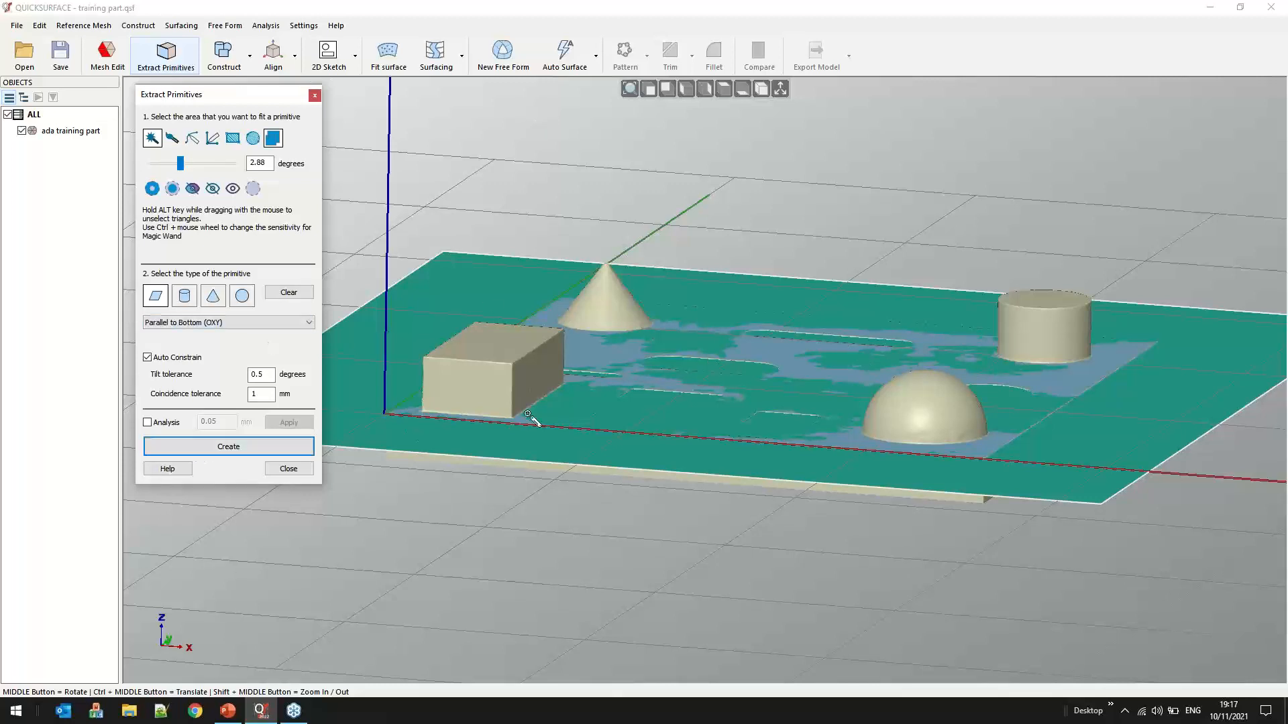
click(258, 445)
Fit another plane primitive to the top face of the raised rectangular block
scroll(439, 330, up, 2)
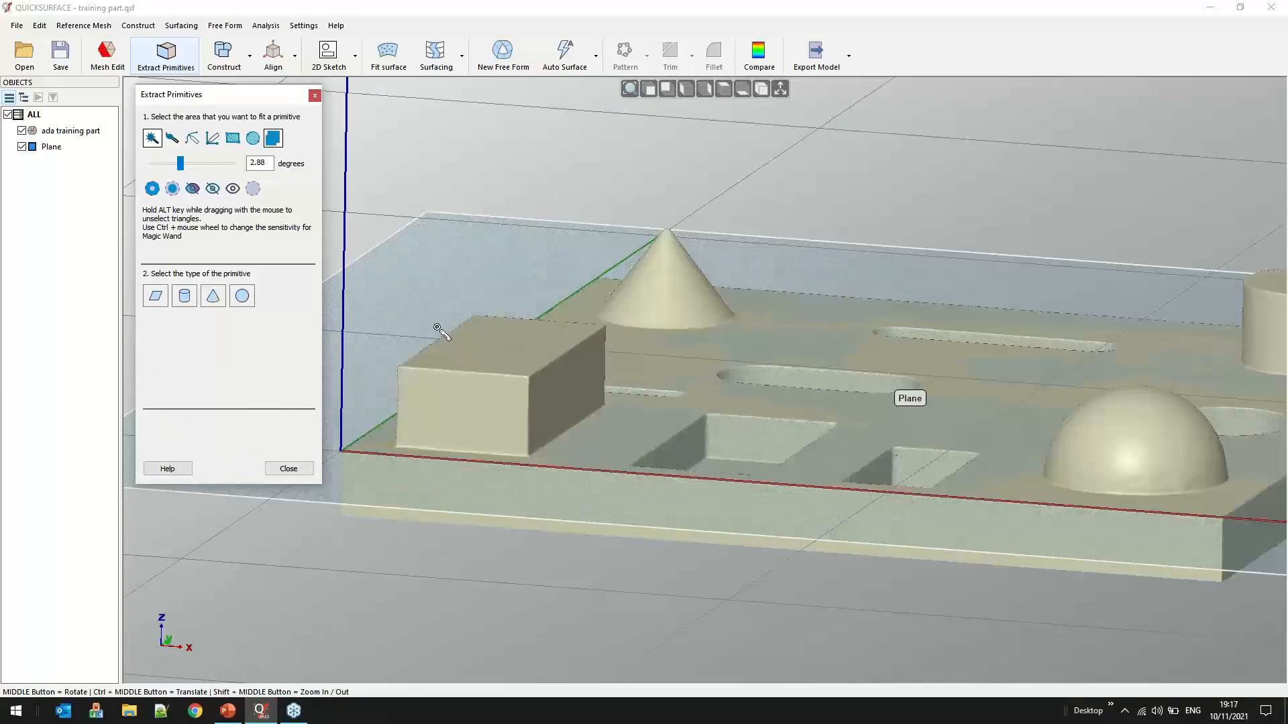
scroll(439, 330, up, 3)
ctrl+middle_drag(813, 555, 760, 566)
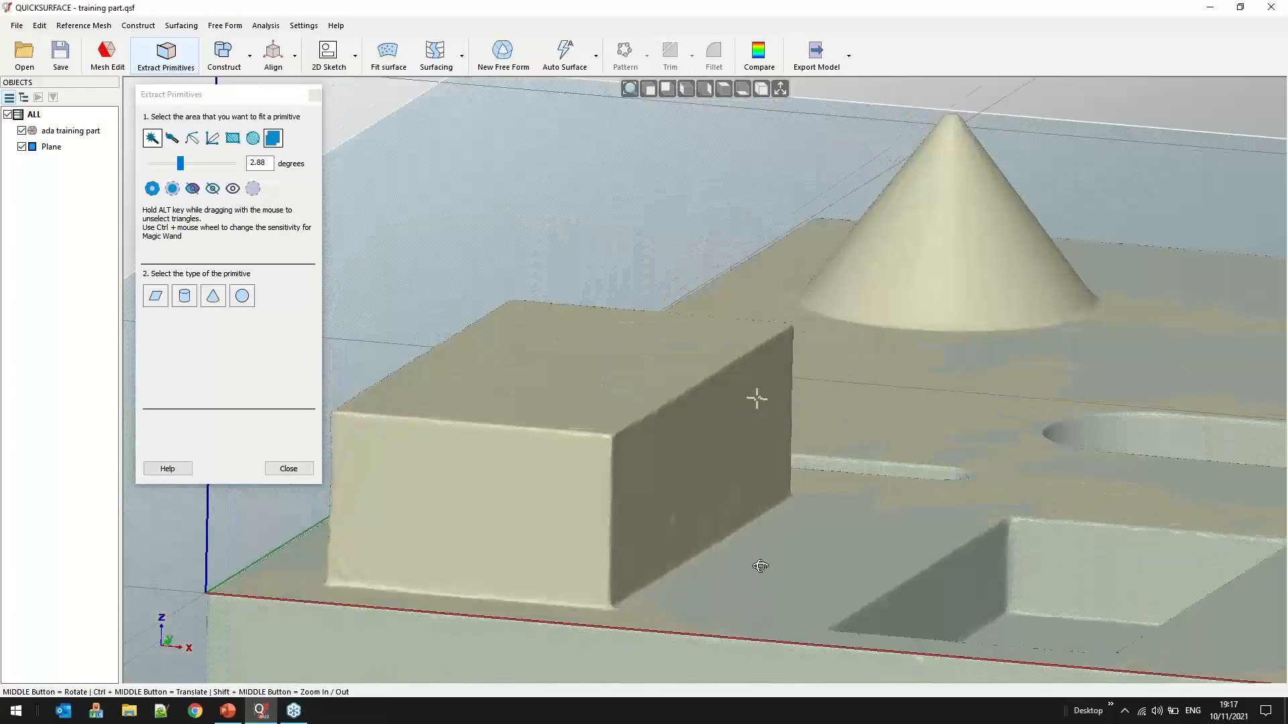
scroll(757, 399, down, 3)
click(764, 400)
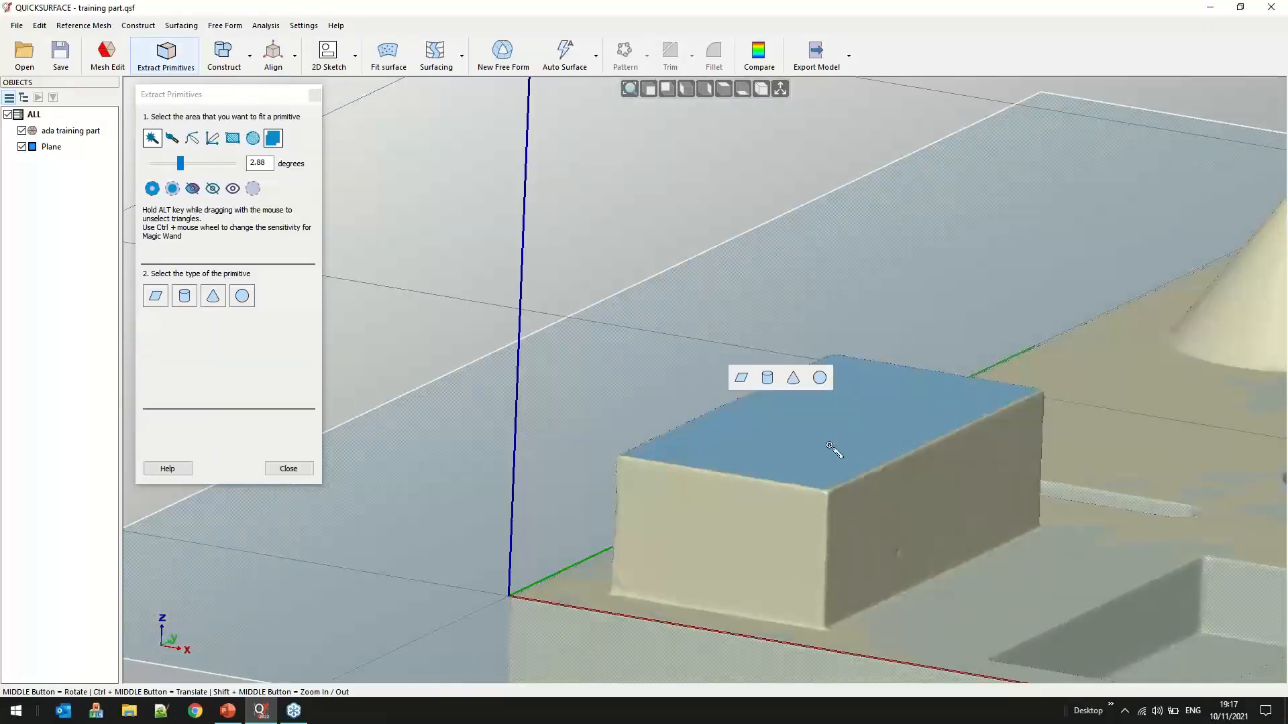
click(740, 378)
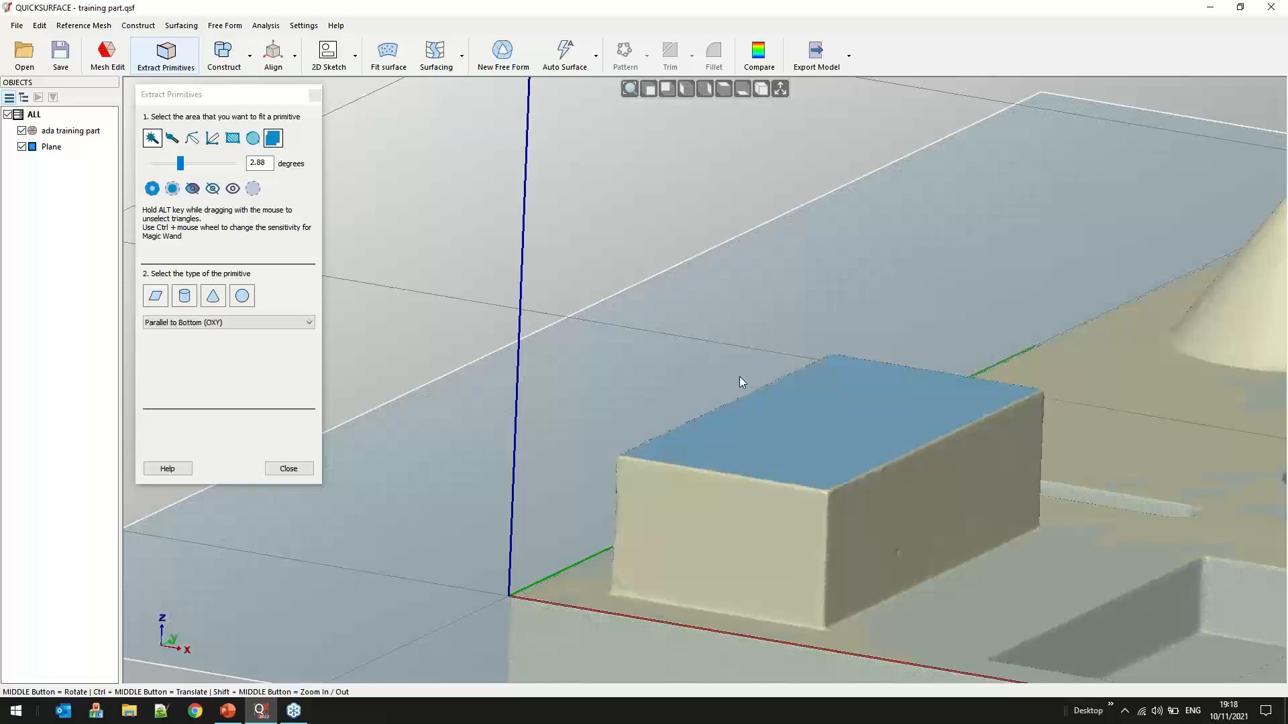
Compare the block-top plane's deviation at 0.05 mm tolerance with and without Auto Constrain, and create it constrained parallel to Bottom (OXY)
scroll(977, 484, up, 2)
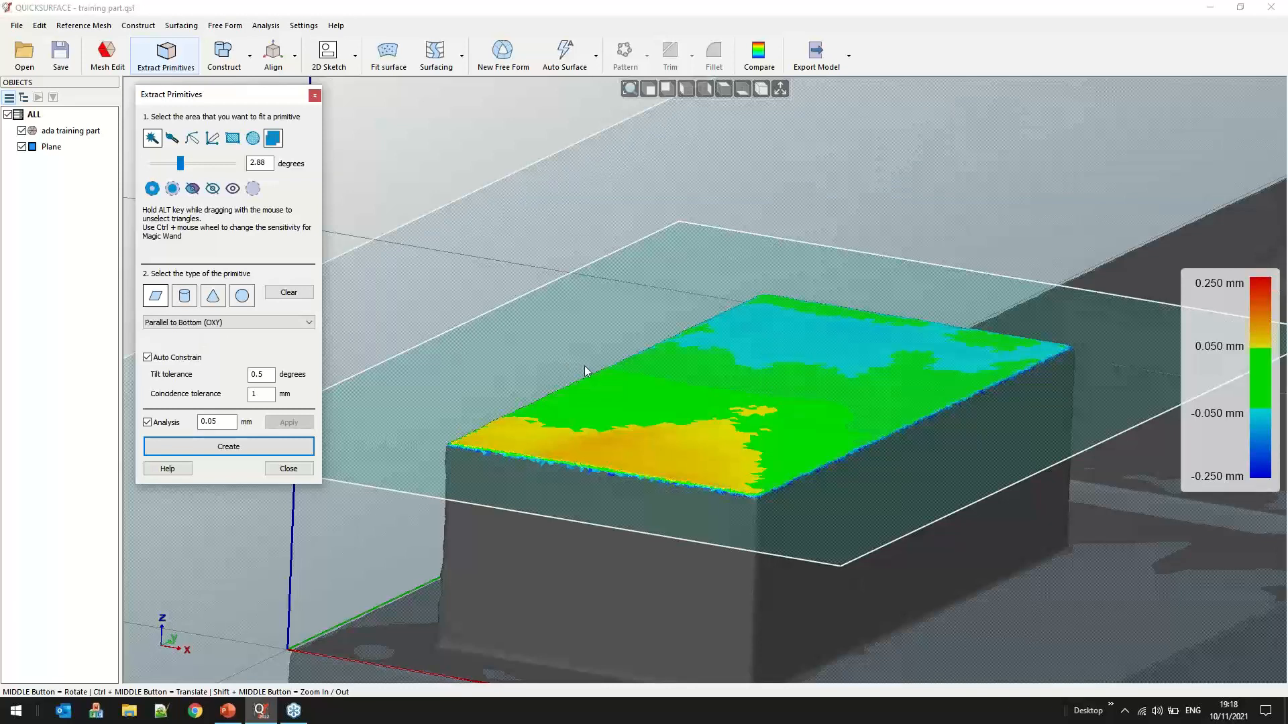
click(175, 362)
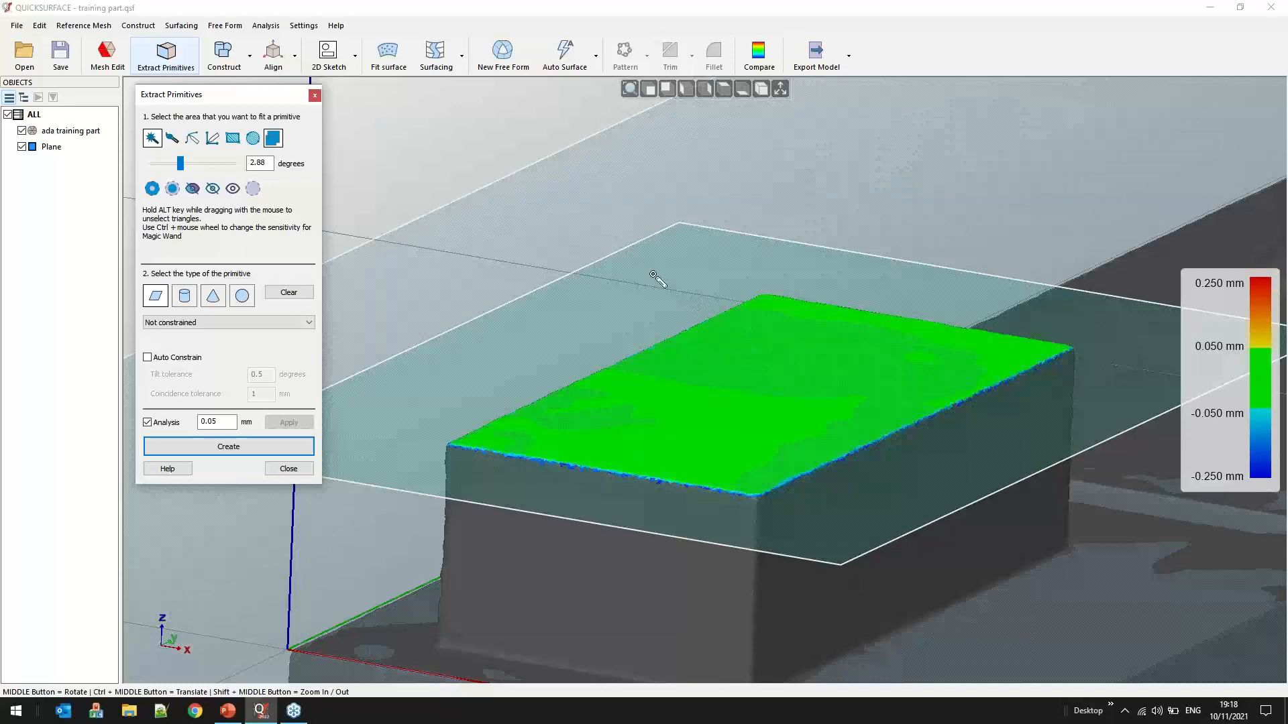
scroll(630, 239, down, 2)
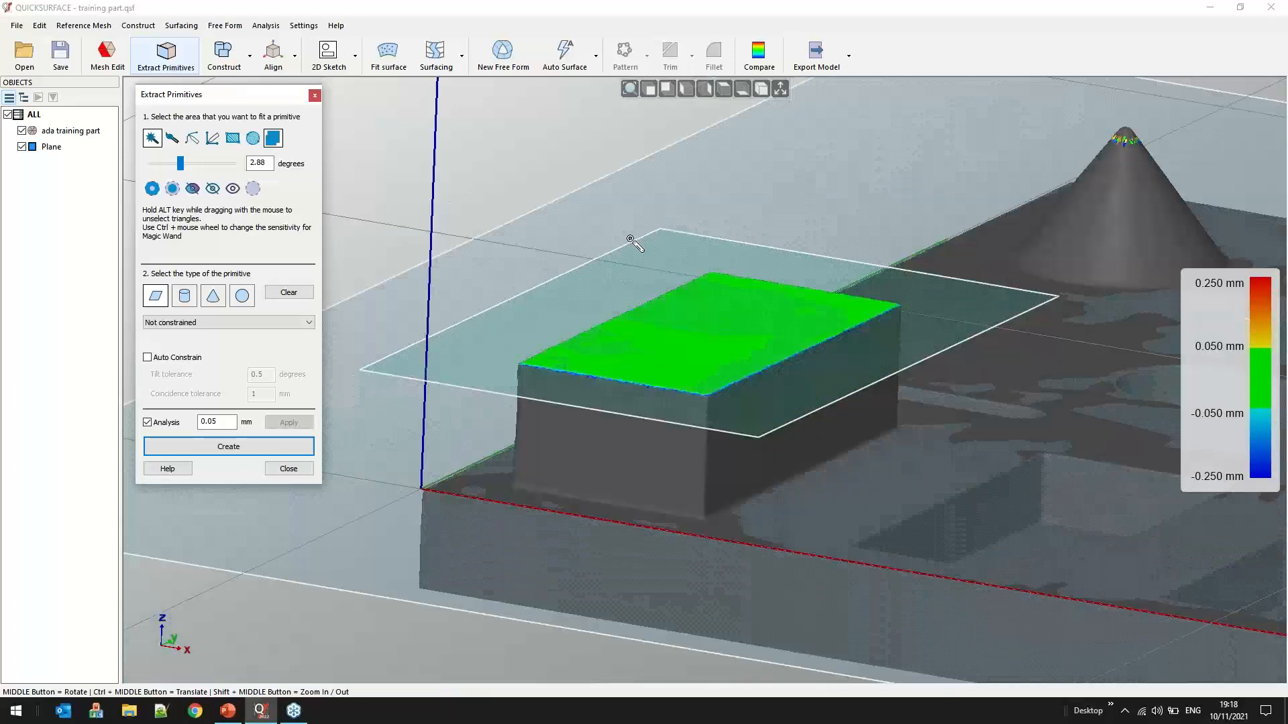
scroll(630, 239, down, 2)
click(148, 357)
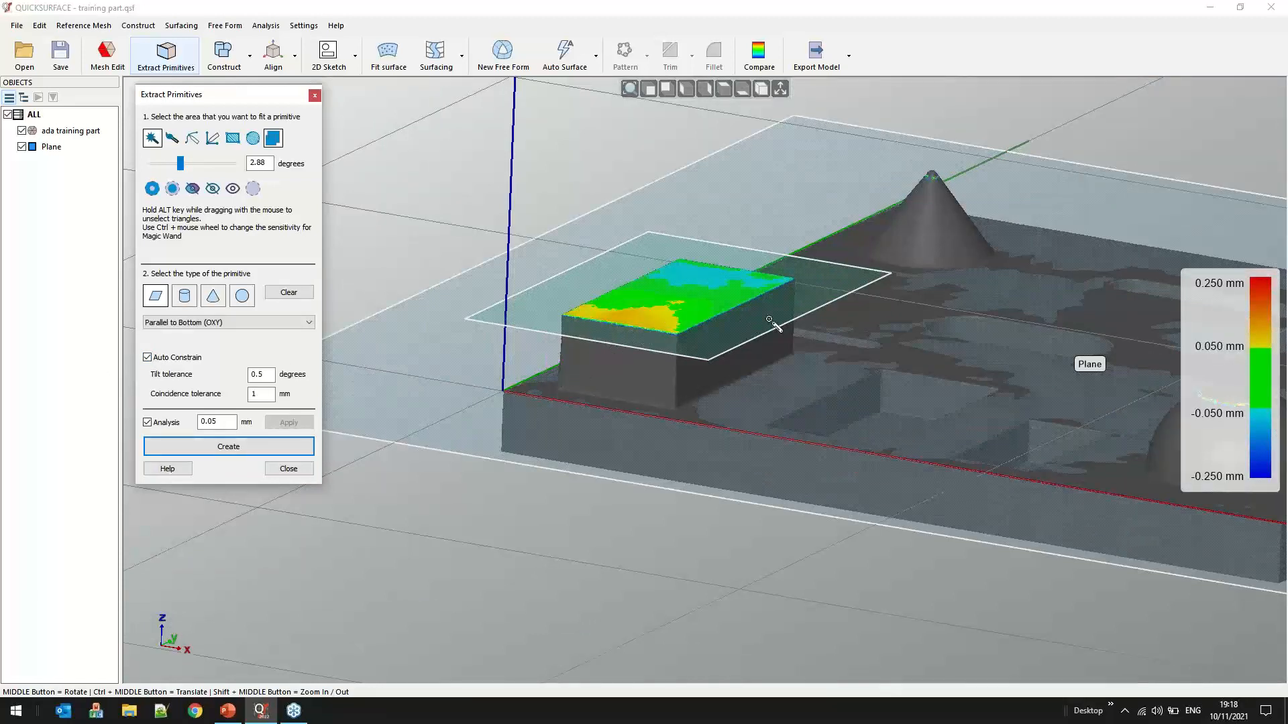
click(228, 446)
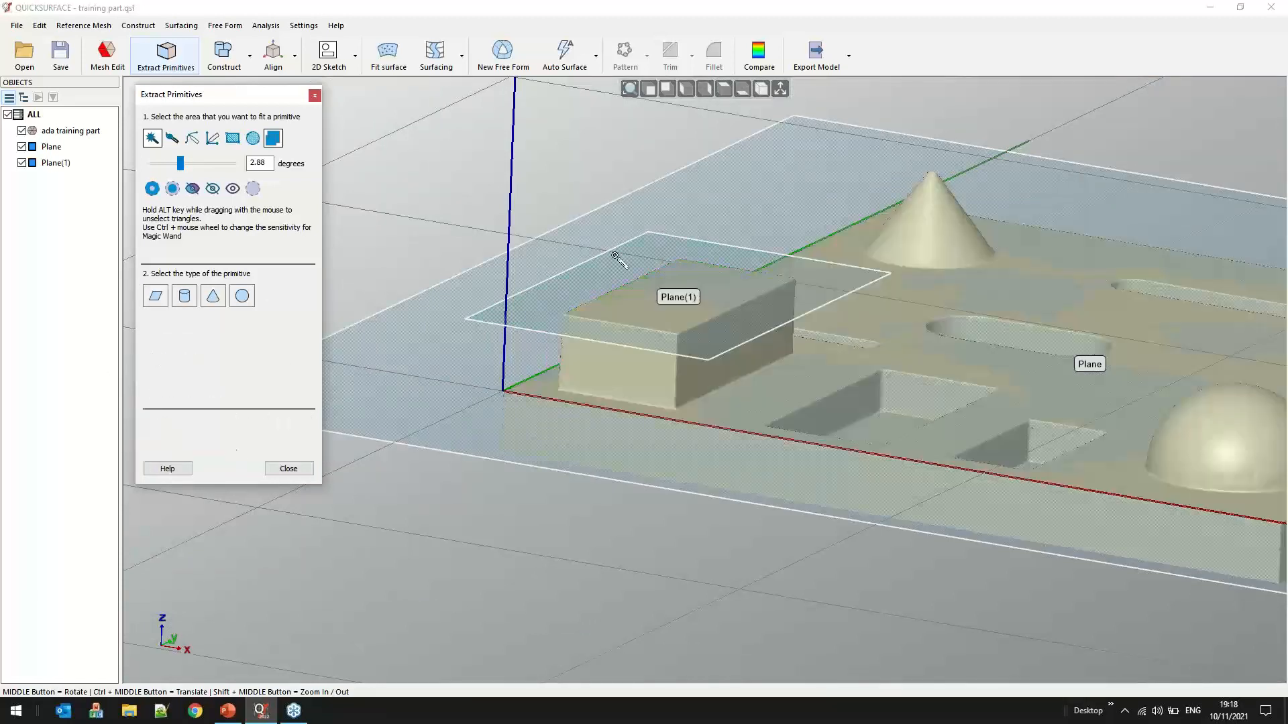
Fit a cylinder parallel to the Z axis to the round boss's side face and add it to the scene while exiting primitive extraction
scroll(617, 258, down, 3)
scroll(961, 256, up, 1)
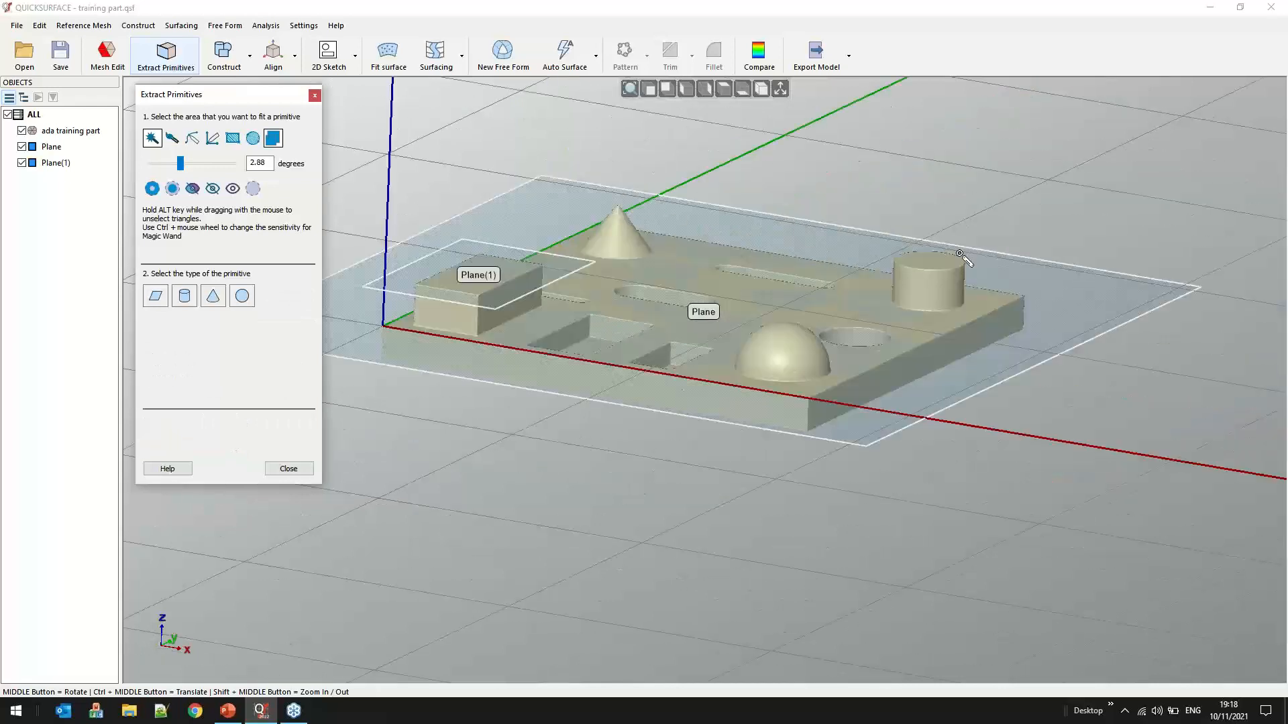
scroll(960, 256, up, 3)
click(835, 319)
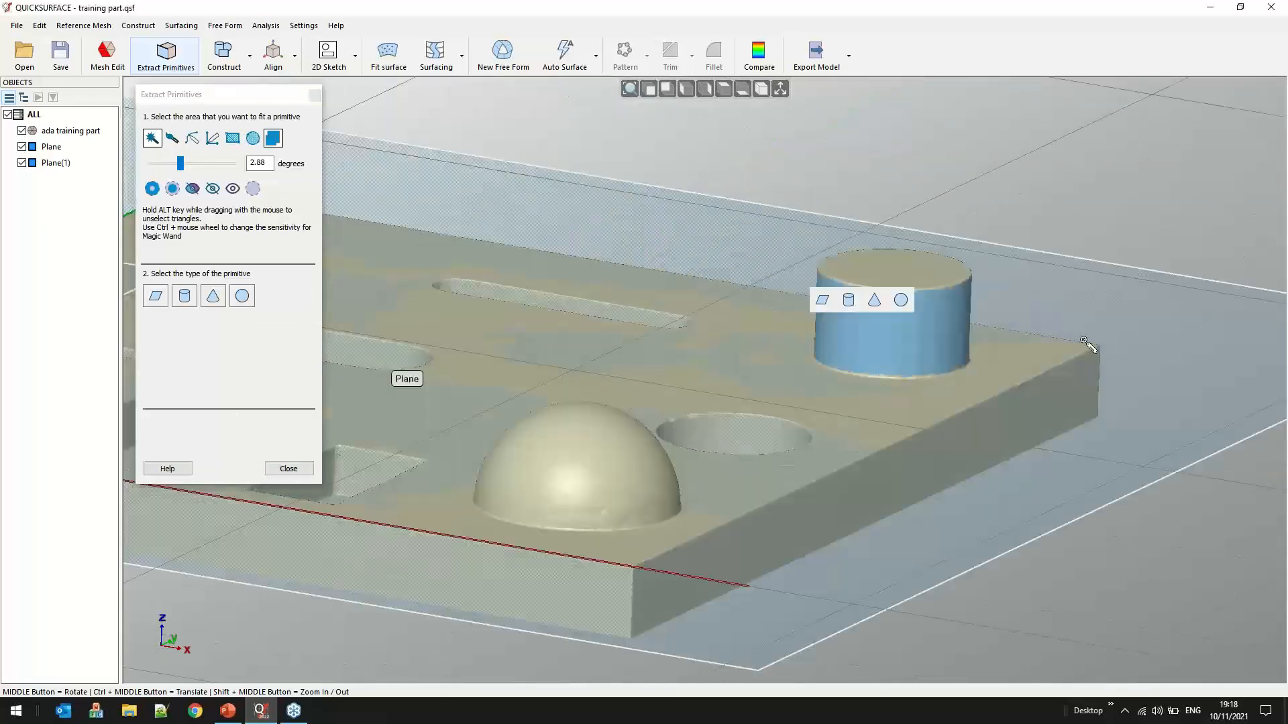
click(849, 299)
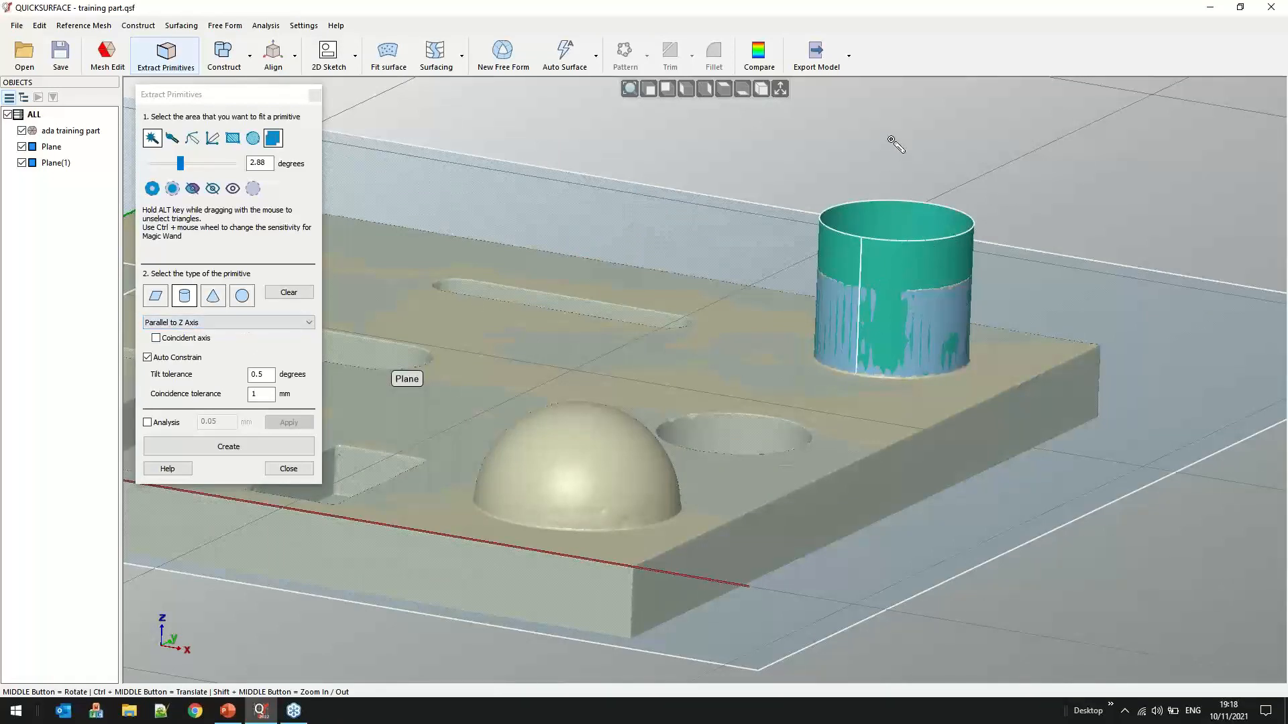
scroll(899, 247, down, 3)
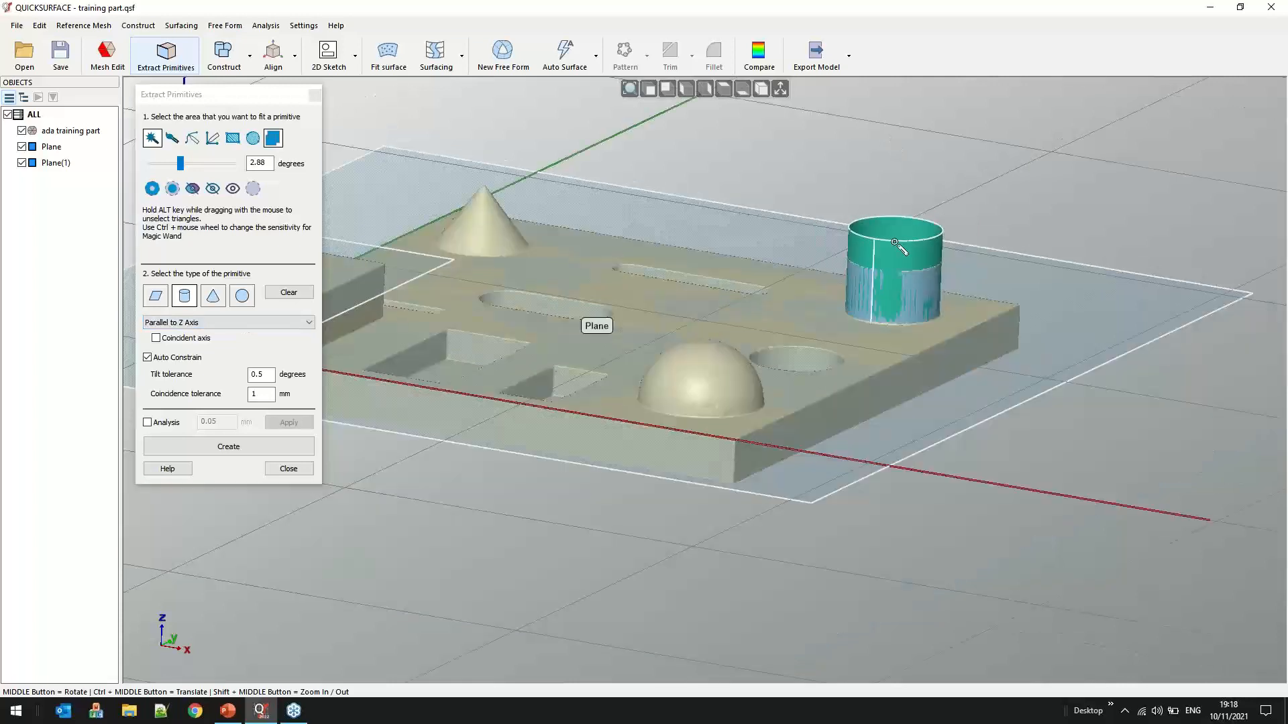
scroll(895, 243, down, 2)
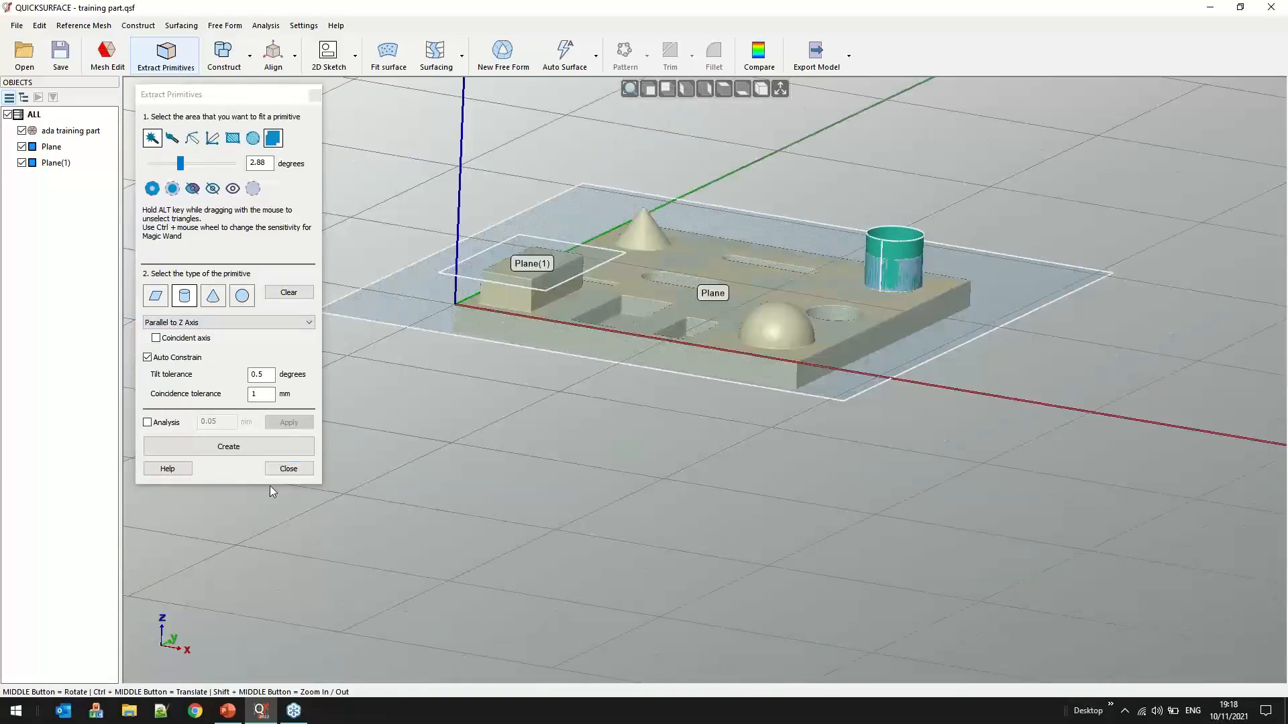
click(302, 472)
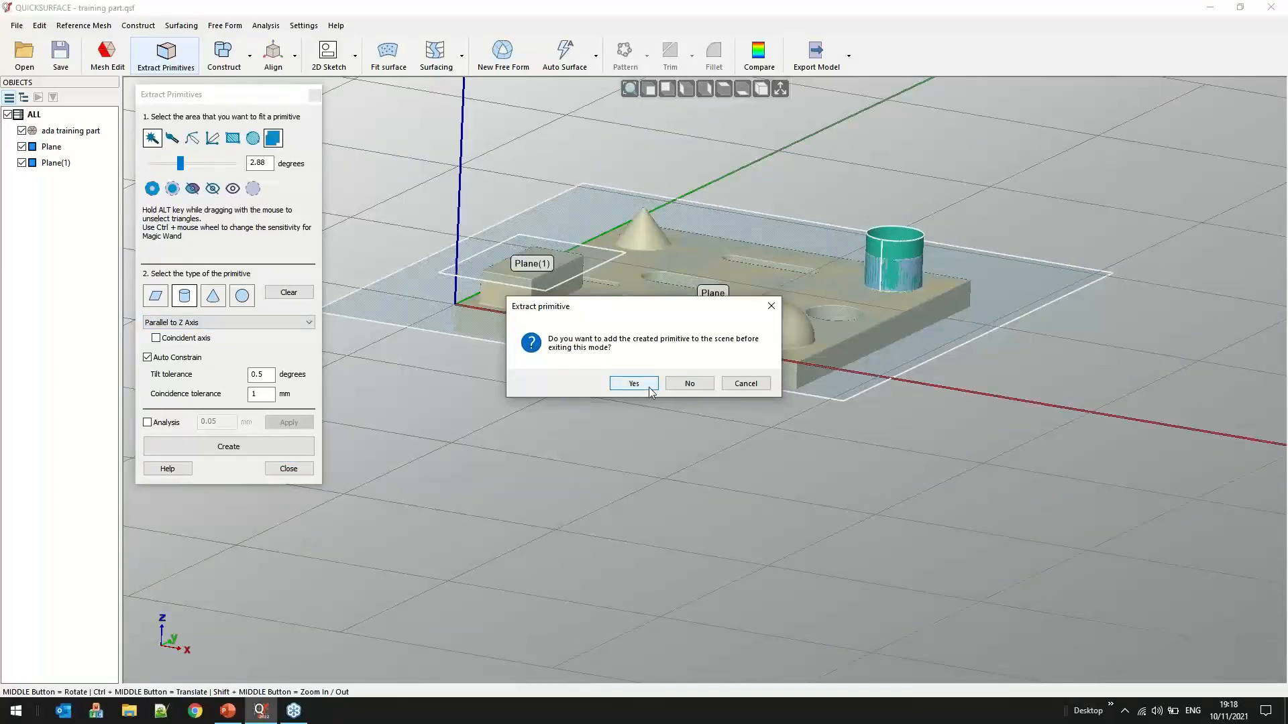
click(649, 387)
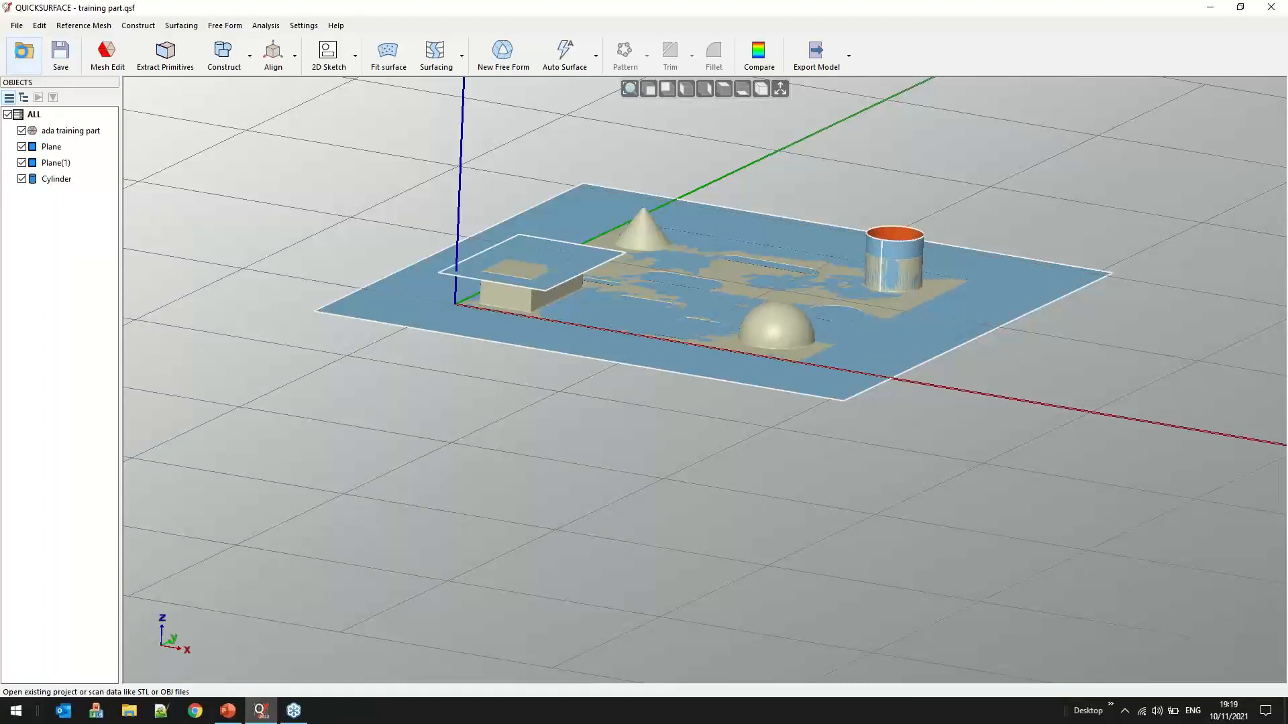
Open scan_data.stl from the 04_NPoints Align folder in millimetres without saving the changes to training part.qsf
click(24, 53)
click(664, 381)
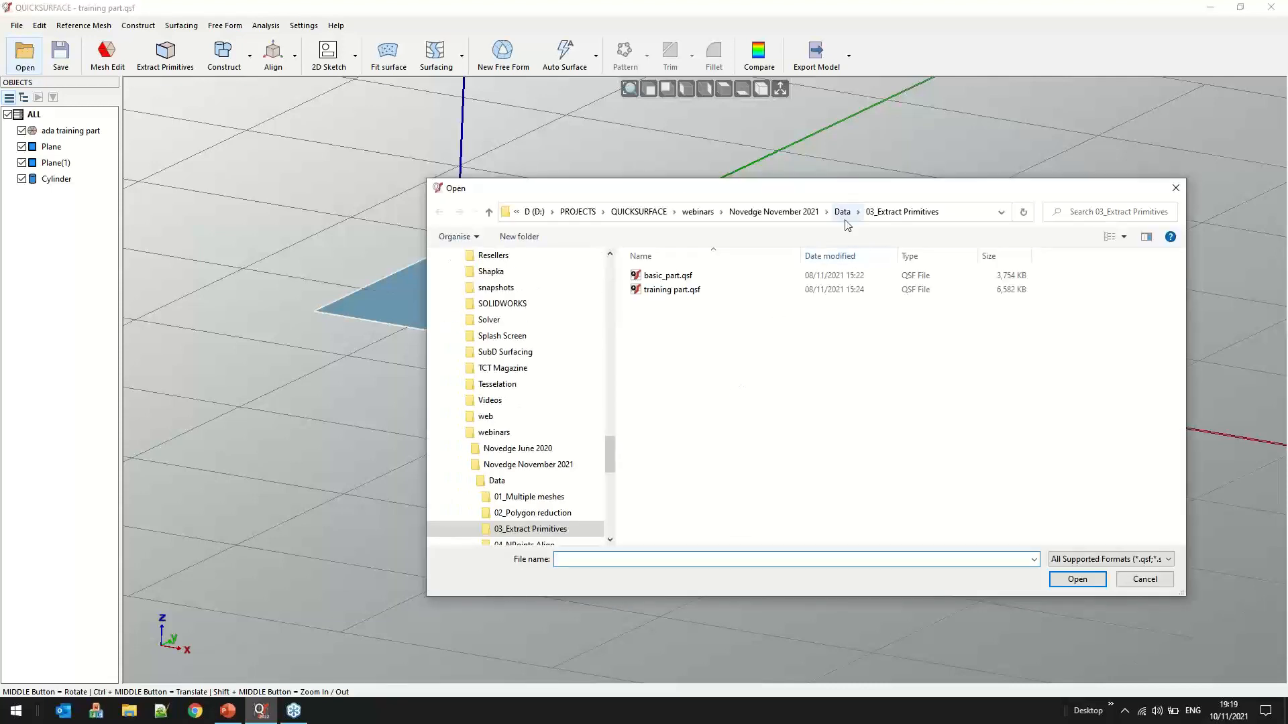
click(845, 216)
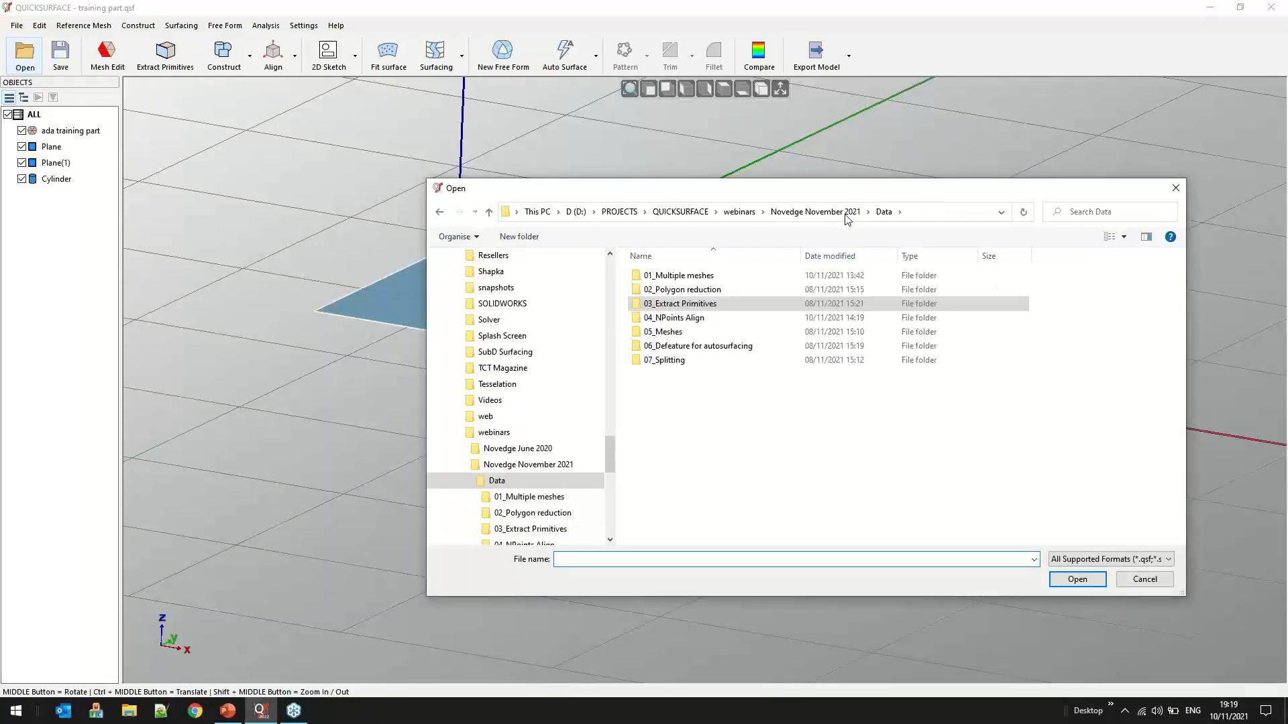
double_click(678, 320)
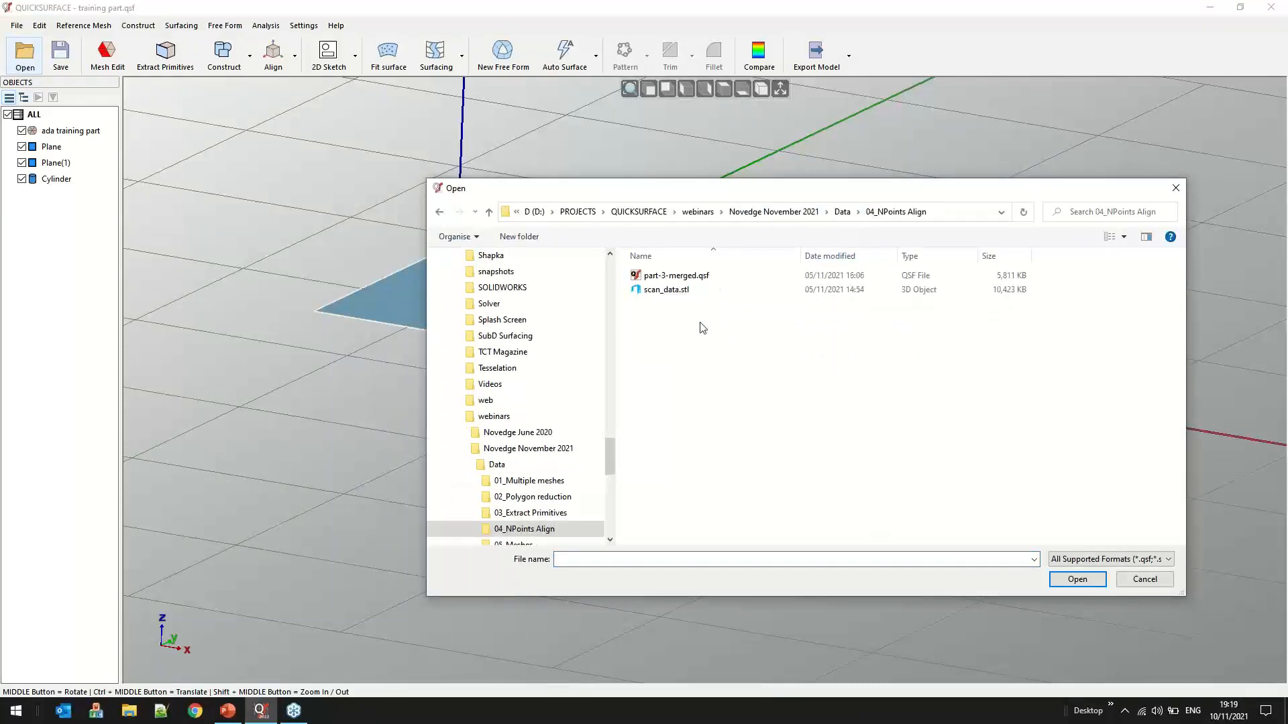
double_click(666, 290)
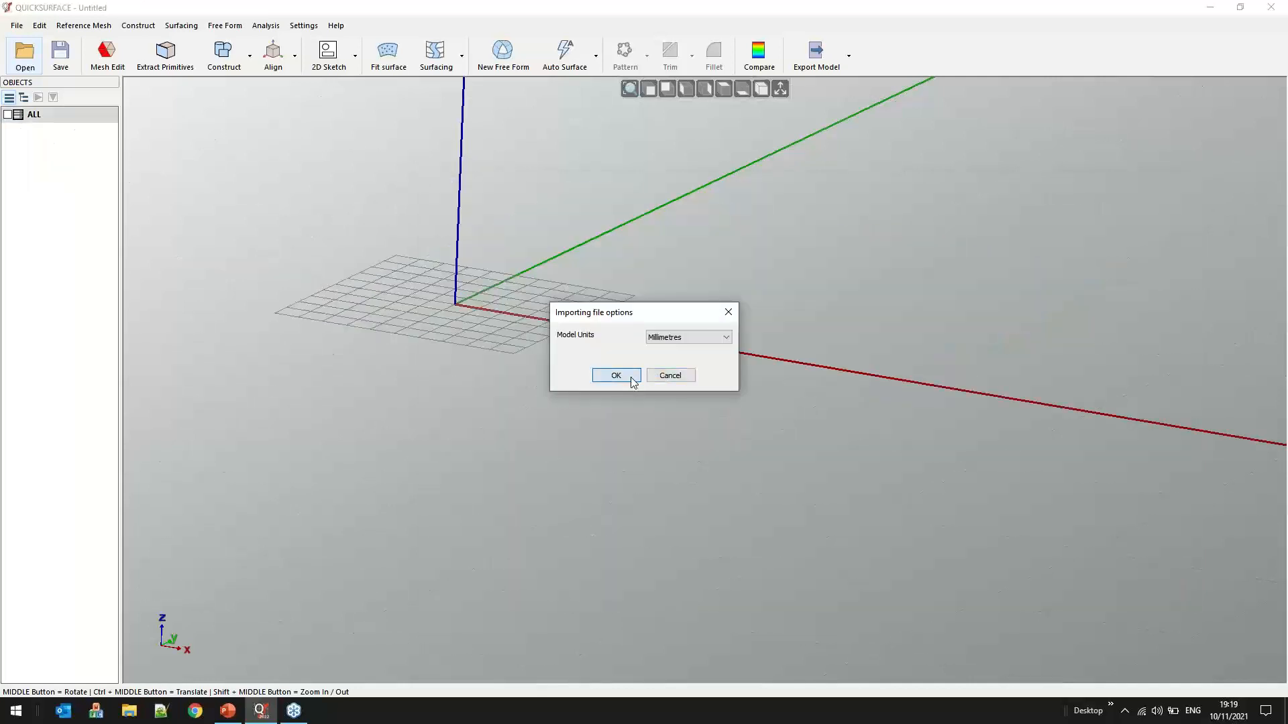
click(631, 378)
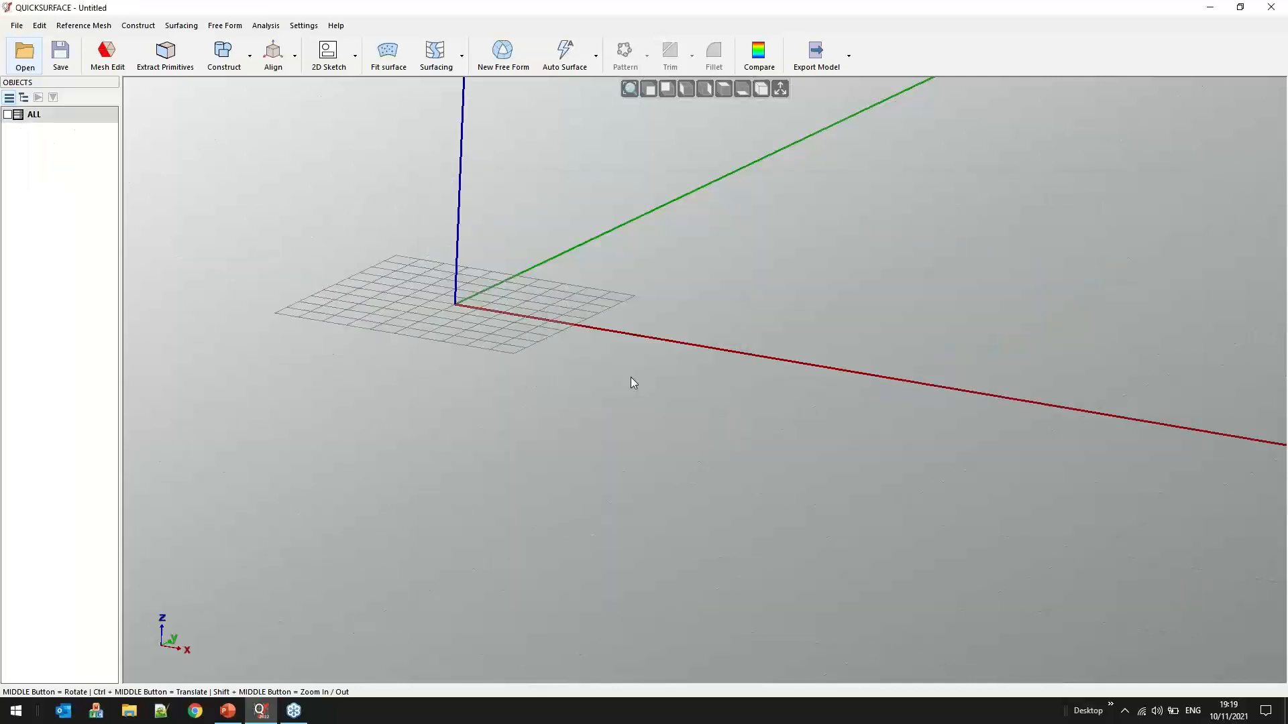
Hide the coordinate axes and grid, and import the CAD model basic_part.stp from the 04_NPoints Align folder alongside the scan
click(780, 90)
middle_drag(590, 352, 544, 352)
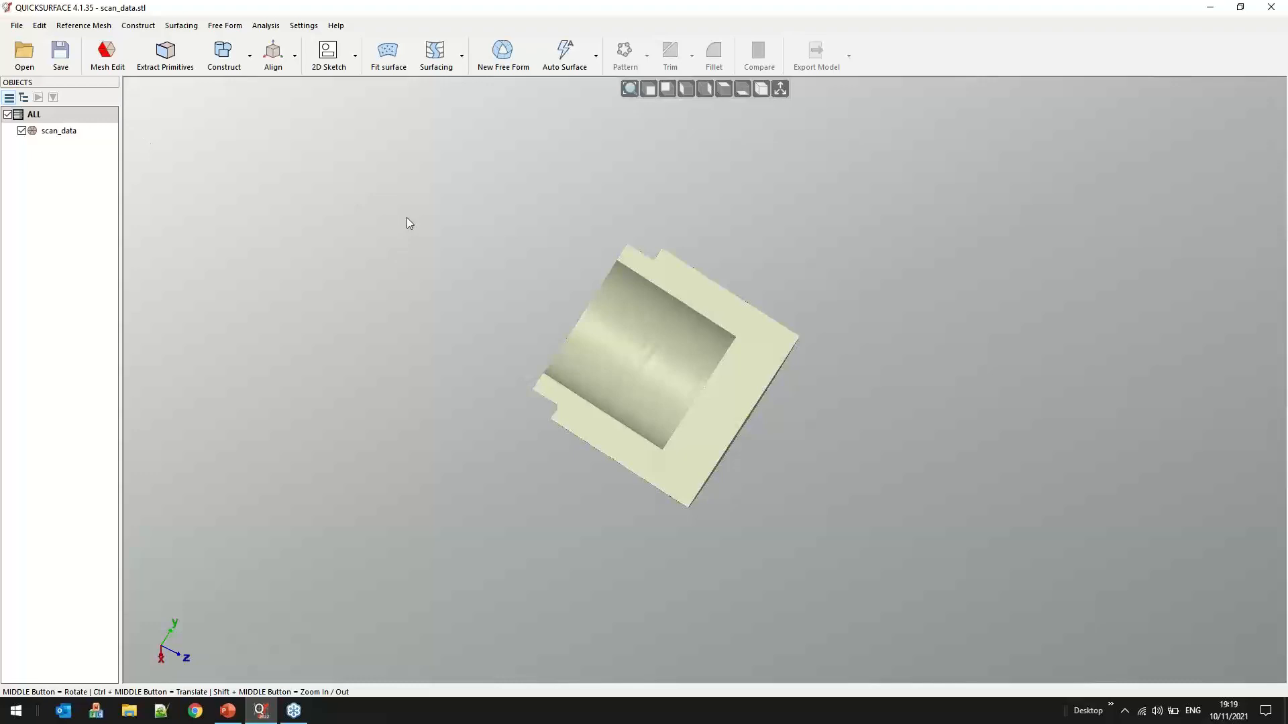
scroll(802, 295, down, 3)
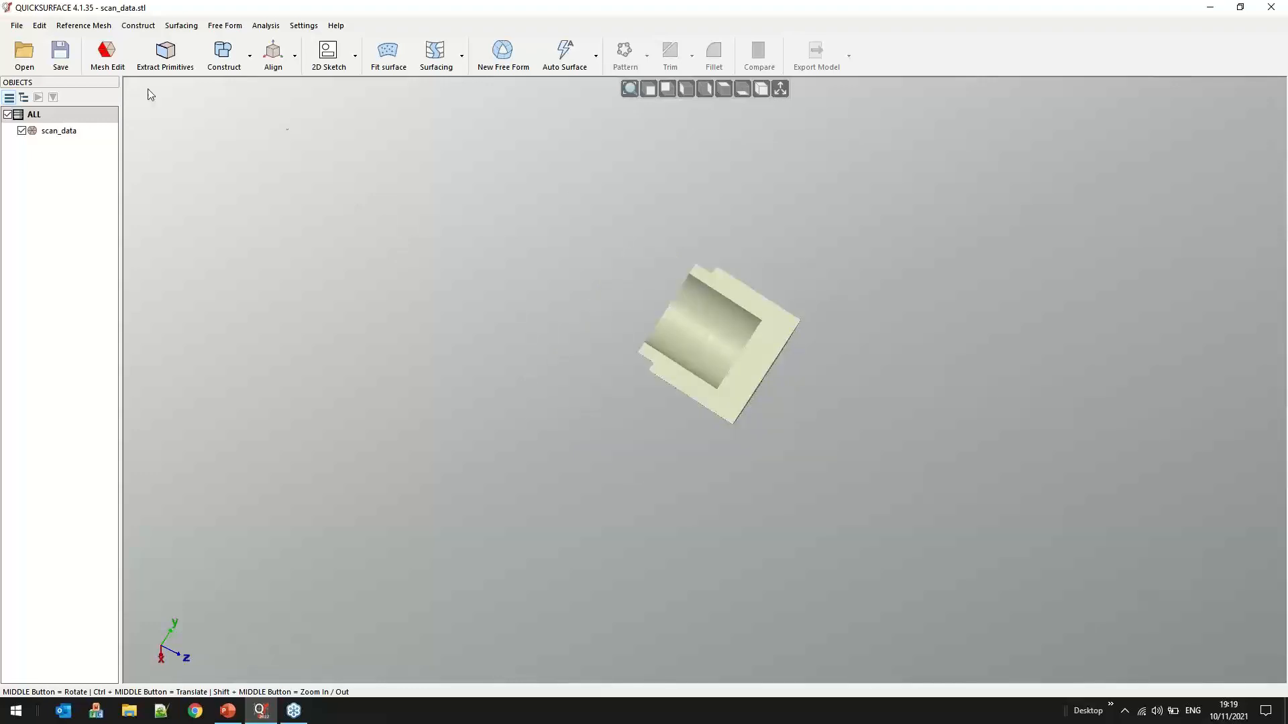
click(22, 28)
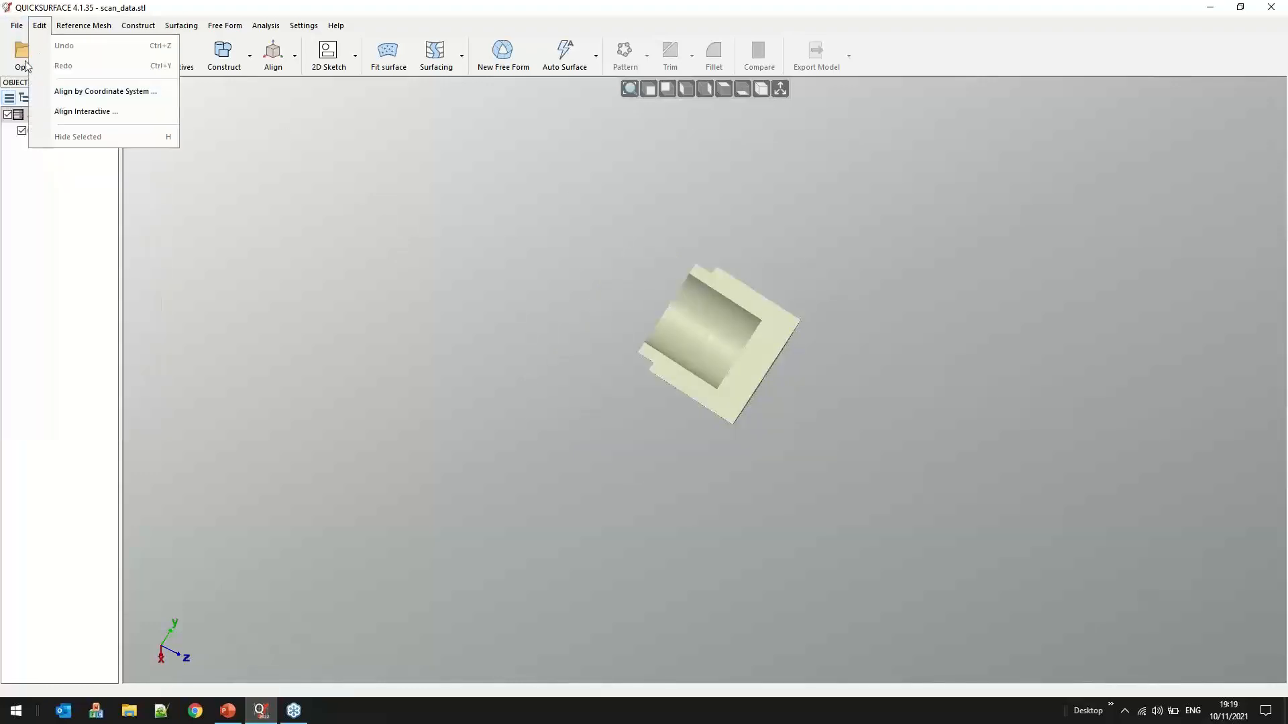
click(70, 106)
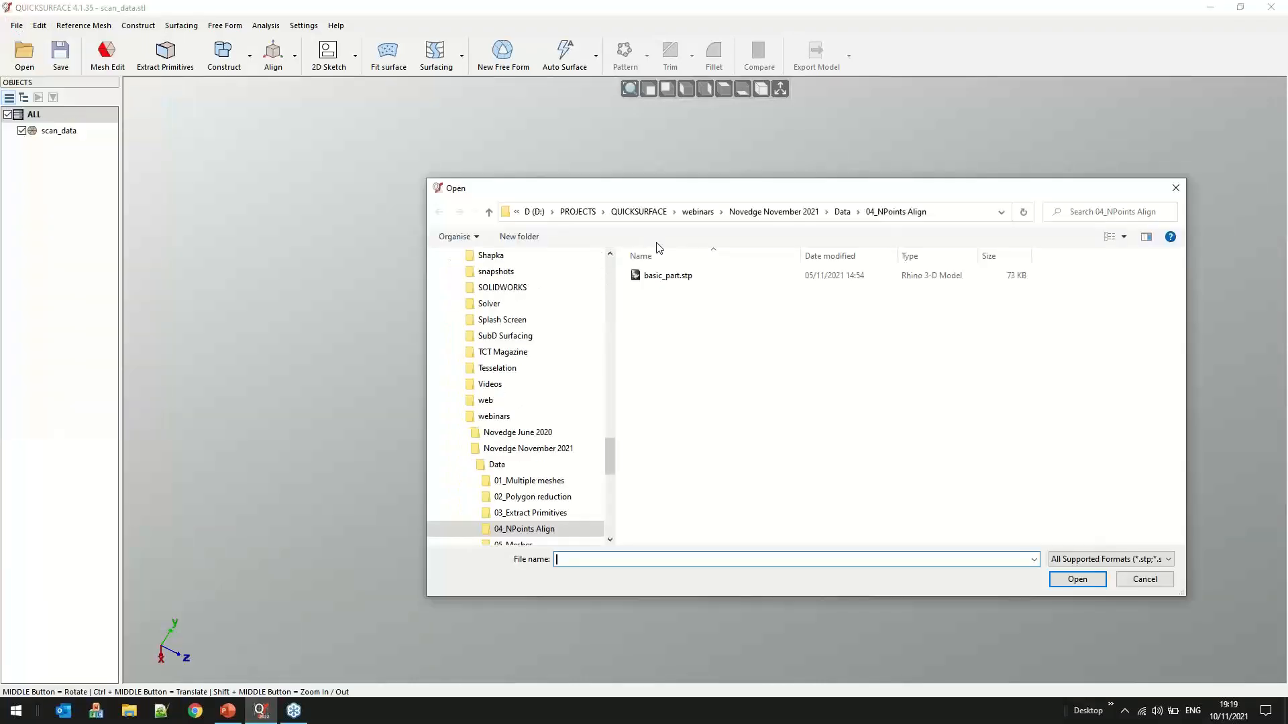
double_click(648, 279)
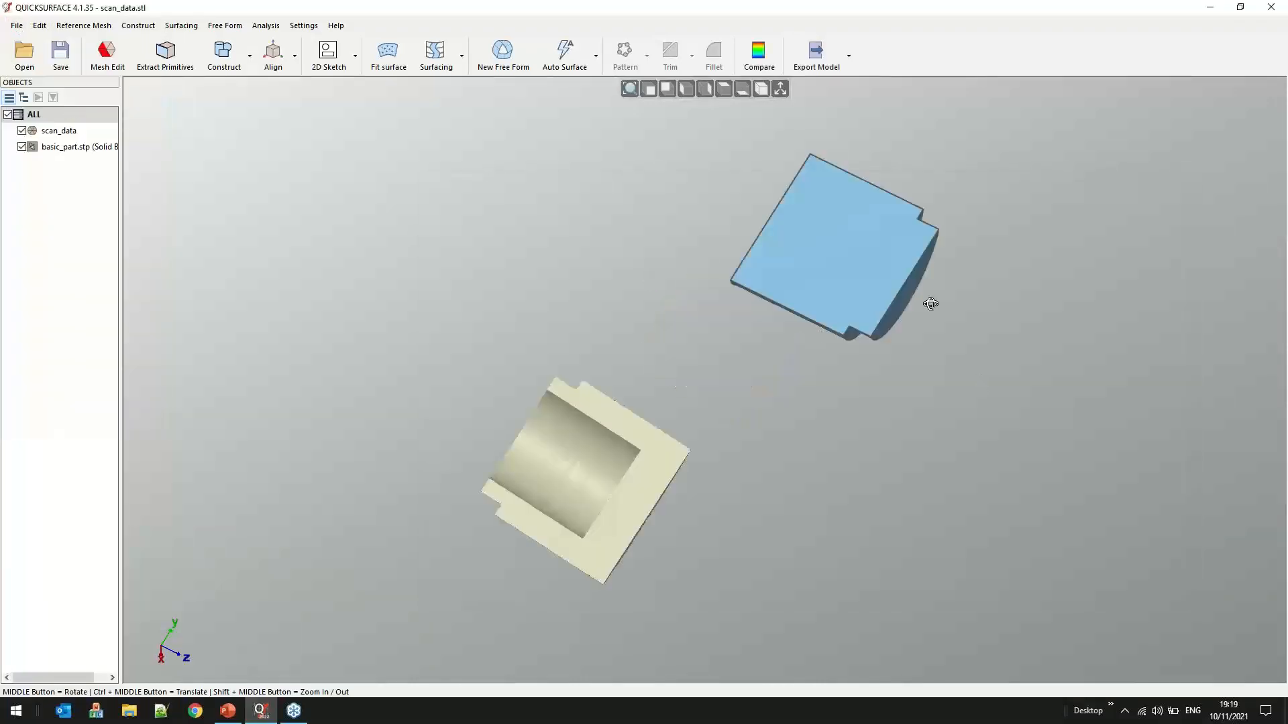
middle_drag(929, 302, 779, 209)
middle_drag(692, 523, 852, 514)
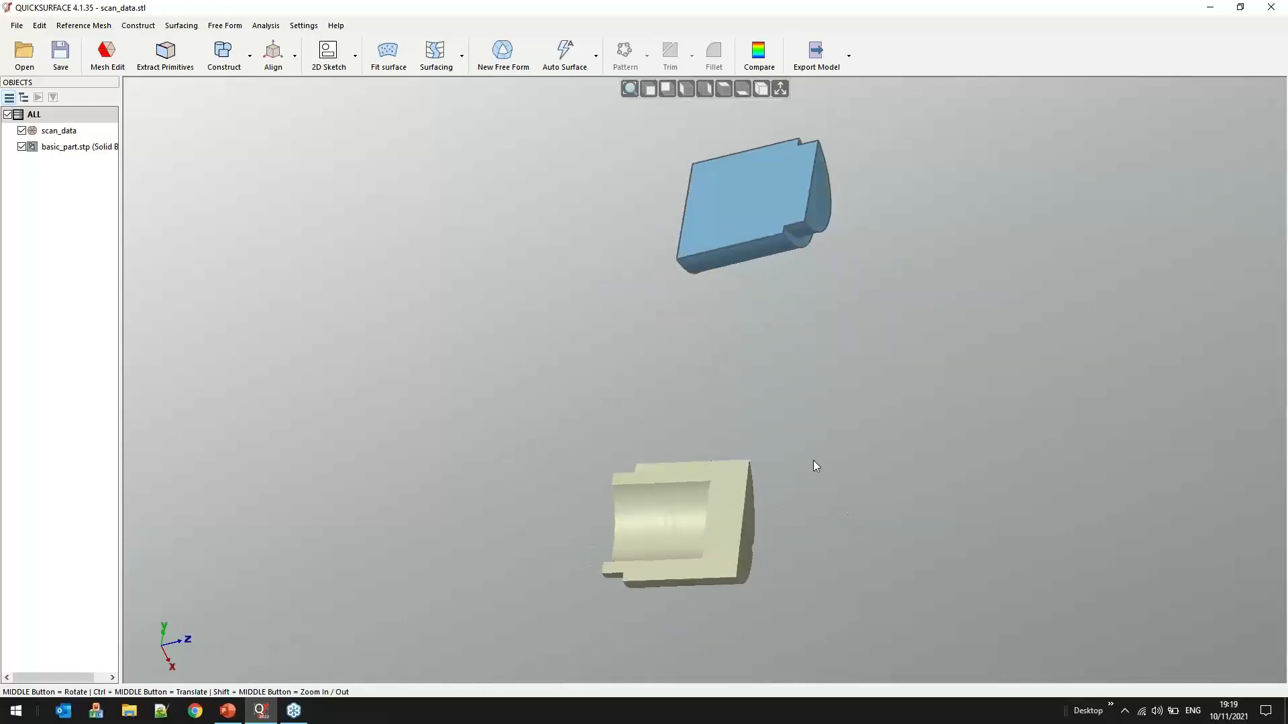
Examine the scan and the CAD model from several sides to compare their matching features and orientations
mouse_move(635, 630)
middle_down()
mouse_move(716, 630)
mouse_move(548, 545)
middle_up()
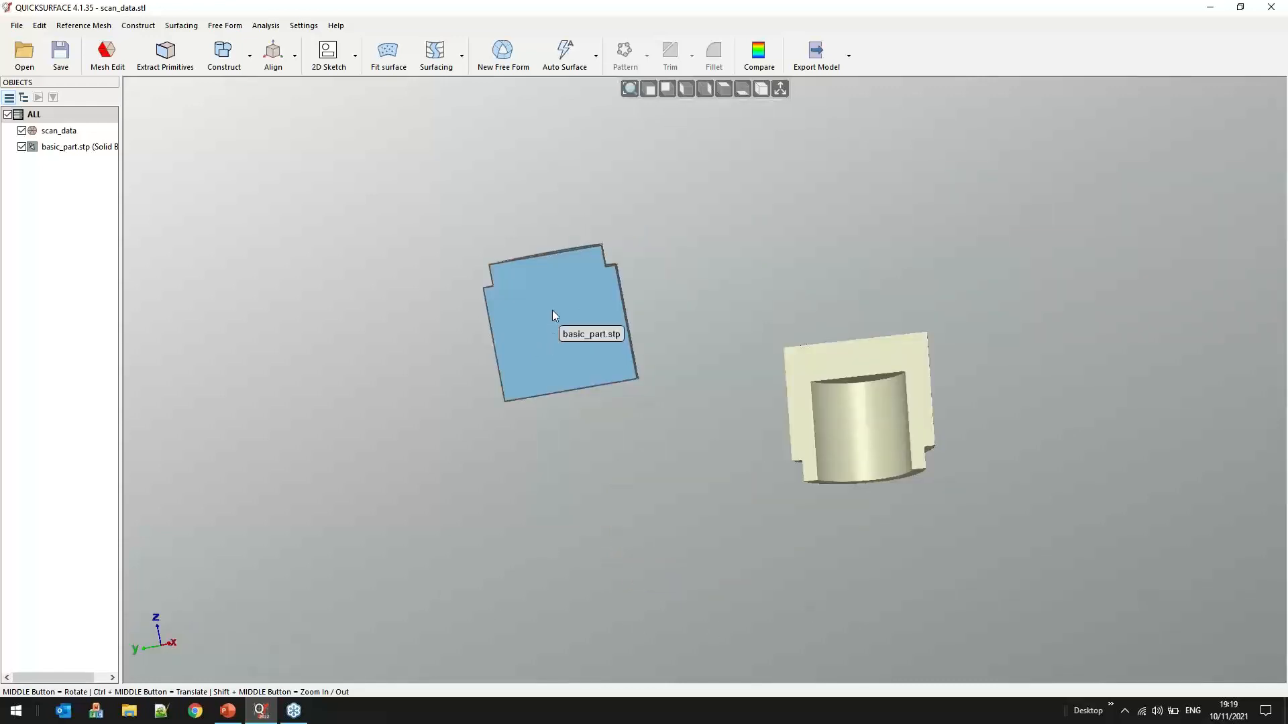
scroll(920, 446, up, 3)
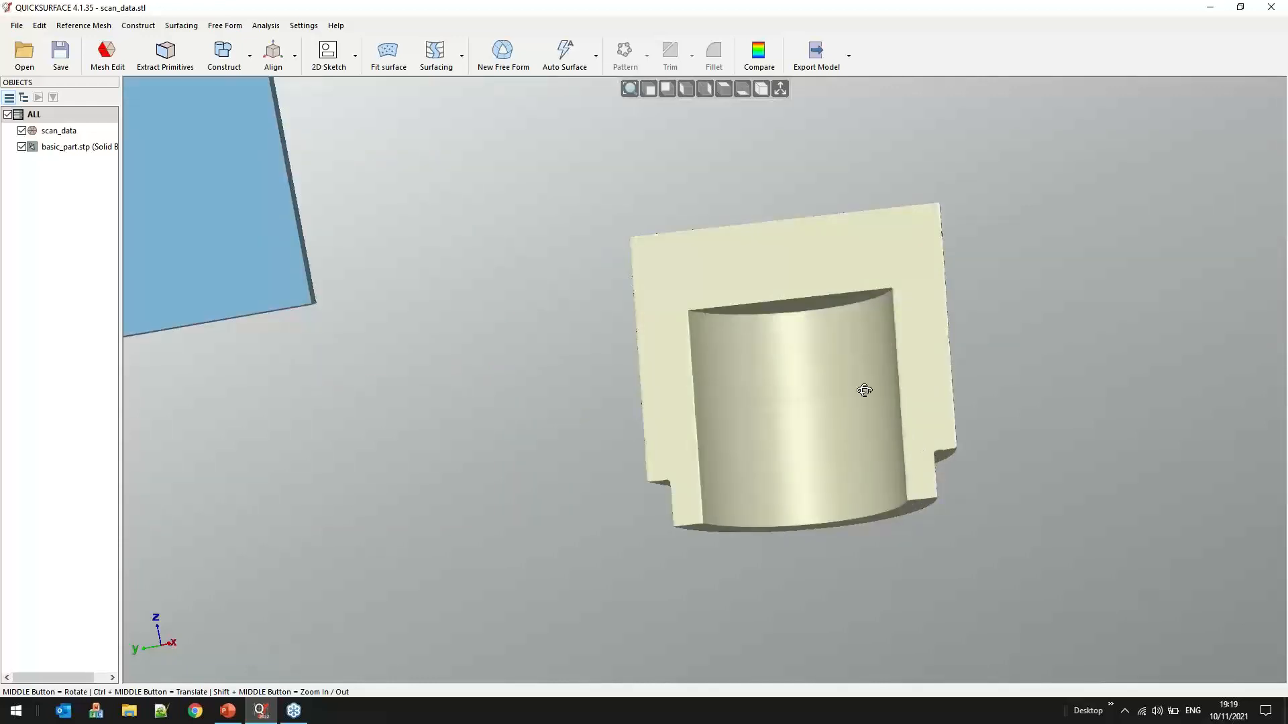
middle_drag(864, 391, 770, 487)
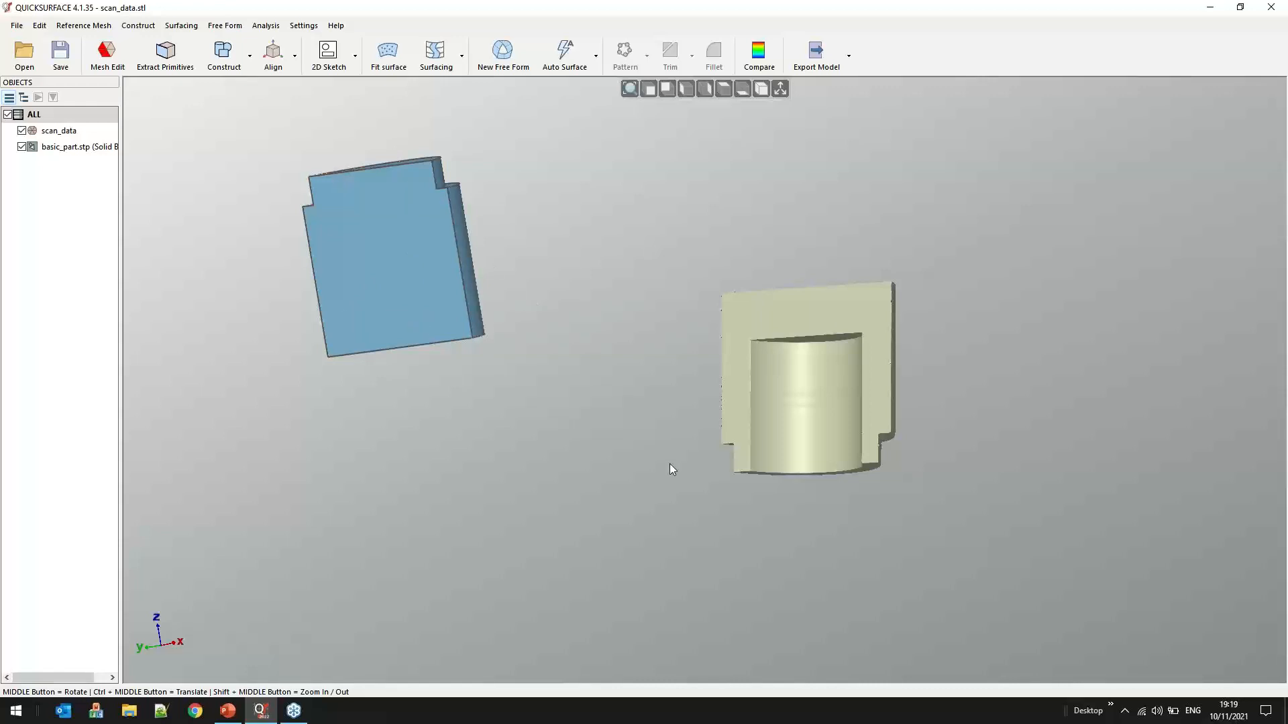
middle_drag(593, 489, 205, 371)
middle_drag(625, 372, 425, 302)
scroll(494, 316, up, 7)
scroll(491, 340, down, 4)
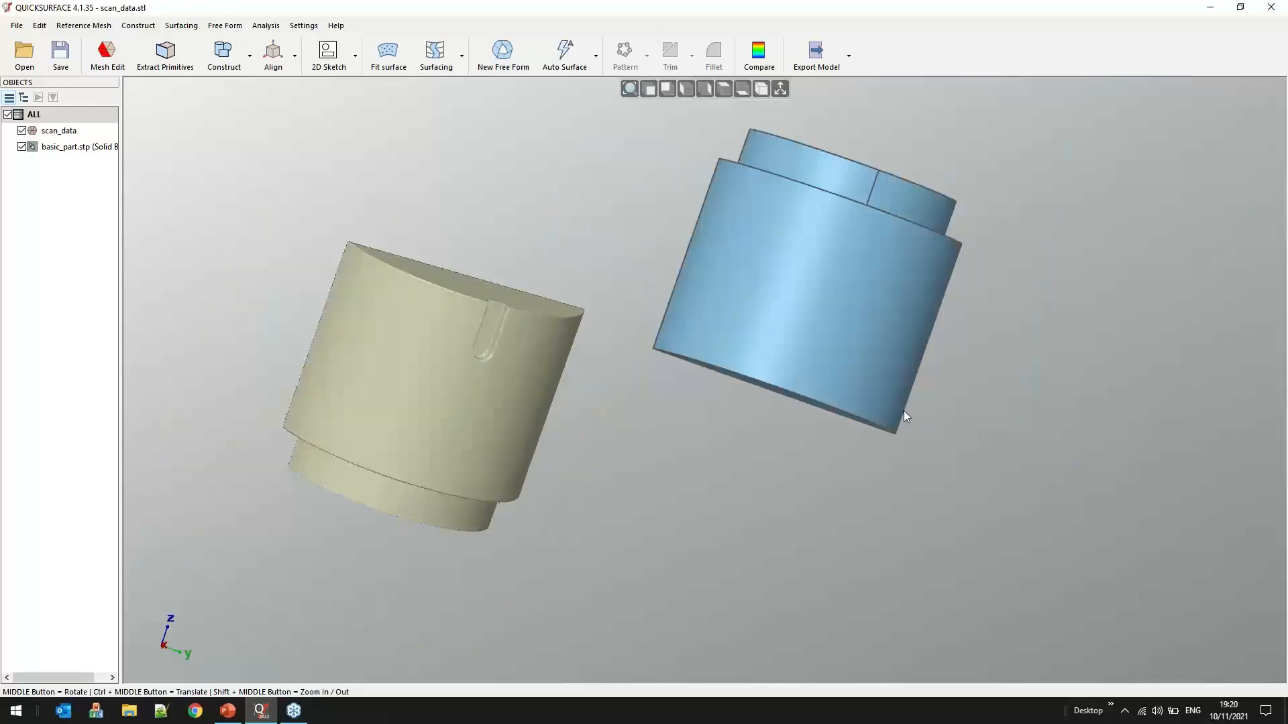
middle_drag(658, 380, 867, 557)
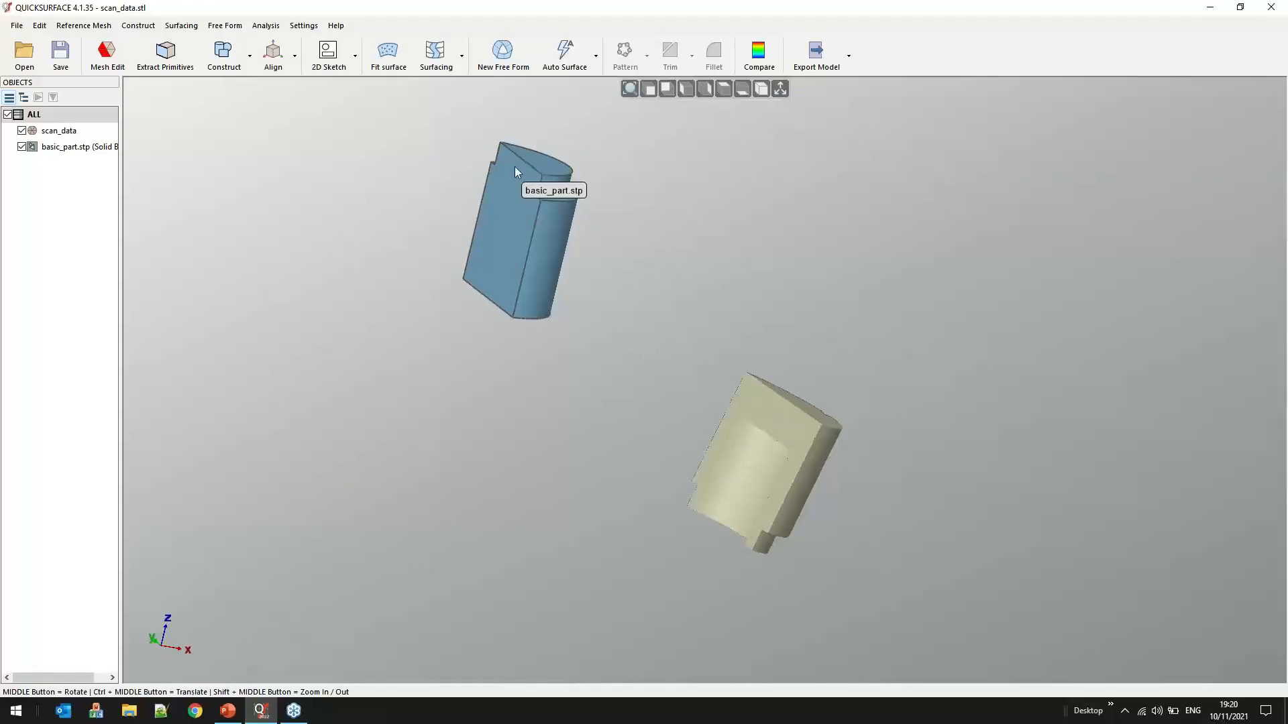
Start an interactive alignment of the scan mesh and move it in the XY plane close beside the CAD model
click(780, 419)
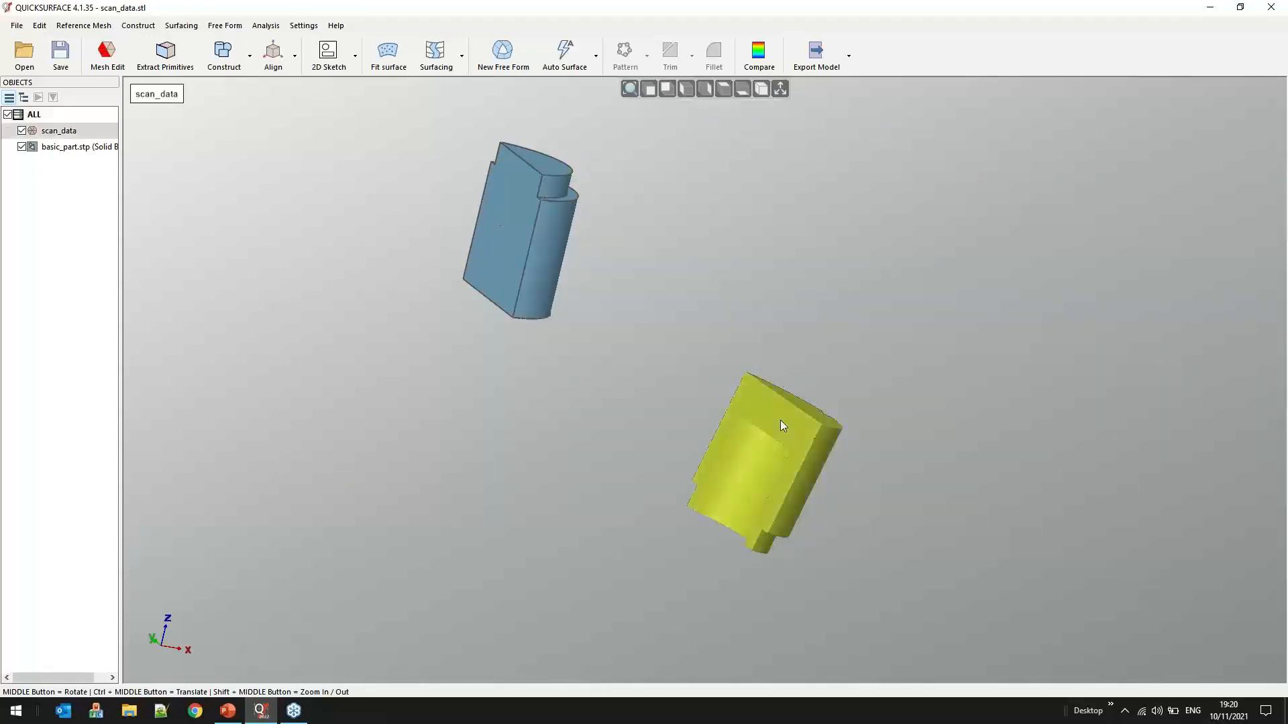
click(294, 56)
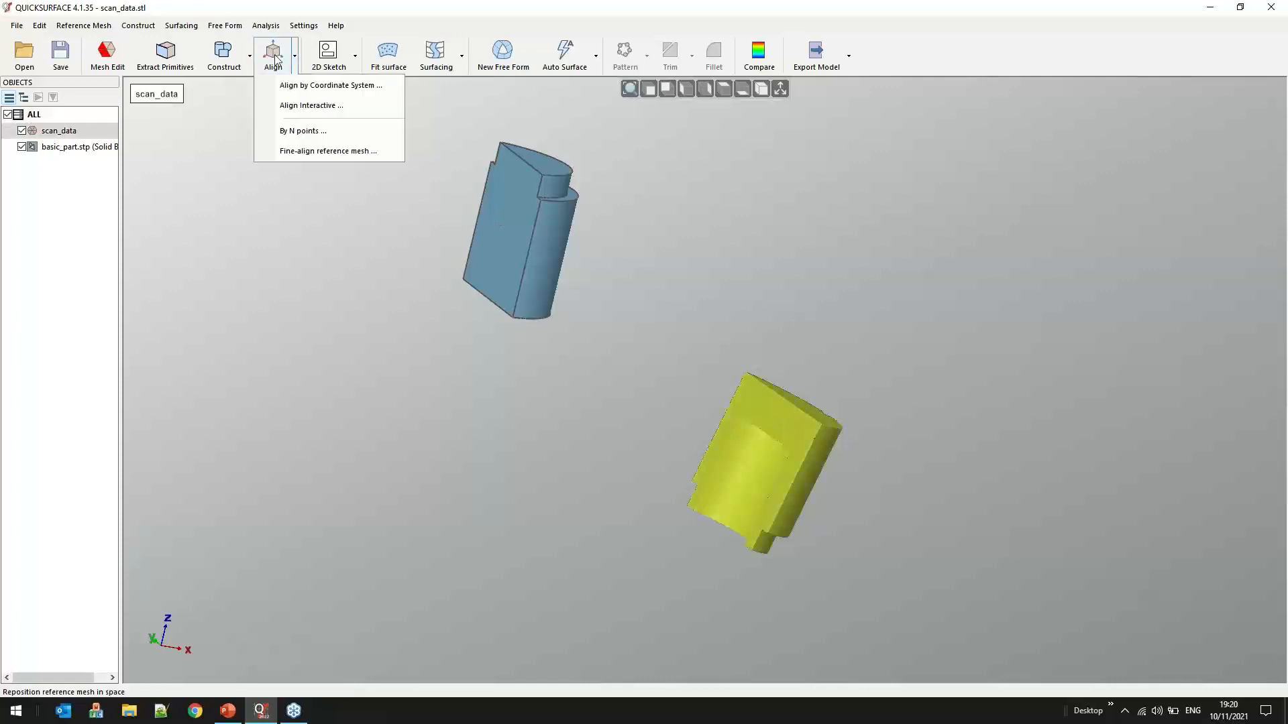
click(318, 106)
middle_drag(537, 444, 530, 562)
key(space)
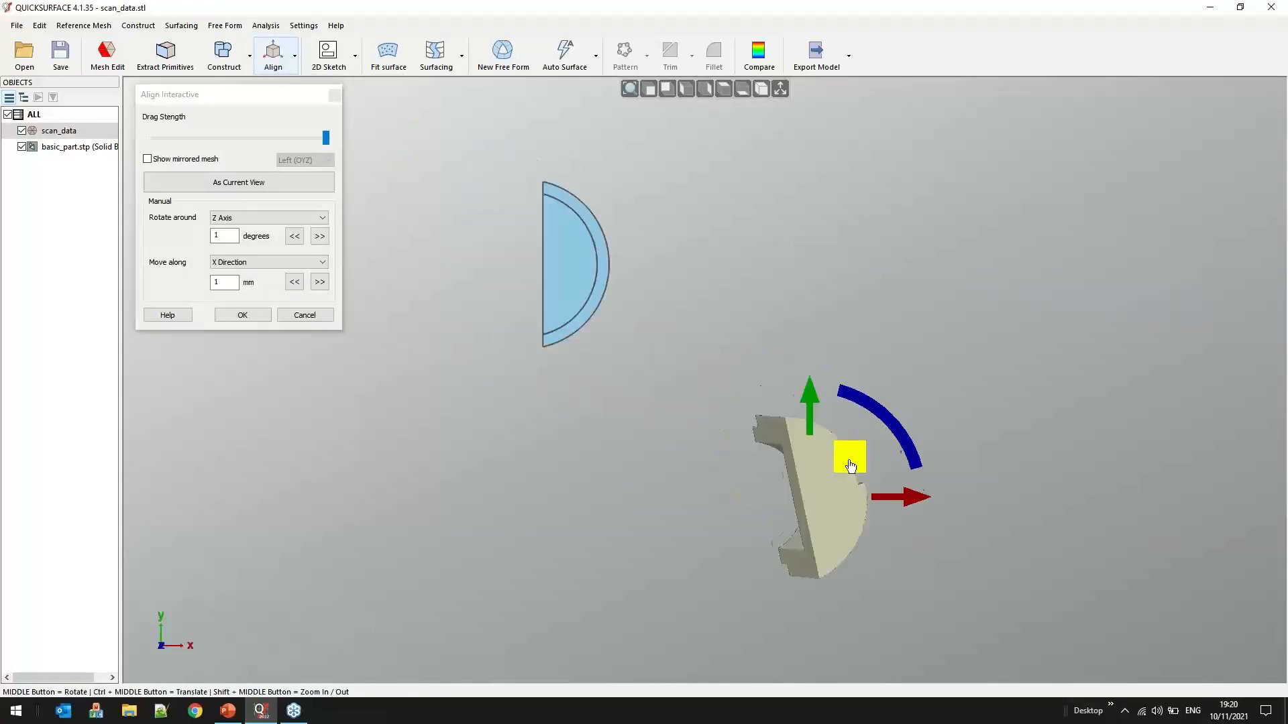
drag(849, 462, 731, 272)
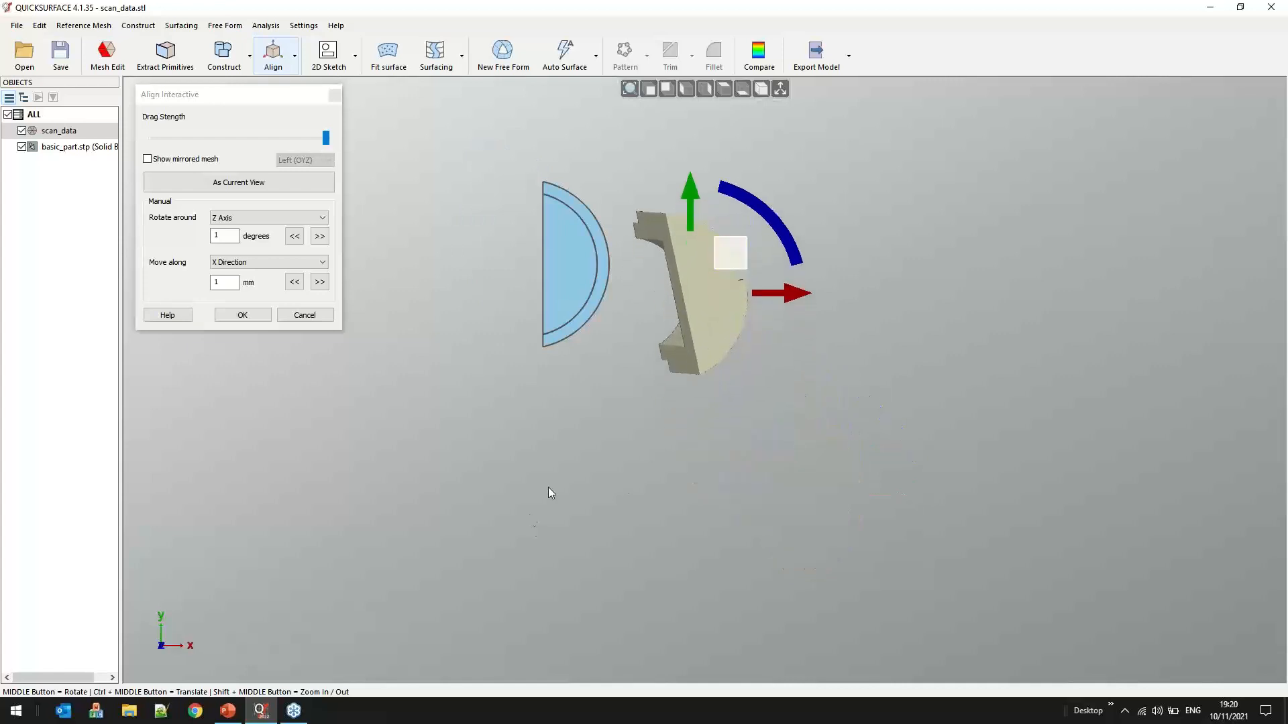
Rotate the scan about the X axis by 90 degrees twice so its stepped end points up like the CAD model's
key(ctrl+1)
key(ctrl+4)
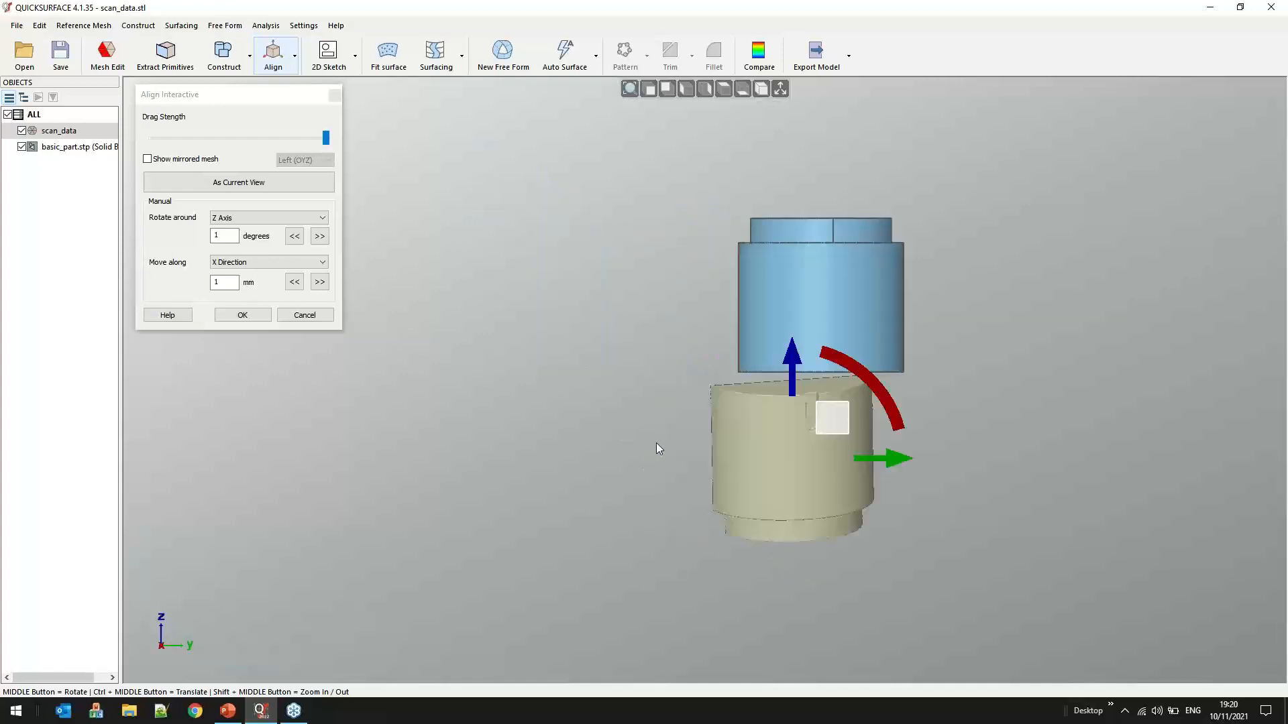
click(868, 407)
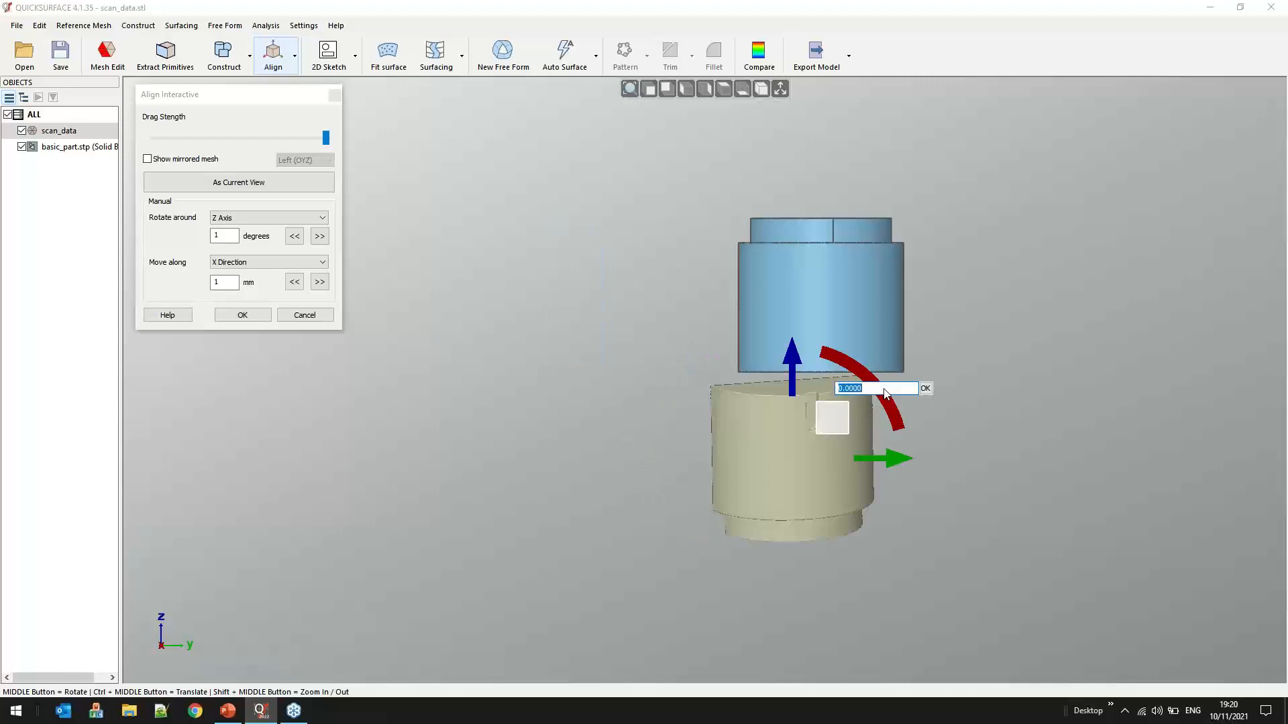
text(90)
key(Return)
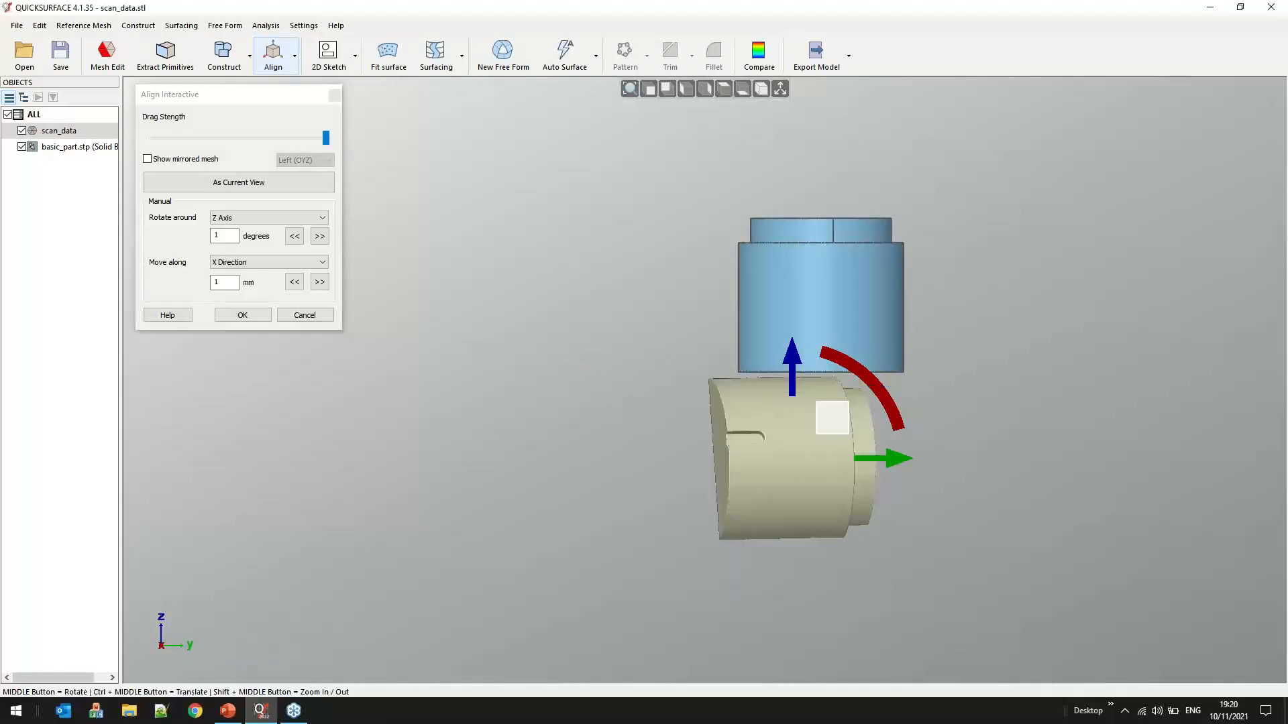
click(882, 401)
text(90)
key(Return)
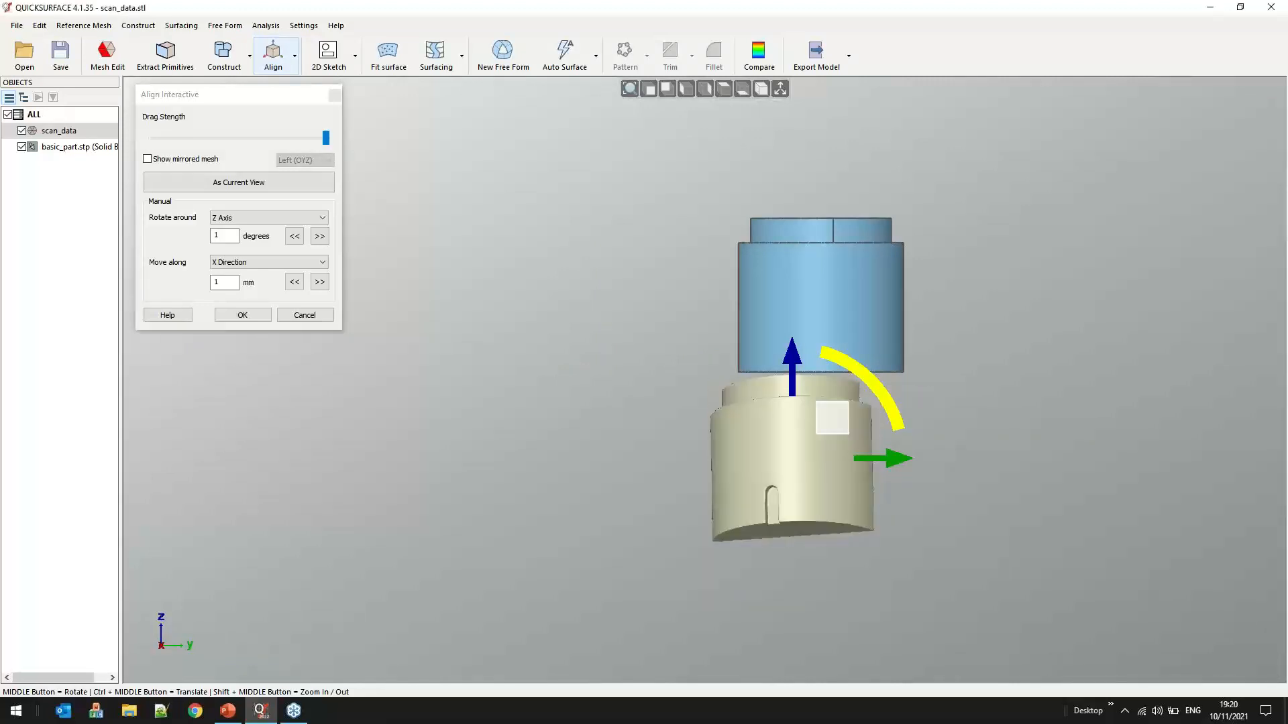
Raise the scan to the CAD model's height in the YZ plane and shift it sideways clear of the model
drag(838, 419, 867, 262)
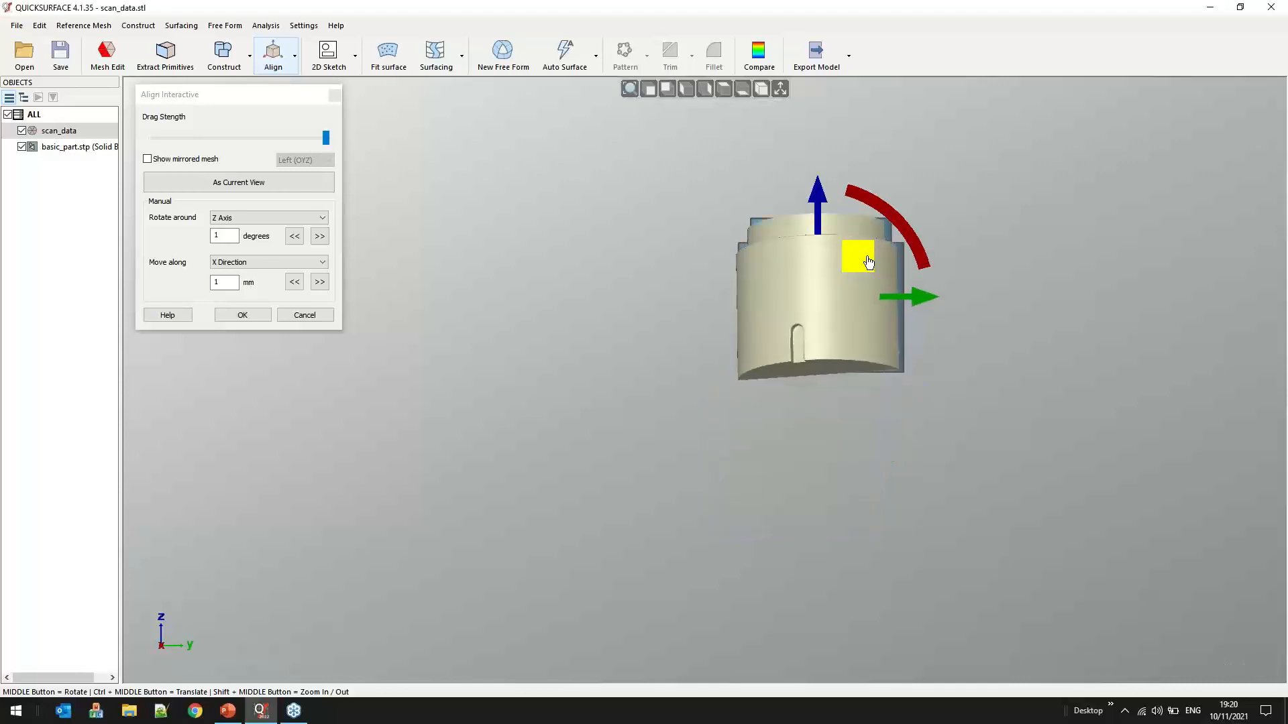
middle_drag(634, 532, 921, 579)
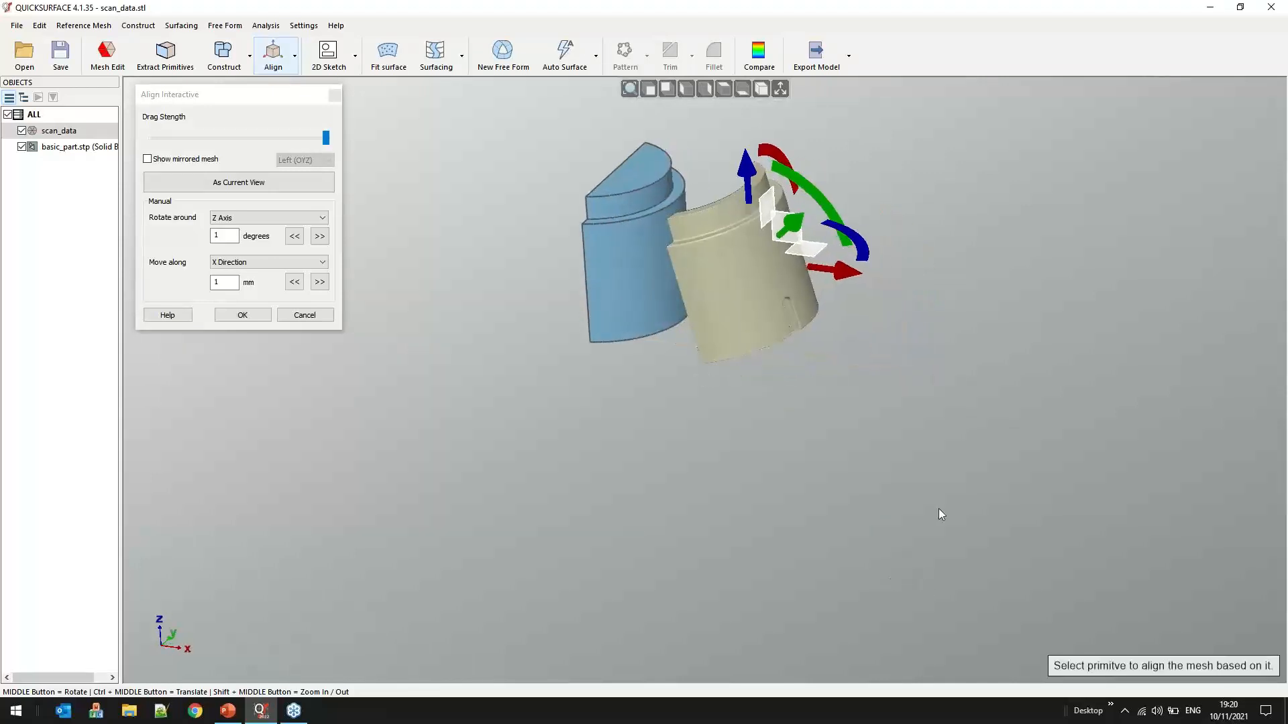
drag(776, 256, 923, 282)
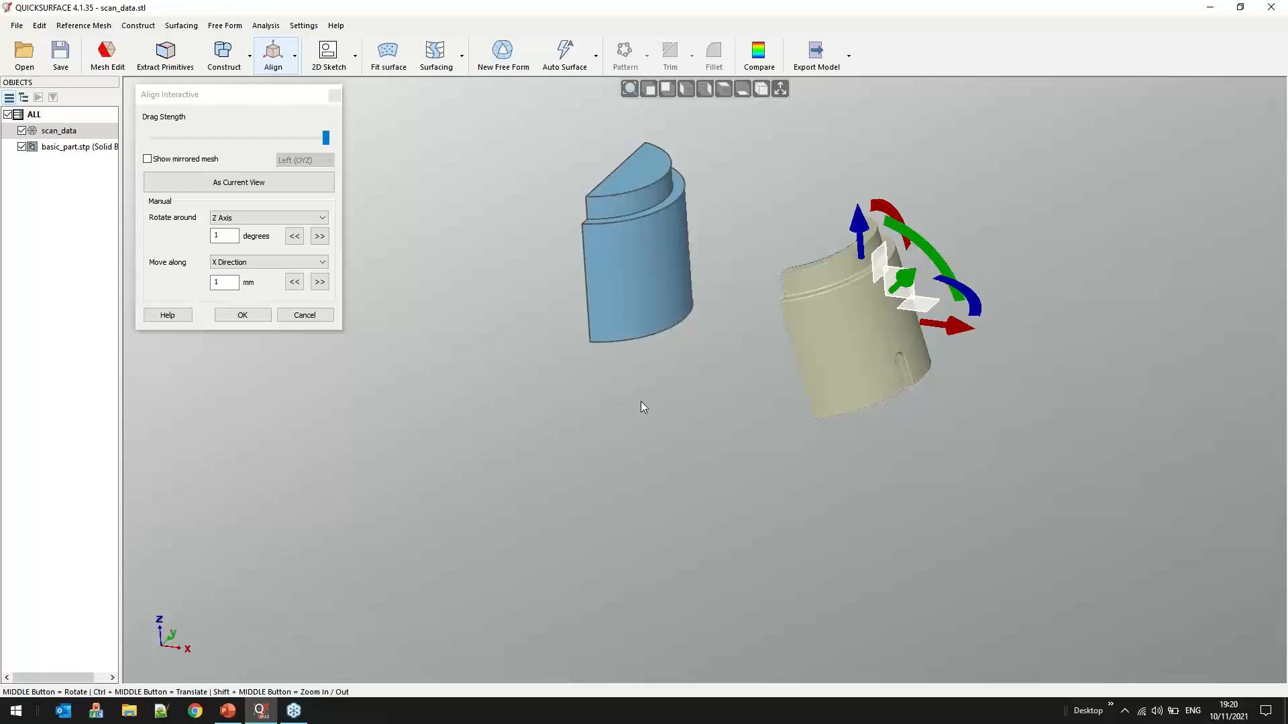
Hide basic_part.stp and check the scan's orientation against the coordinate axes and grid, viewed along Z
key(ctrl+5)
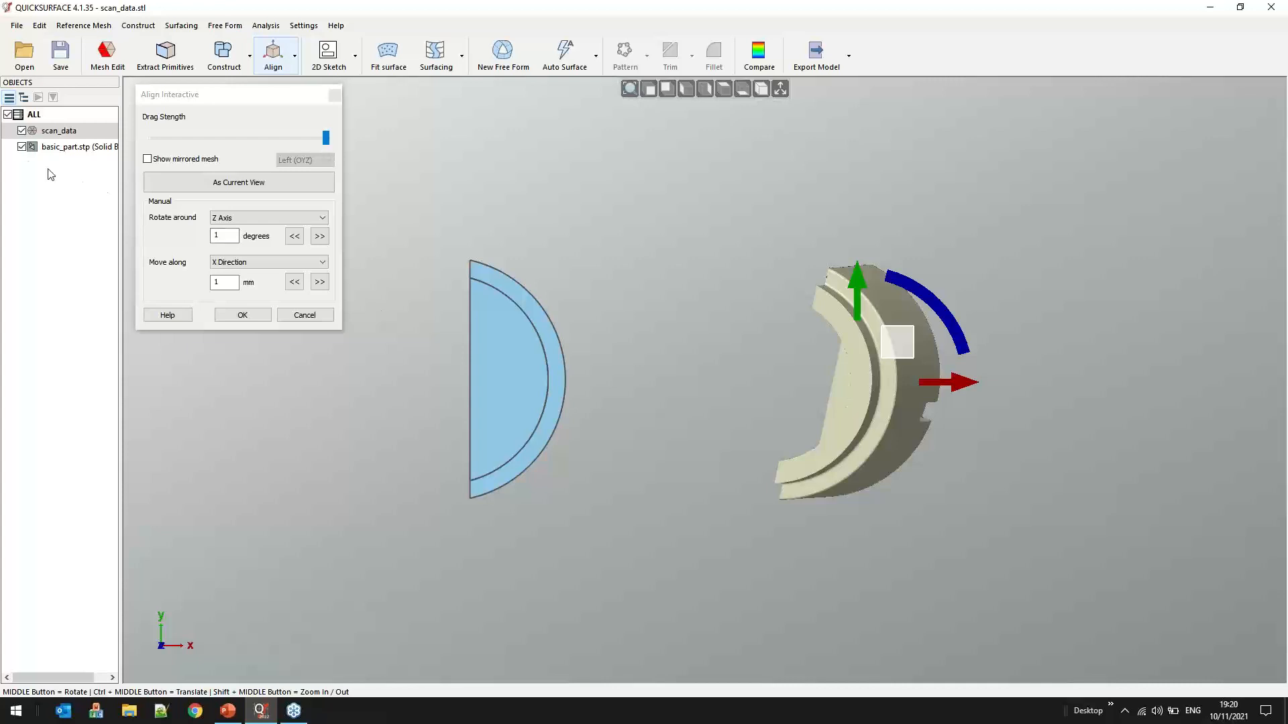
click(21, 146)
mouse_move(953, 478)
middle_down()
mouse_move(1053, 405)
mouse_move(1066, 433)
mouse_move(424, 360)
mouse_move(394, 342)
middle_up()
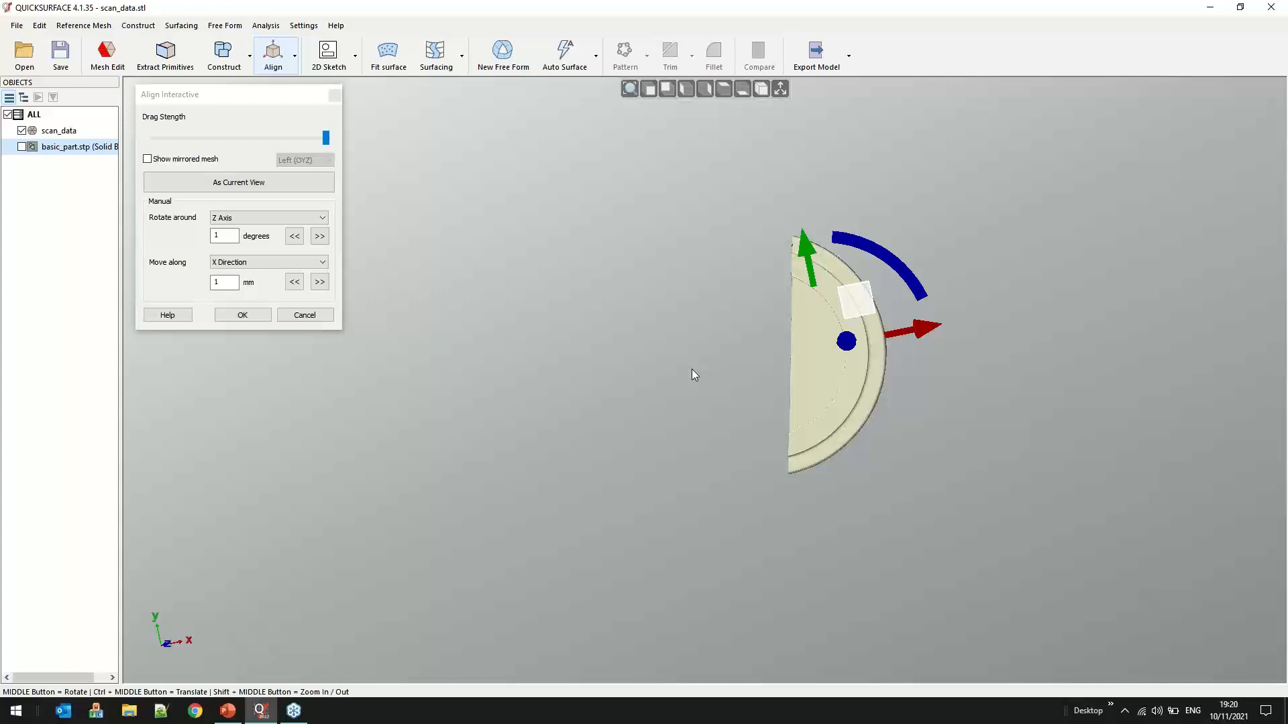
scroll(983, 352, up, 4)
scroll(588, 305, down, 4)
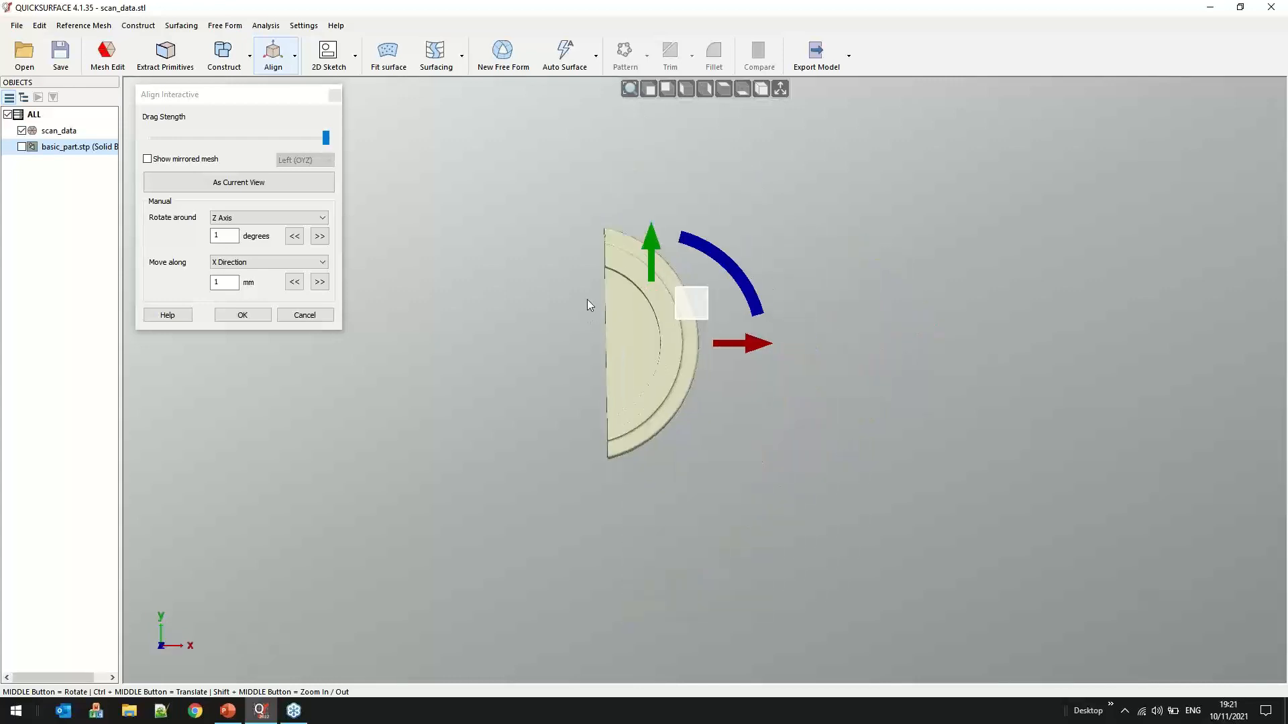
click(779, 92)
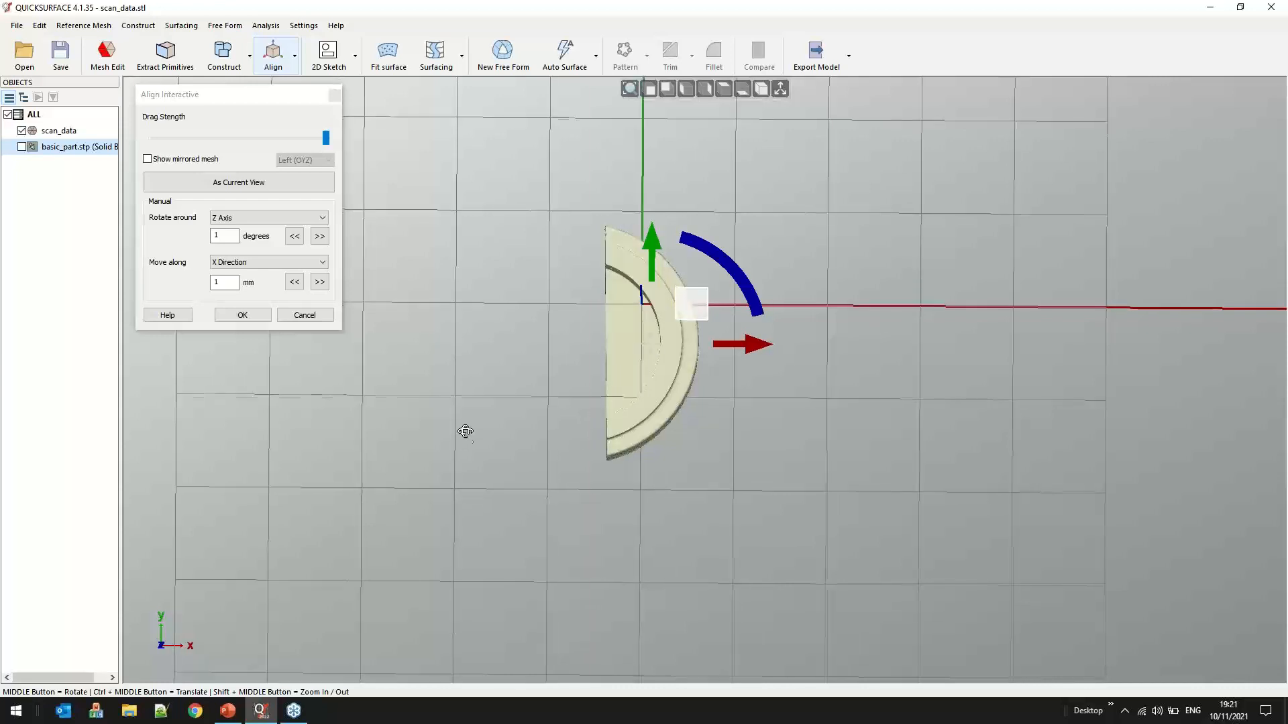
middle_drag(463, 431, 513, 339)
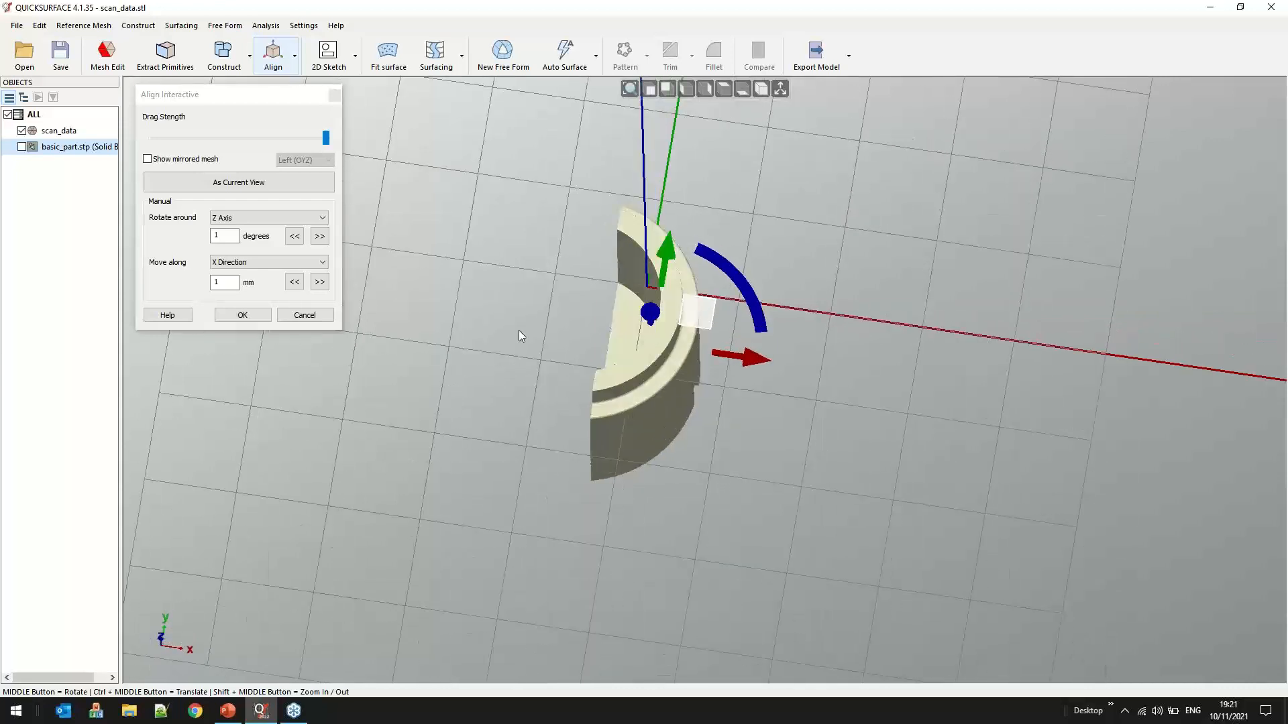
Show basic_part.stp again and move the scan along the X axis away from it
click(22, 147)
drag(751, 361, 1015, 375)
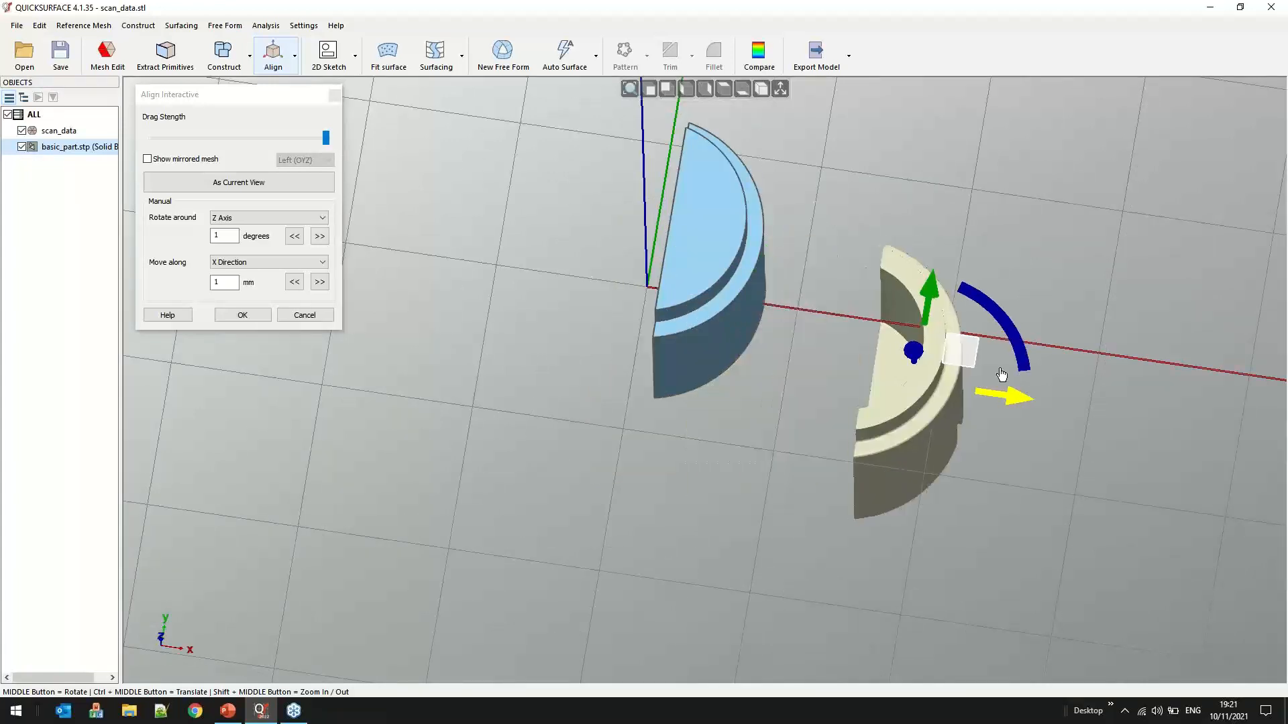
middle_drag(1016, 375, 812, 134)
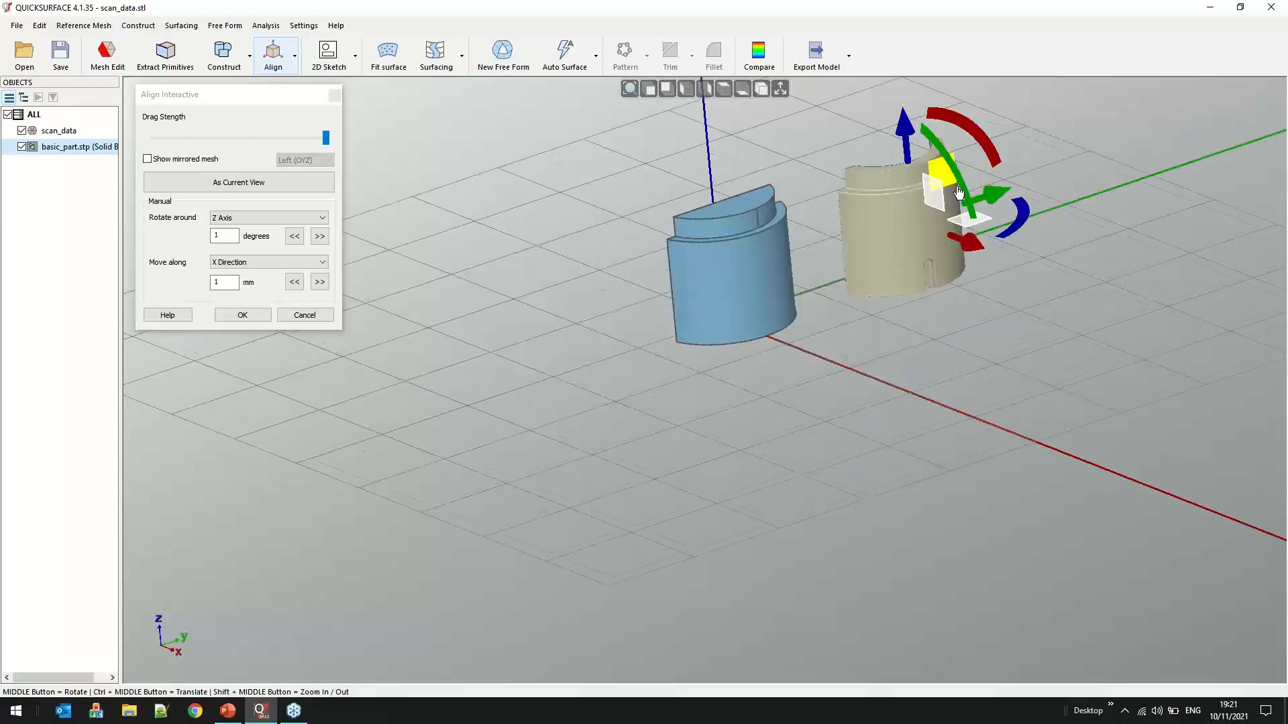
Hide the coordinate axes and grid and accept the scan's interactive alignment
click(781, 91)
scroll(856, 162, up, 3)
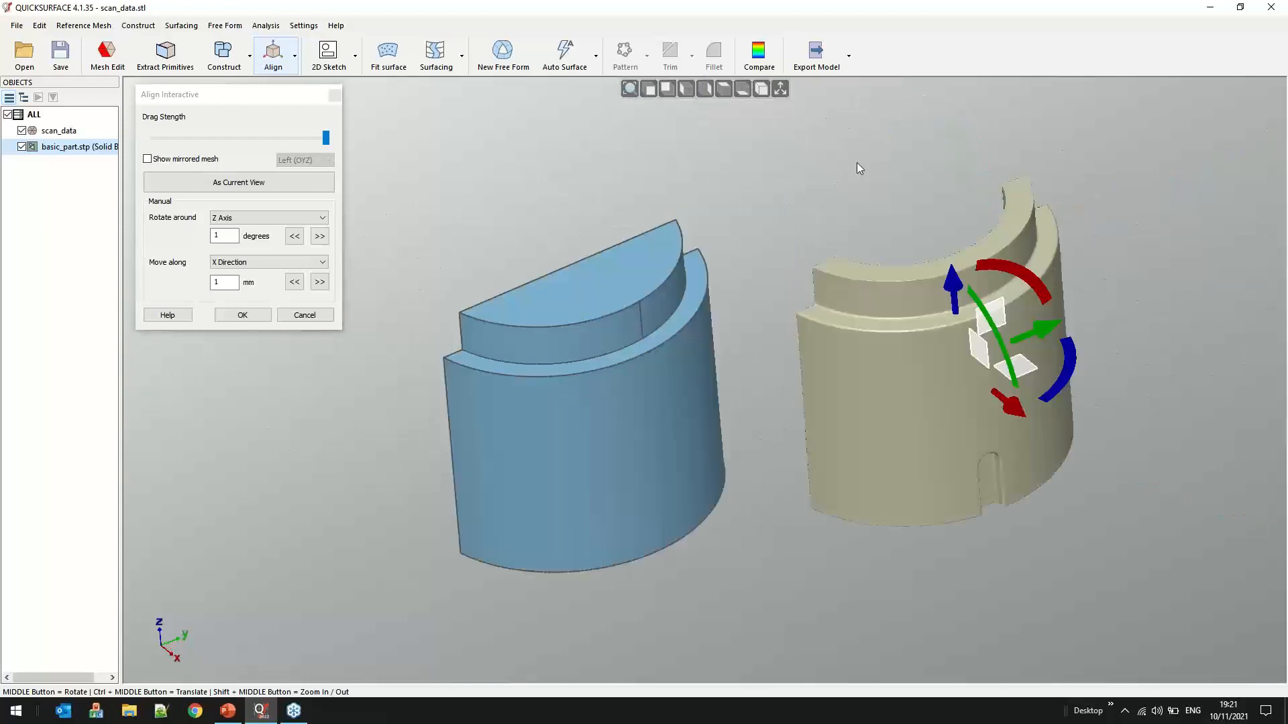
click(248, 316)
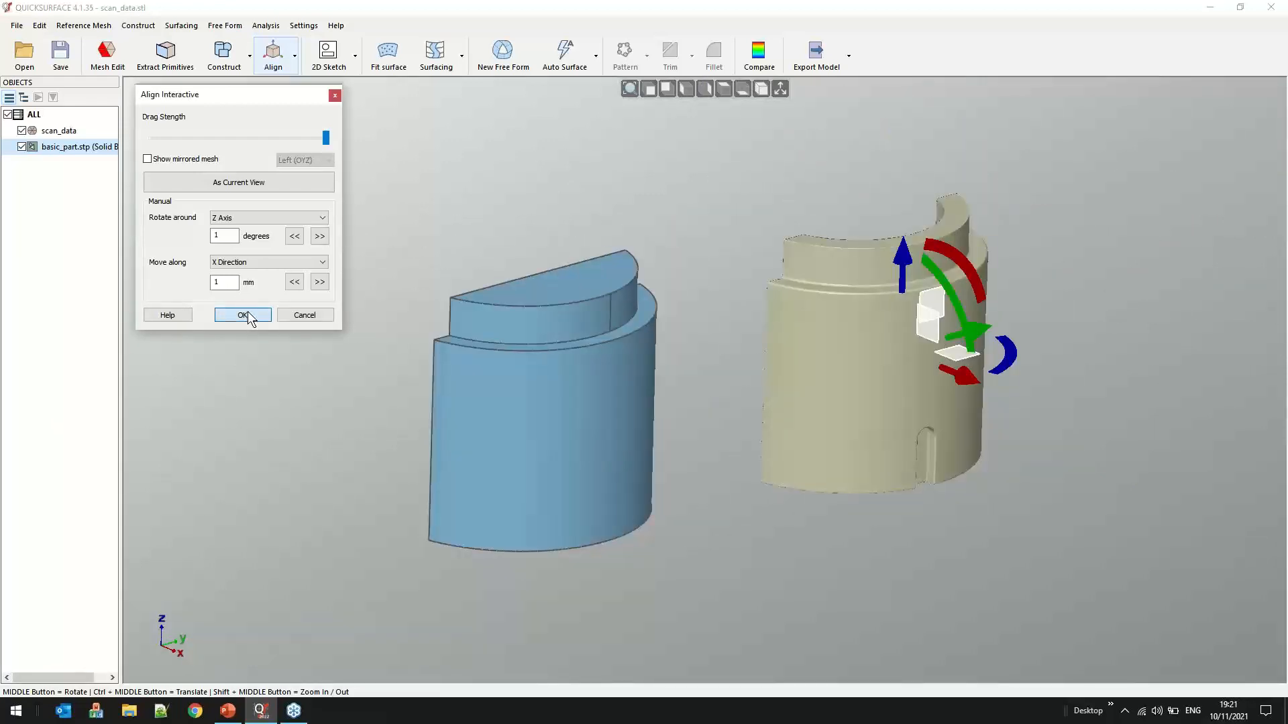
Start an N-points alignment and pick three matching corner pairs on the CAD model and scan: upper step, shoulder and base
click(294, 57)
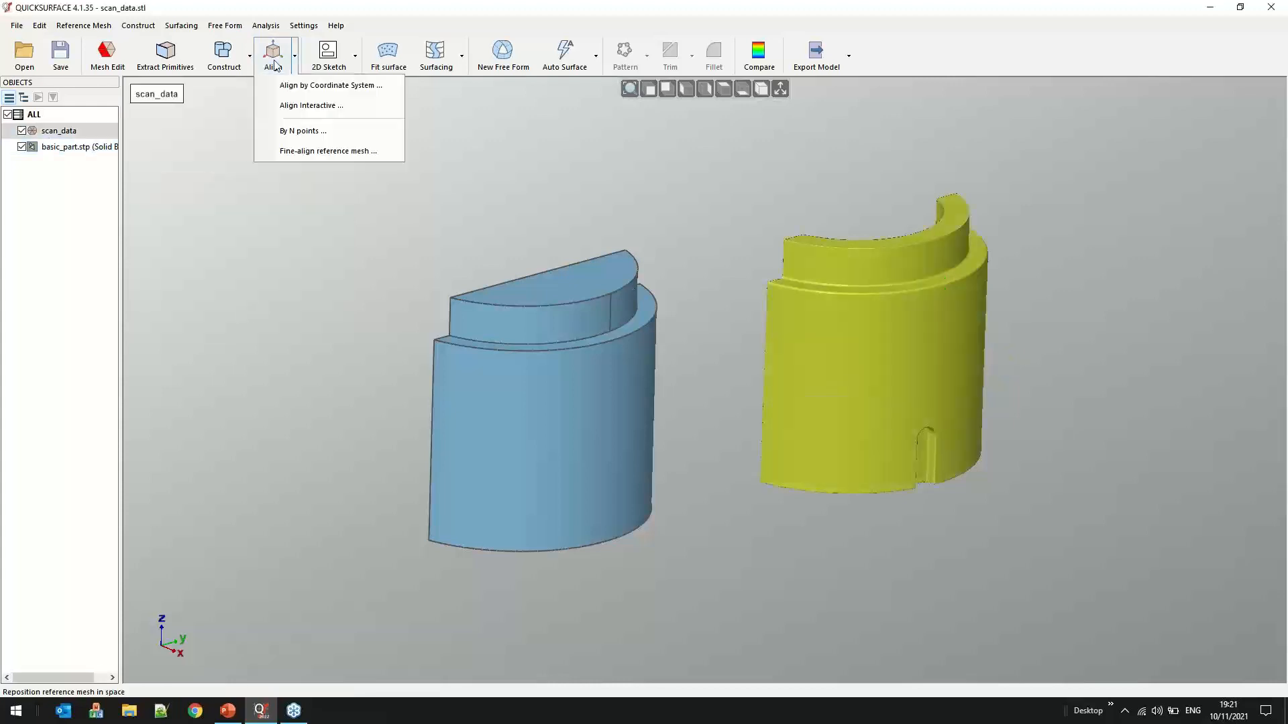
click(310, 131)
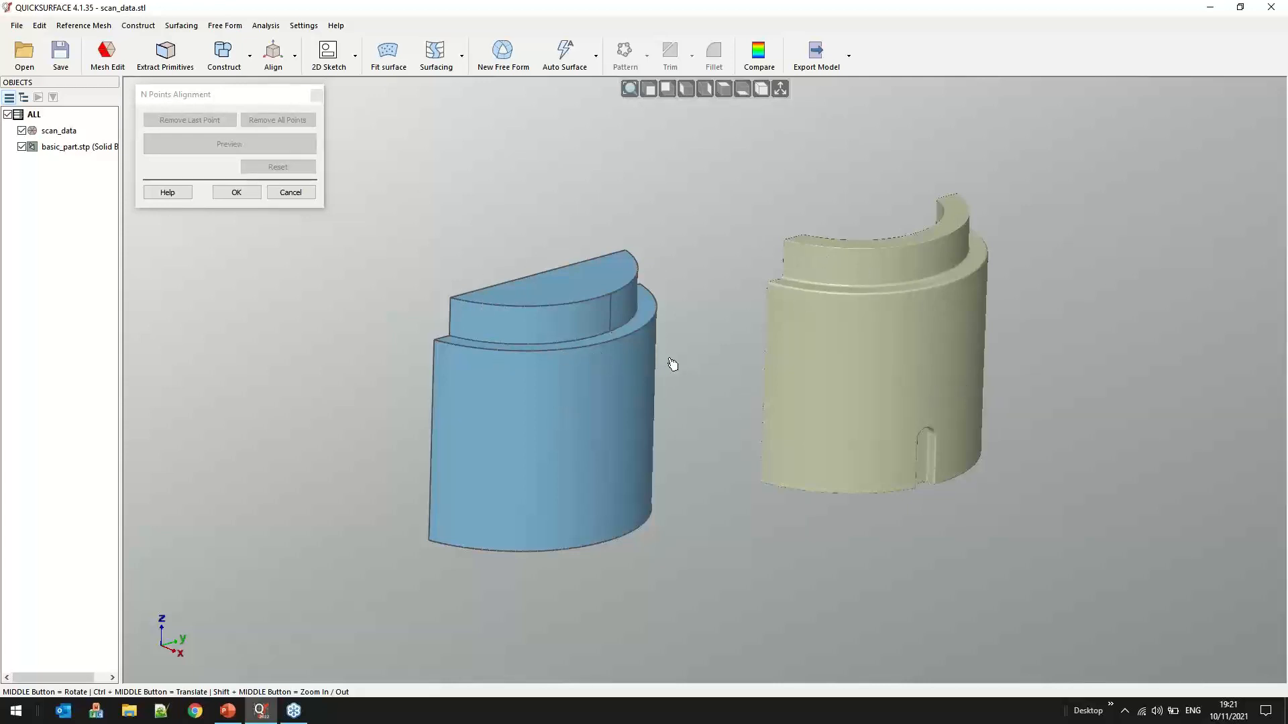
click(451, 301)
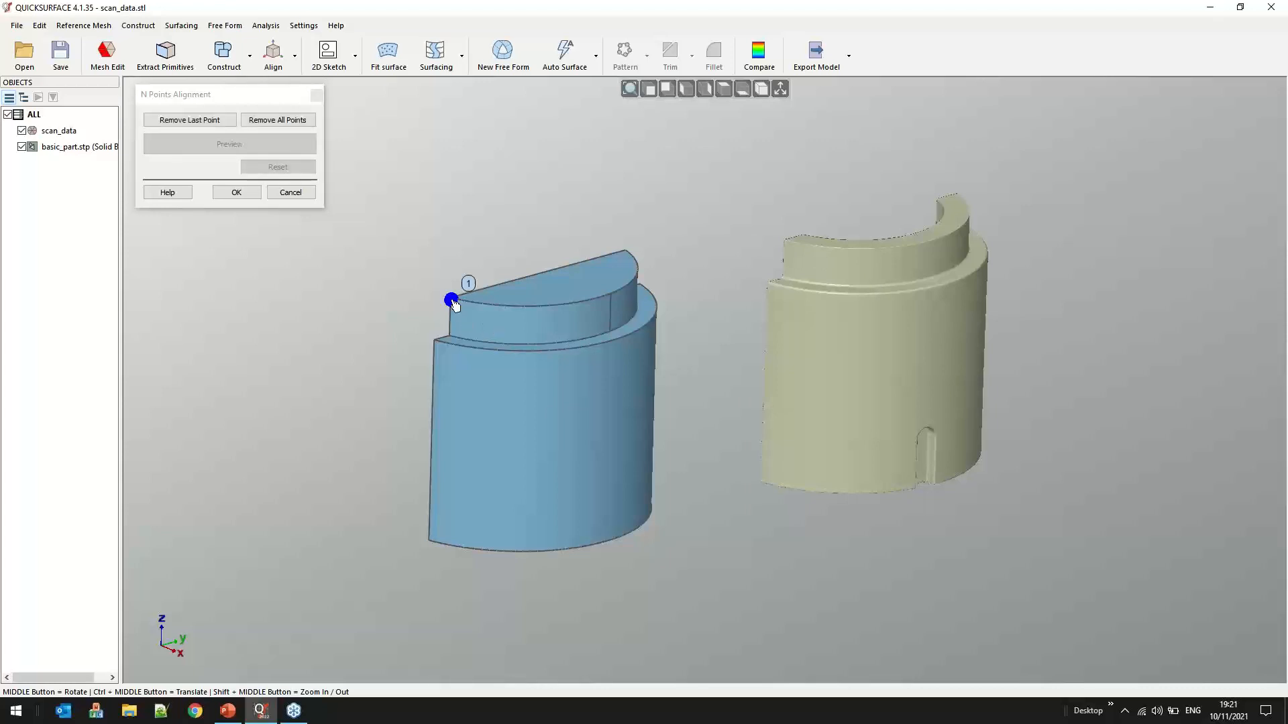
click(787, 244)
click(435, 344)
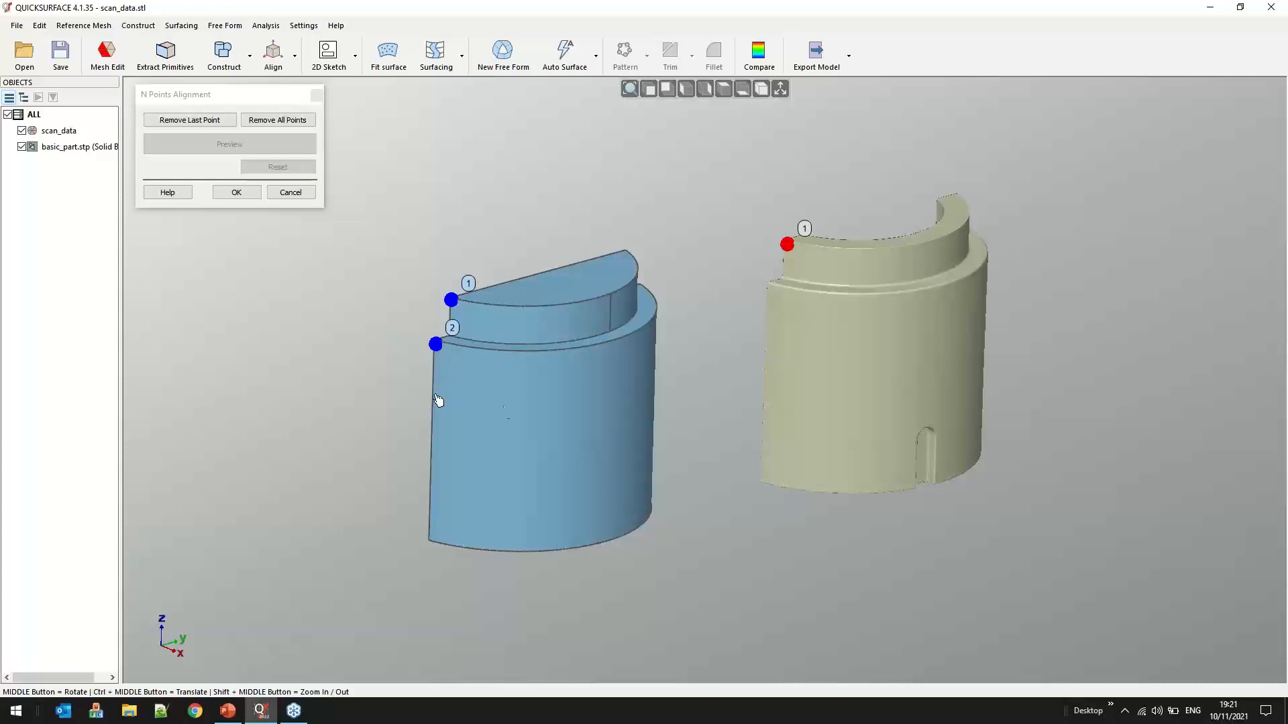
click(771, 286)
click(429, 538)
click(766, 482)
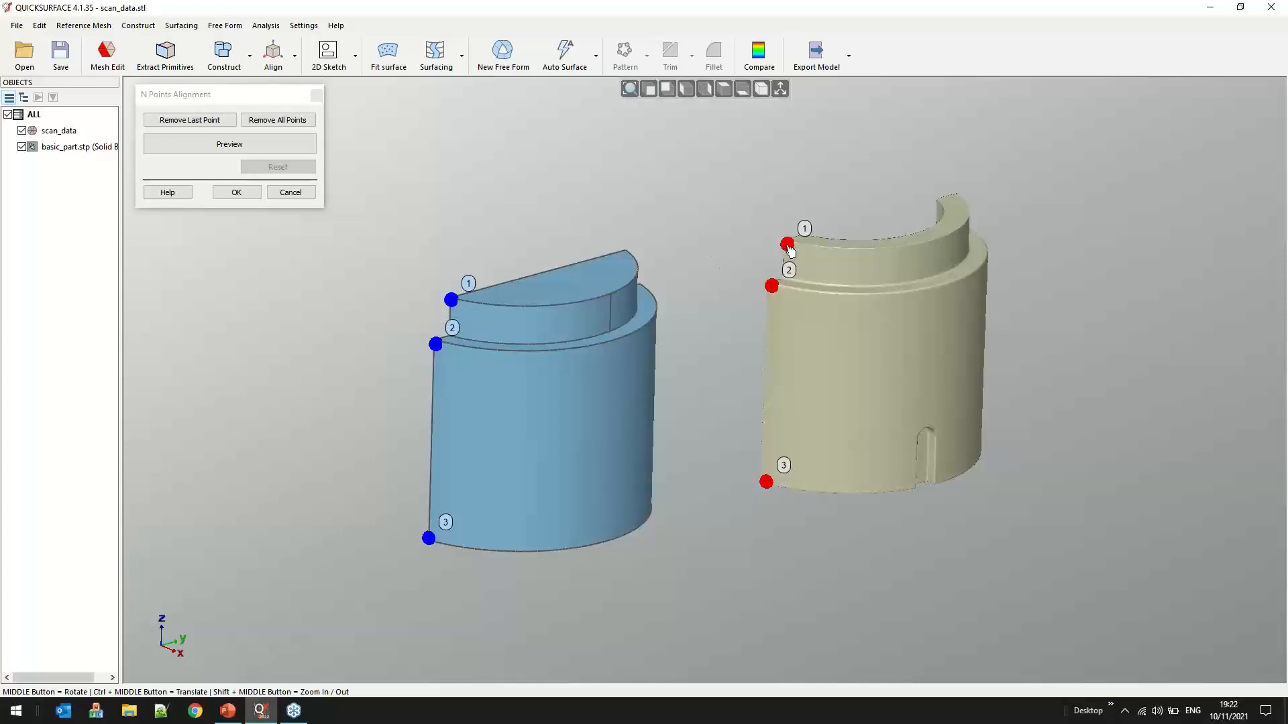
Inspect up close how the picked alignment points sit on the scan's corners
mouse_move(704, 368)
middle_down()
mouse_move(732, 395)
mouse_move(756, 357)
middle_up()
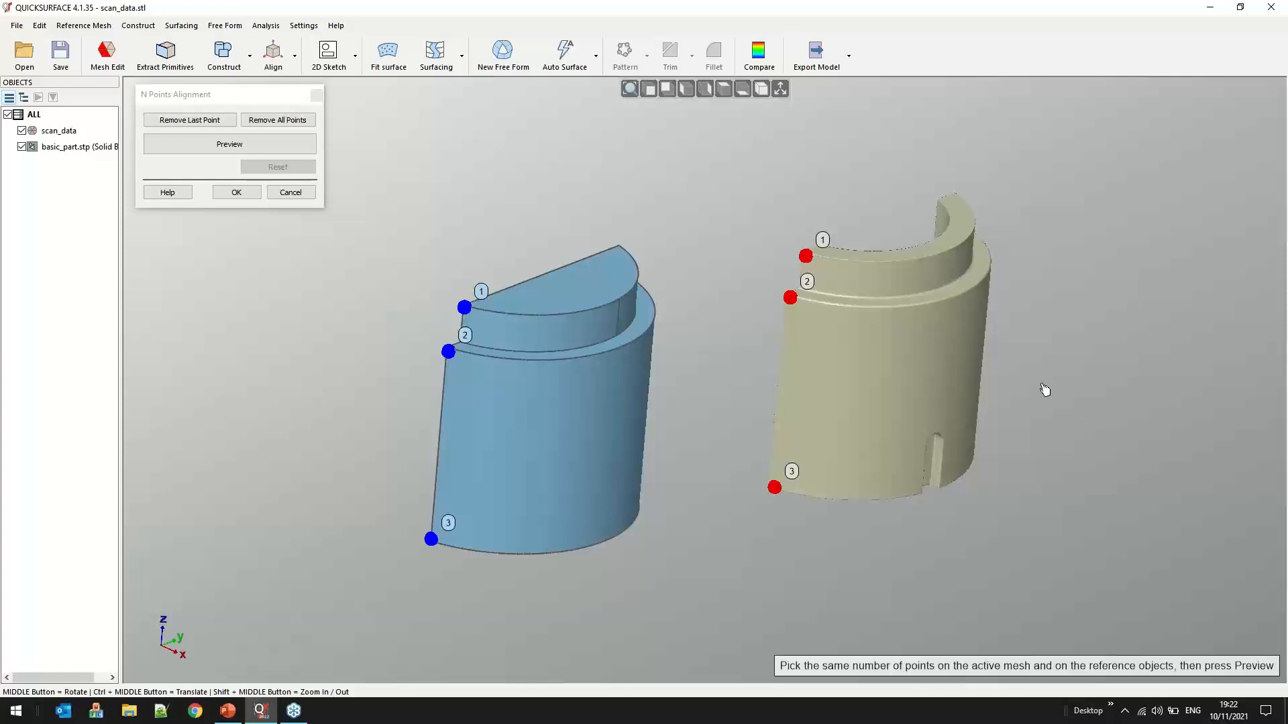
scroll(791, 298, up, 5)
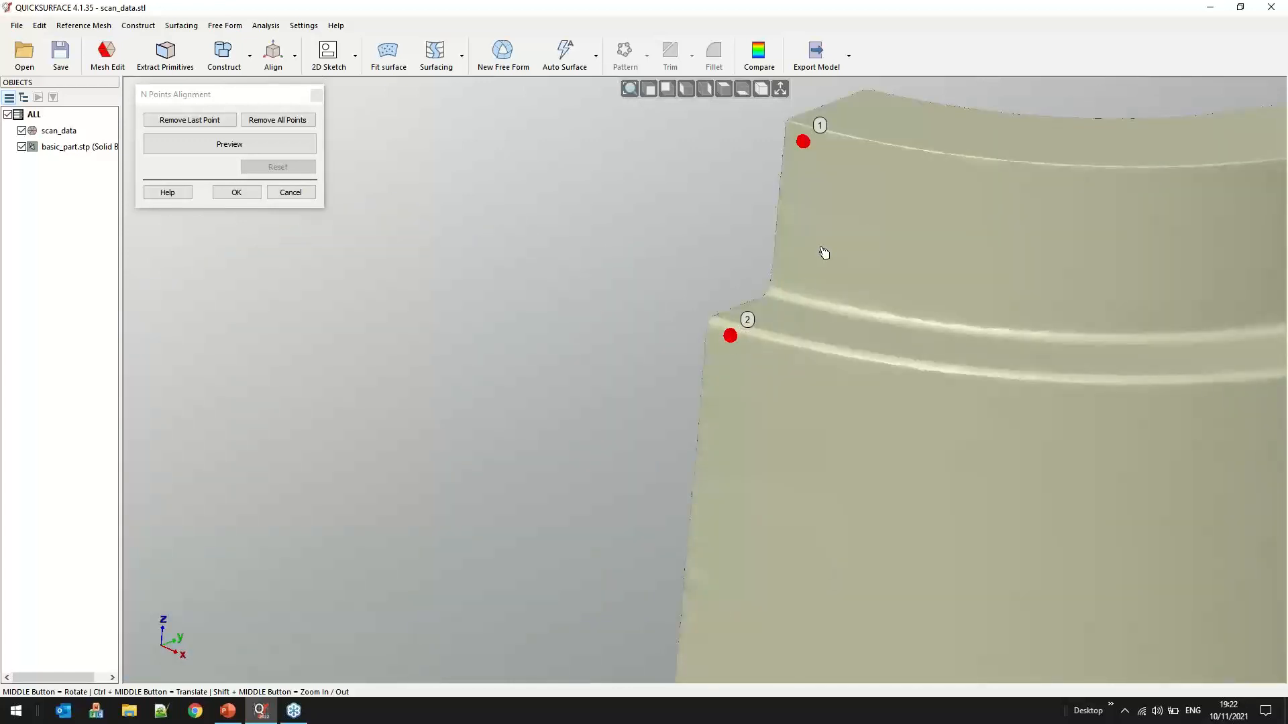
scroll(823, 253, down, 2)
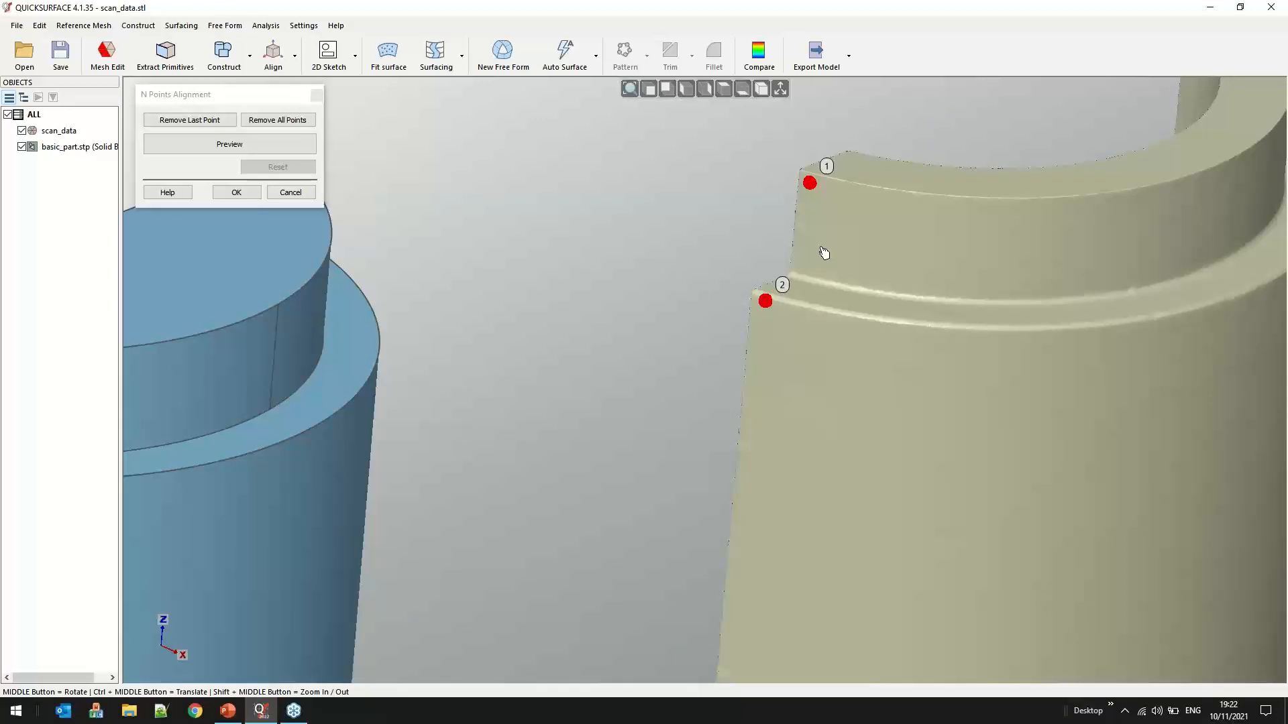
scroll(824, 252, down, 2)
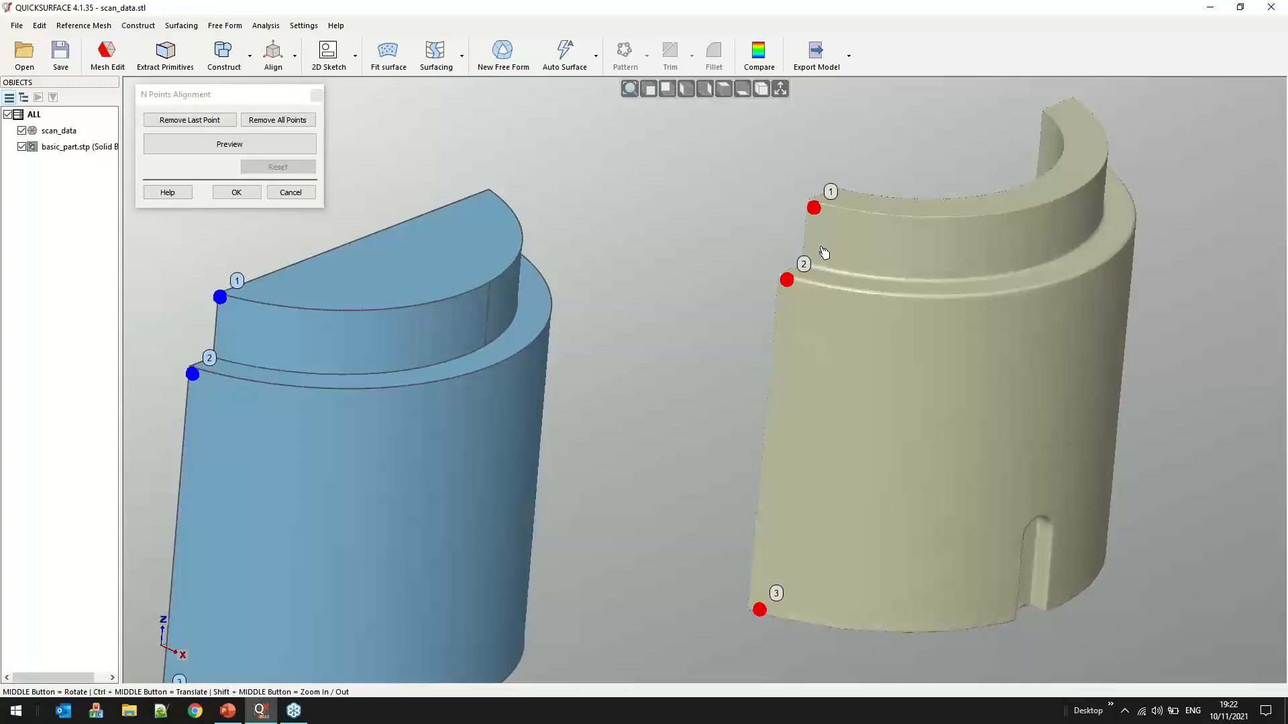
scroll(824, 252, down, 3)
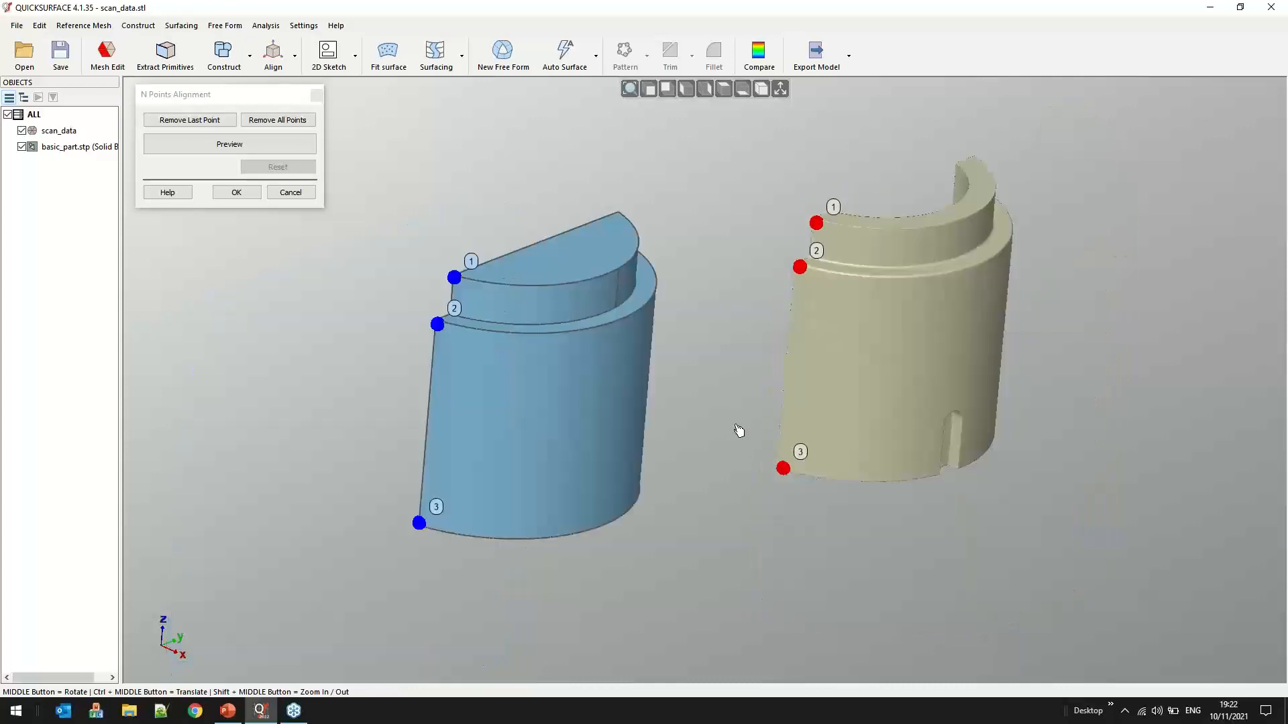
Preview the alignment from the three point pairs, check the scan's fit on the CAD model from several angles, and reset it
click(229, 144)
middle_drag(684, 208, 703, 325)
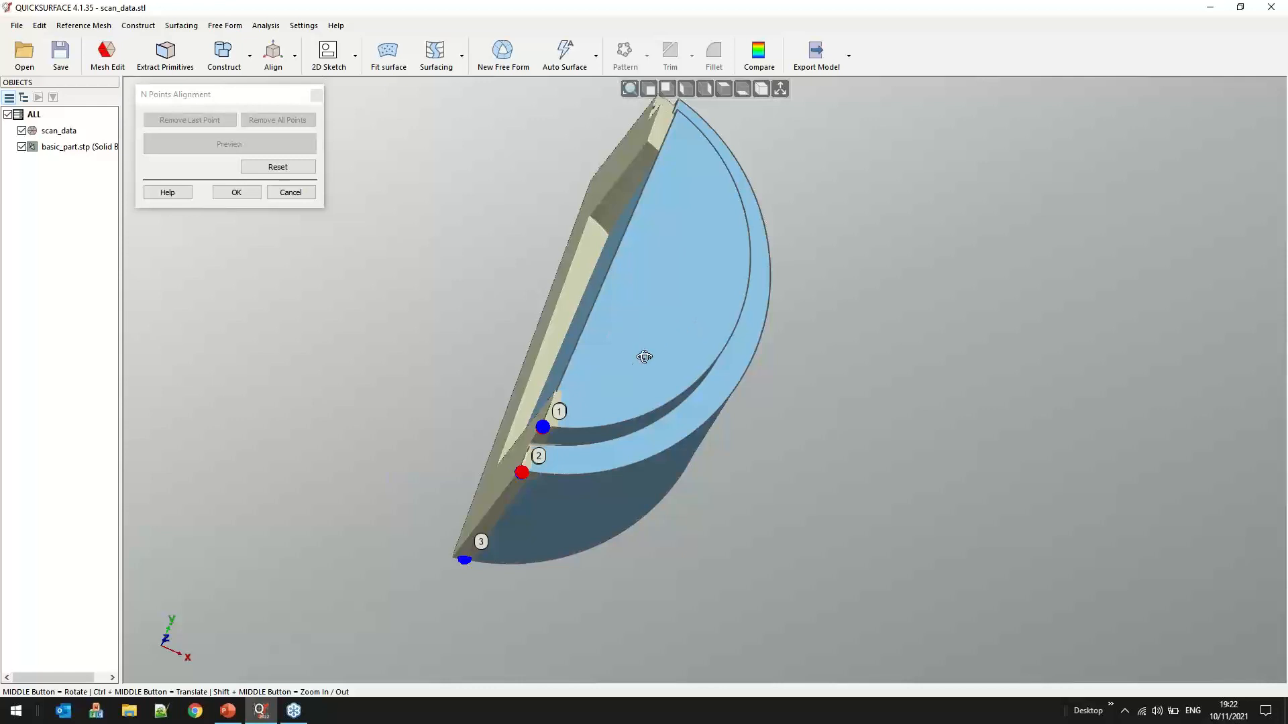
middle_drag(644, 356, 622, 422)
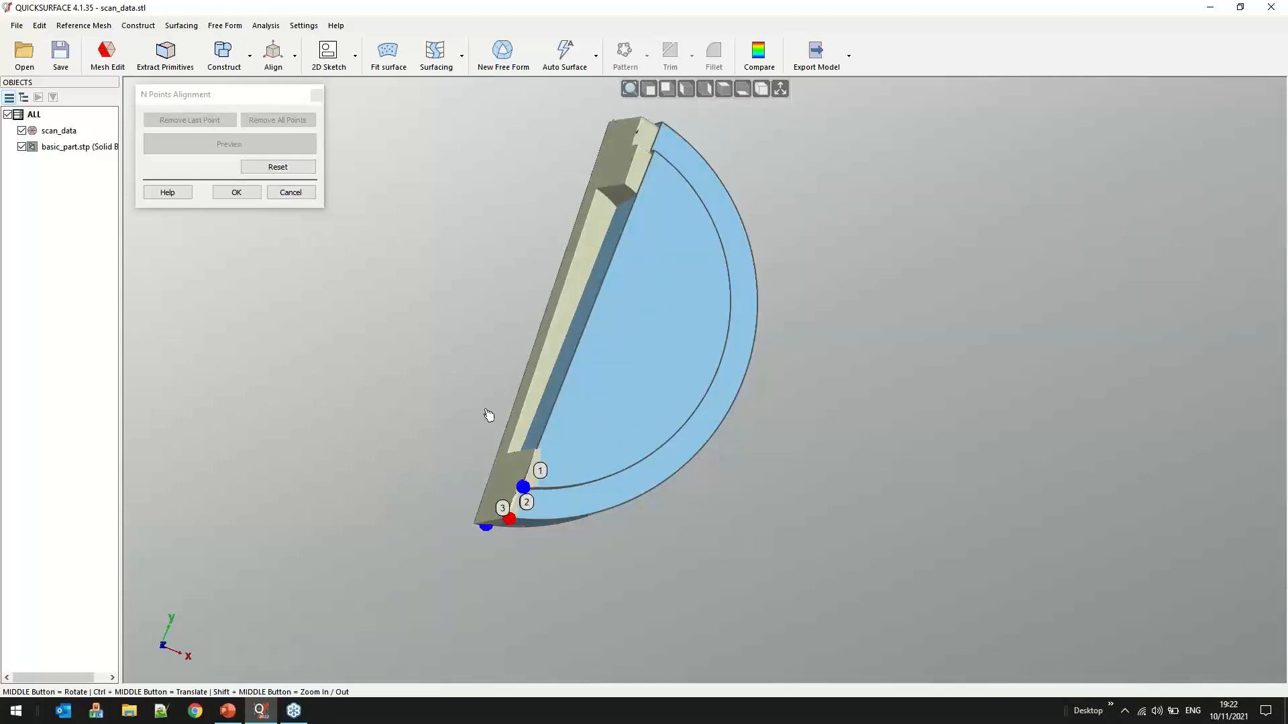
middle_drag(664, 454, 561, 477)
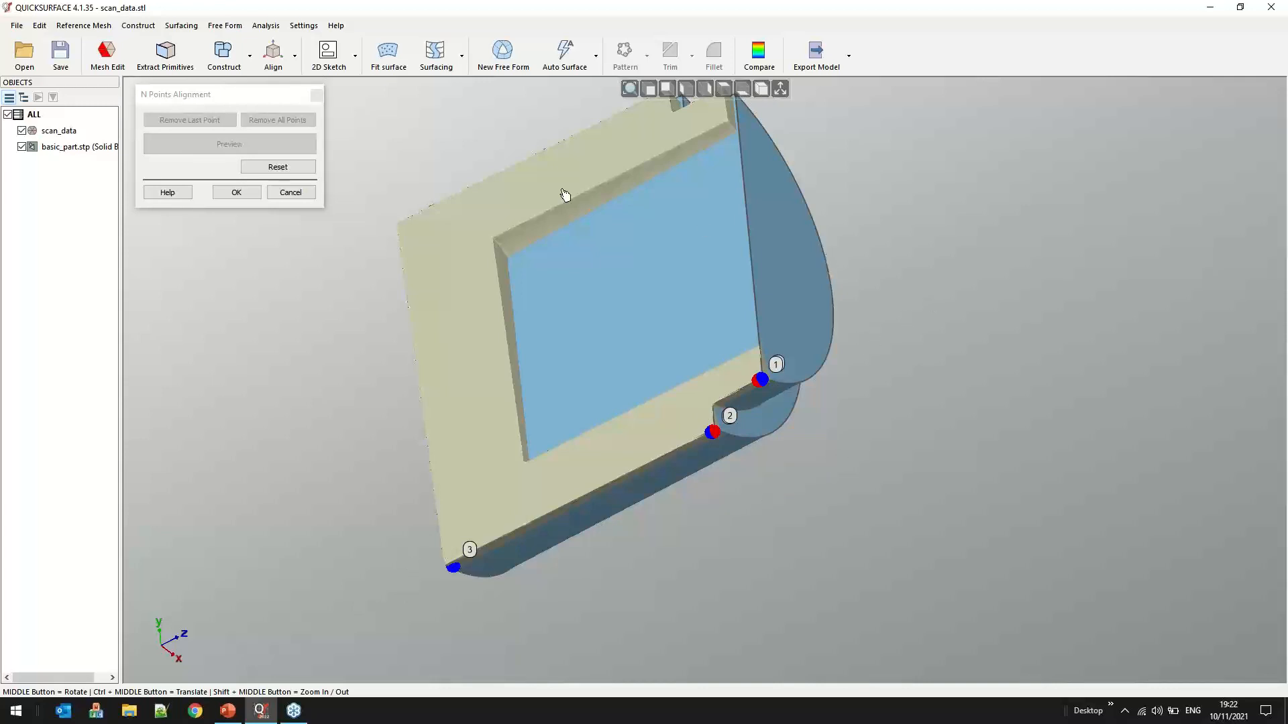
click(289, 168)
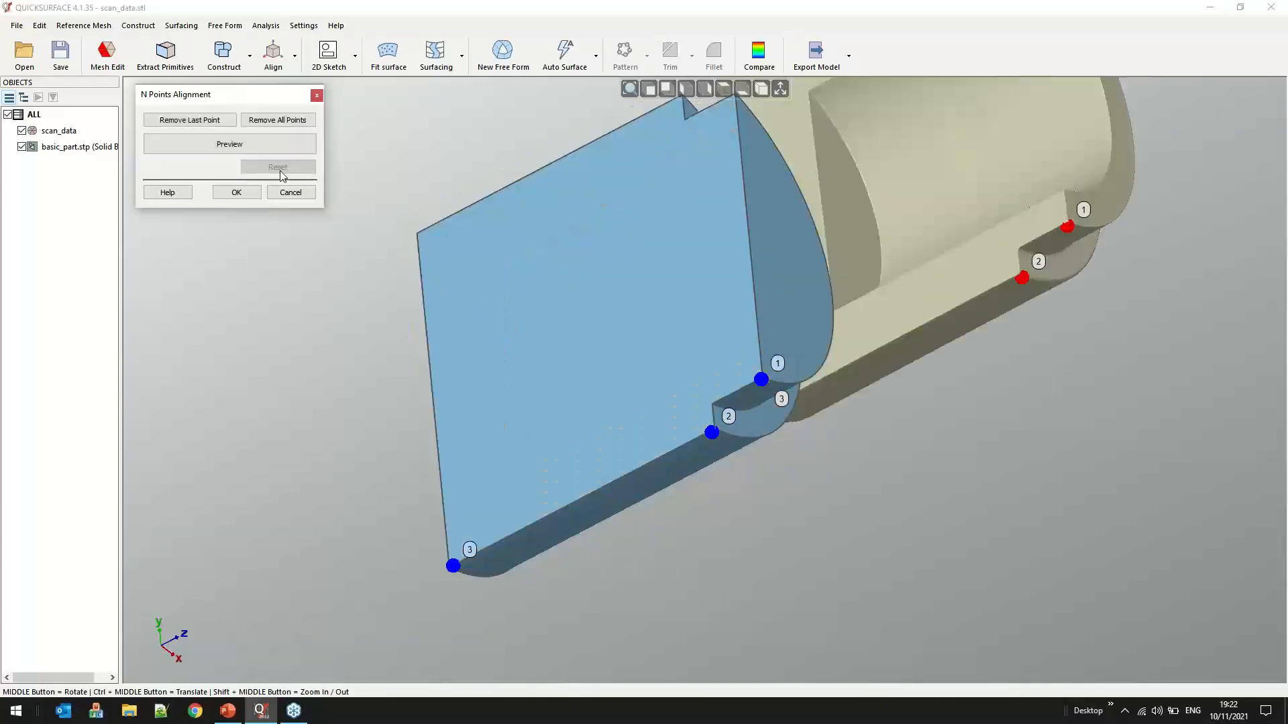
Pick three more matching corner pairs on the CAD model and scan, at the opposite ends of the shoulder, upper step and base
mouse_move(698, 449)
middle_down()
mouse_move(514, 303)
mouse_move(458, 290)
middle_up()
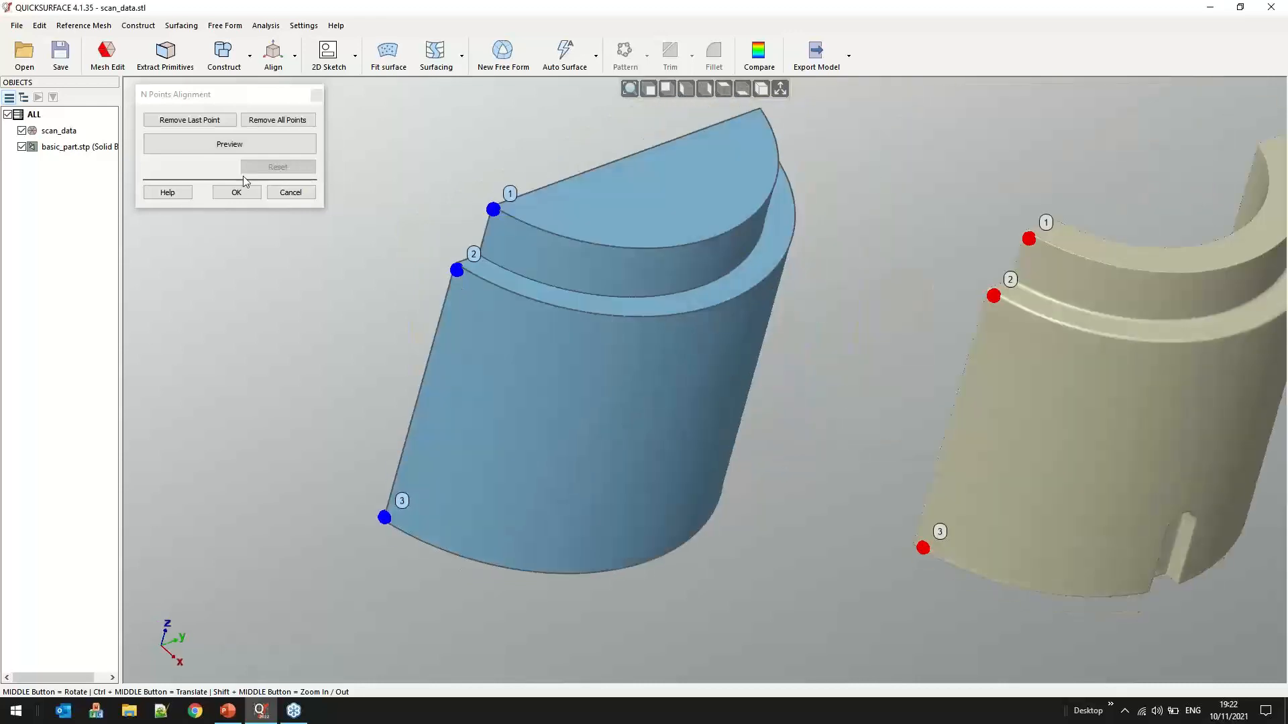
scroll(670, 311, down, 3)
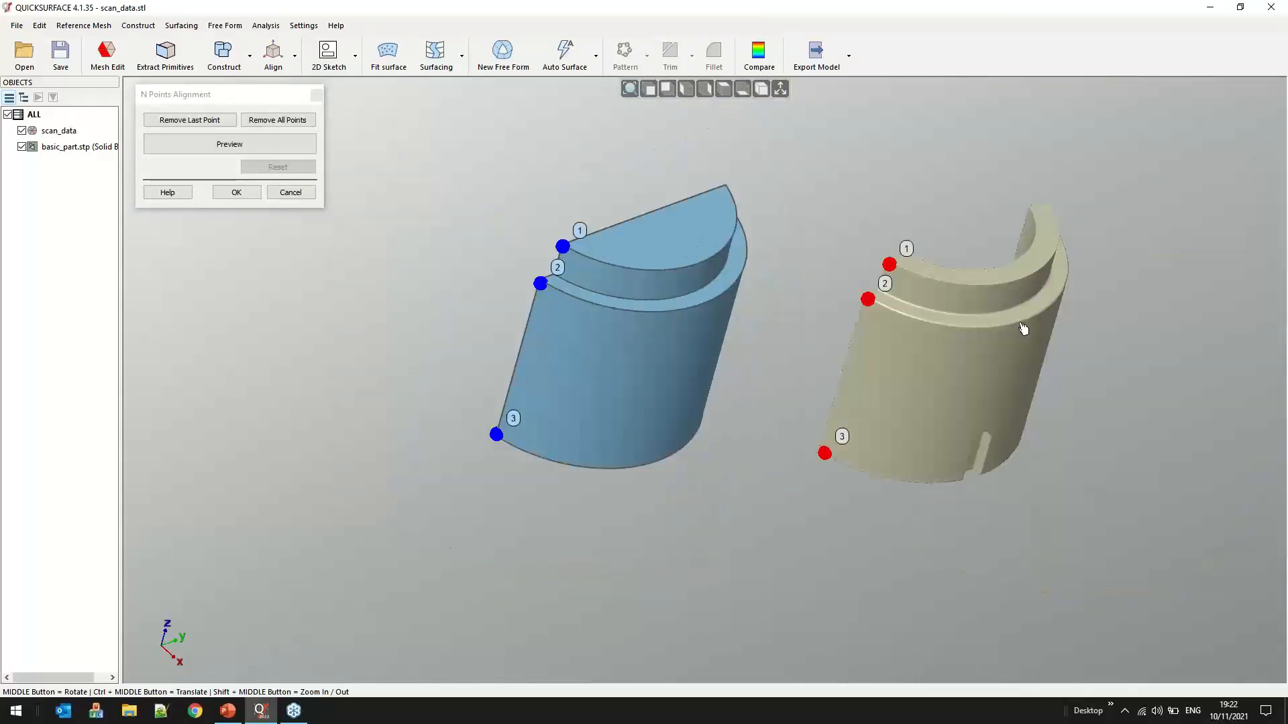
middle_drag(690, 456, 784, 329)
scroll(798, 202, up, 3)
click(792, 229)
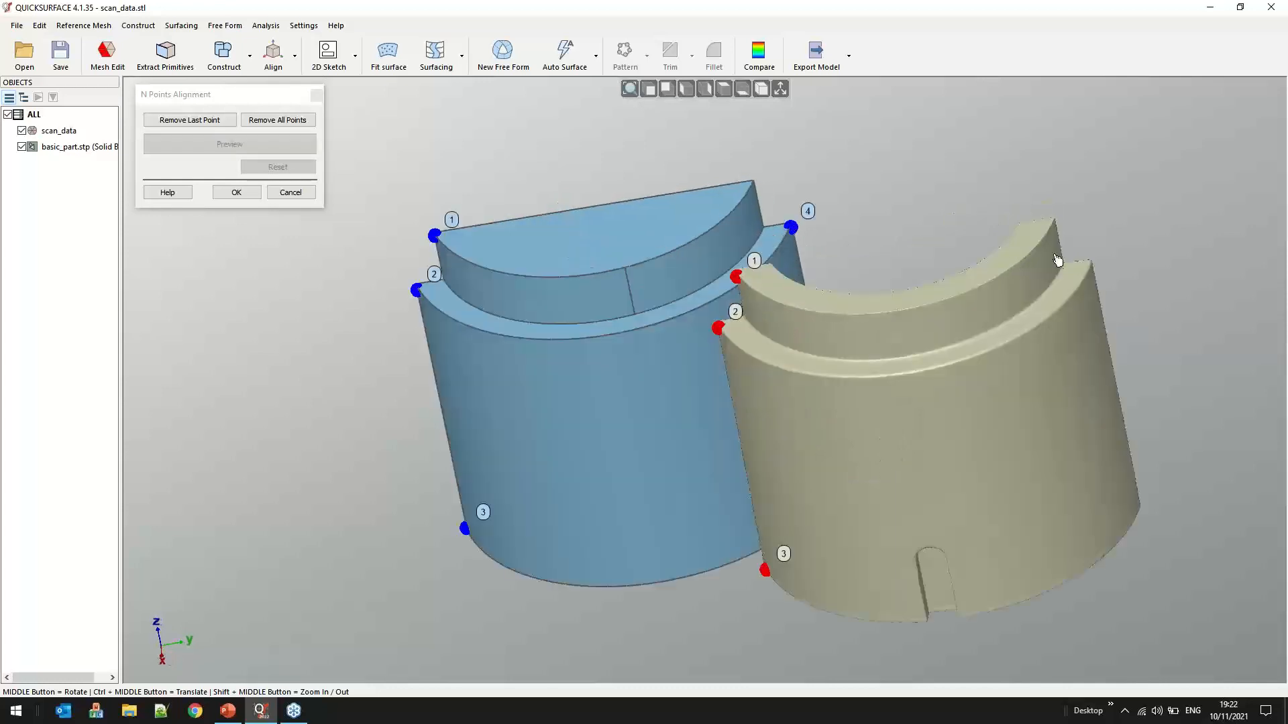
click(1090, 265)
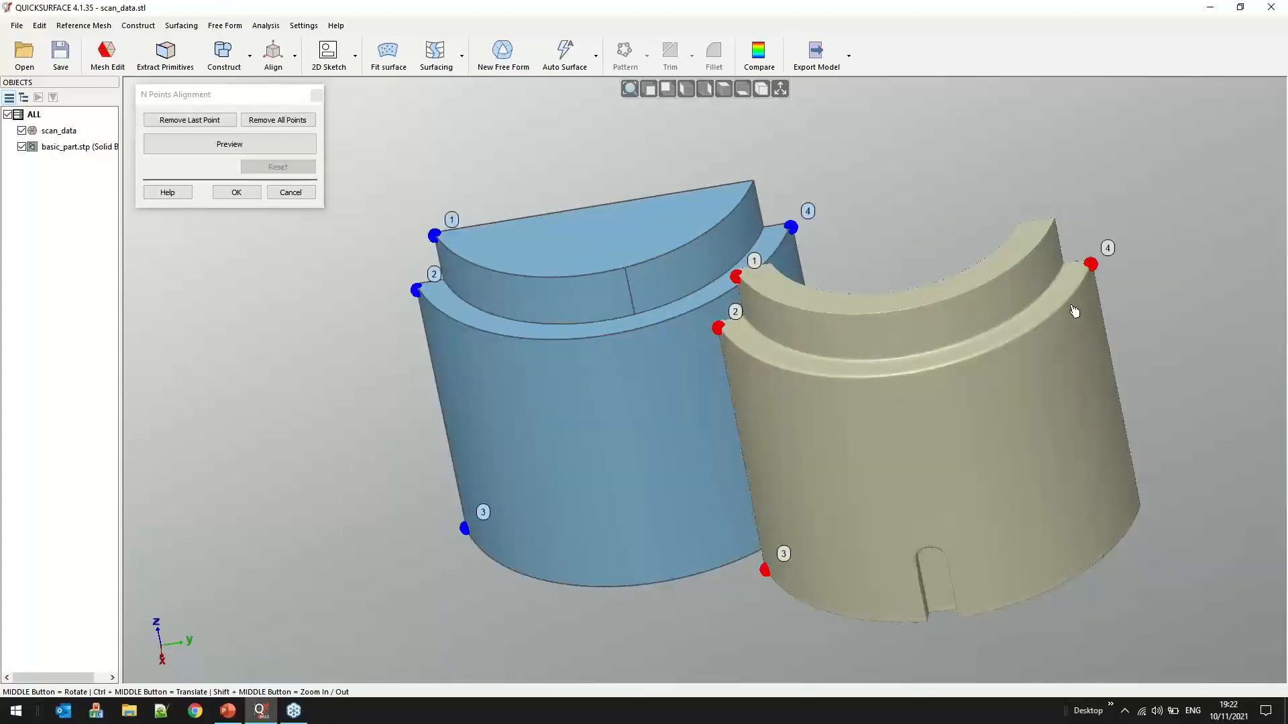
click(754, 182)
click(1050, 221)
click(1140, 504)
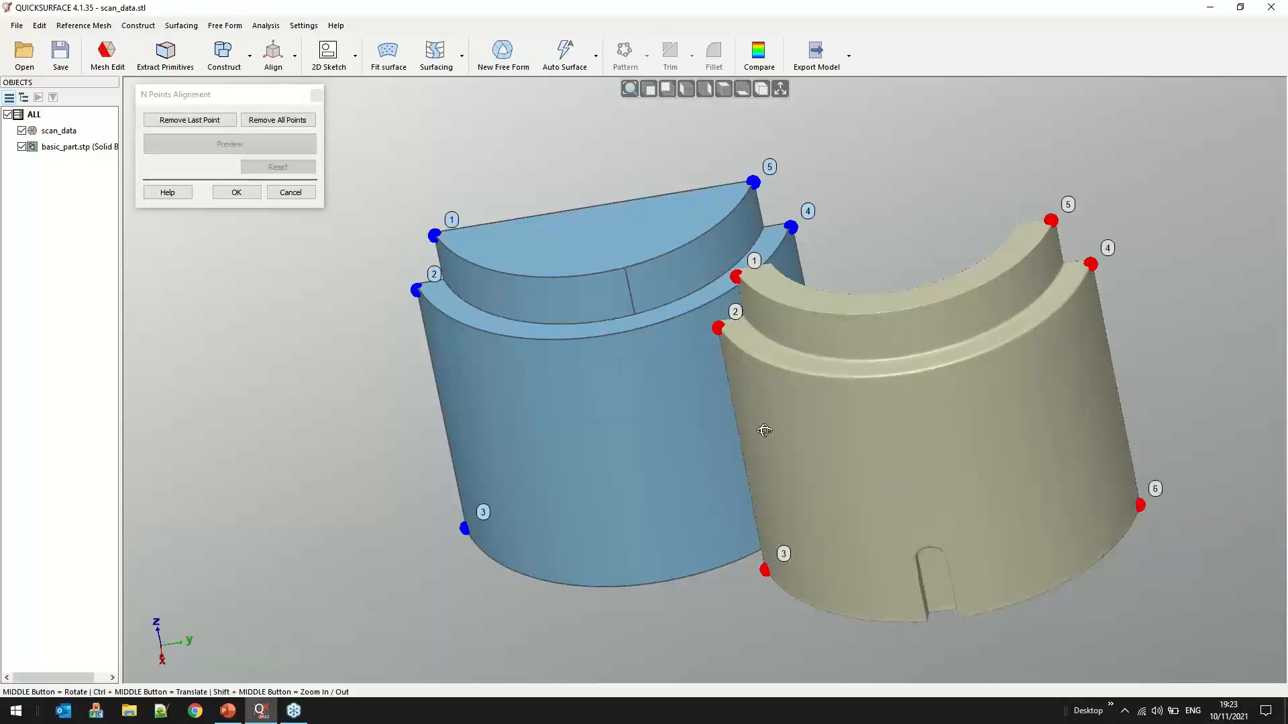
middle_drag(817, 293, 906, 376)
click(942, 238)
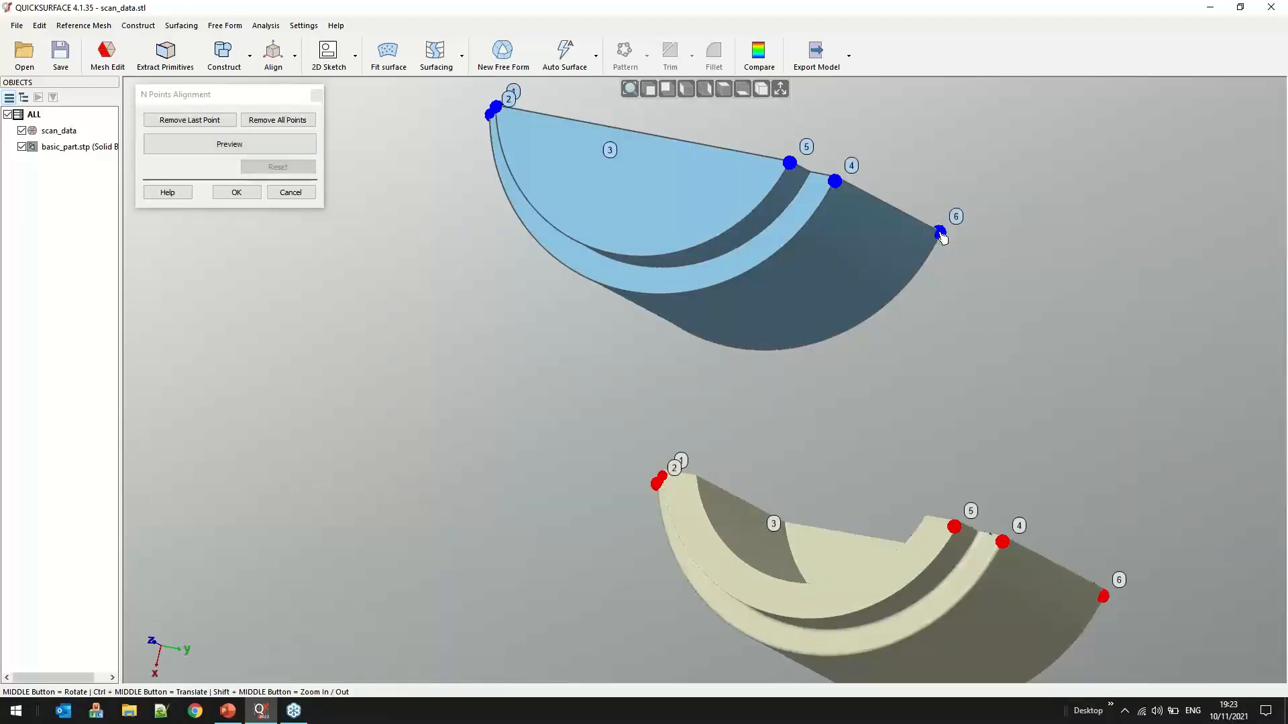
Preview the alignment with all six point pairs, check the overlap up close, and accept it
middle_drag(755, 243, 892, 487)
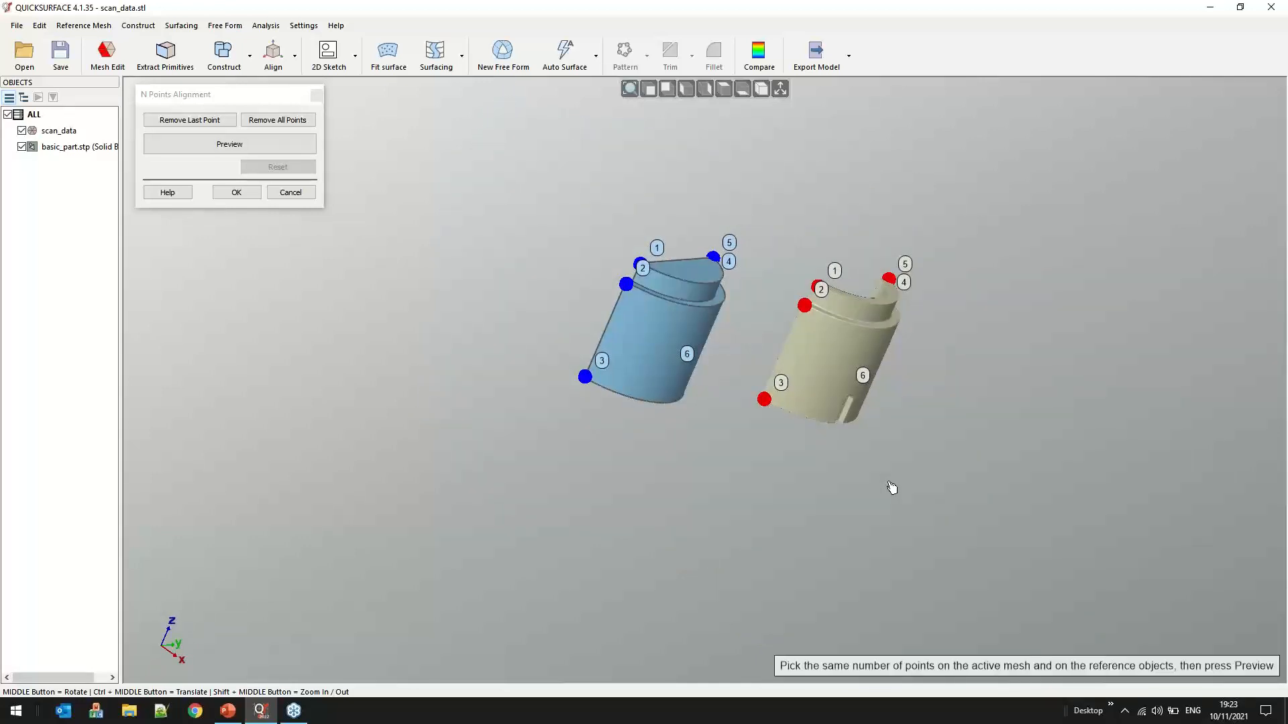
middle_drag(799, 431, 724, 409)
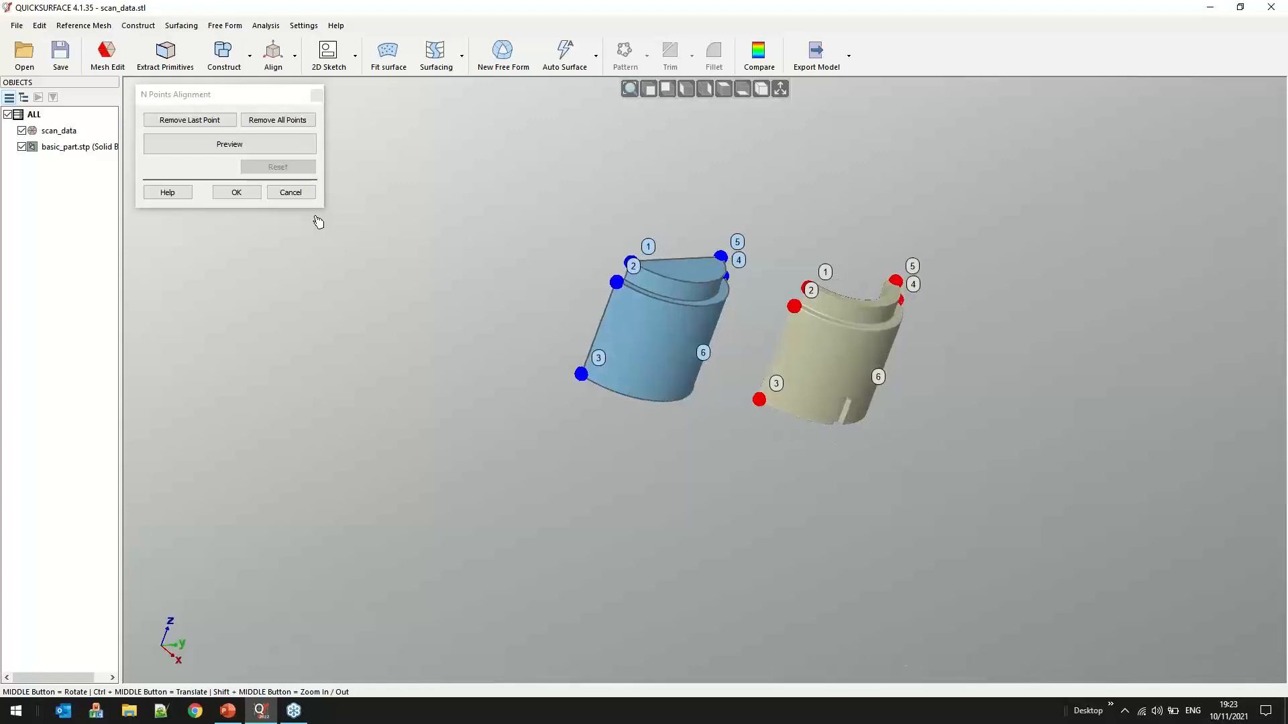
click(232, 143)
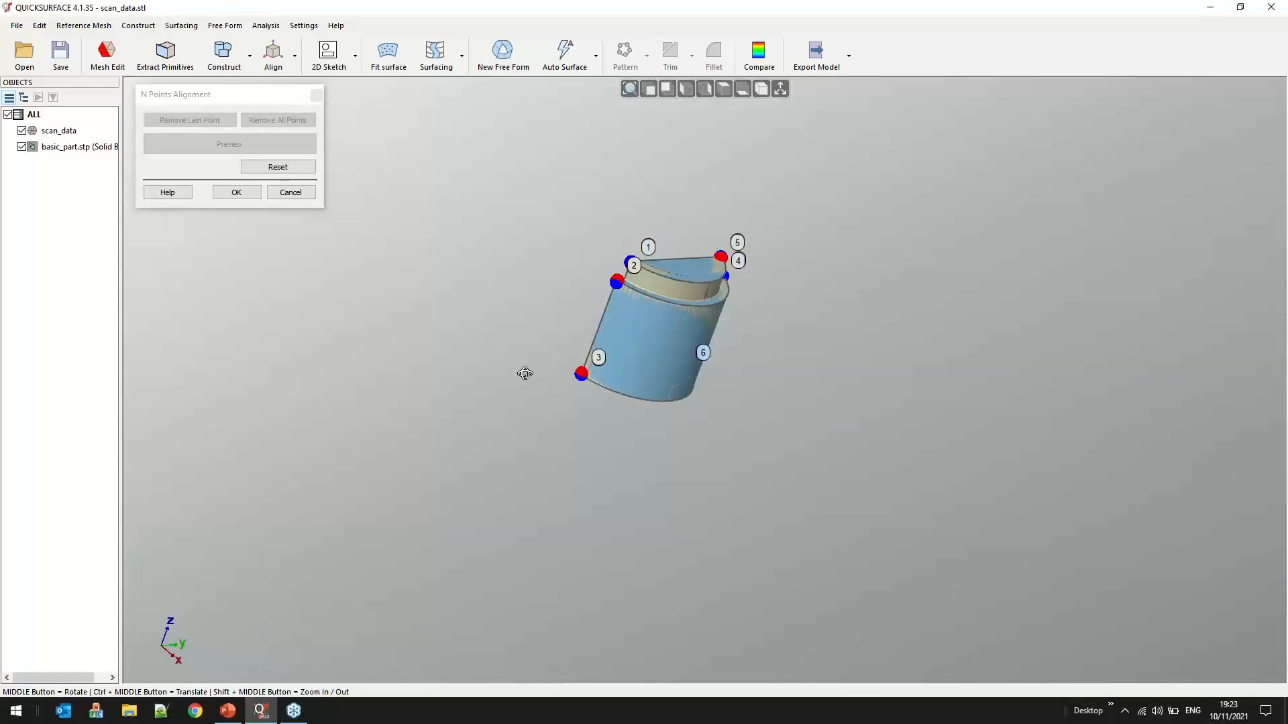
middle_drag(526, 374, 669, 427)
scroll(669, 427, up, 5)
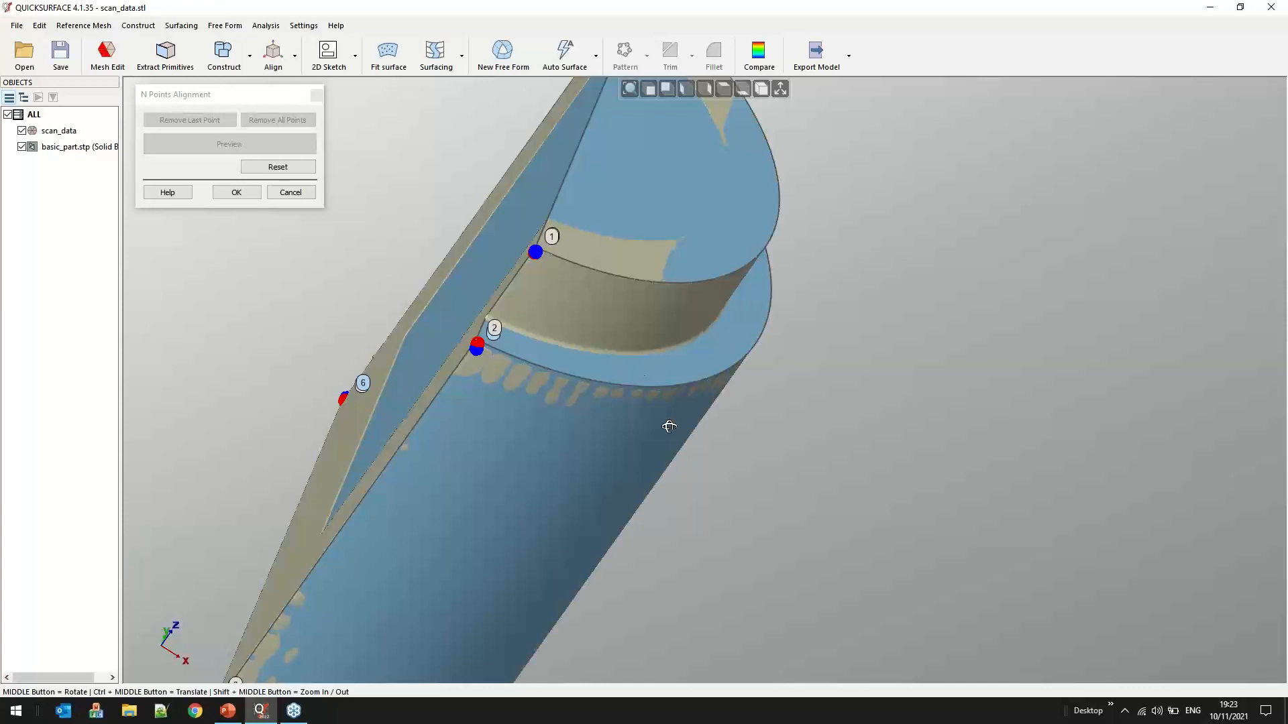
scroll(669, 427, down, 5)
click(236, 192)
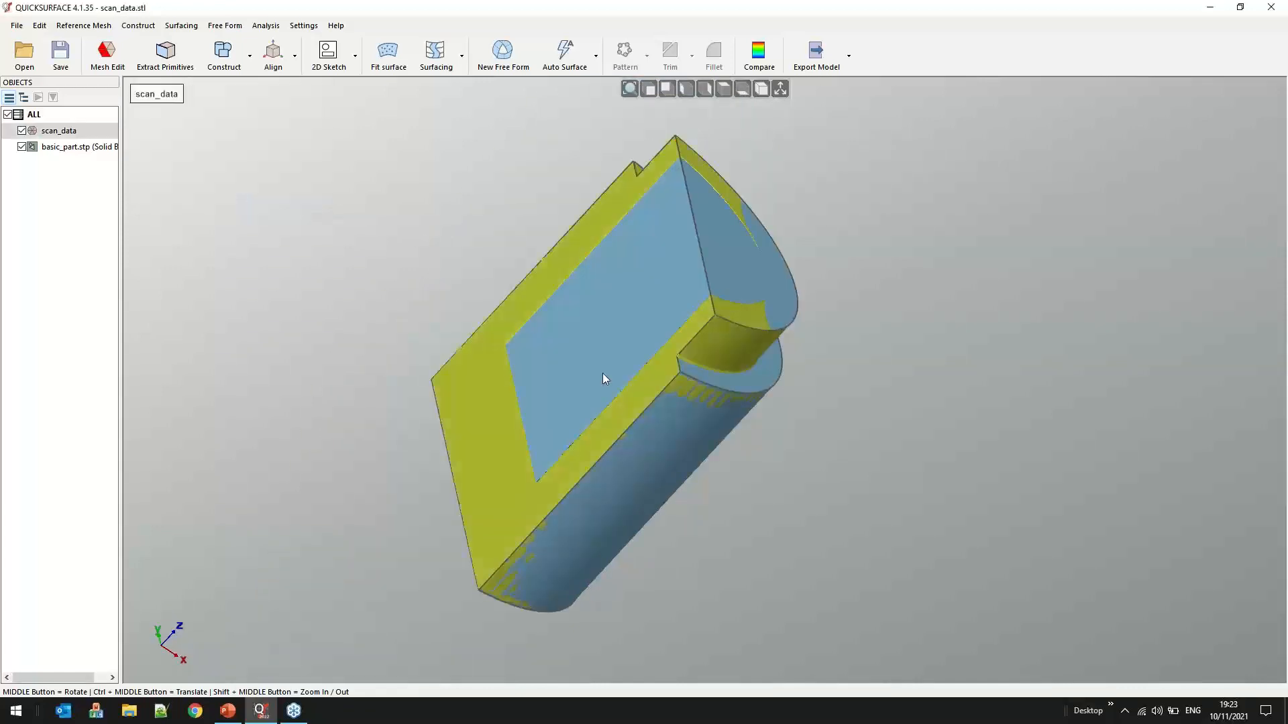
Compare the aligned scan with the CAD model to surface at 0.05 mm tolerance, examine the deviation colours, and close the comparison
click(757, 60)
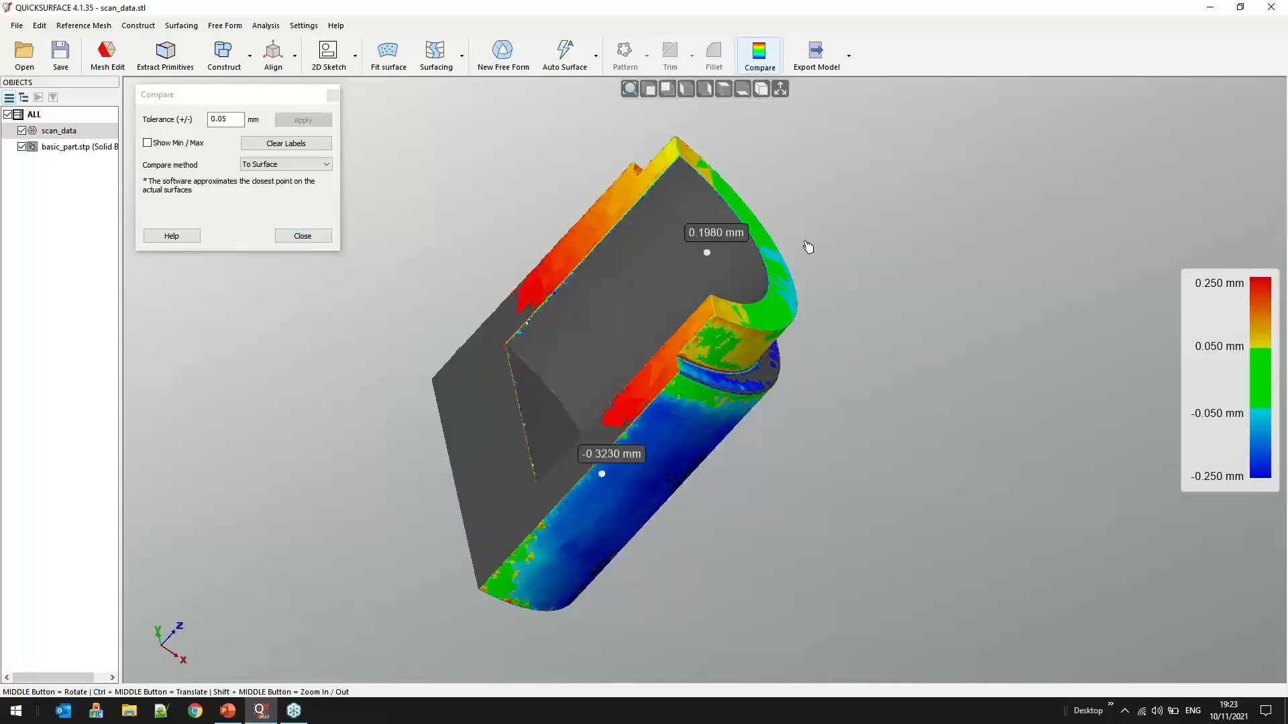
middle_drag(642, 484, 642, 485)
click(318, 235)
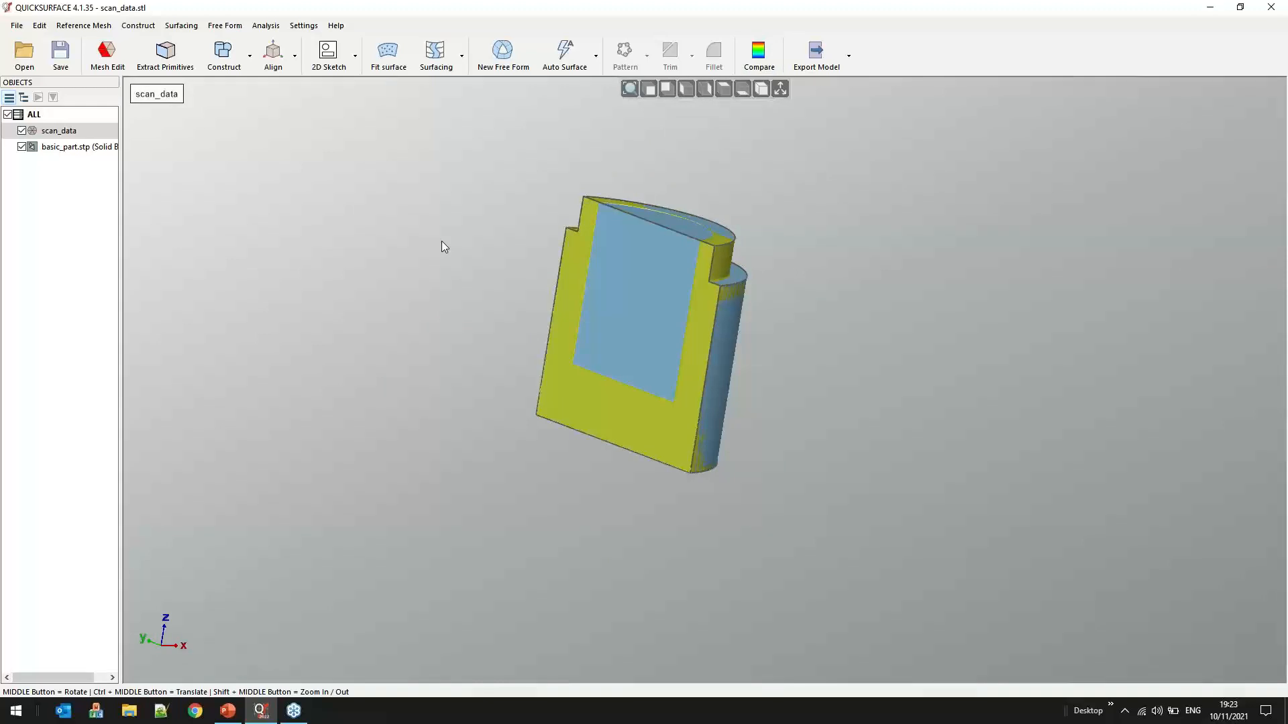
click(285, 71)
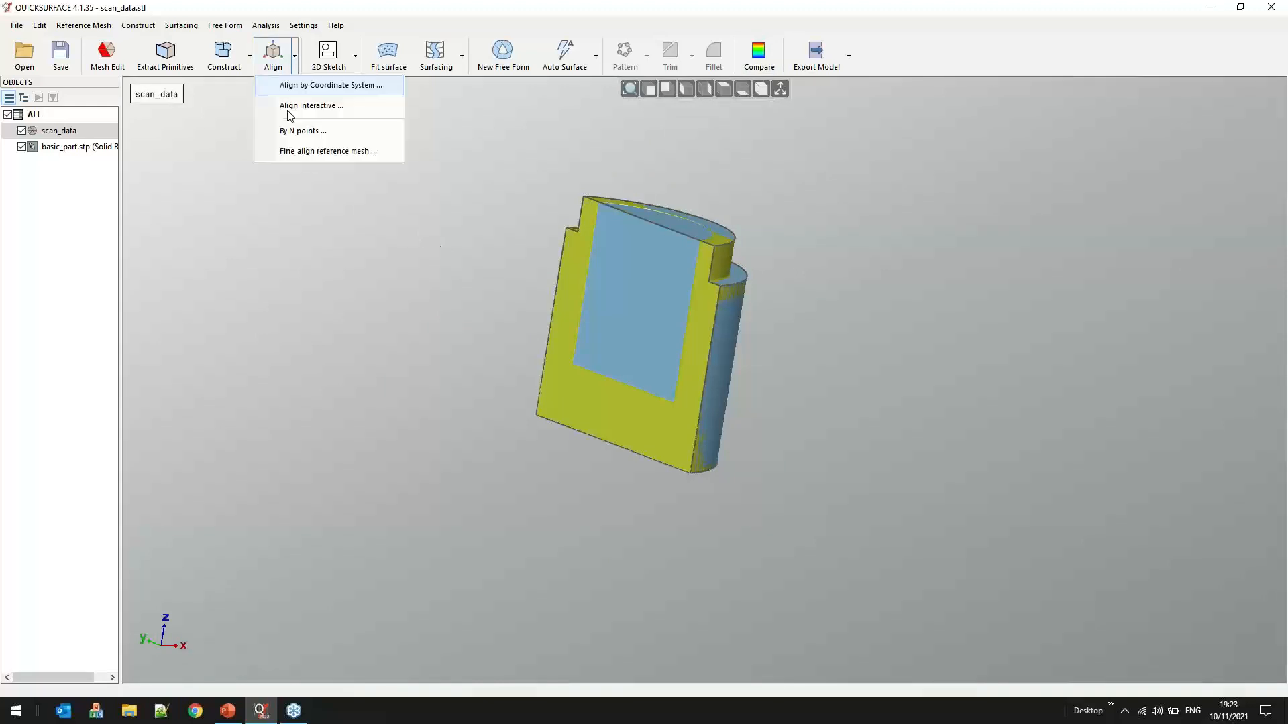
click(310, 151)
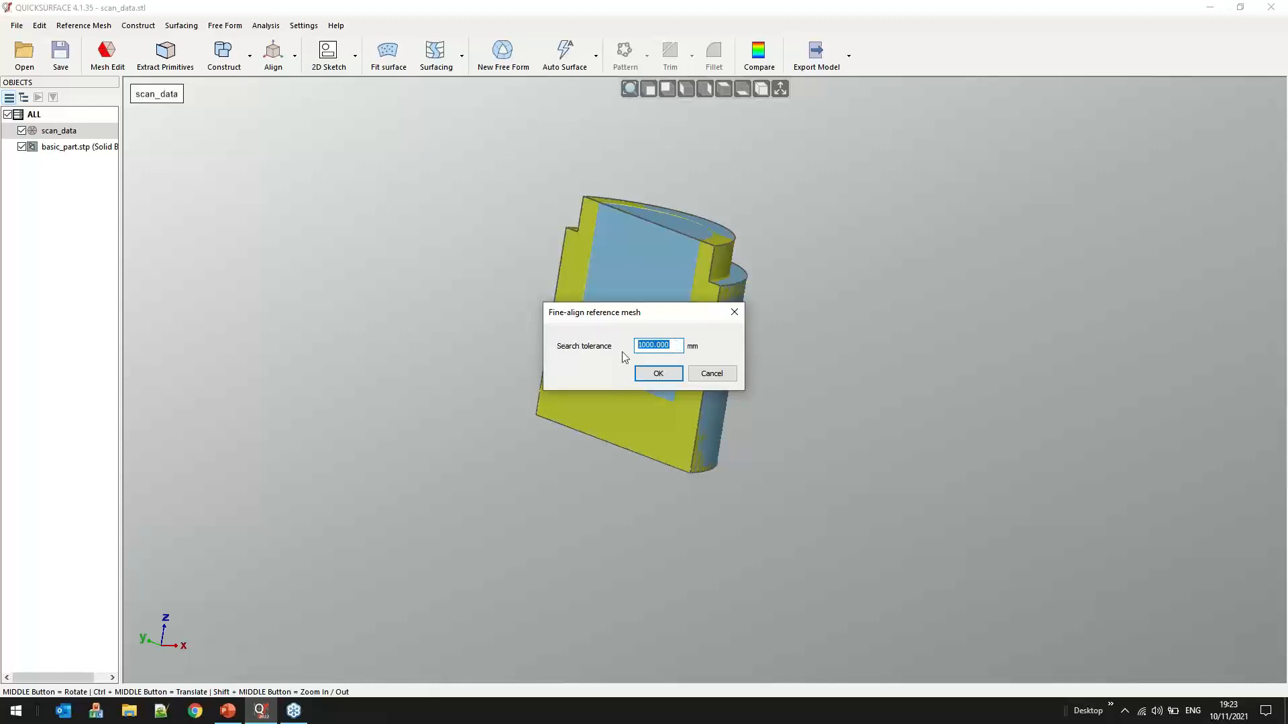
click(721, 380)
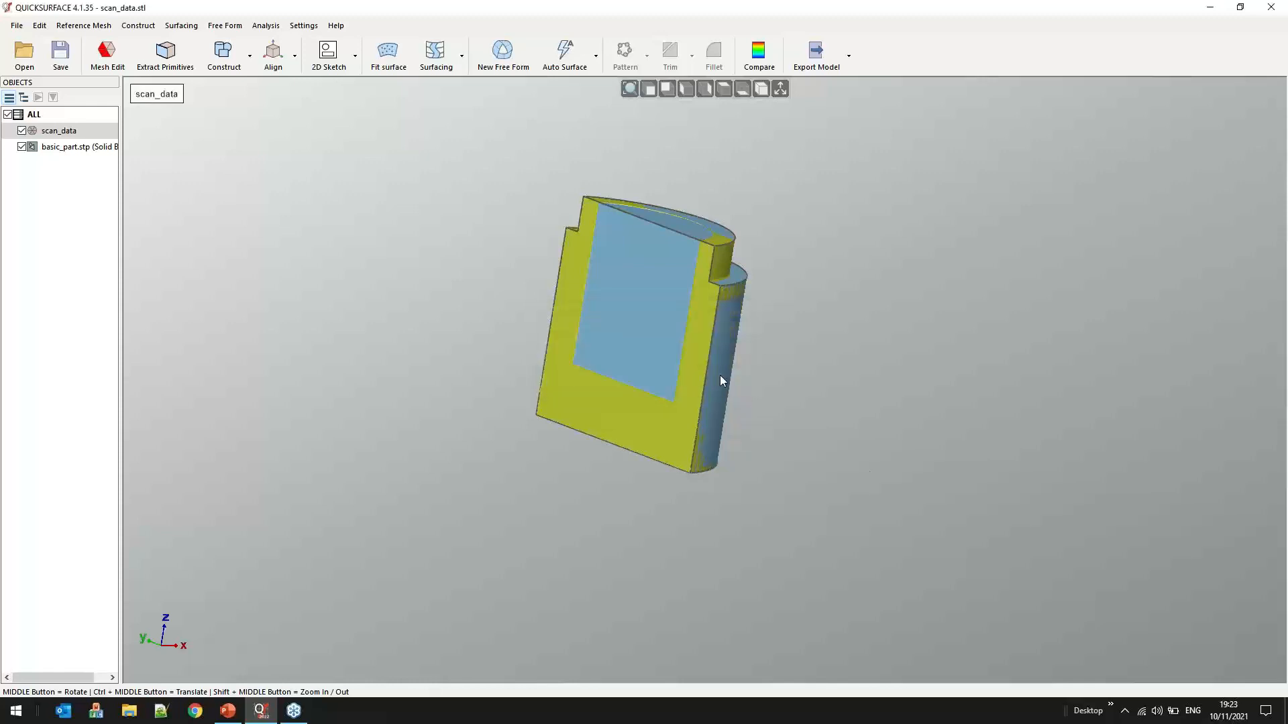
Create a section sketch parallel to the CAD model's bottom face at about -15 mm offset and inspect the scan contour around the slot
middle_drag(798, 403, 787, 308)
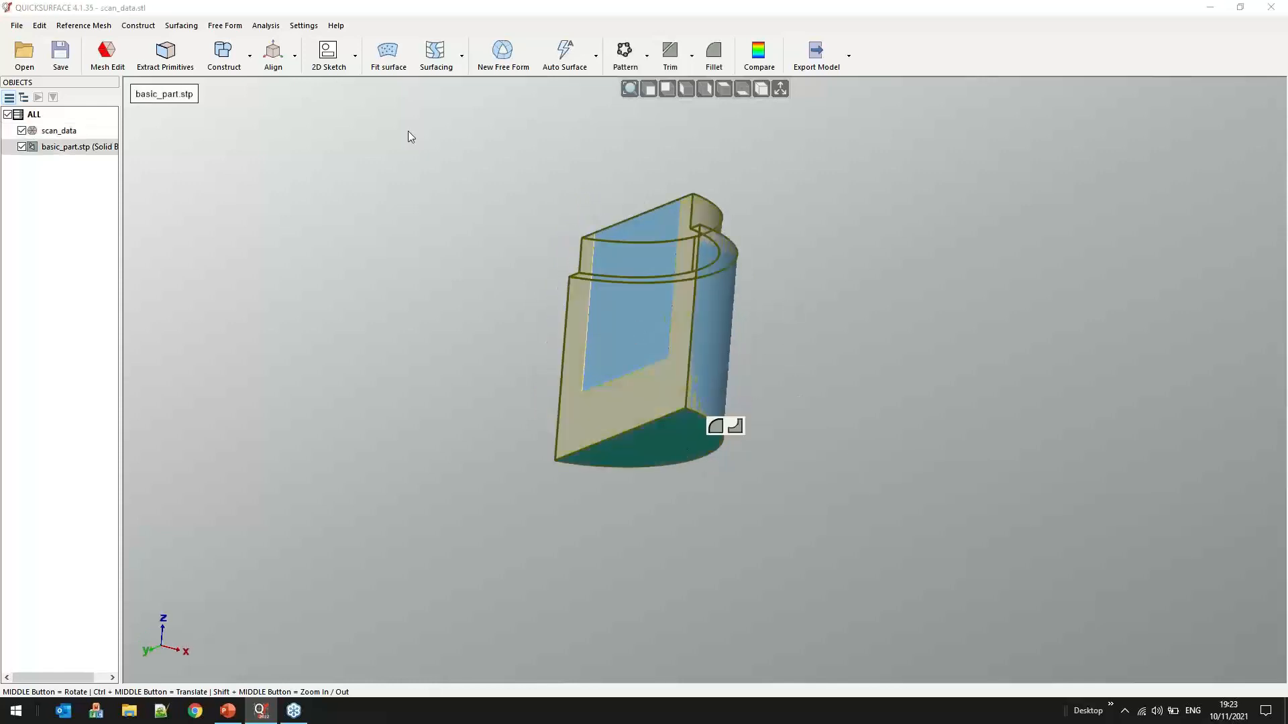
click(328, 54)
mouse_move(704, 397)
mouse_down()
mouse_move(709, 385)
mouse_move(702, 398)
mouse_up()
middle_drag(634, 332, 563, 417)
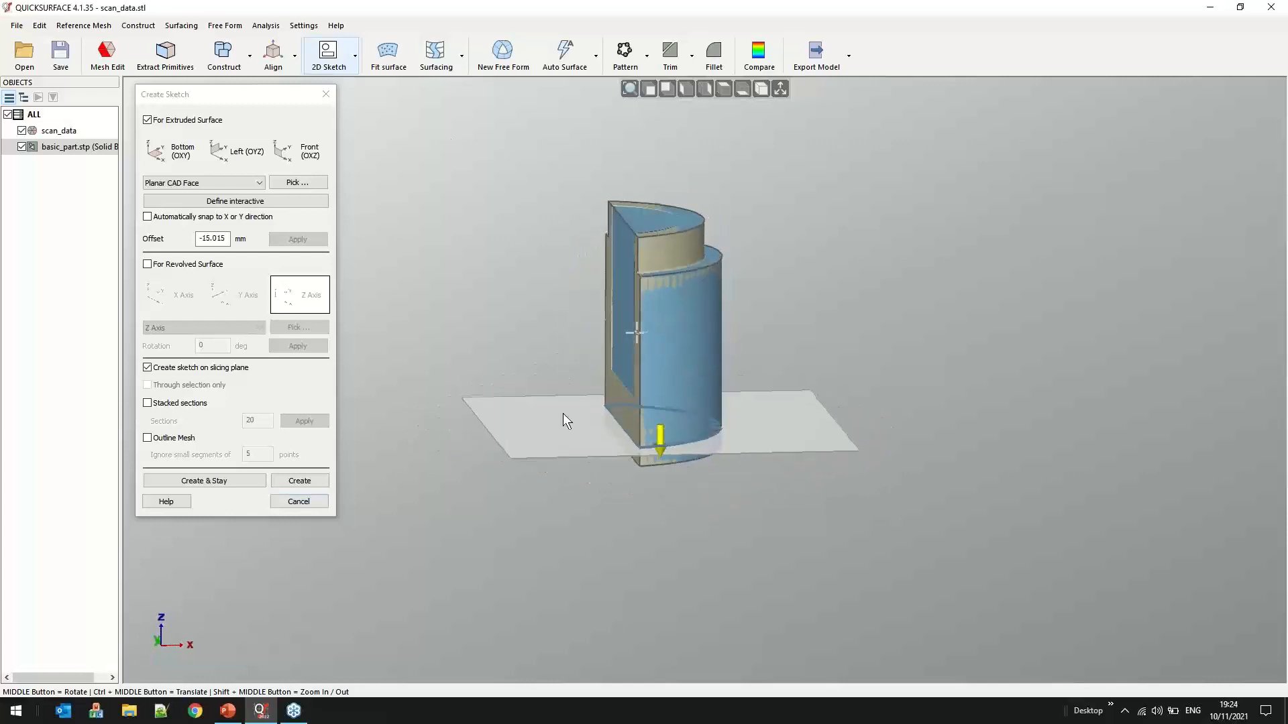
scroll(687, 436, up, 4)
click(299, 482)
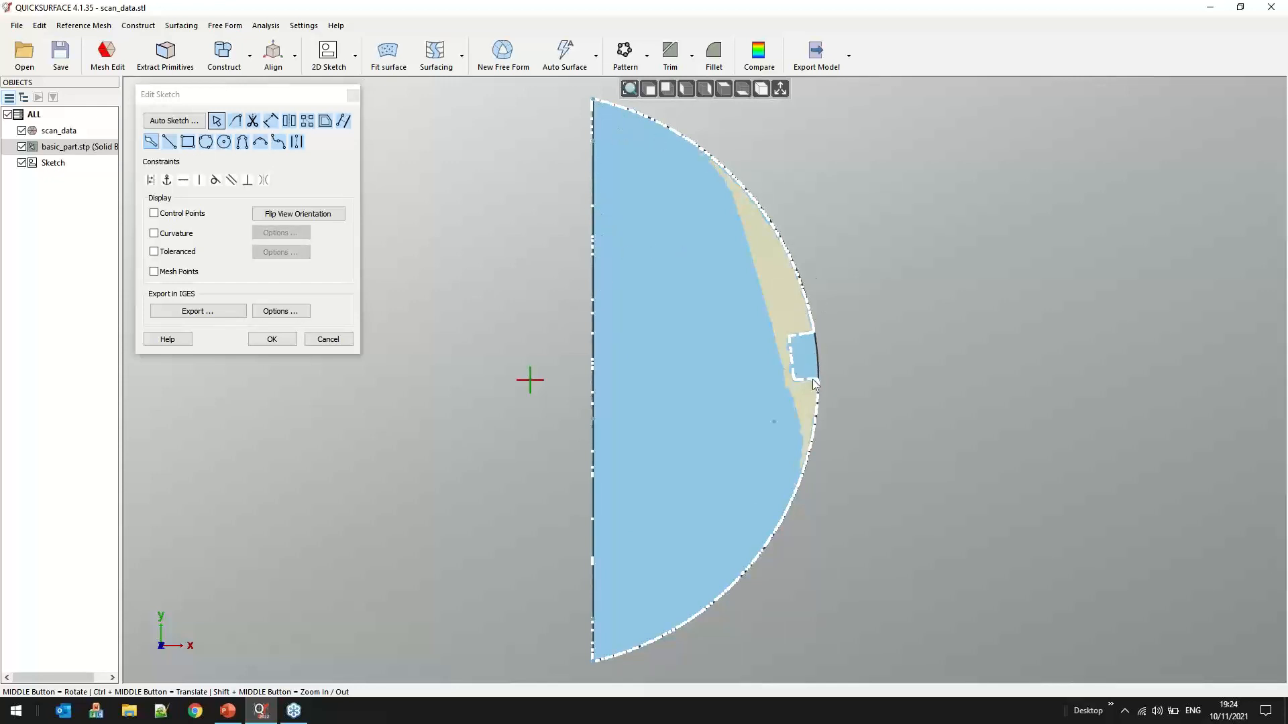
scroll(824, 379, up, 2)
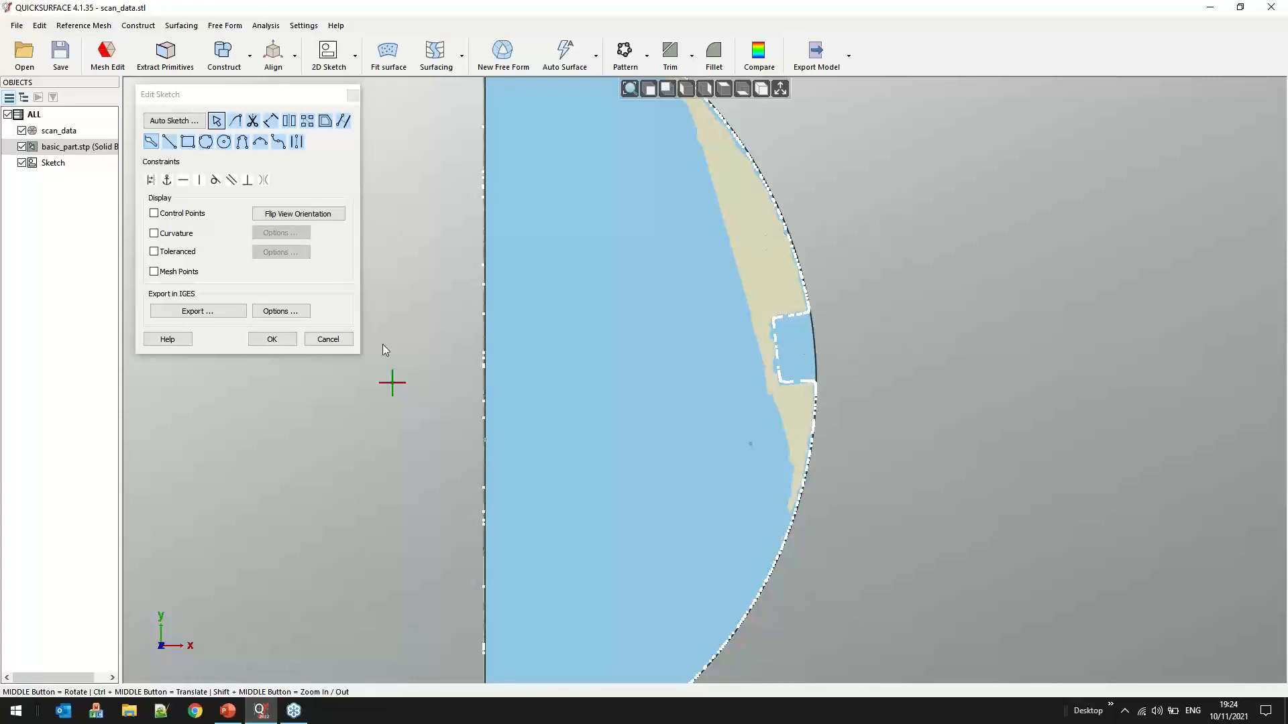
click(336, 342)
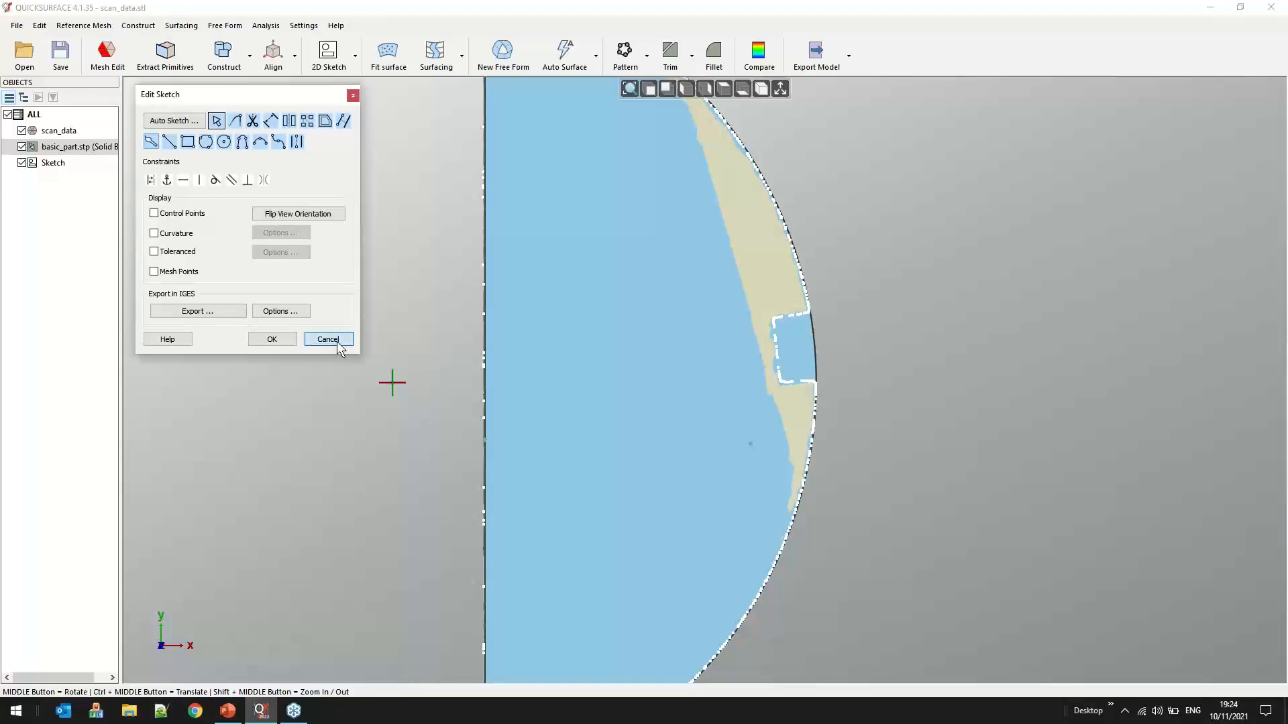
Delete the section sketch near the base of the part
scroll(726, 403, down, 3)
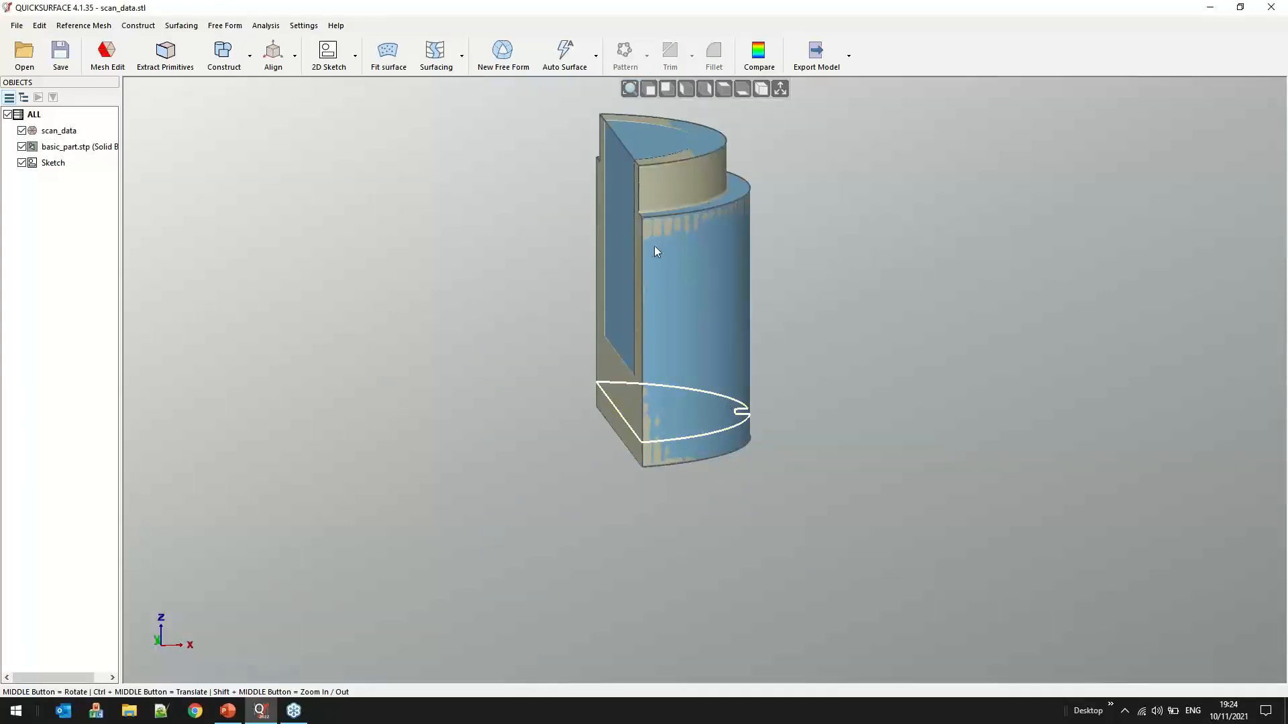
right_click(42, 163)
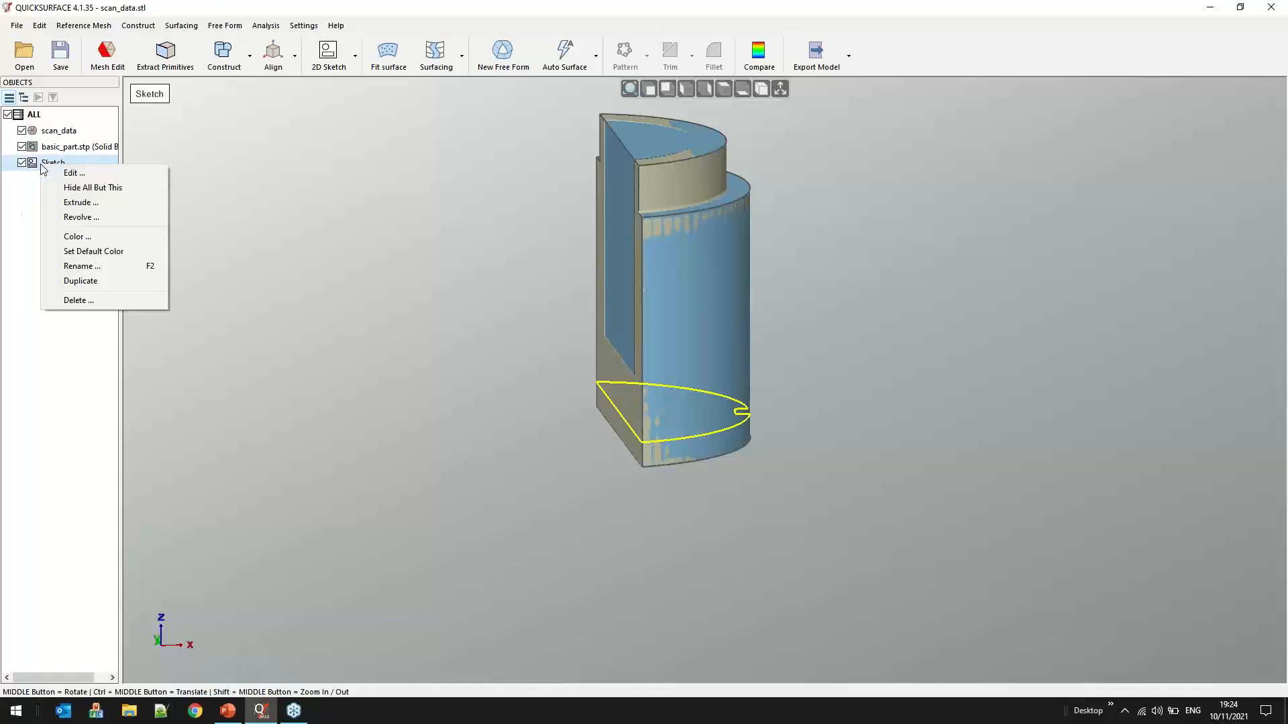
click(90, 302)
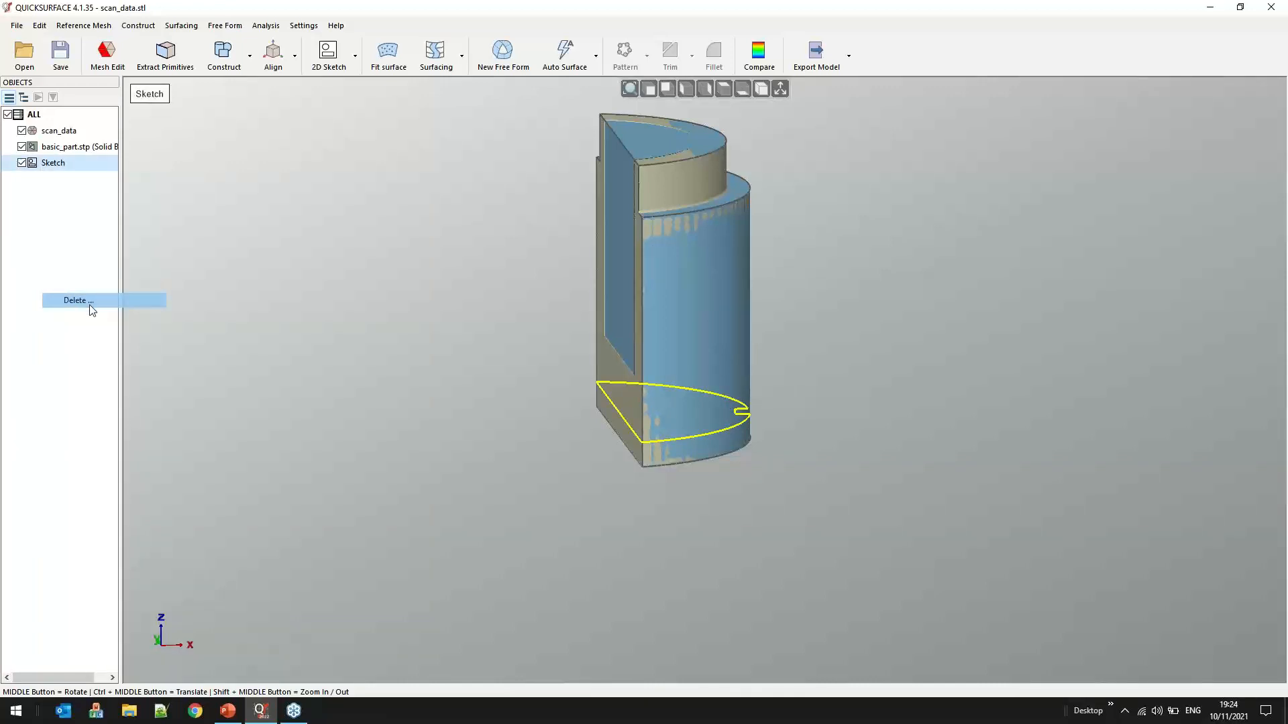
click(652, 379)
Fine-align the reference mesh to the CAD model with a search tolerance of 0.5 mm
click(294, 56)
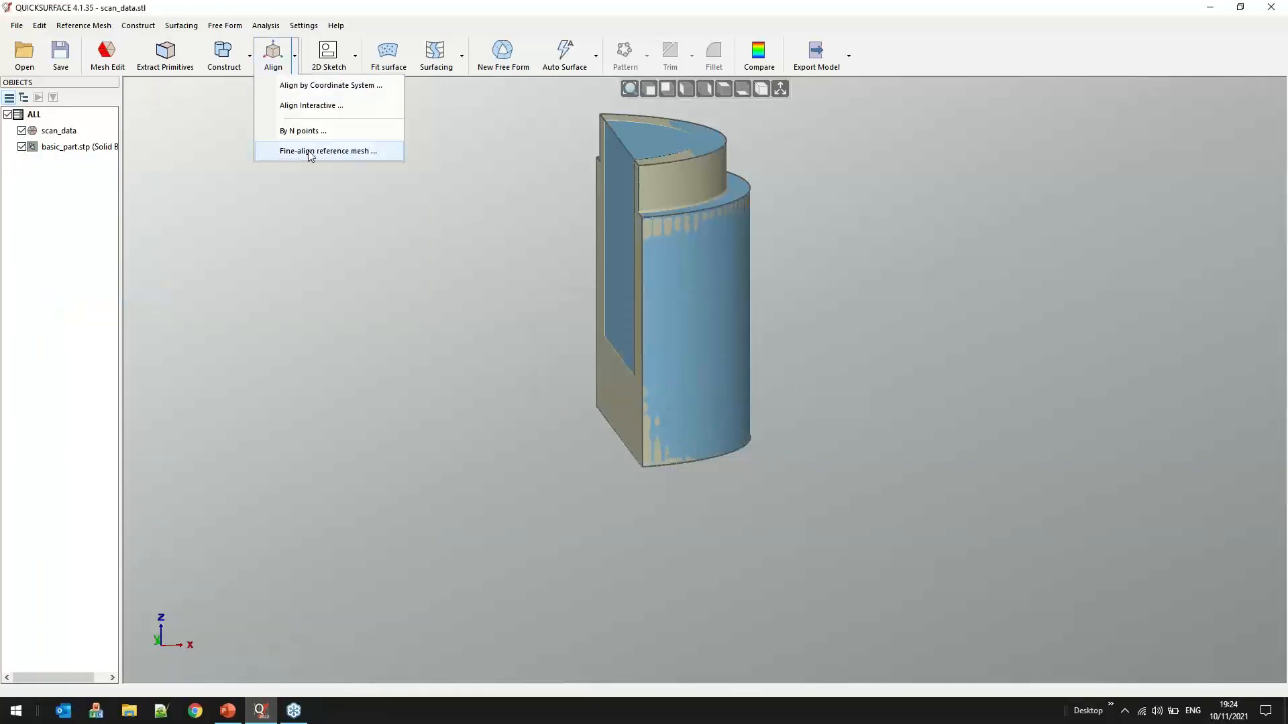
click(309, 152)
text(0.5)
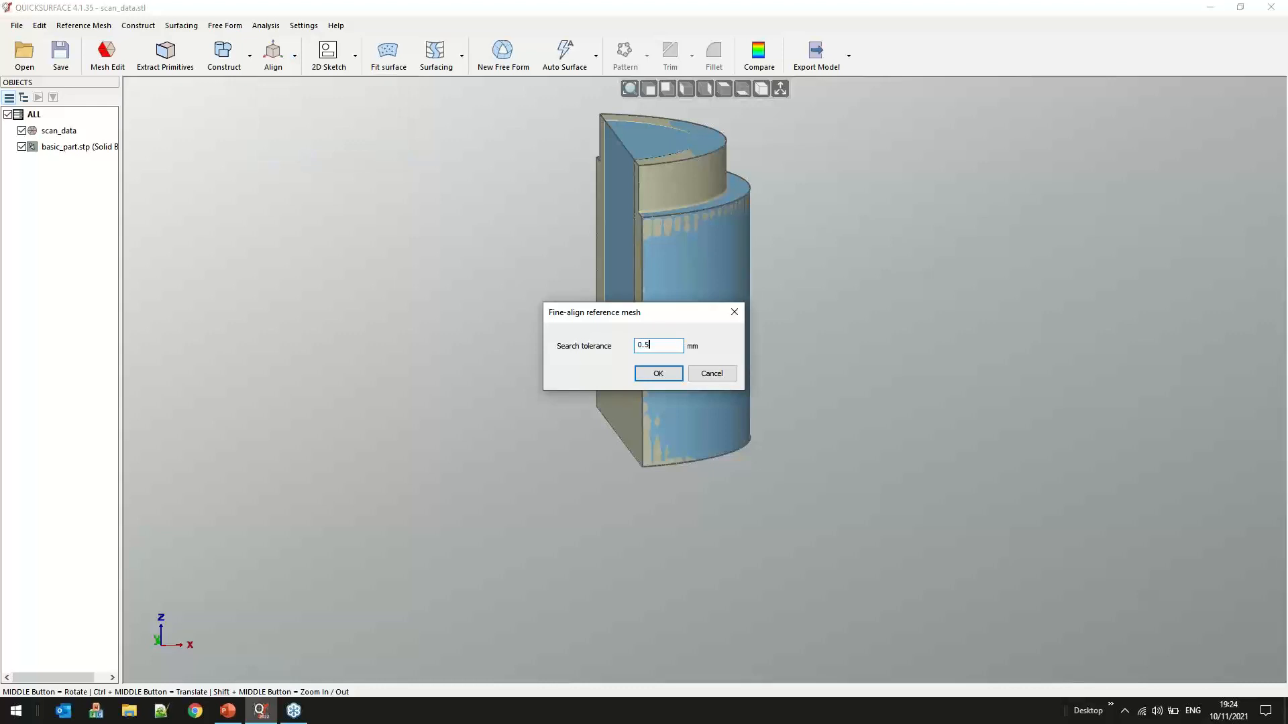
click(659, 373)
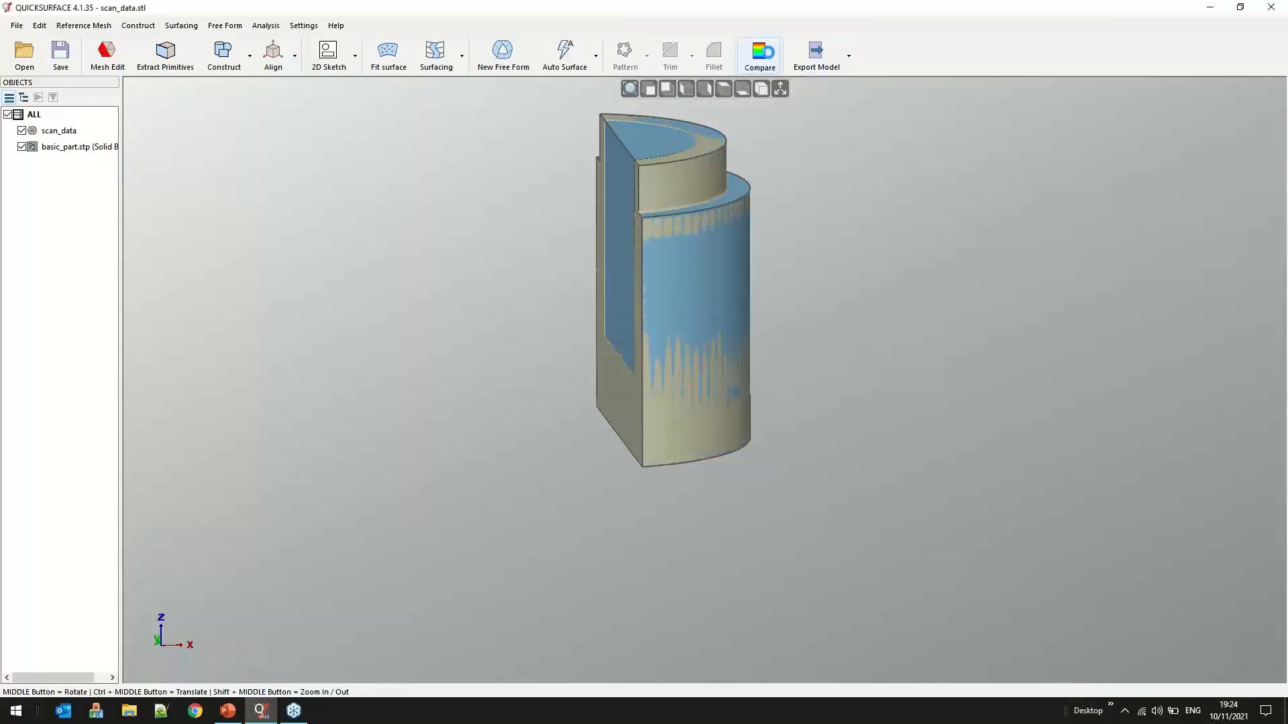
Compare the fine-aligned scan with the CAD model and examine the deviations on the flat face, pocket and cylindrical side
click(759, 55)
middle_drag(597, 389, 669, 329)
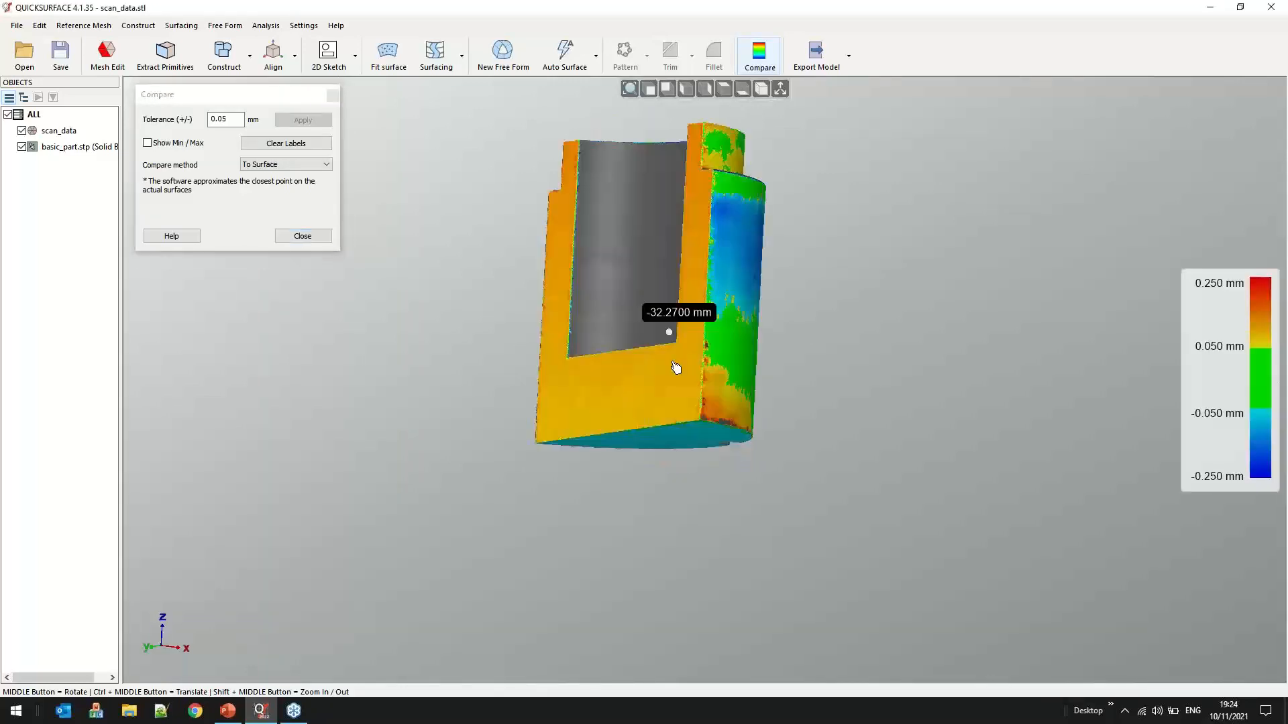
middle_drag(690, 371, 607, 322)
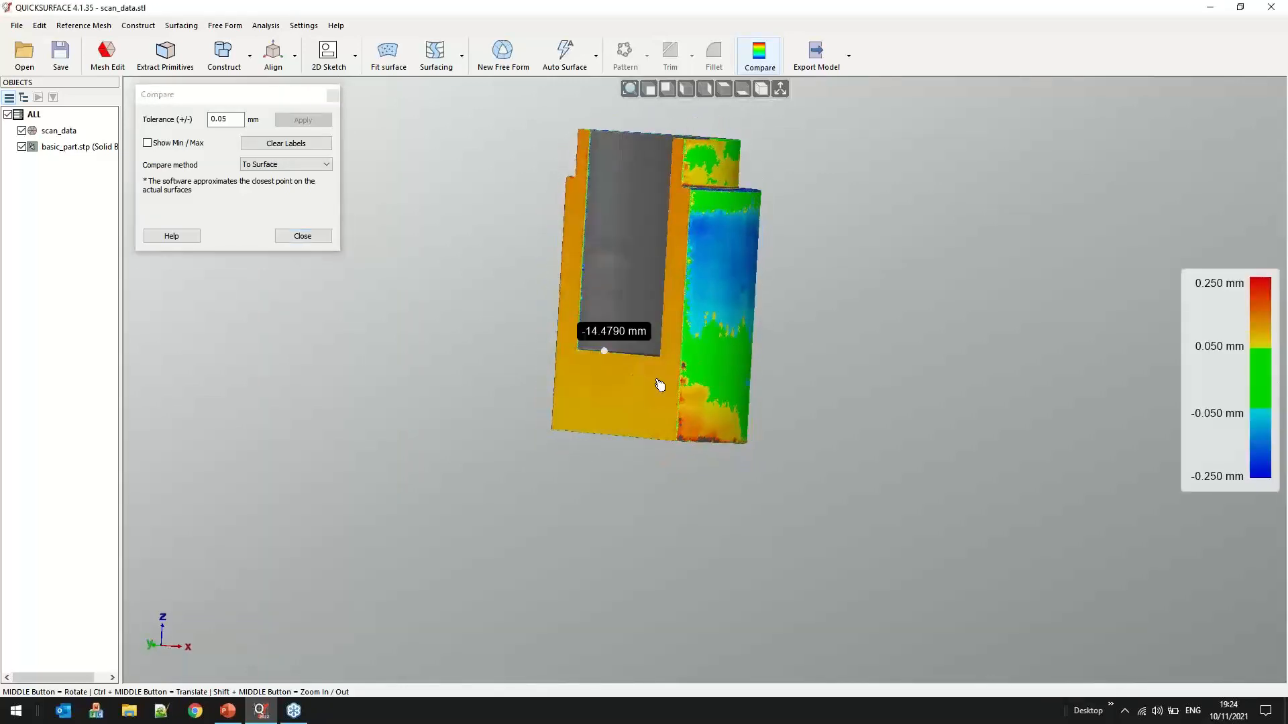
scroll(642, 185, up, 2)
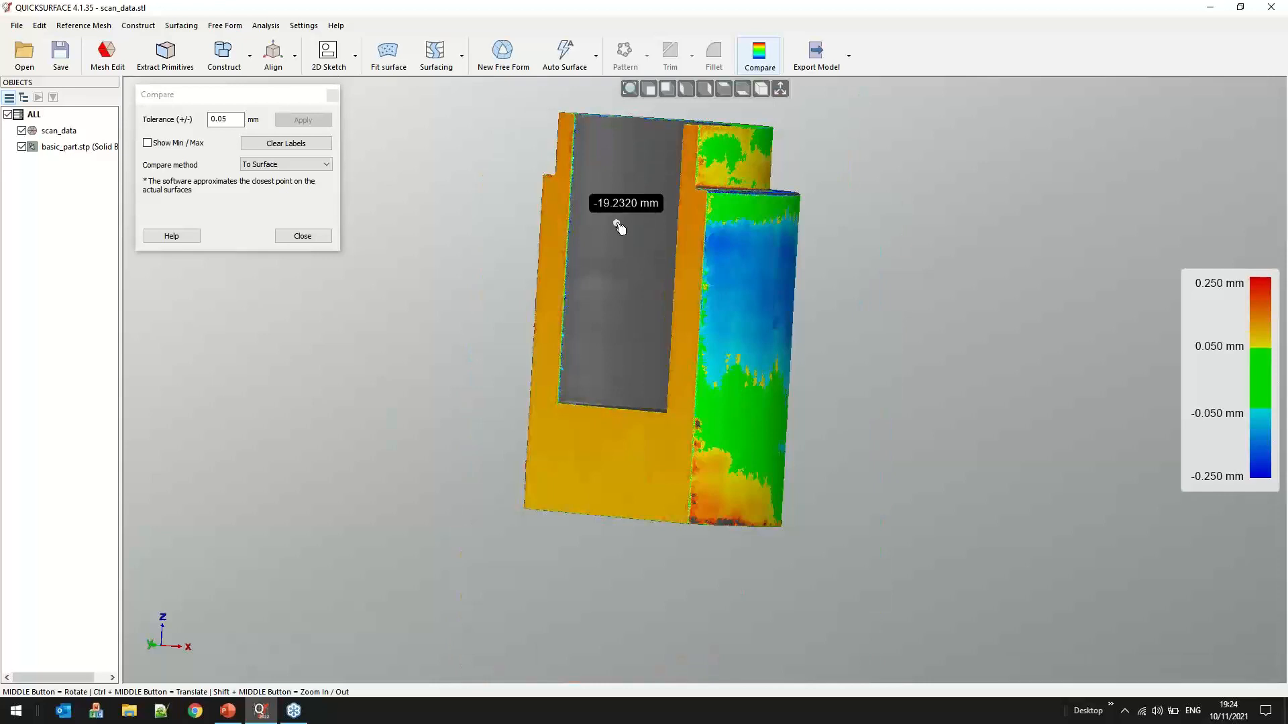
middle_drag(648, 375, 482, 416)
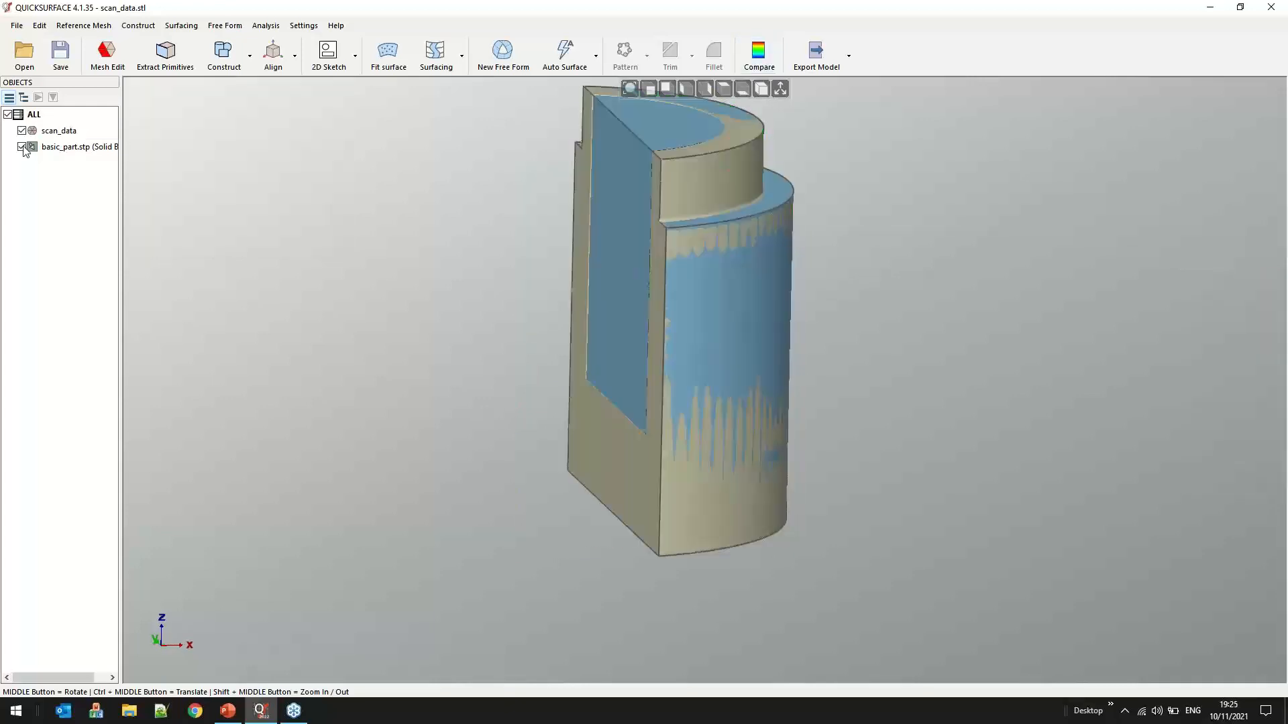
Hide the CAD model and select the scan's flat front face and bottom face with the magic wand in Mesh Edit
click(23, 147)
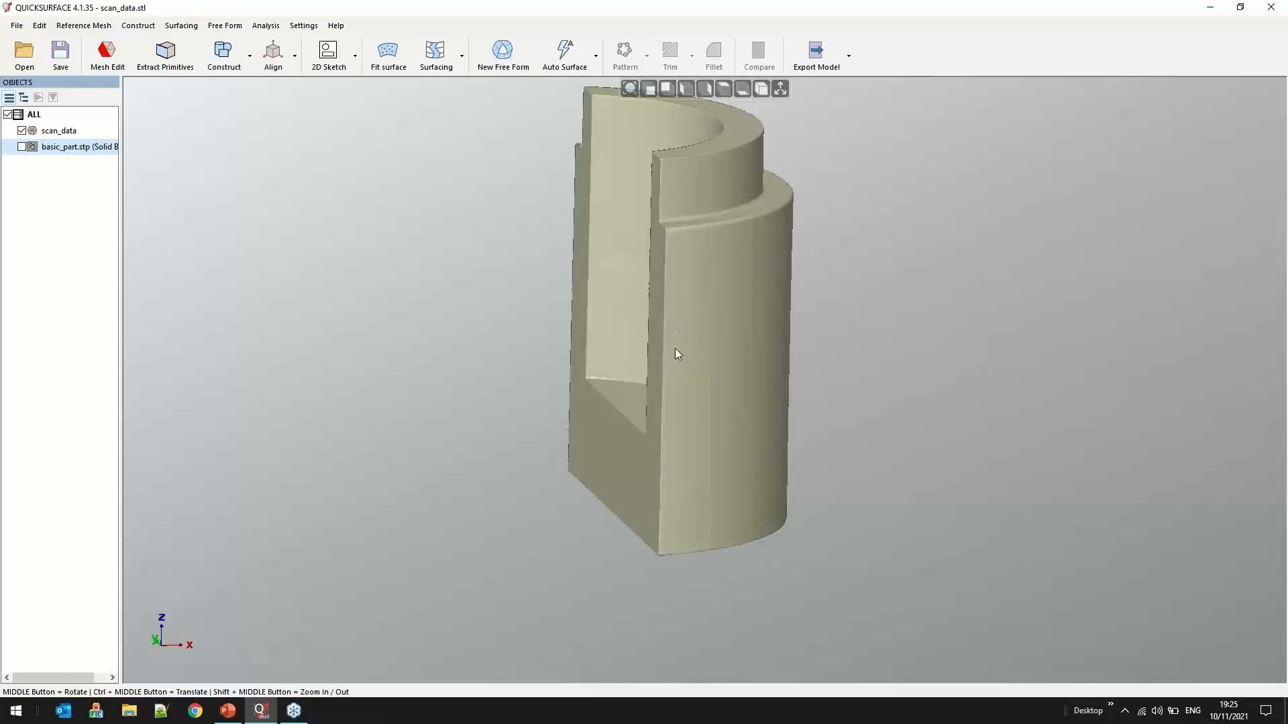
middle_drag(698, 486, 727, 413)
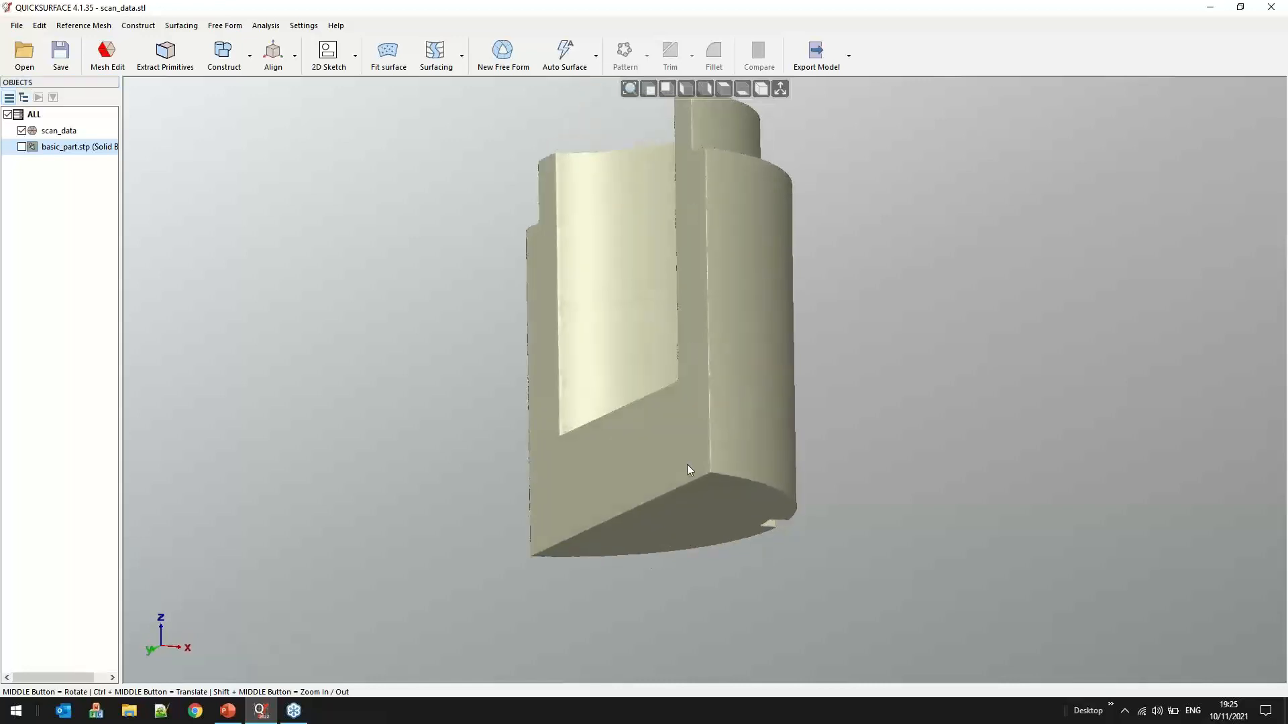
middle_drag(709, 521, 865, 282)
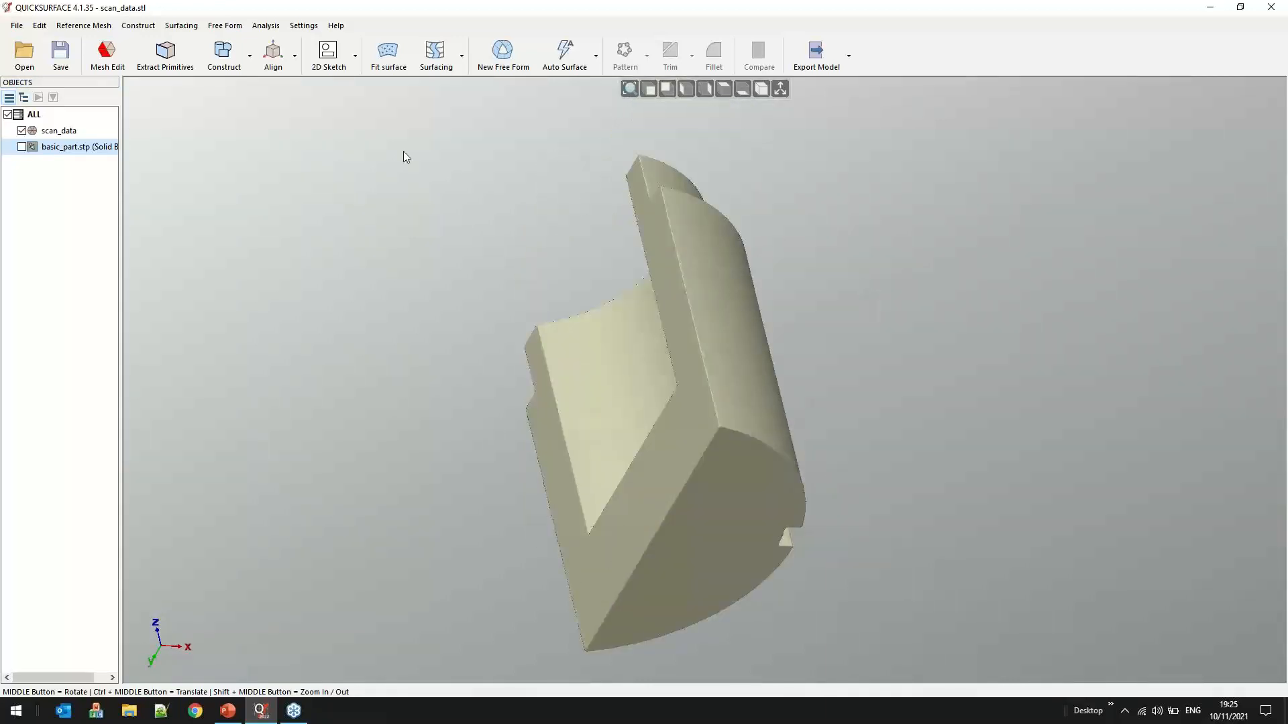
click(112, 64)
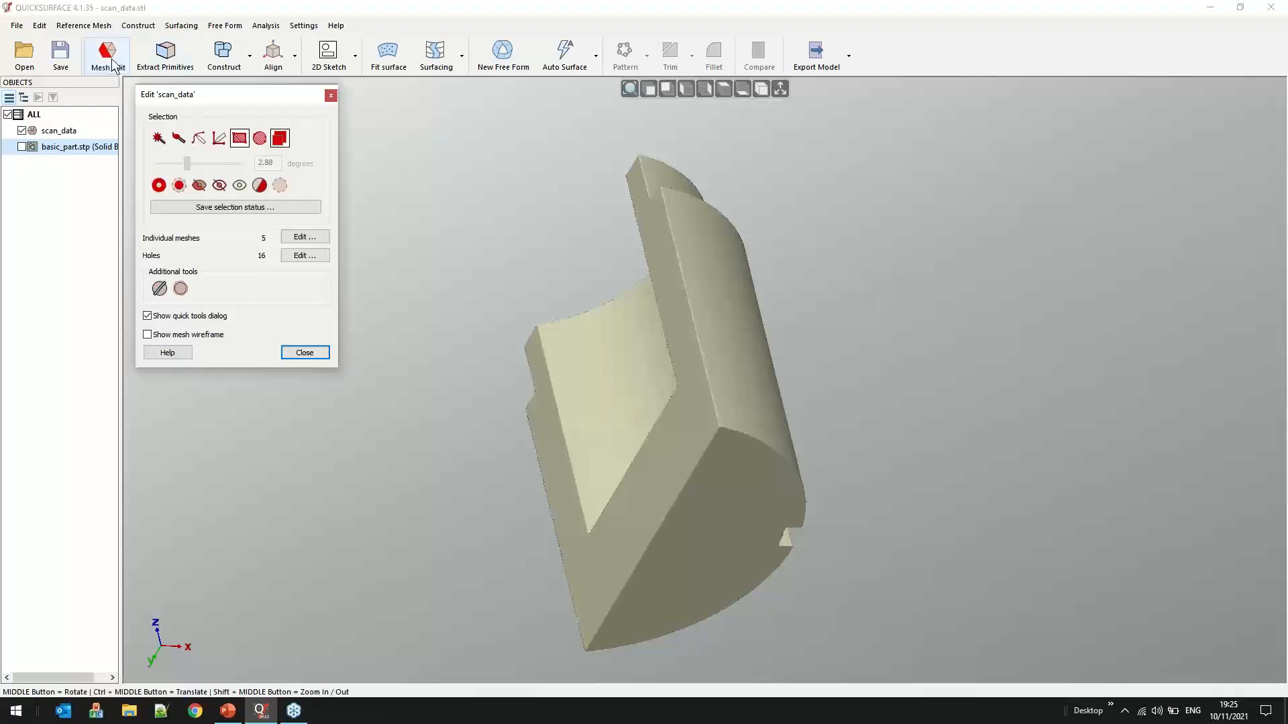
click(159, 138)
click(671, 448)
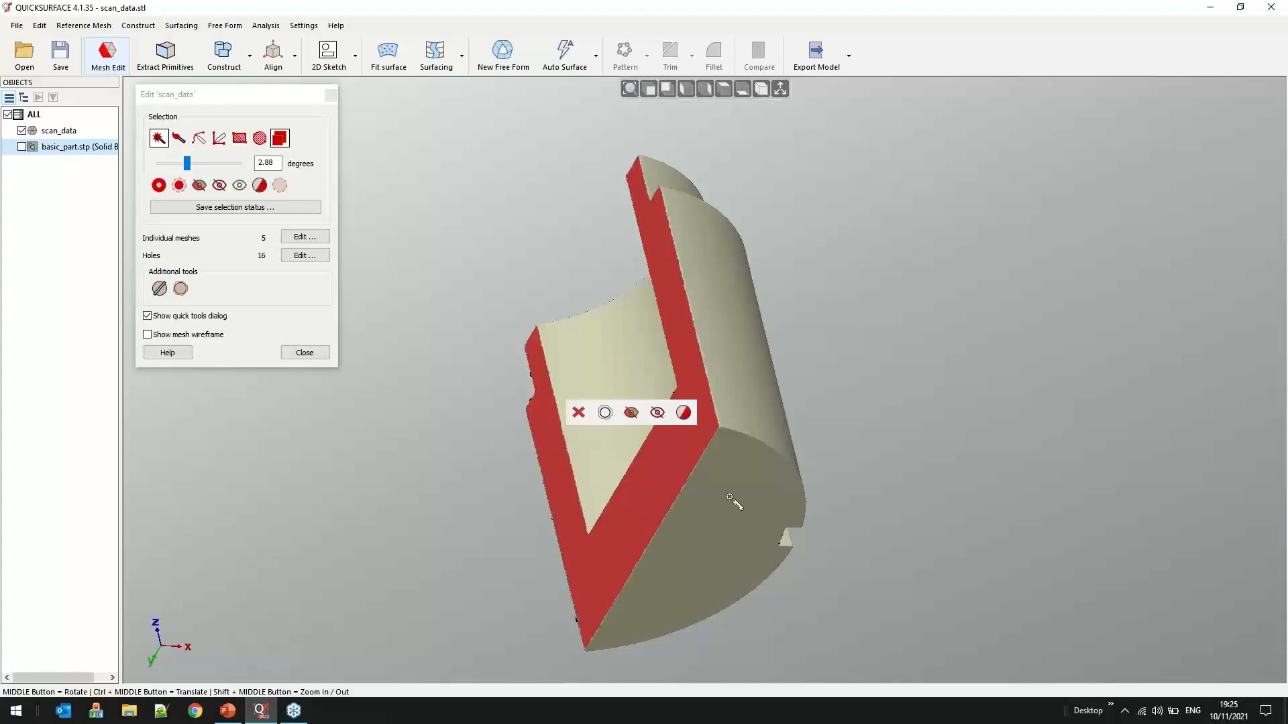
click(731, 500)
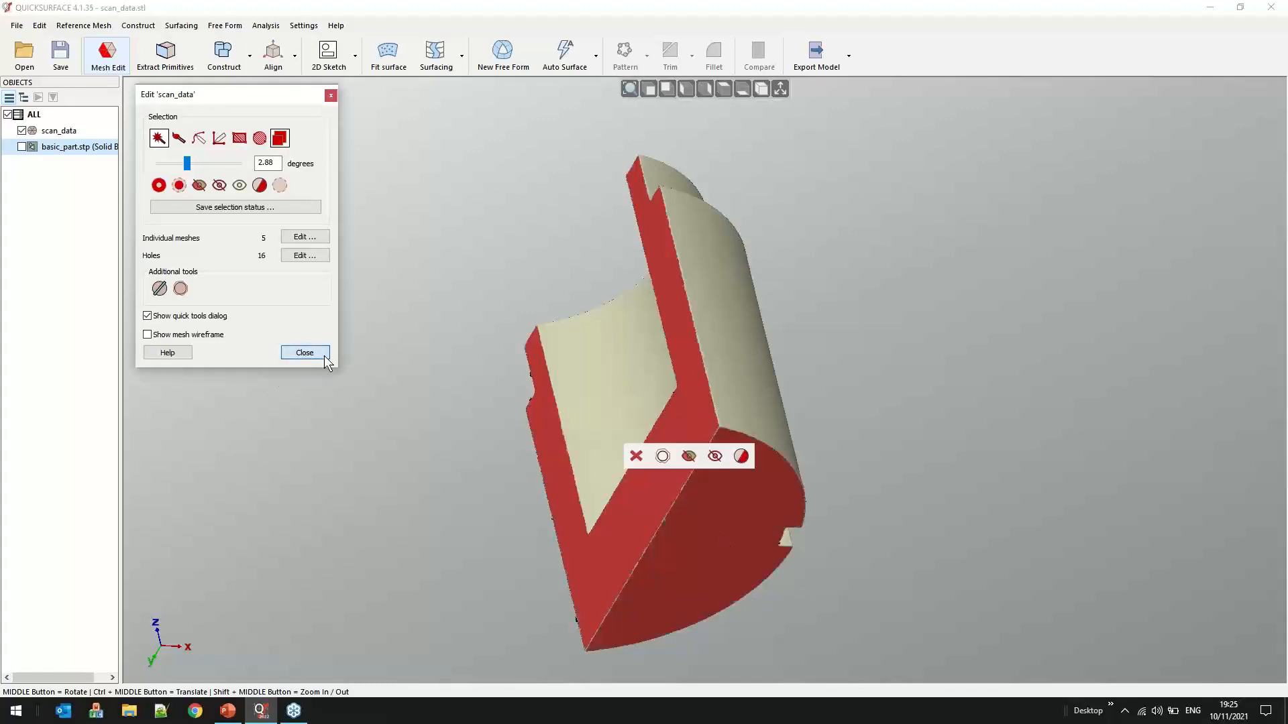
click(304, 352)
Show the CAD model again and fine-align the reference mesh using the selected faces, with a search tolerance of 1000 mm
click(23, 147)
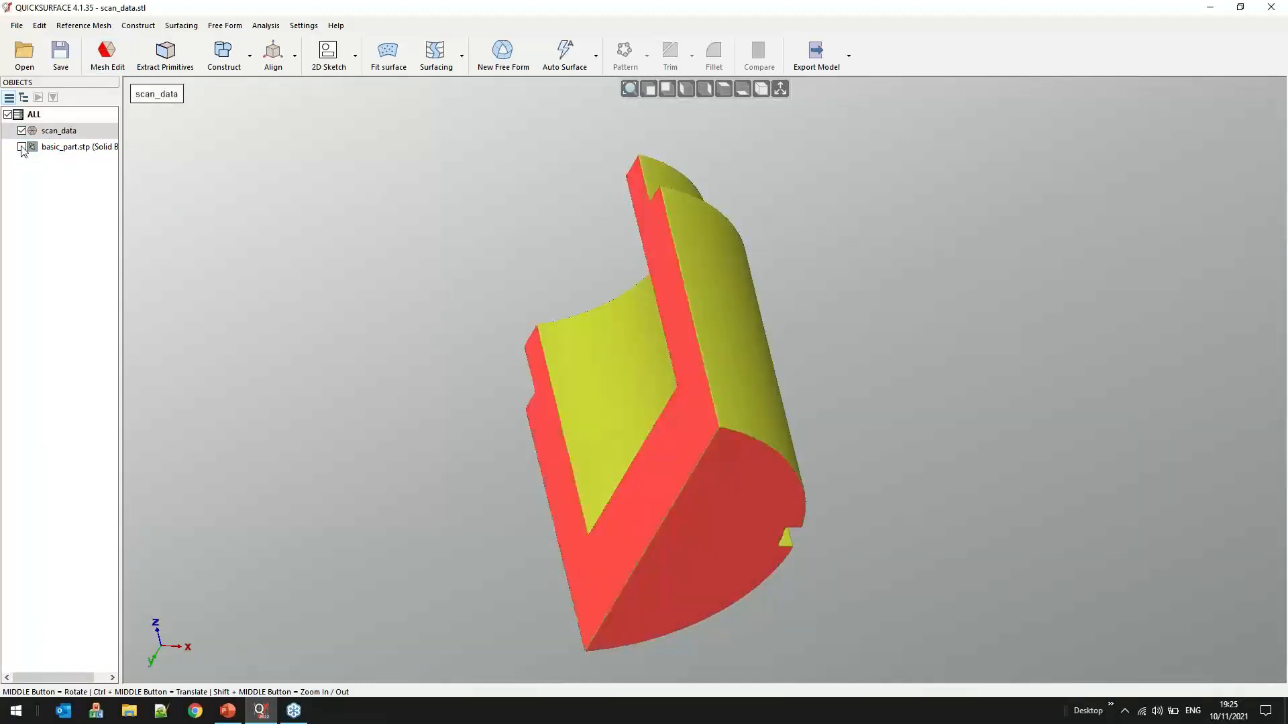
click(285, 73)
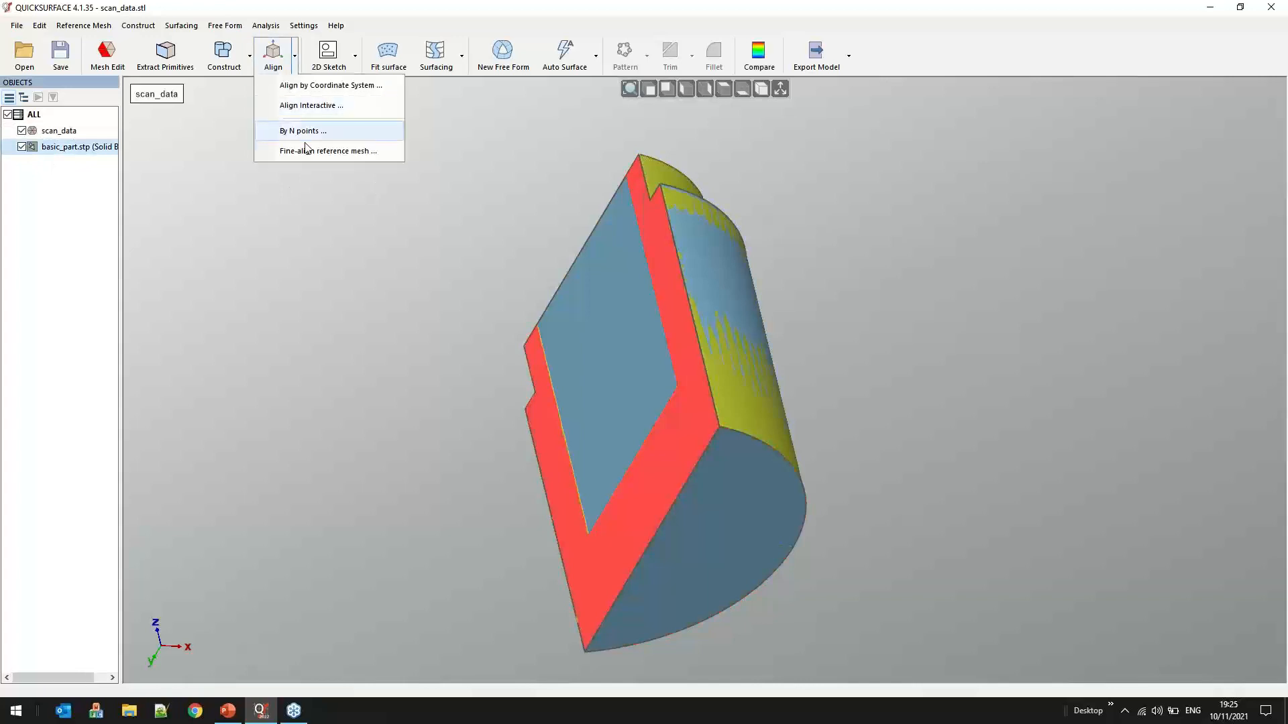
click(308, 148)
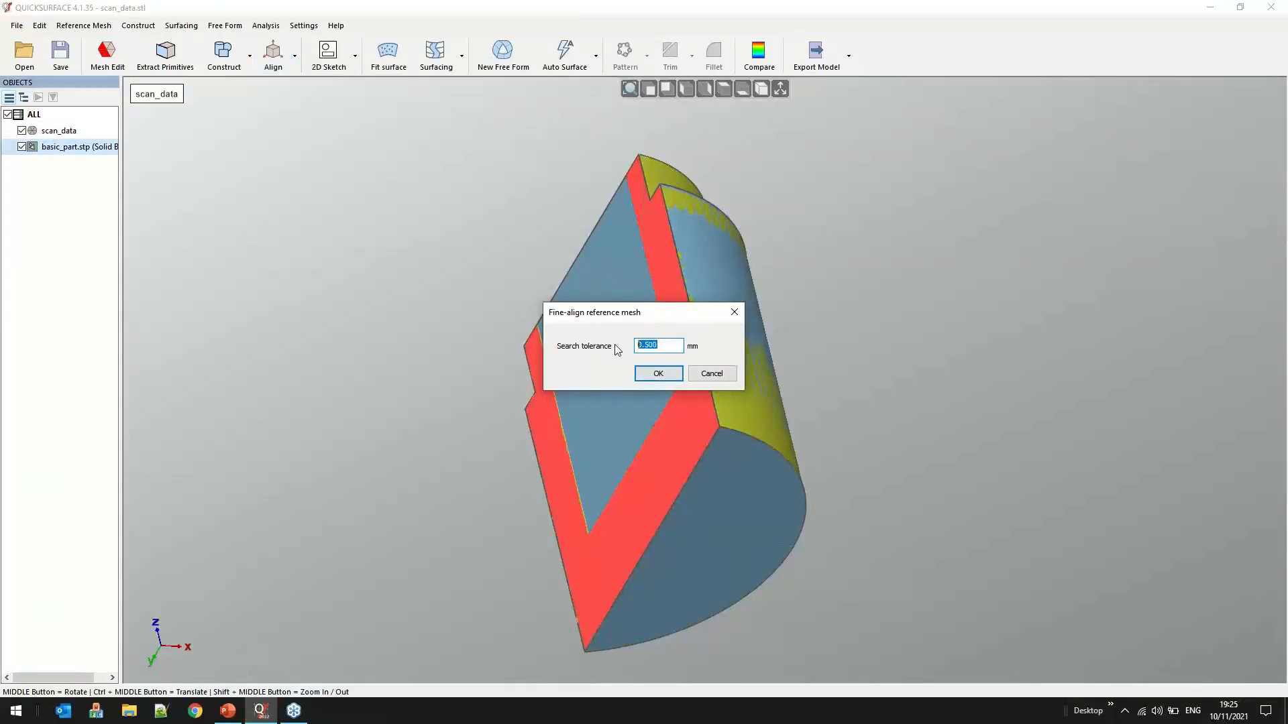
text(1000)
click(652, 372)
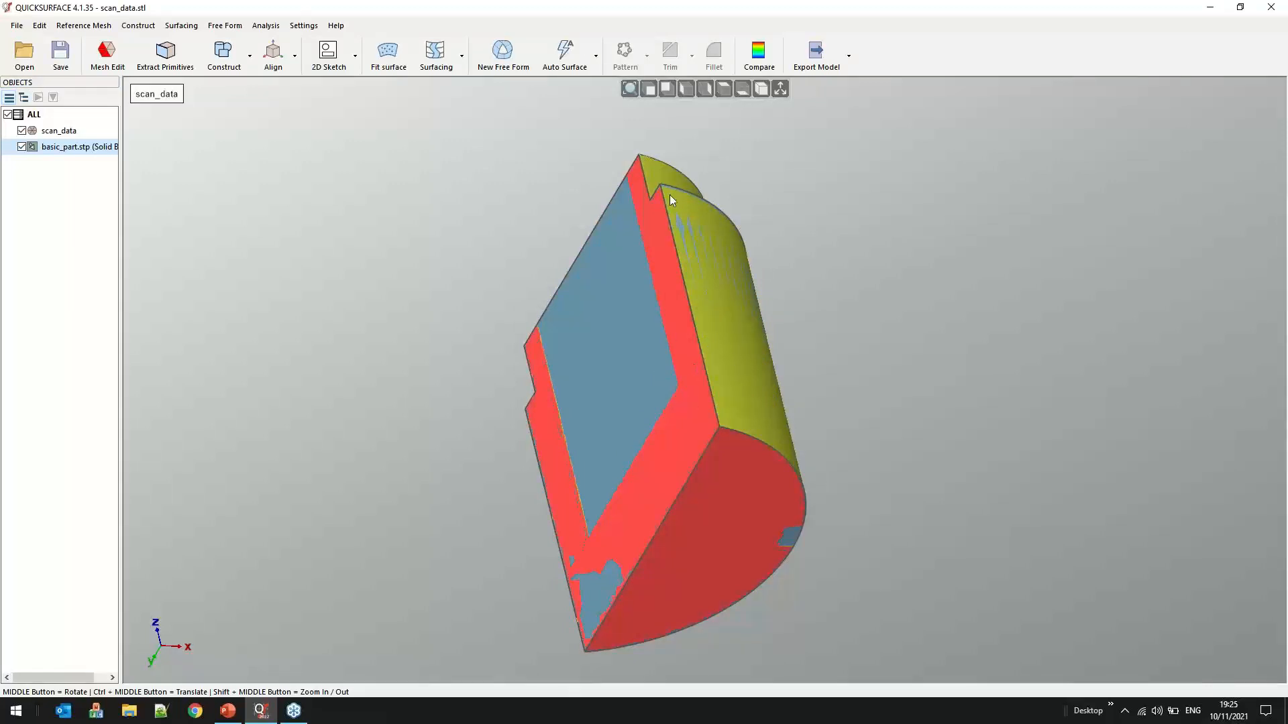
Compare the realigned scan with the CAD model and examine the deviations on the flat, bottom and cylindrical faces
click(757, 53)
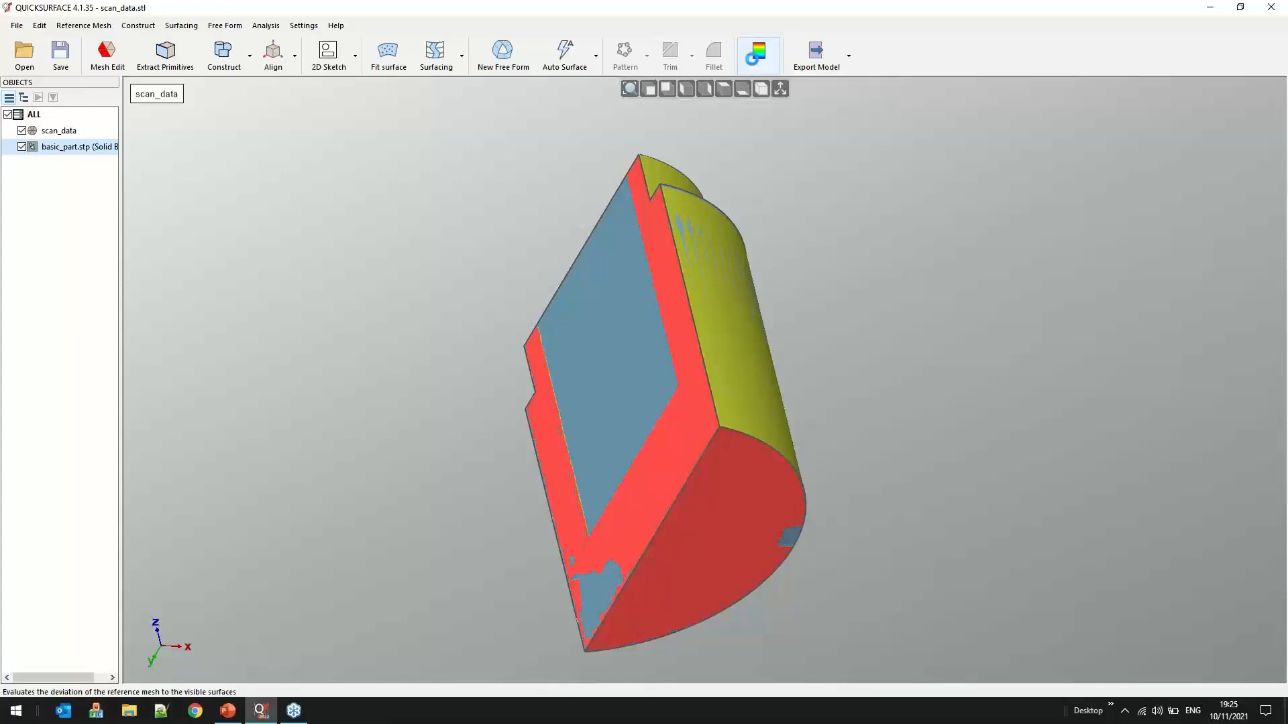
middle_drag(711, 443, 738, 472)
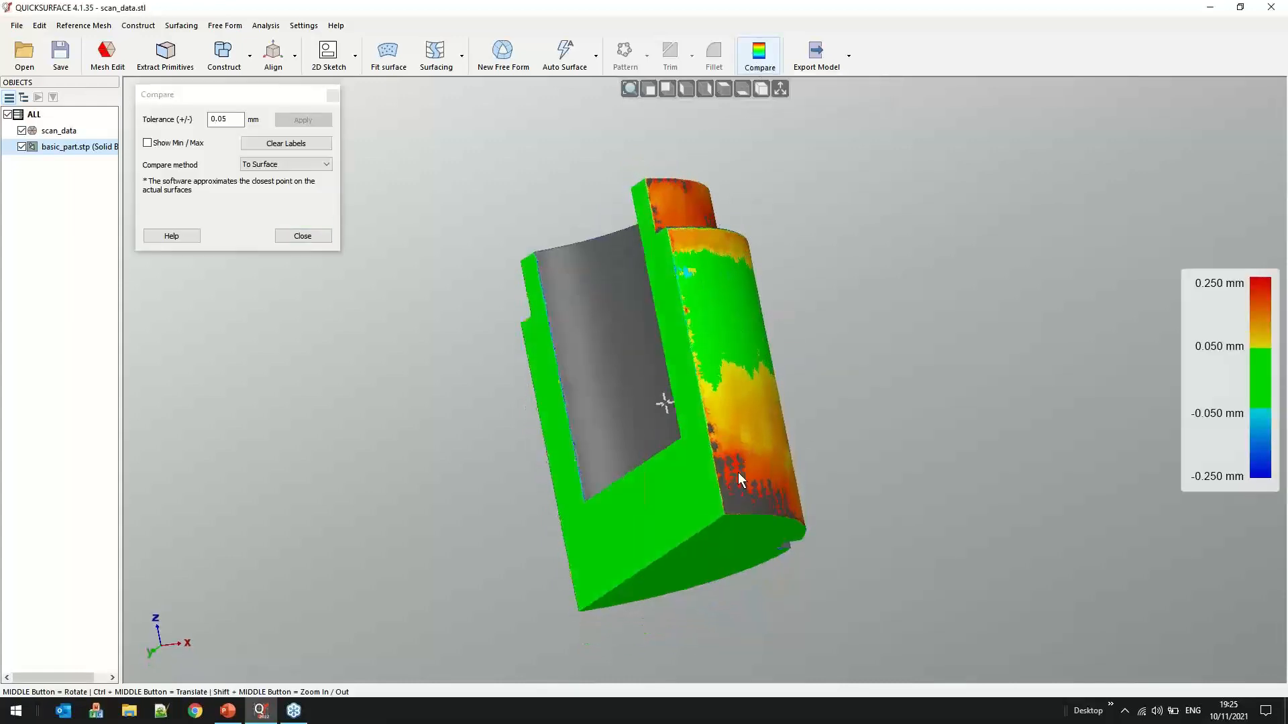
middle_drag(751, 536, 671, 403)
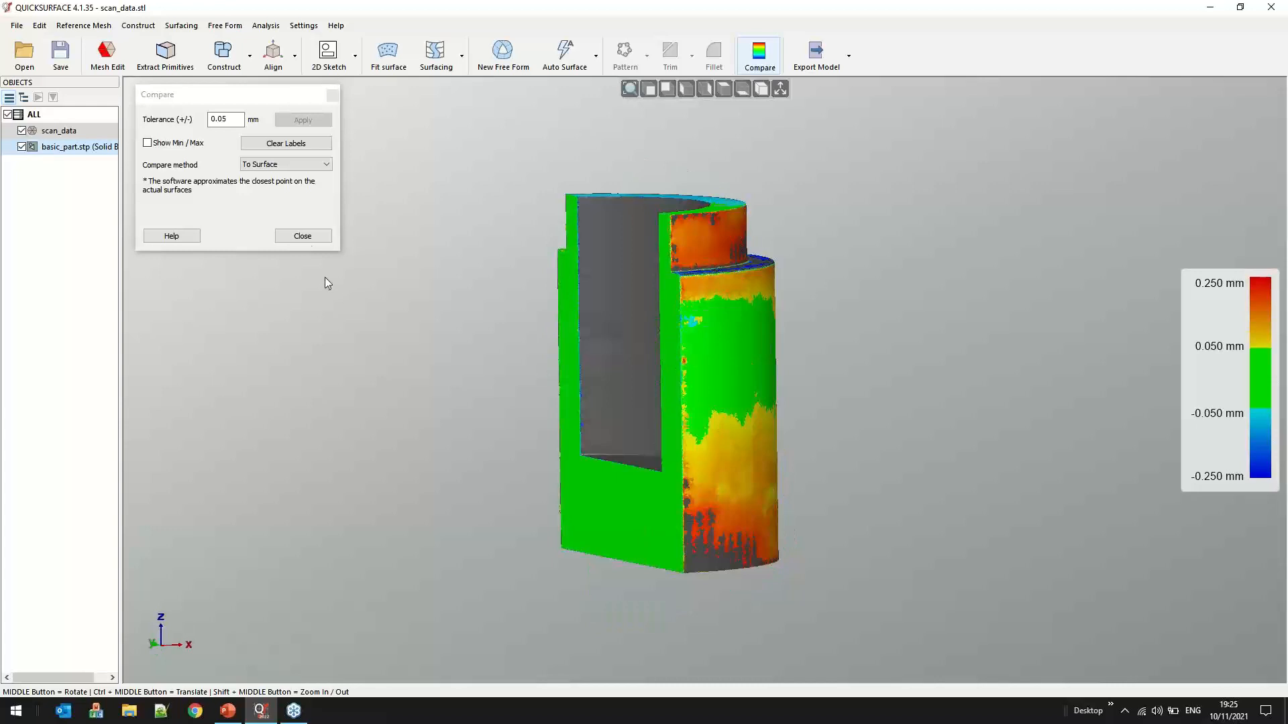
click(307, 239)
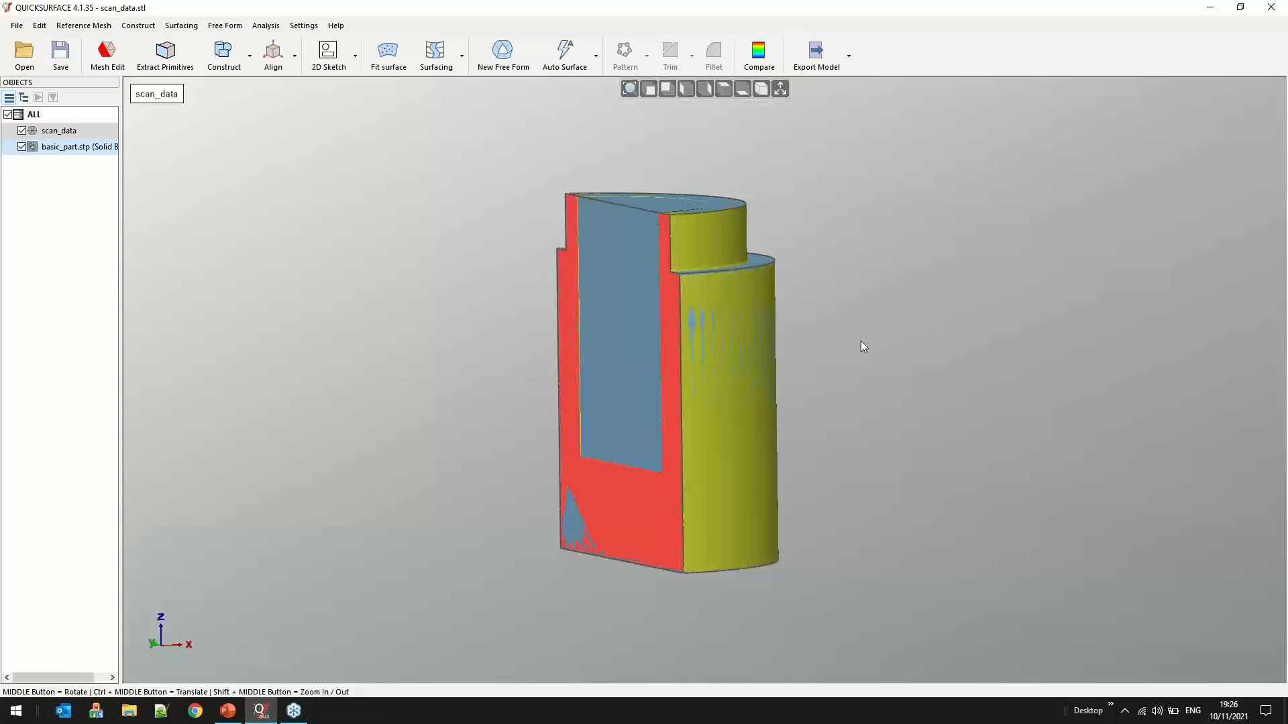
Extract a cylinder primitive from the scan's inner pocket wall, parallel to the Z axis with a coincident axis
middle_drag(731, 407, 770, 323)
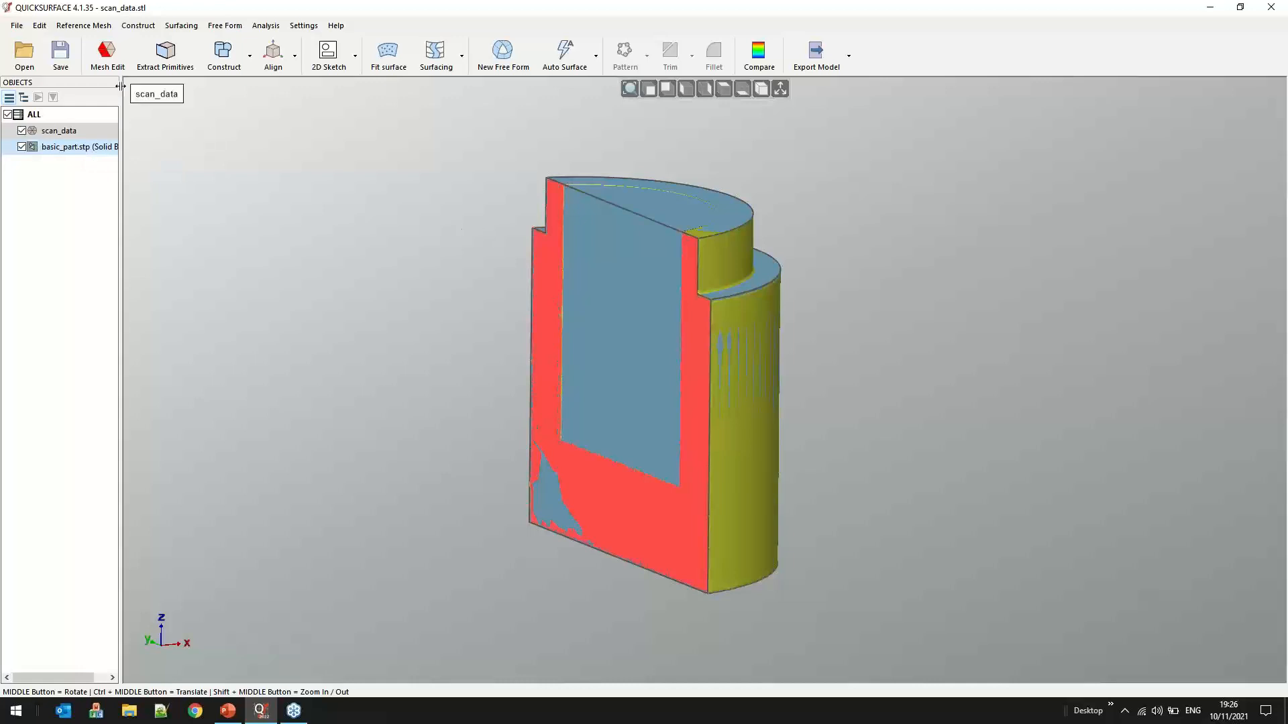
click(166, 53)
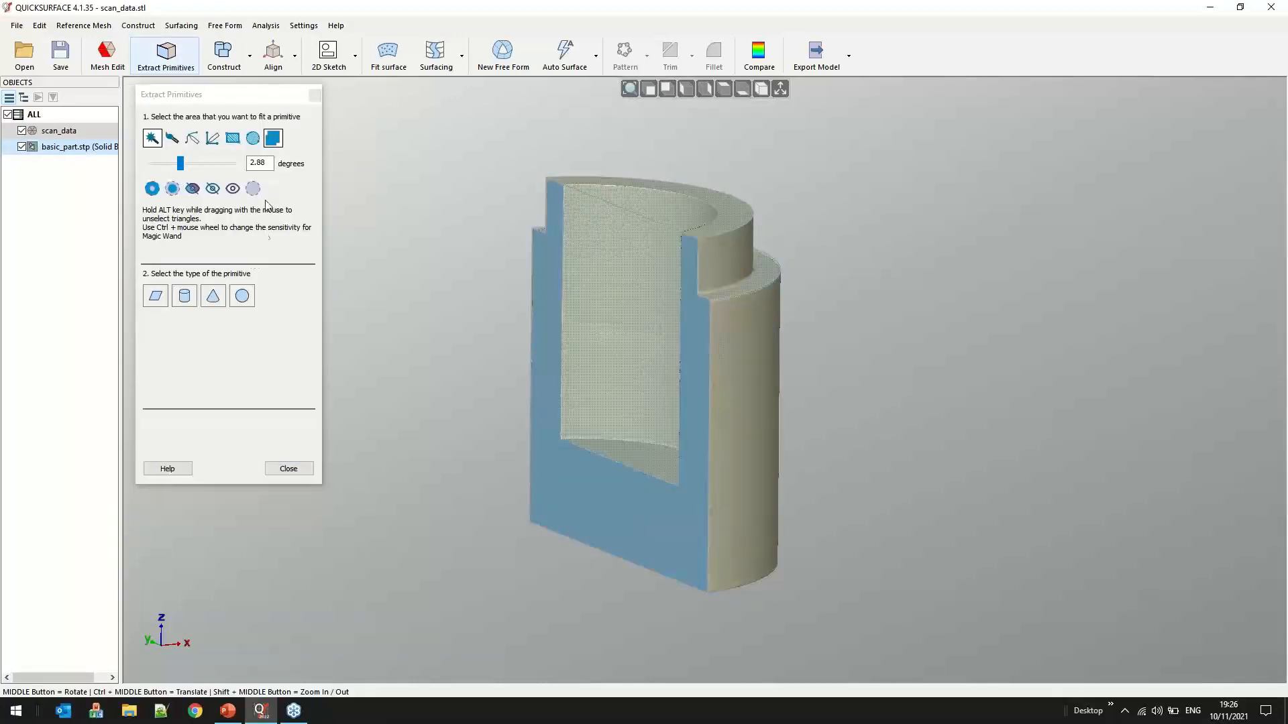
click(609, 441)
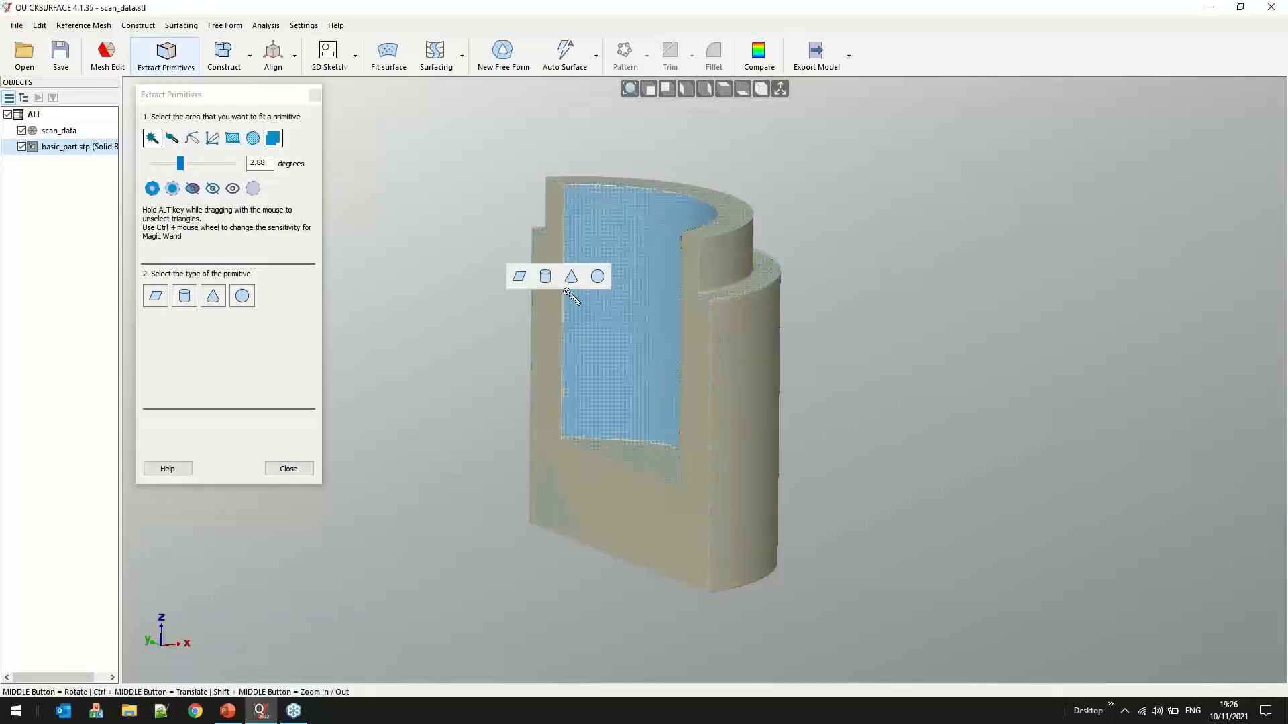
click(545, 276)
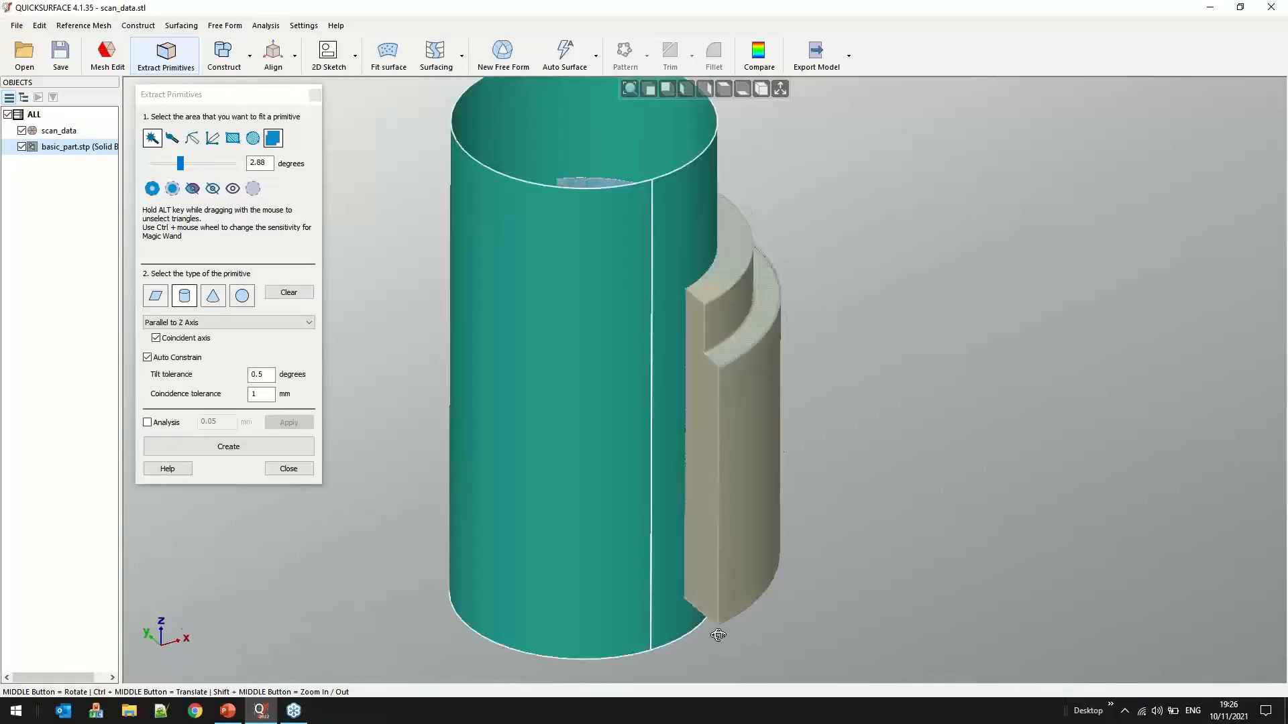
middle_drag(717, 636, 726, 664)
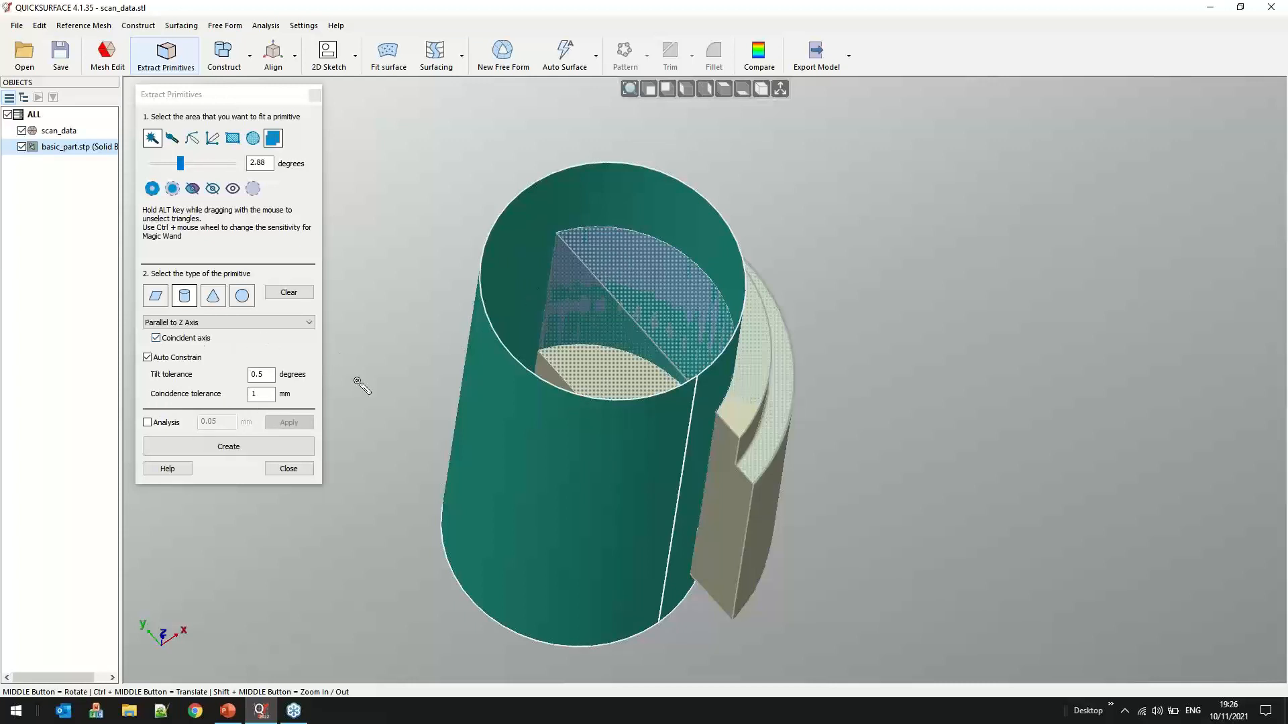
click(201, 446)
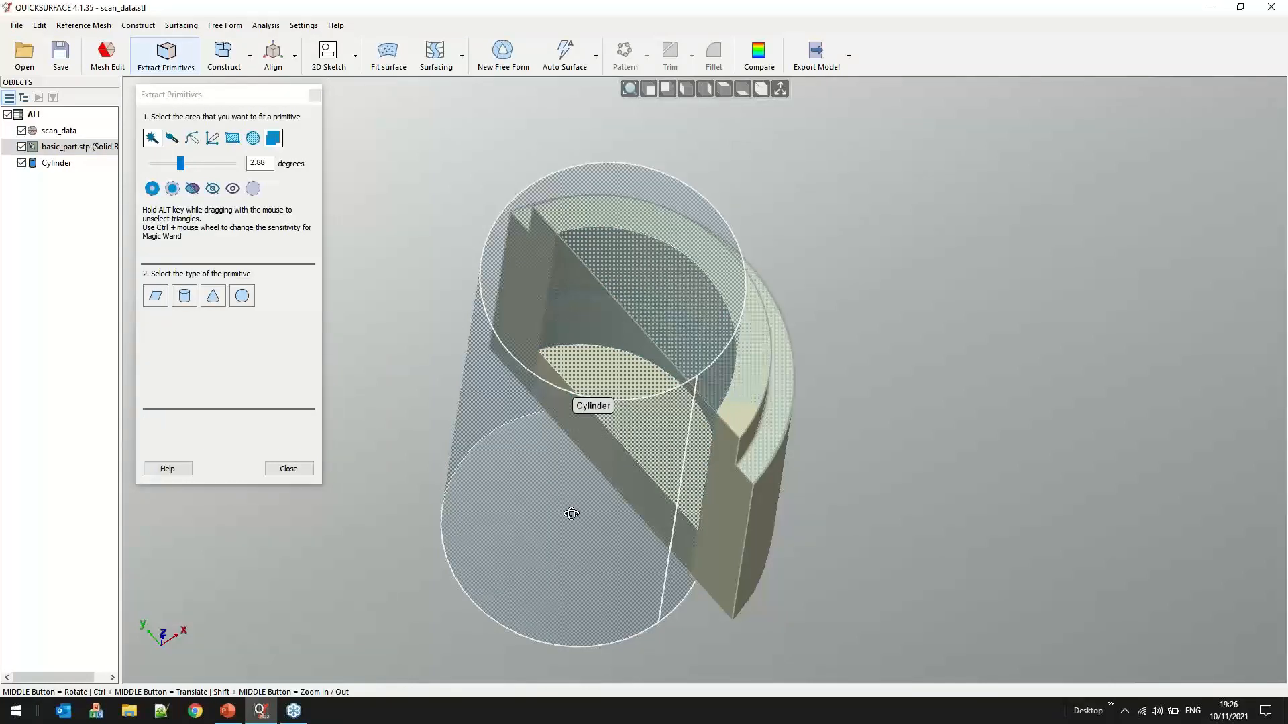
Extract a plane primitive from the pocket floor, constrained parallel to Bottom (OXY), and finish primitive extraction
middle_drag(571, 514, 612, 382)
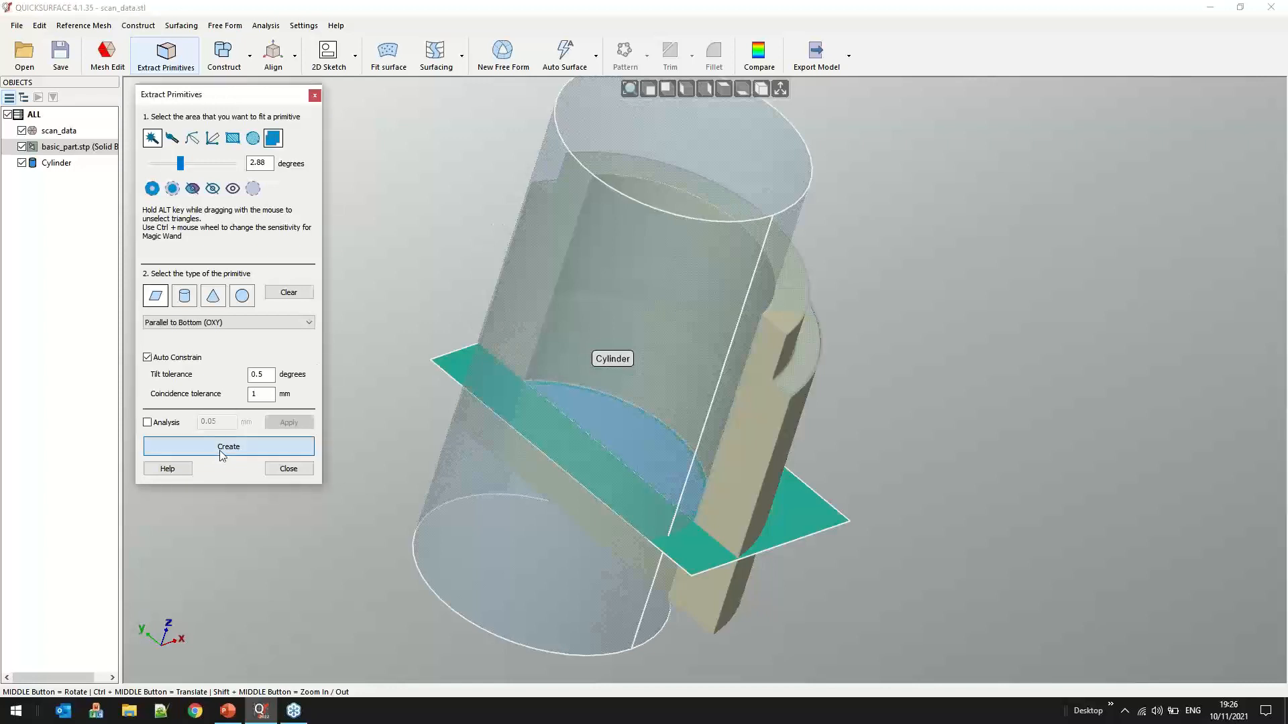
click(221, 446)
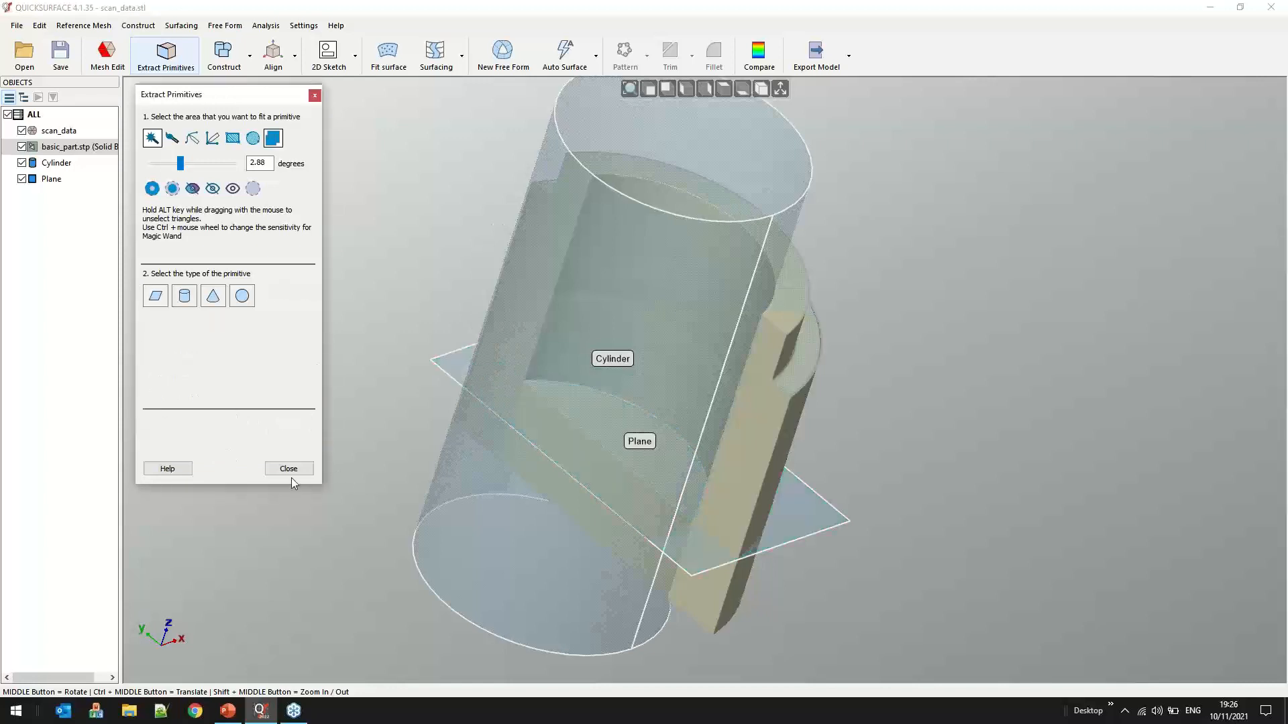
click(288, 468)
Extend the pocket floor plane's front edge outward until the plane fully crosses the extracted cylinder
click(661, 534)
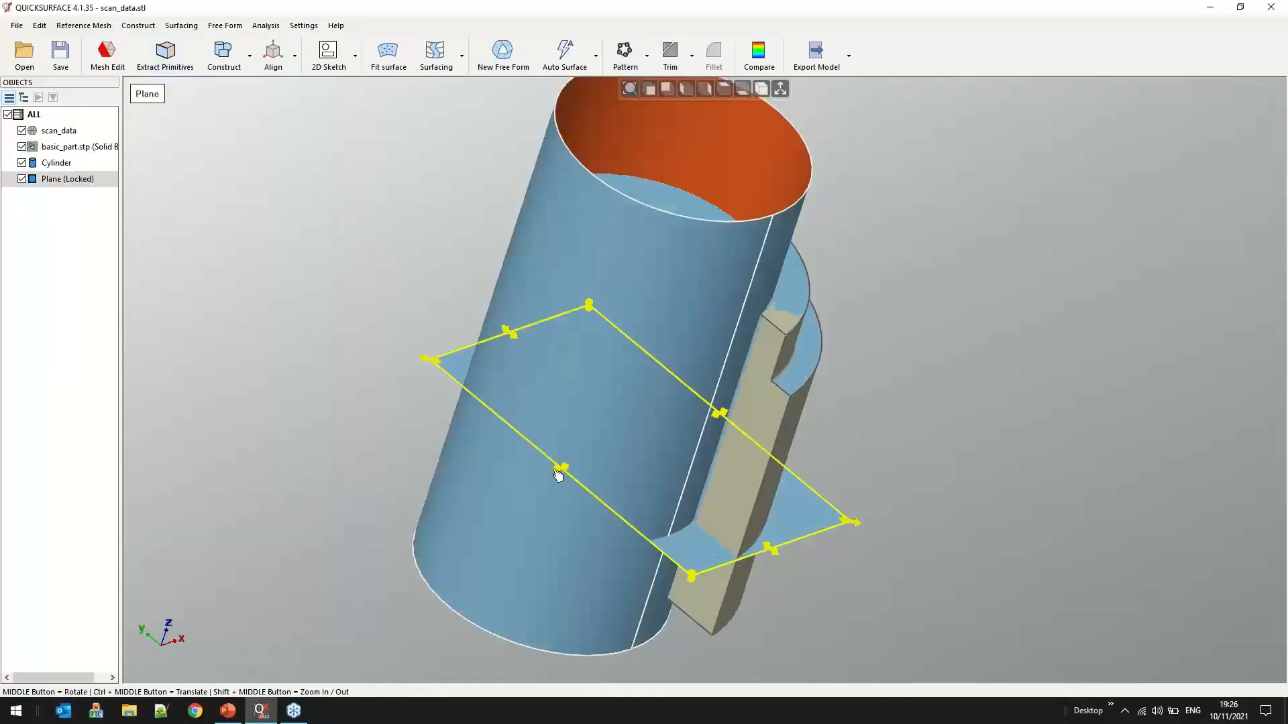
drag(558, 475, 360, 517)
middle_drag(753, 343, 593, 405)
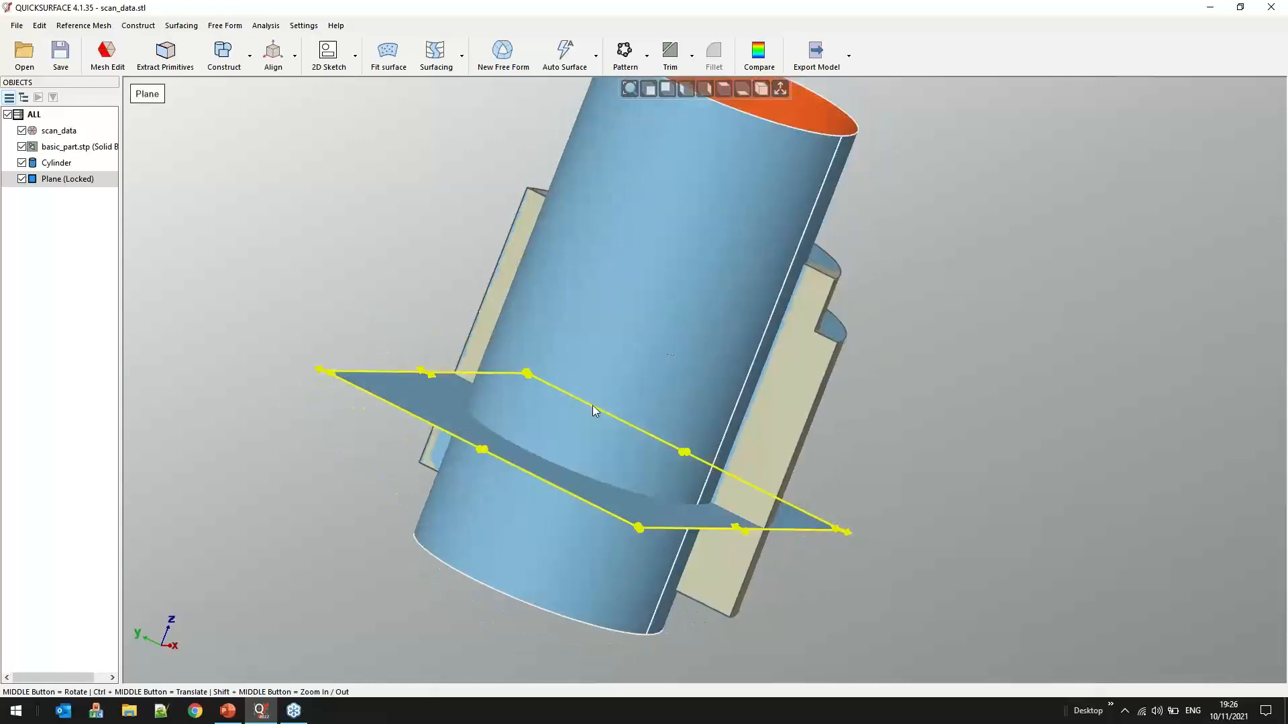
click(957, 293)
click(639, 504)
click(677, 270)
click(704, 244)
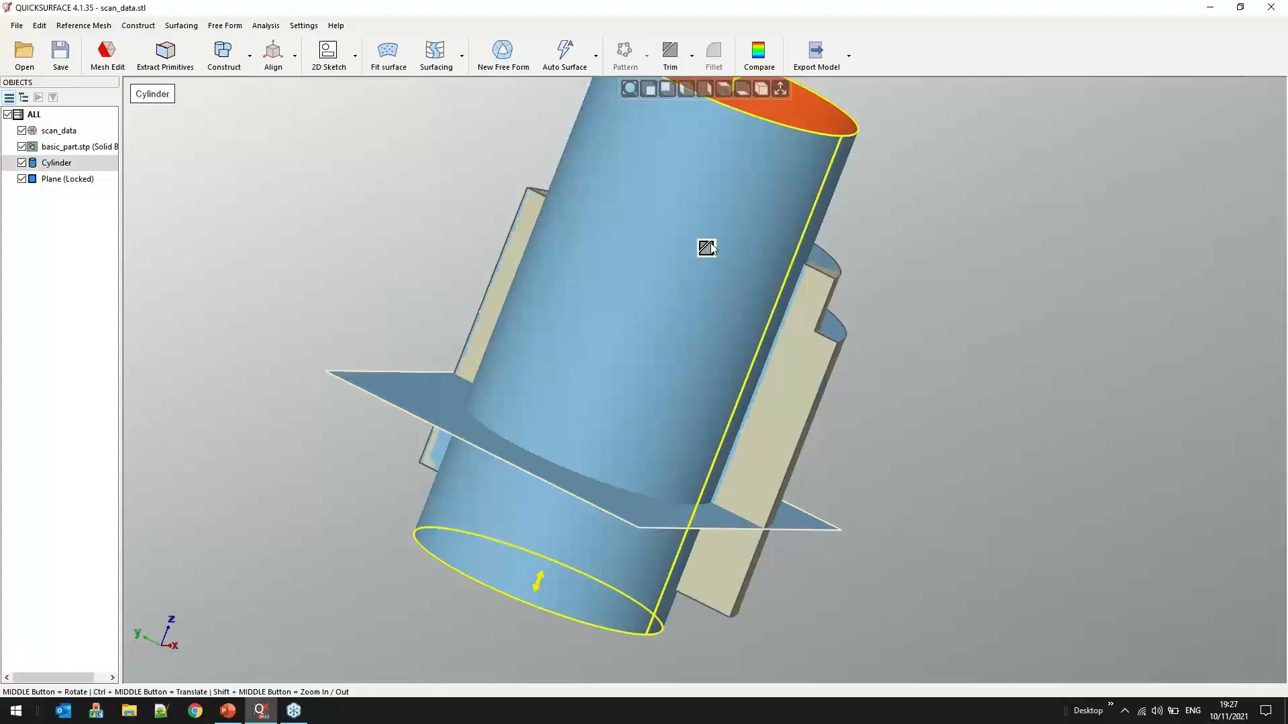
click(637, 508)
click(674, 312)
ctrl+click(413, 383)
click(440, 359)
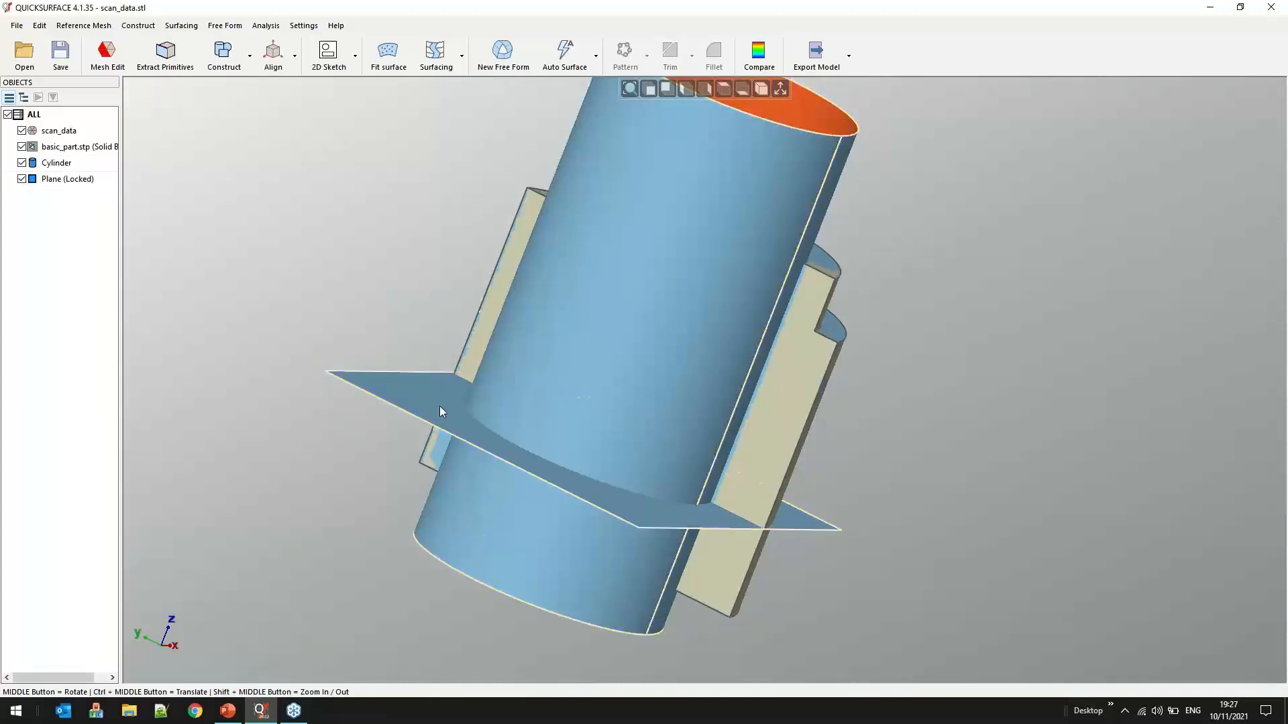
Trim the cylinder and the plane against each other, removing the cylinder portion below the plane
click(440, 405)
ctrl+click(639, 277)
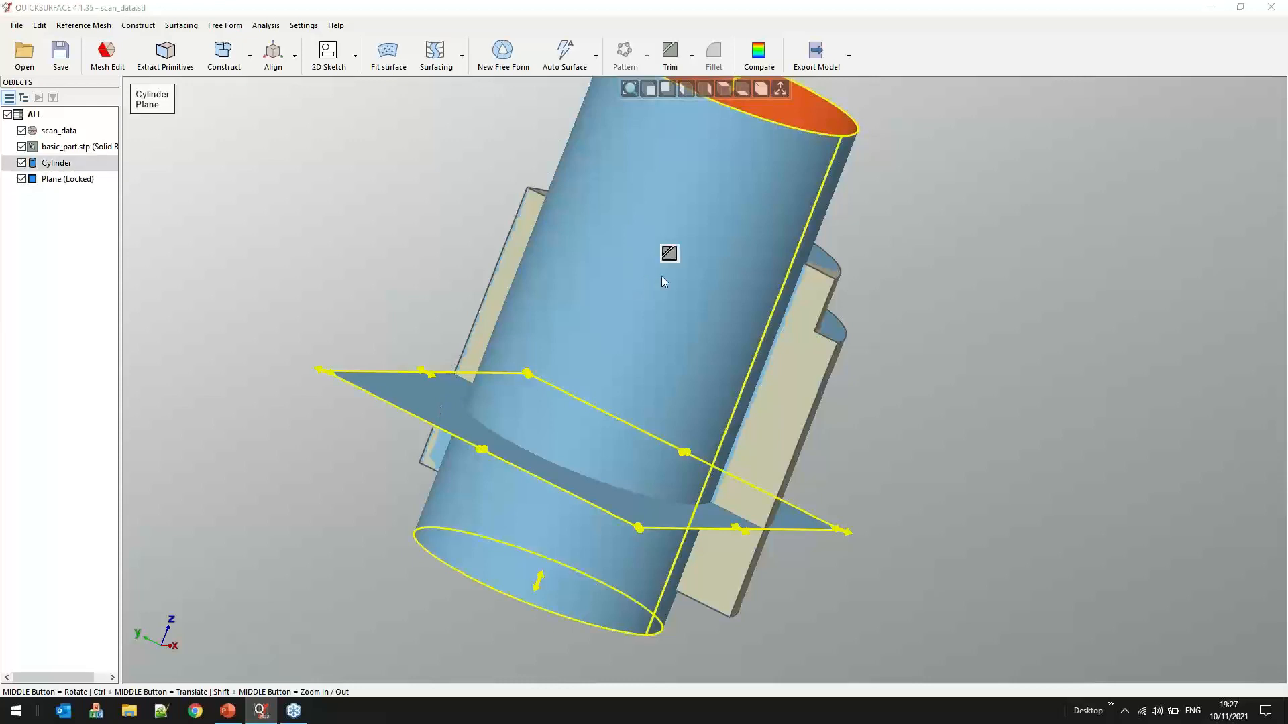
click(669, 254)
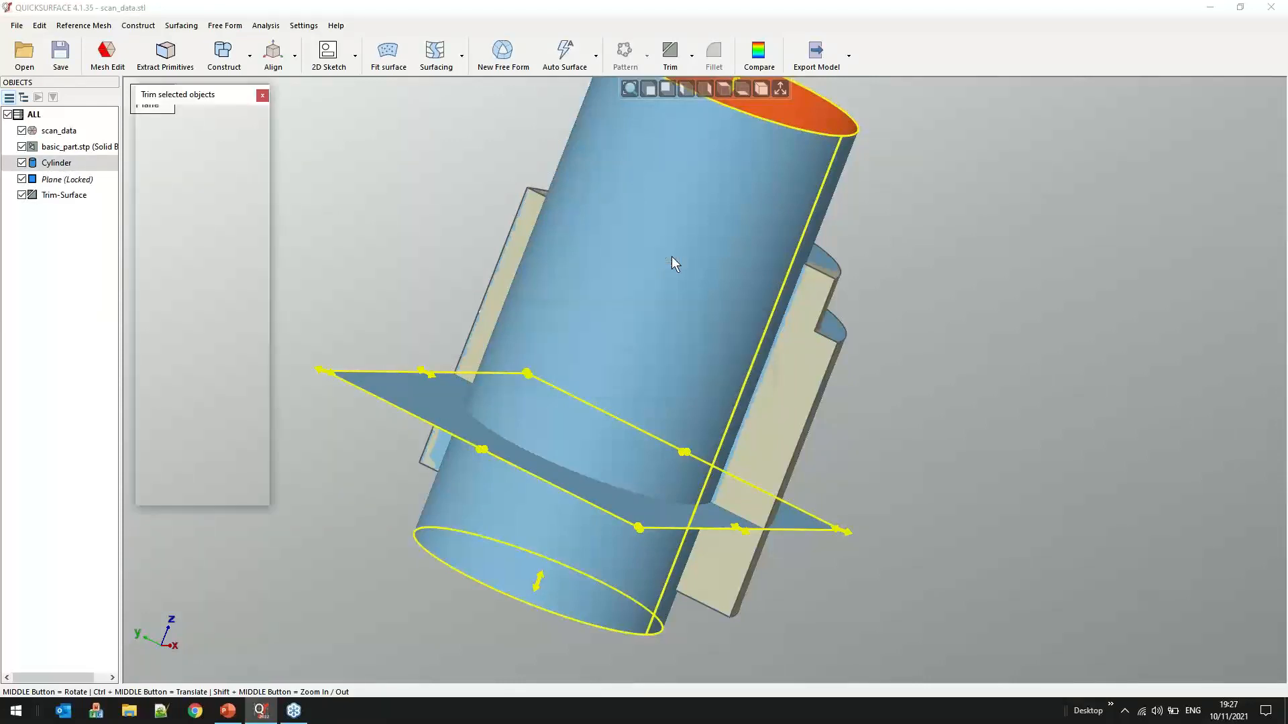
click(574, 604)
middle_drag(555, 440, 590, 383)
click(172, 491)
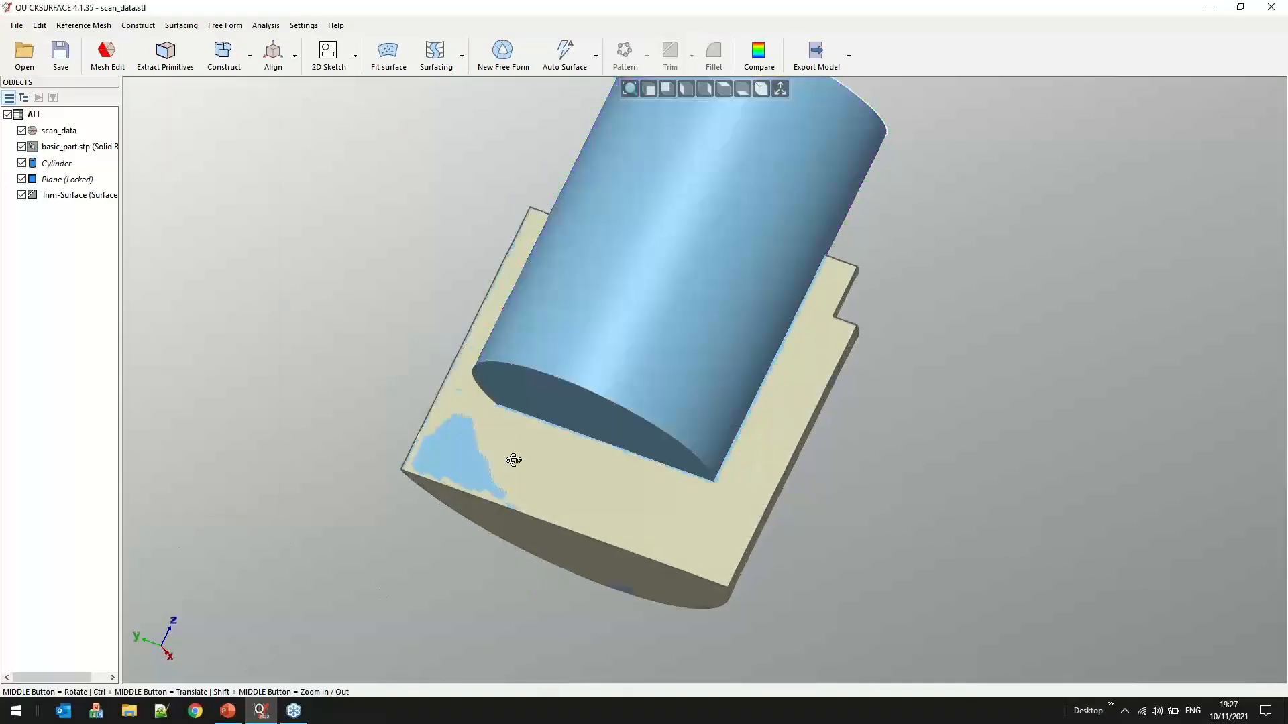
Edit the extracted cylinder into a solid so that the trimmed surface becomes a closed solid body
middle_drag(503, 517, 644, 244)
middle_drag(667, 393, 635, 447)
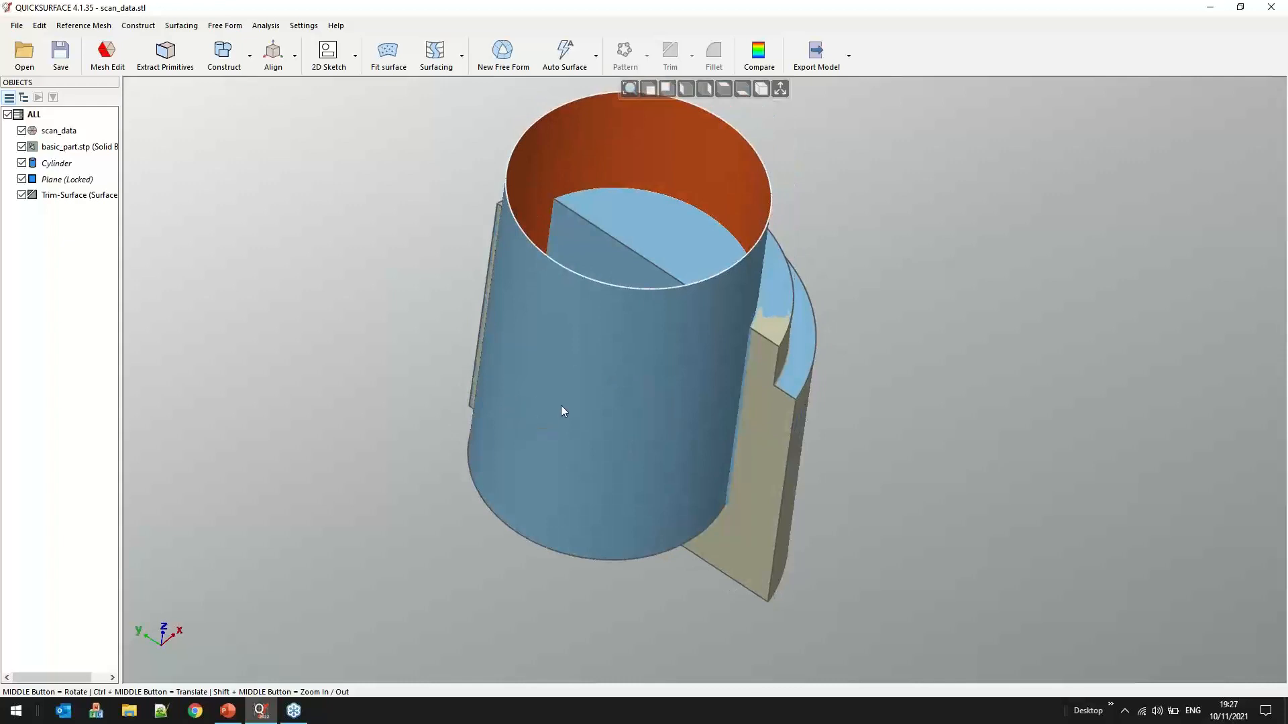
click(40, 163)
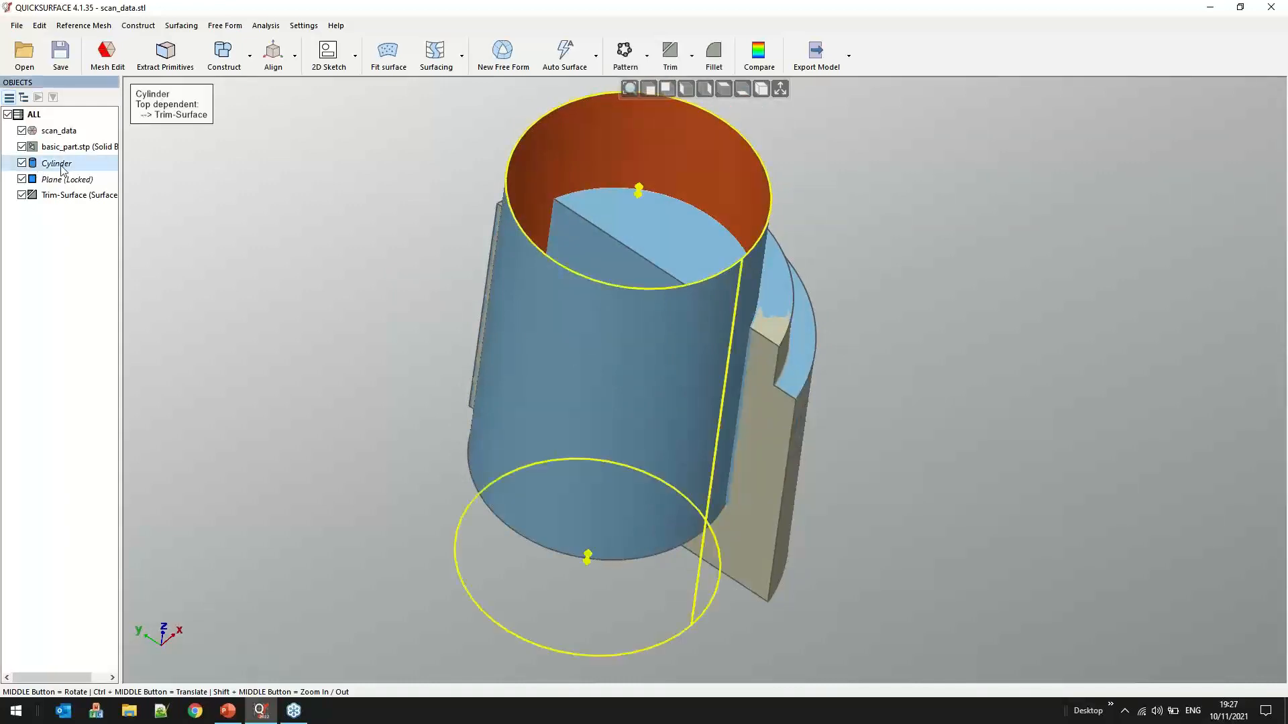
right_click(61, 166)
click(90, 177)
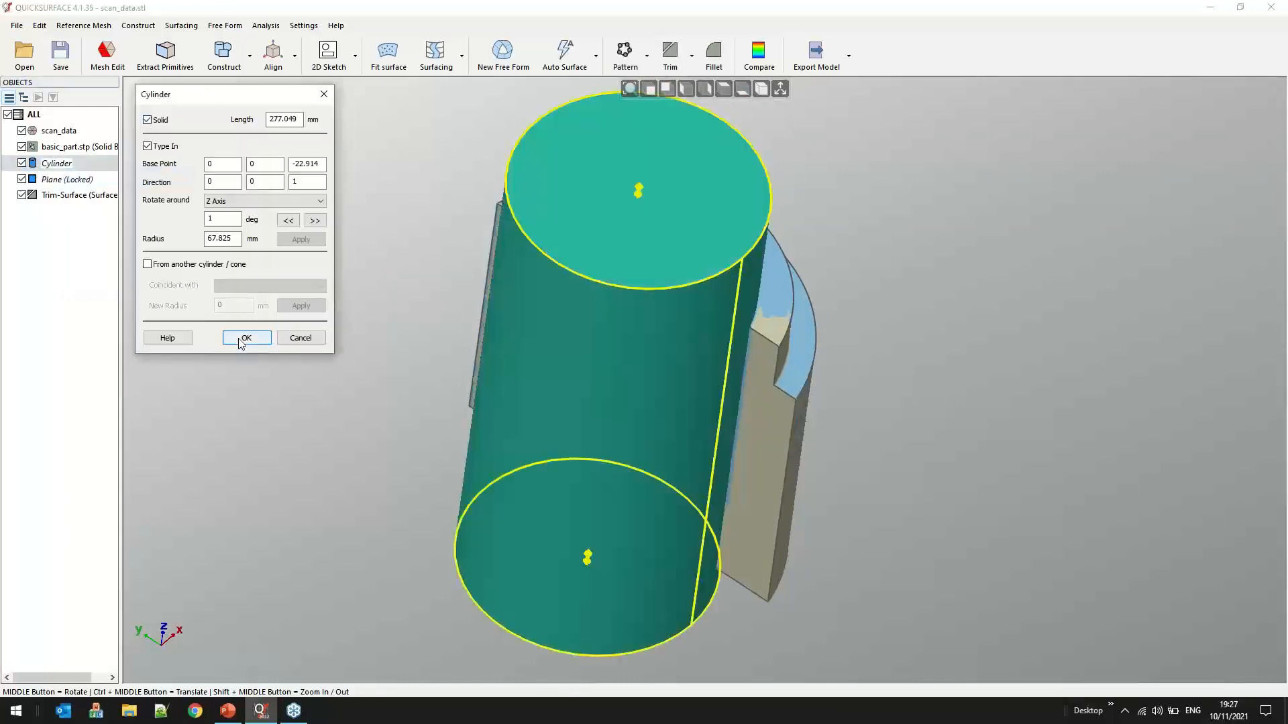
click(243, 341)
Cut the trimmed cylinder solid from the basic_part.stp solid to form the pocket
middle_drag(563, 288, 582, 392)
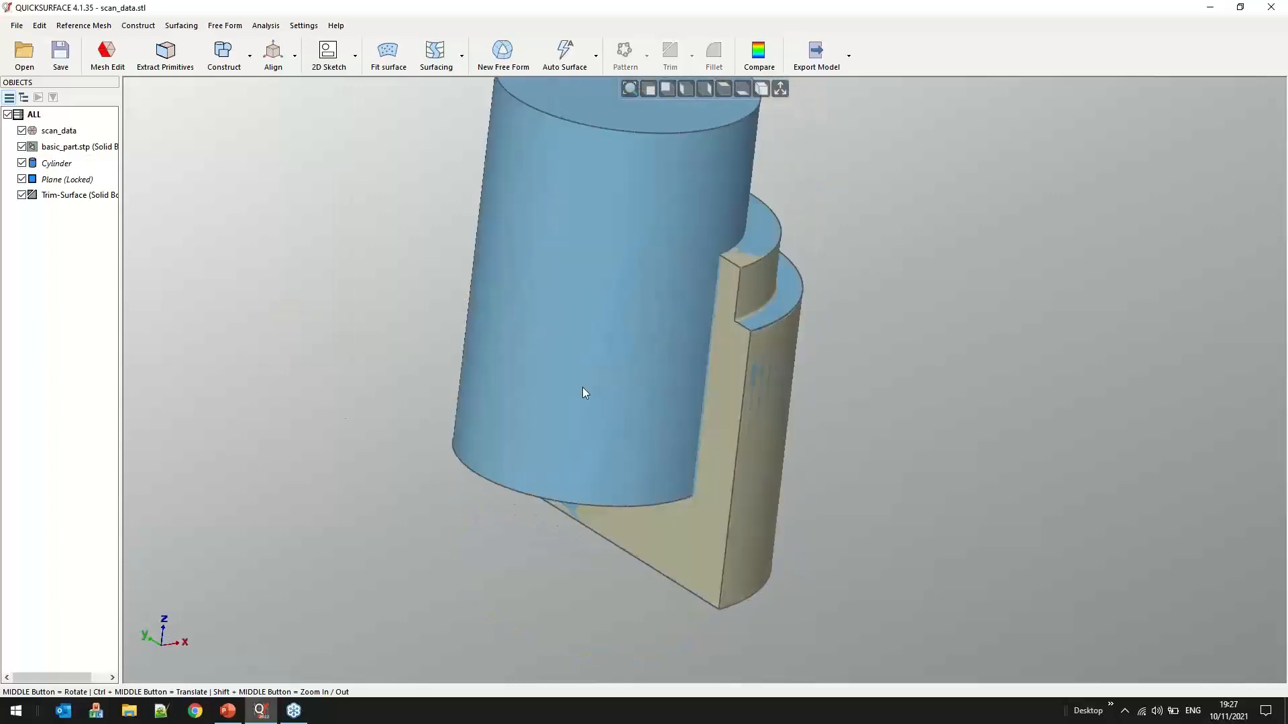
click(771, 320)
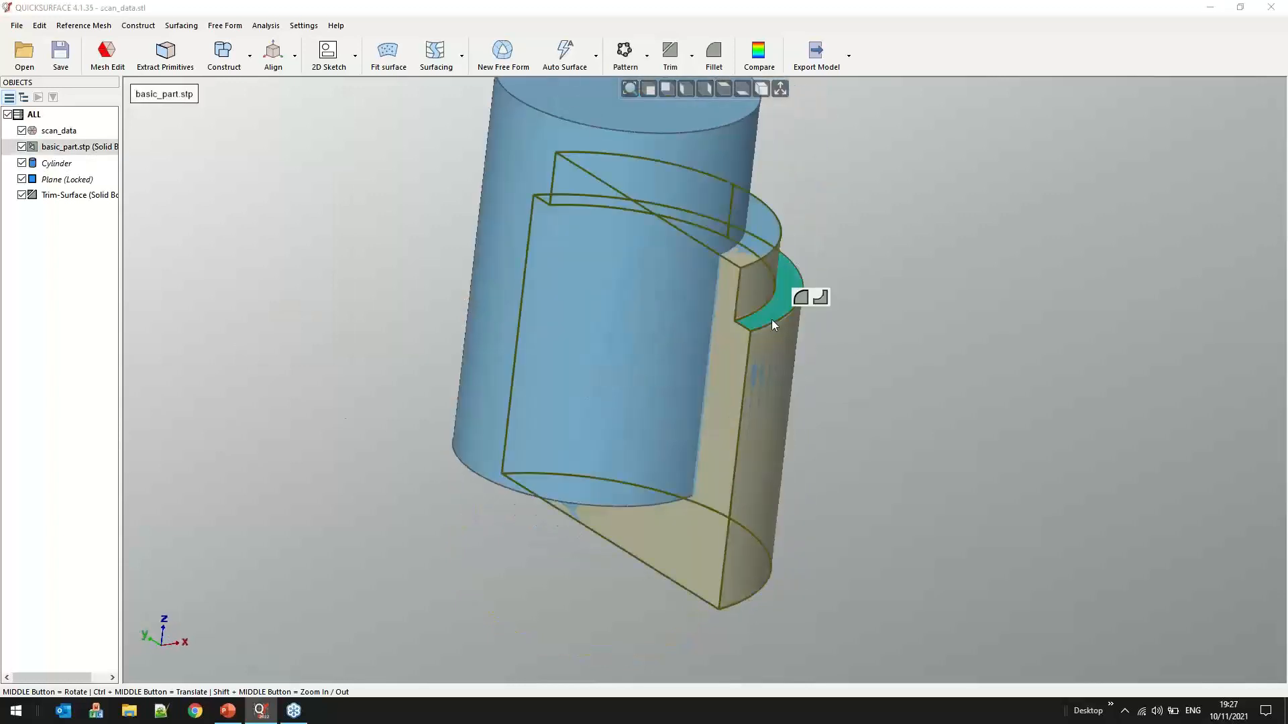
click(823, 299)
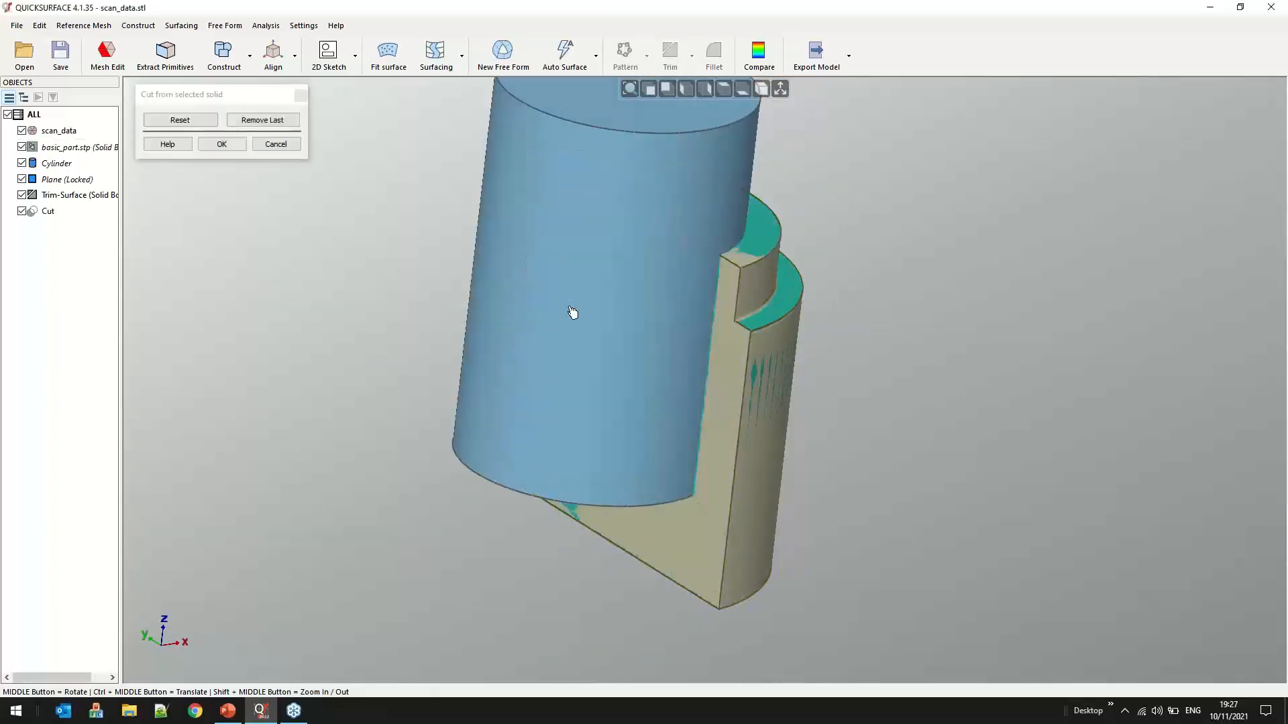
middle_drag(634, 477, 577, 461)
click(221, 144)
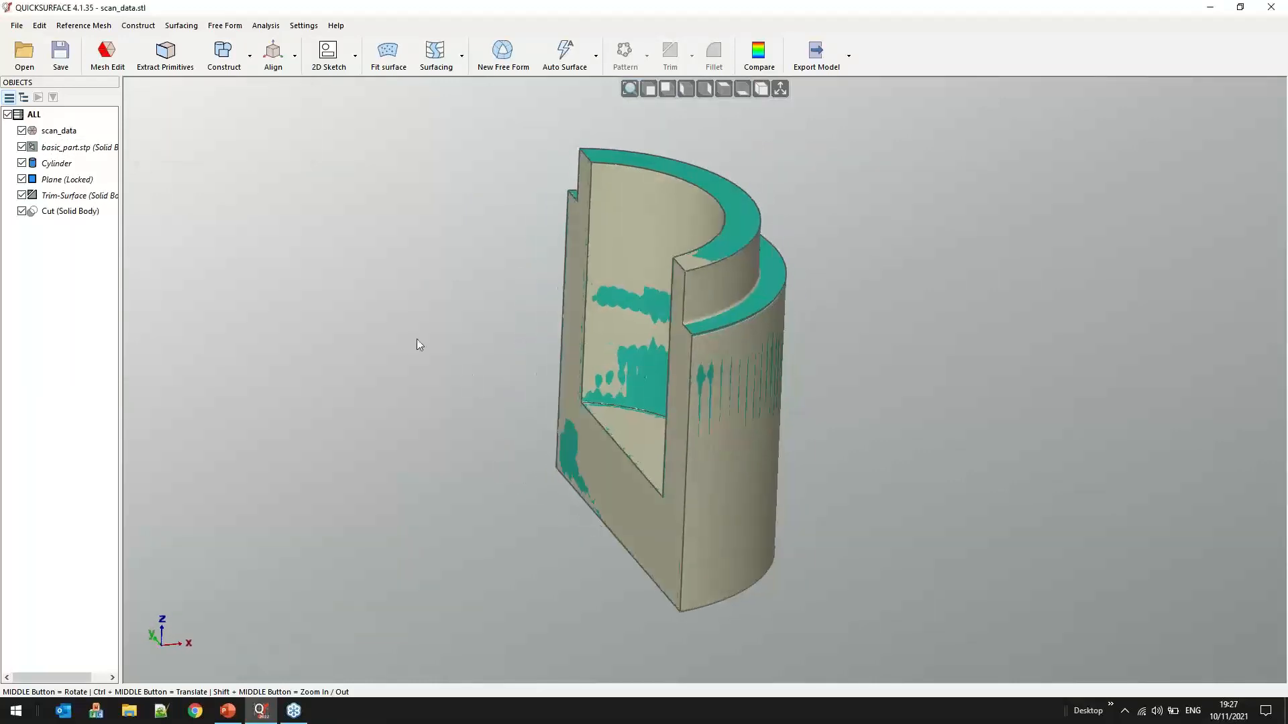
Isolate the scan_data mesh at the small round-ended slot in its outer surface, hiding every other object
middle_drag(715, 489, 336, 285)
scroll(594, 512, up, 5)
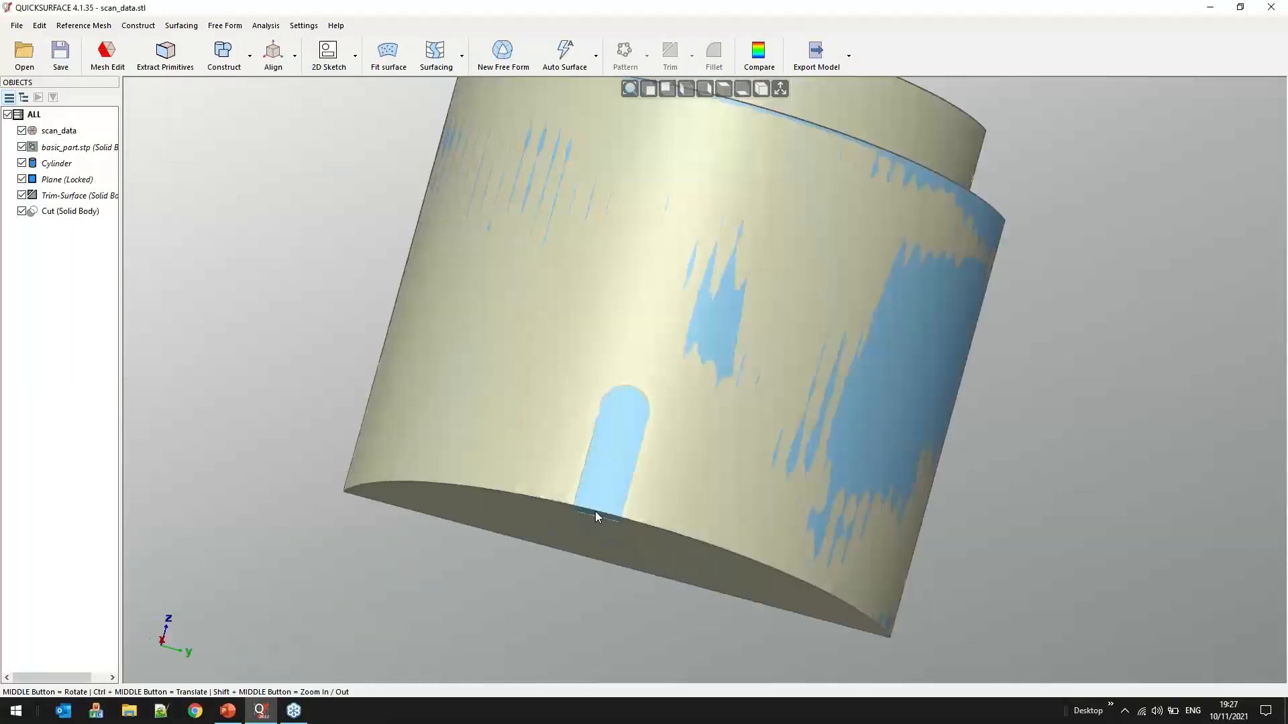
middle_drag(663, 401, 474, 308)
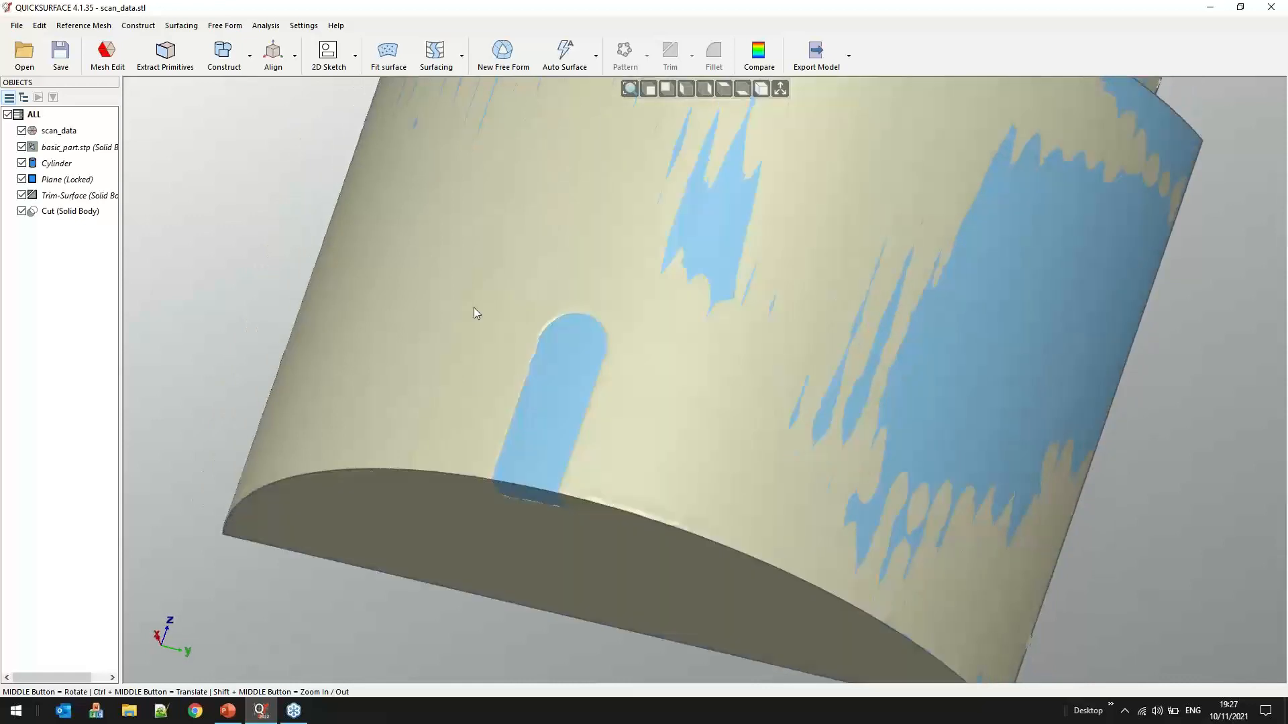
right_click(65, 138)
click(107, 155)
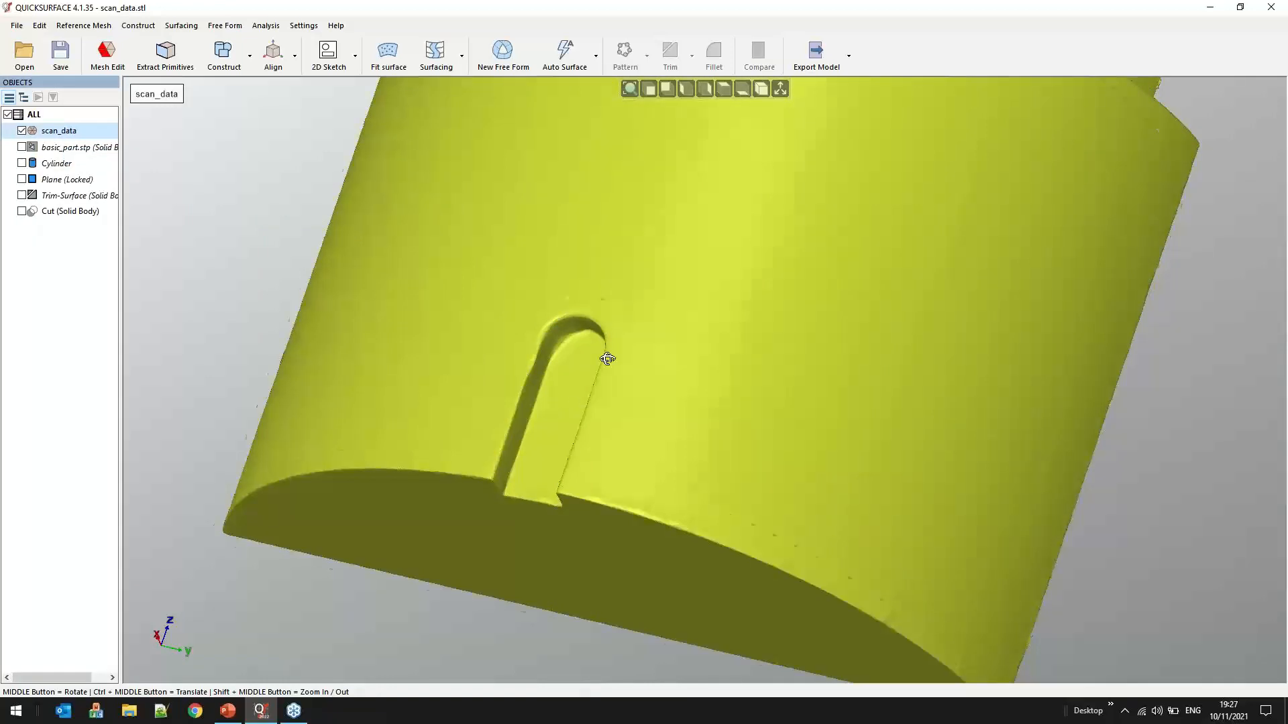
Extract a plane primitive from the slot floor, constrained Perpendicular to Bottom (OXY), and finish primitive extraction
middle_drag(607, 358, 611, 287)
click(166, 56)
click(567, 399)
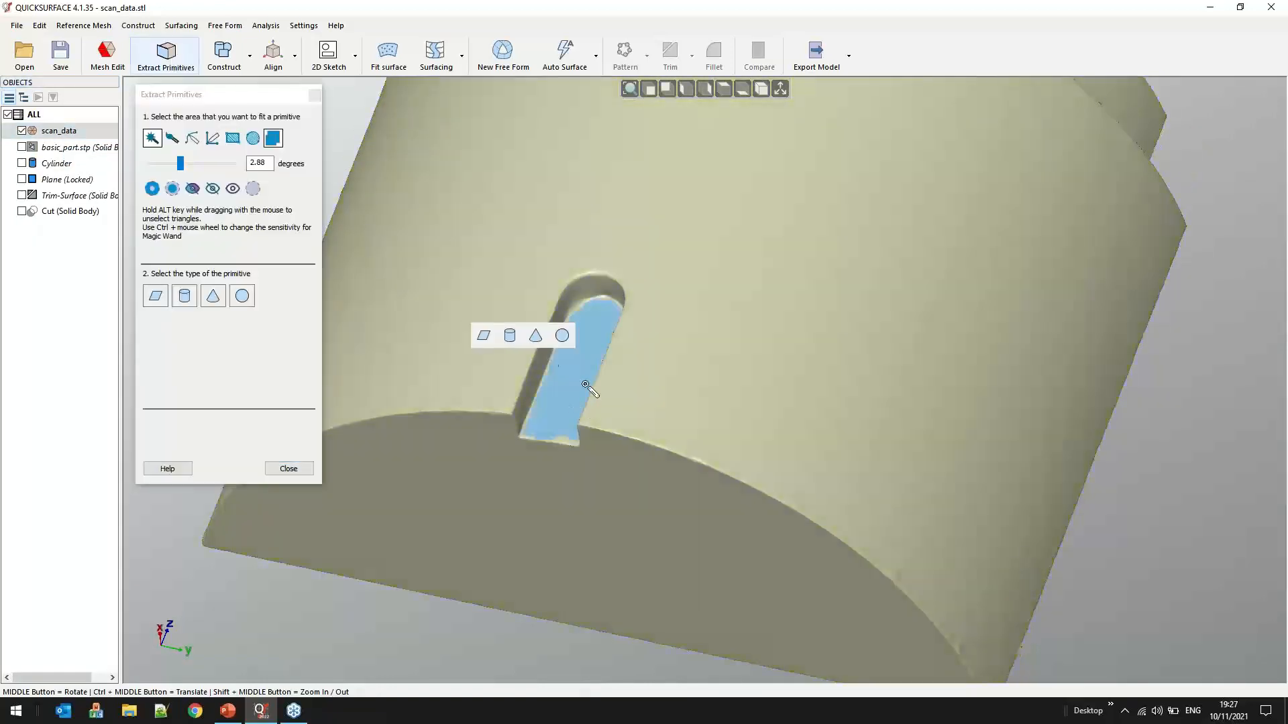
click(483, 335)
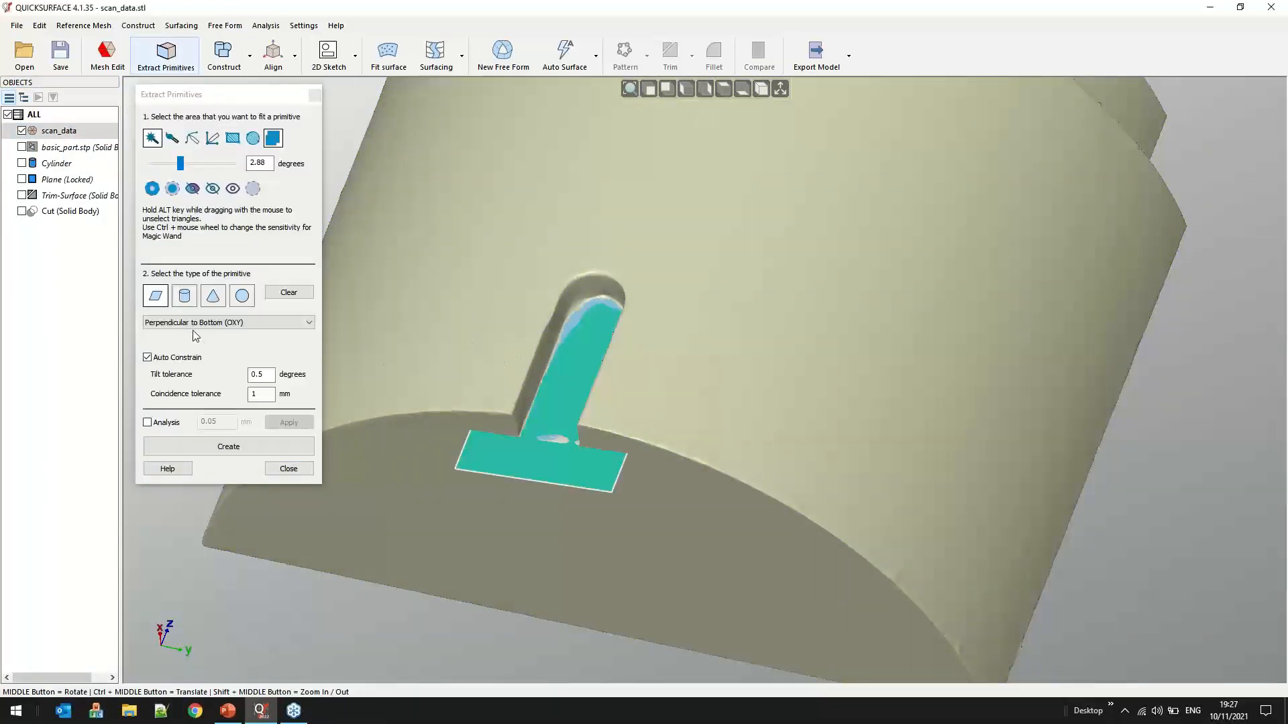
middle_drag(471, 354, 502, 513)
scroll(632, 393, down, 4)
middle_drag(594, 420, 603, 293)
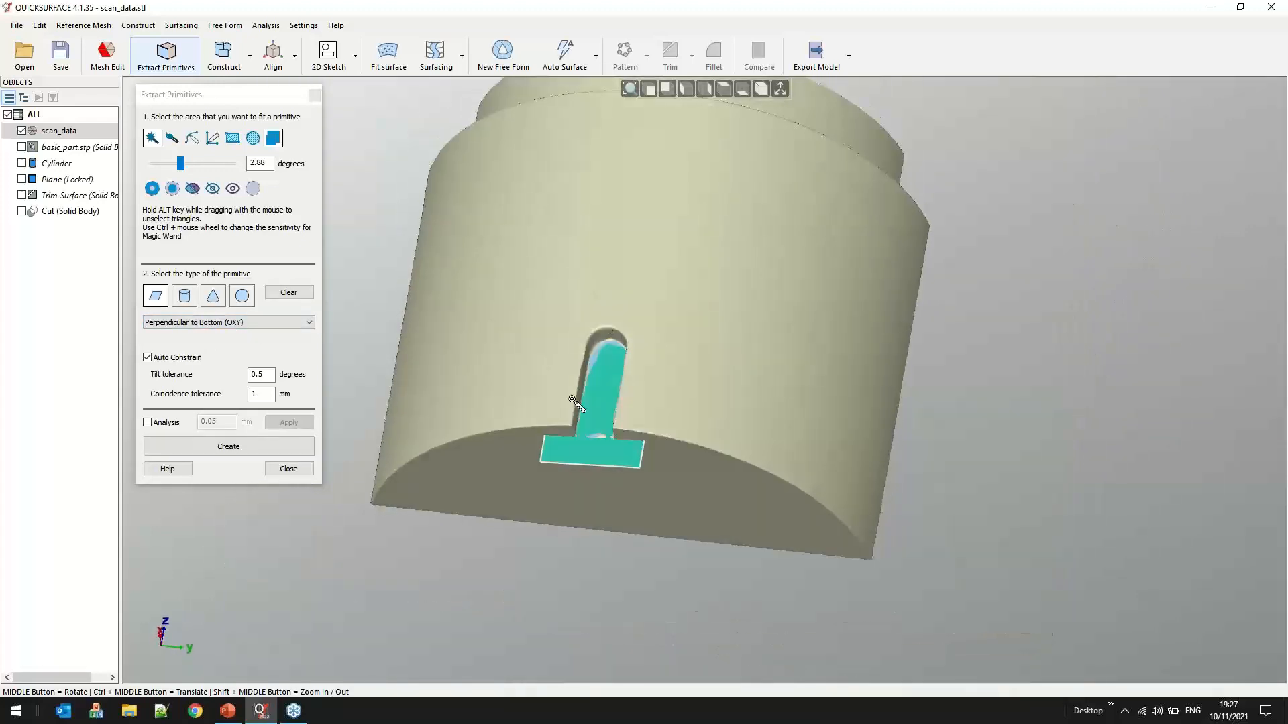
click(242, 445)
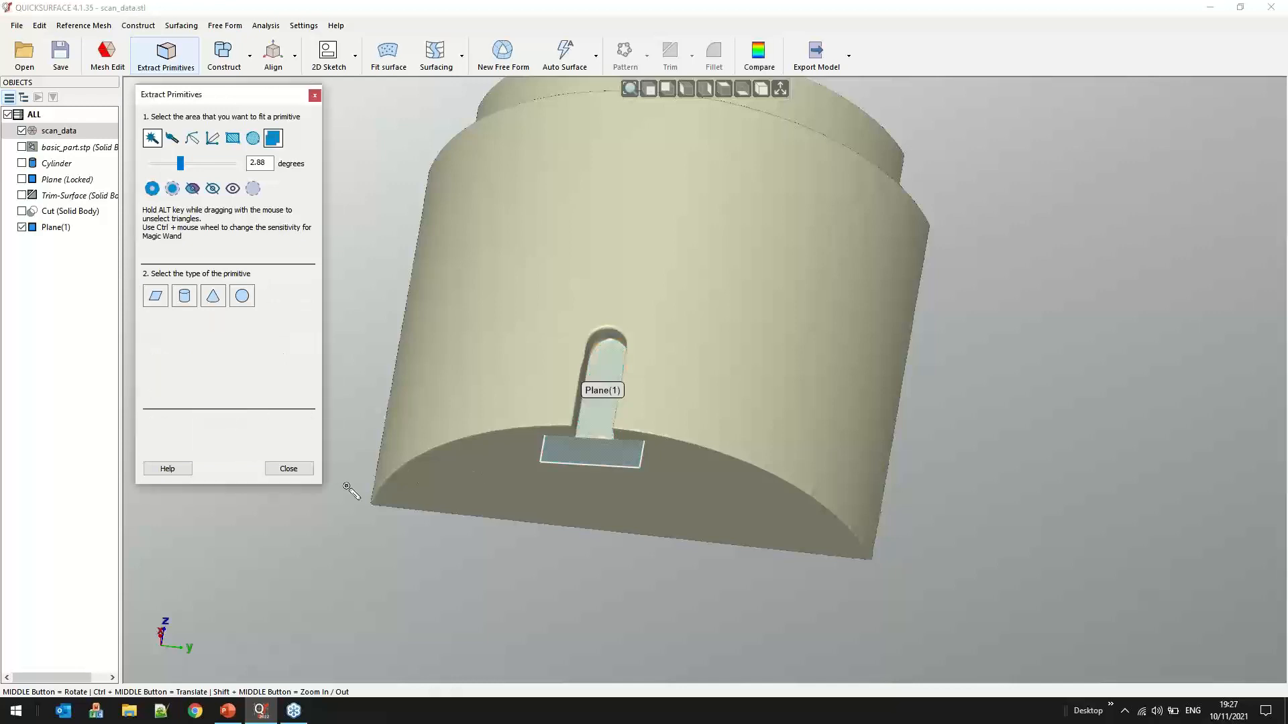
click(306, 472)
Create a sketch parallel to the slot floor plane from a mesh section at 3.923 mm offset, without placing it on the slicing plane
click(594, 448)
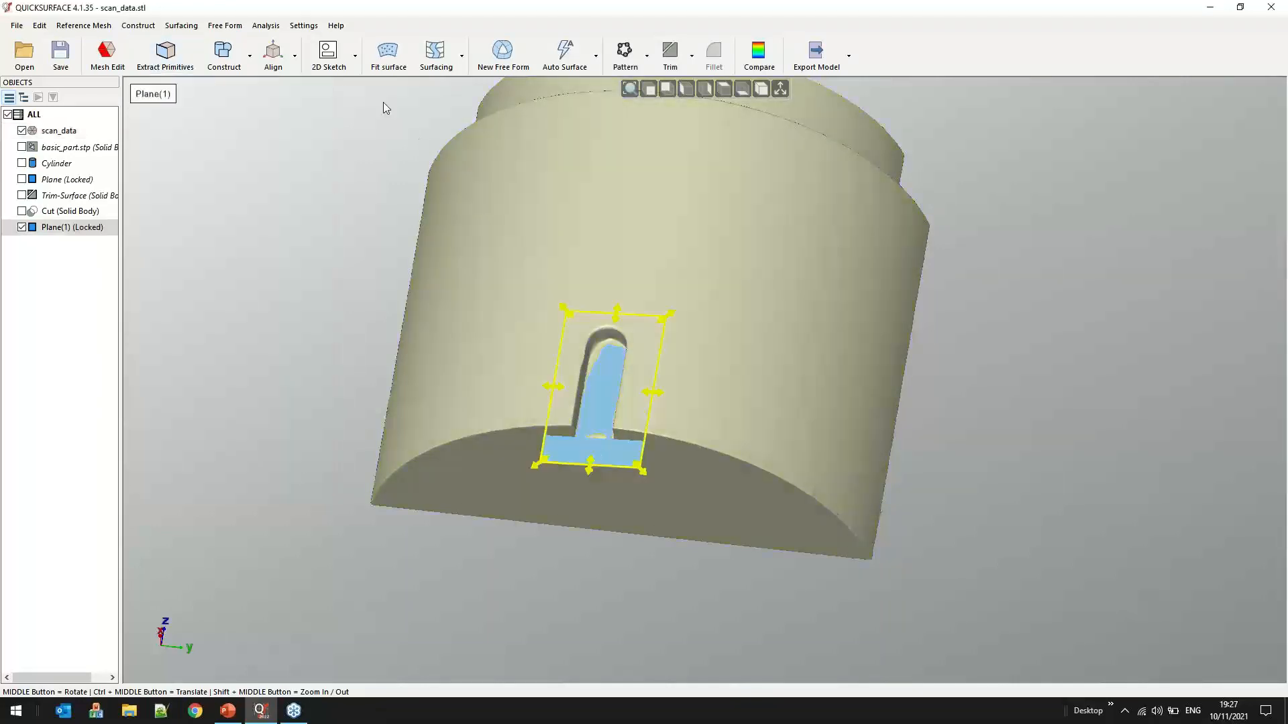
click(331, 61)
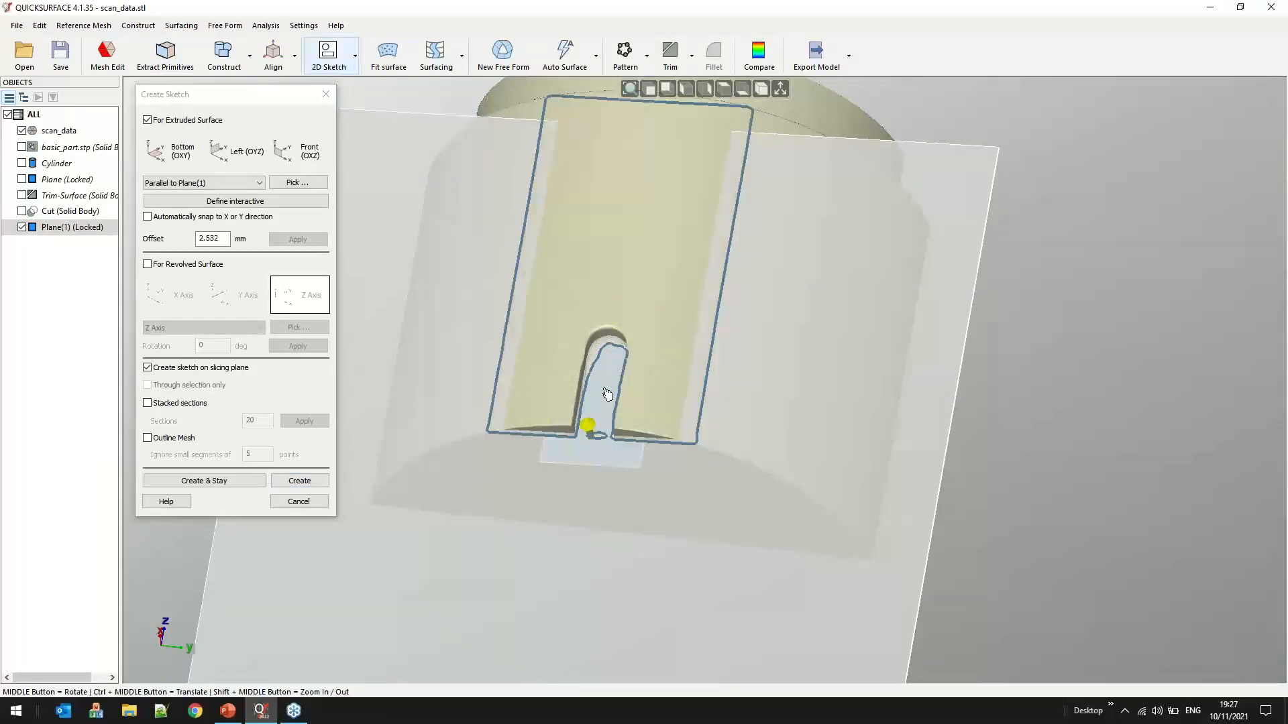
mouse_move(526, 480)
middle_down()
mouse_move(483, 304)
mouse_move(484, 245)
middle_up()
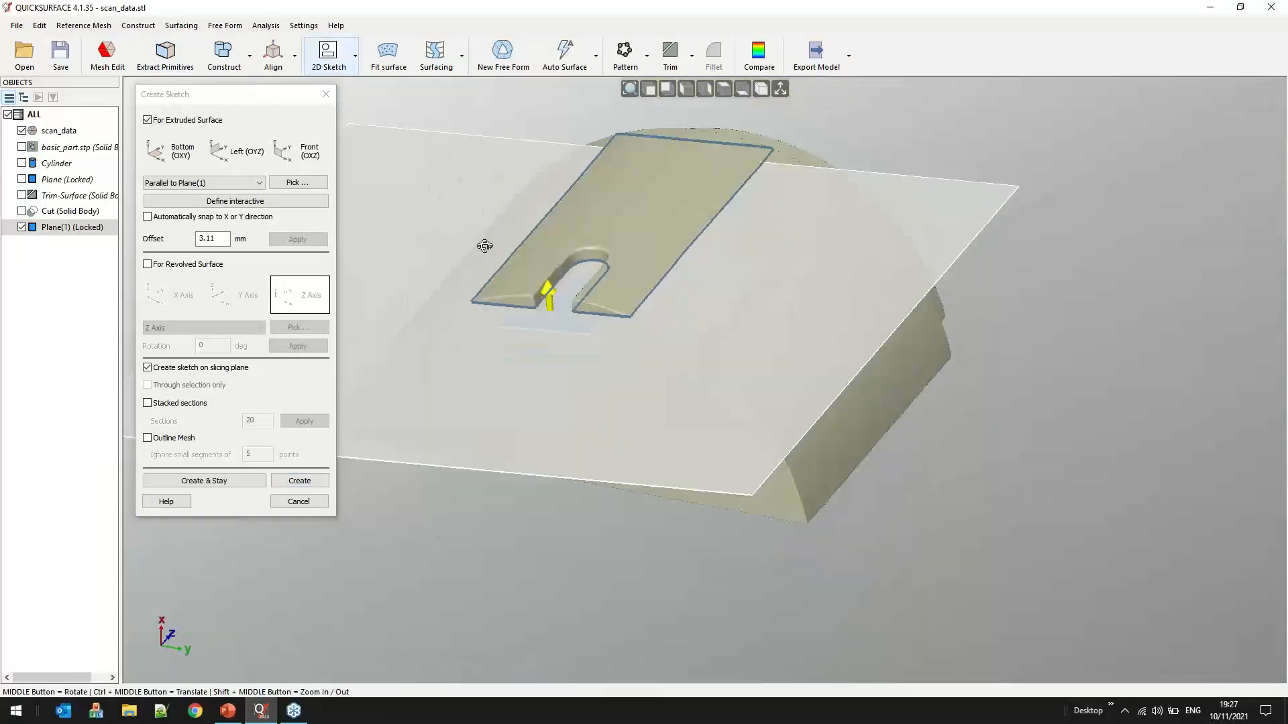
scroll(483, 246, up, 5)
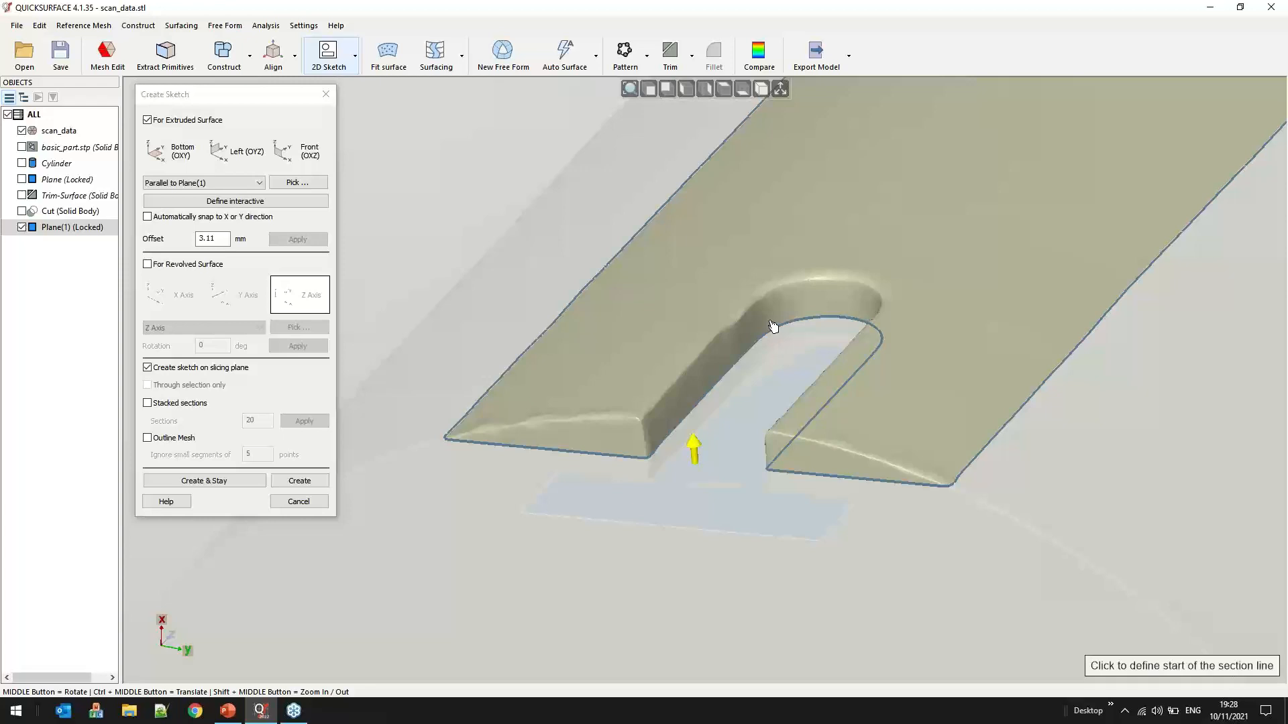
drag(749, 427, 747, 425)
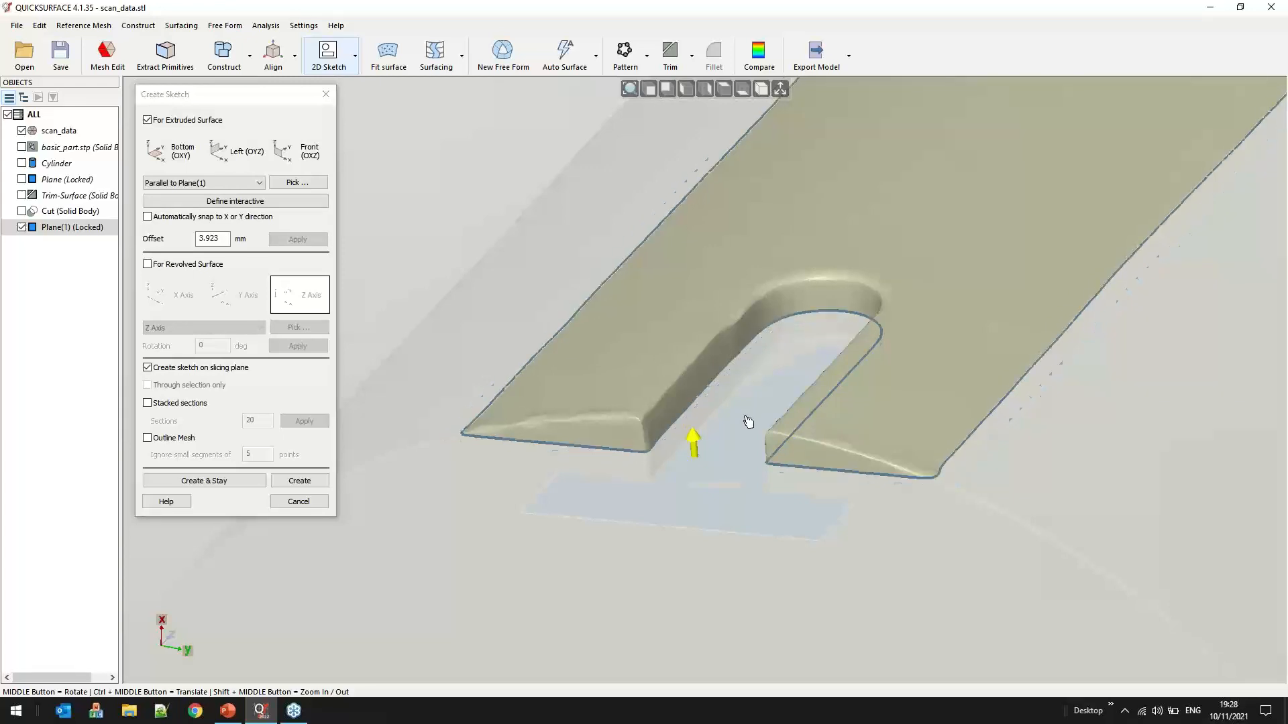
click(148, 369)
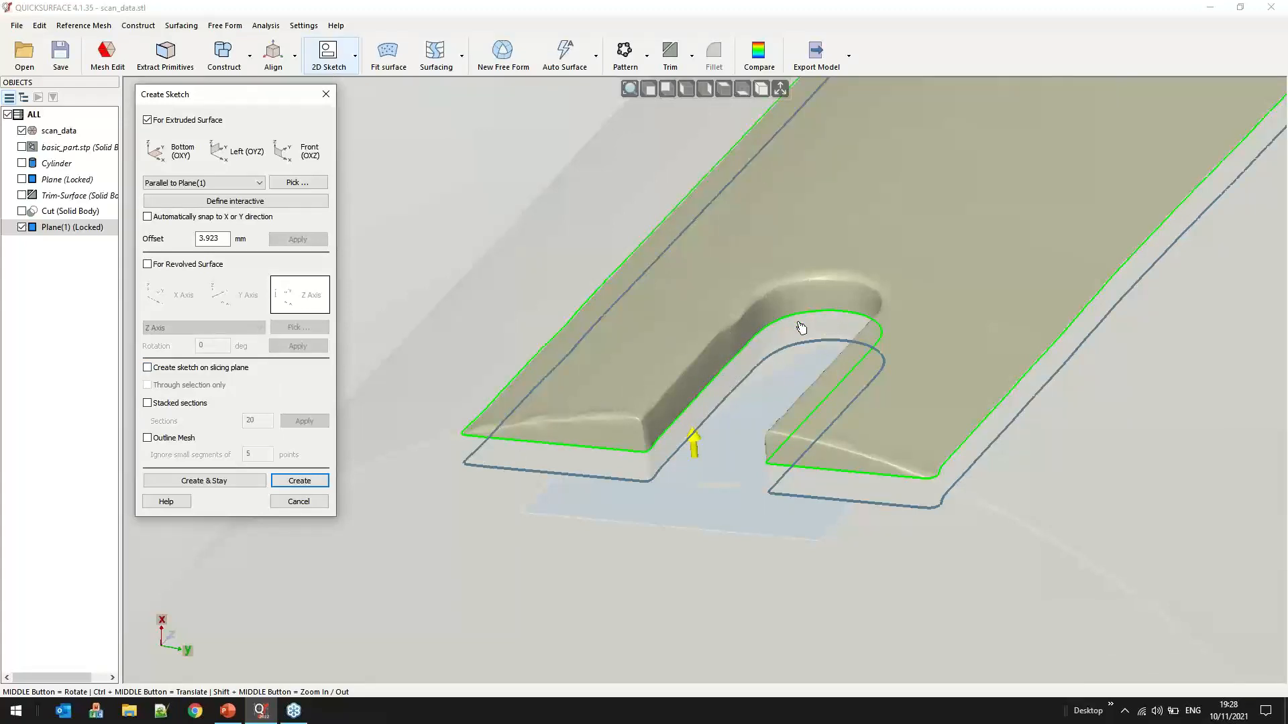
click(318, 483)
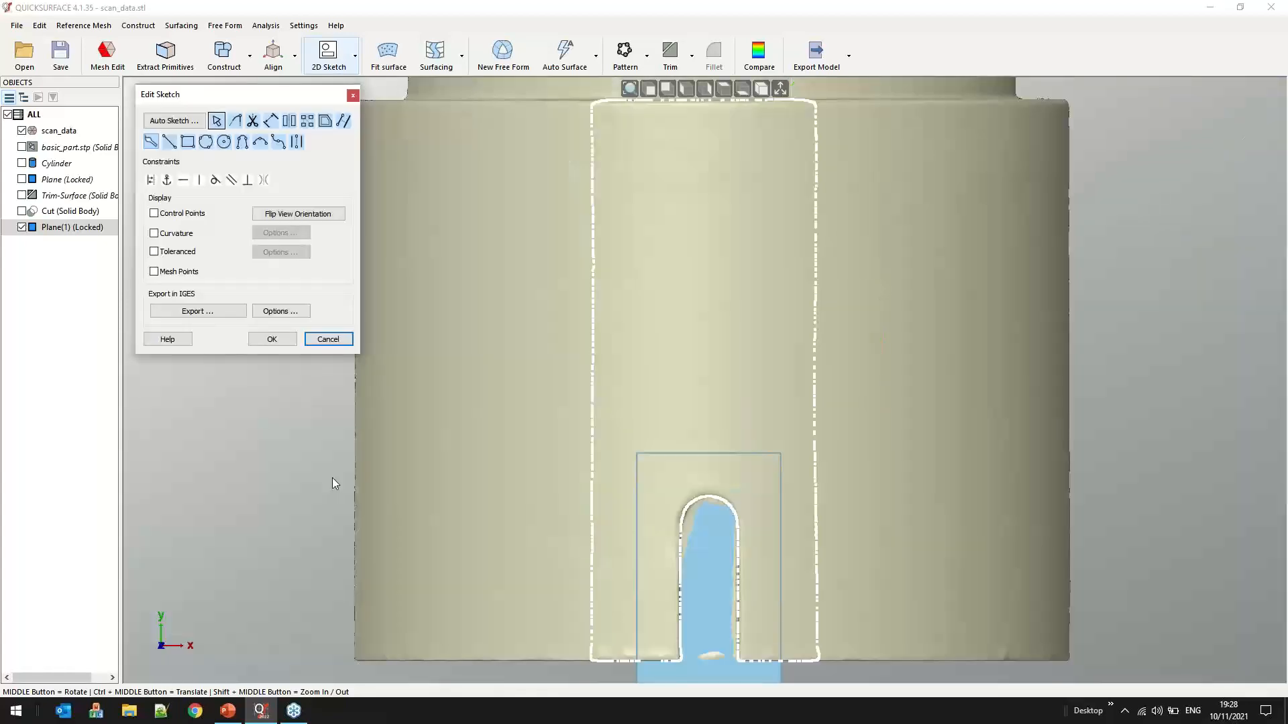
Hide the scan mesh and slot floor plane, and fit vertical lines to both straight sides of the slot section
scroll(733, 545, up, 4)
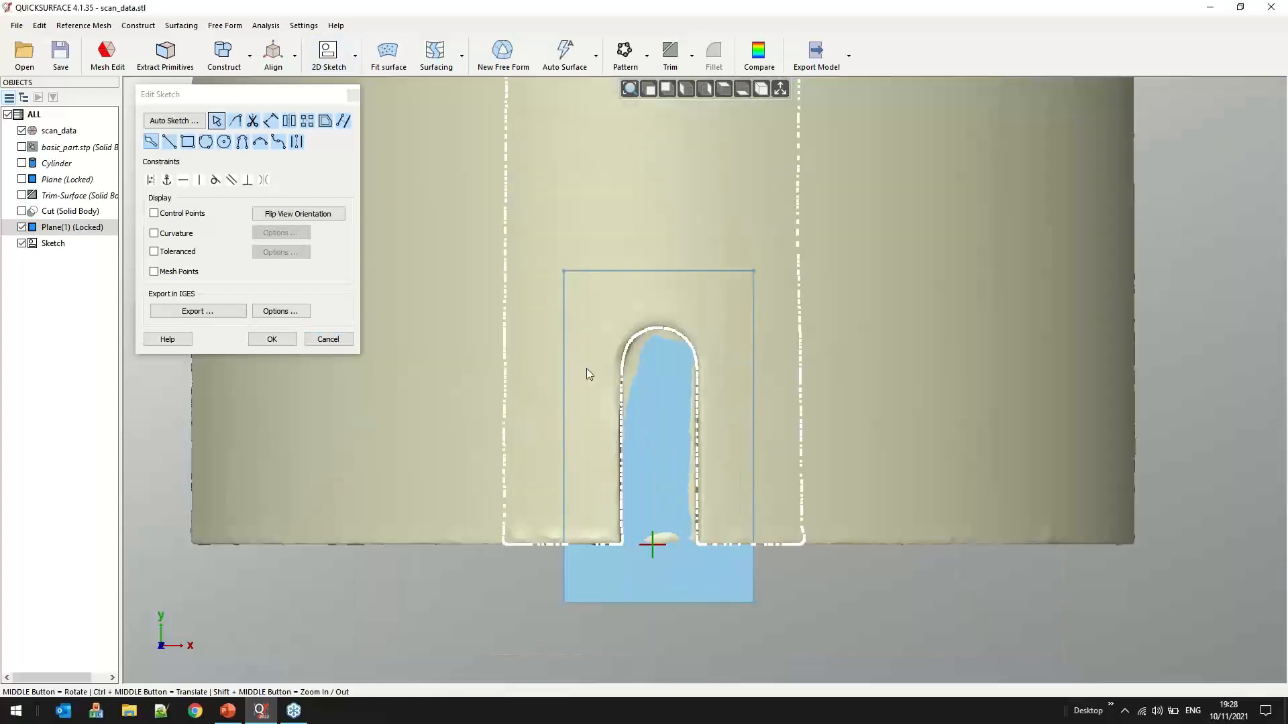
click(22, 131)
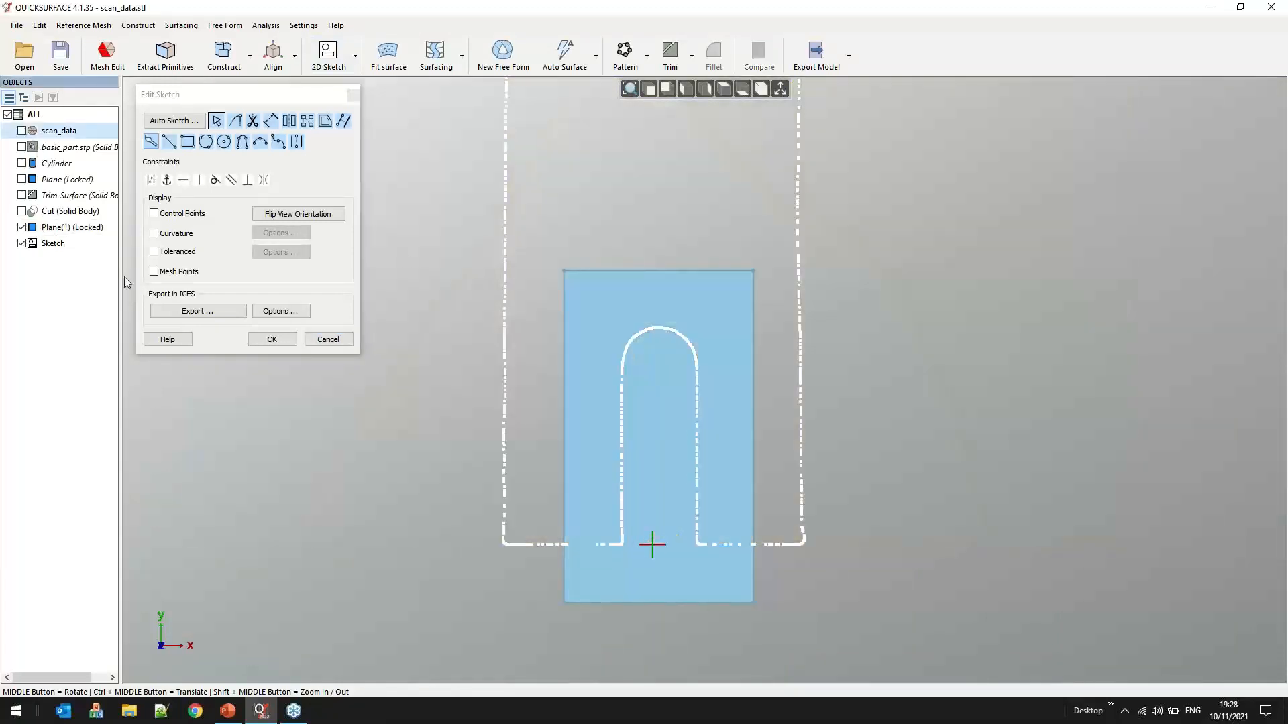
click(22, 227)
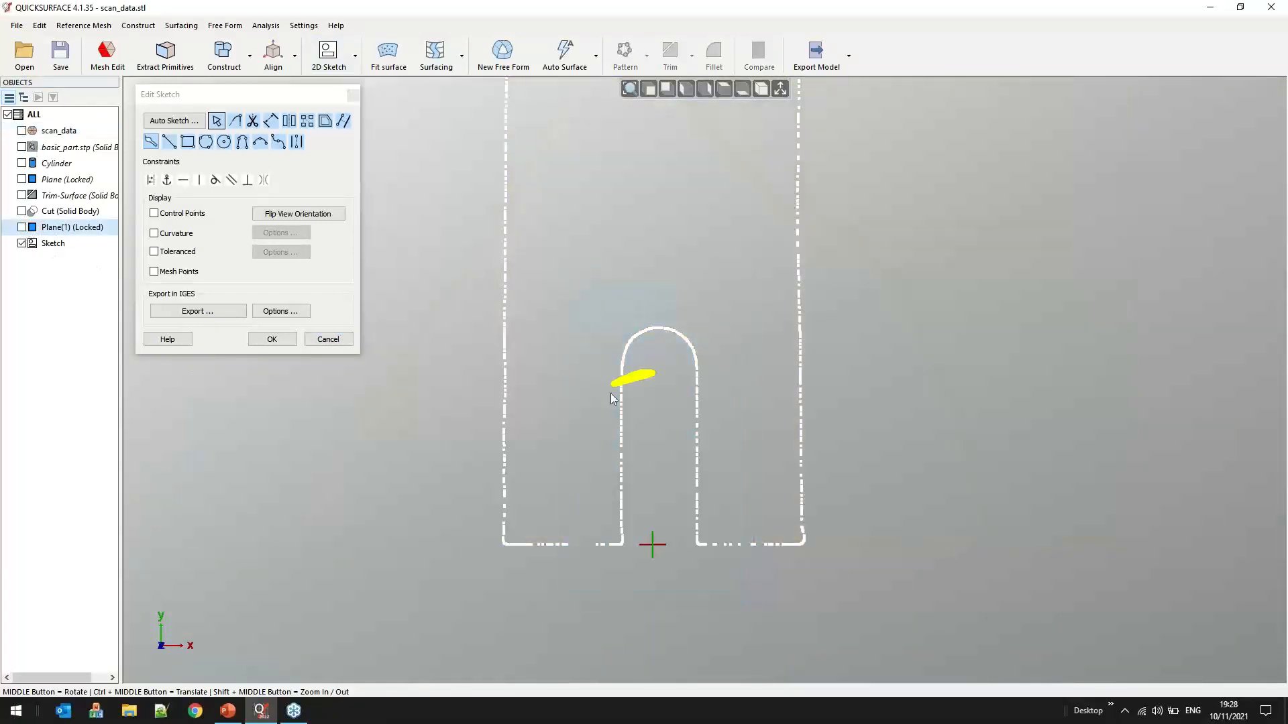
drag(611, 398, 624, 521)
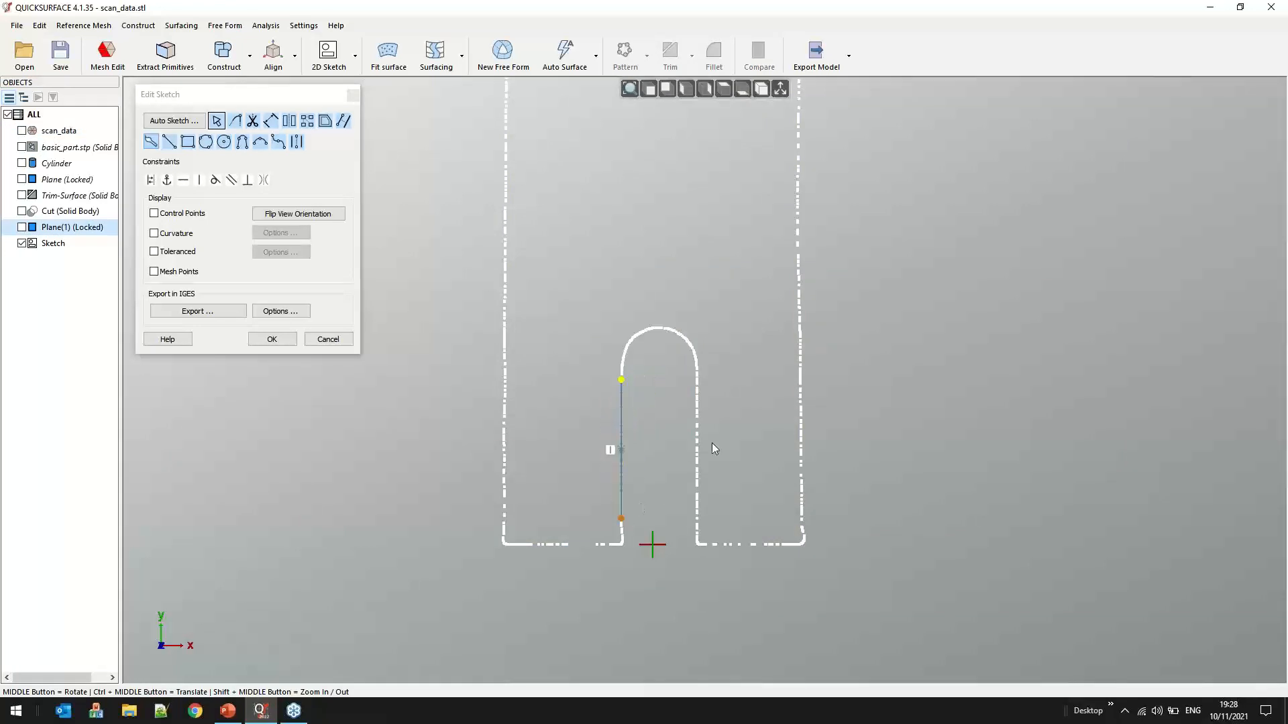
mouse_move(709, 370)
mouse_down()
mouse_move(691, 499)
mouse_move(717, 524)
mouse_up()
Draw a horizontal line below the slot's open end and extend both side lines down to its endpoints
right_click(658, 593)
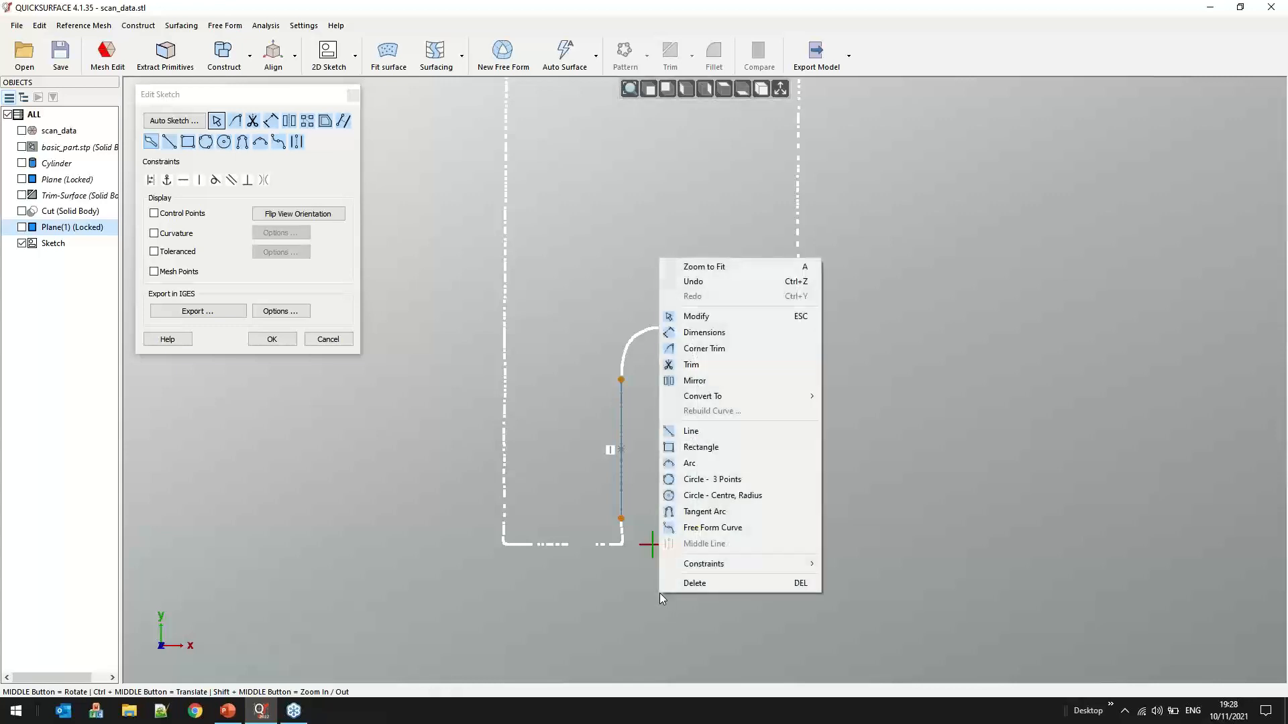
click(690, 431)
click(625, 625)
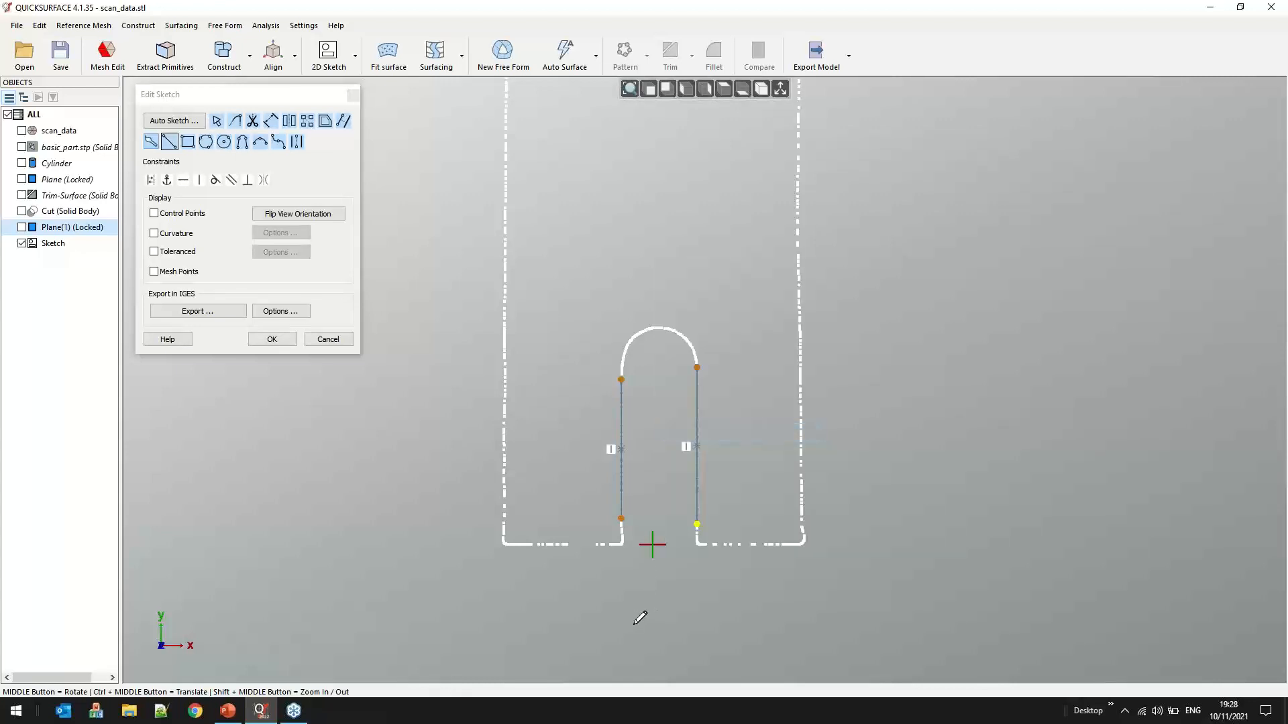
click(703, 625)
click(217, 122)
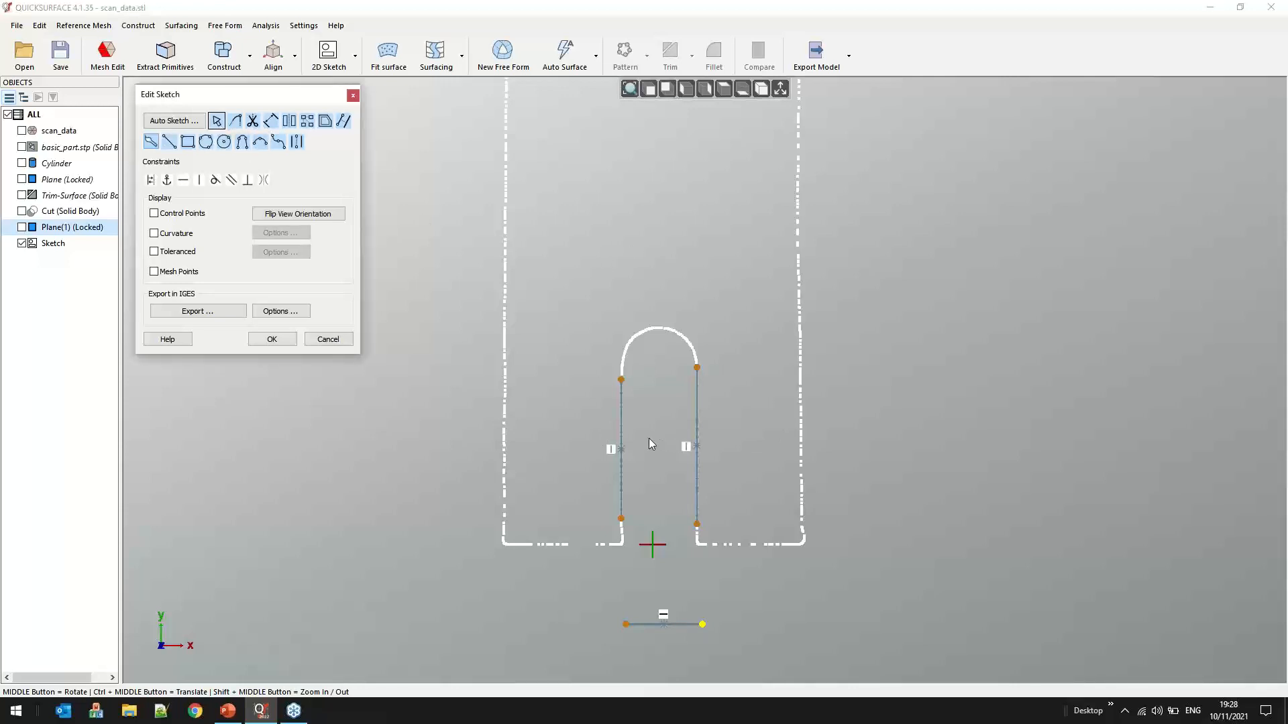
drag(621, 518, 621, 624)
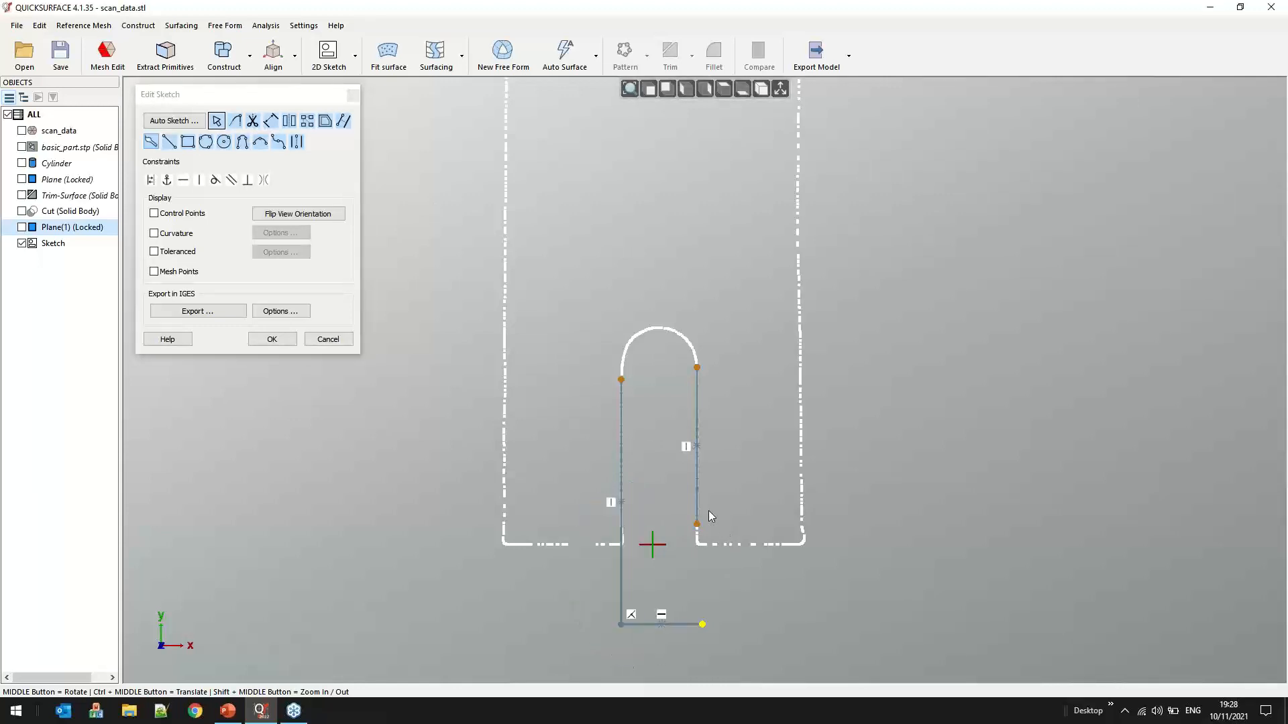
drag(697, 524, 697, 624)
Join the side lines with a tangent arc and adjust its centre to fit the section, using the toleranced display
scroll(640, 509, up, 2)
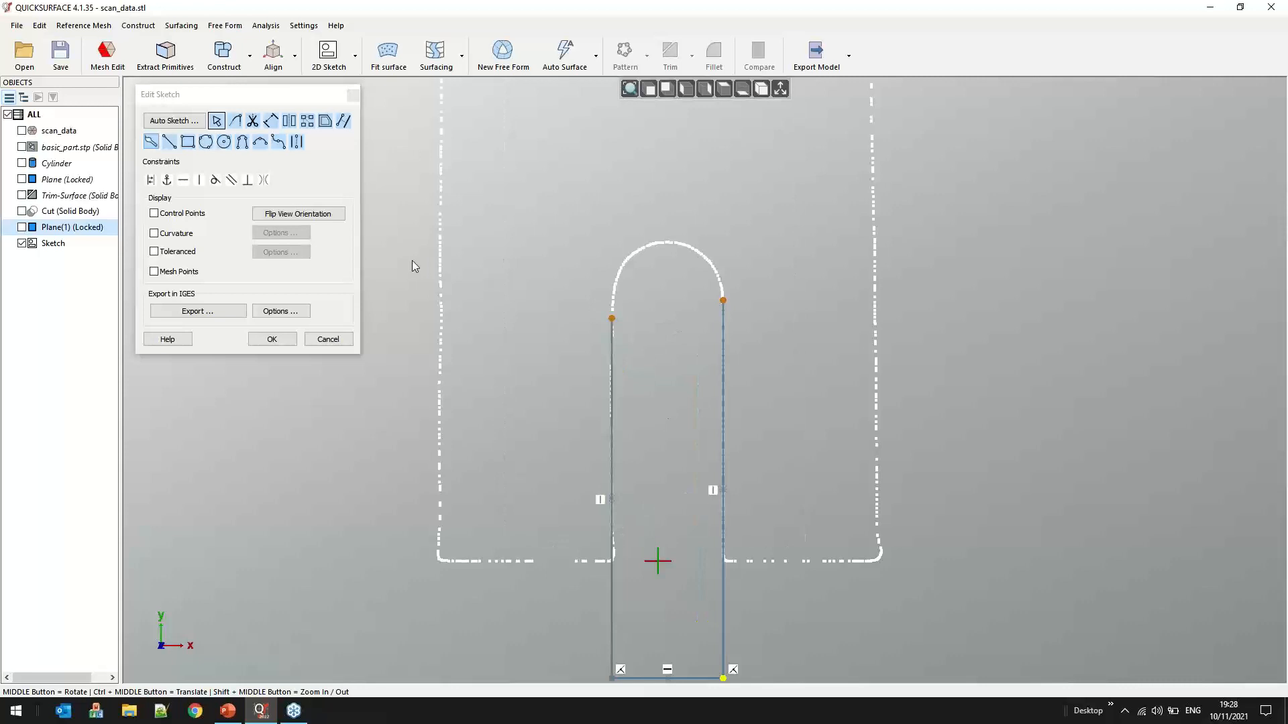
click(244, 142)
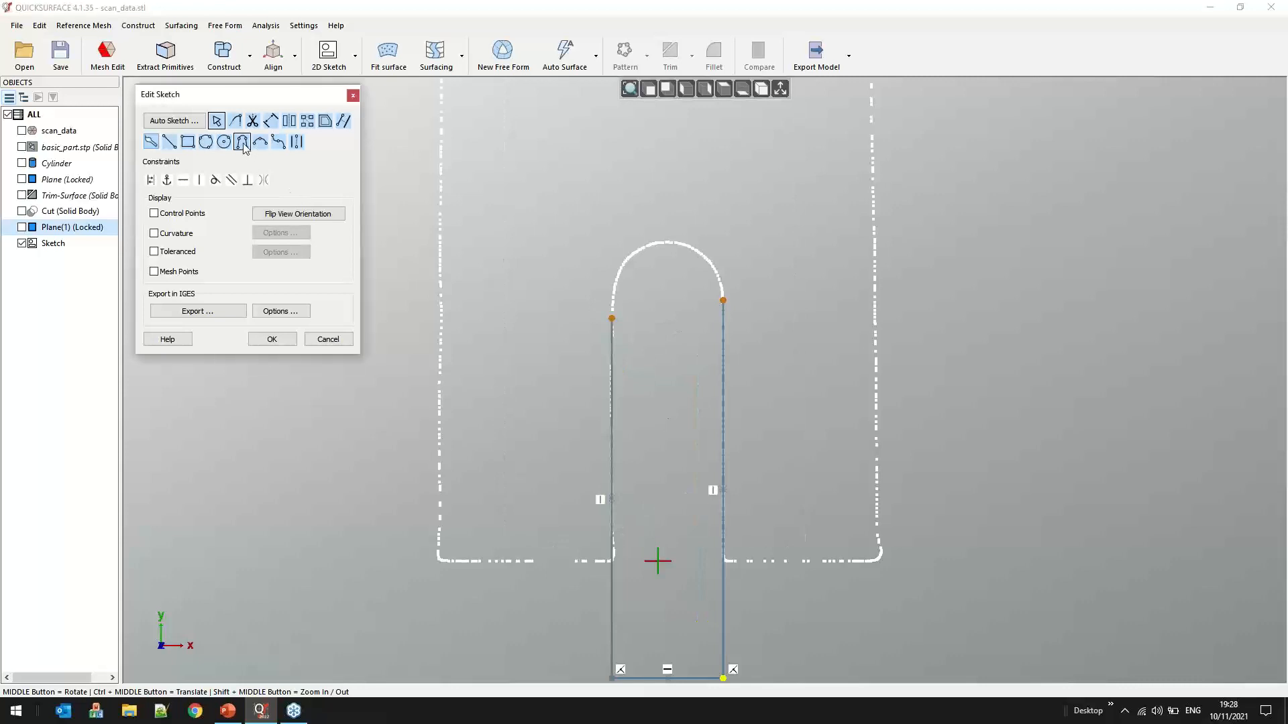
click(612, 317)
click(724, 298)
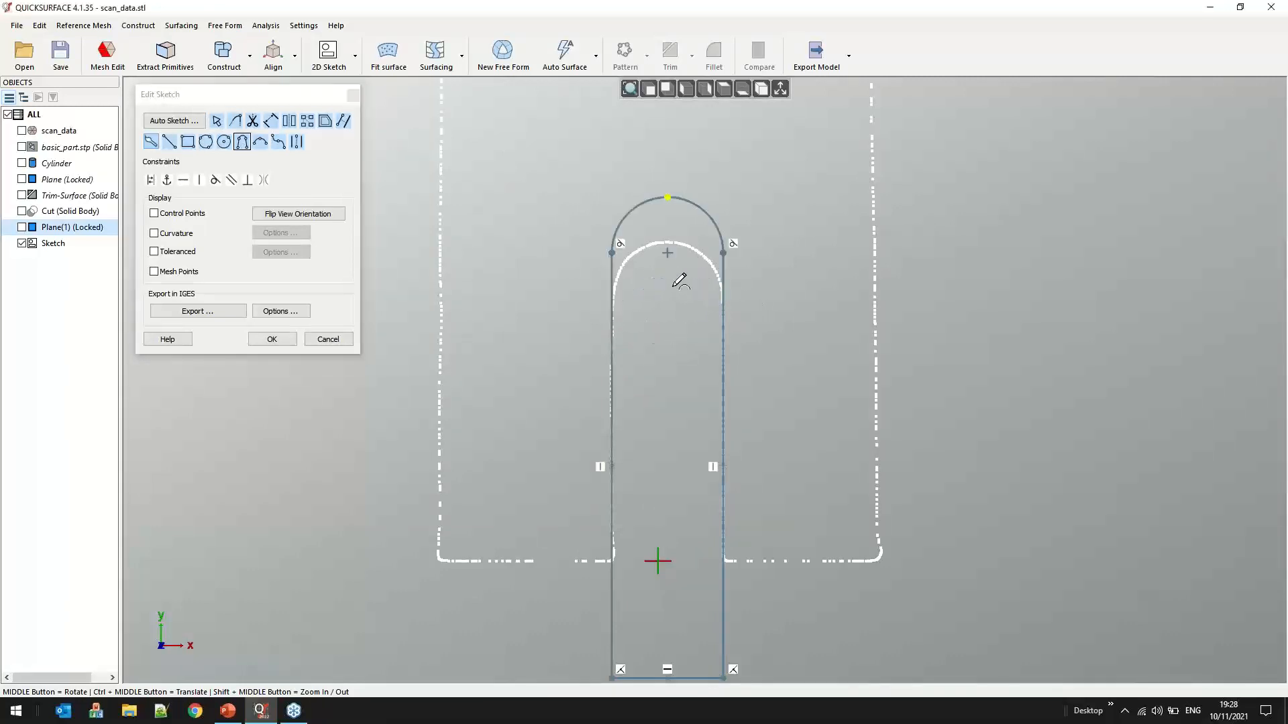
key(Escape)
drag(668, 255, 668, 298)
scroll(645, 263, up, 5)
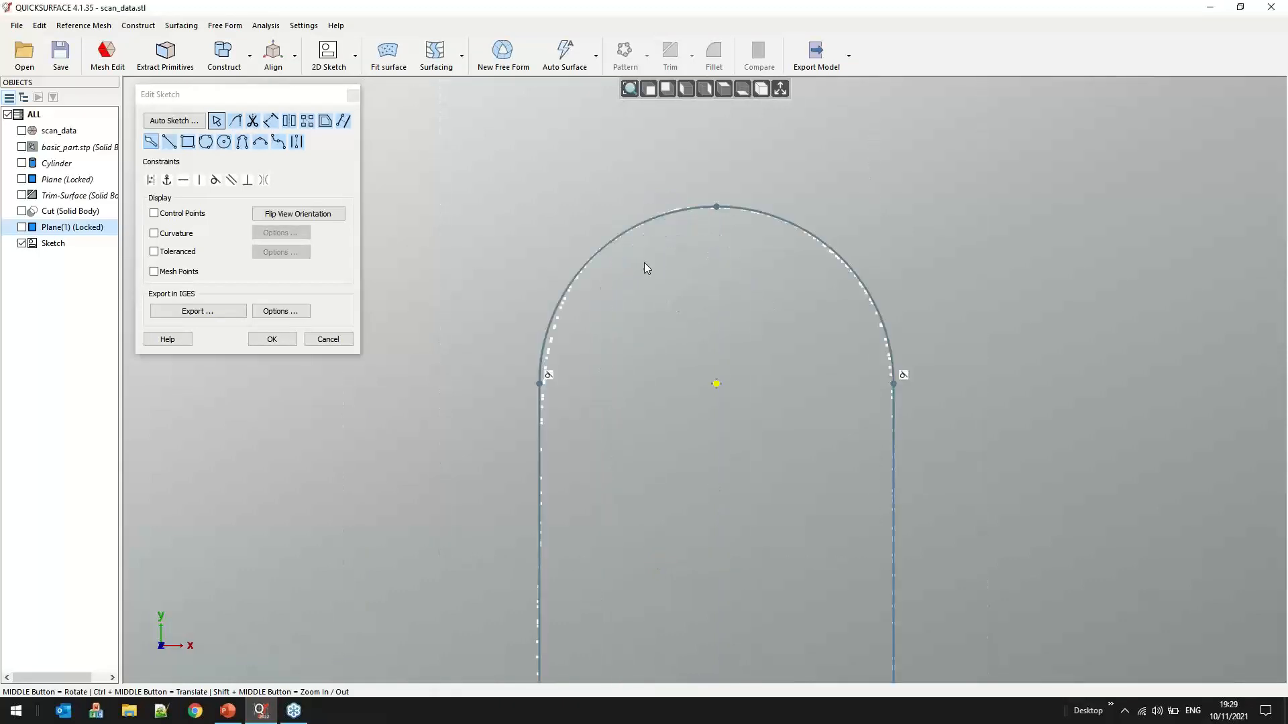
click(168, 253)
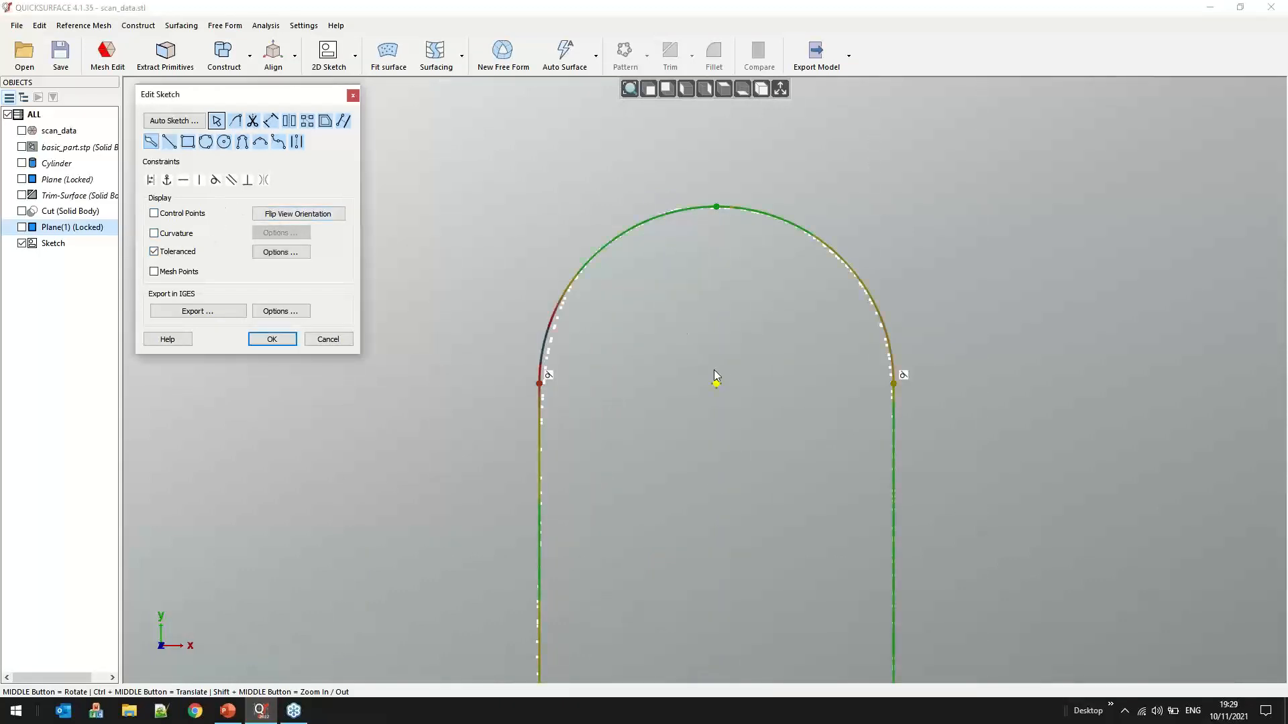
drag(718, 387, 718, 387)
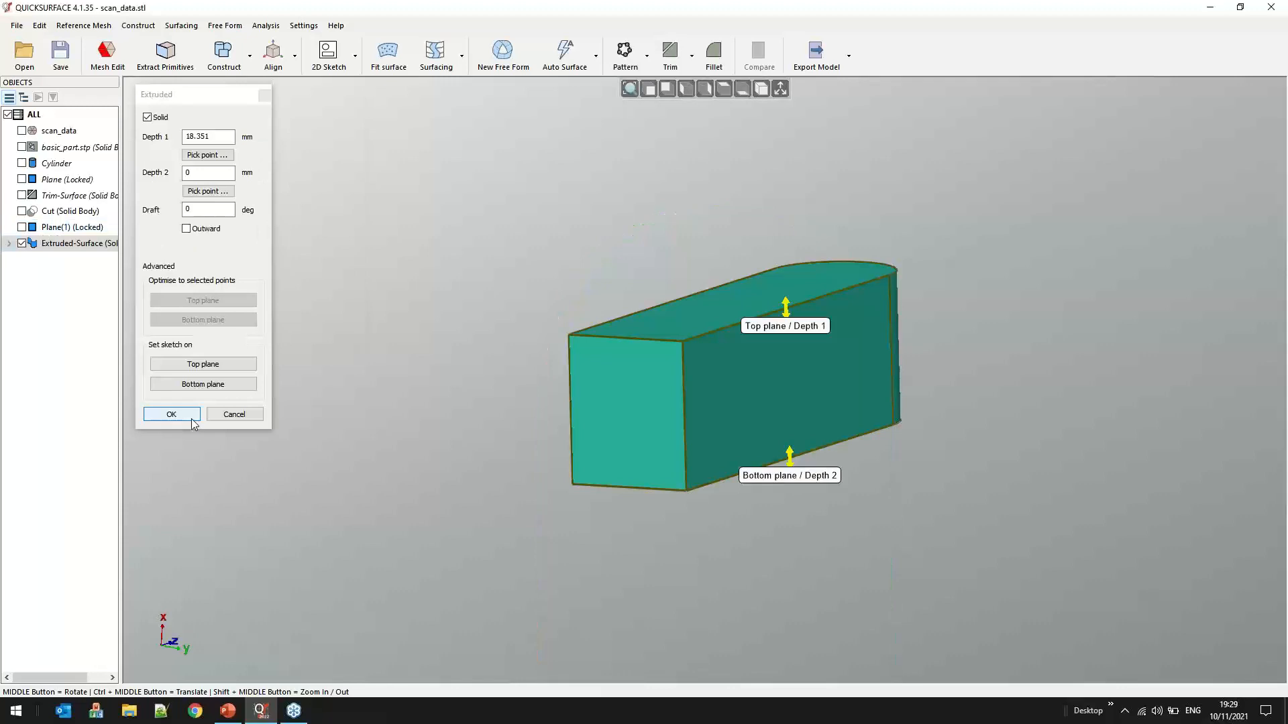
Extrude the slot sketch as a solid with Depth 1 of 18.351 mm, and show the cut solid body
click(172, 414)
click(21, 211)
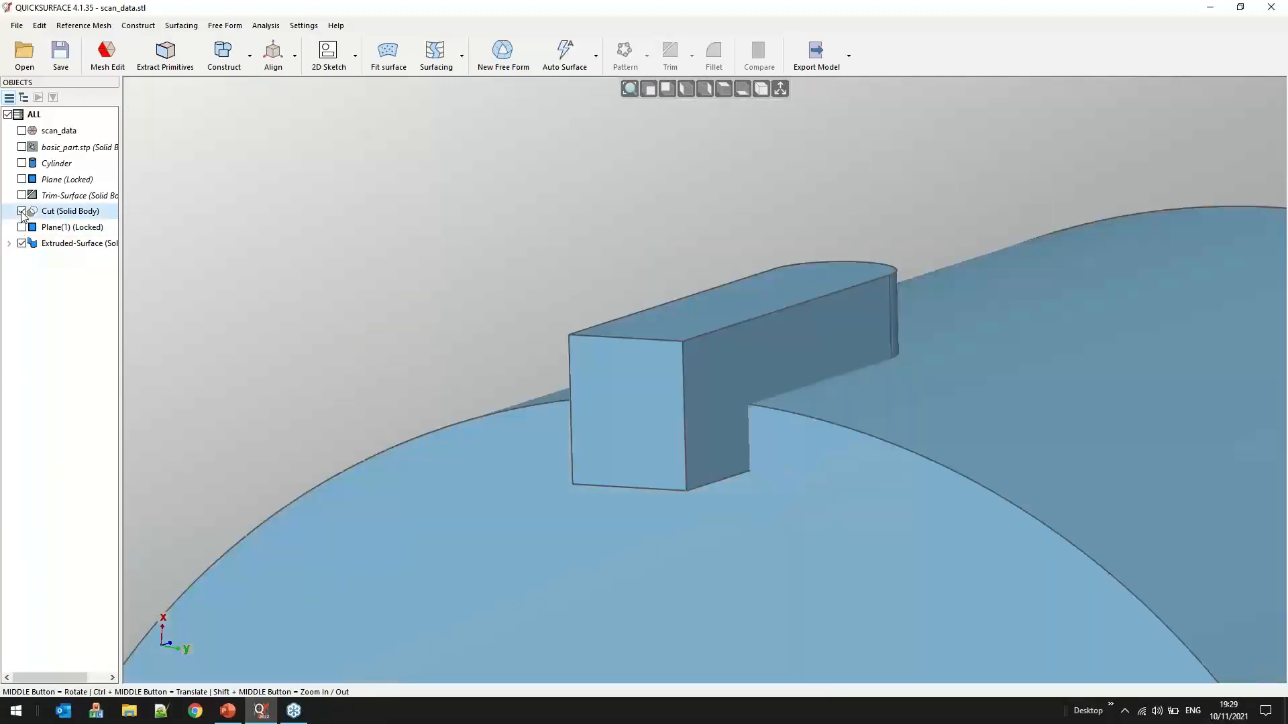
Cut the extruded slot body out of the half-cylinder part using Cut from selected solid
scroll(436, 207, down, 5)
middle_drag(439, 329, 434, 342)
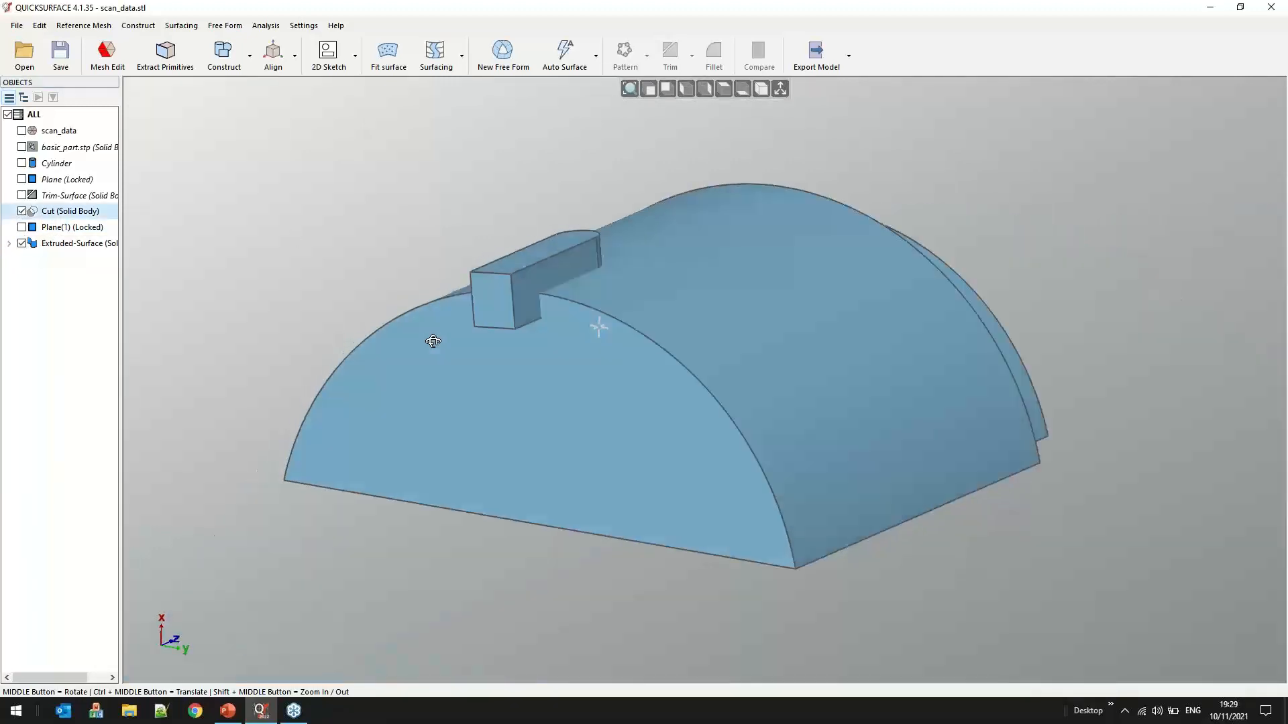
click(690, 283)
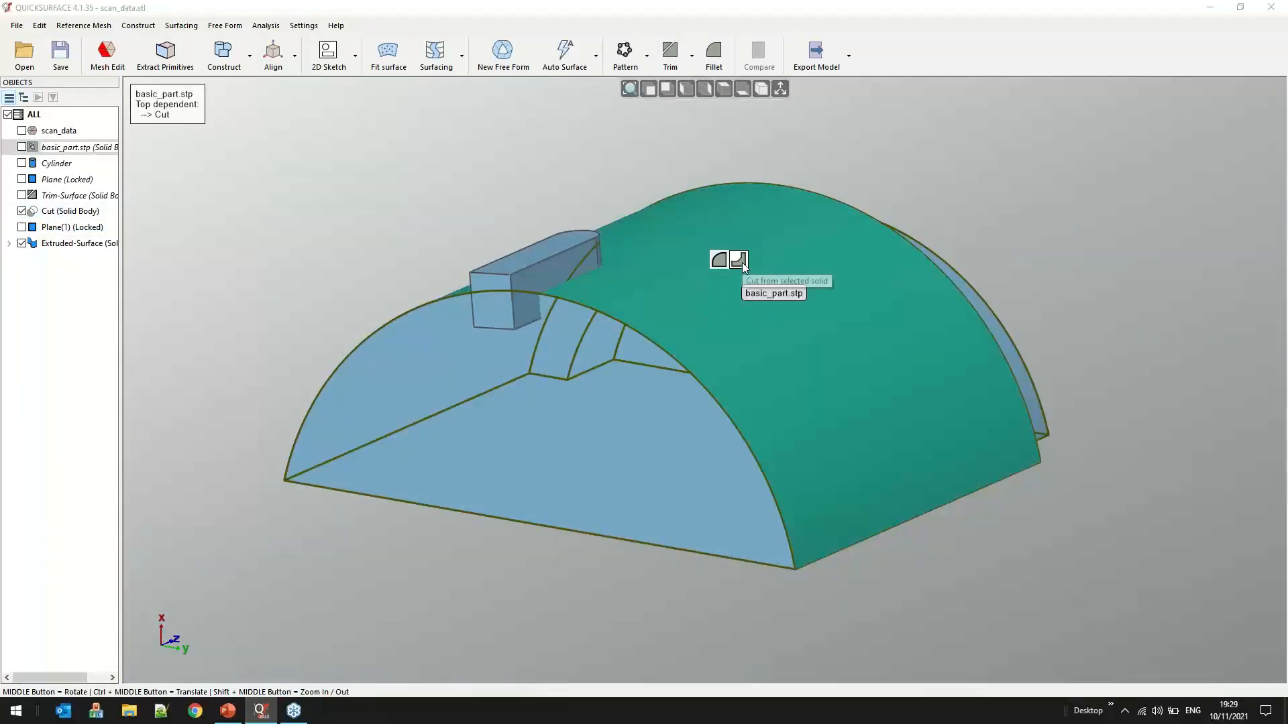
click(739, 260)
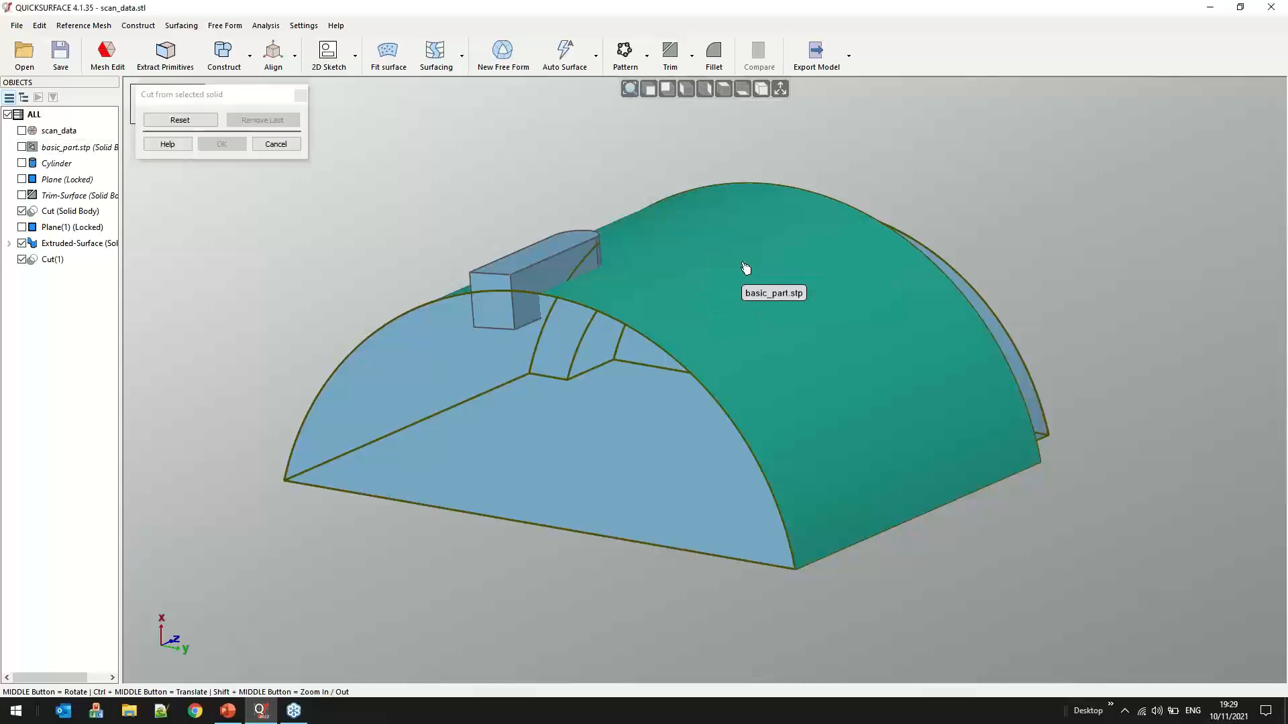
click(538, 280)
click(221, 144)
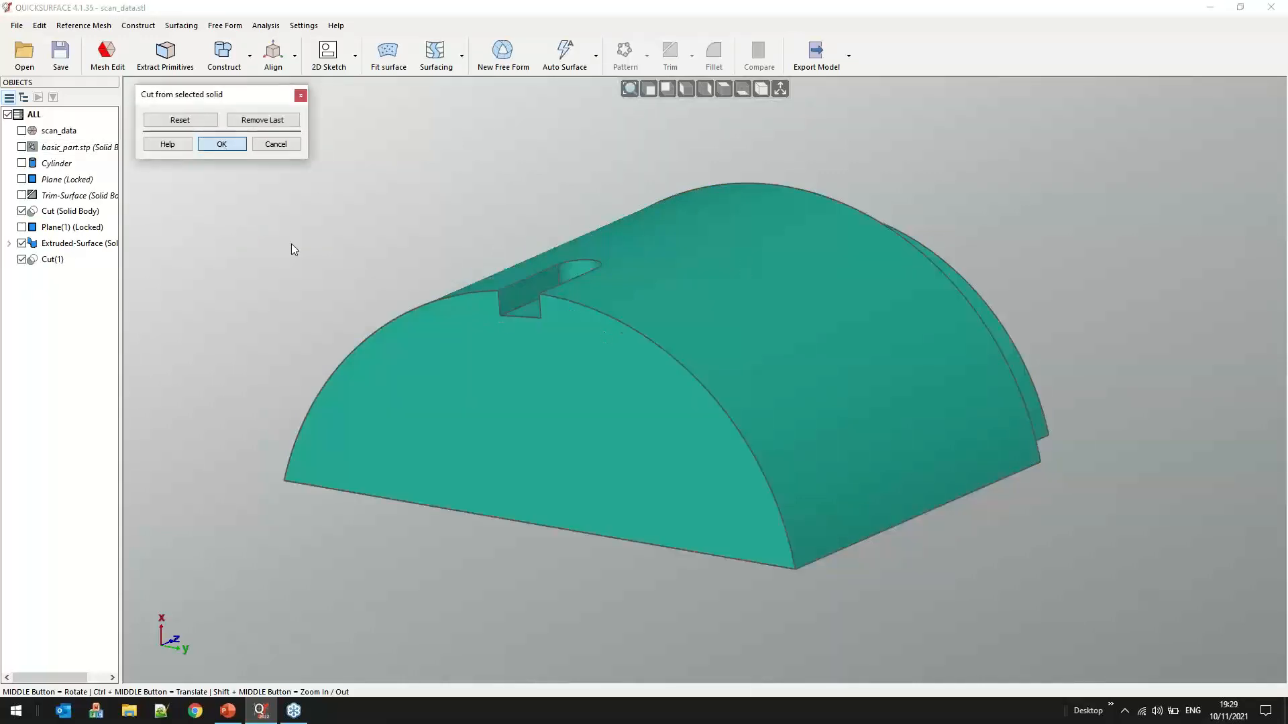
Show the scan mesh over the cut solid and compare the two to display the surface deviation map
middle_drag(423, 251, 468, 431)
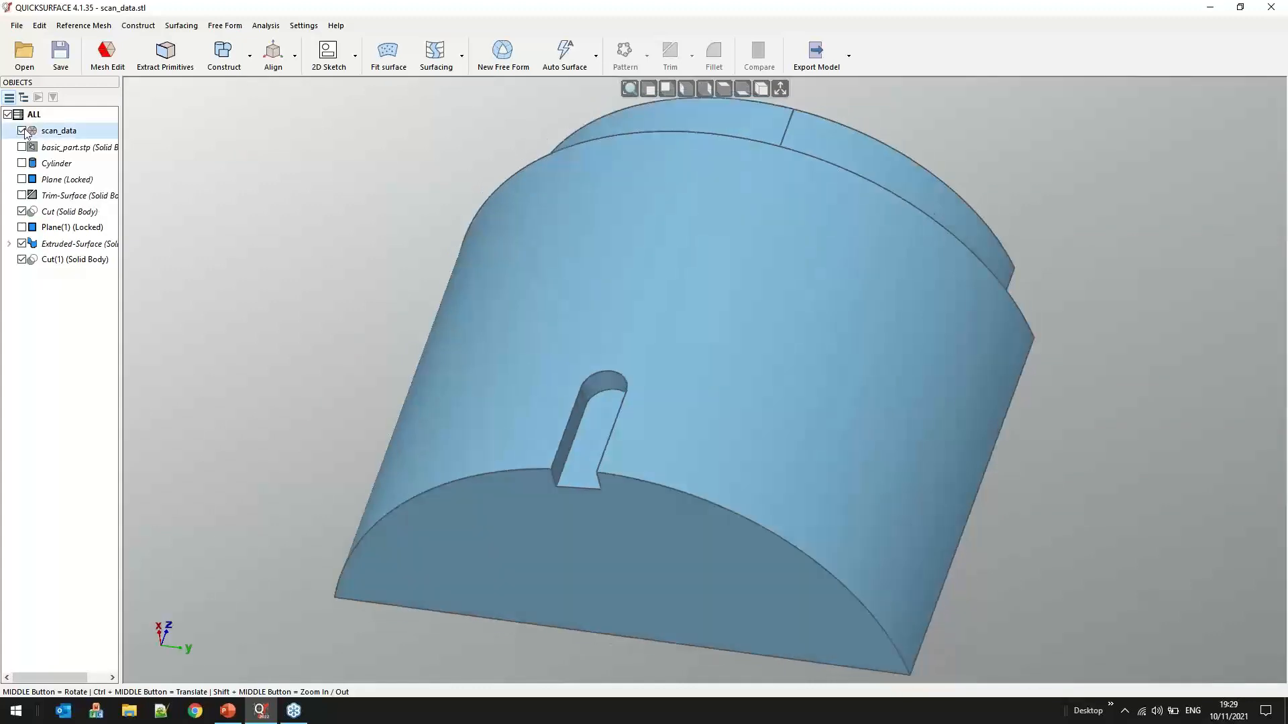
click(22, 131)
middle_drag(521, 326, 530, 370)
scroll(562, 316, down, 3)
middle_drag(563, 313, 536, 359)
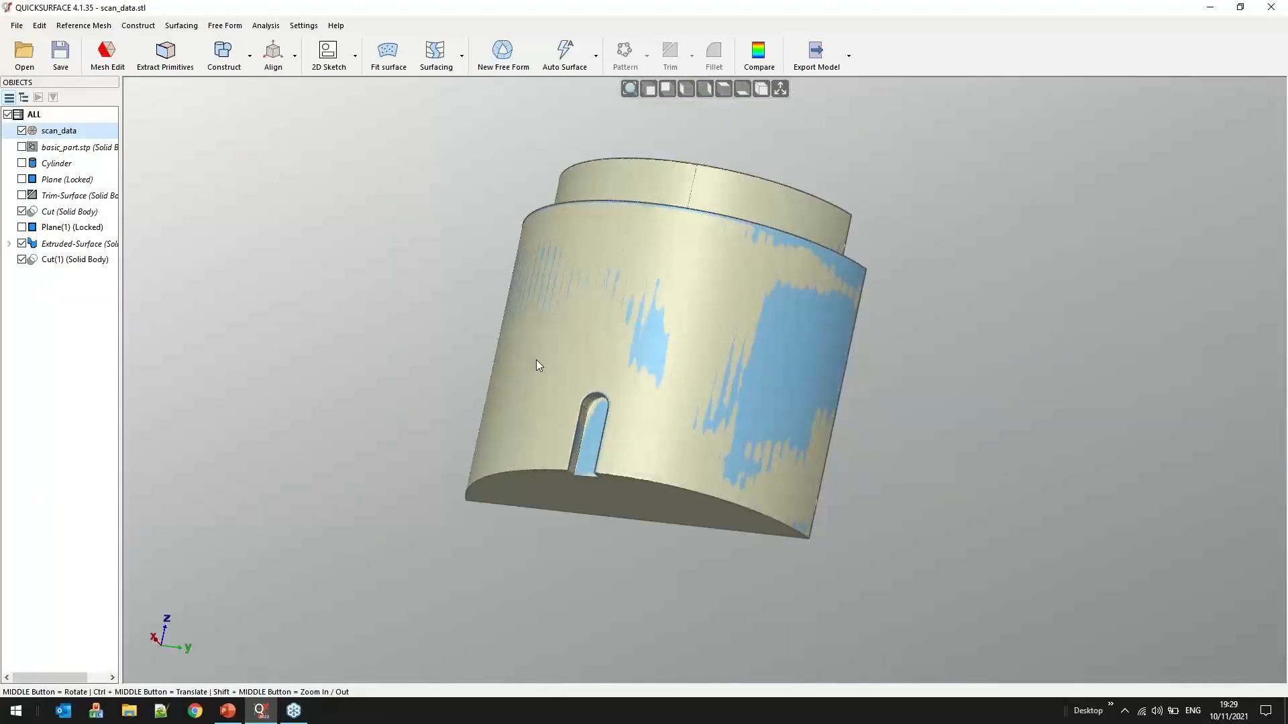
click(770, 62)
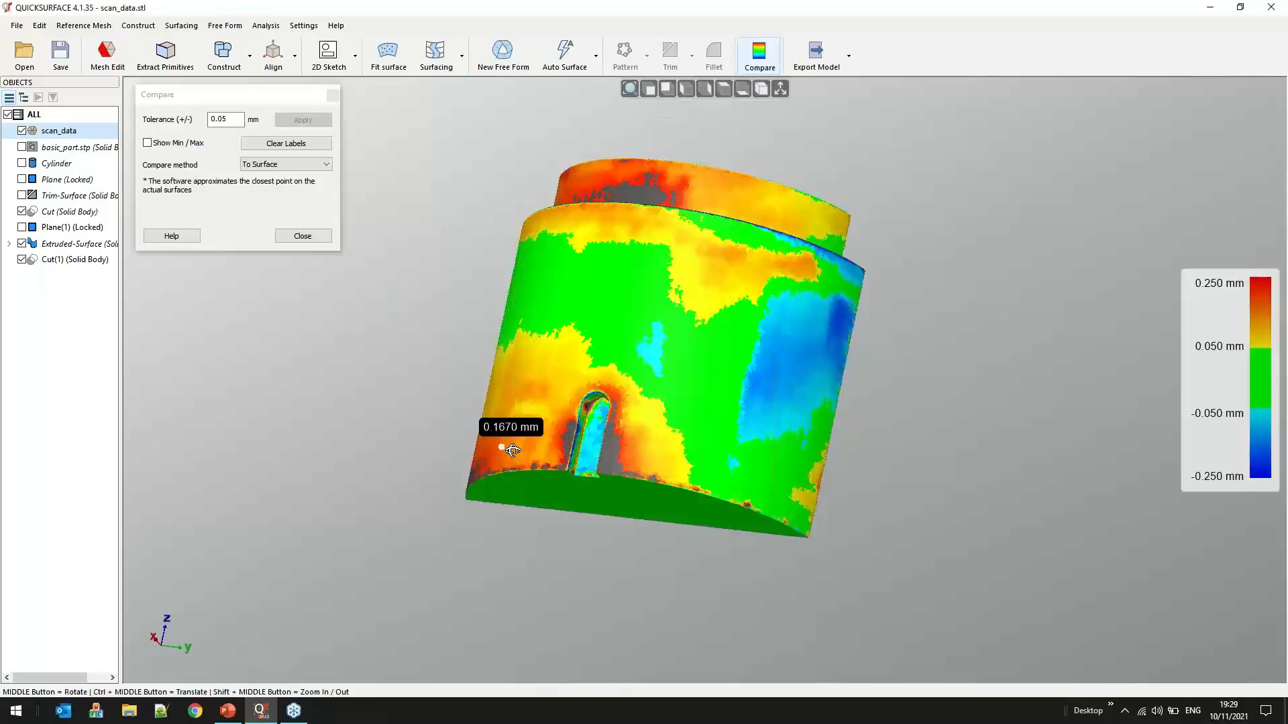
middle_drag(510, 446, 492, 504)
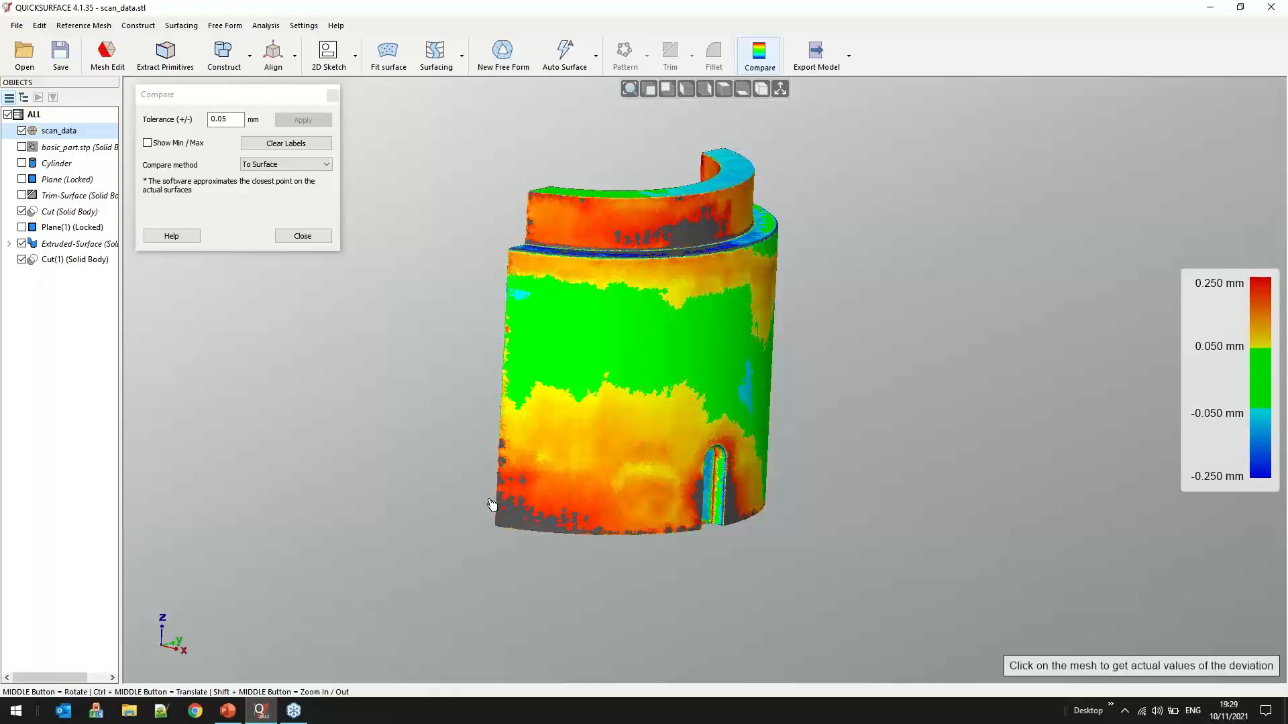
Label the deviation near the upper ends of the curved wall's two side edges, discarding the extra label lower on the wall
click(529, 300)
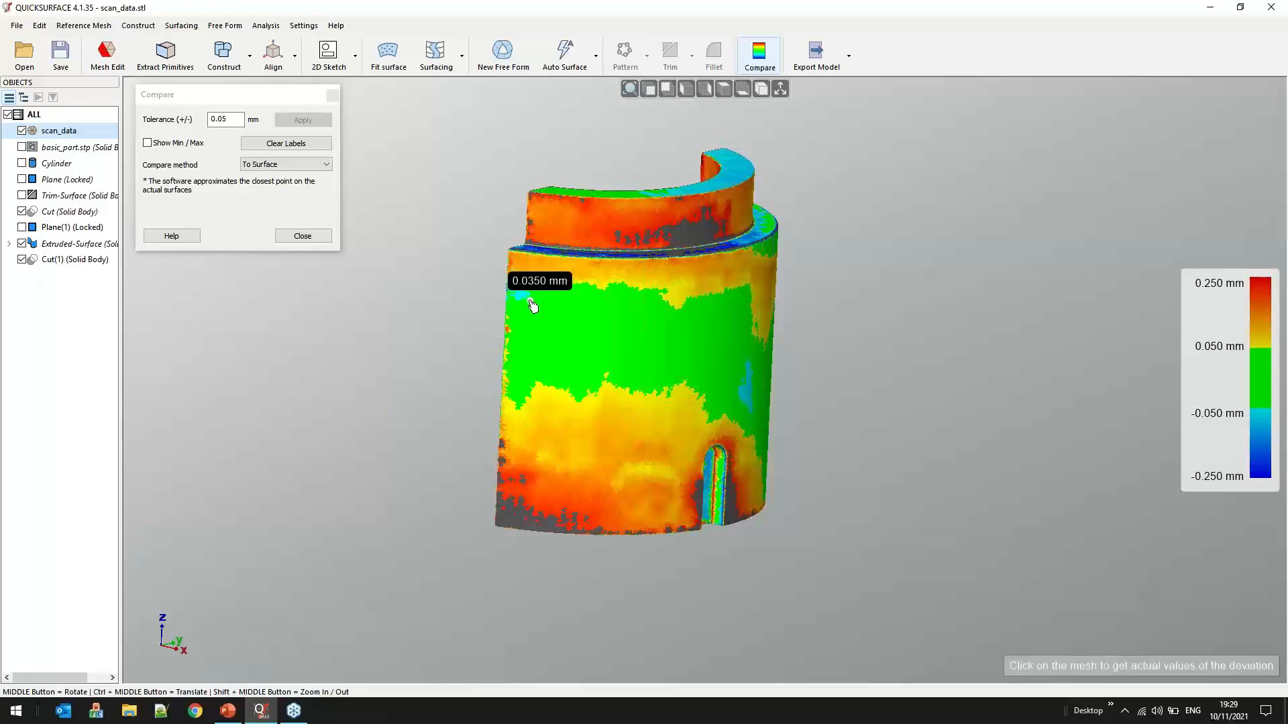
click(635, 400)
middle_drag(657, 436, 848, 327)
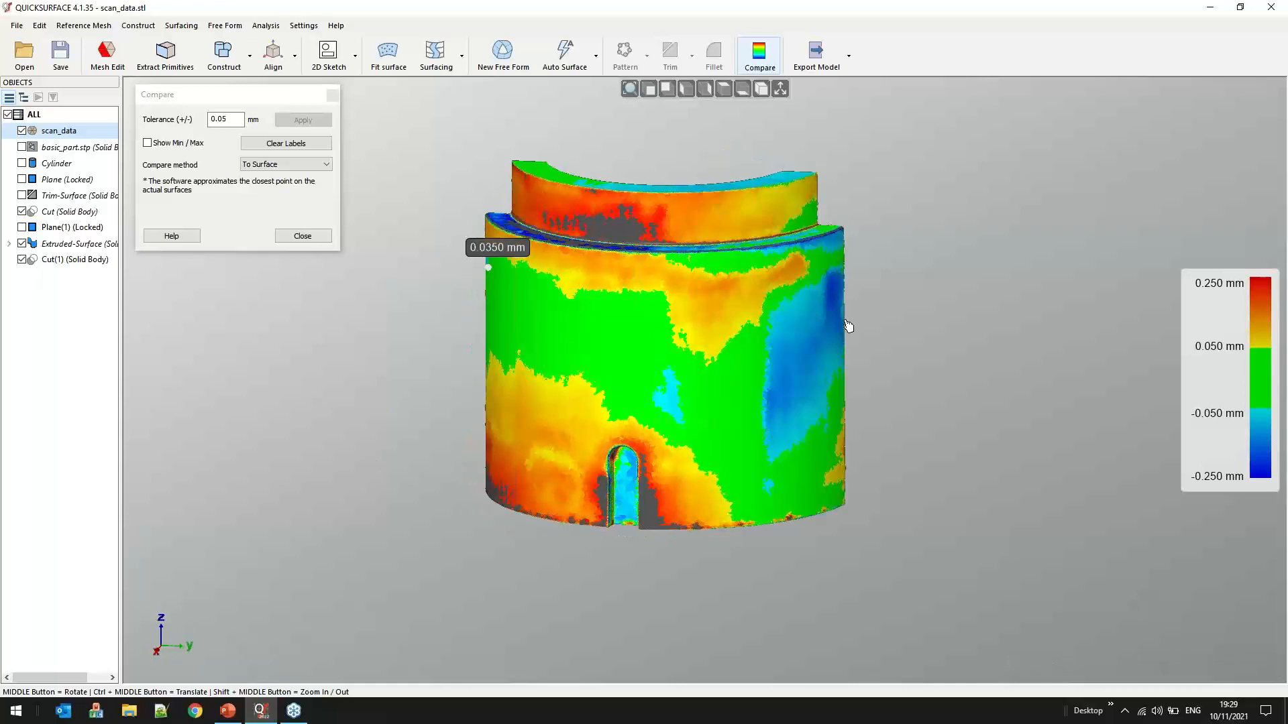
click(835, 292)
click(843, 421)
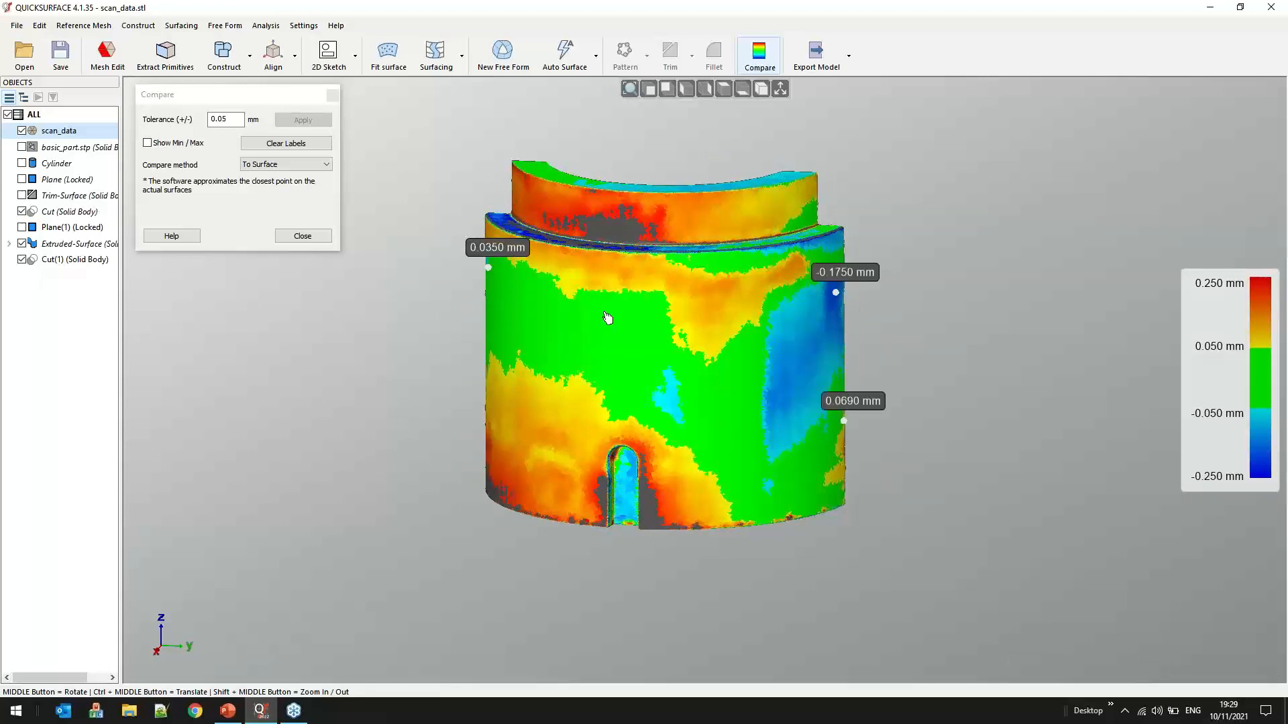
click(758, 415)
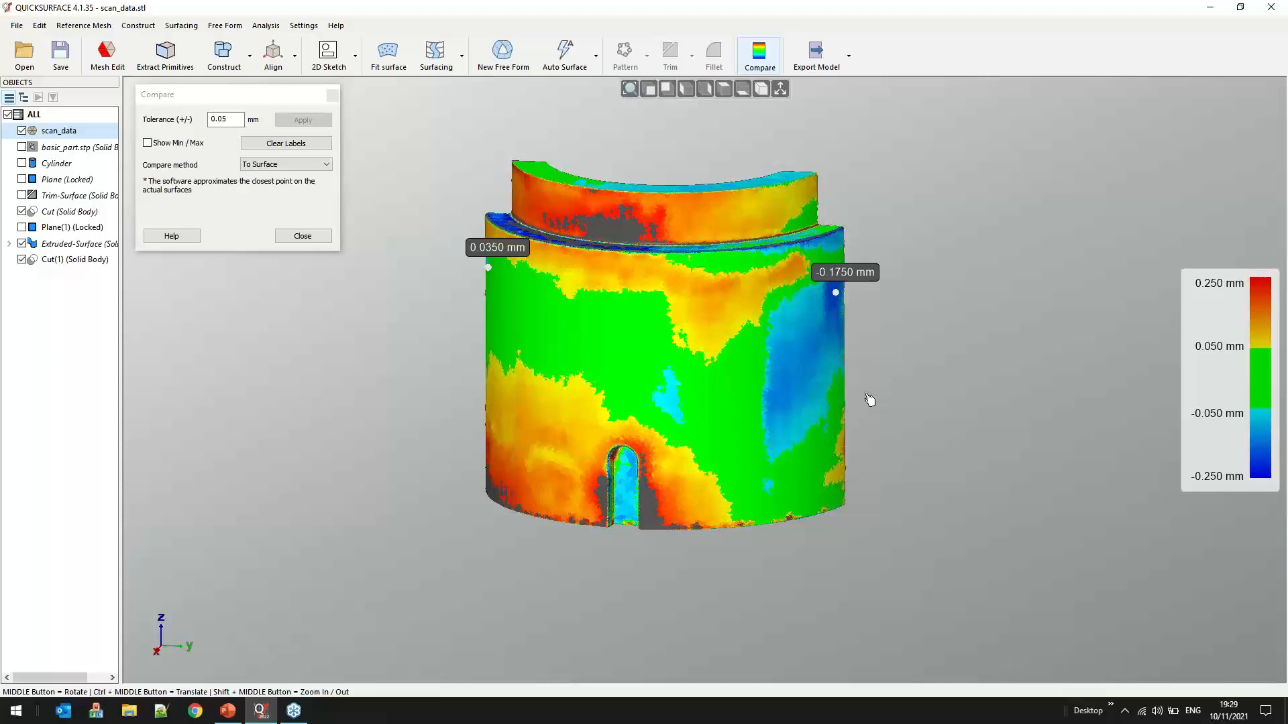
Copy a snapshot of the labelled deviation map to the clipboard and close the comparison
click(267, 25)
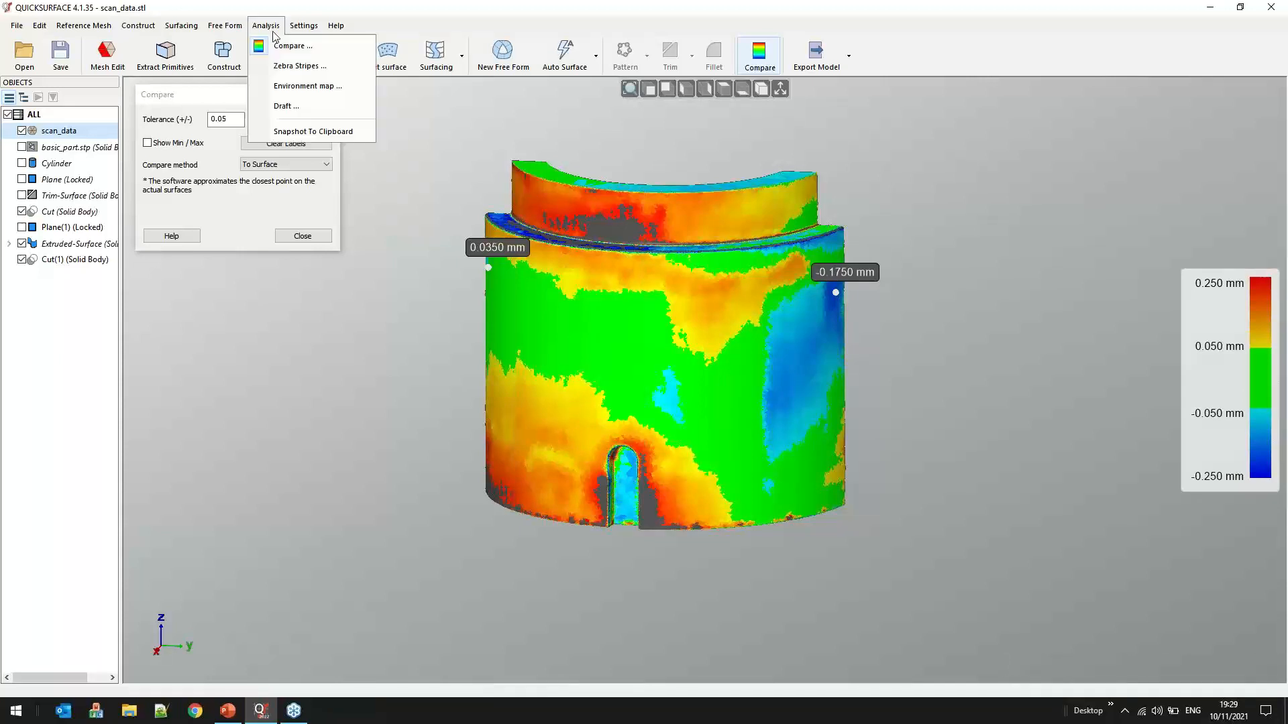
click(314, 132)
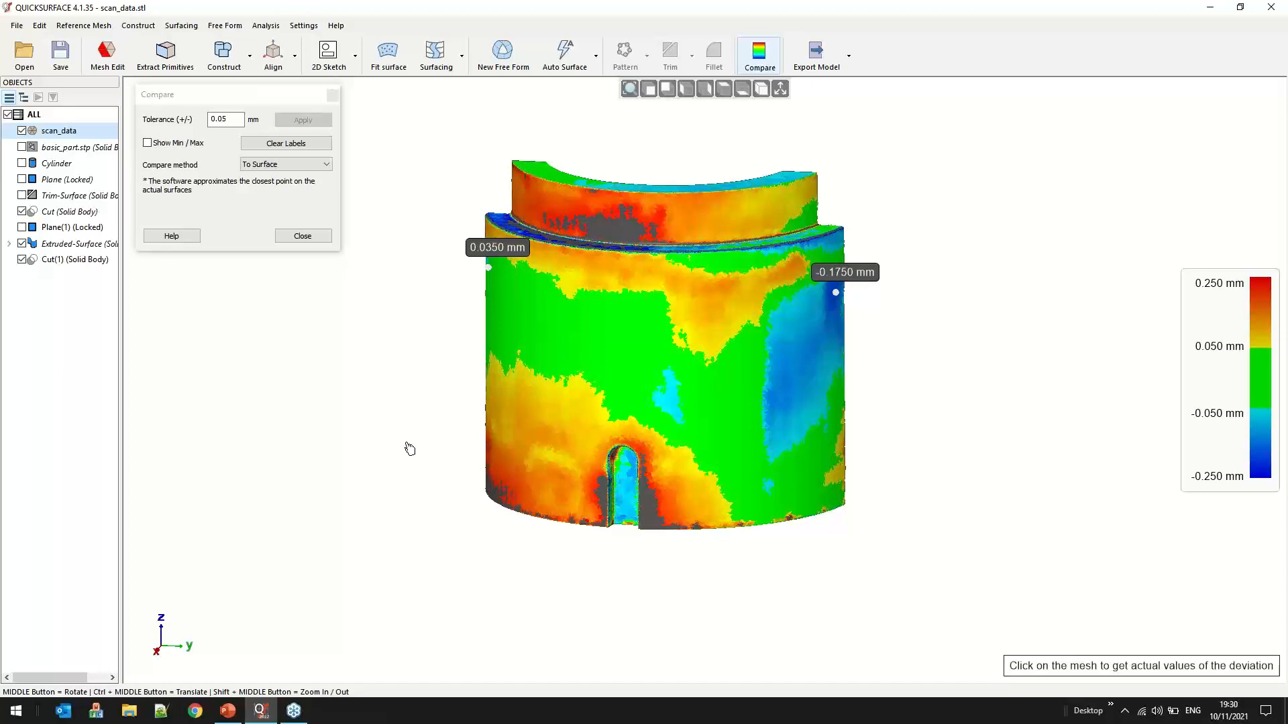
click(306, 237)
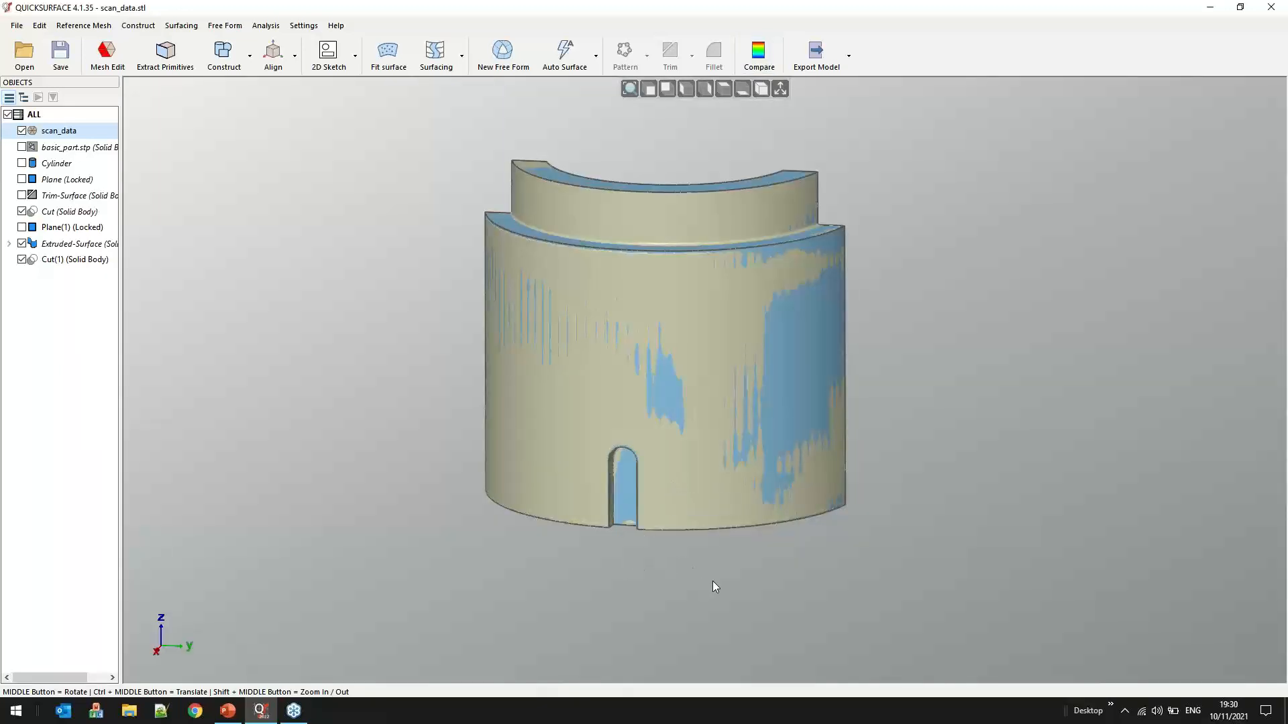
Open the list of file operations for the current project
click(20, 27)
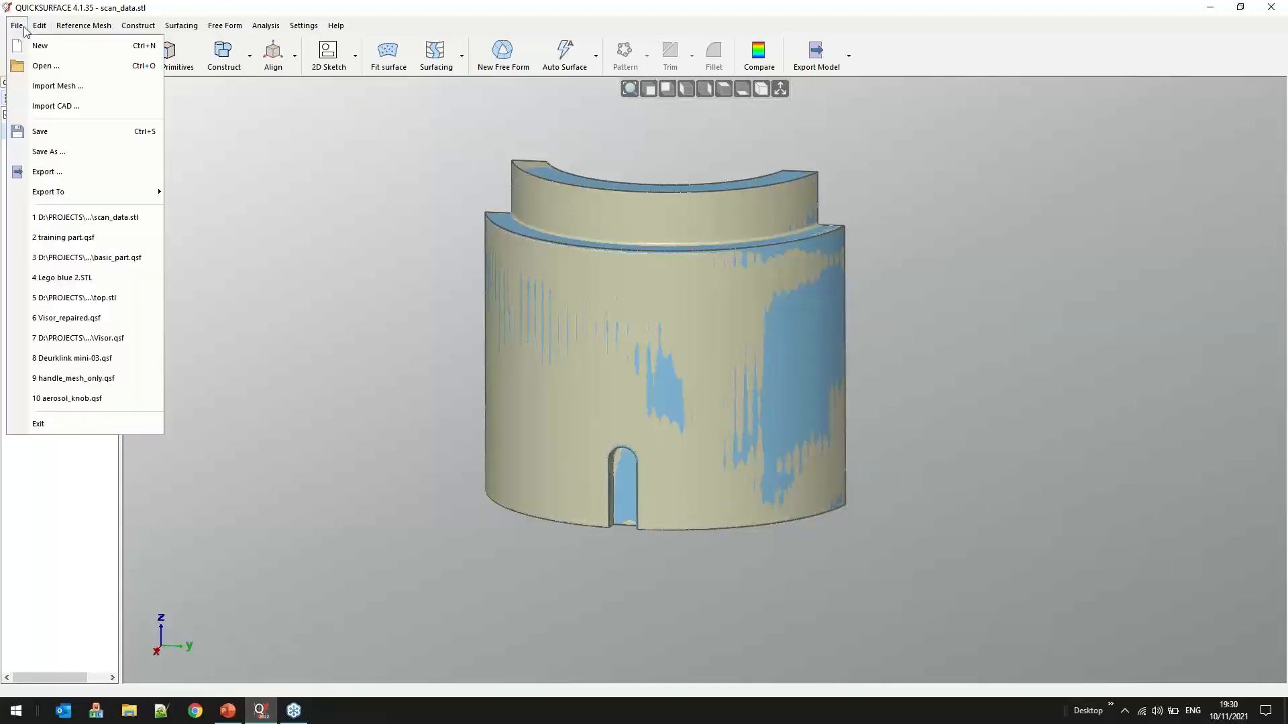
Open part-3-merged.qsf from the 04_NPoints Align folder without saving the changes to scan_data
click(32, 65)
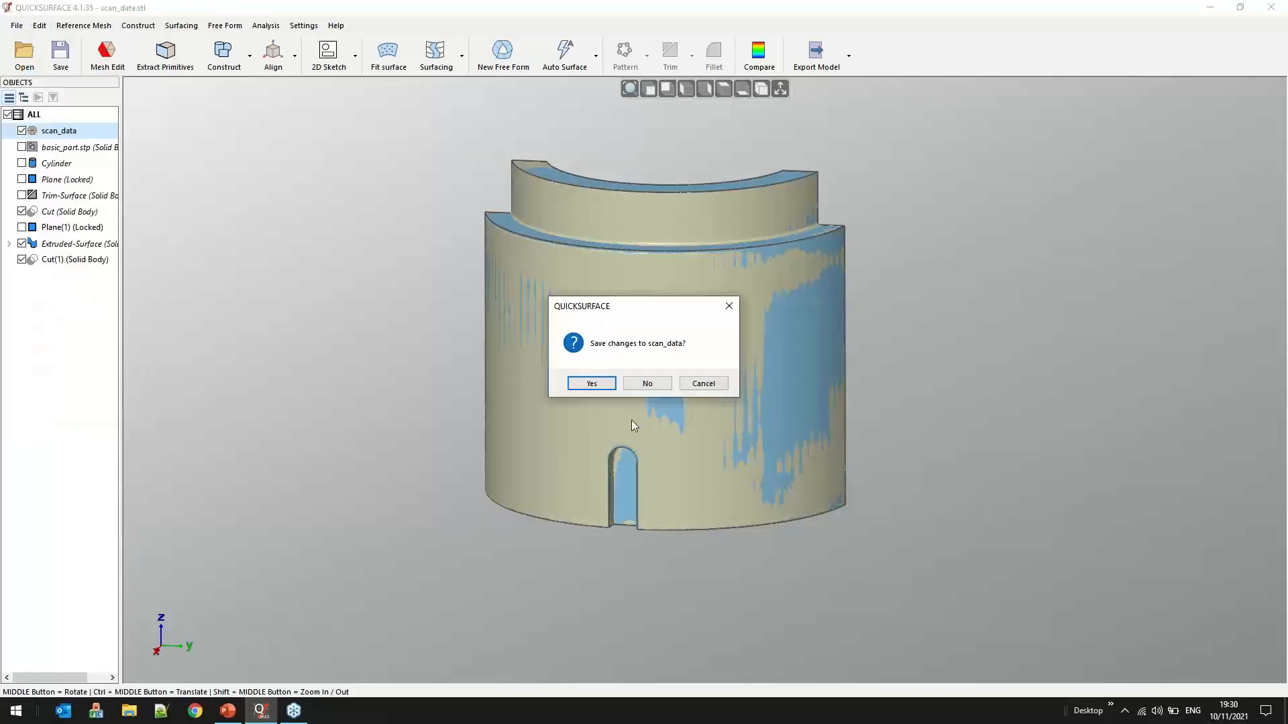
click(648, 385)
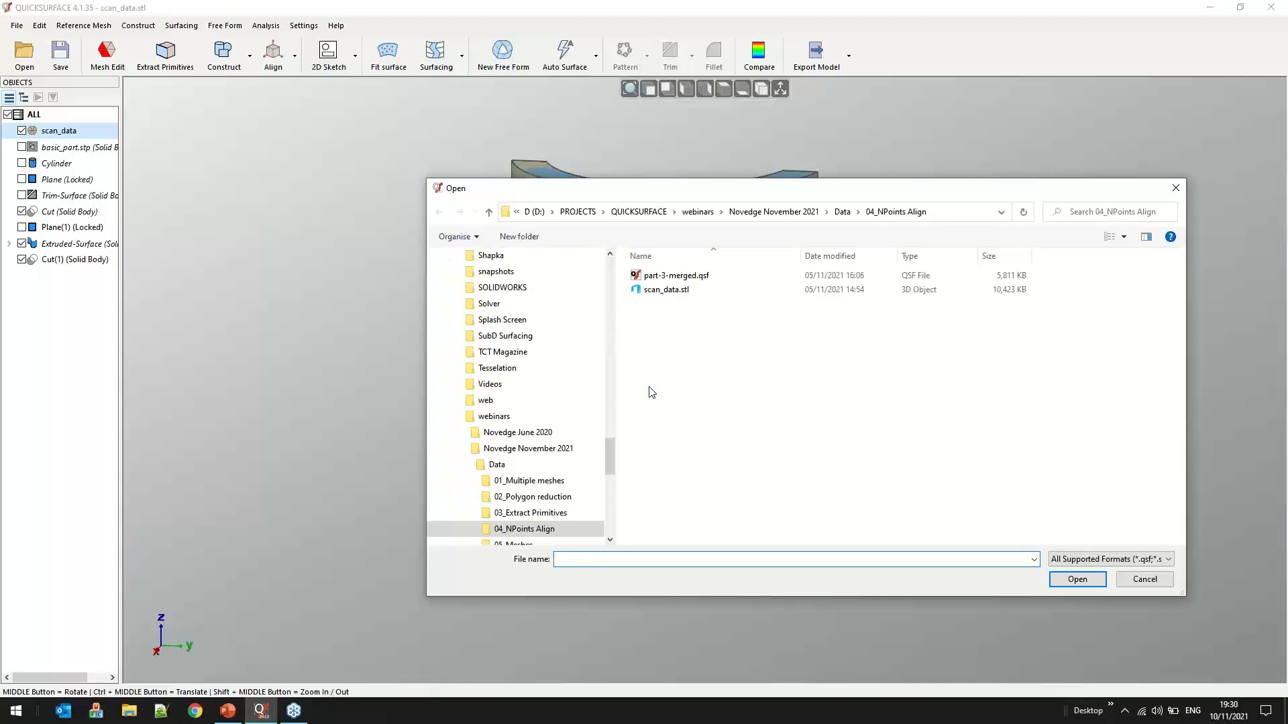
double_click(676, 276)
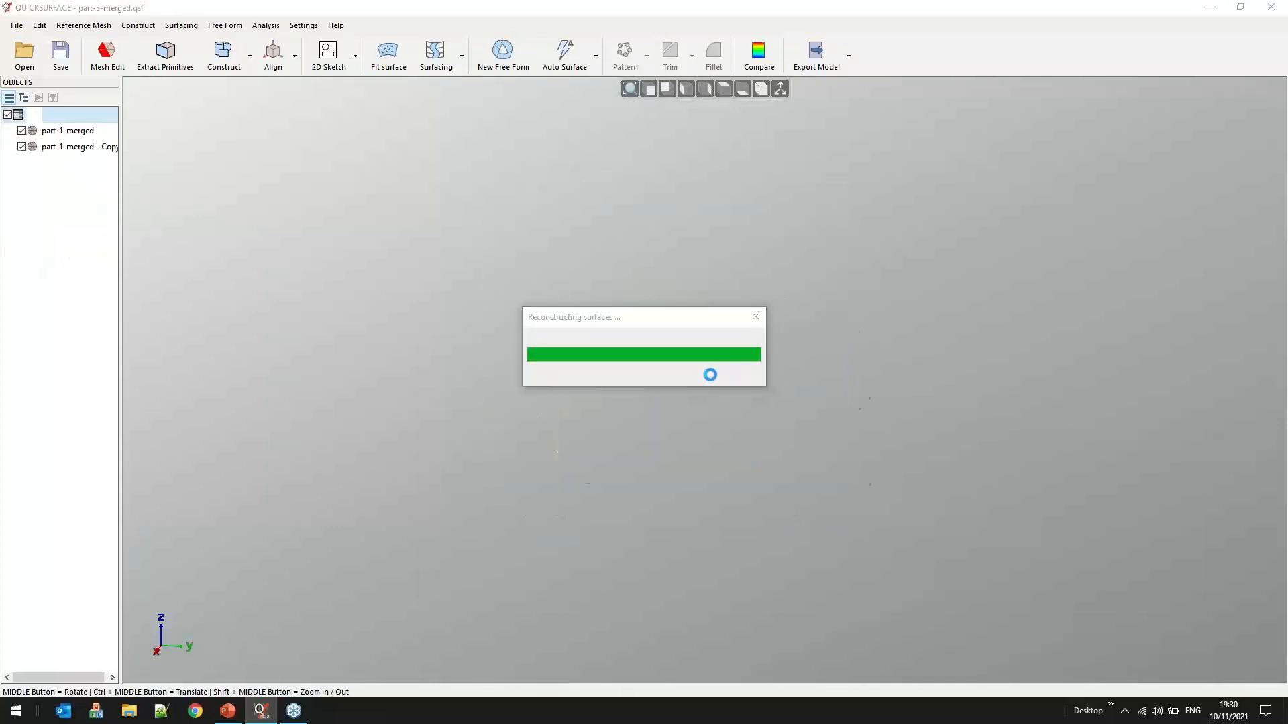
Start an N Points Alignment for part-1-merged and place three points on the round markers along one side of the beige mesh
middle_drag(735, 546, 558, 567)
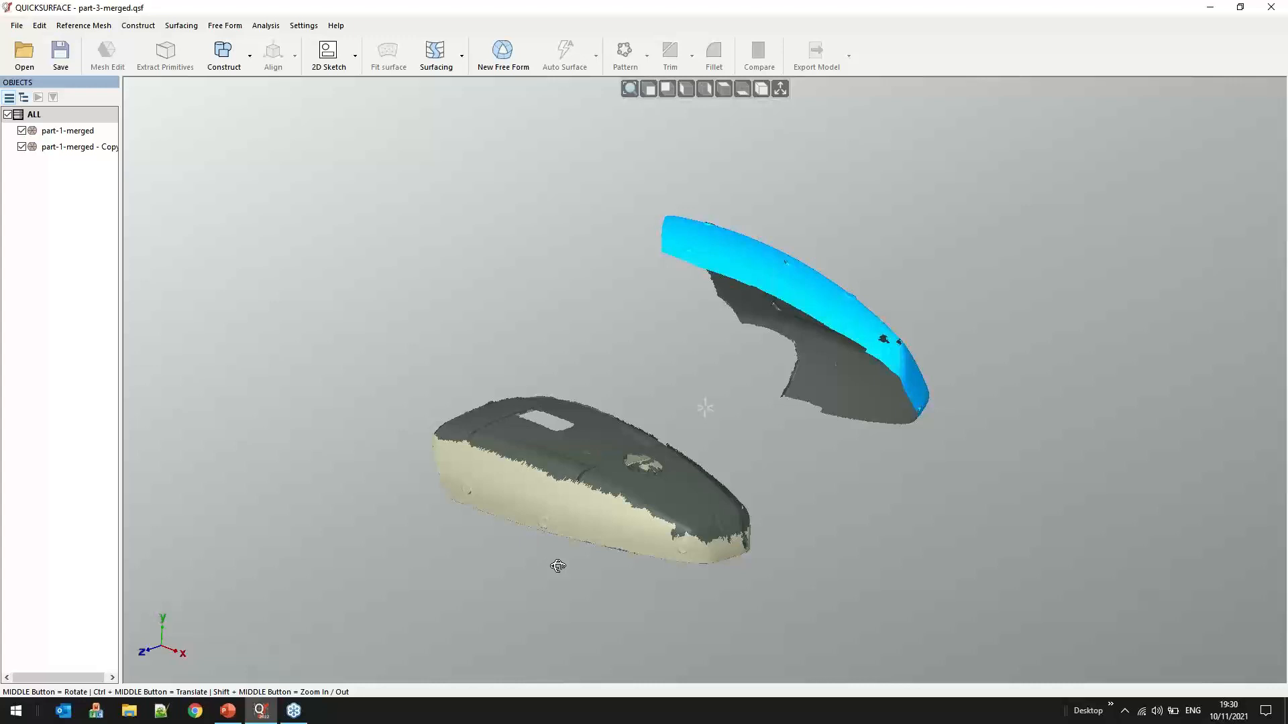
scroll(547, 562, up, 3)
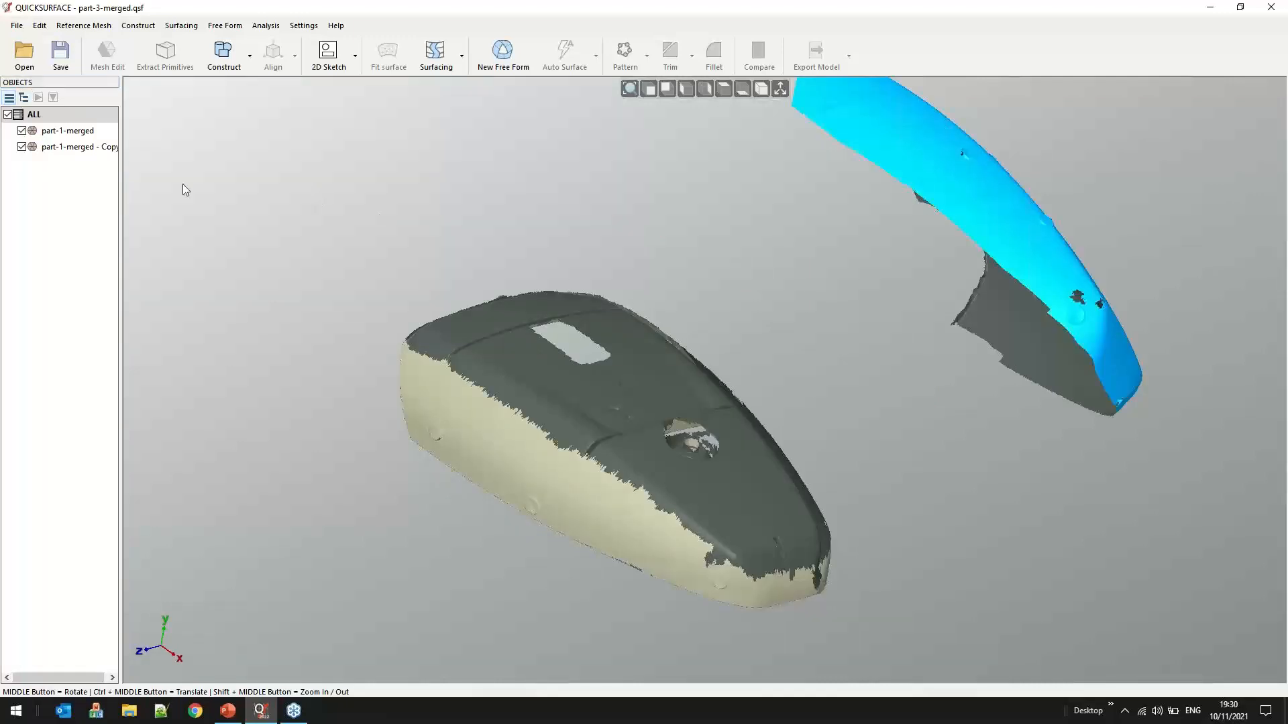
click(57, 131)
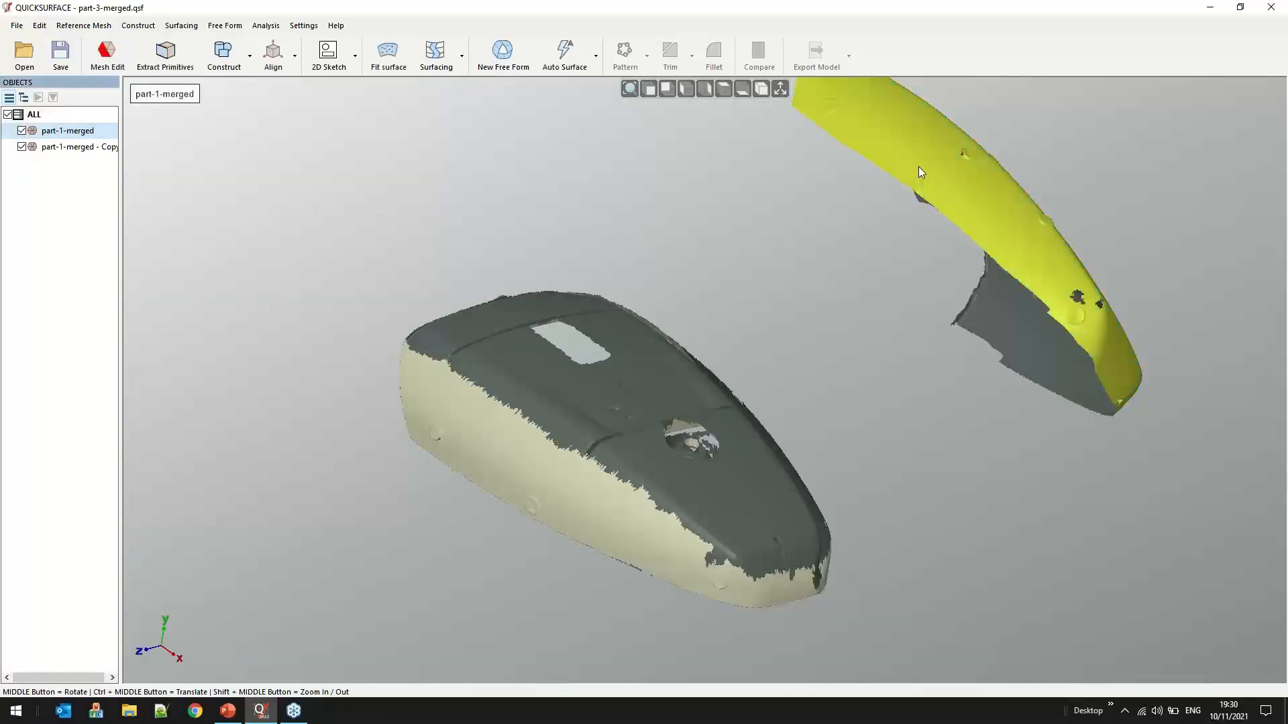
click(295, 56)
click(301, 130)
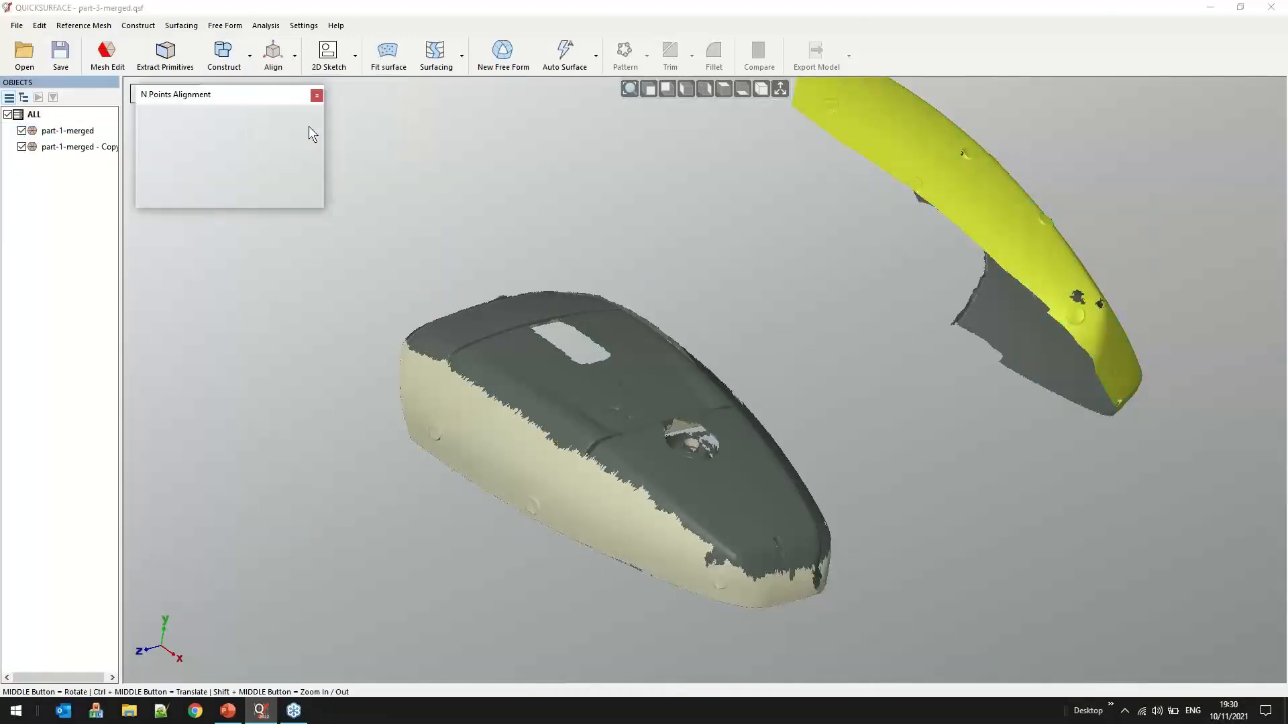
scroll(437, 443, up, 3)
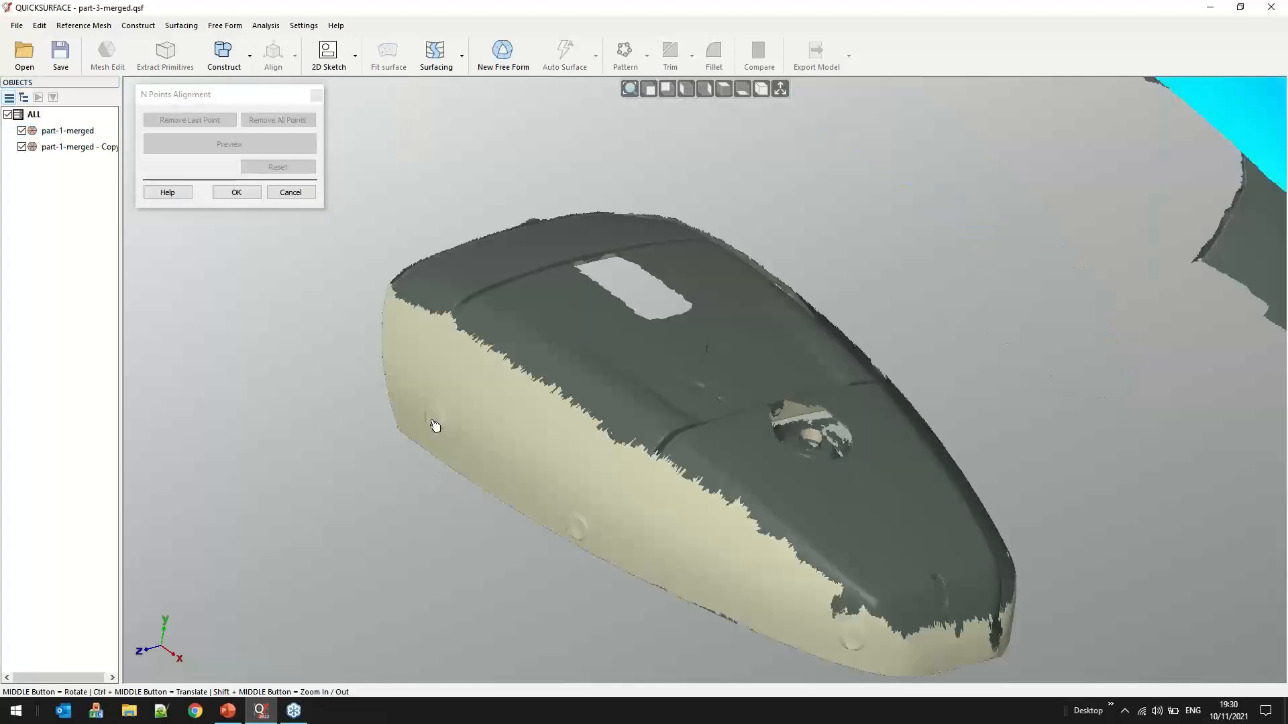
click(433, 423)
click(577, 529)
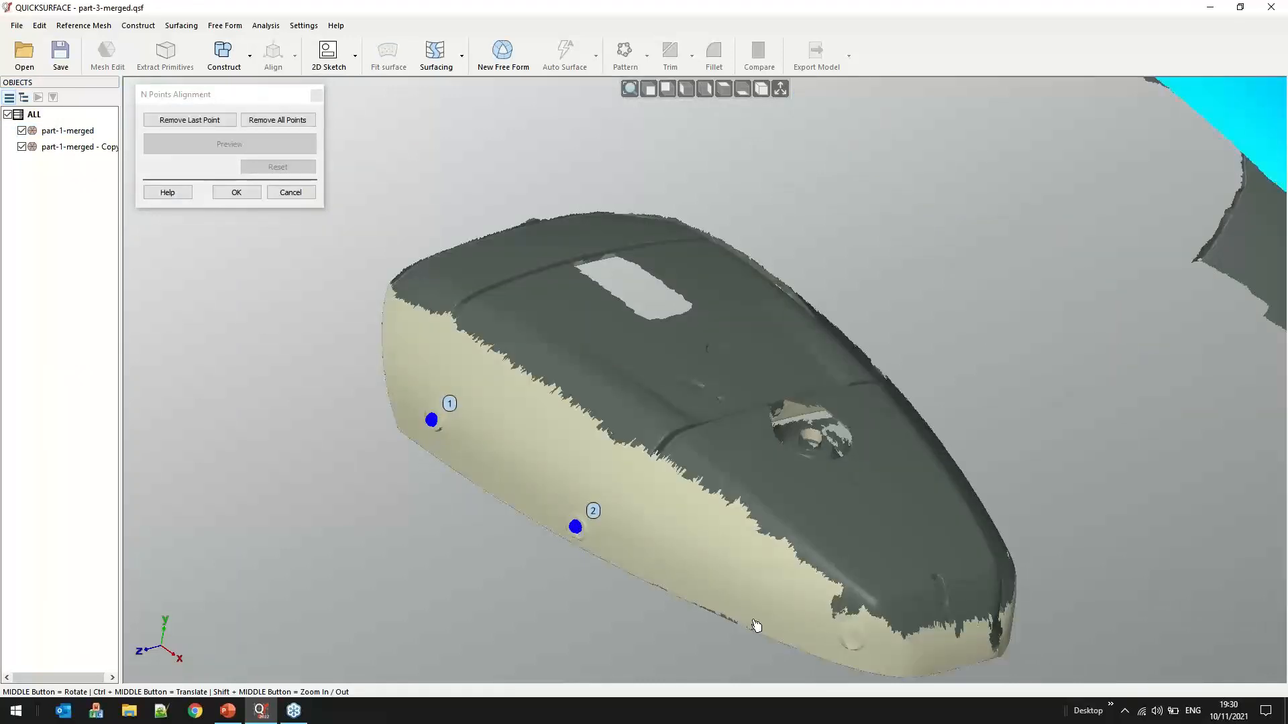
click(853, 641)
Place the three matching alignment points on the corresponding side markers of the blue part-1-merged mesh, in the same order
scroll(523, 400, down, 3)
scroll(684, 285, down, 3)
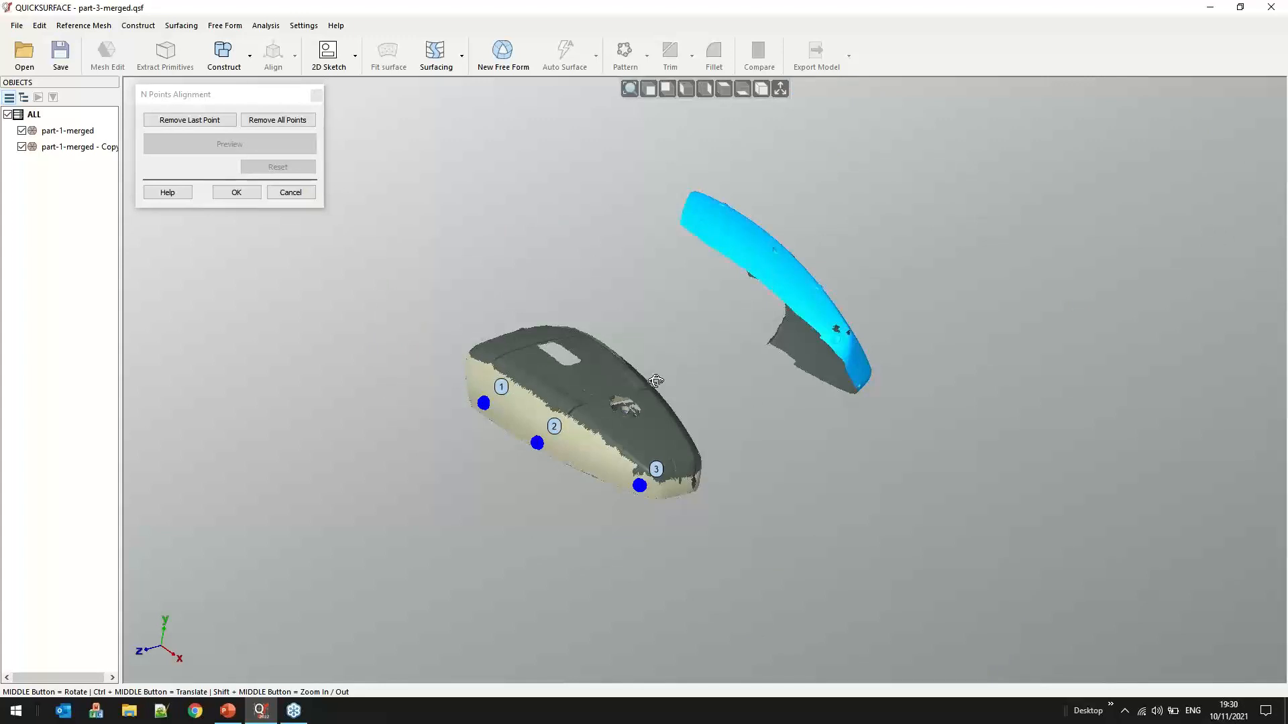
middle_drag(656, 381, 695, 224)
click(692, 208)
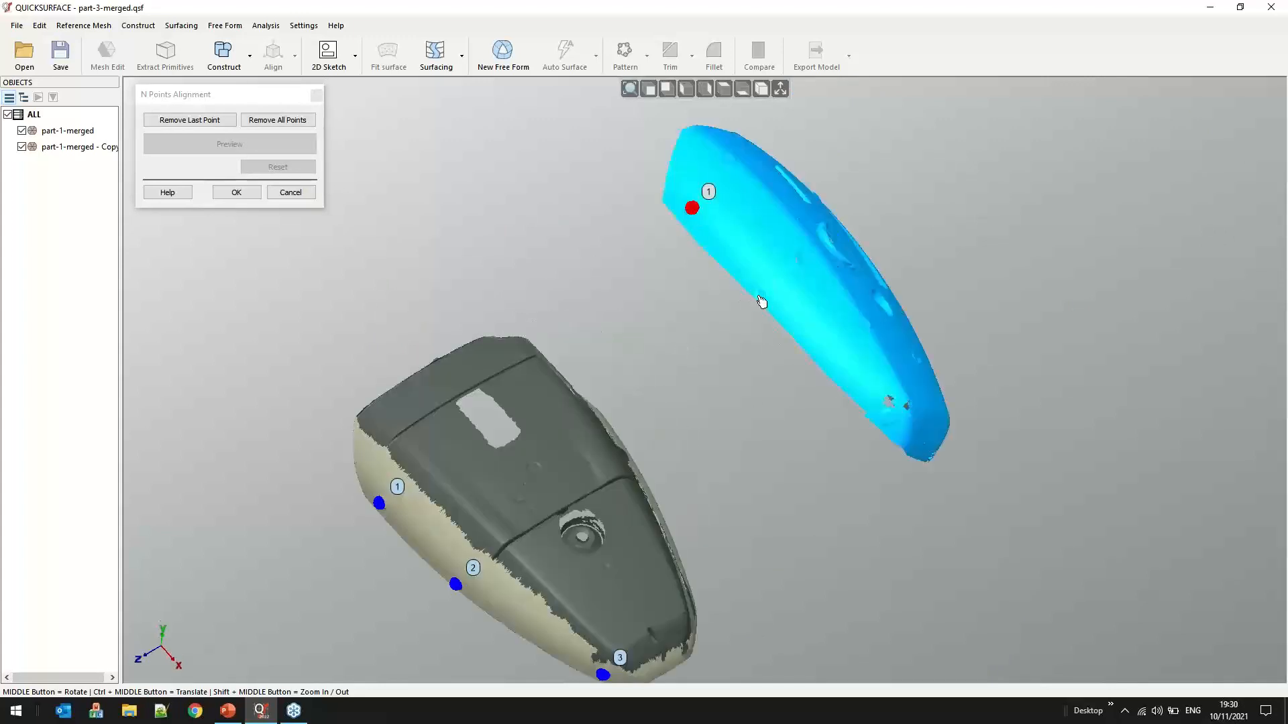
click(757, 296)
click(888, 419)
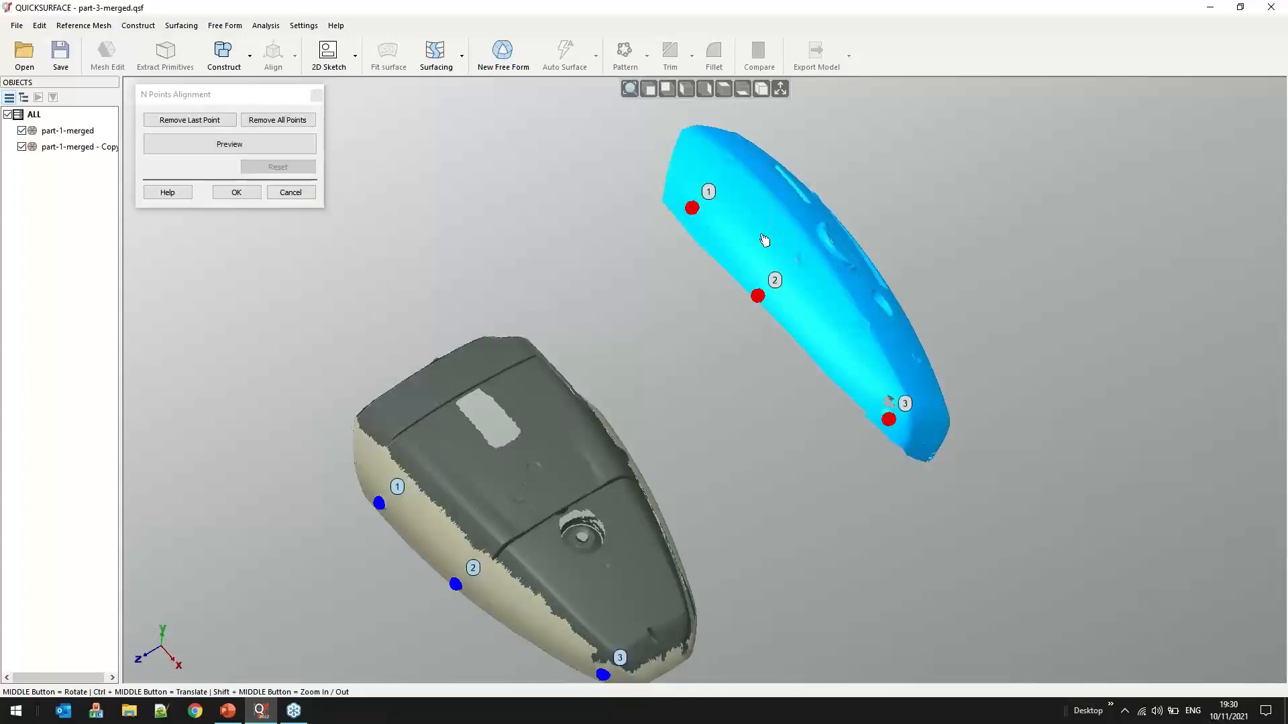
Add a fourth alignment point on the round marker on the opposite side of the beige mesh
middle_drag(536, 402, 601, 505)
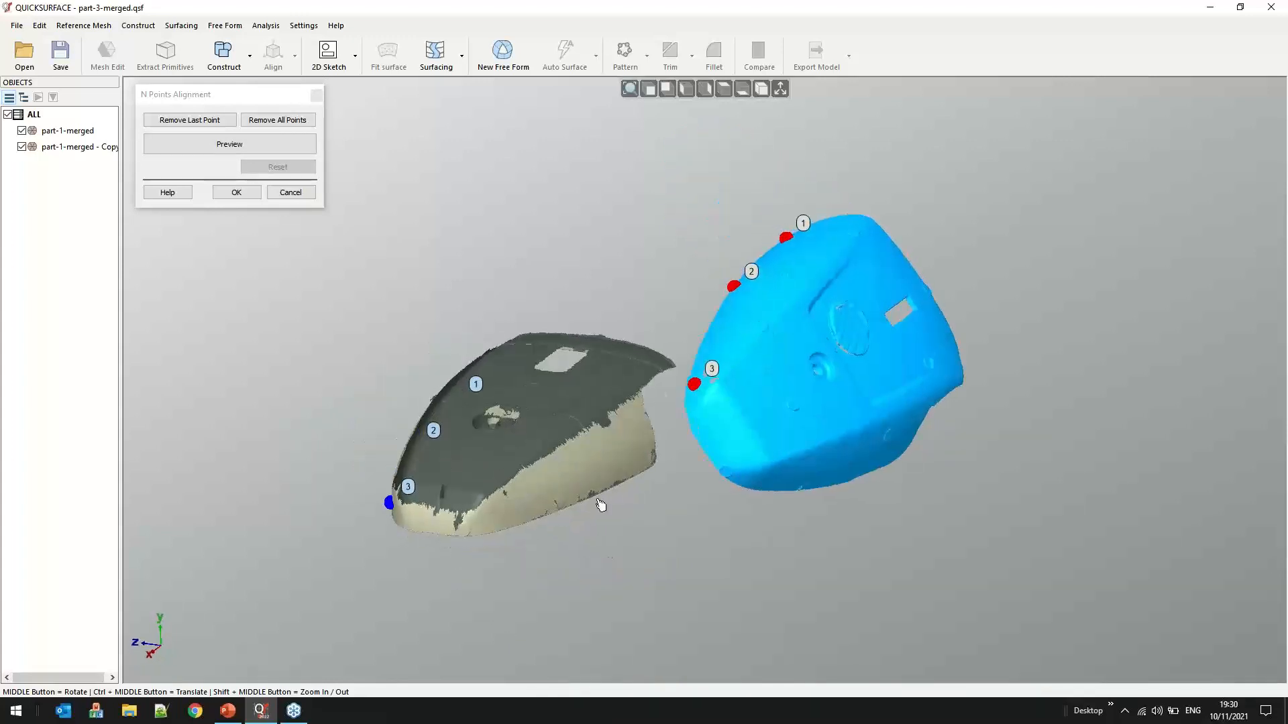
scroll(601, 504, up, 4)
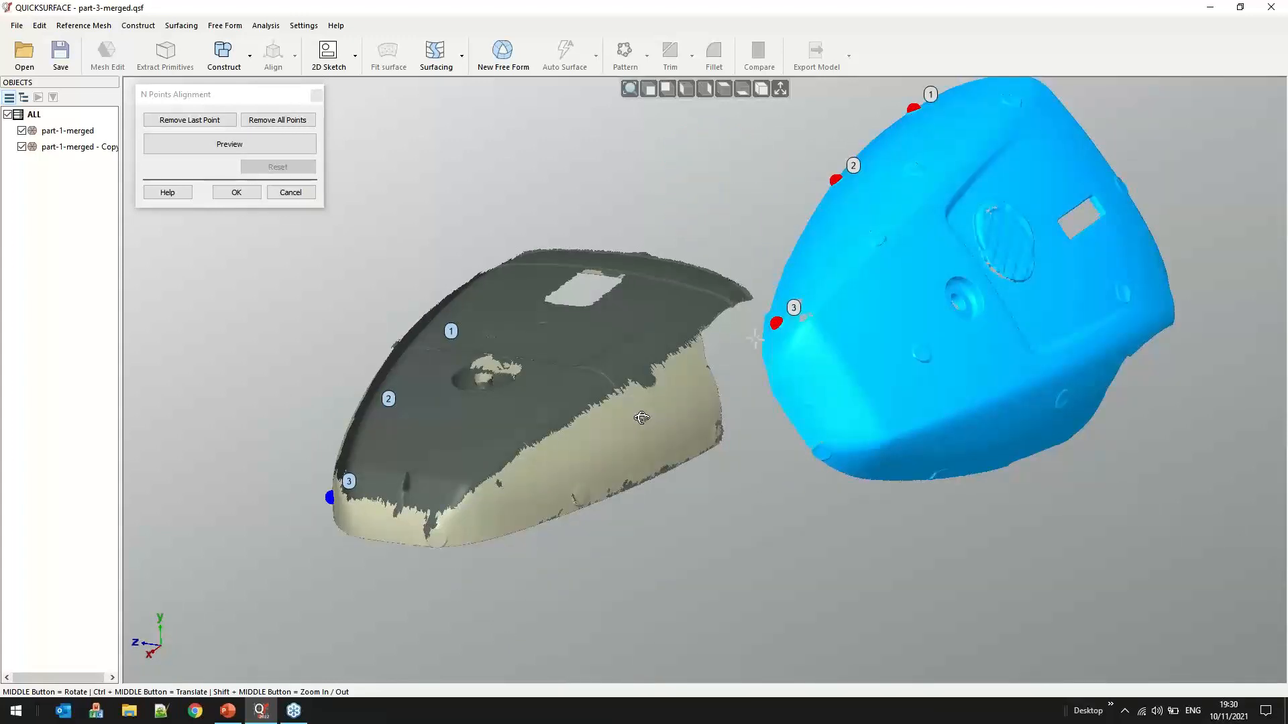
middle_drag(642, 418, 642, 405)
scroll(581, 448, up, 5)
click(572, 495)
Place the matching fourth point on the corresponding marker near the blue mesh's lower edge
scroll(667, 429, down, 6)
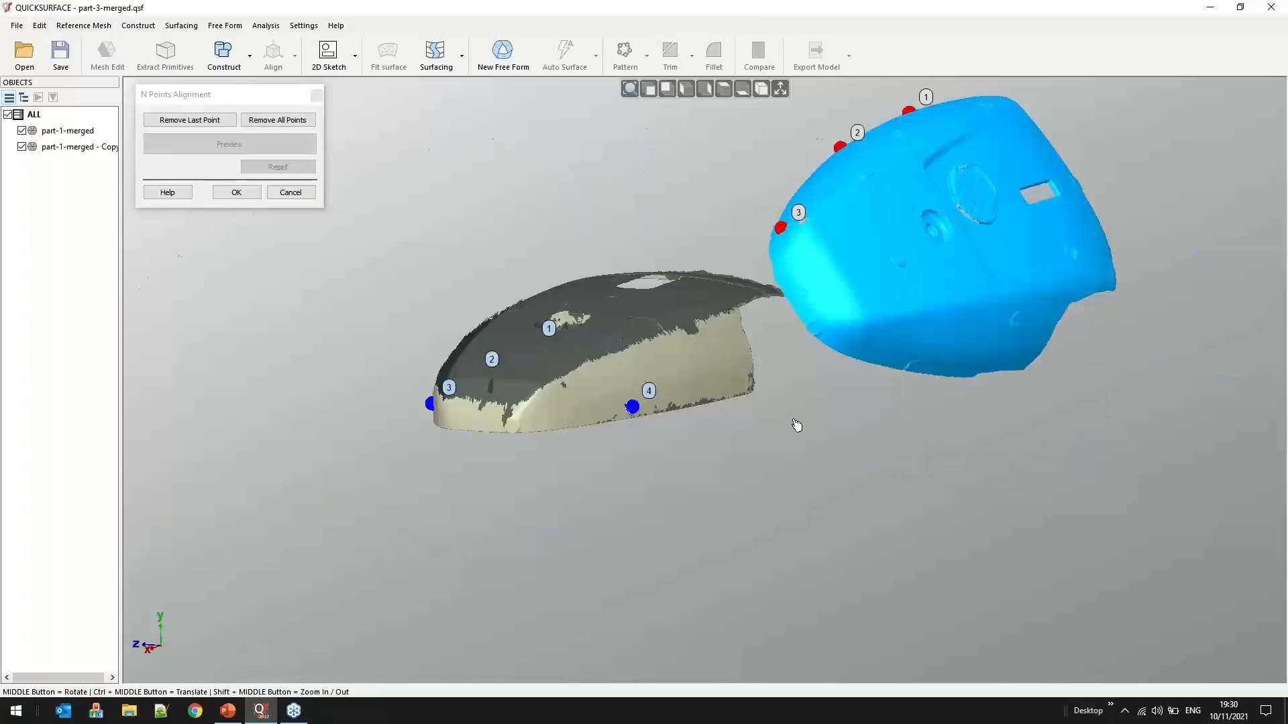
scroll(920, 369, up, 4)
scroll(916, 375, up, 6)
click(908, 359)
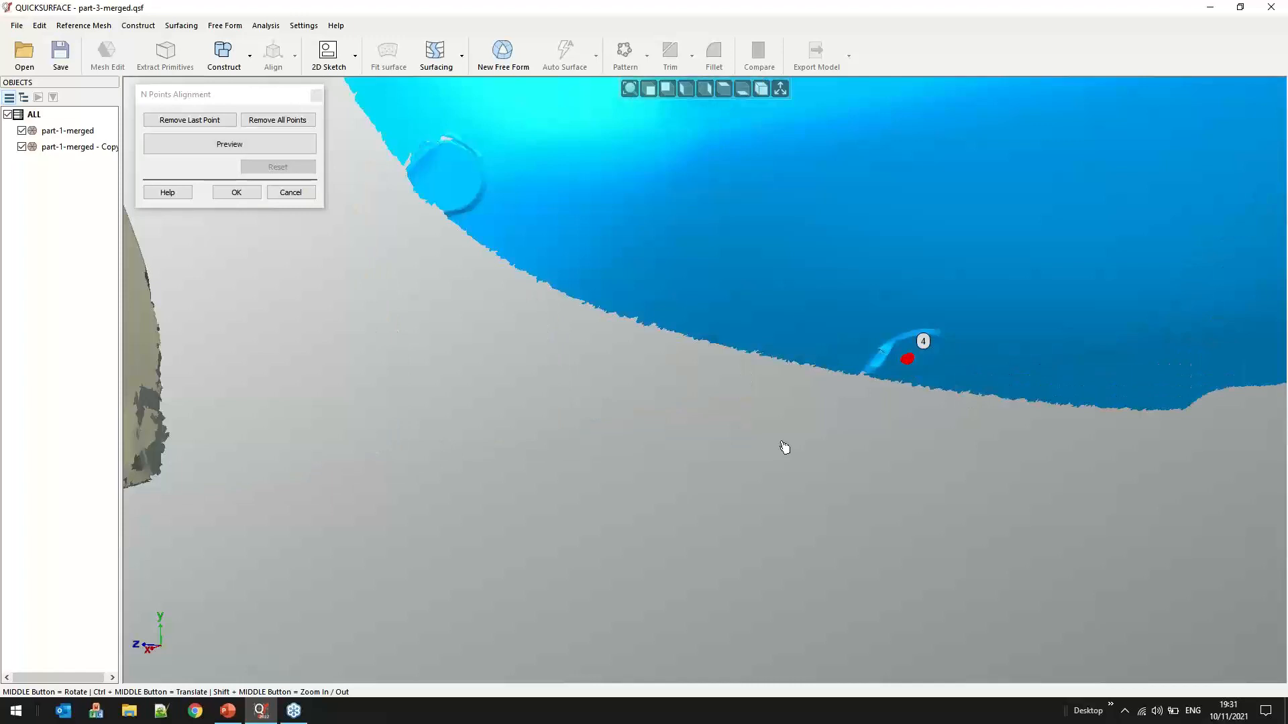
Preview the four-point alignment, check how closely the side markers overlap, accept it and deselect the mesh
scroll(784, 447, down, 3)
scroll(785, 448, down, 8)
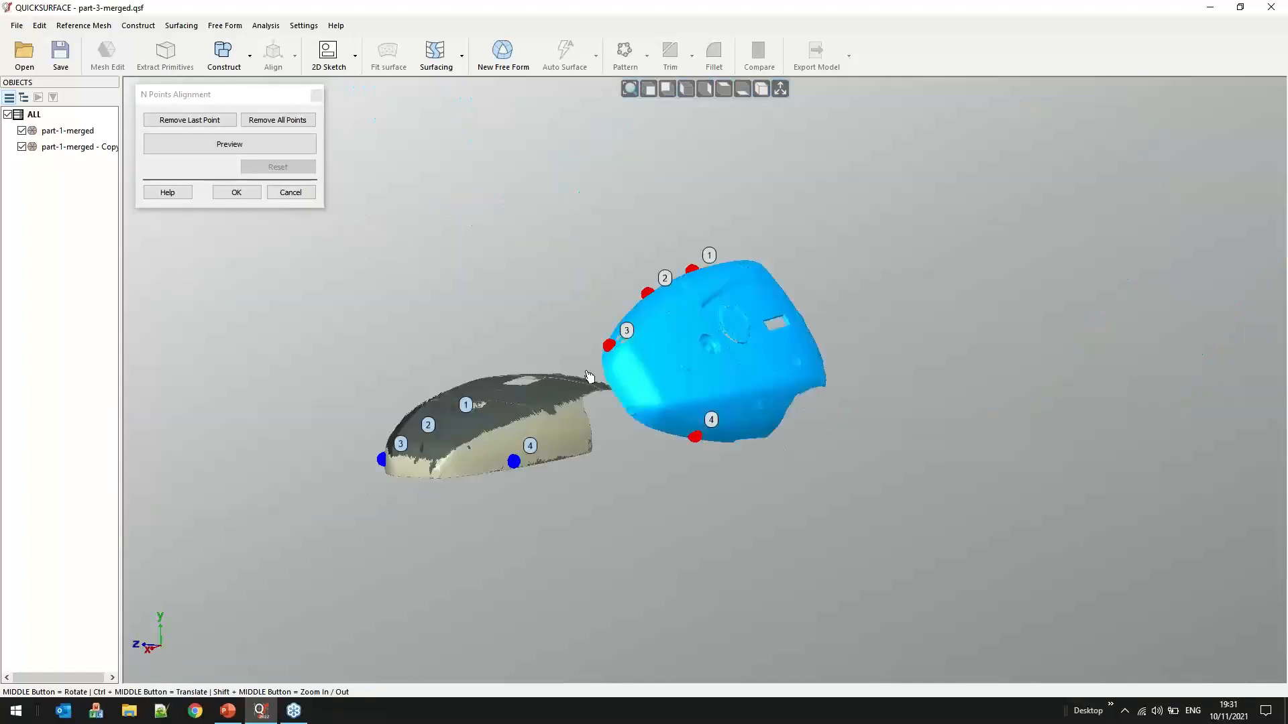
click(240, 146)
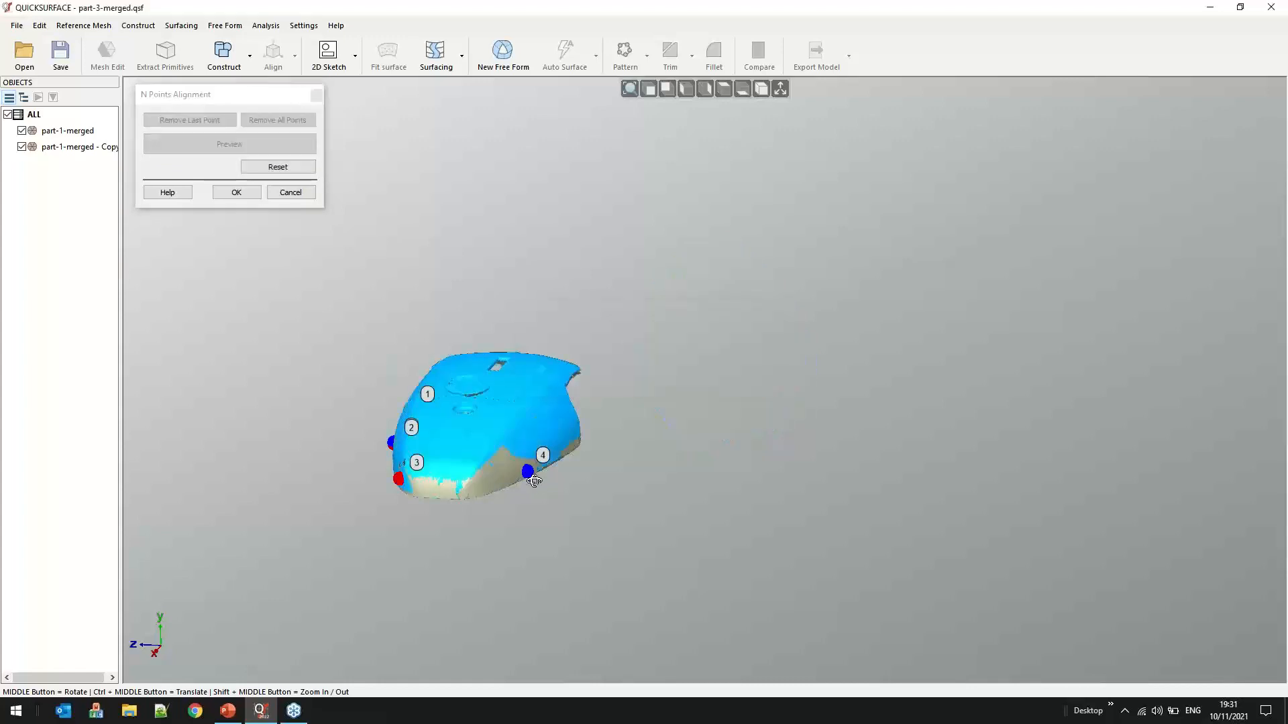
middle_drag(716, 463, 423, 508)
scroll(422, 507, up, 3)
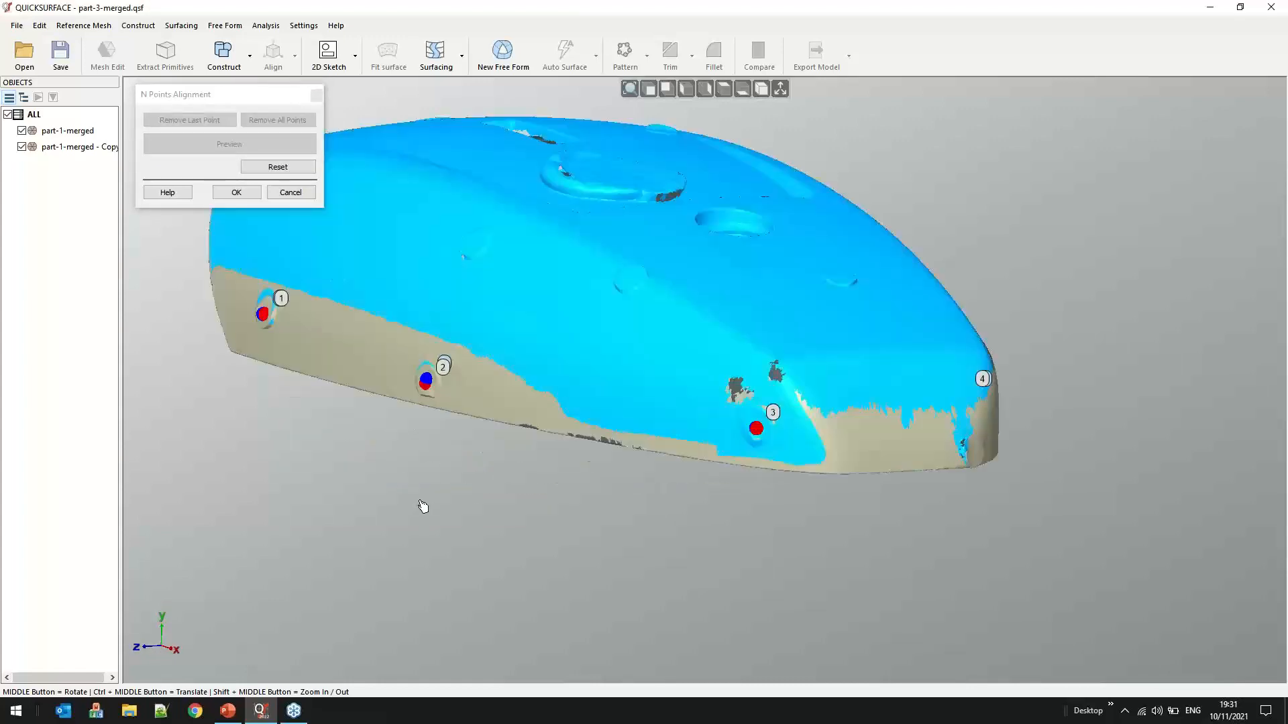
scroll(422, 508, up, 3)
scroll(754, 449, up, 2)
scroll(474, 356, up, 3)
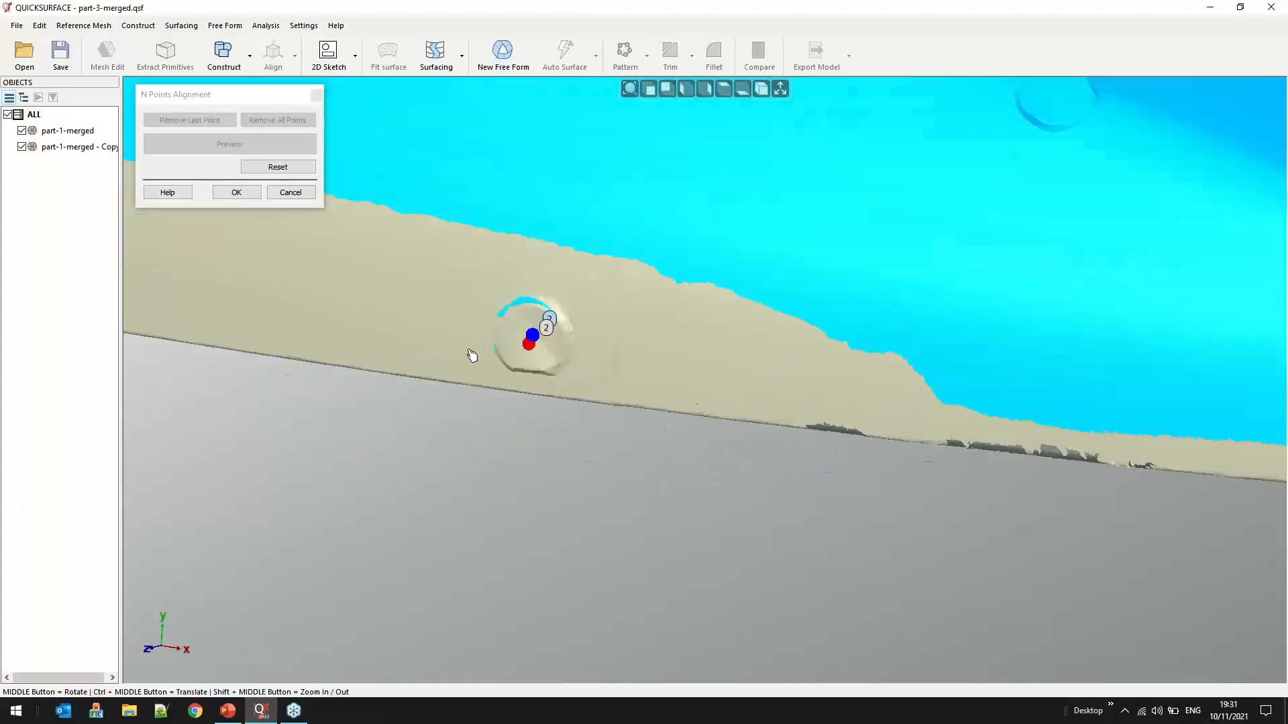
scroll(719, 405, up, 1)
scroll(719, 404, down, 5)
click(236, 192)
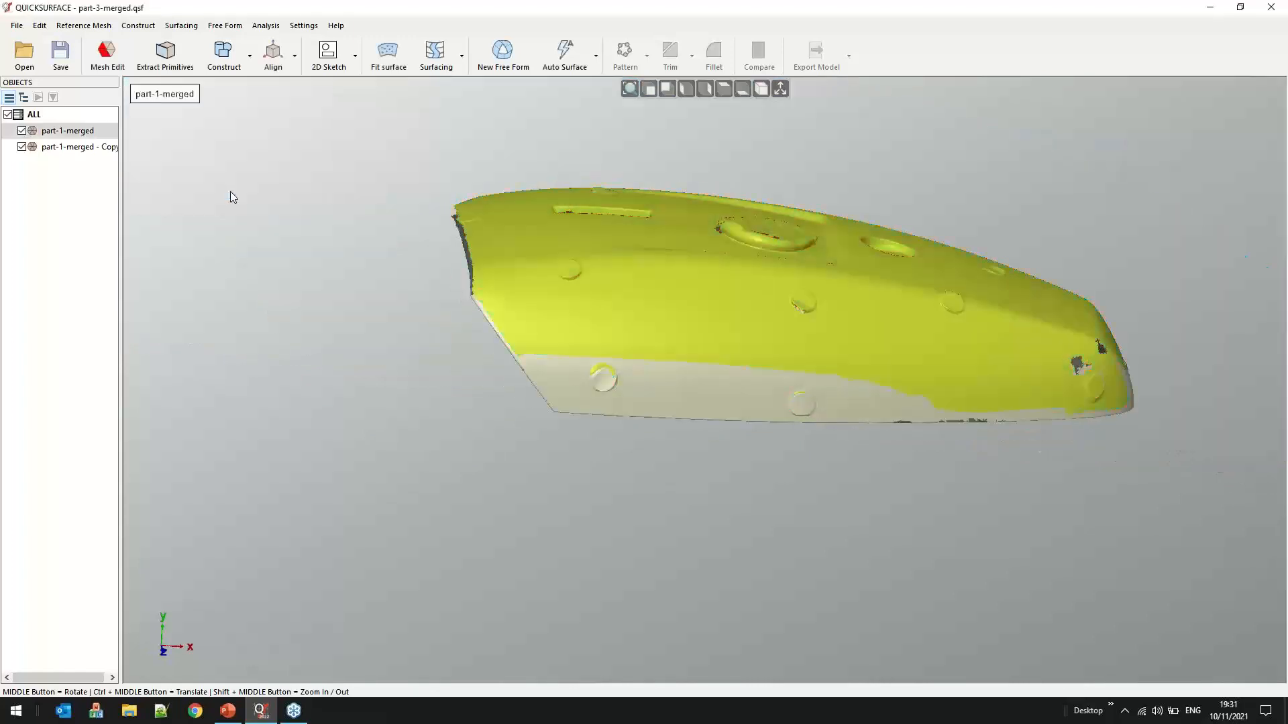
middle_drag(764, 427, 795, 440)
click(246, 166)
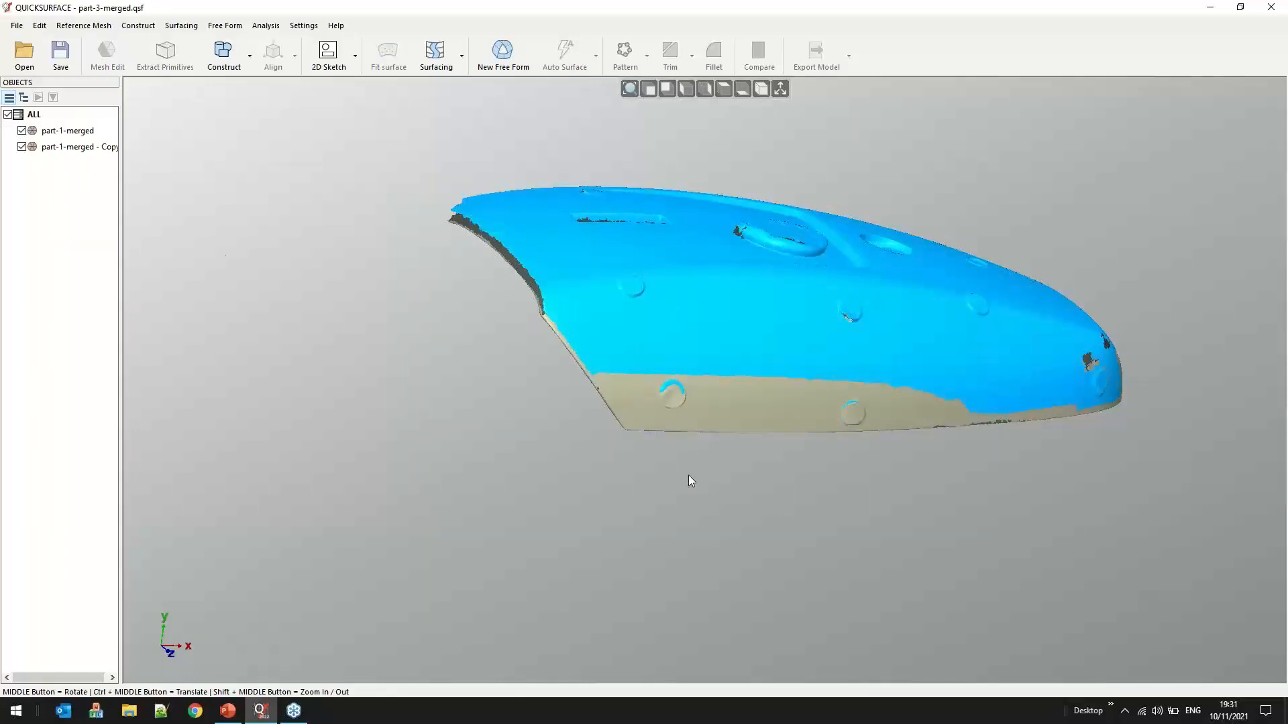
Open aerosol_knob.qsf from the 05_Meshes folder without saving the changes to part-3-merged.qsf
click(25, 54)
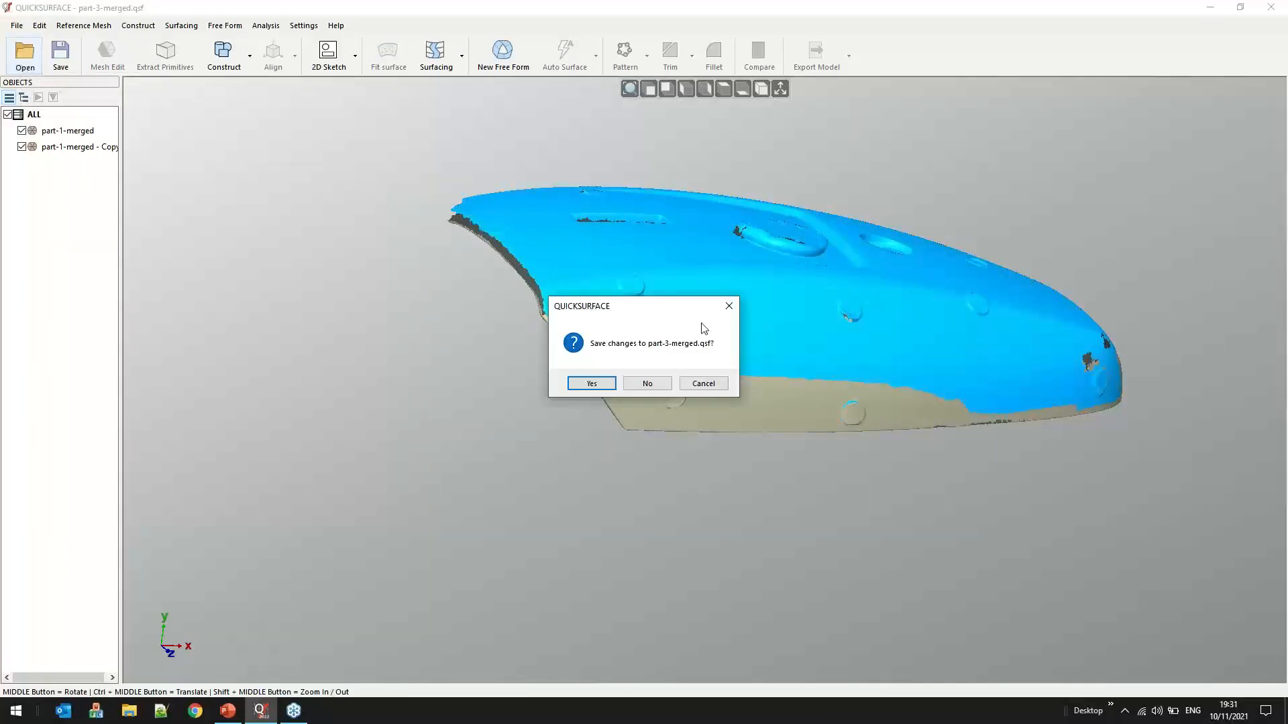
click(647, 383)
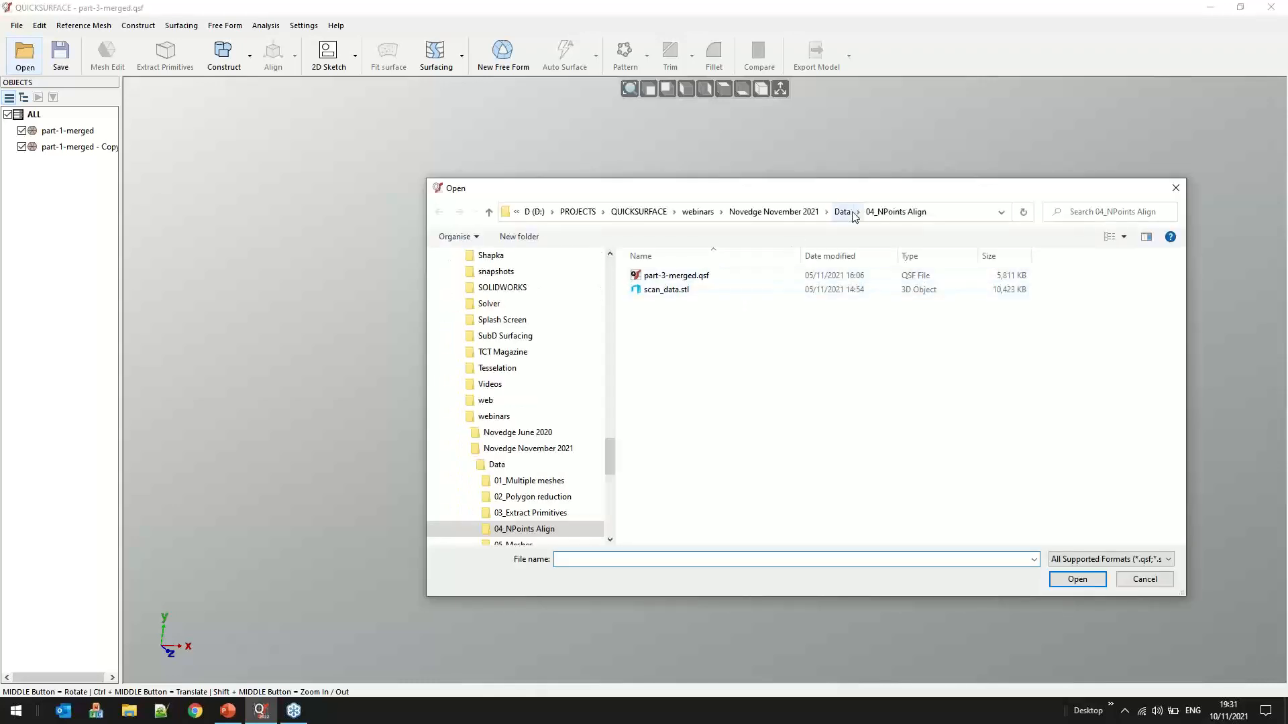
click(850, 212)
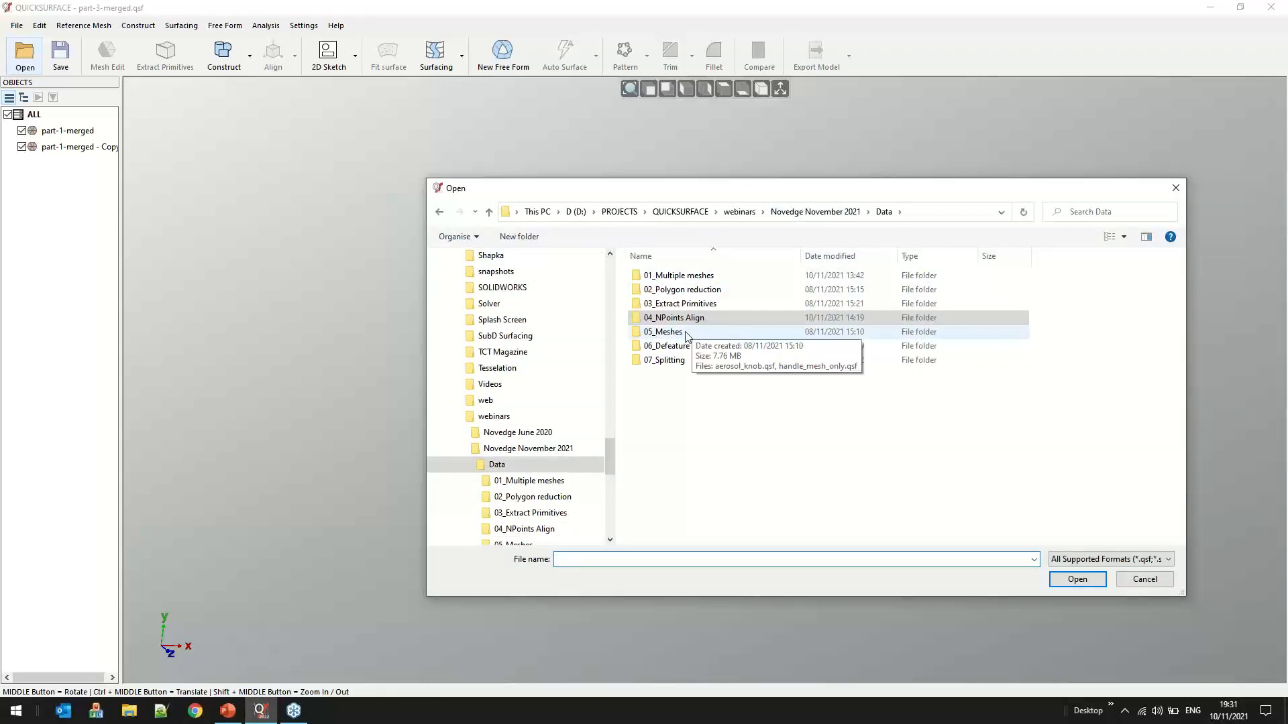
double_click(686, 333)
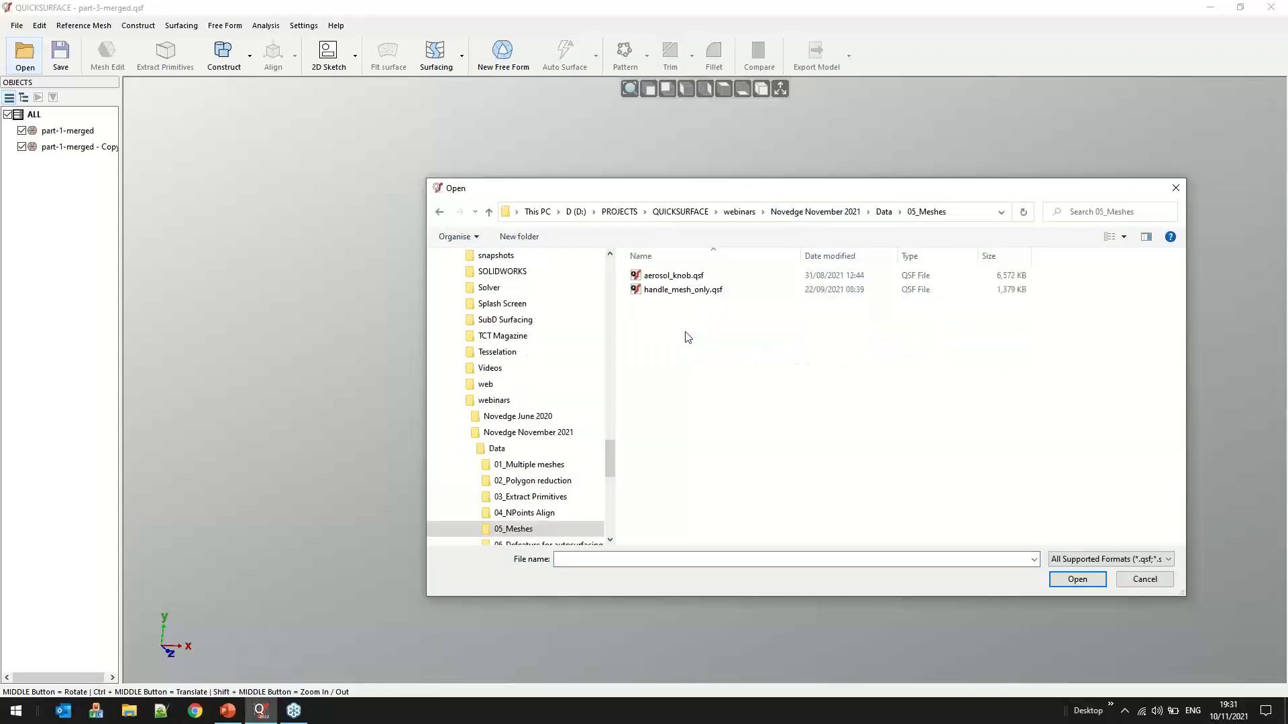
double_click(678, 275)
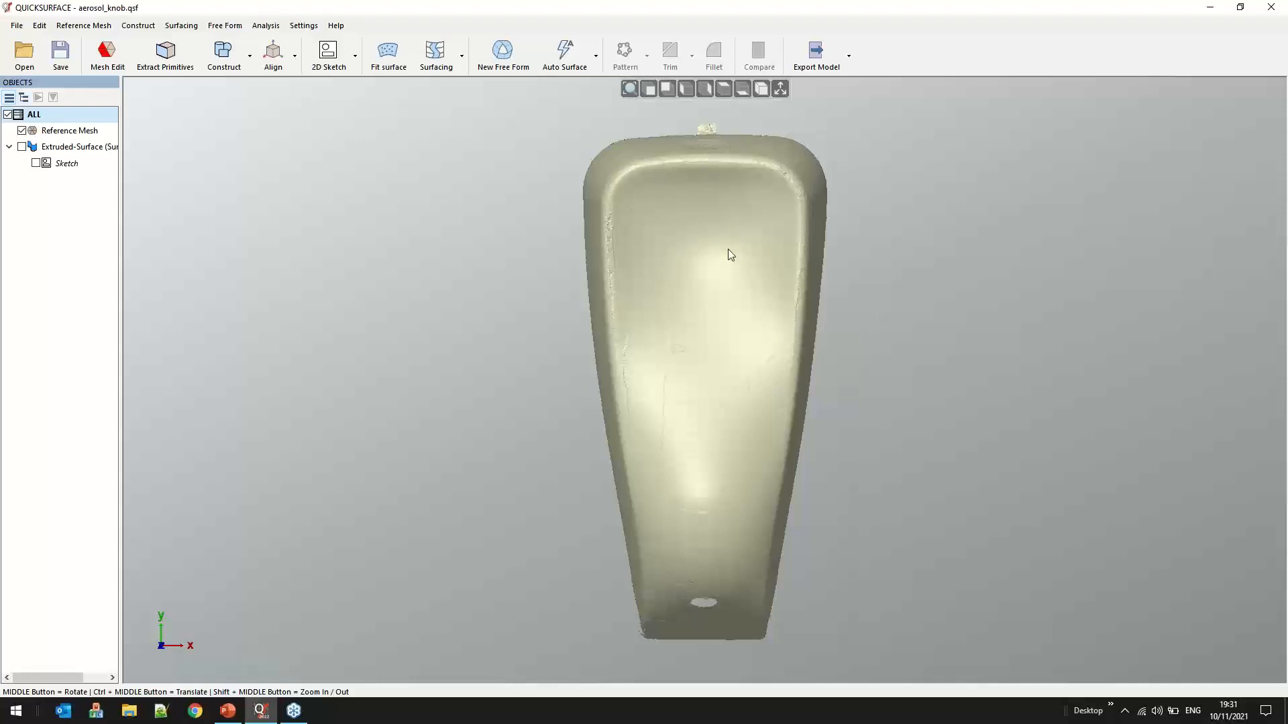
Examine the aerosol knob scan's rim, side wall, corner and ragged lower edge for mesh defects
middle_drag(503, 422, 505, 247)
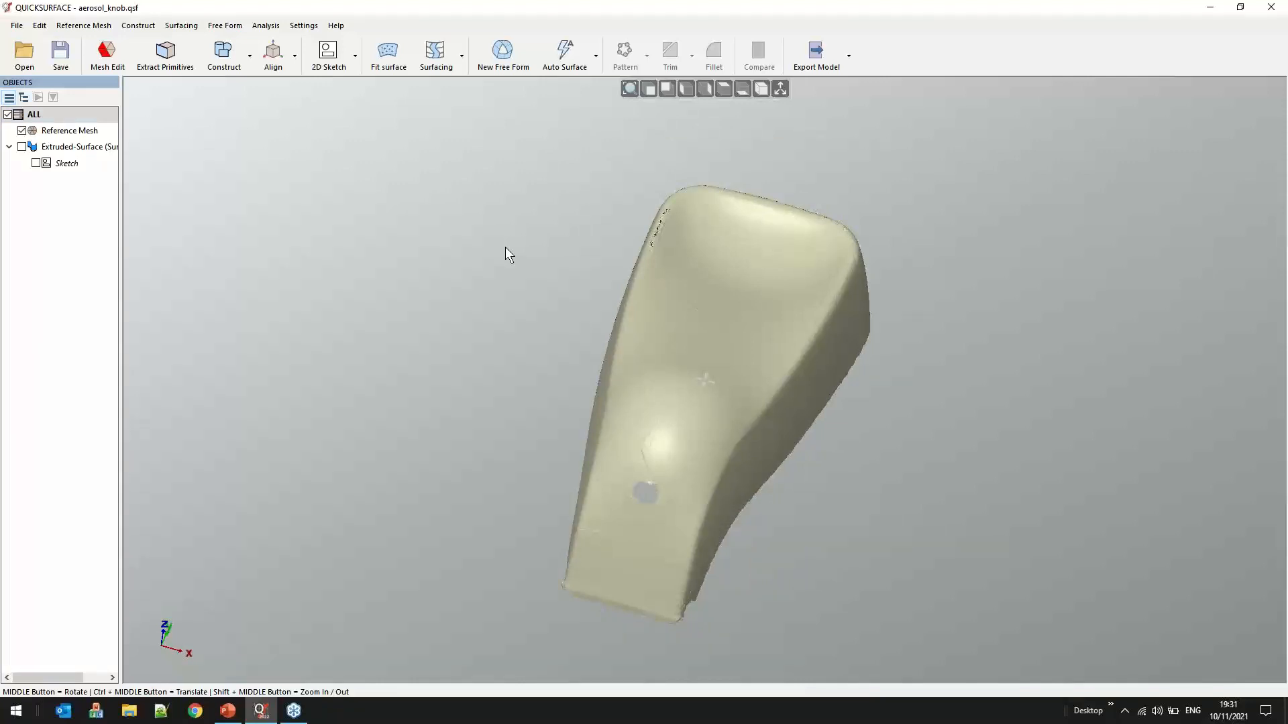
scroll(617, 484, up, 5)
middle_drag(504, 244, 674, 609)
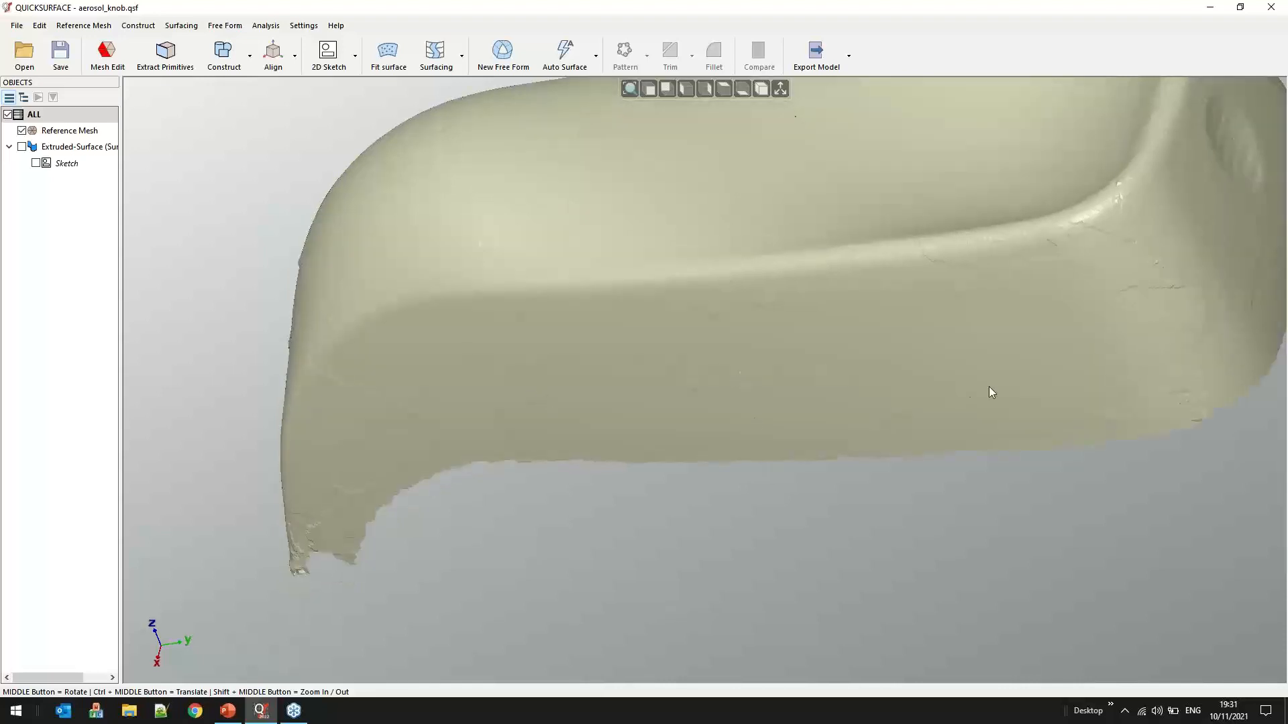
middle_drag(1012, 451, 972, 510)
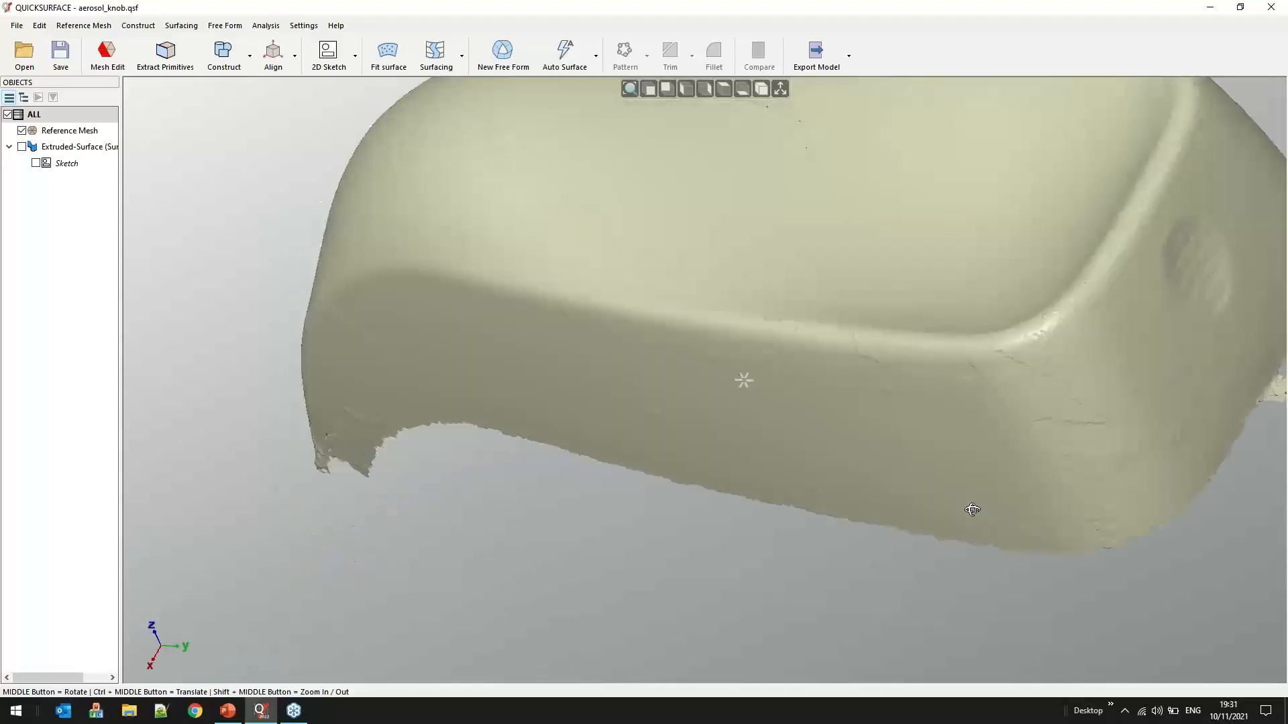
scroll(1068, 393, up, 6)
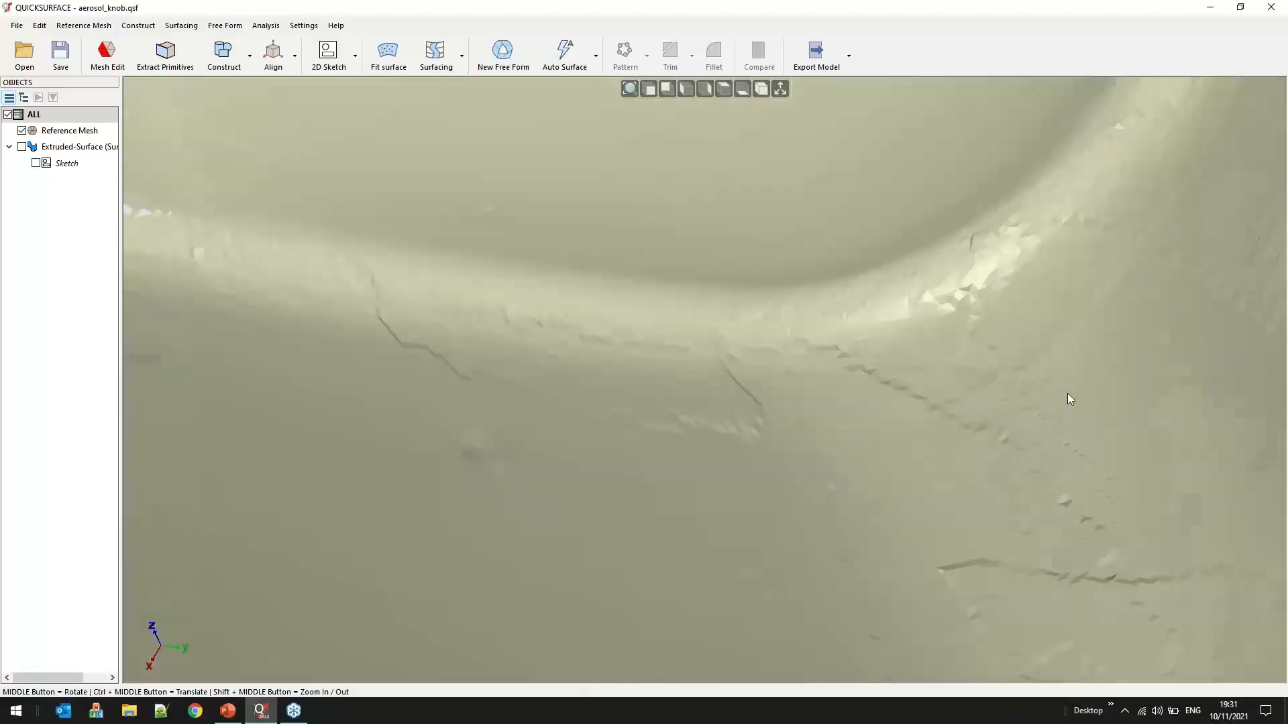
scroll(849, 425, down, 5)
scroll(1193, 446, down, 3)
scroll(1194, 445, up, 2)
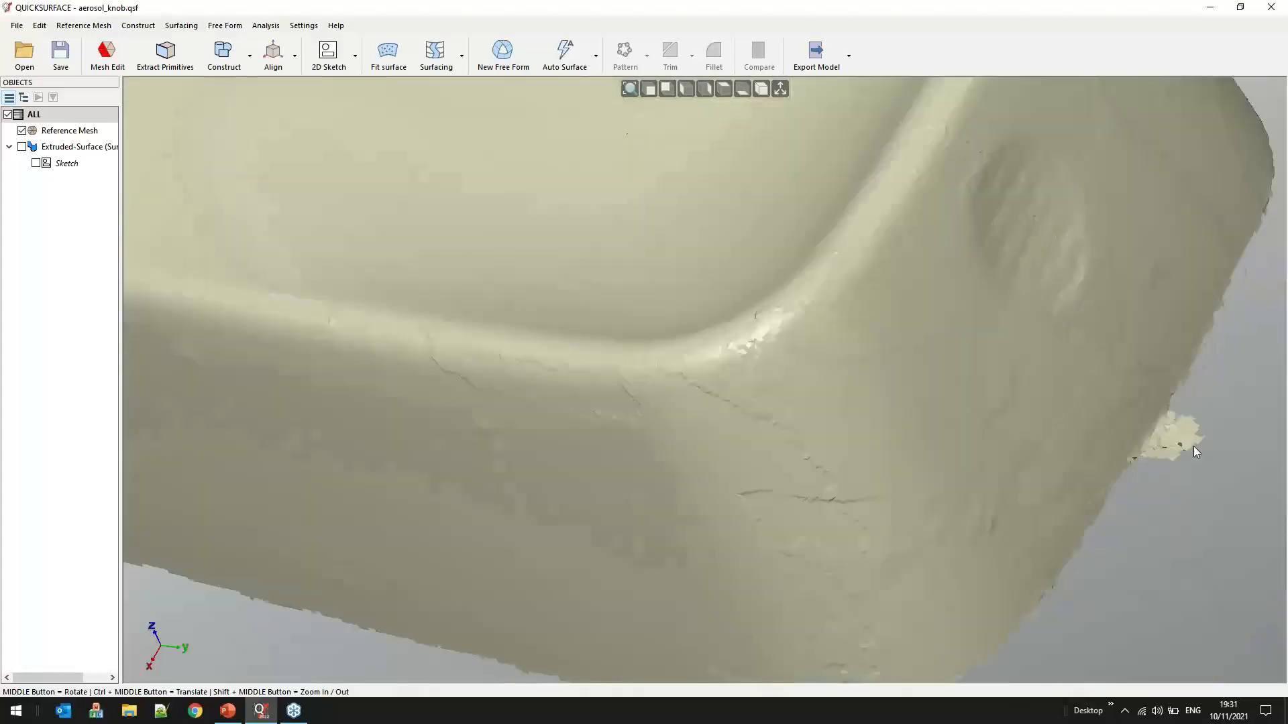
middle_drag(1193, 445, 1036, 457)
scroll(1036, 457, down, 5)
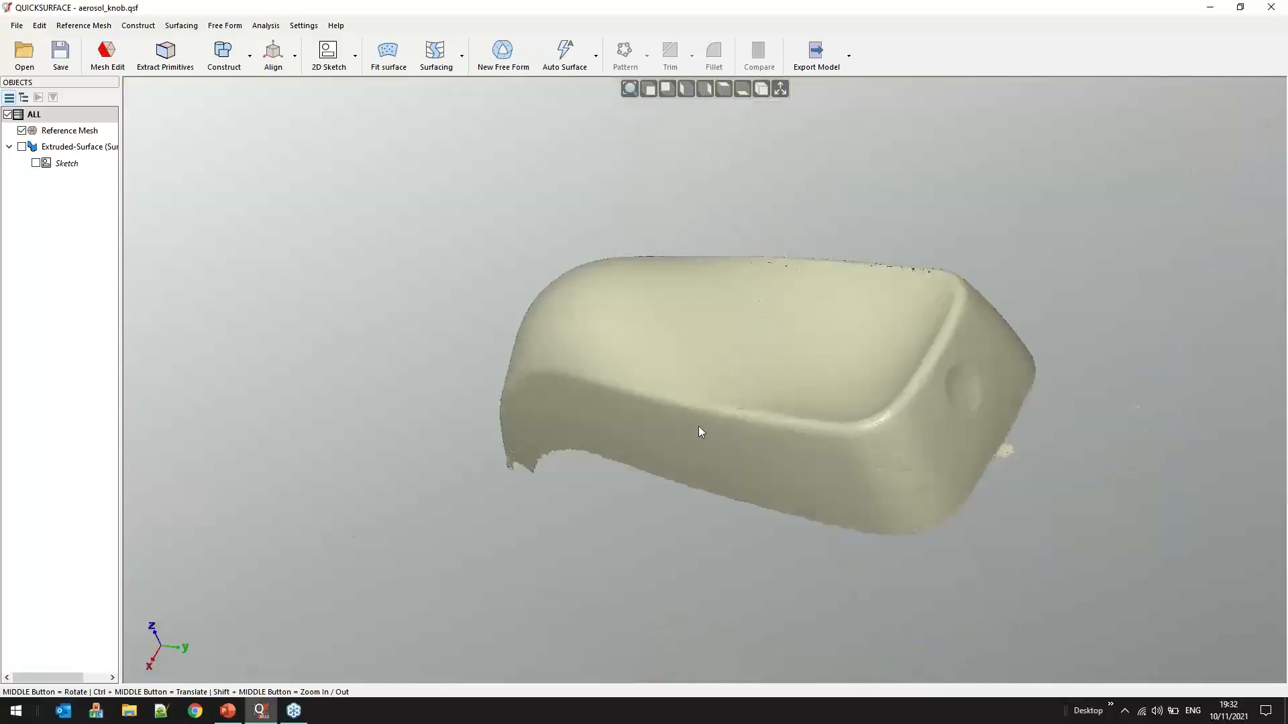
Open the reference mesh for editing, select the loose flap on the end face's lower edge with Free Hand selection and delete it
click(613, 360)
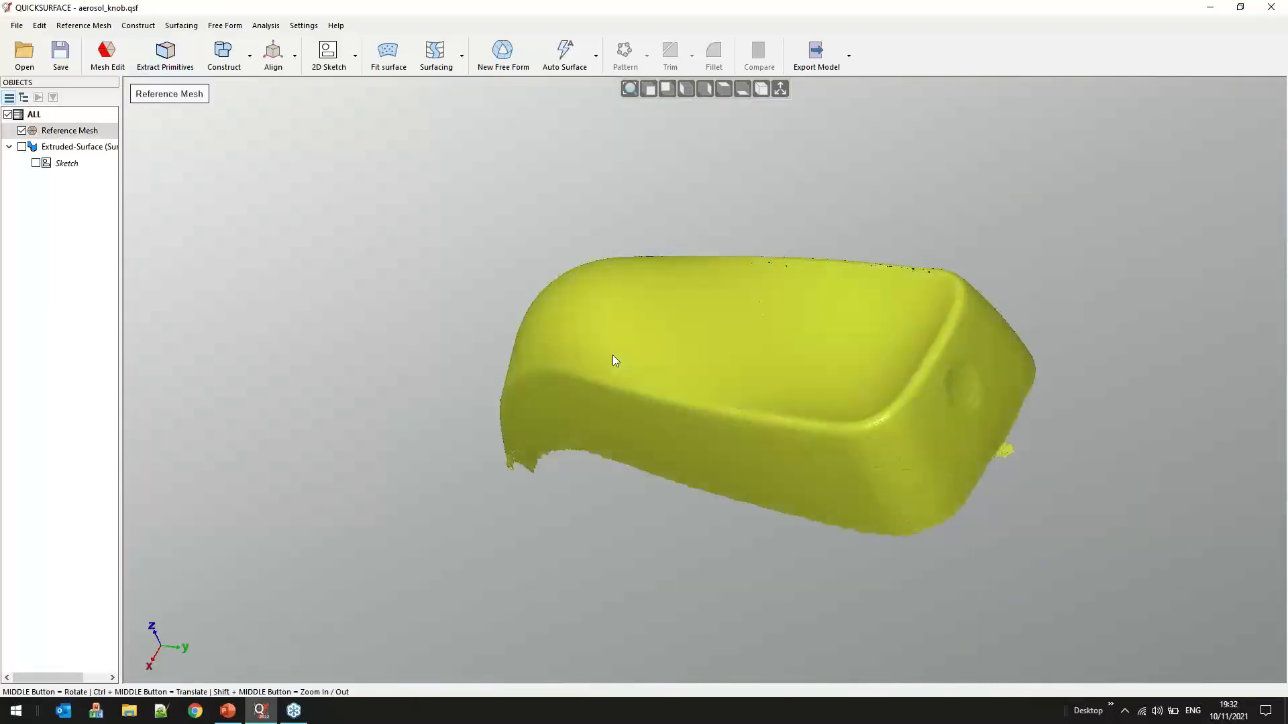
click(125, 60)
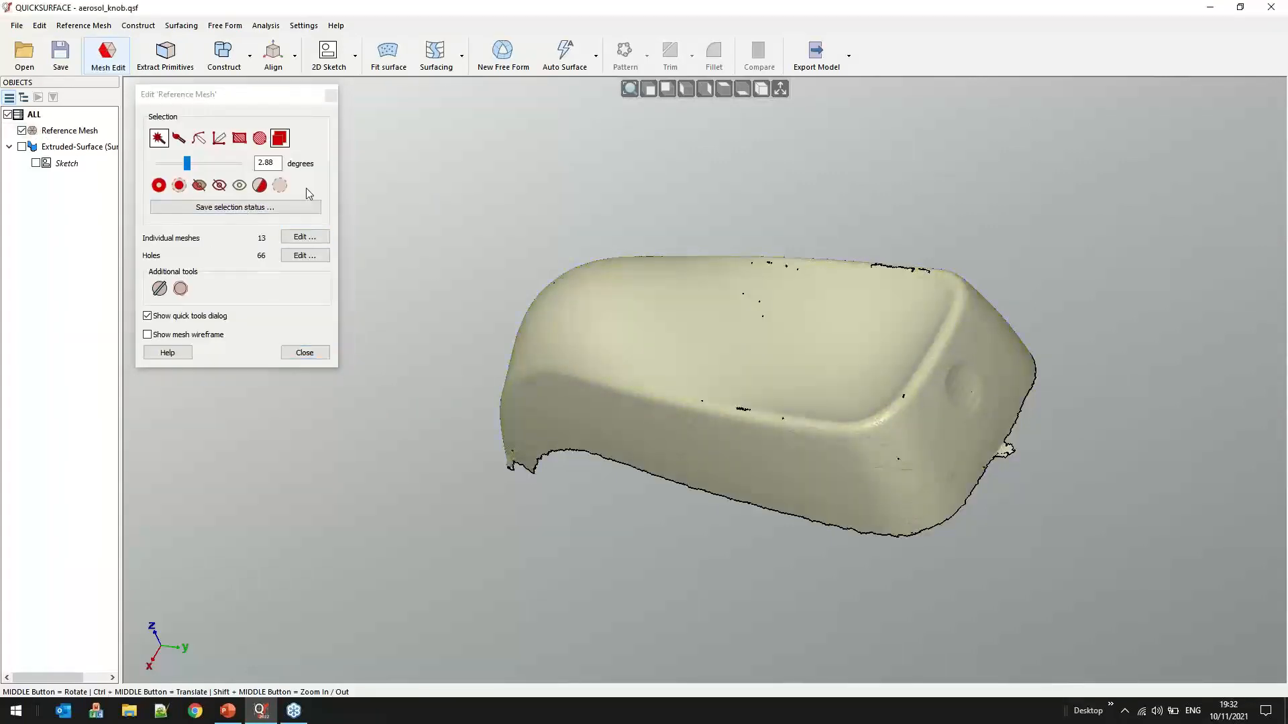
click(178, 137)
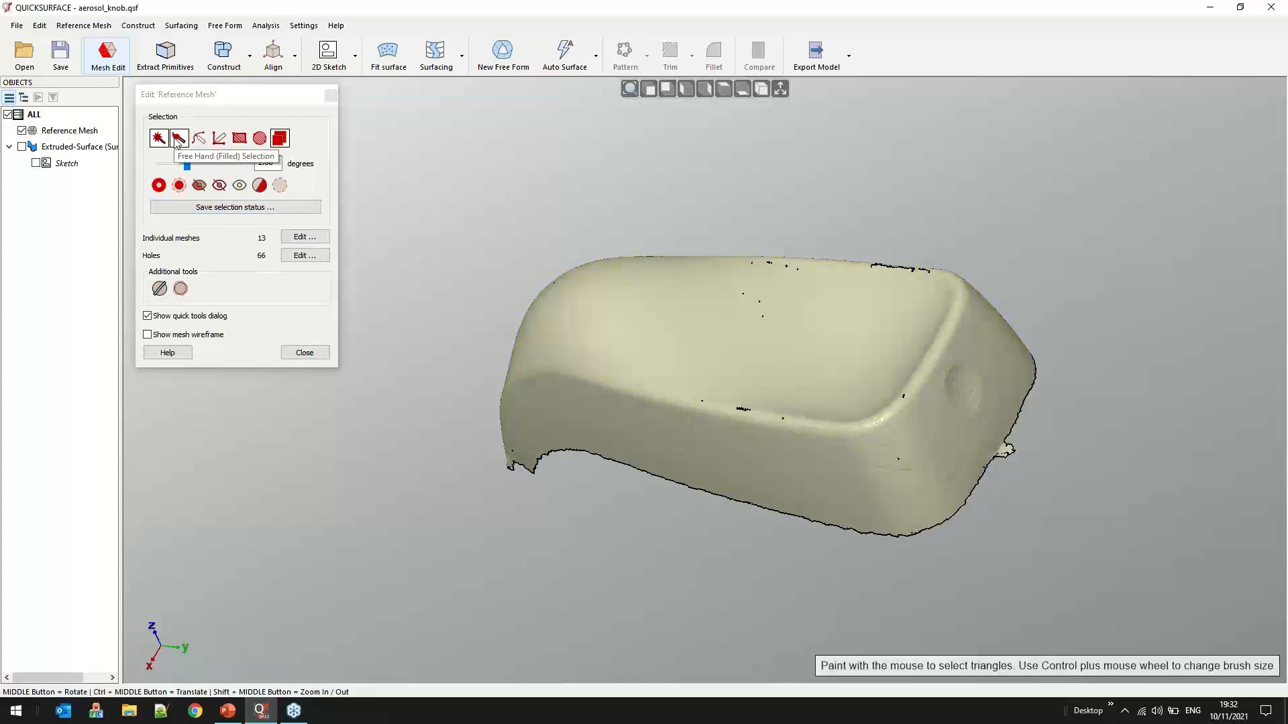
scroll(1010, 463, up, 10)
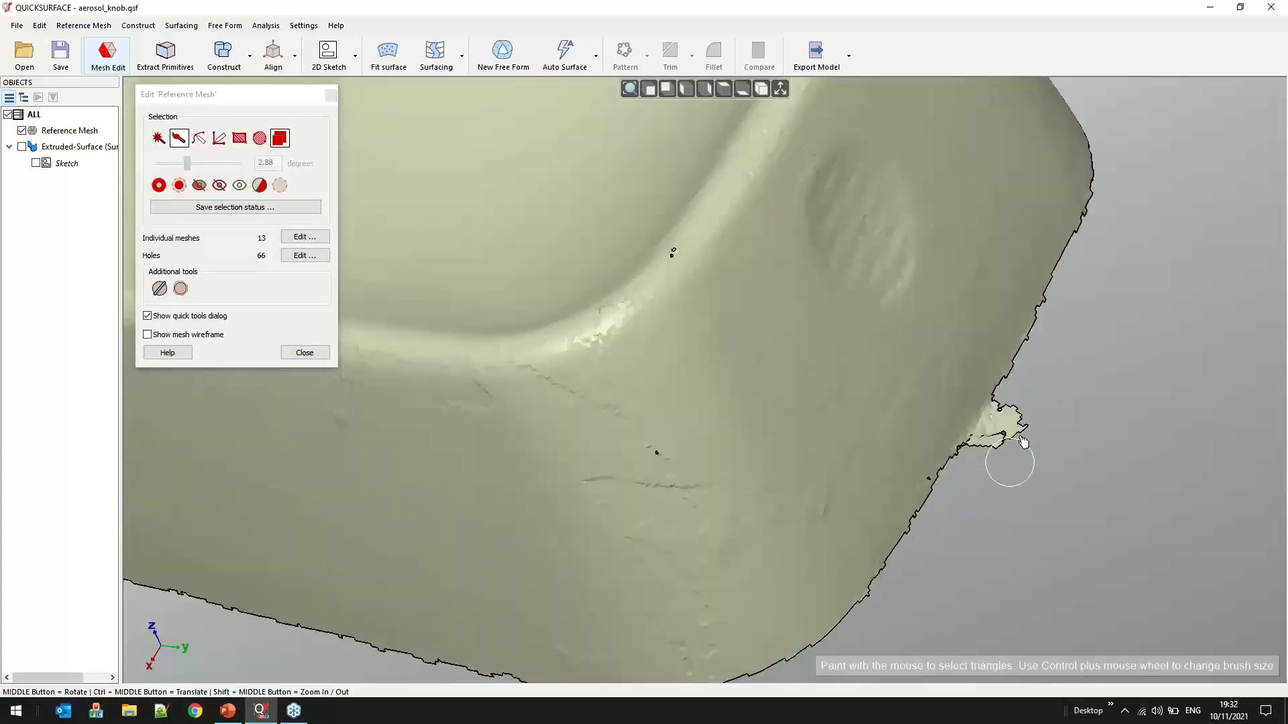
mouse_move(999, 423)
mouse_down()
mouse_move(1054, 444)
mouse_move(1073, 488)
mouse_up()
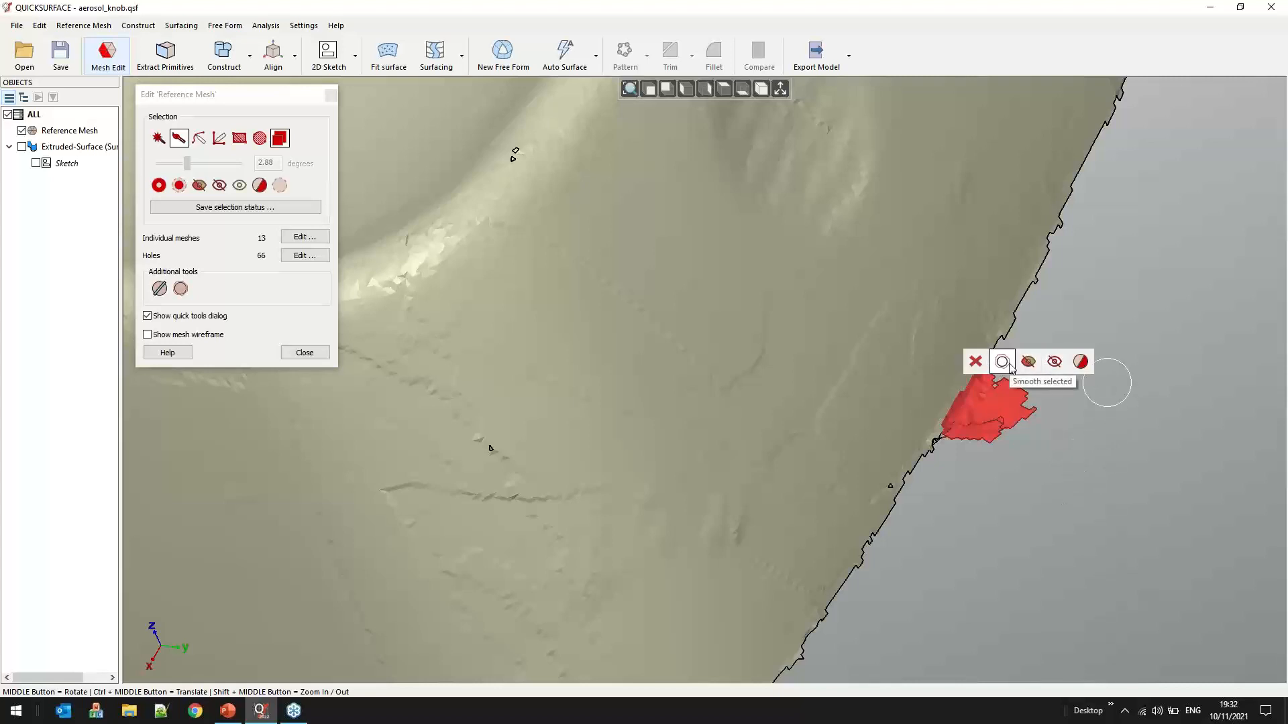
click(976, 362)
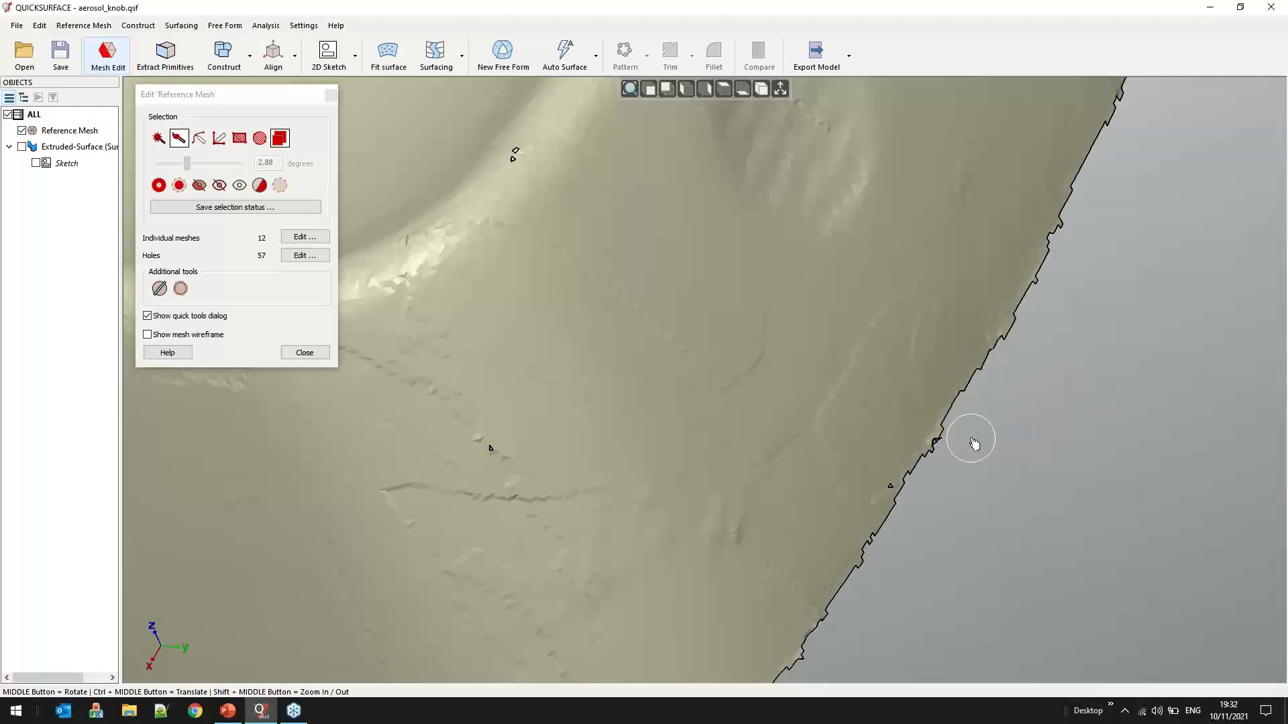
Select the ribbed dimple on the knob's end face with Free Hand selection and smooth the selected triangles
mouse_move(899, 528)
middle_down()
mouse_move(892, 483)
mouse_move(998, 322)
mouse_move(929, 213)
middle_up()
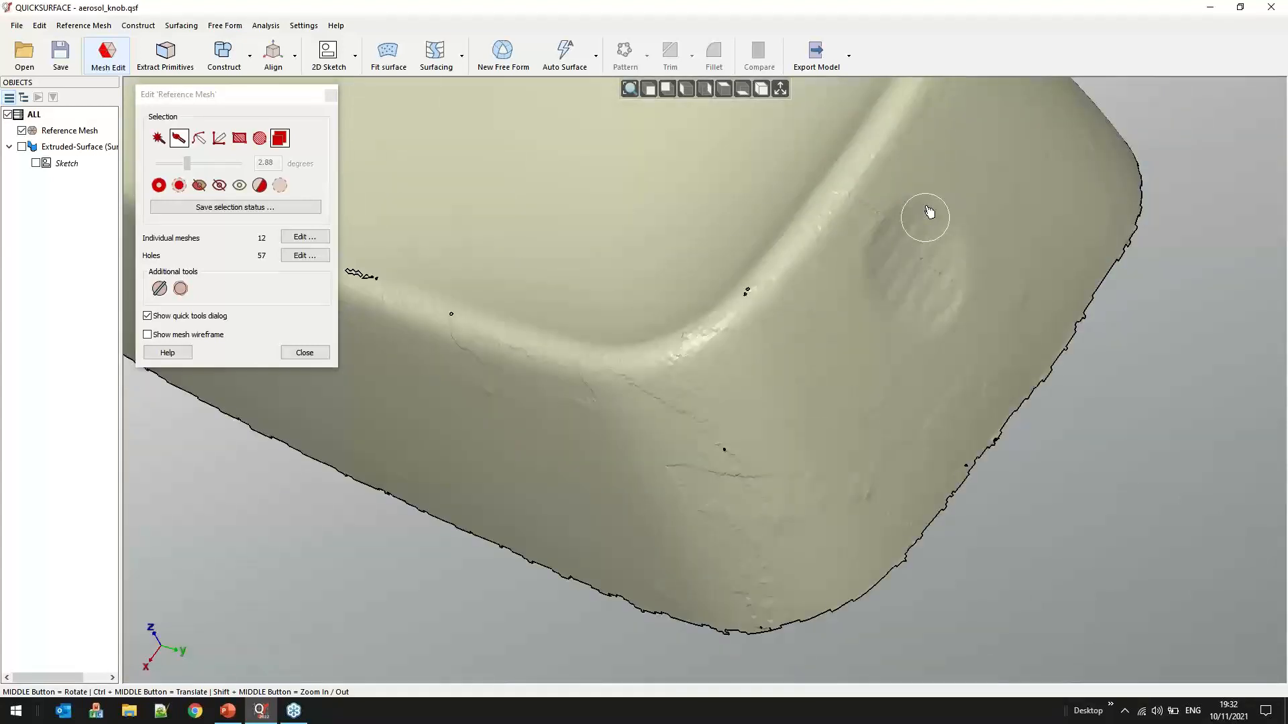
scroll(952, 216, up, 5)
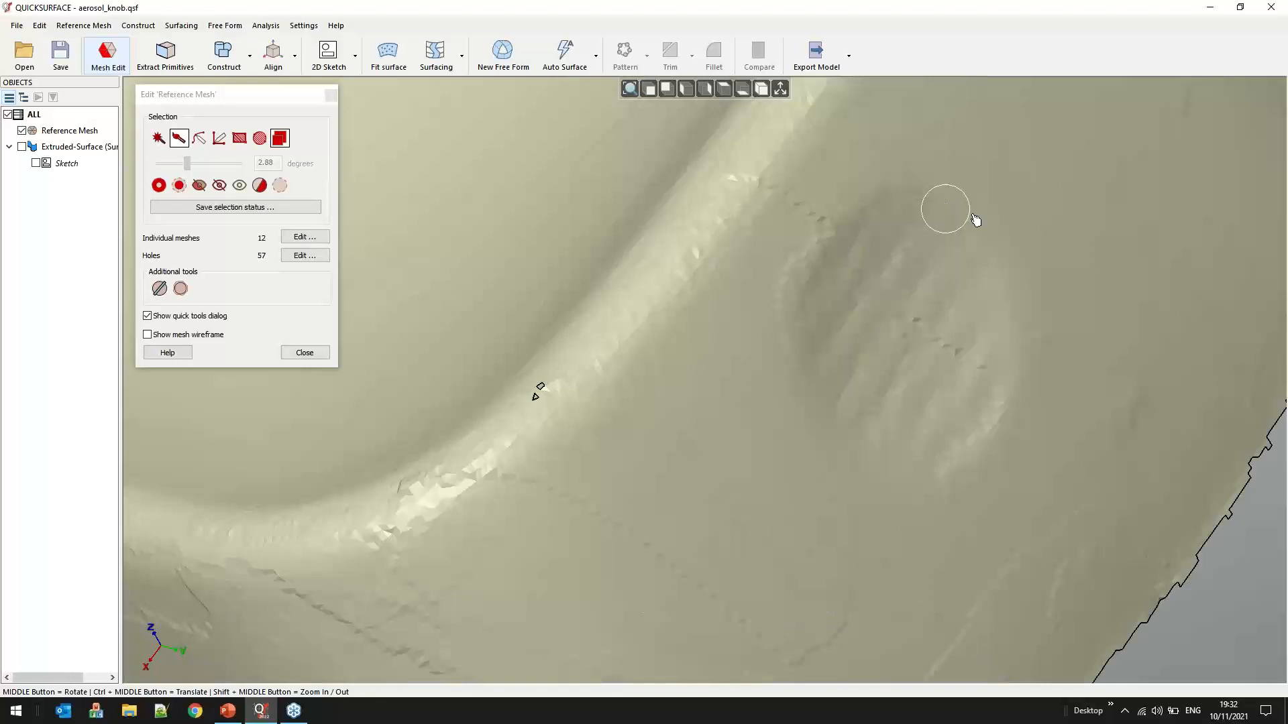
drag(975, 216, 986, 363)
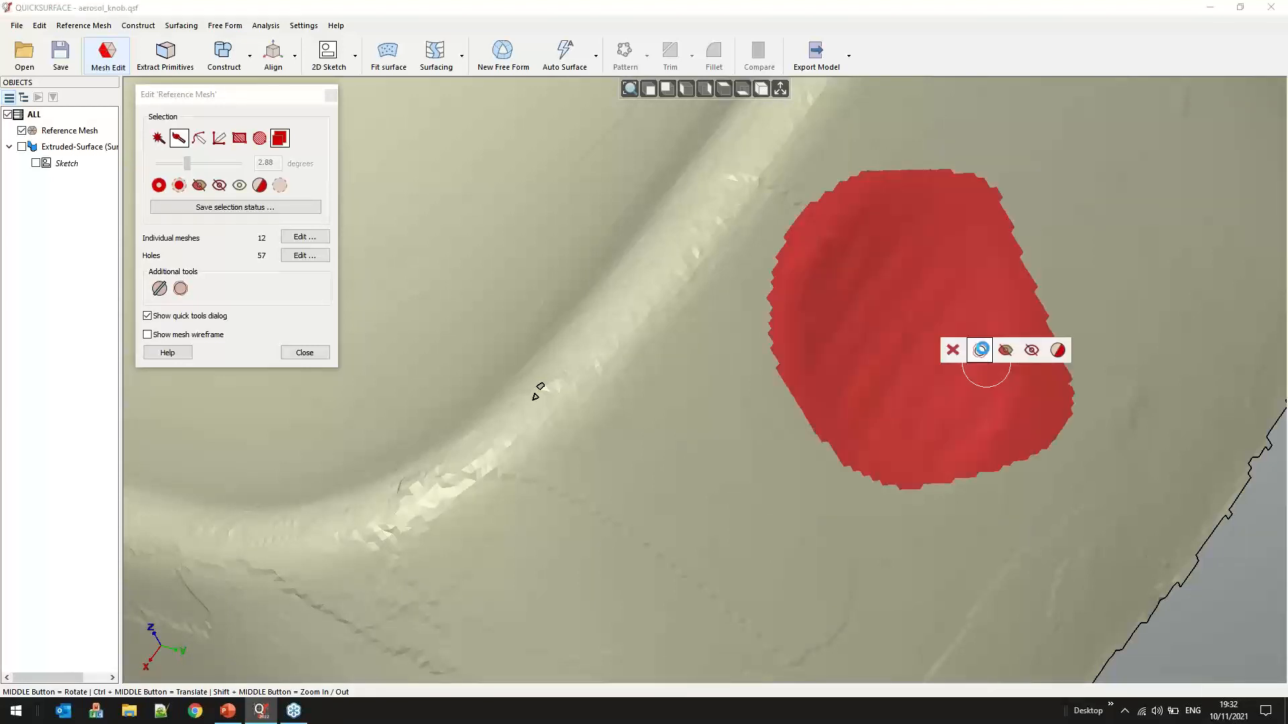
middle_drag(839, 405, 939, 393)
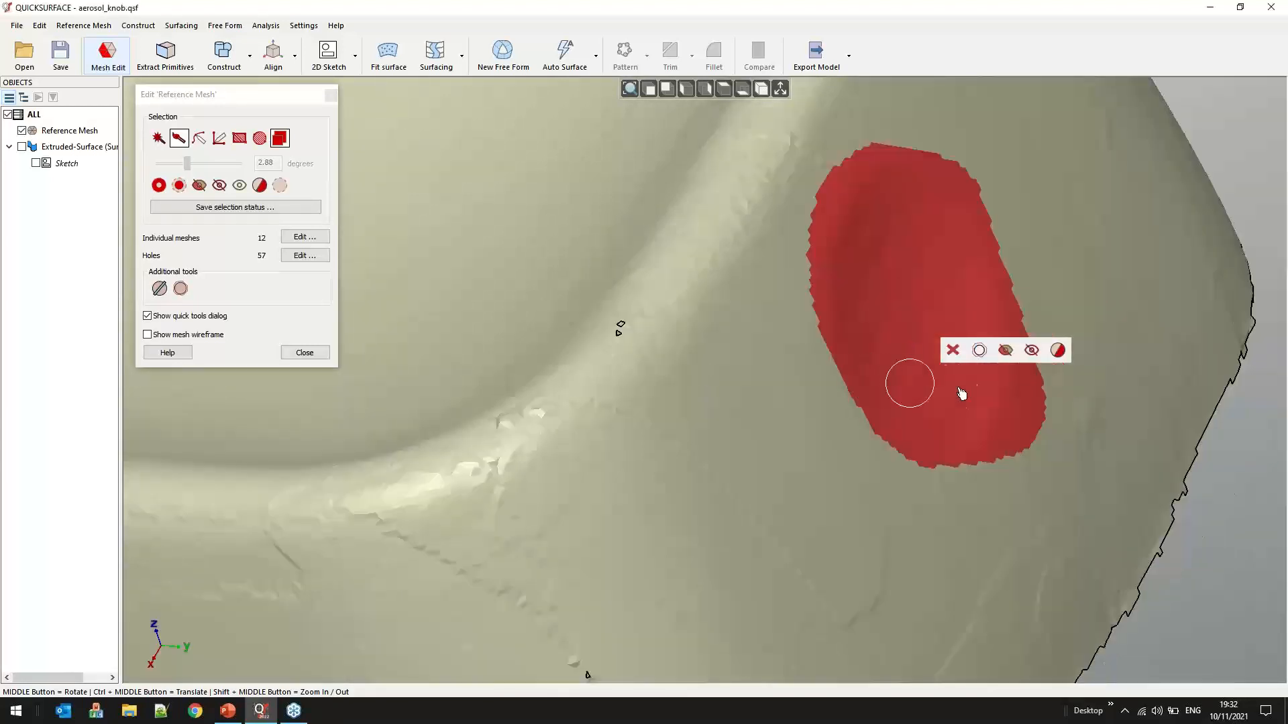
Invert the dimple selection to cover the rest of the mesh, invert it back and clear it
click(1058, 350)
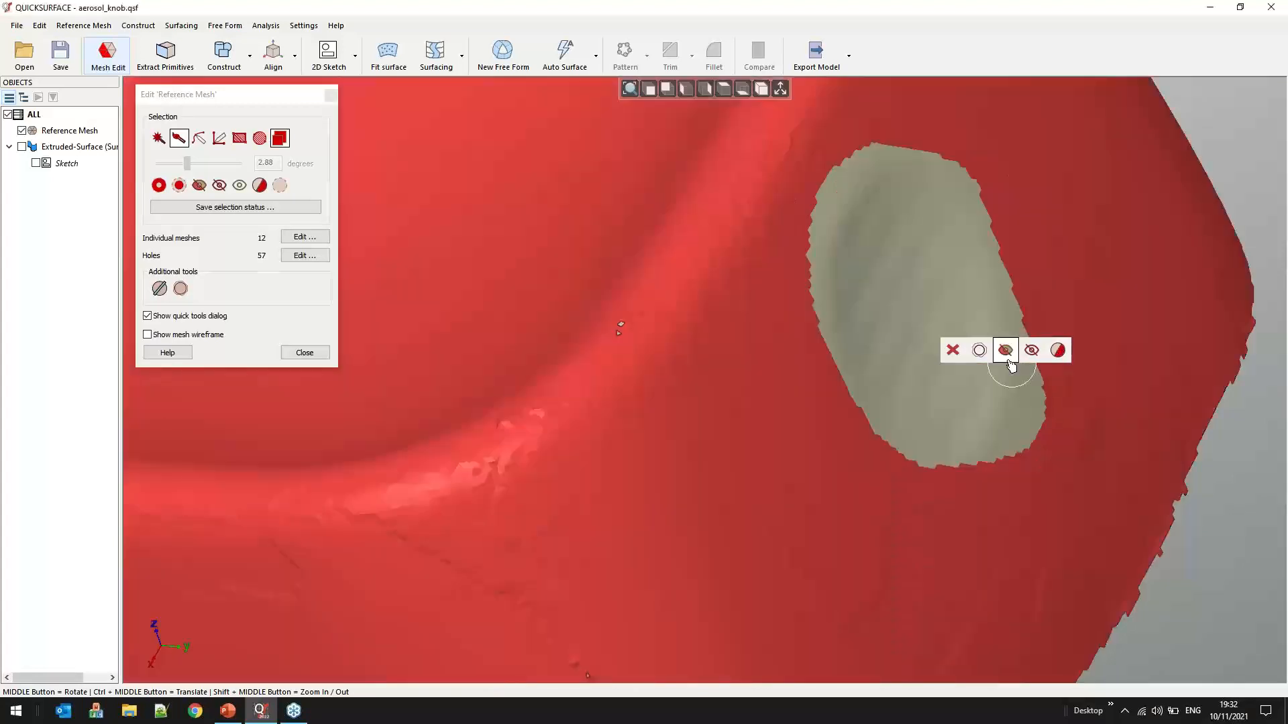
click(1058, 351)
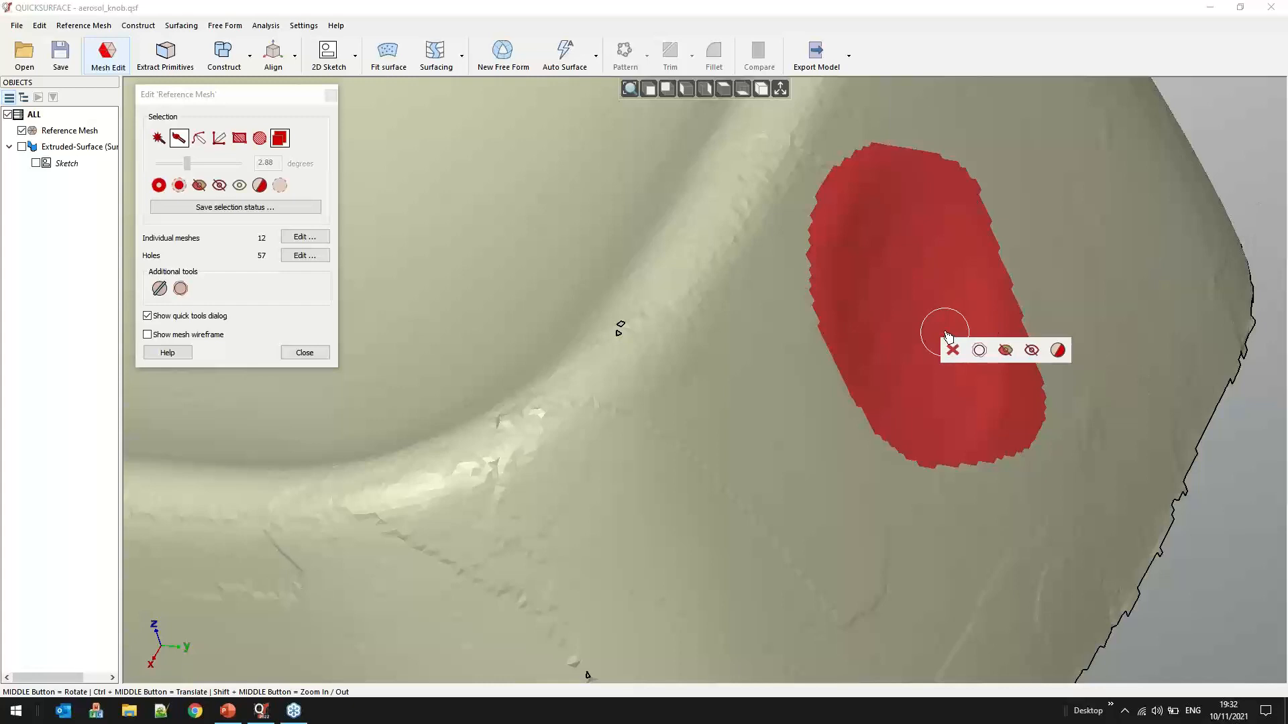
scroll(947, 336, down, 3)
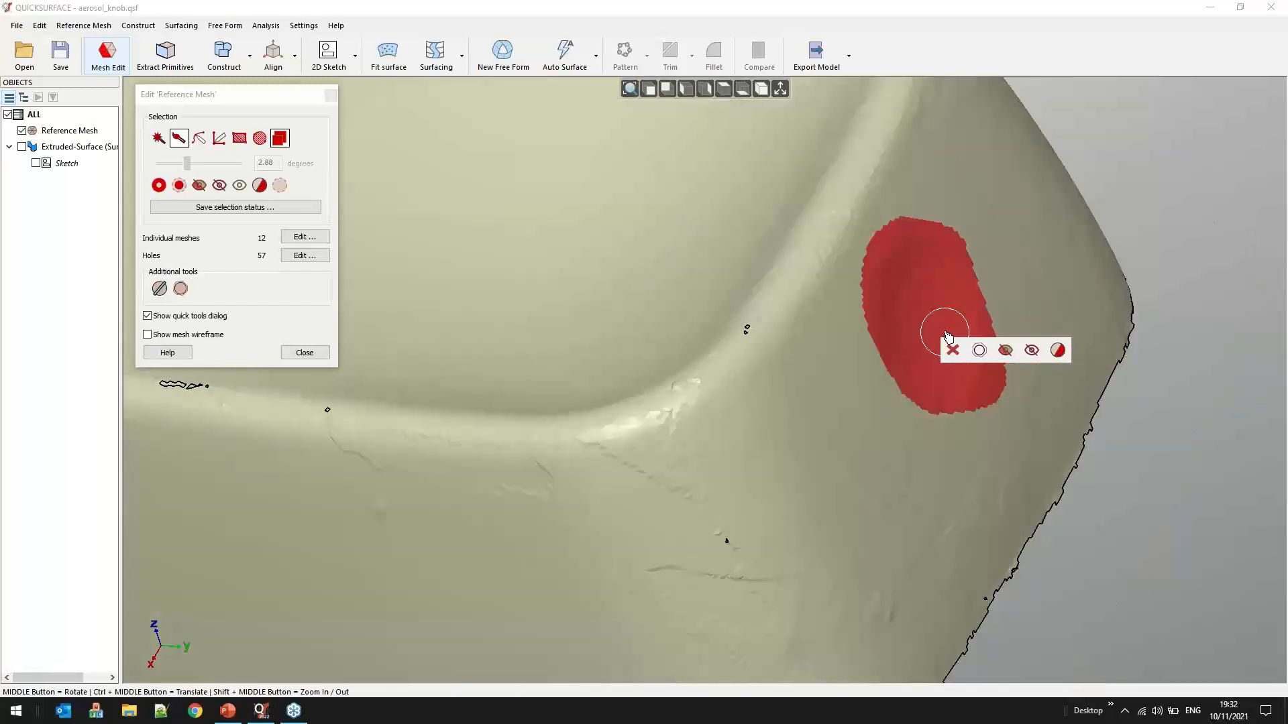
mouse_move(949, 345)
middle_down()
mouse_move(575, 359)
mouse_move(591, 382)
mouse_move(682, 387)
middle_up()
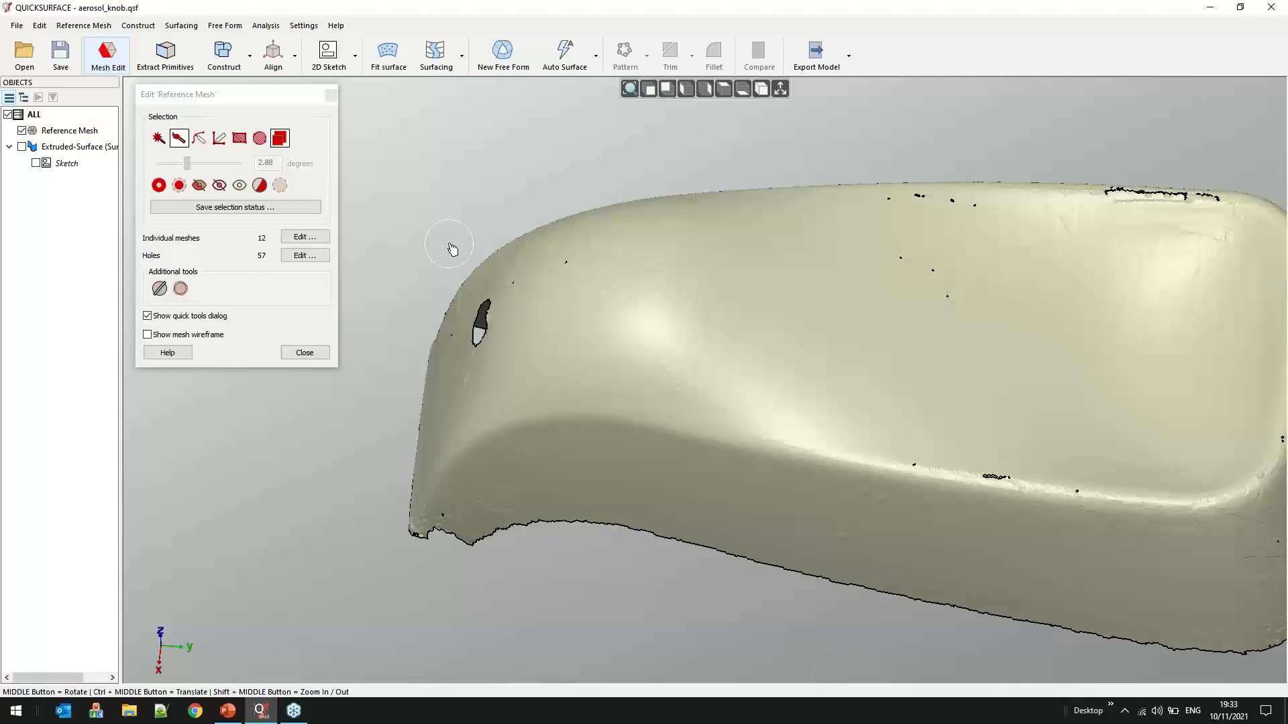
Examine the holes along the rim, on the concave surface and at the knob's narrow end
mouse_move(761, 368)
middle_down()
mouse_move(755, 394)
mouse_move(777, 406)
mouse_move(823, 282)
mouse_move(1146, 383)
middle_up()
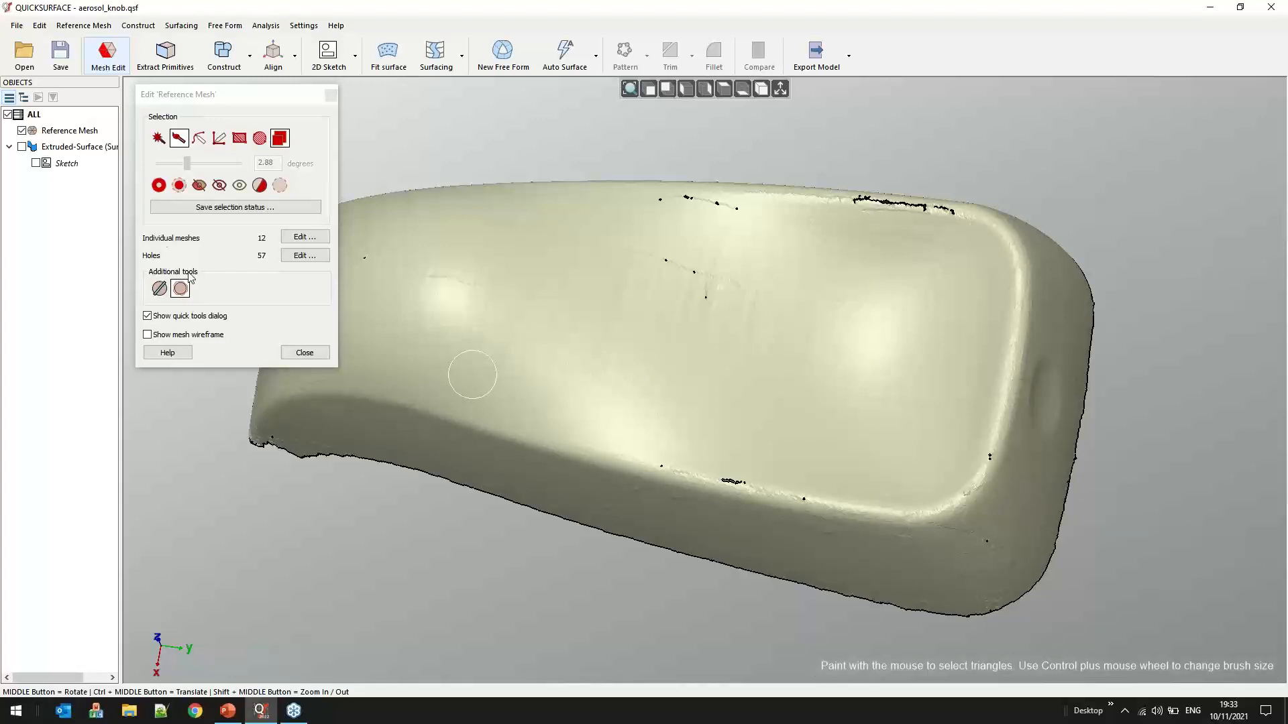
scroll(811, 330, down, 3)
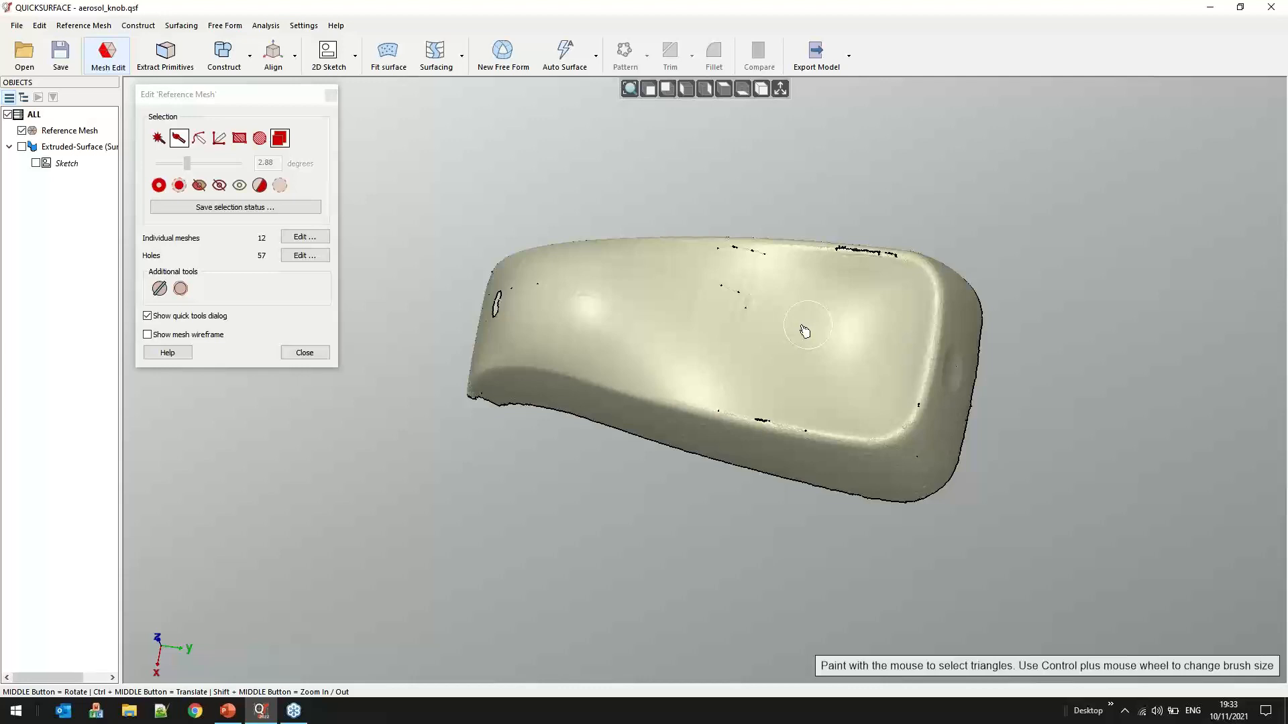
mouse_move(691, 440)
middle_down()
mouse_move(833, 238)
mouse_move(926, 252)
mouse_move(834, 291)
mouse_move(779, 369)
mouse_move(559, 548)
mouse_move(320, 245)
middle_up()
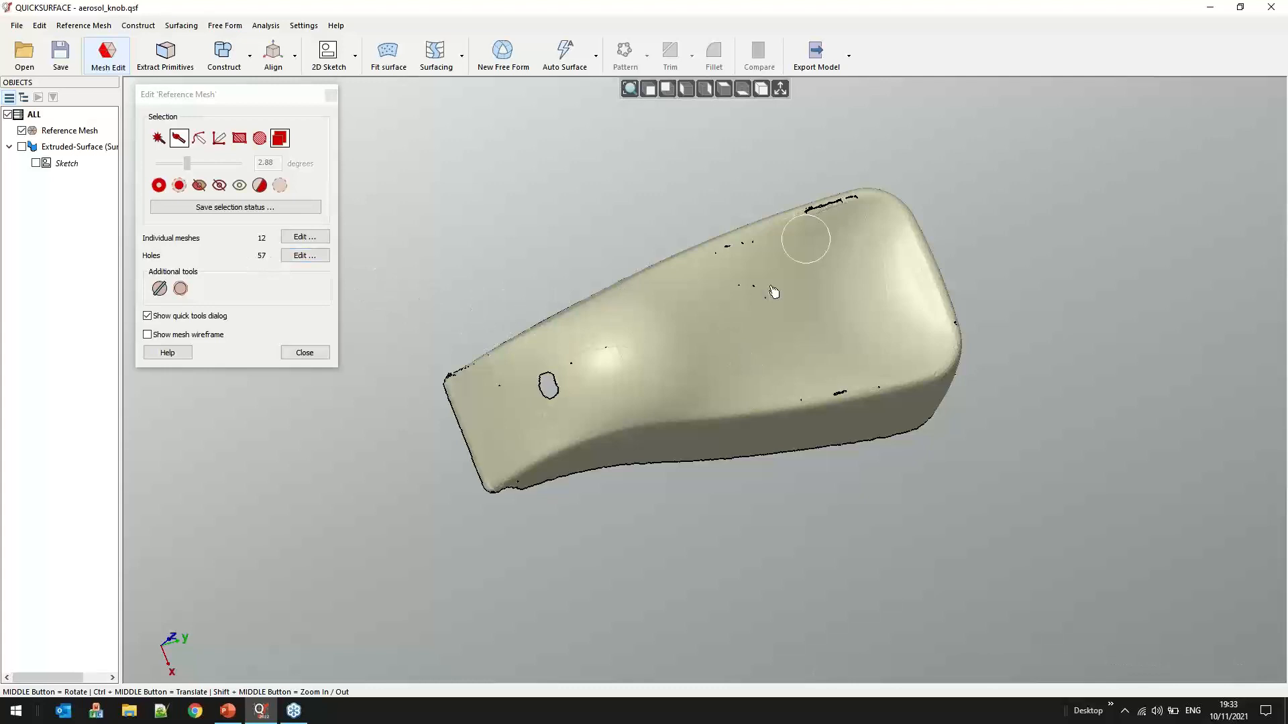
middle_drag(814, 457, 489, 374)
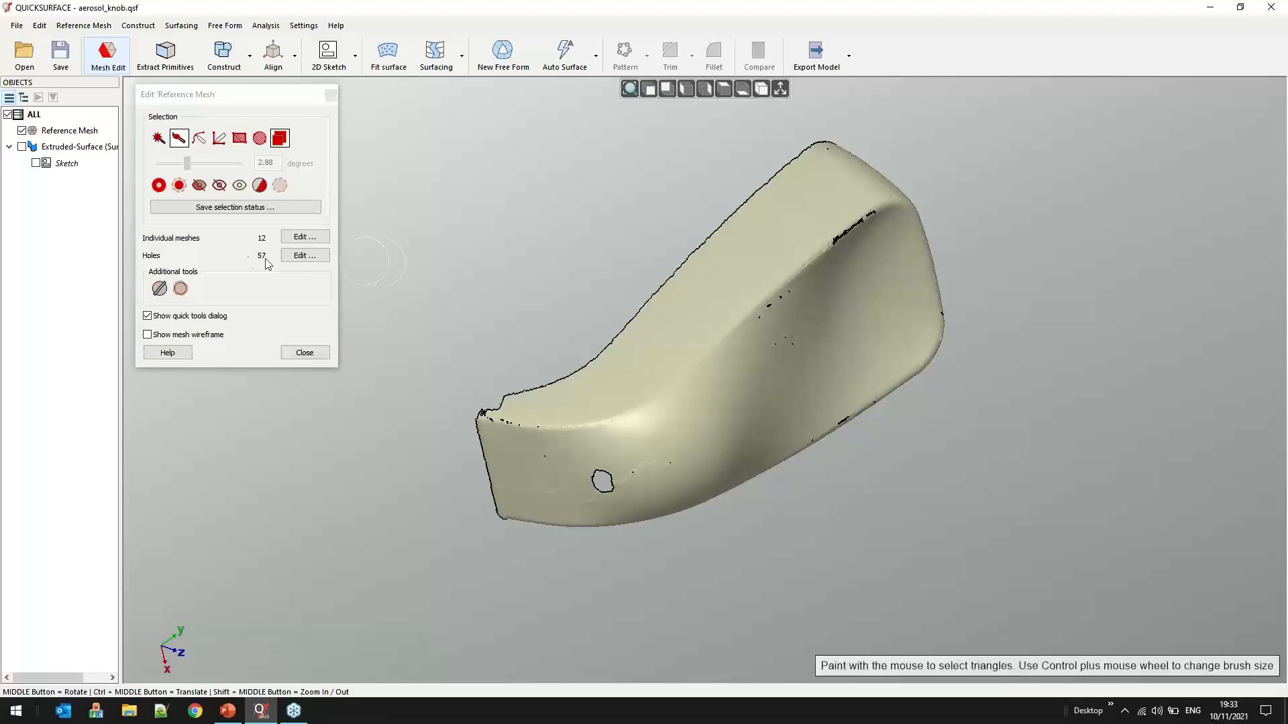
Open the individual meshes editor and step through the detached fragments one by one
click(304, 237)
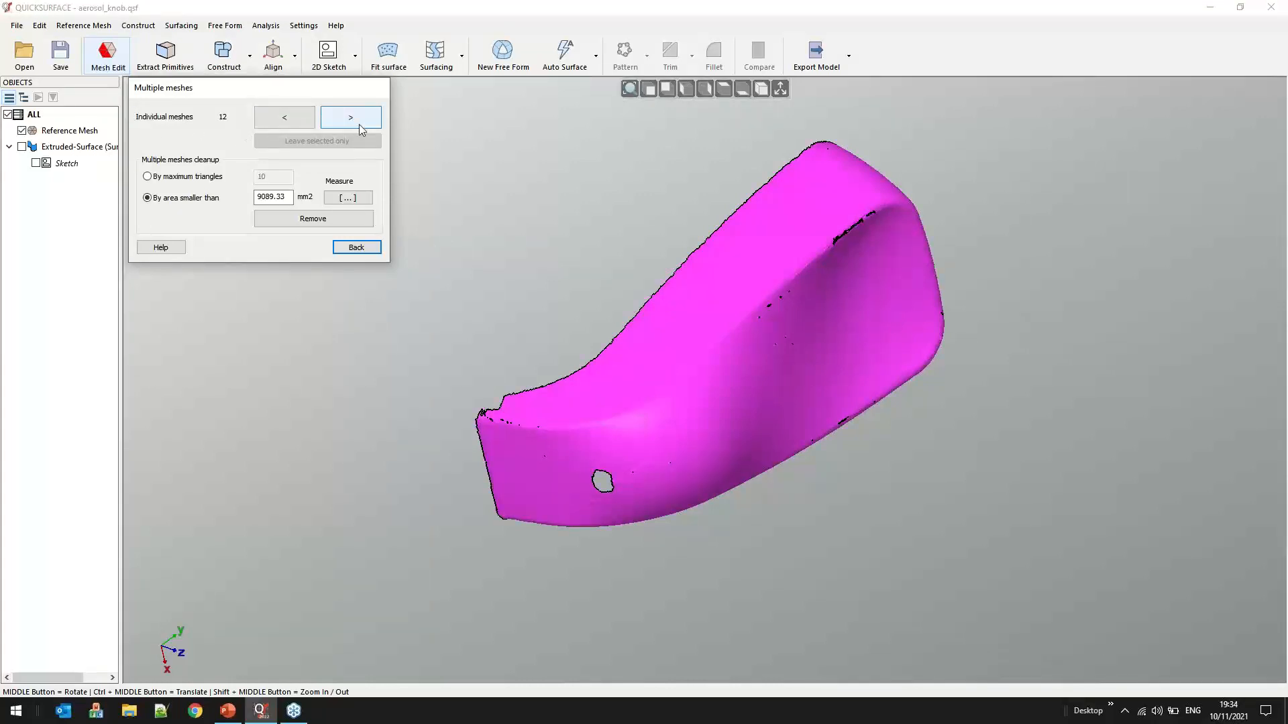
click(353, 120)
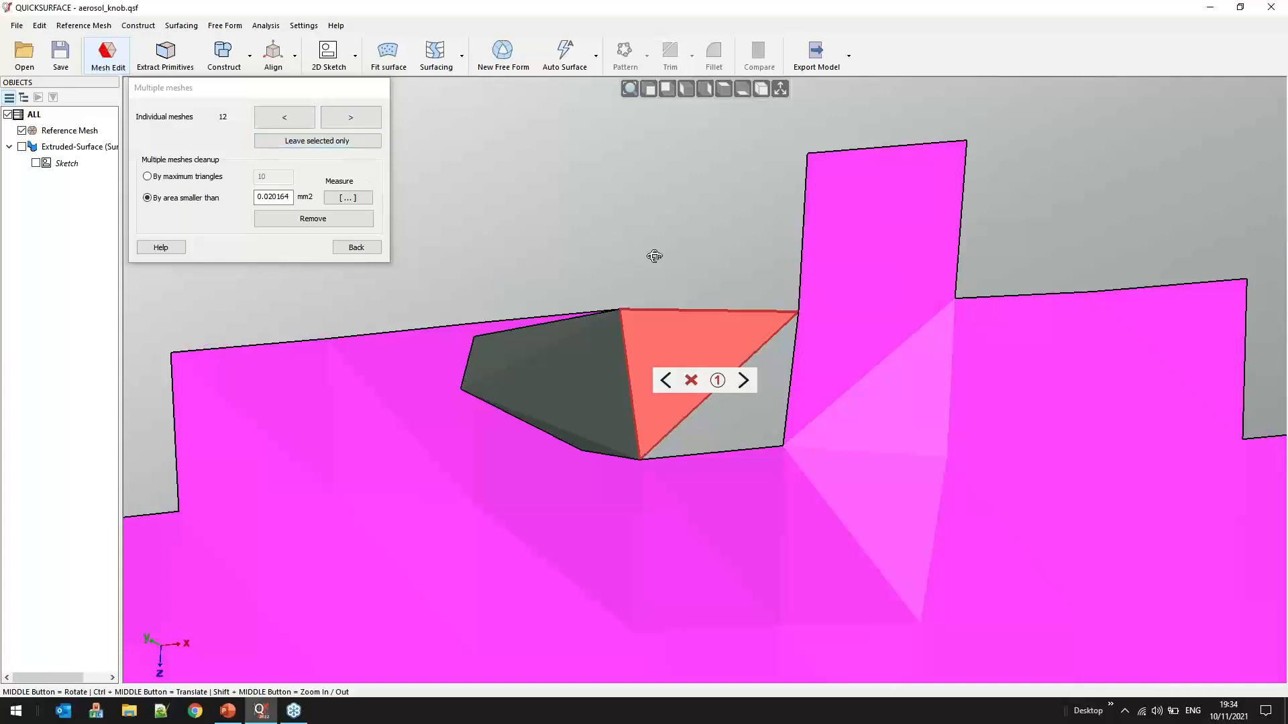
middle_drag(655, 257, 683, 278)
click(759, 386)
click(737, 357)
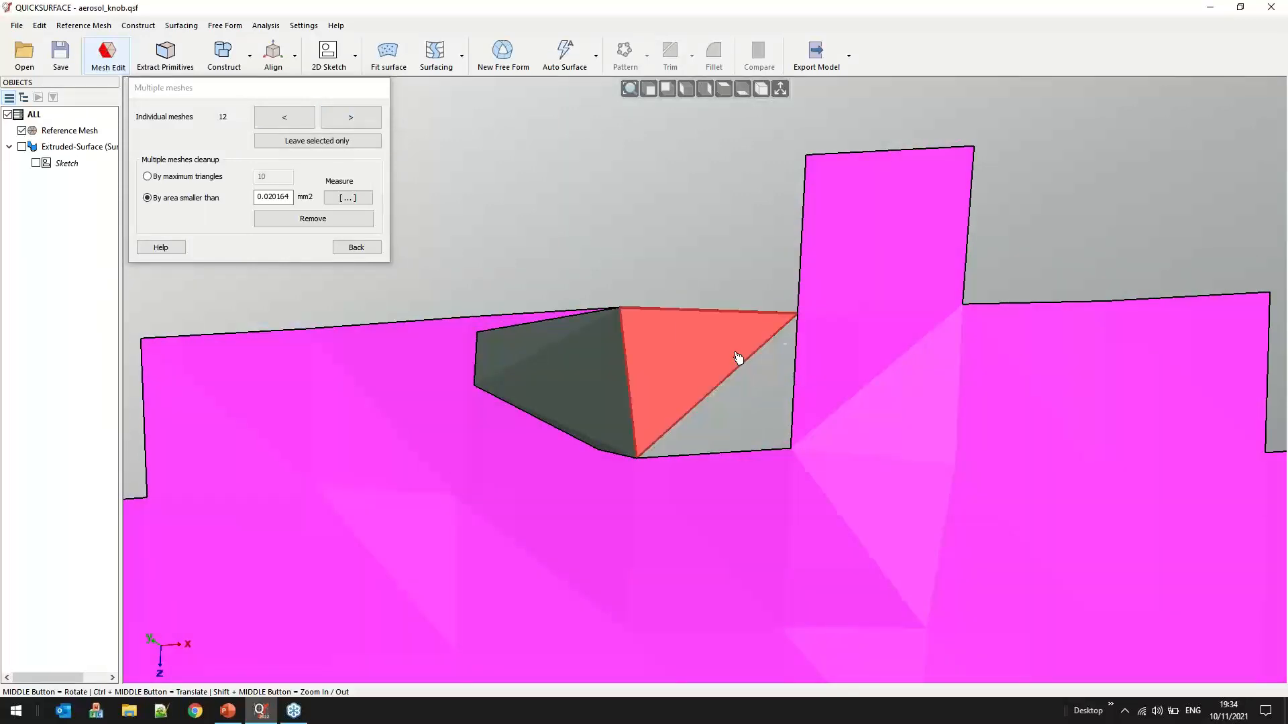
click(771, 333)
click(741, 380)
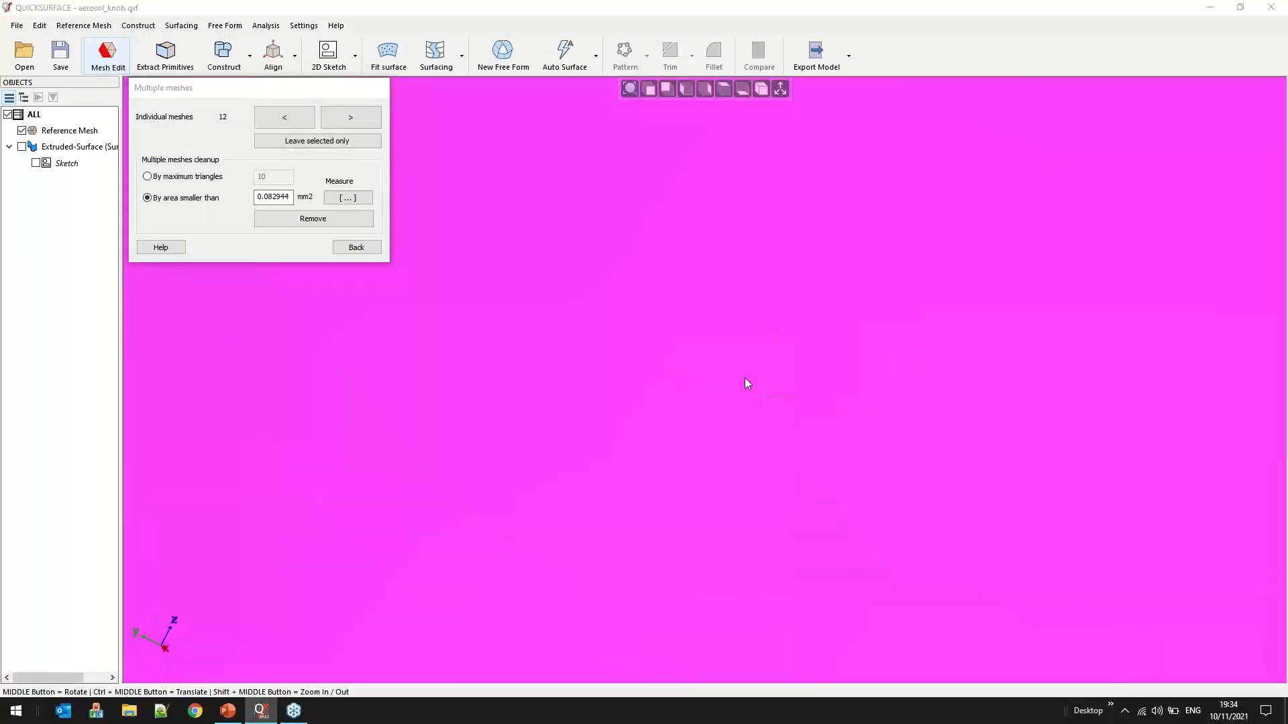
Select the single detached triangle at the mesh's lower edge and remove all meshes up to its area of 0.023716 mm2
click(743, 380)
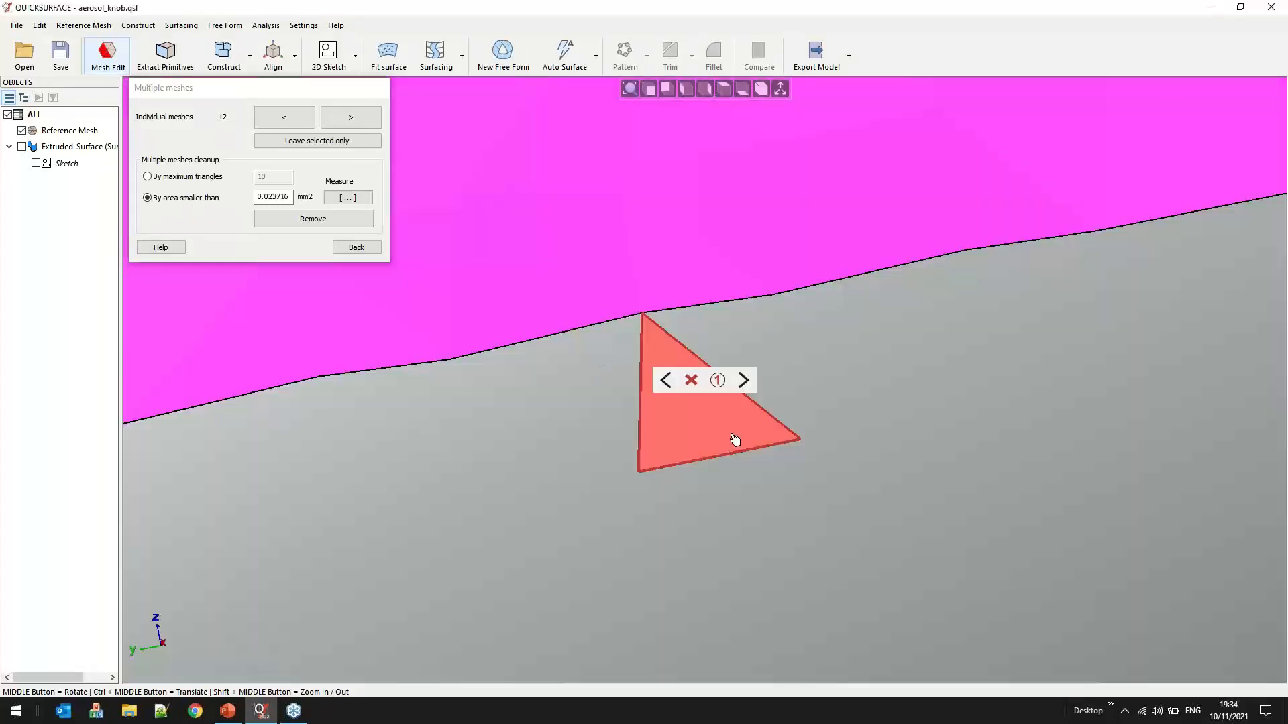
scroll(735, 440, down, 5)
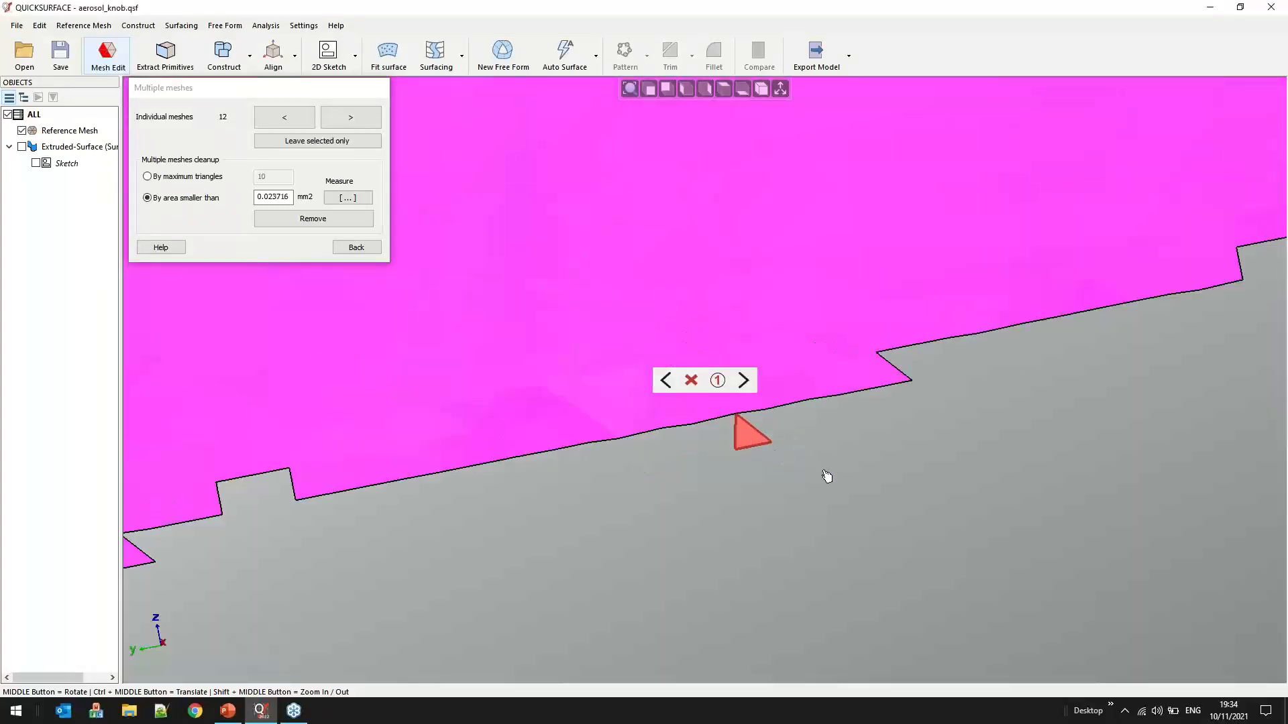
scroll(826, 476, up, 3)
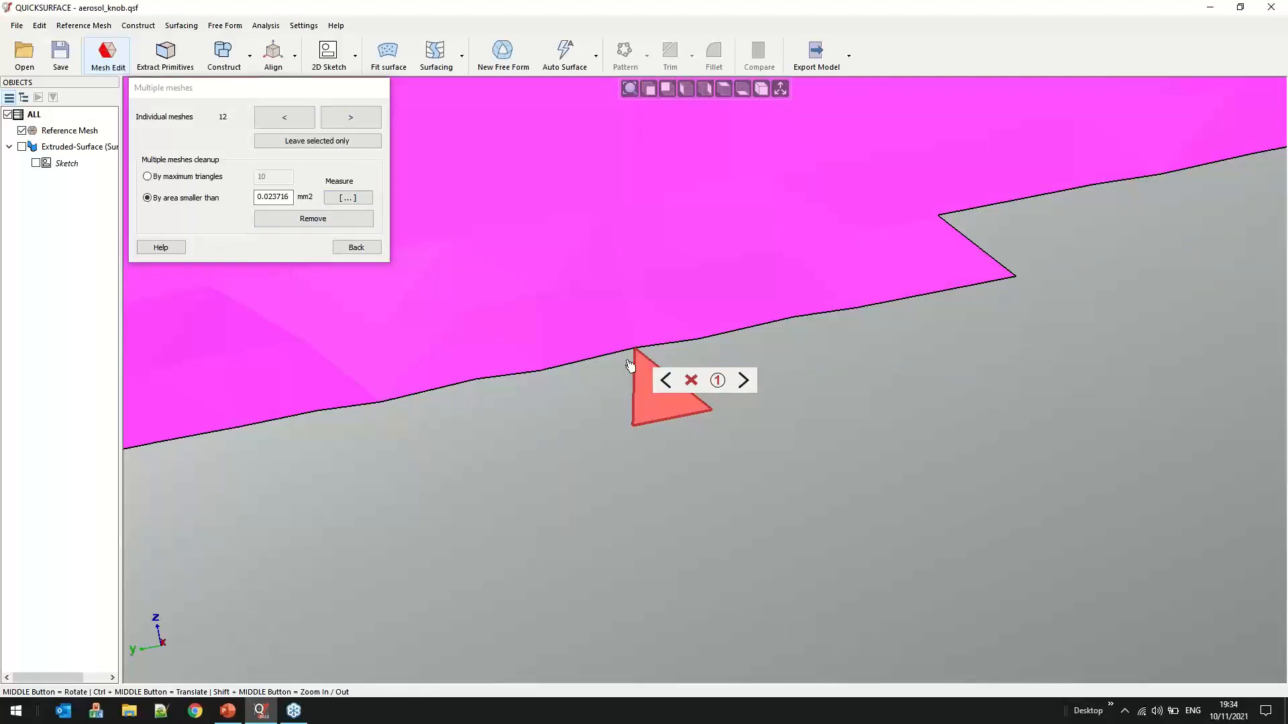
scroll(681, 280, down, 2)
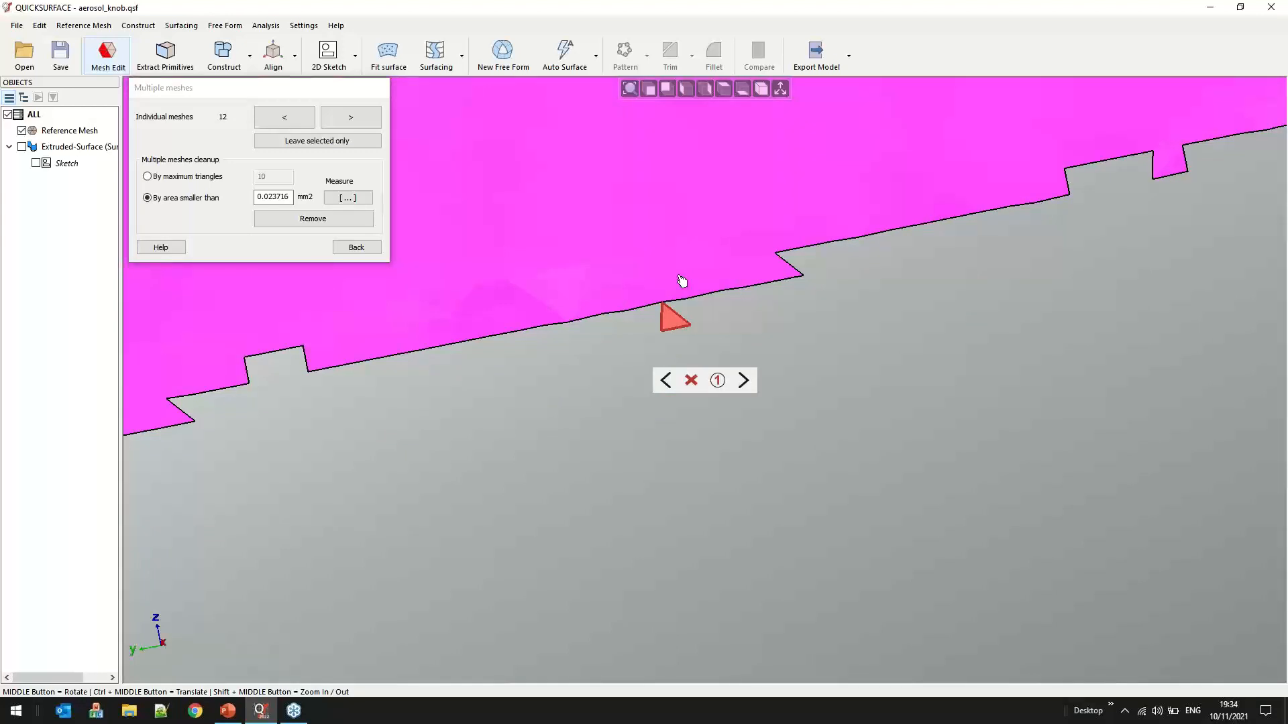
scroll(768, 265, down, 2)
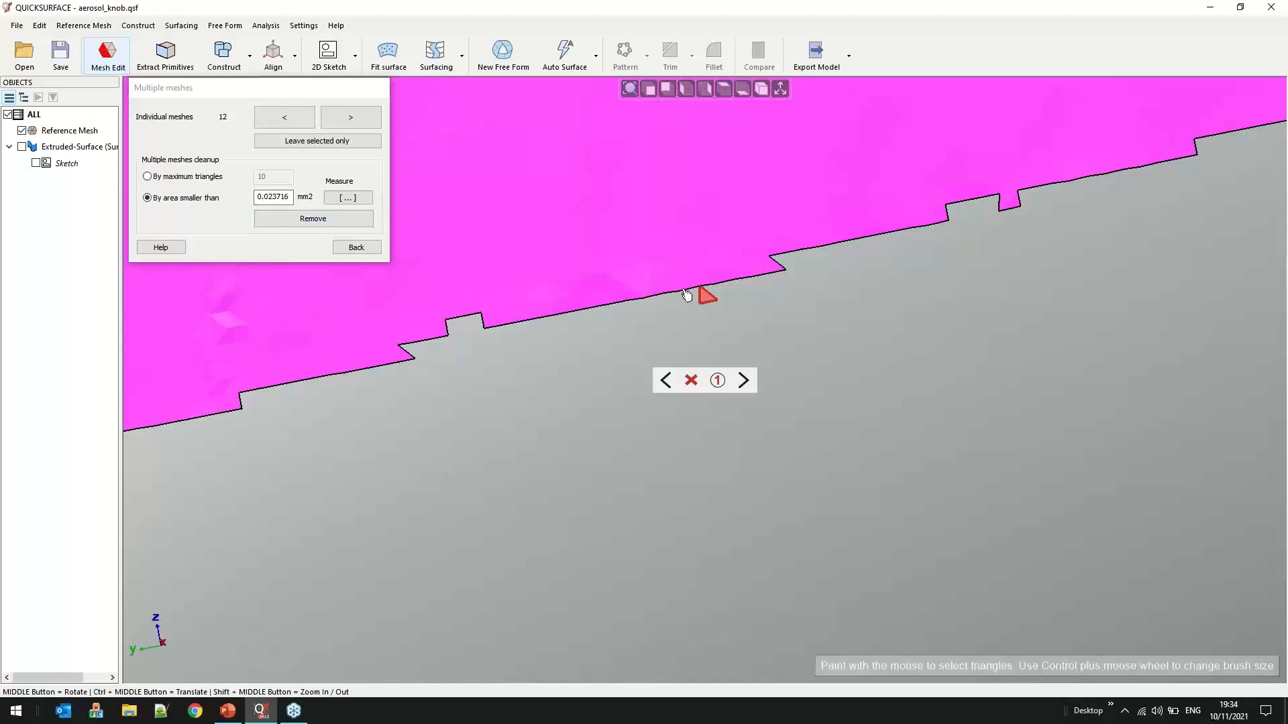
click(741, 336)
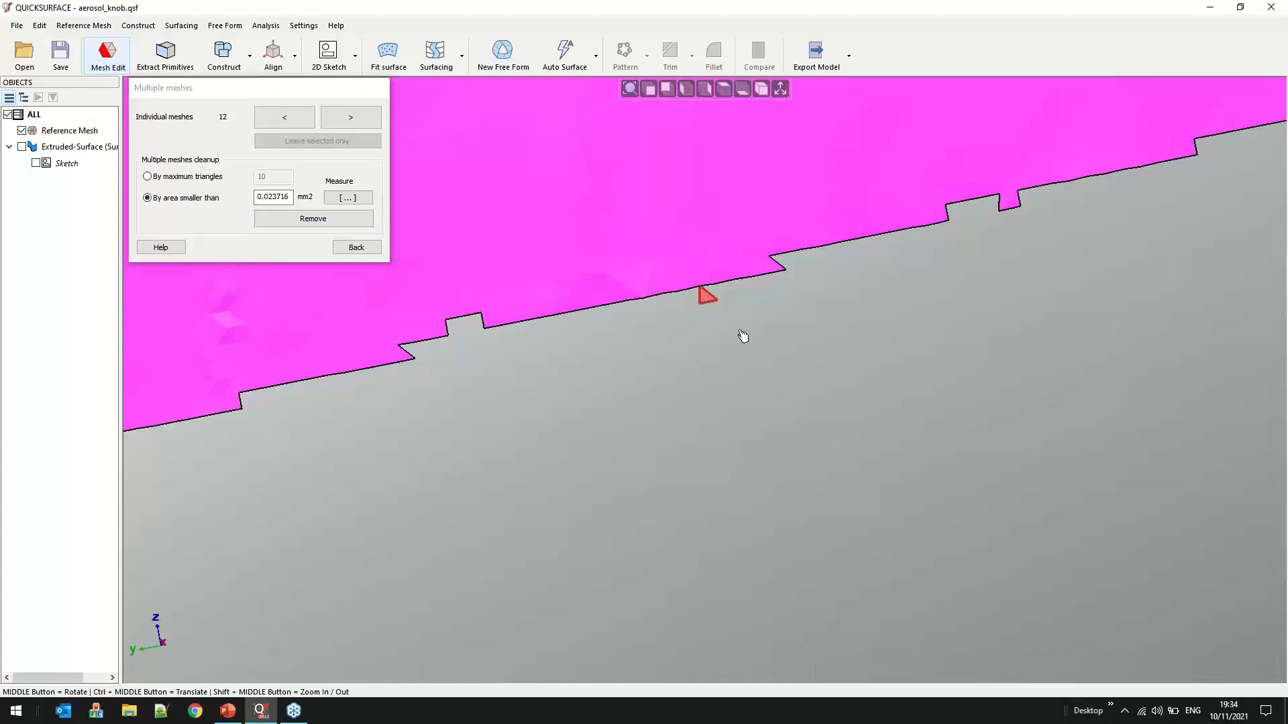
click(707, 299)
click(725, 329)
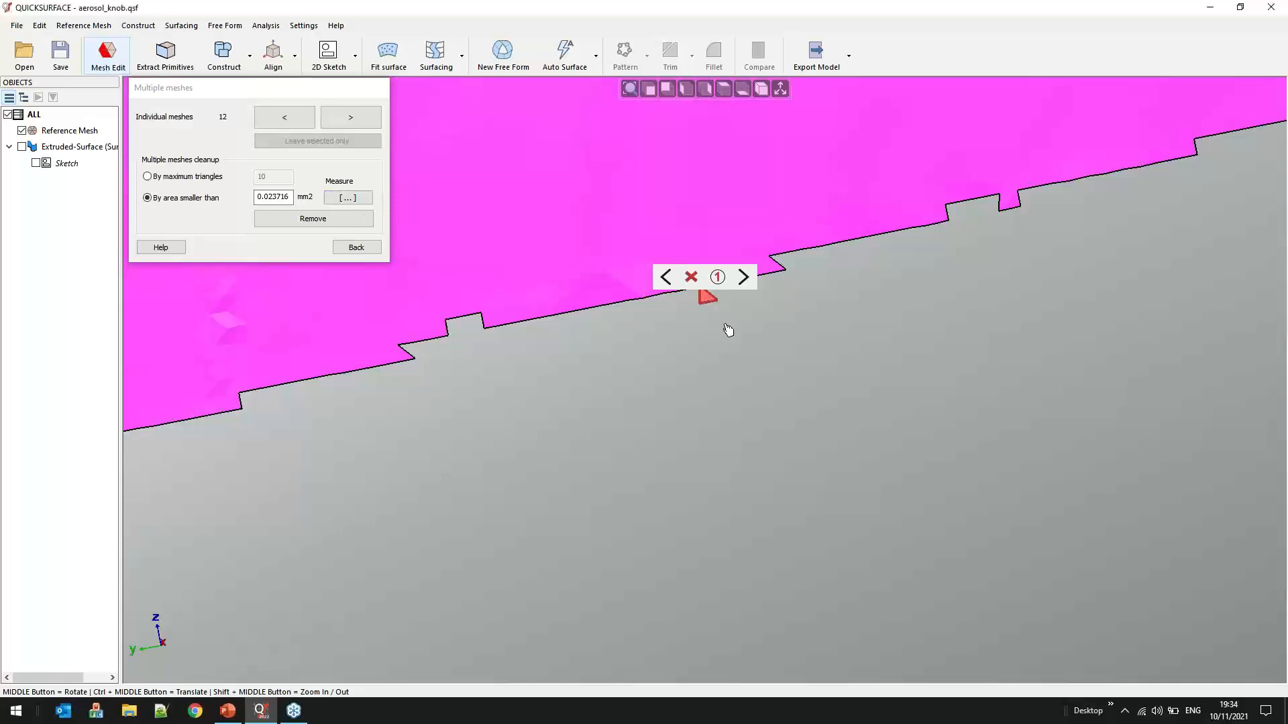
click(706, 296)
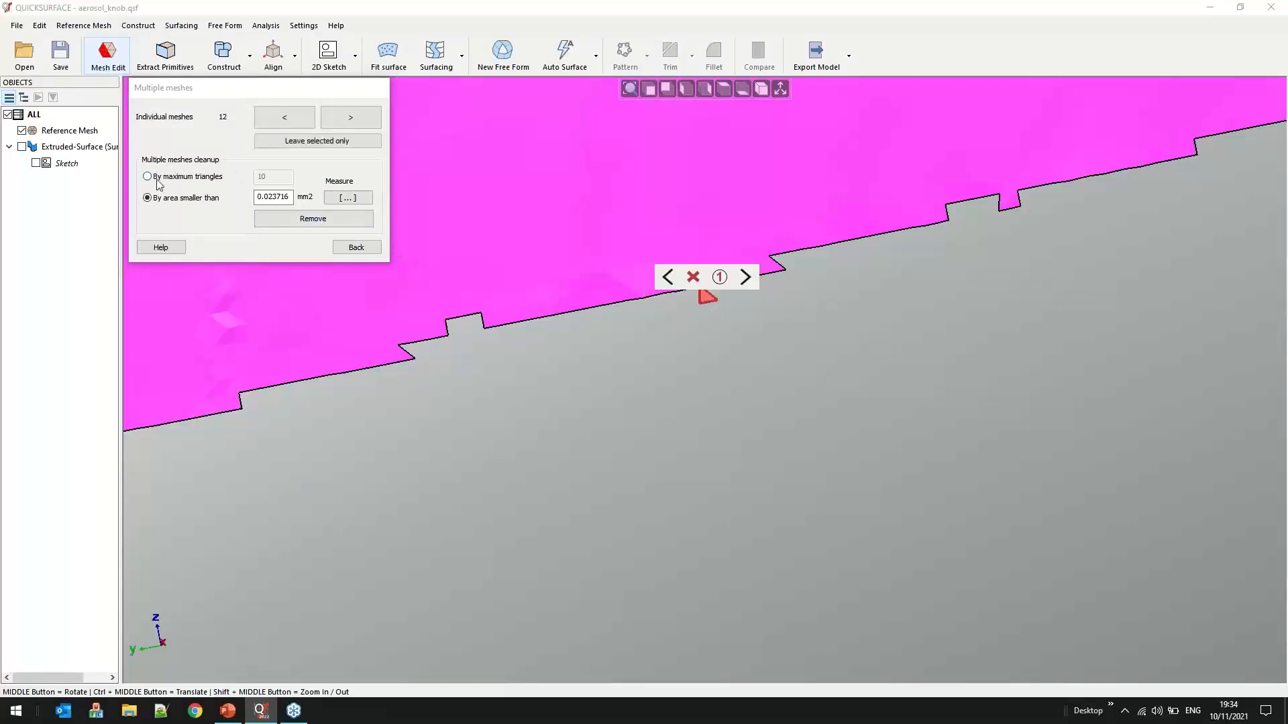
click(320, 225)
click(320, 225)
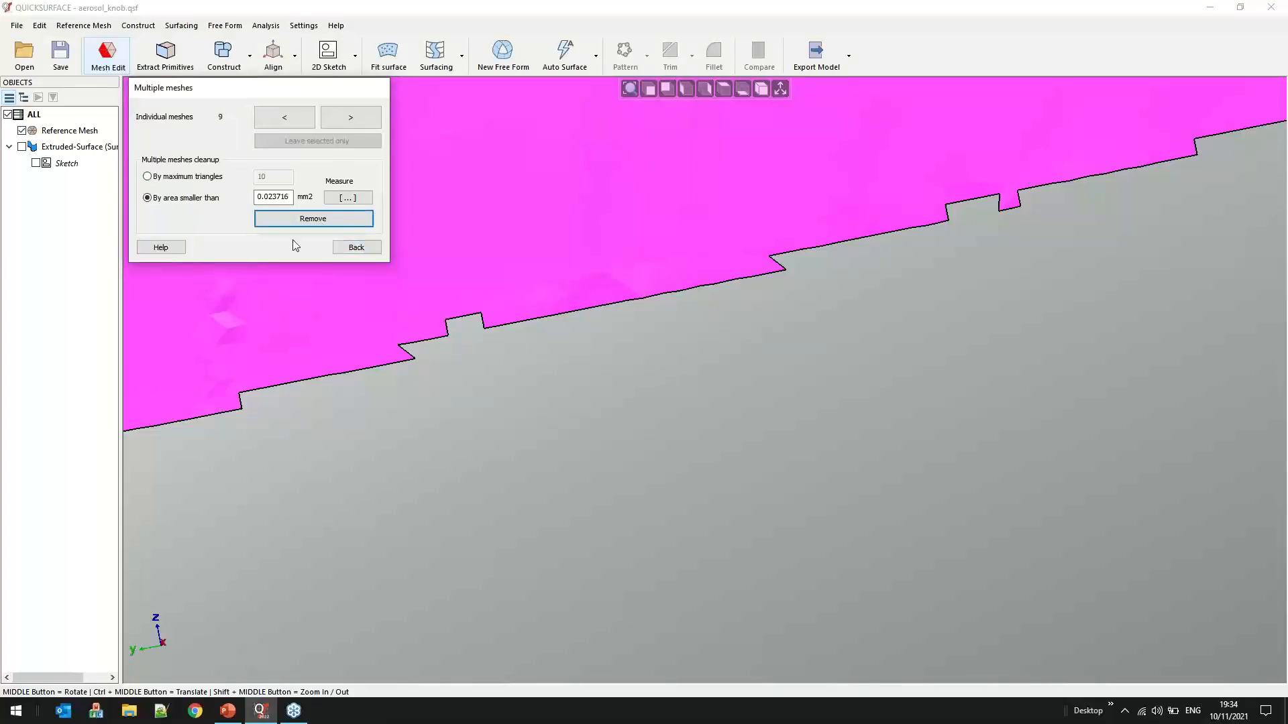
Step through the remaining individual meshes and select the detached fragment lying in the jagged gap along the knob's rim
scroll(770, 399, down, 3)
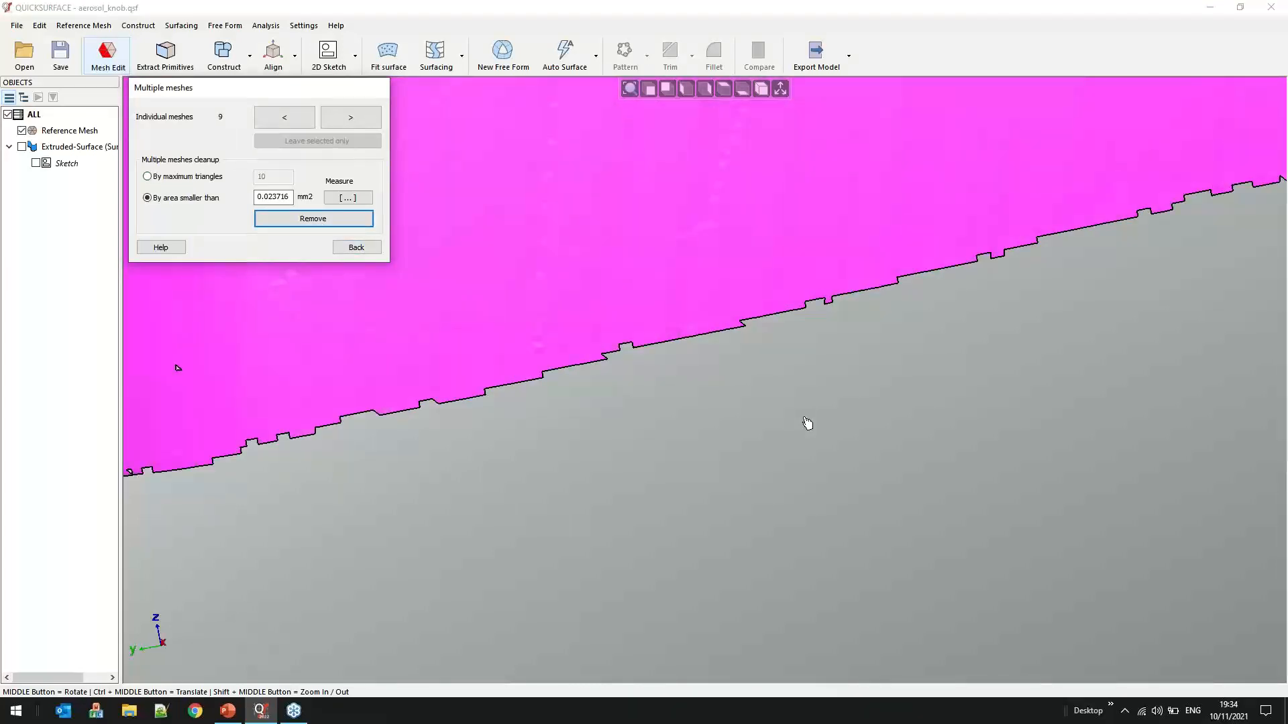
click(351, 117)
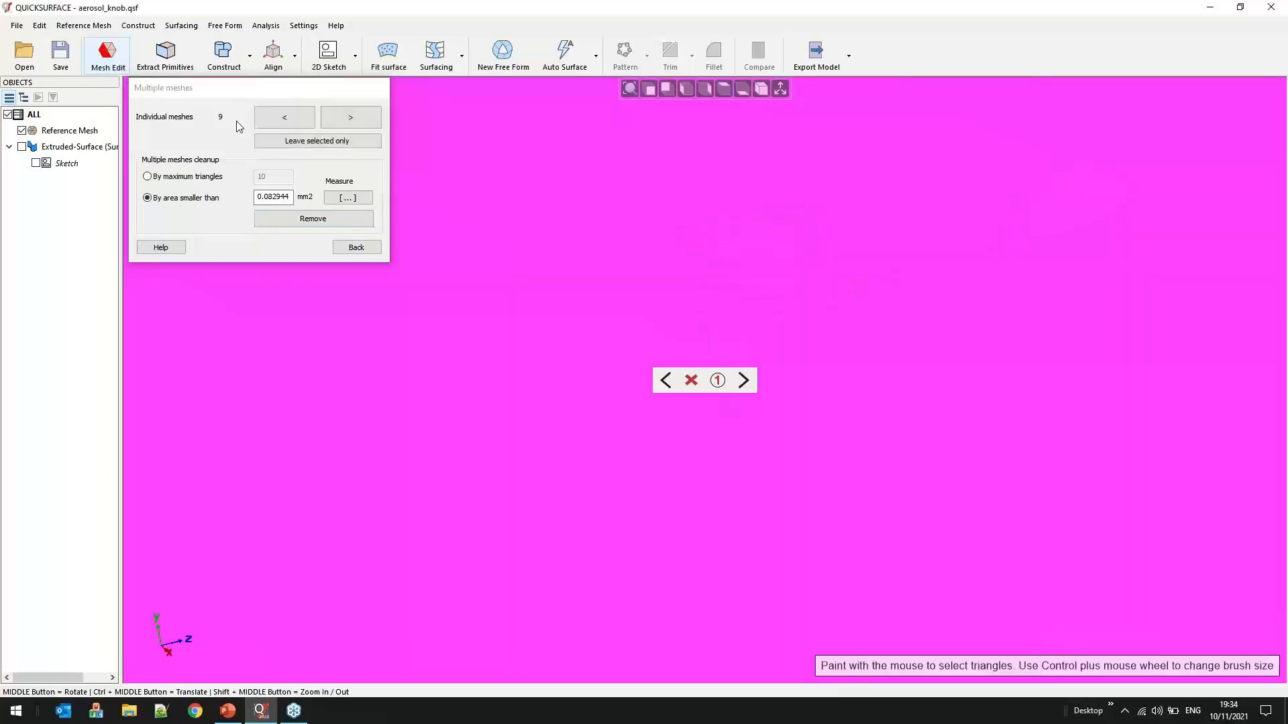
click(744, 381)
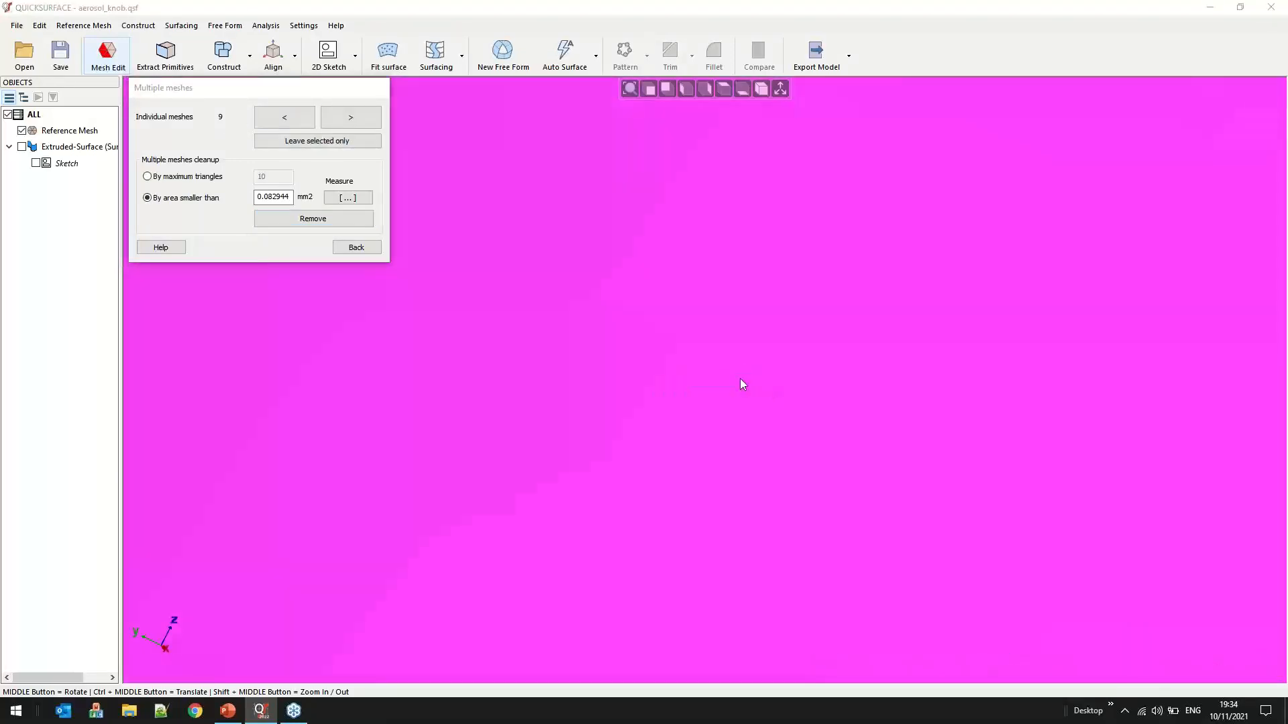
click(743, 381)
click(743, 381)
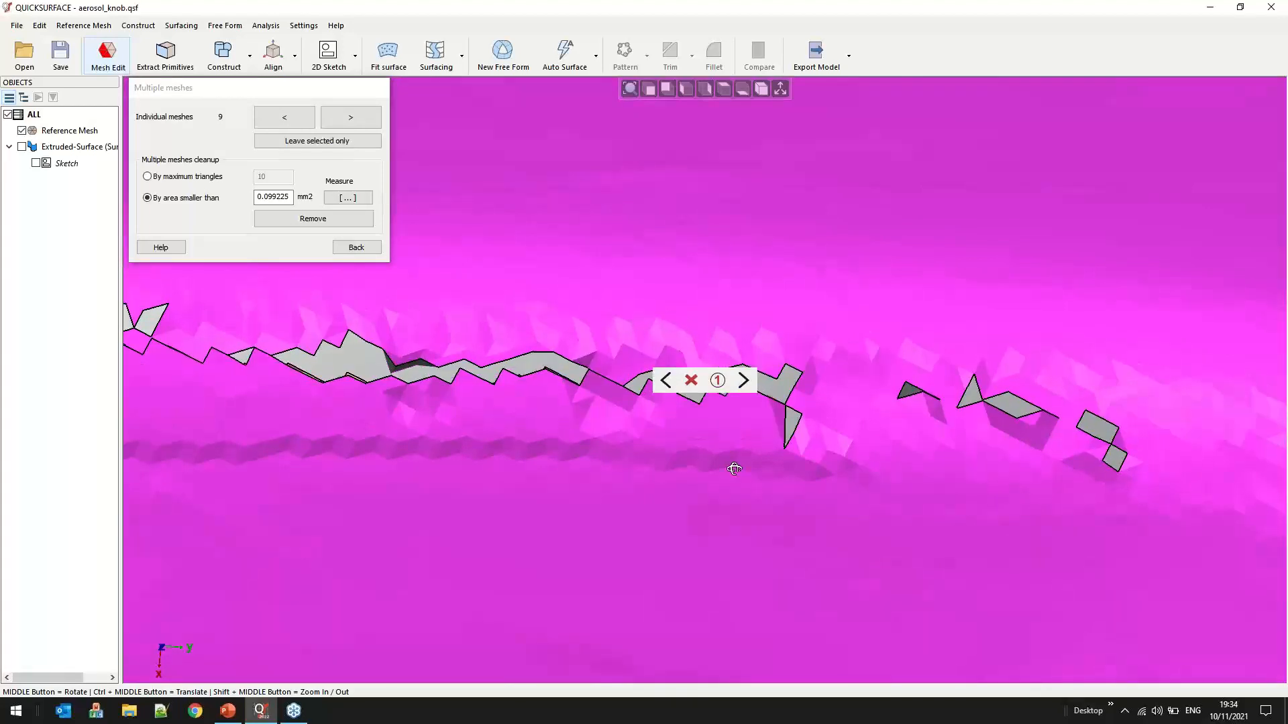
middle_drag(735, 479, 541, 489)
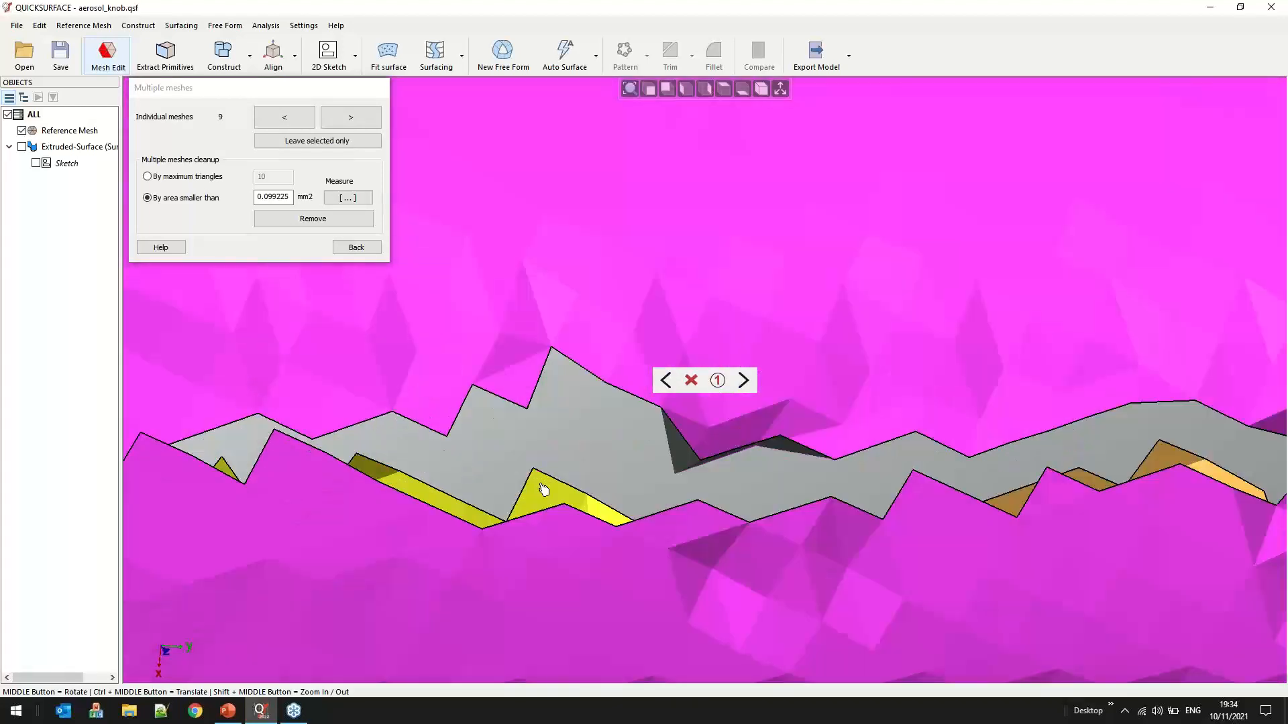
click(540, 489)
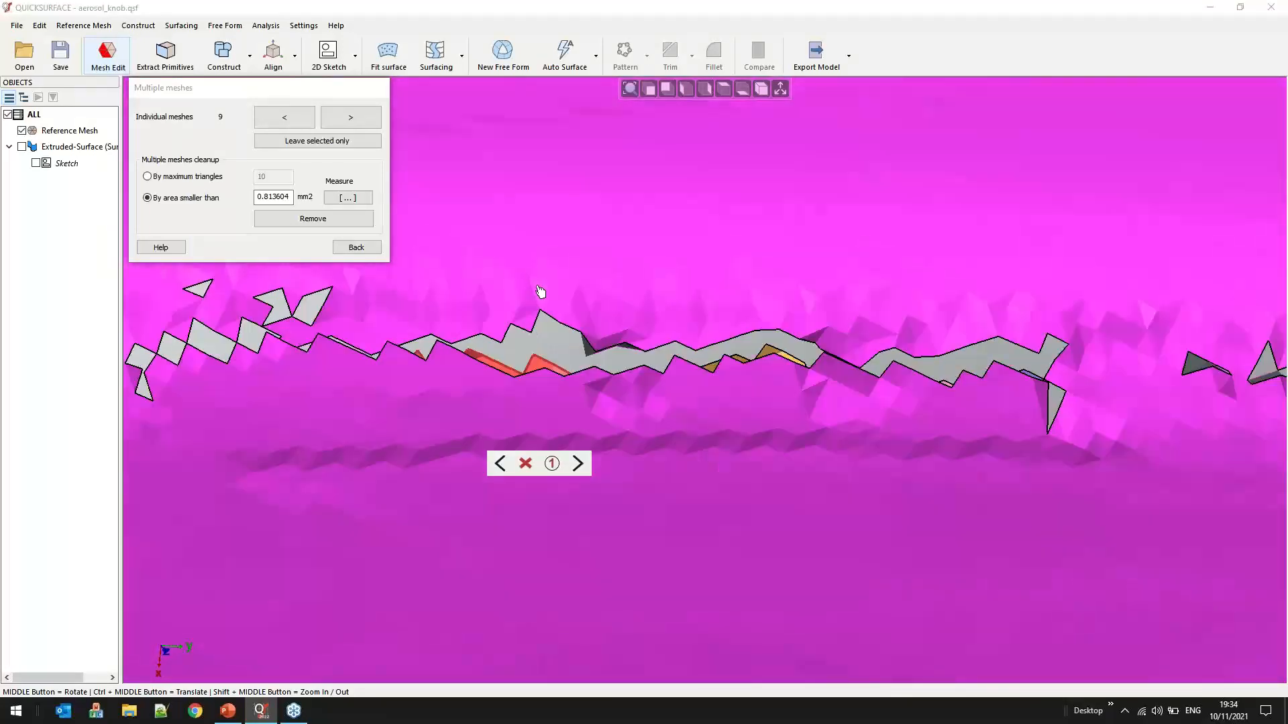
scroll(541, 292, down, 5)
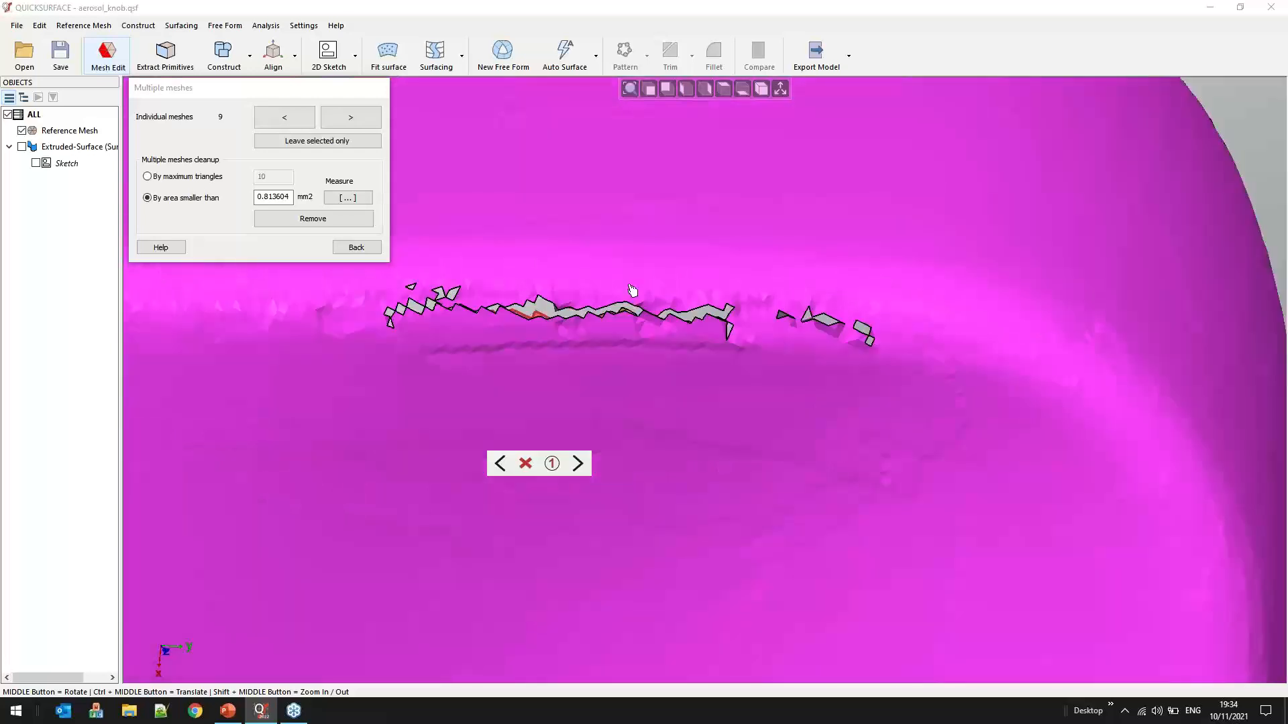
Measure a small area at the rim gap, then remove all individual meshes smaller than 1 mm2 and leave the multiple meshes cleanup
click(349, 197)
drag(782, 314, 804, 326)
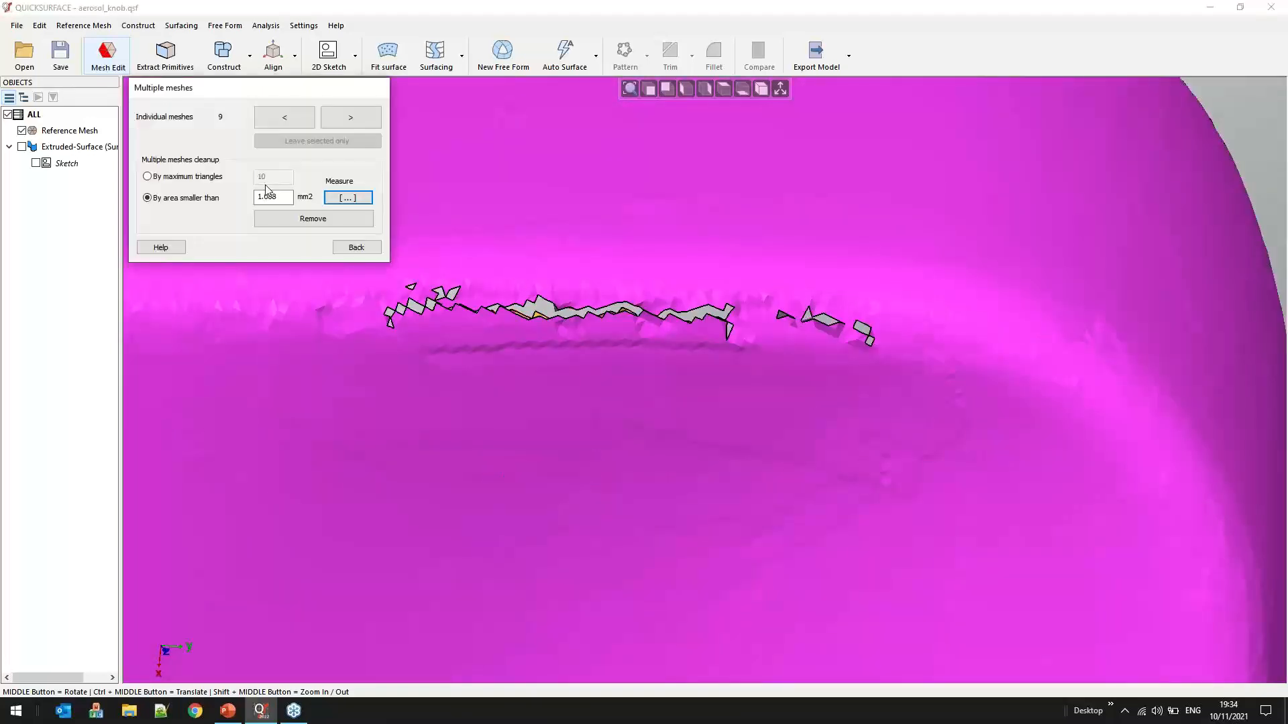
drag(287, 197, 236, 197)
text(1)
click(348, 218)
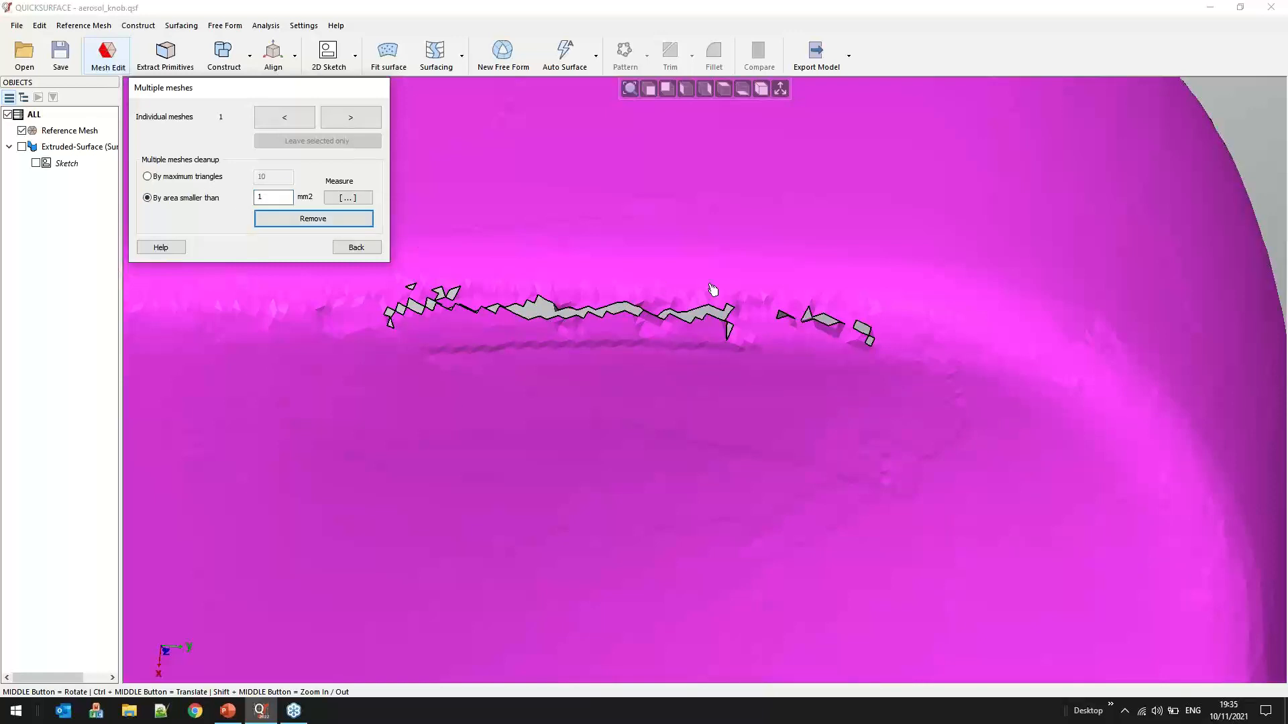
scroll(712, 289, down, 3)
scroll(712, 290, down, 6)
middle_drag(710, 425, 684, 336)
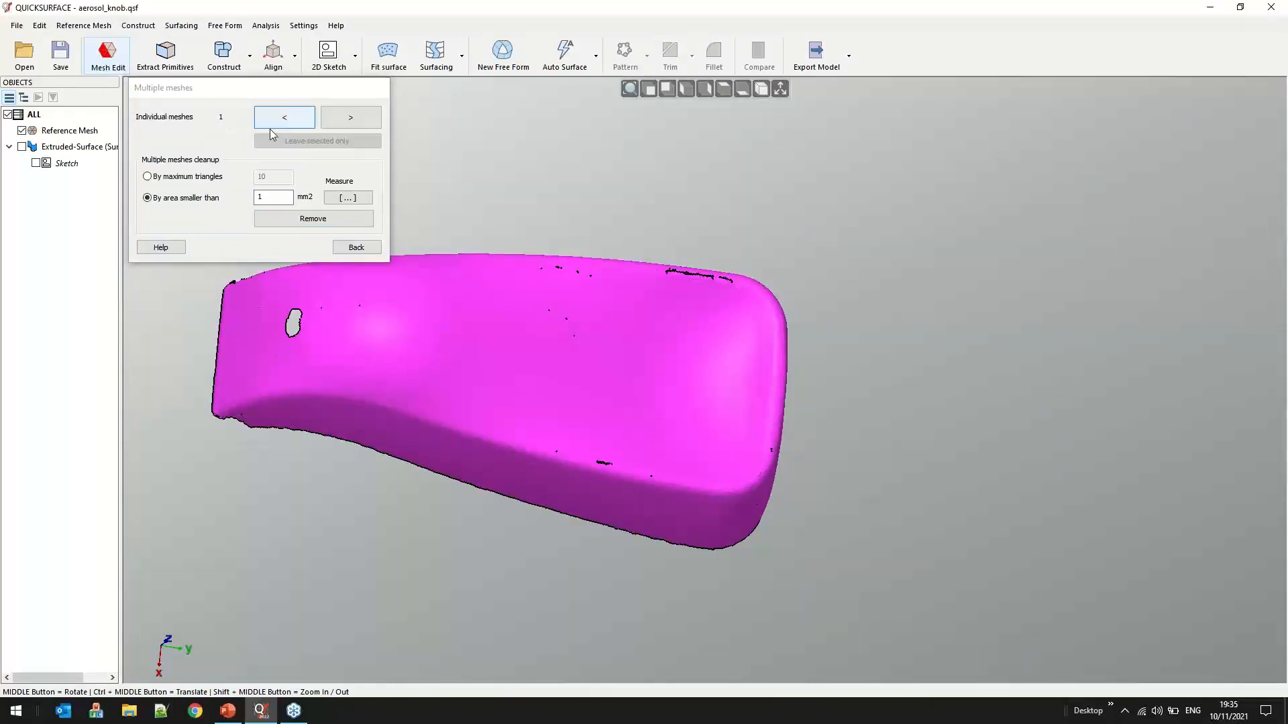
click(363, 254)
Examine the knob's holes, step to one in the hole-filling tool, and leave mesh editing without filling any
middle_drag(721, 524, 925, 498)
scroll(925, 498, down, 3)
scroll(593, 426, up, 10)
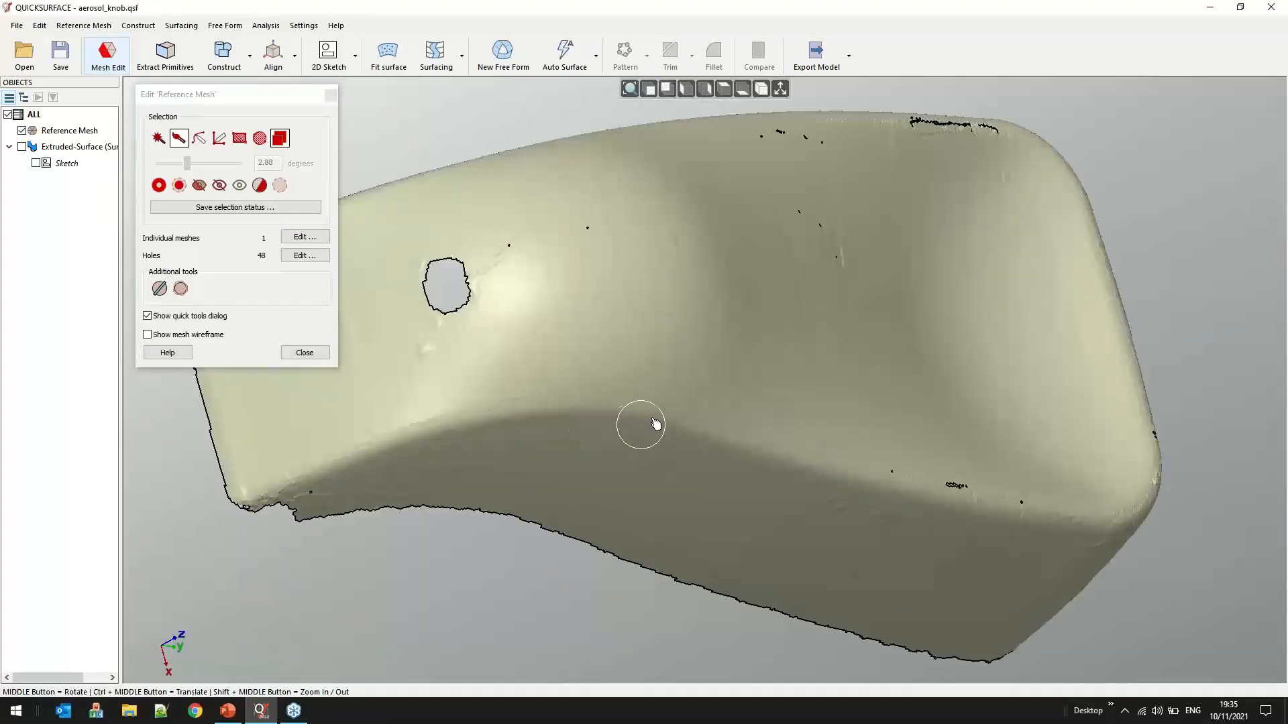
scroll(379, 245, up, 3)
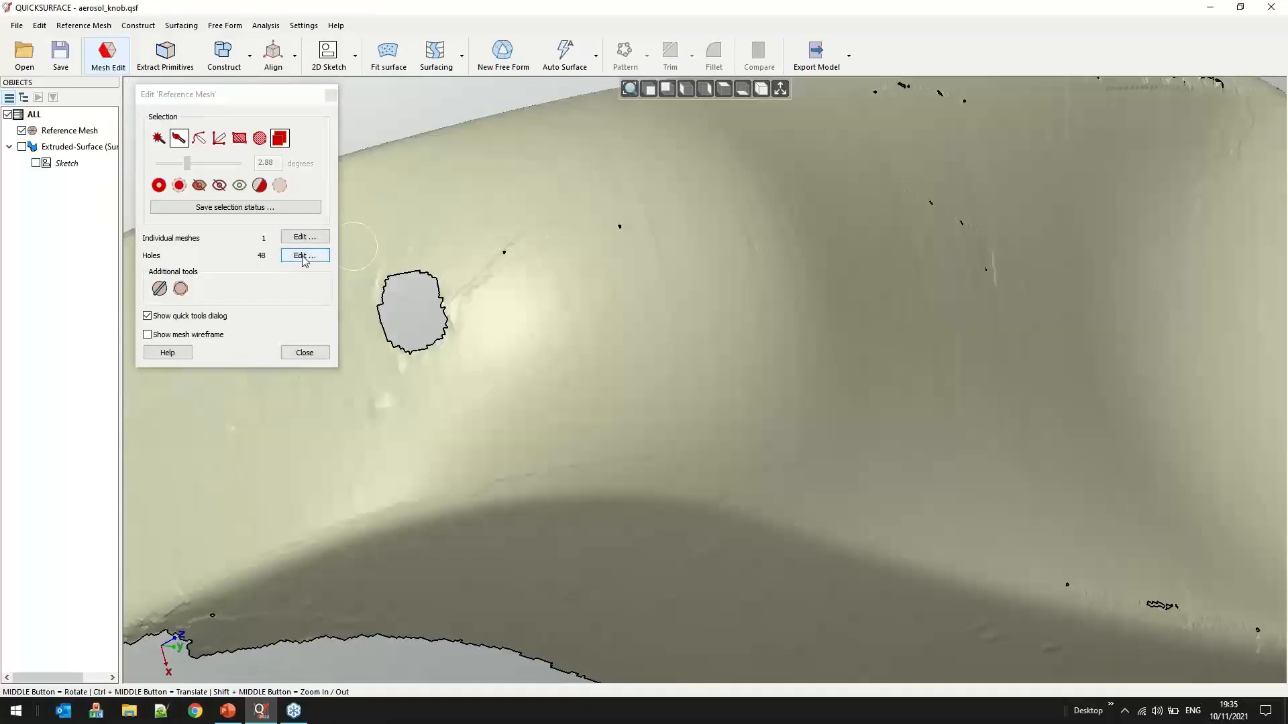
click(304, 258)
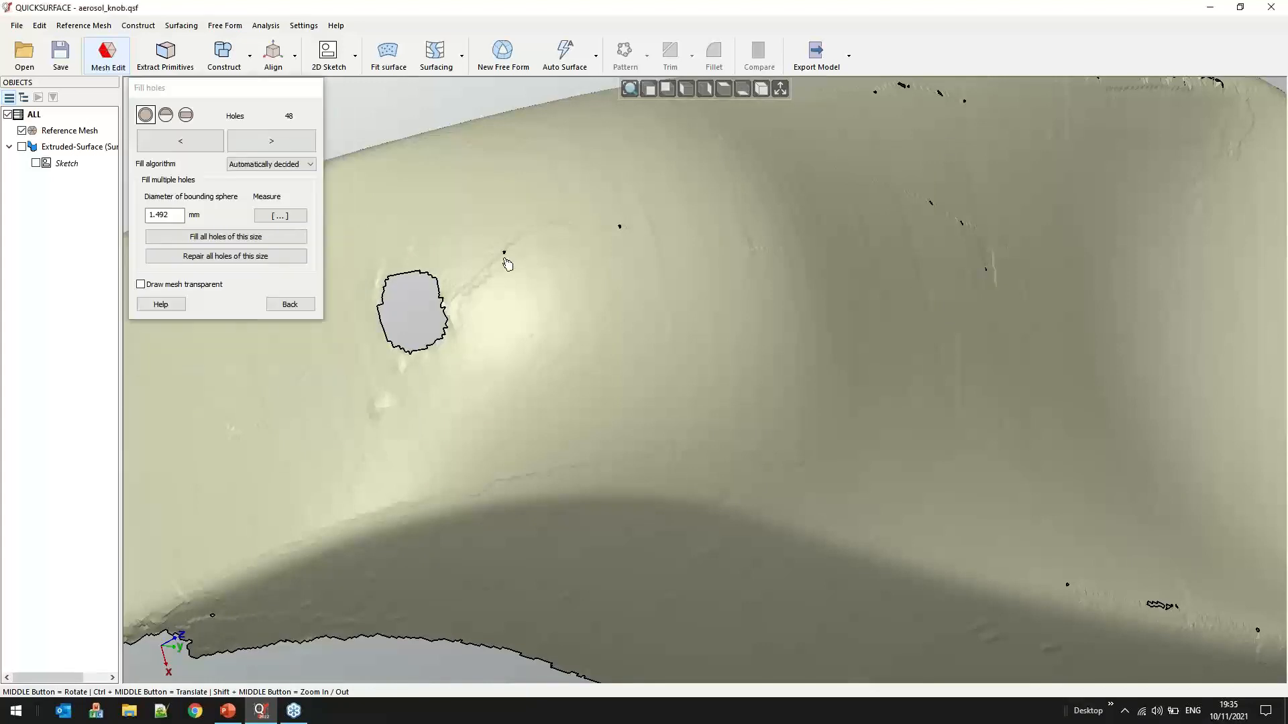
click(299, 150)
scroll(772, 263, down, 4)
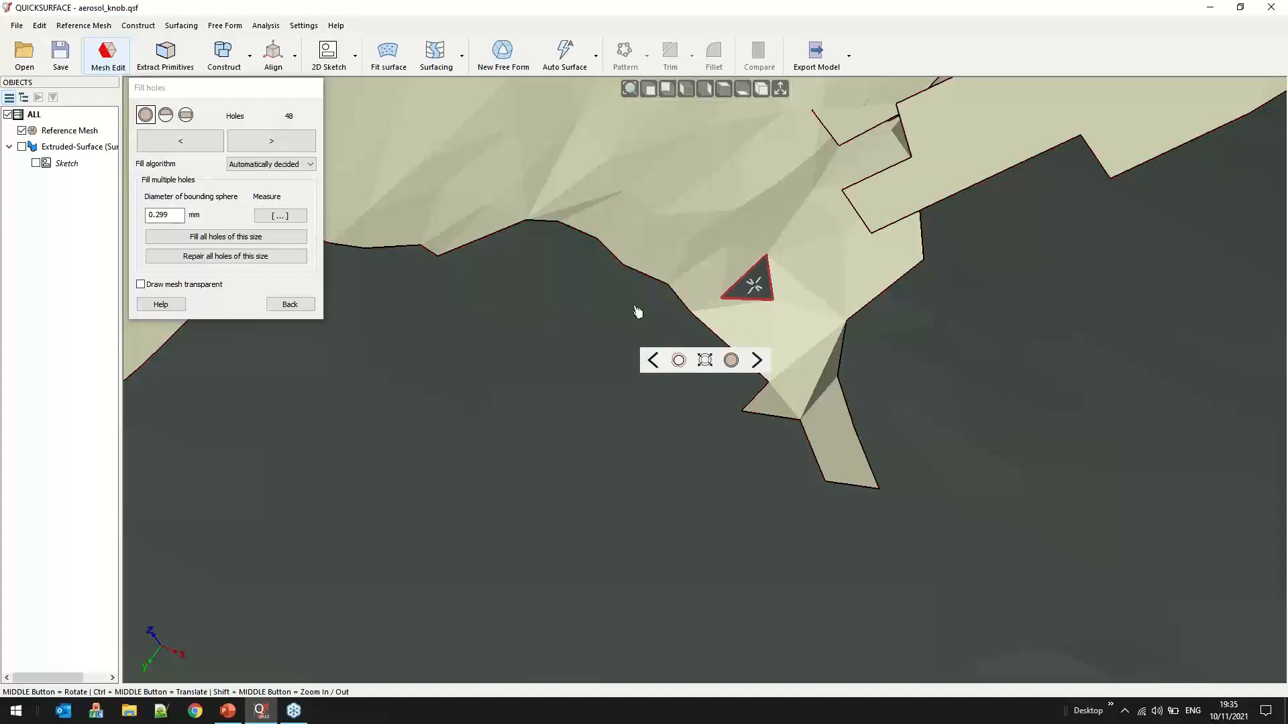
click(289, 303)
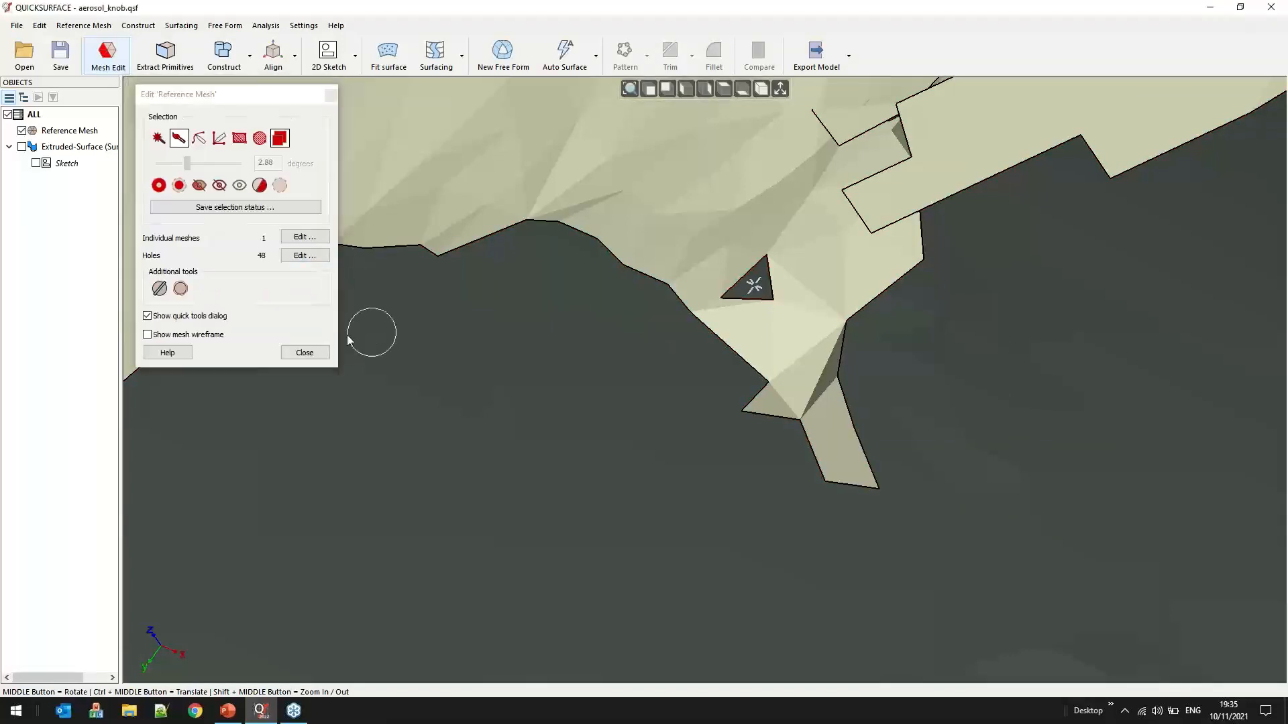
click(297, 356)
Open the project handle_mesh_only.qsf from the 05_Meshes folder
click(16, 26)
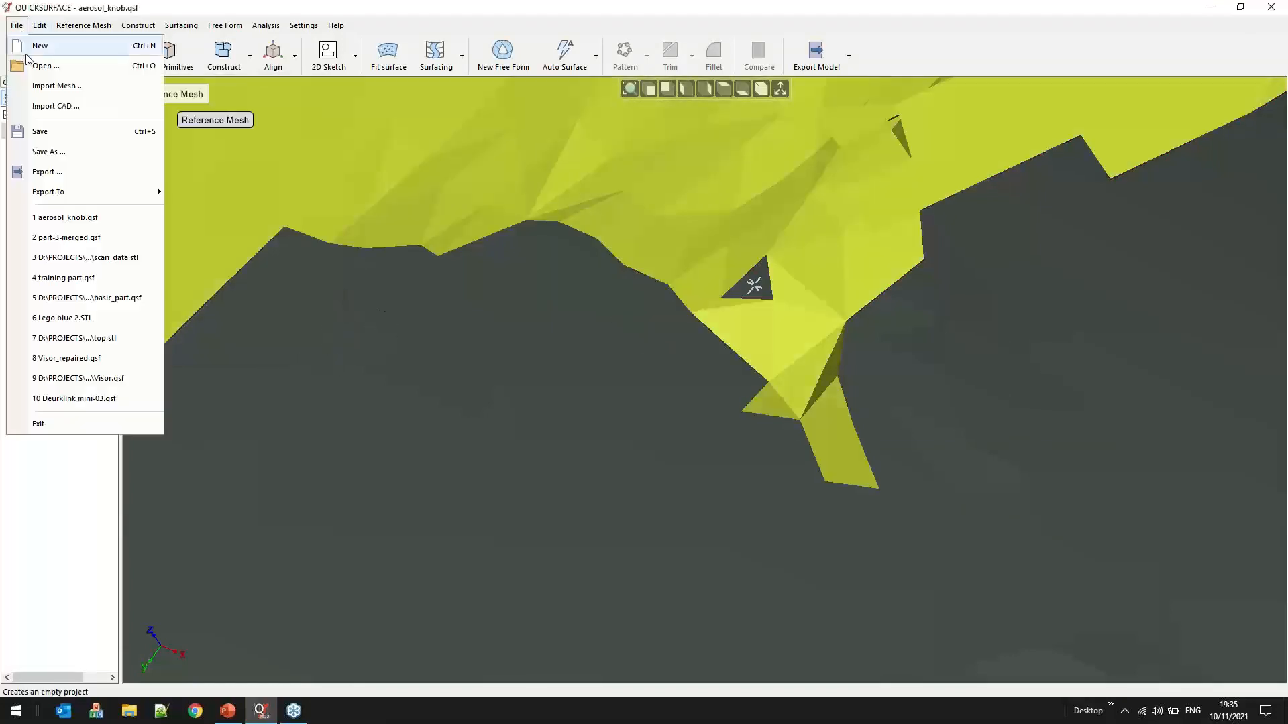
click(53, 67)
click(650, 382)
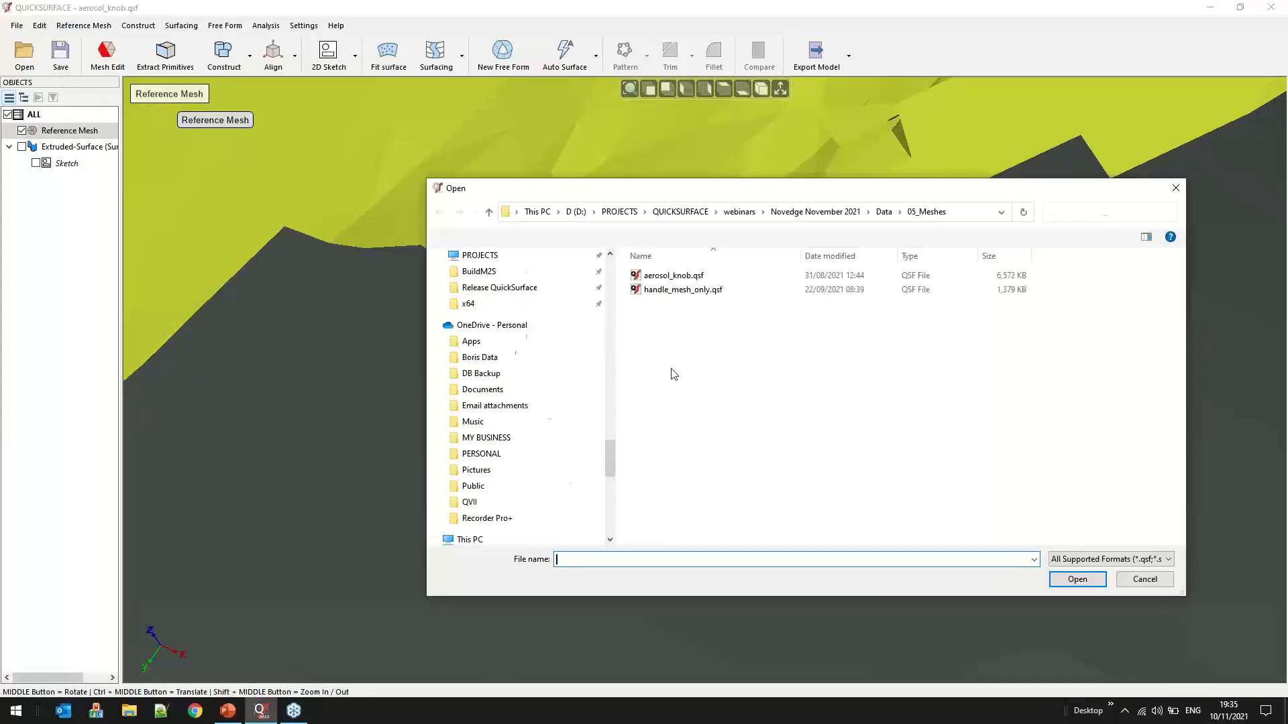
double_click(676, 295)
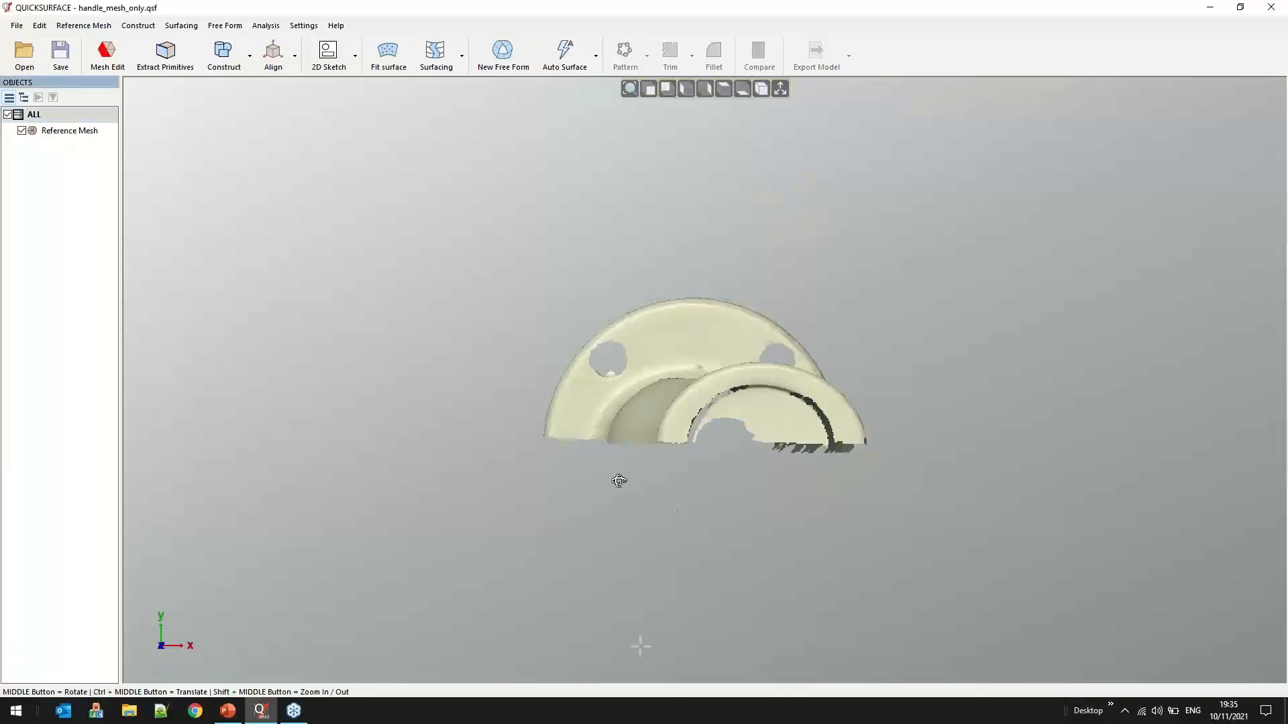
middle_drag(755, 543, 814, 541)
scroll(618, 387, up, 3)
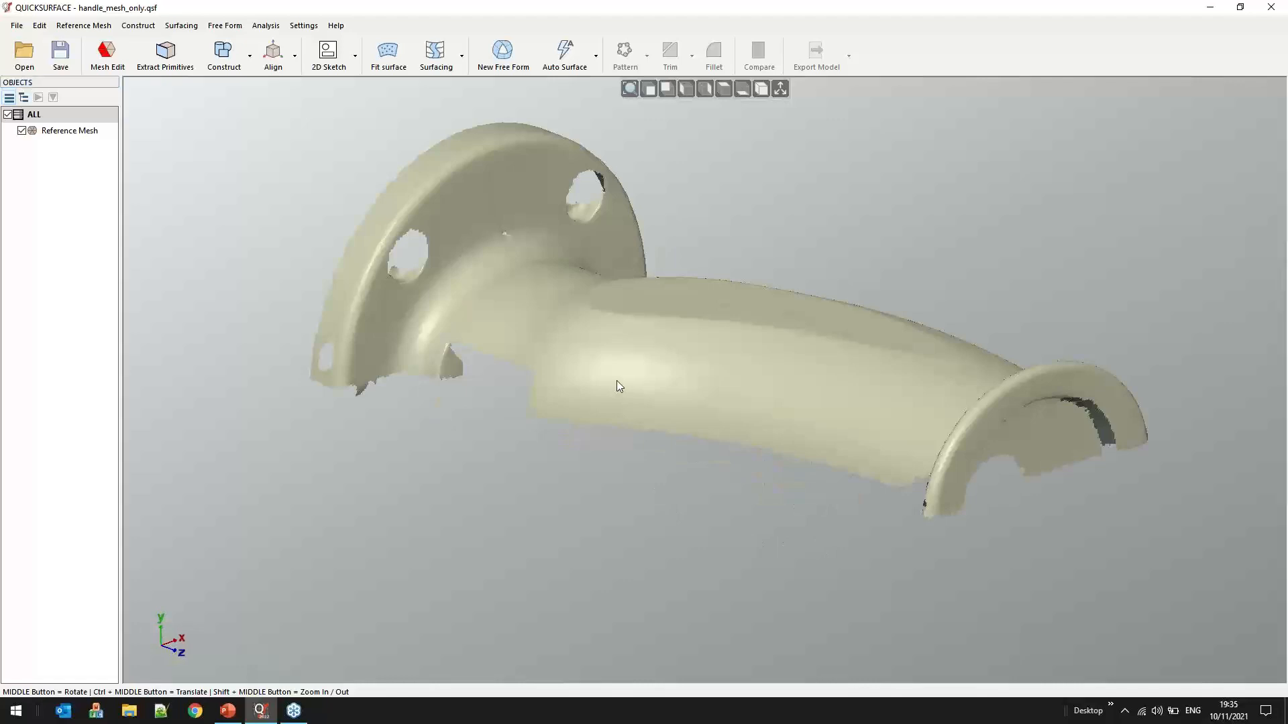
Start filling holes on the handle mesh and repair the tiny slit-shaped hole on the side of the grip
double_click(617, 381)
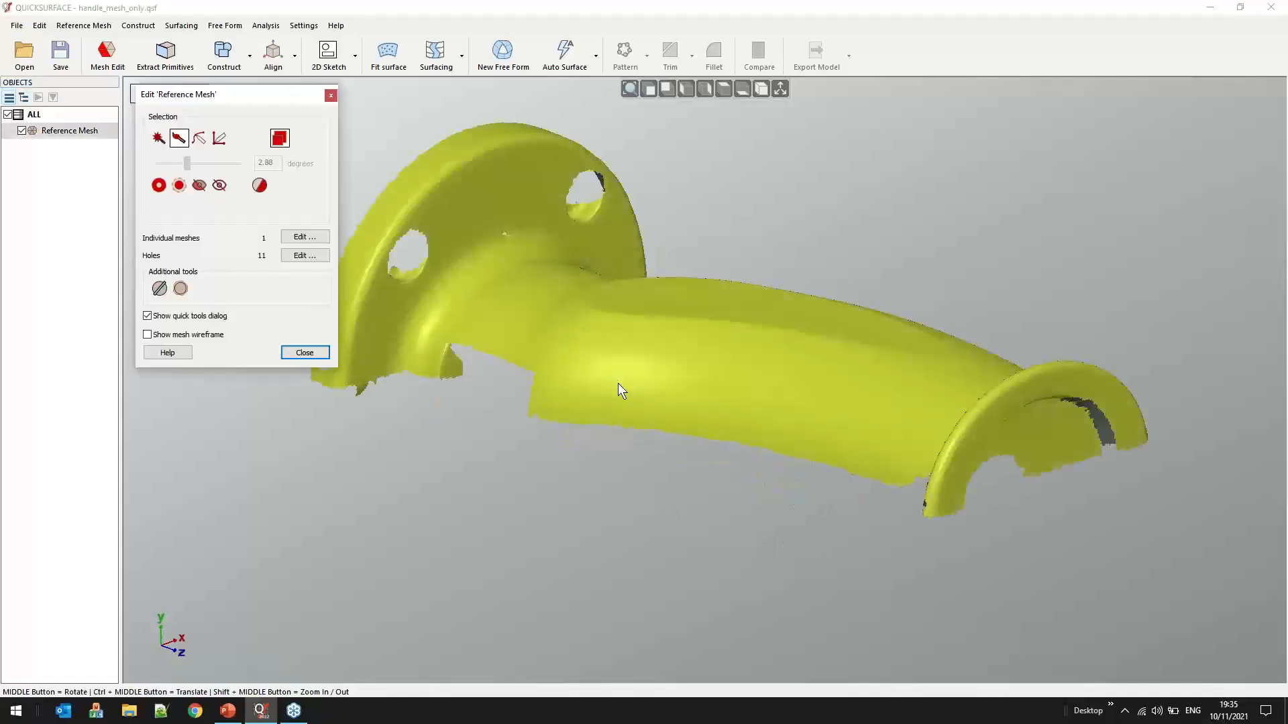
click(303, 255)
middle_drag(656, 434, 896, 448)
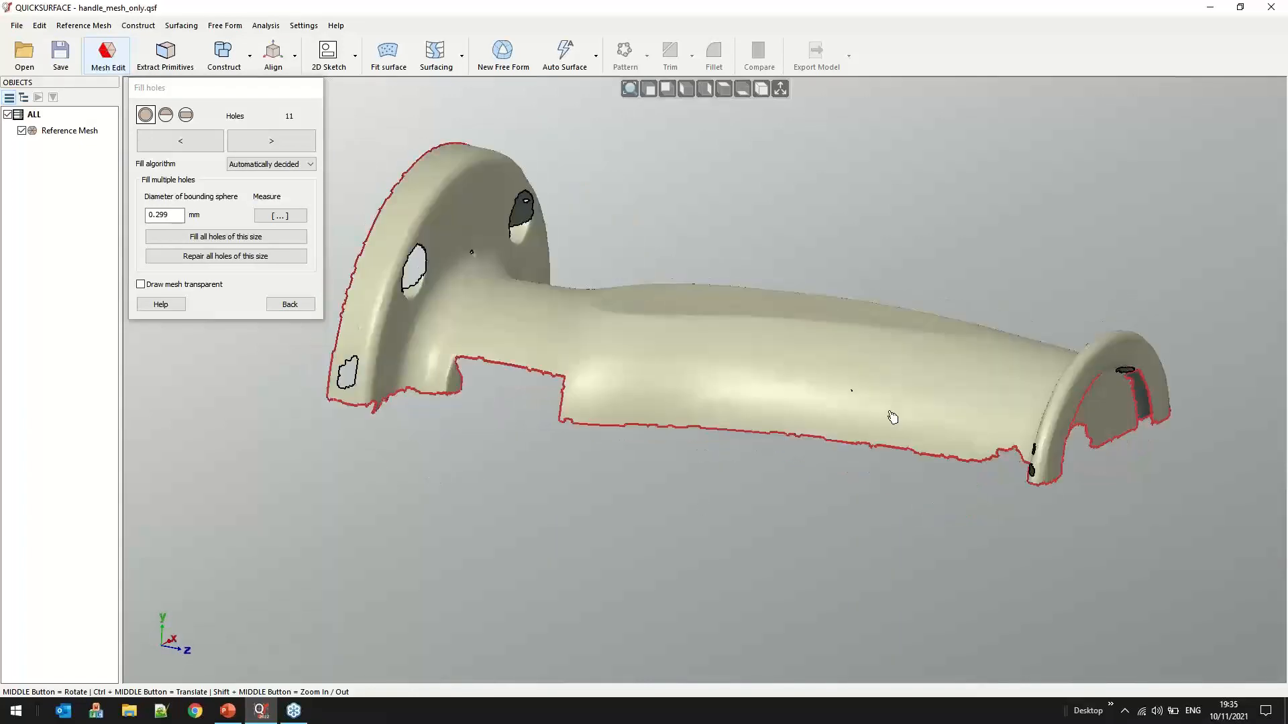
scroll(878, 405, up, 8)
click(720, 340)
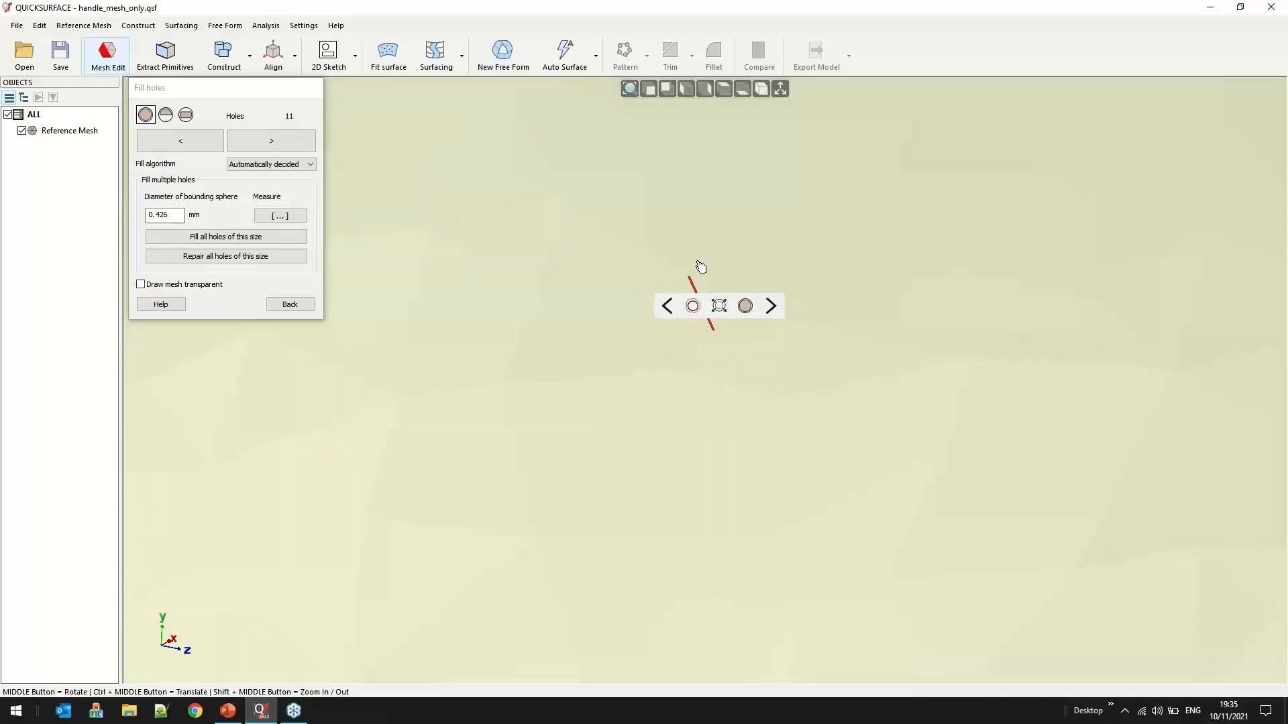
middle_drag(716, 281, 635, 279)
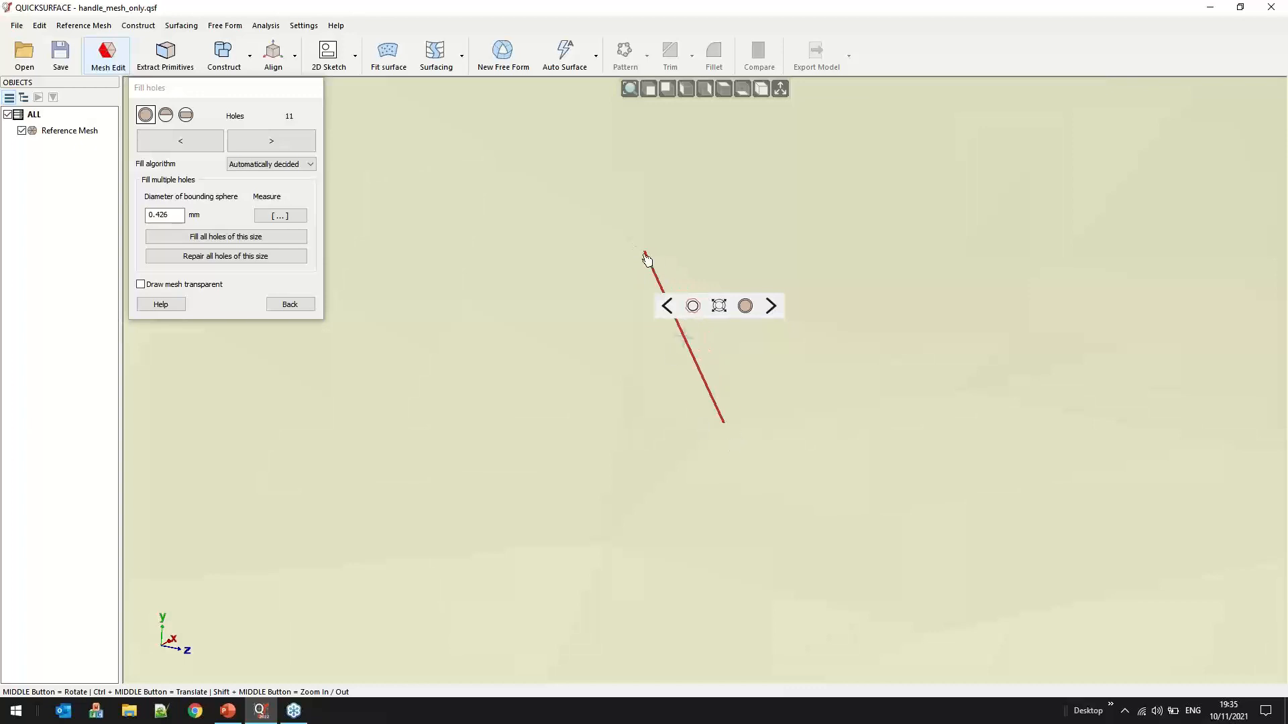
click(716, 308)
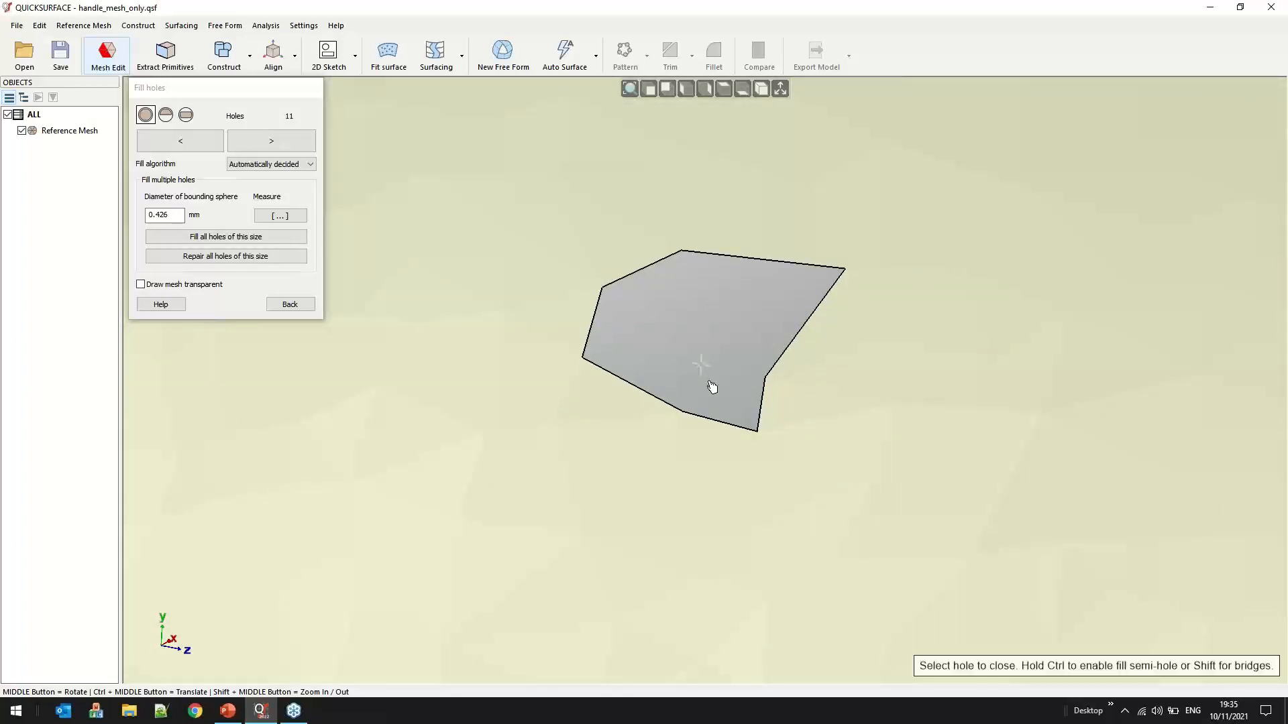
Fill the repaired grip hole and the jagged hole beside the larger gap, using the automatically decided fill algorithm
click(768, 380)
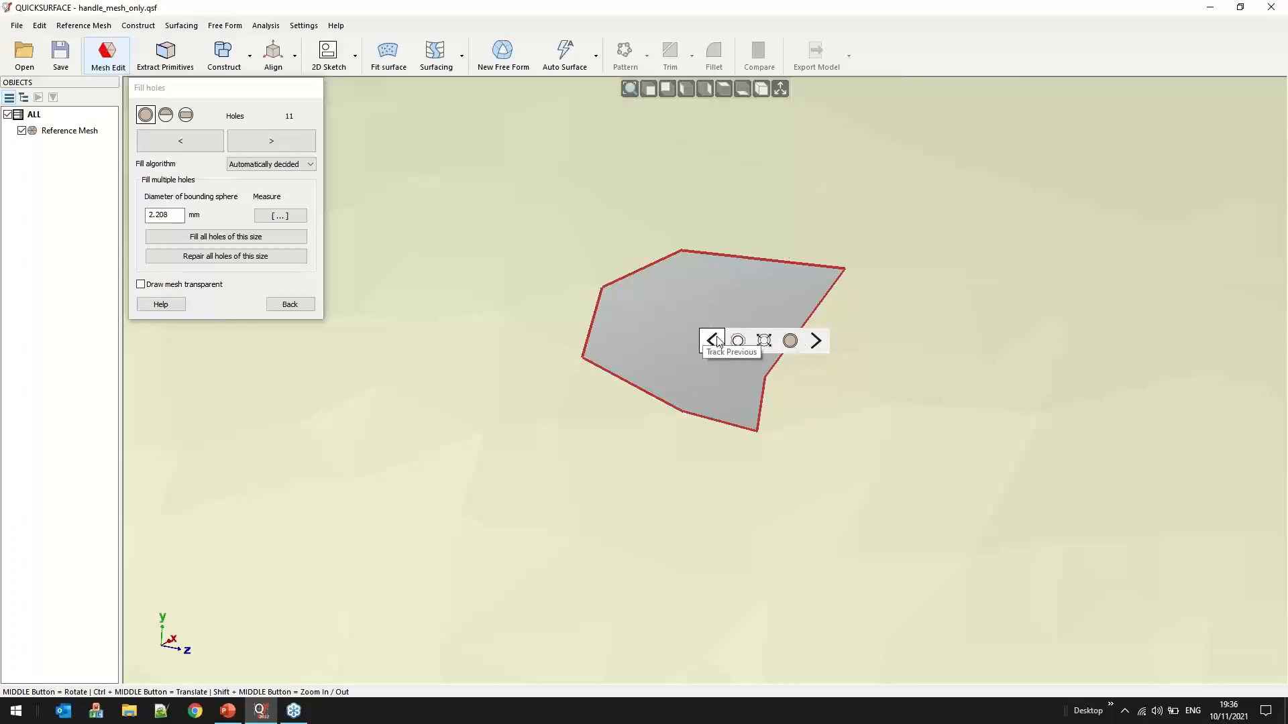
click(791, 342)
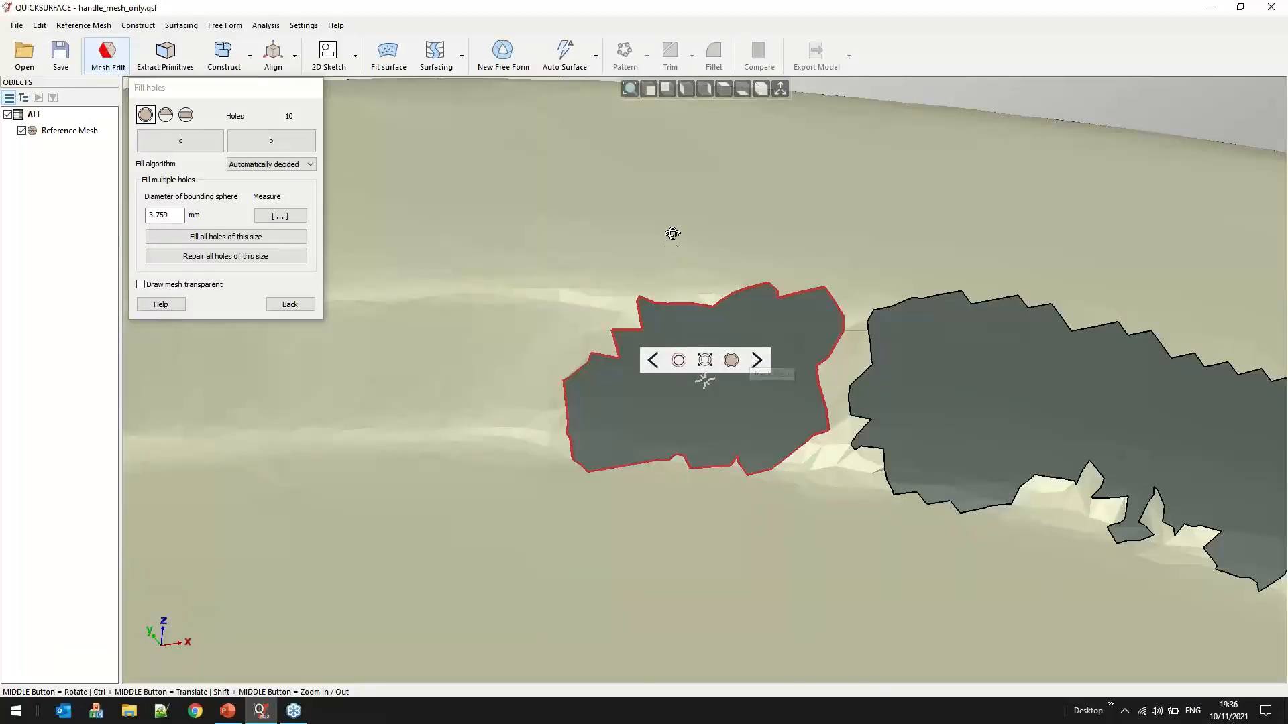
middle_drag(673, 230, 675, 192)
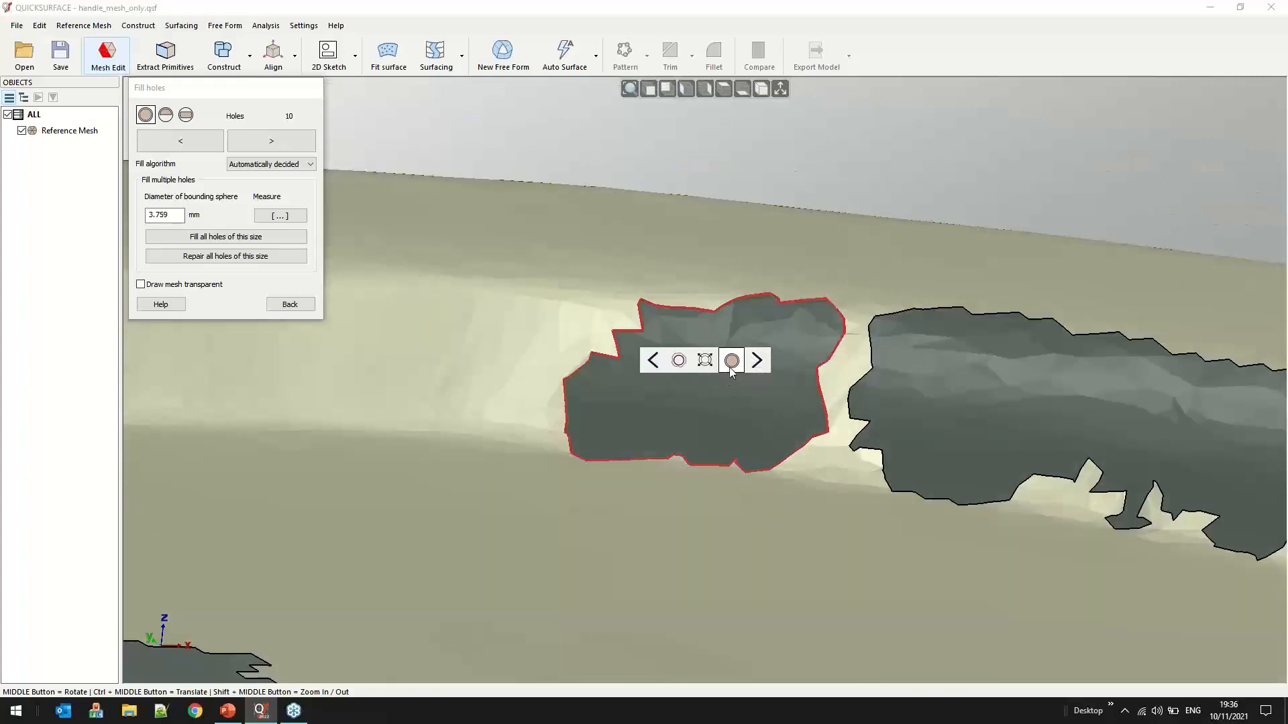
click(731, 363)
middle_drag(691, 444, 638, 428)
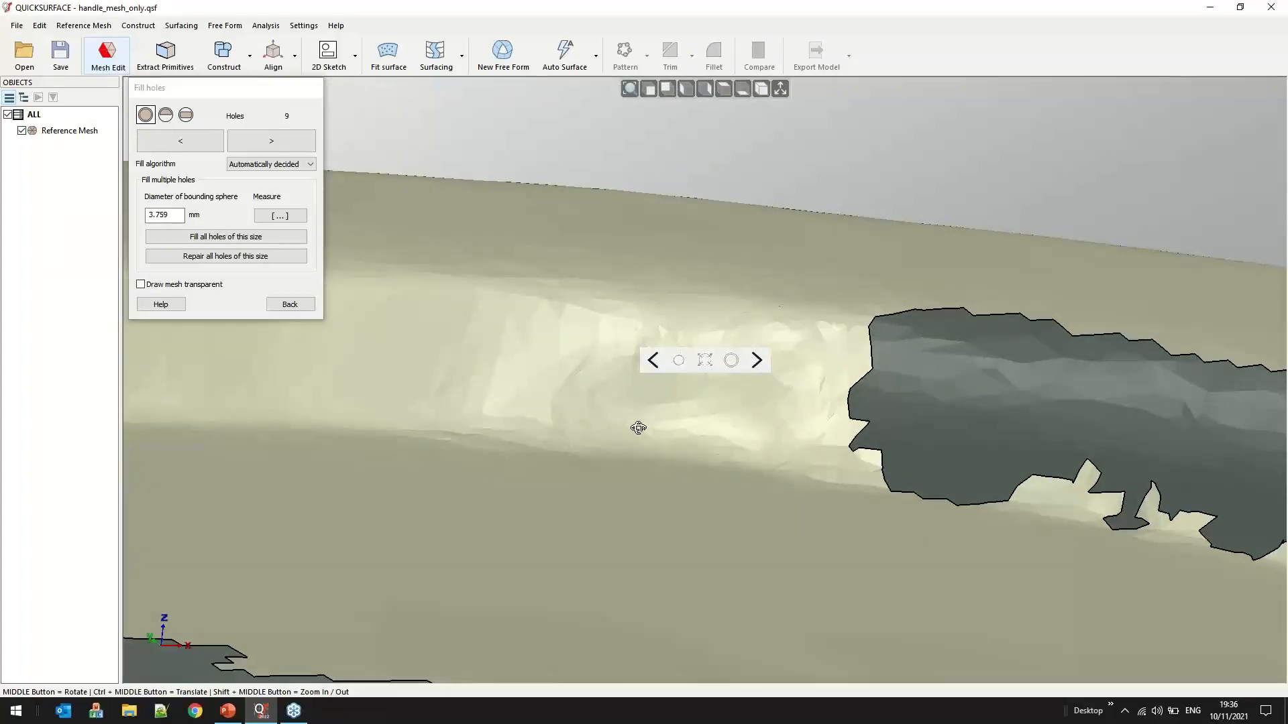
middle_drag(637, 428, 637, 410)
Make the mesh transparent while tracking through the large flange hole to the small stepped hole
click(757, 361)
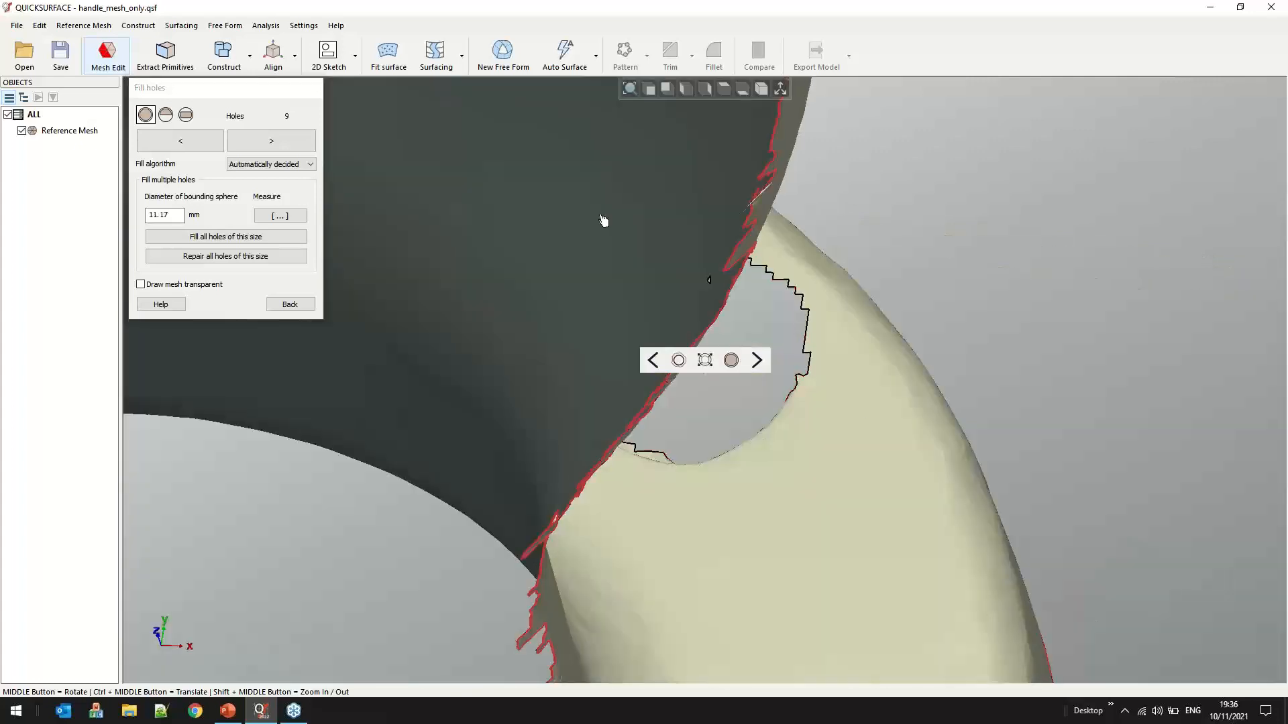
click(208, 287)
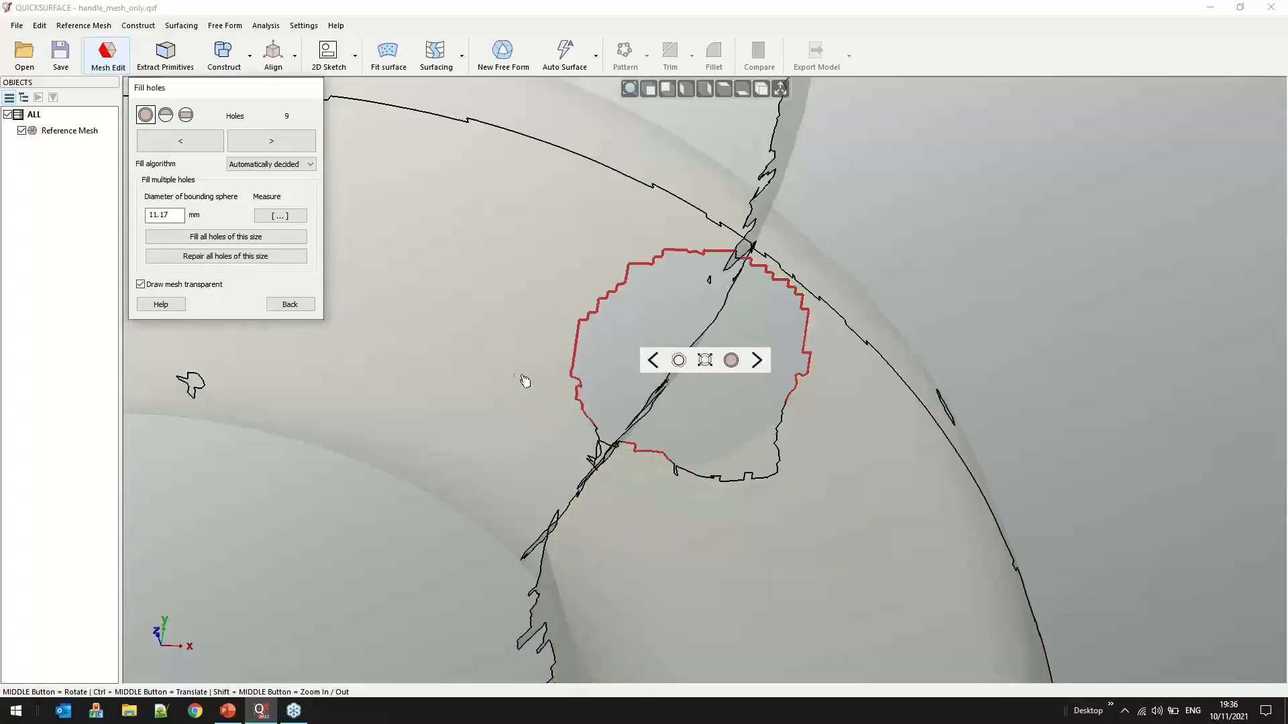
middle_drag(524, 381, 658, 489)
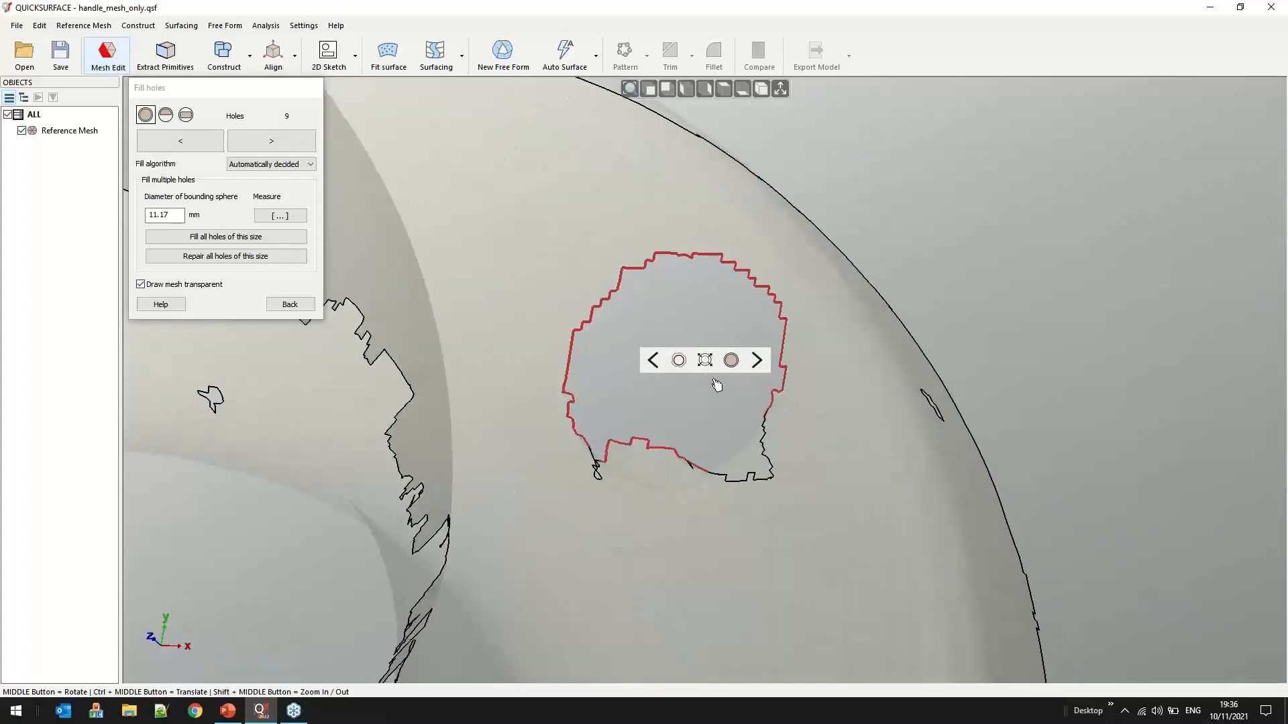
click(757, 360)
scroll(723, 290, down, 2)
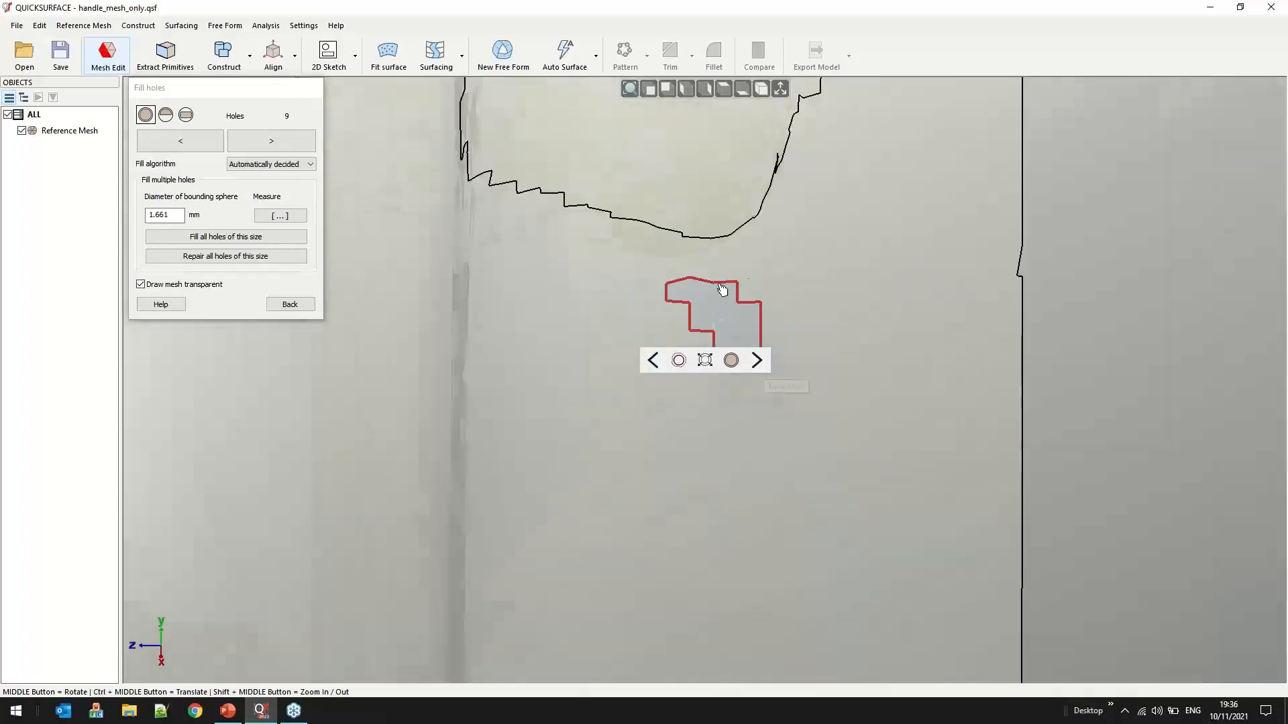
Measure around the small stepped hole, set the bounding sphere diameter to 3 mm and fill all holes of this size
click(281, 216)
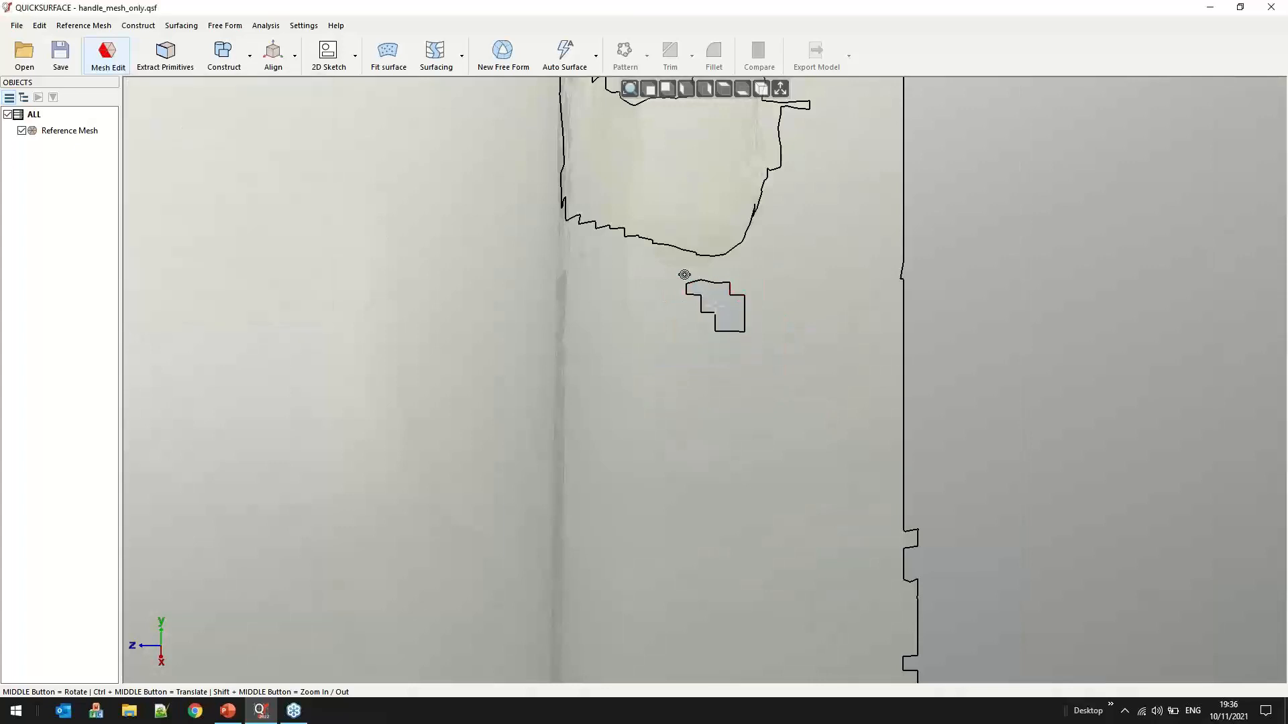
drag(680, 277, 762, 350)
double_click(176, 217)
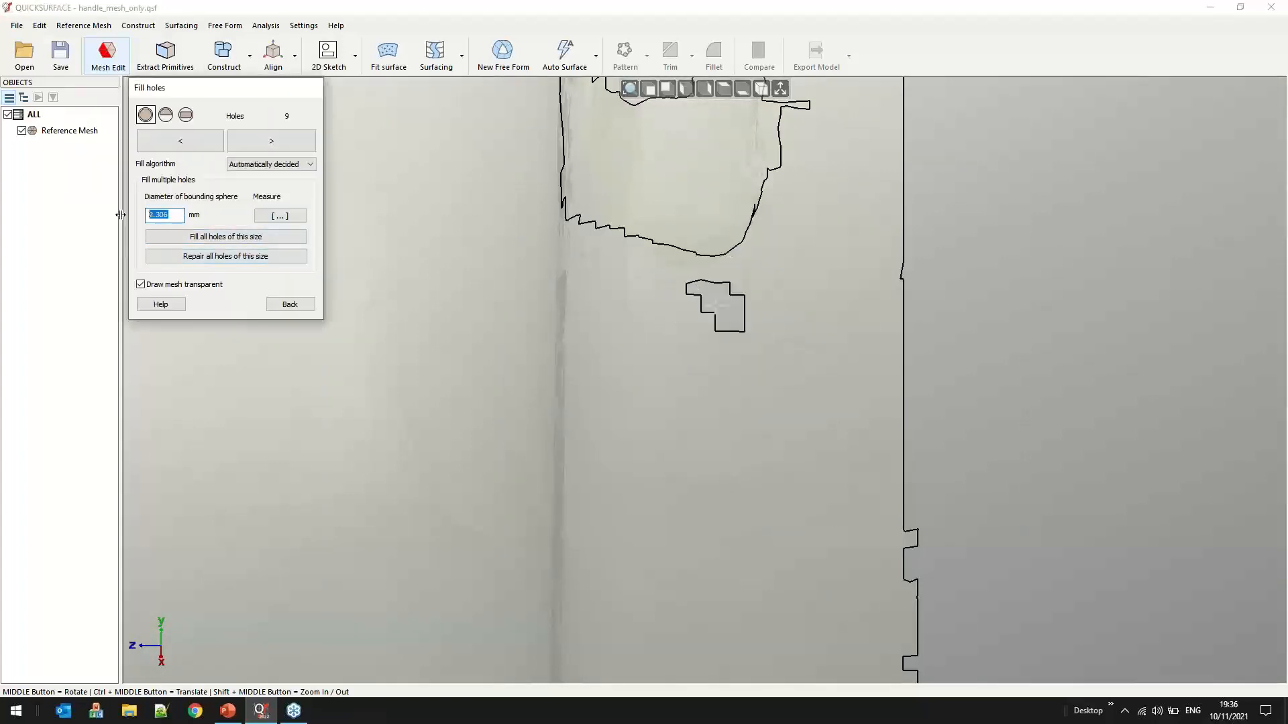
text(3)
click(262, 240)
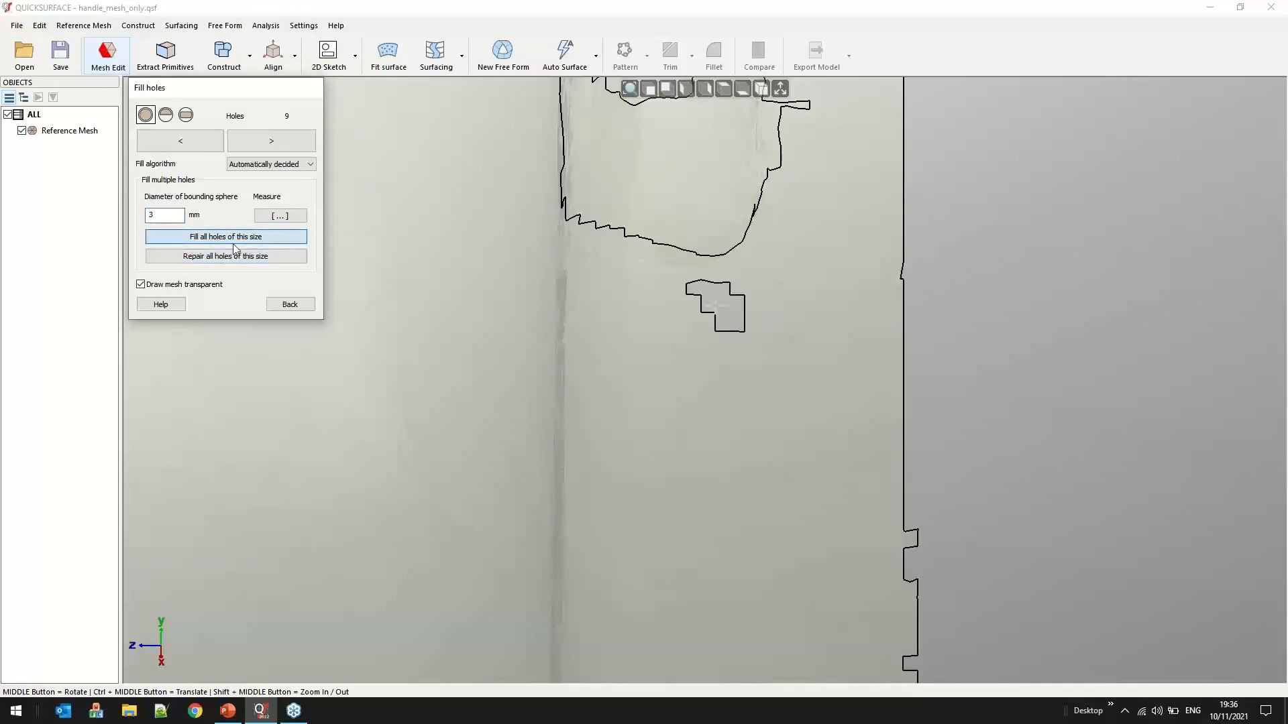
Turn off the transparent mesh display and return from filling holes to the general mesh editing tools
scroll(738, 382, down, 3)
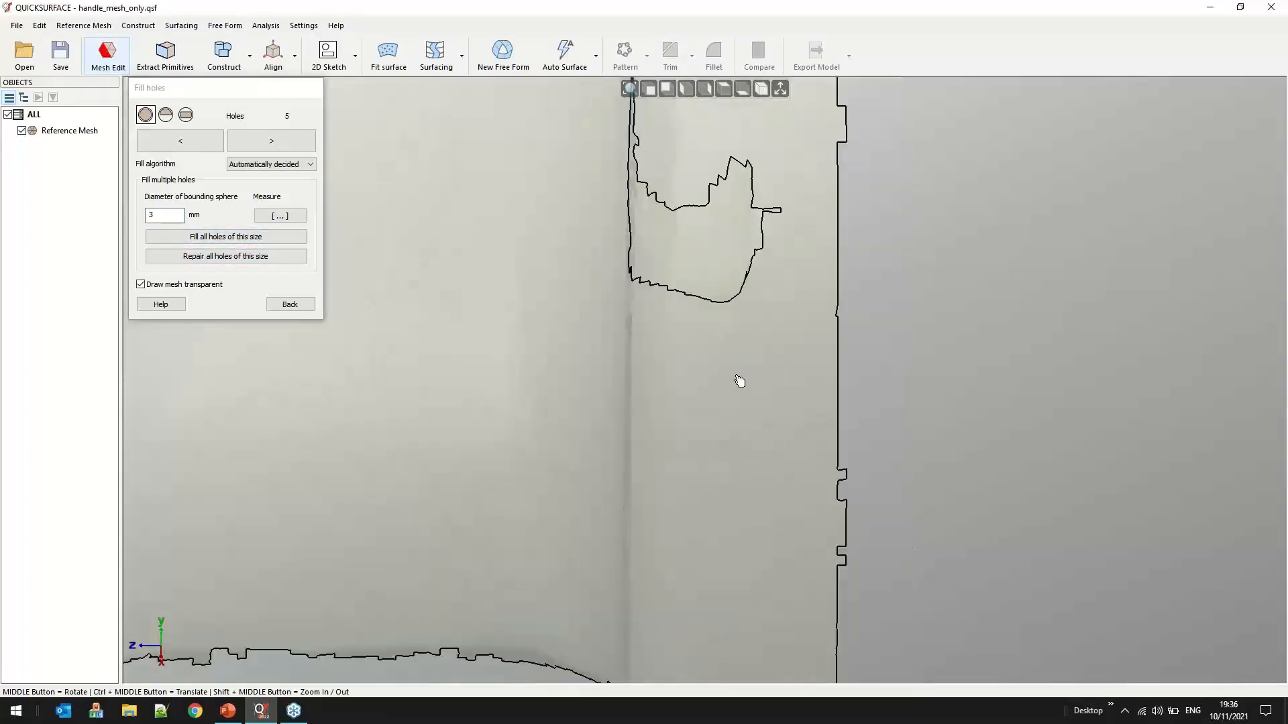
scroll(740, 382, down, 3)
click(141, 283)
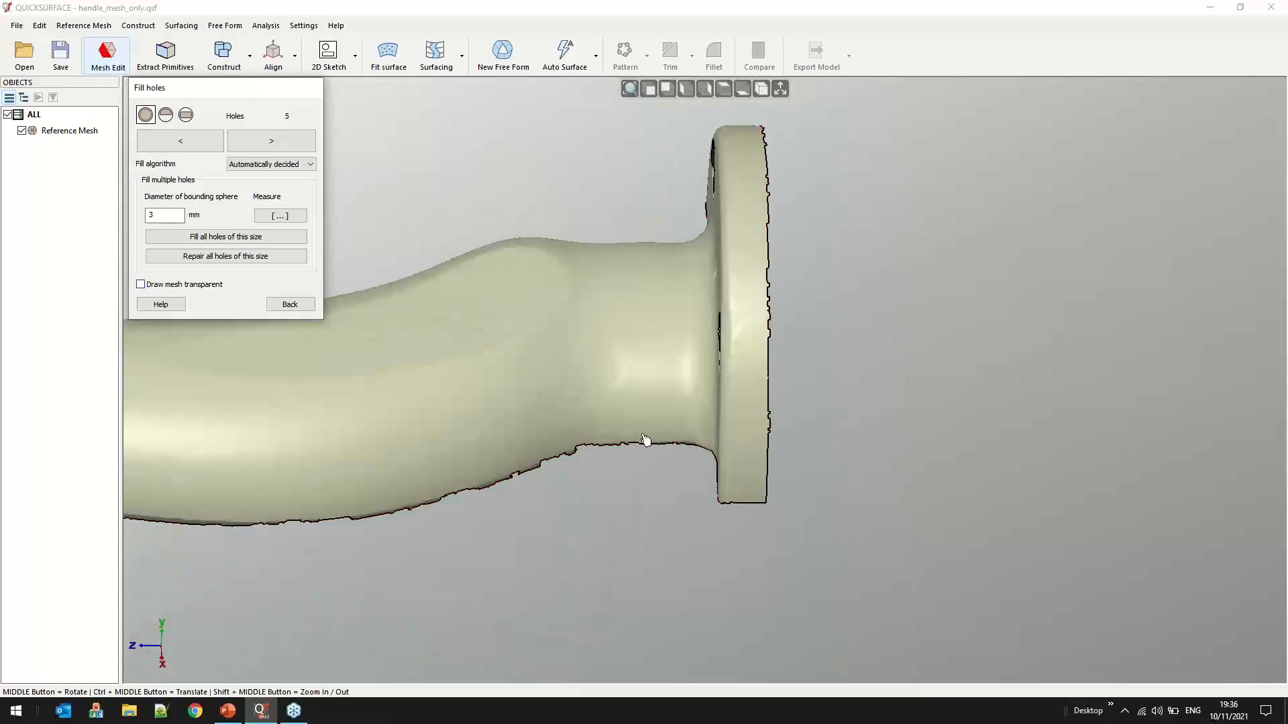
middle_drag(690, 445, 375, 149)
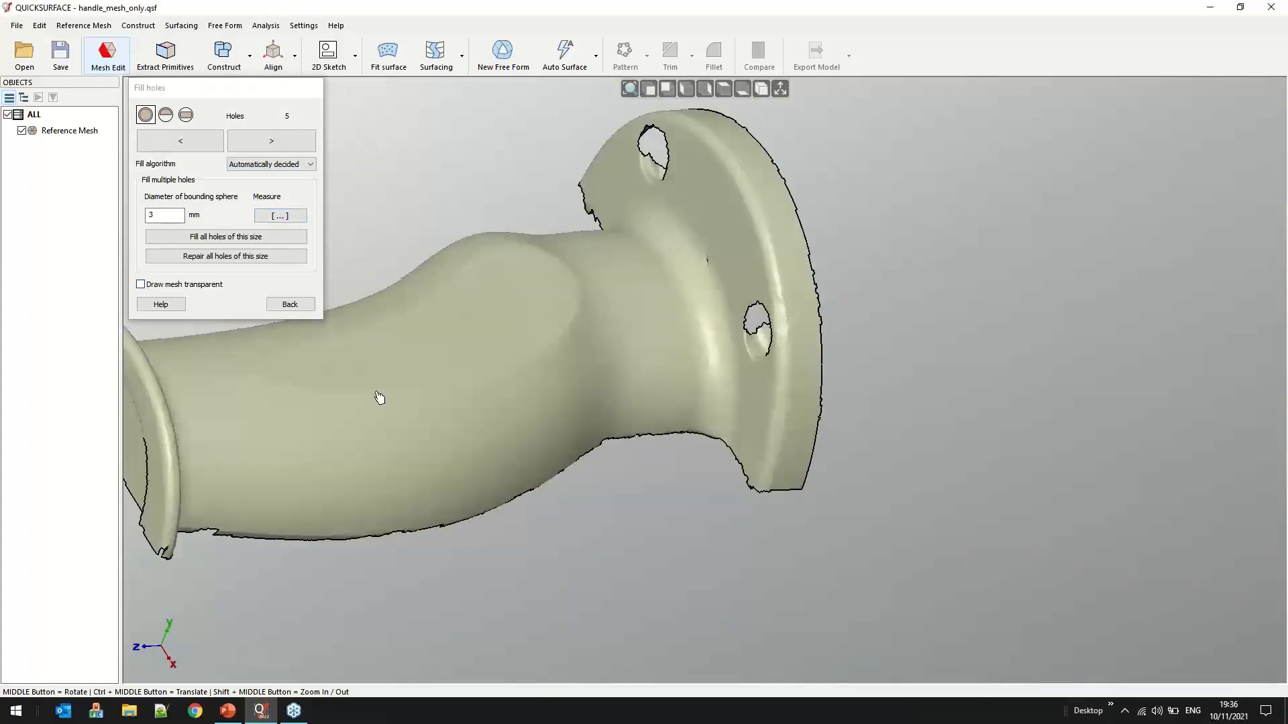
middle_drag(393, 410, 993, 529)
scroll(872, 533, down, 3)
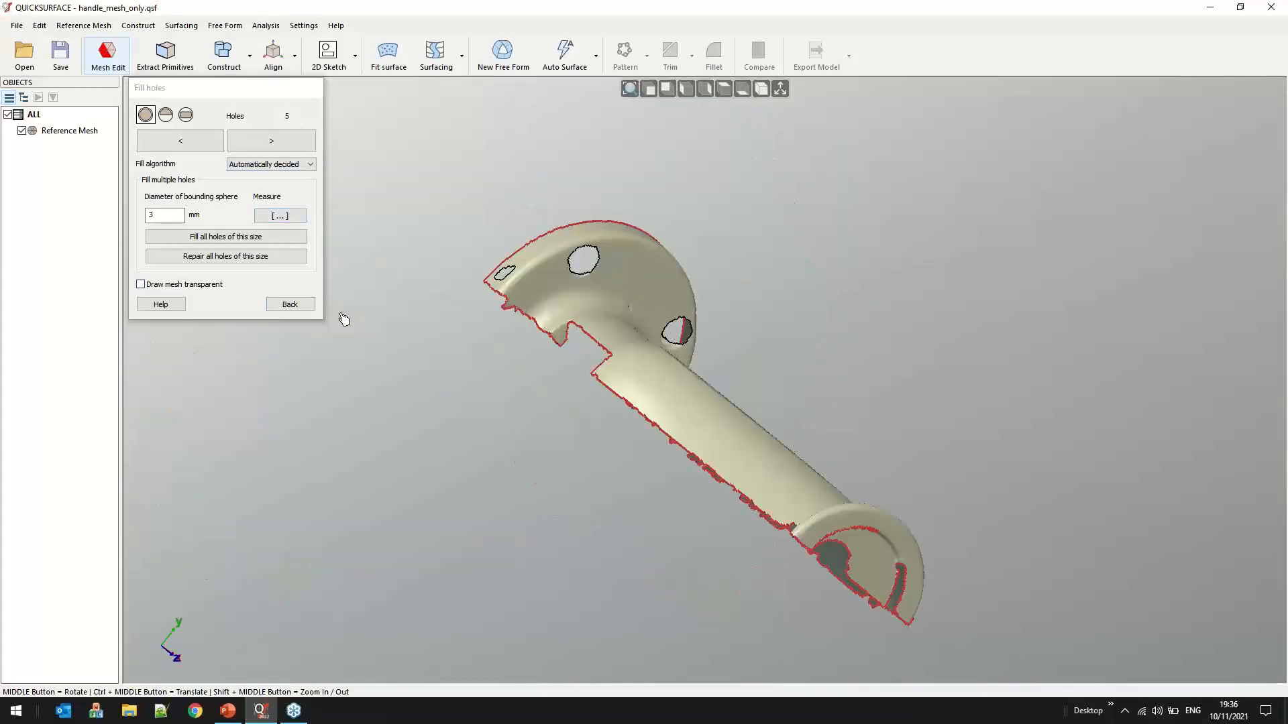
click(290, 304)
Examine the rectangular notch in the handle's open edge beside the flange
middle_drag(637, 523, 853, 618)
middle_drag(416, 577, 589, 603)
scroll(595, 484, up, 6)
middle_drag(1227, 383, 1218, 338)
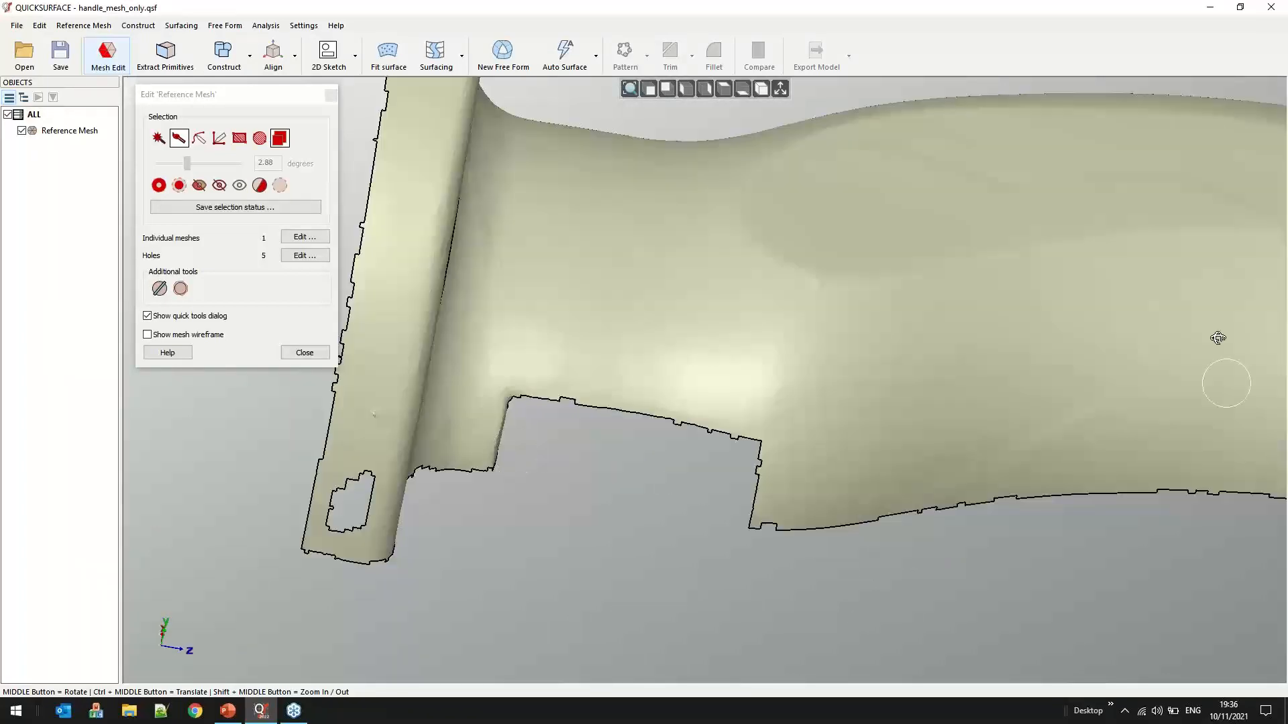
middle_drag(1218, 338, 1215, 328)
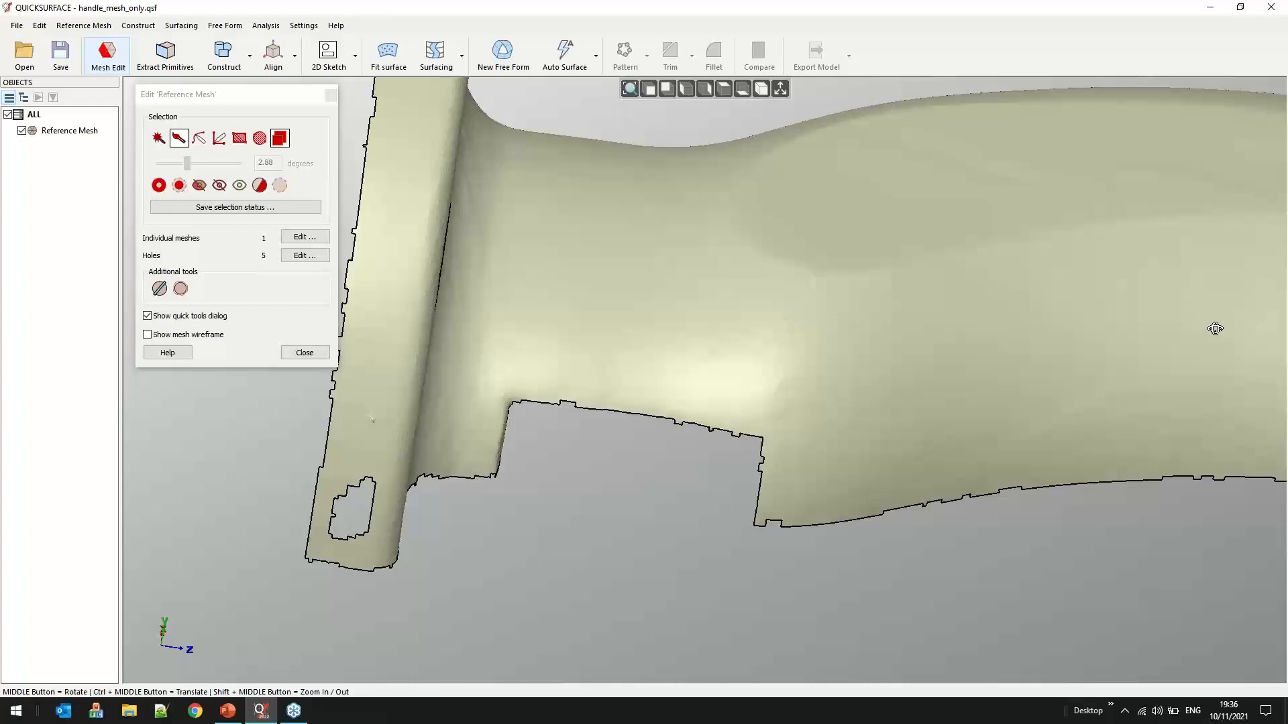
middle_drag(1215, 328, 1215, 323)
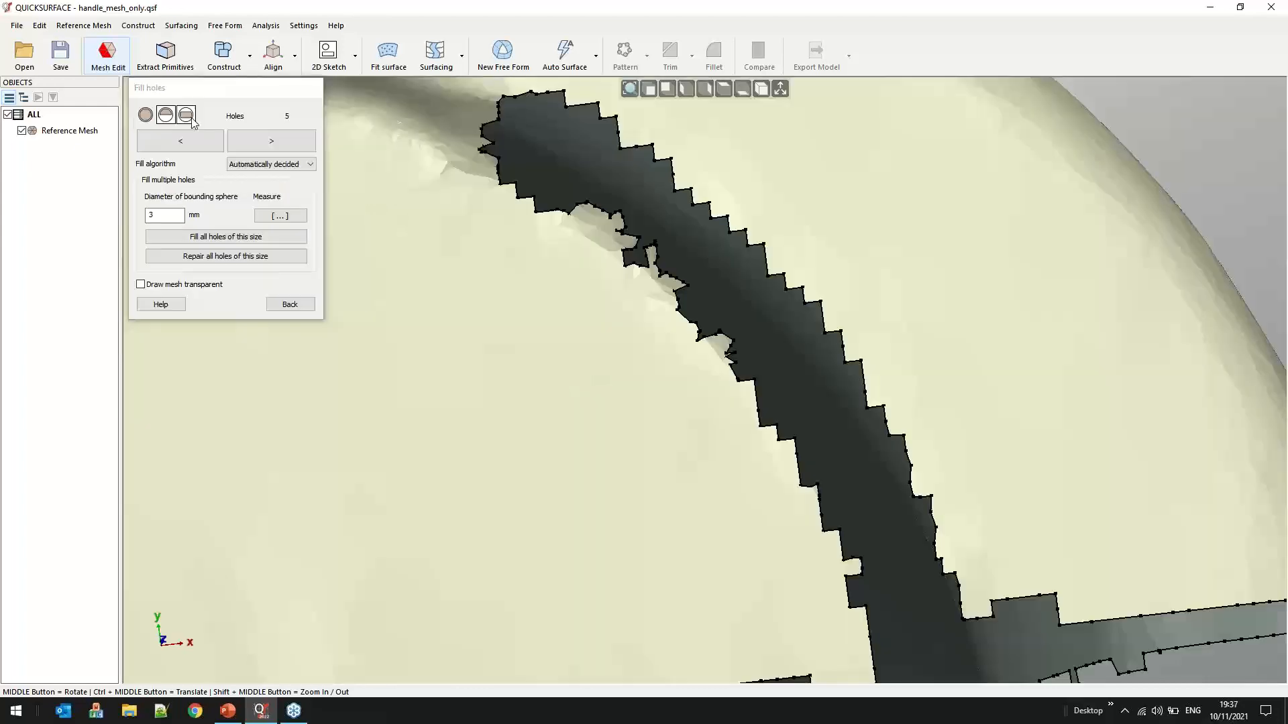
Try bridging the narrow neck of the curved gap in the groove on the handle's end face, and undo the bridge
scroll(728, 402, up, 5)
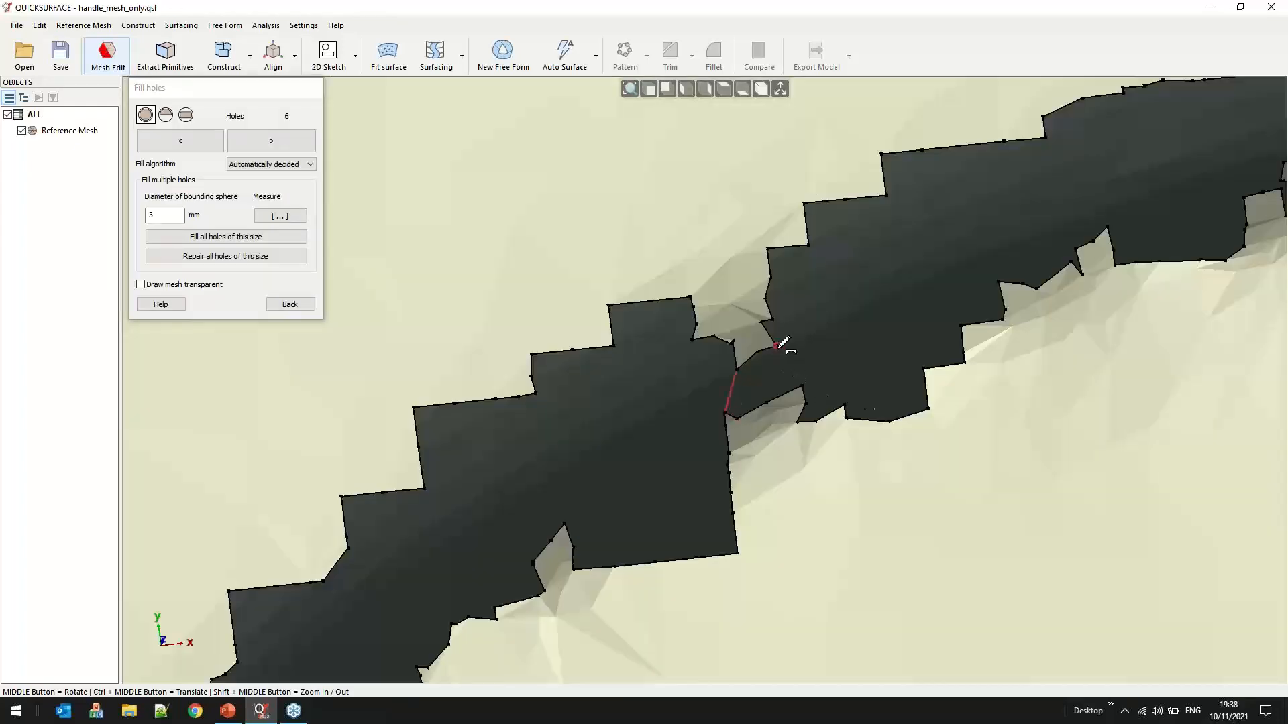
click(808, 388)
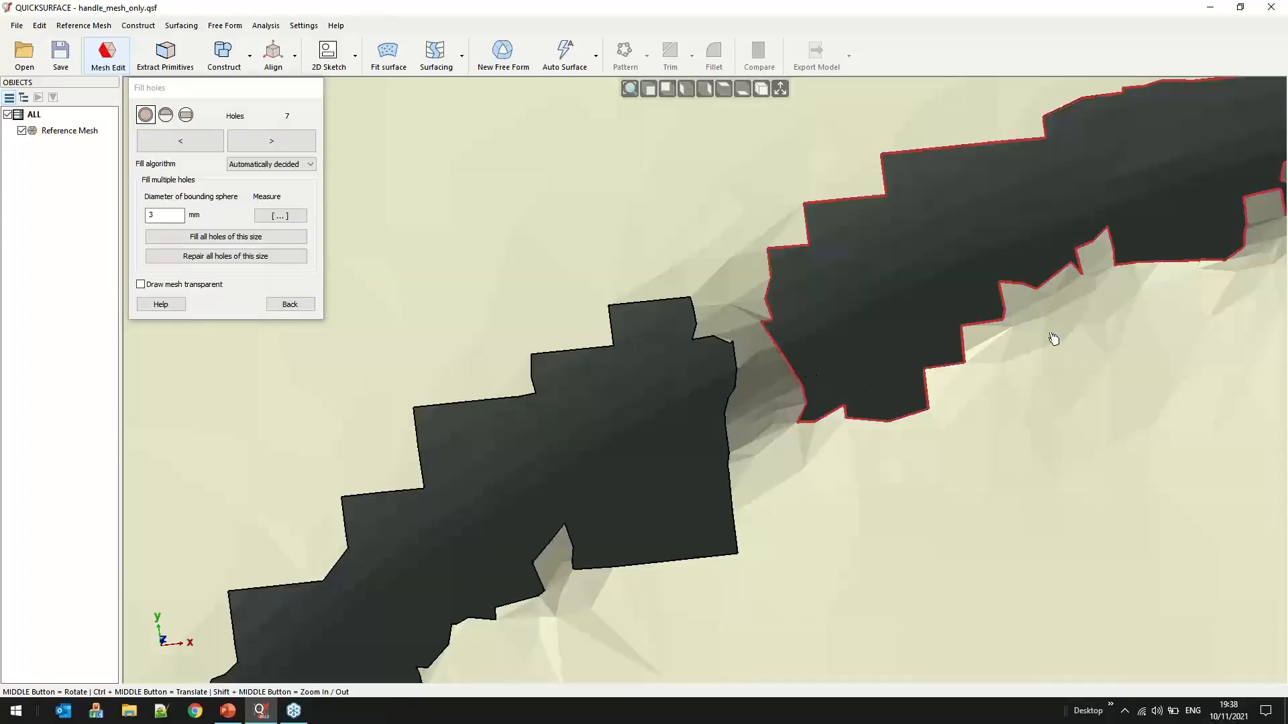
scroll(692, 345, down, 3)
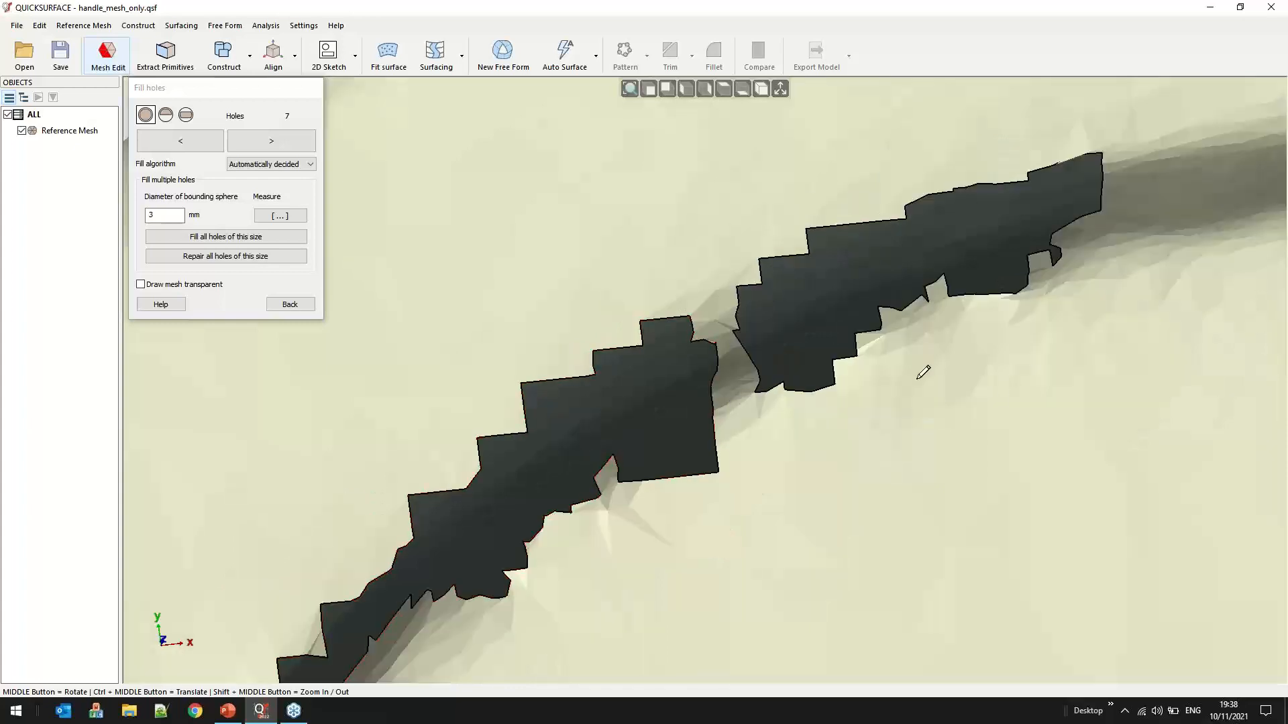
key(ctrl+z)
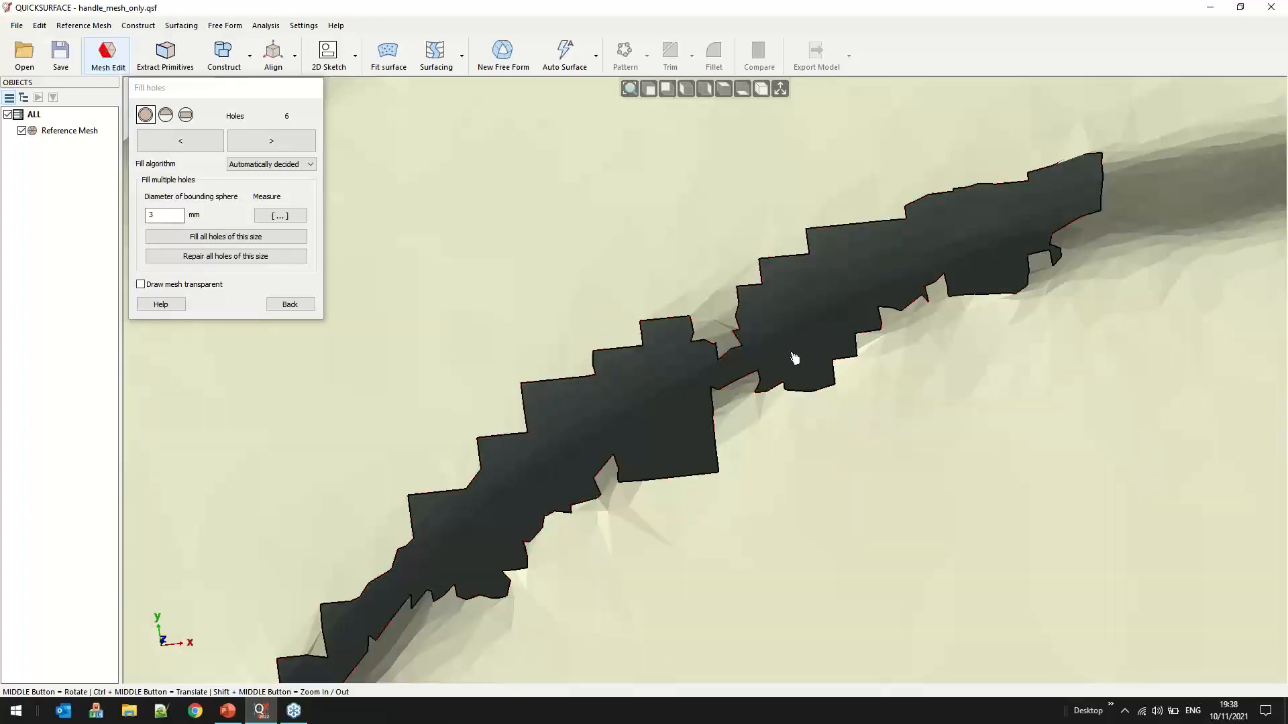
Leave hole filling and close mesh editing of the handle's reference mesh
scroll(887, 440, down, 2)
scroll(626, 287, down, 2)
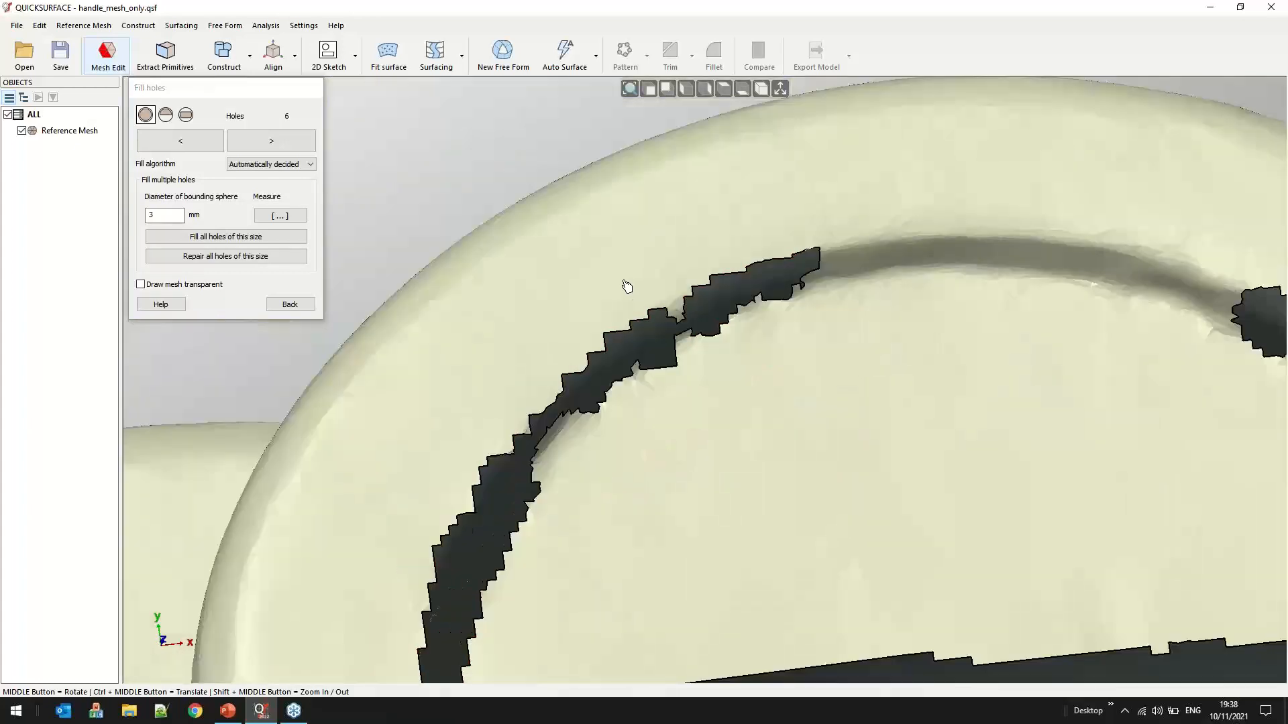
scroll(644, 374, down, 5)
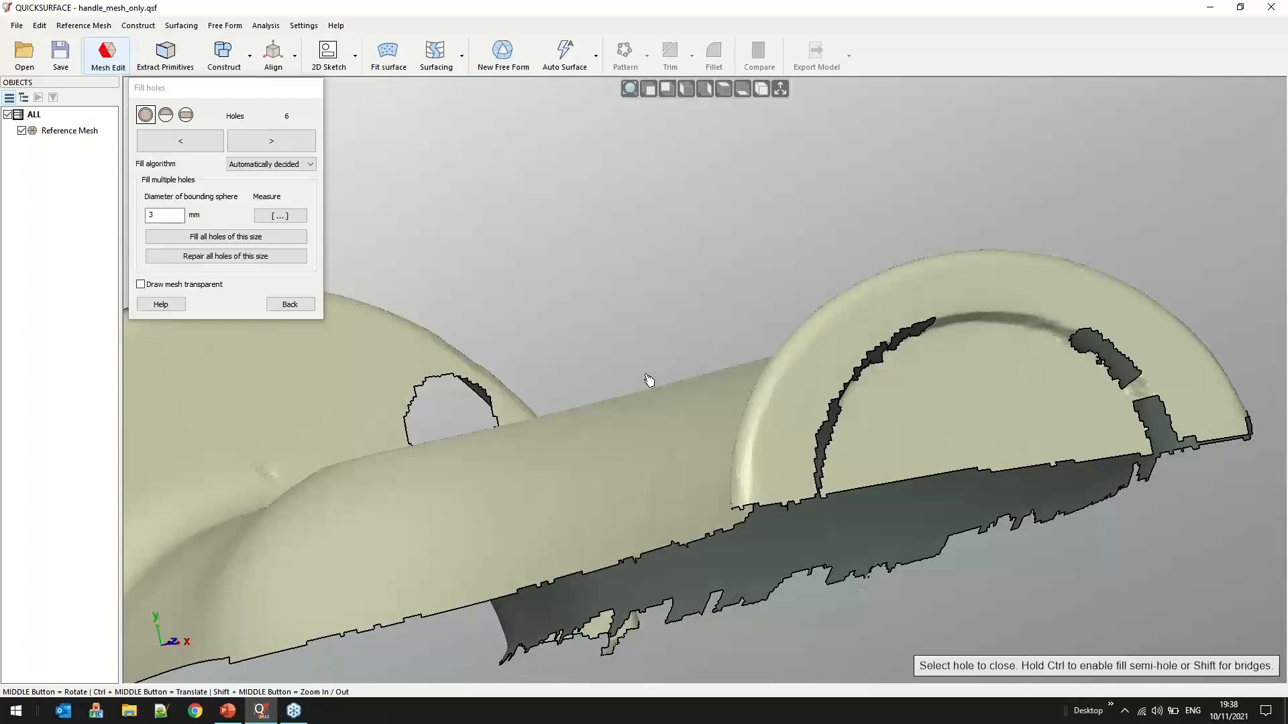
click(290, 306)
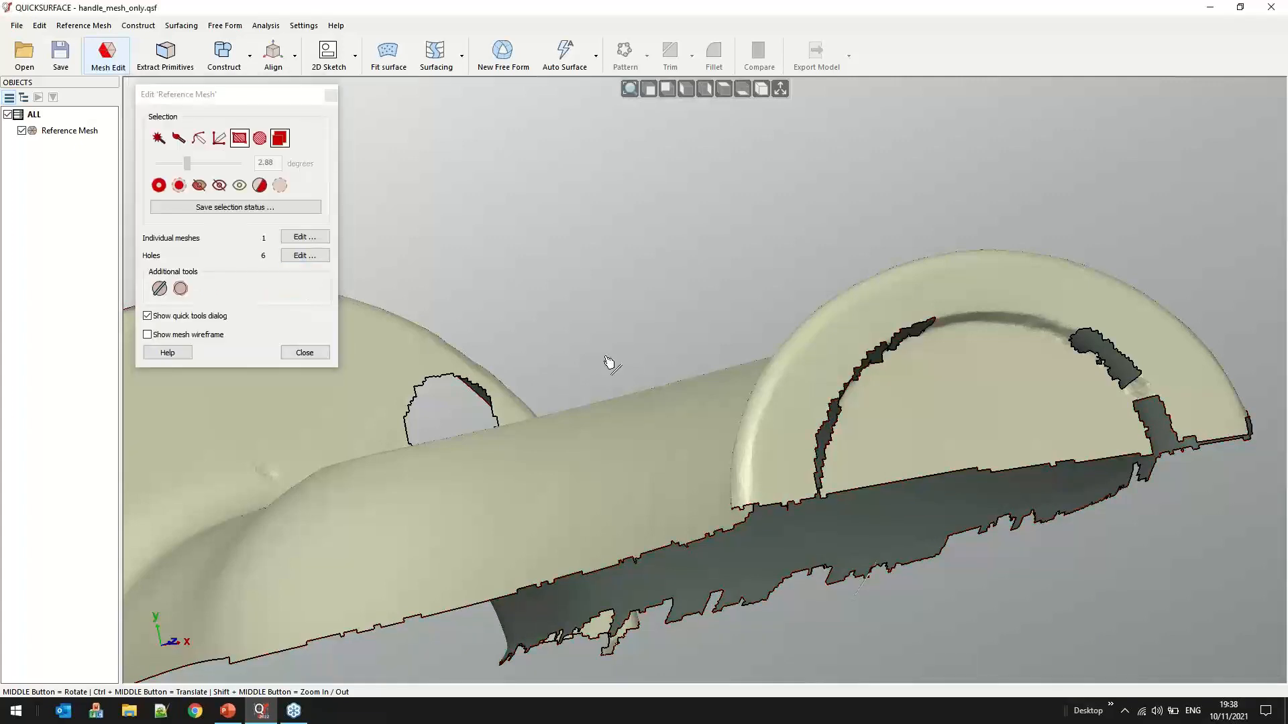
scroll(656, 259, down, 2)
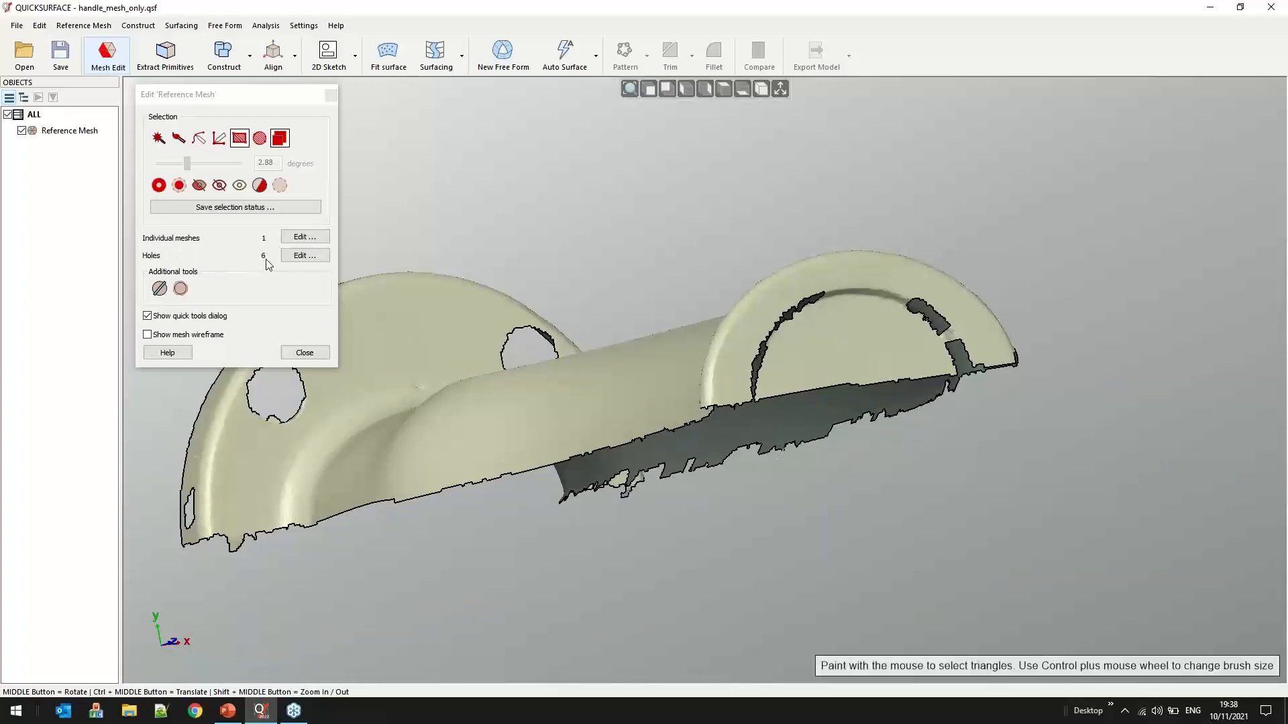
click(308, 355)
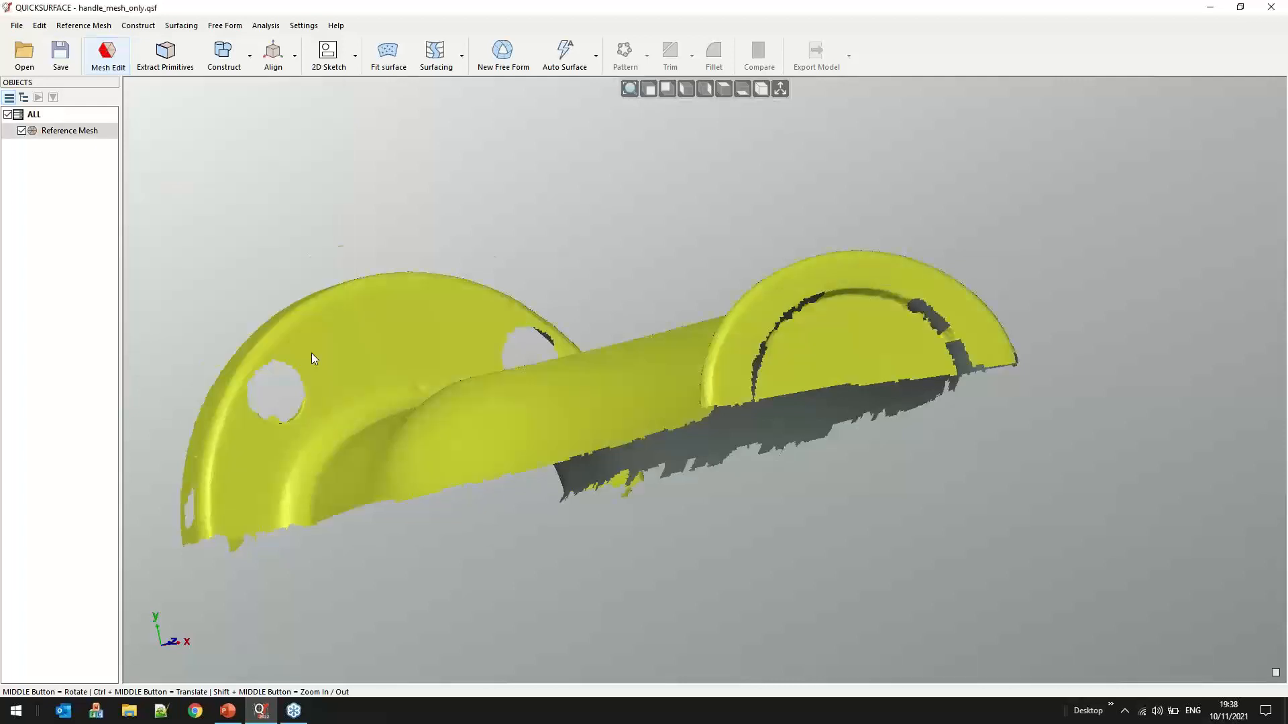
middle_drag(312, 355, 682, 428)
scroll(575, 343, down, 4)
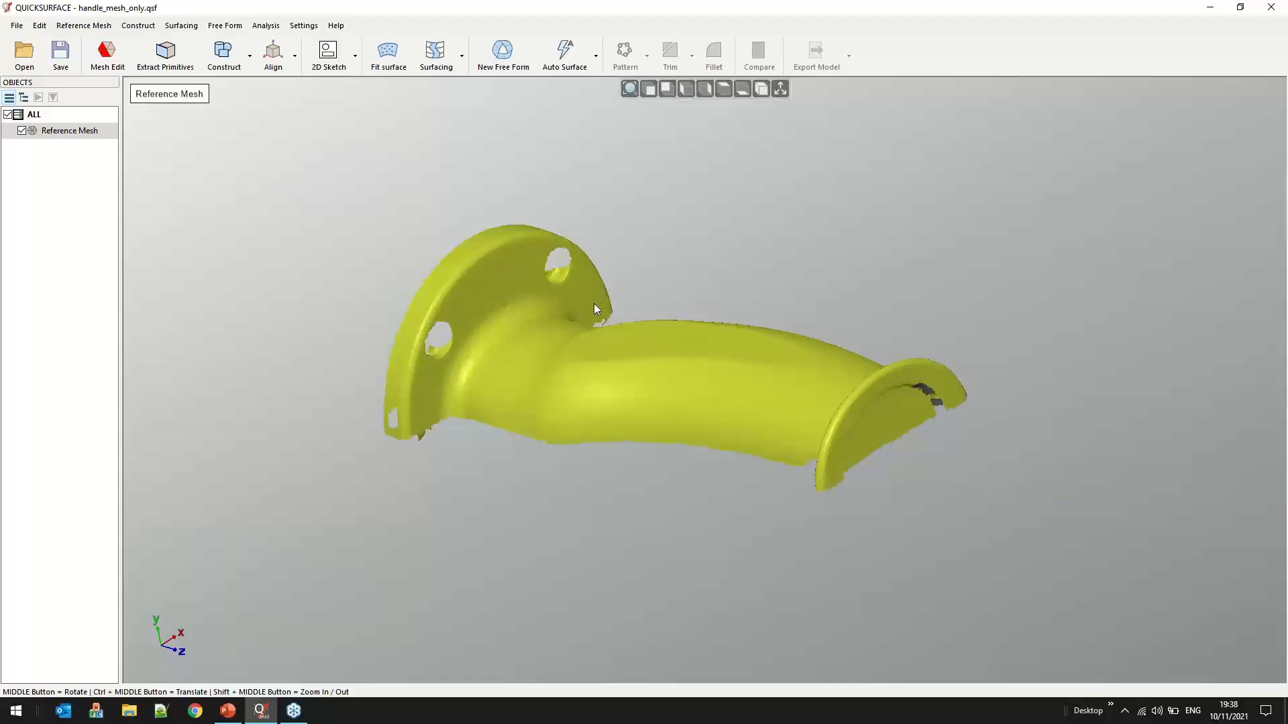
Open the project Deurklink mini-03.qsf from the 06_Defeature for autosurfacing folder
click(17, 27)
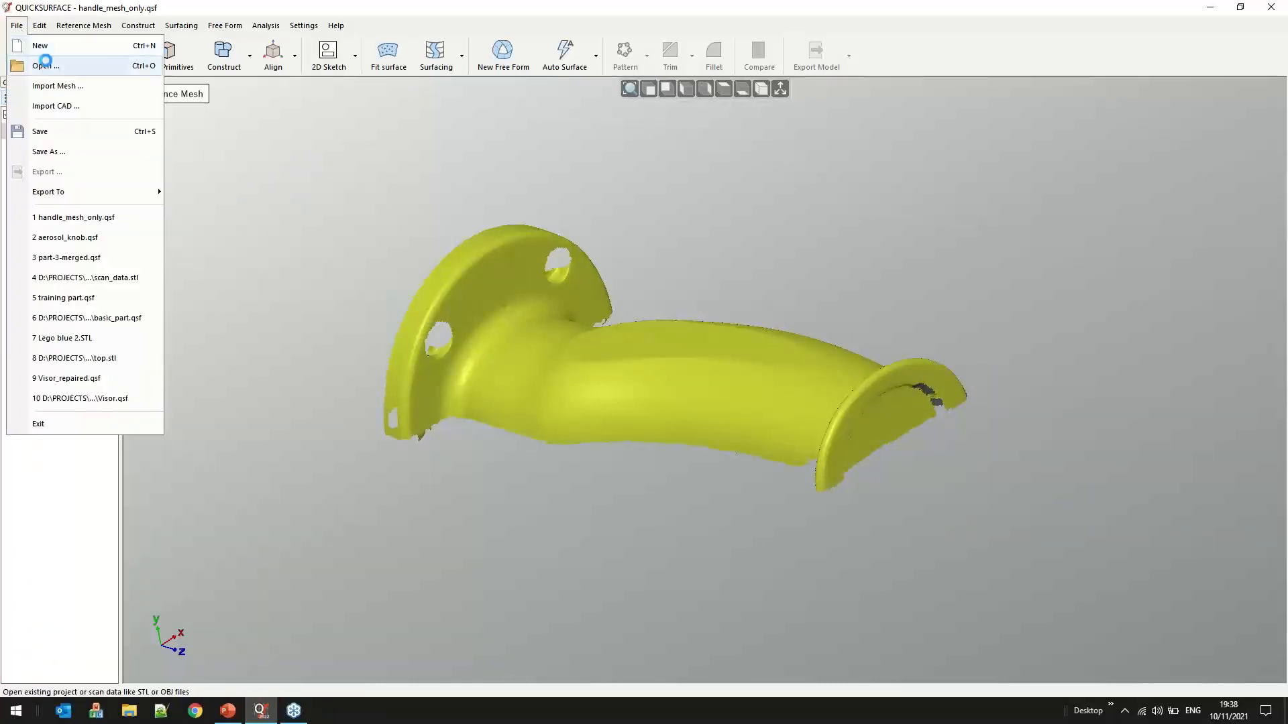
click(41, 63)
click(653, 383)
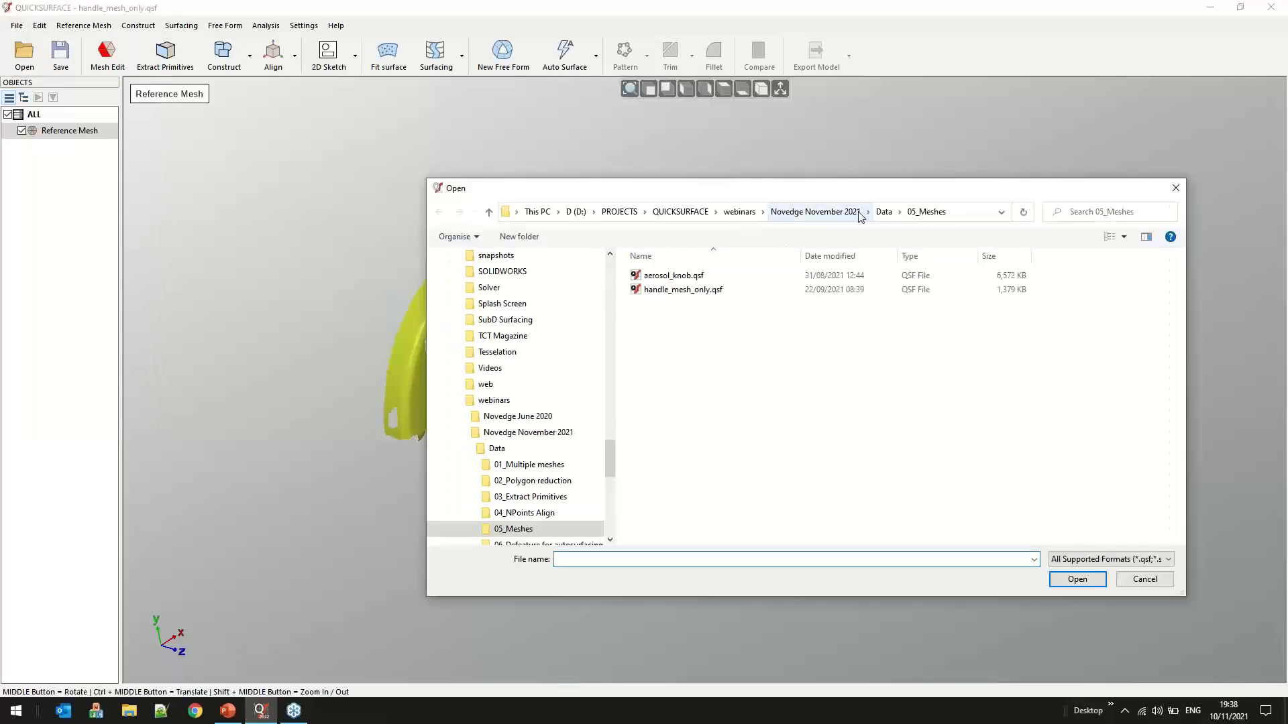
click(884, 212)
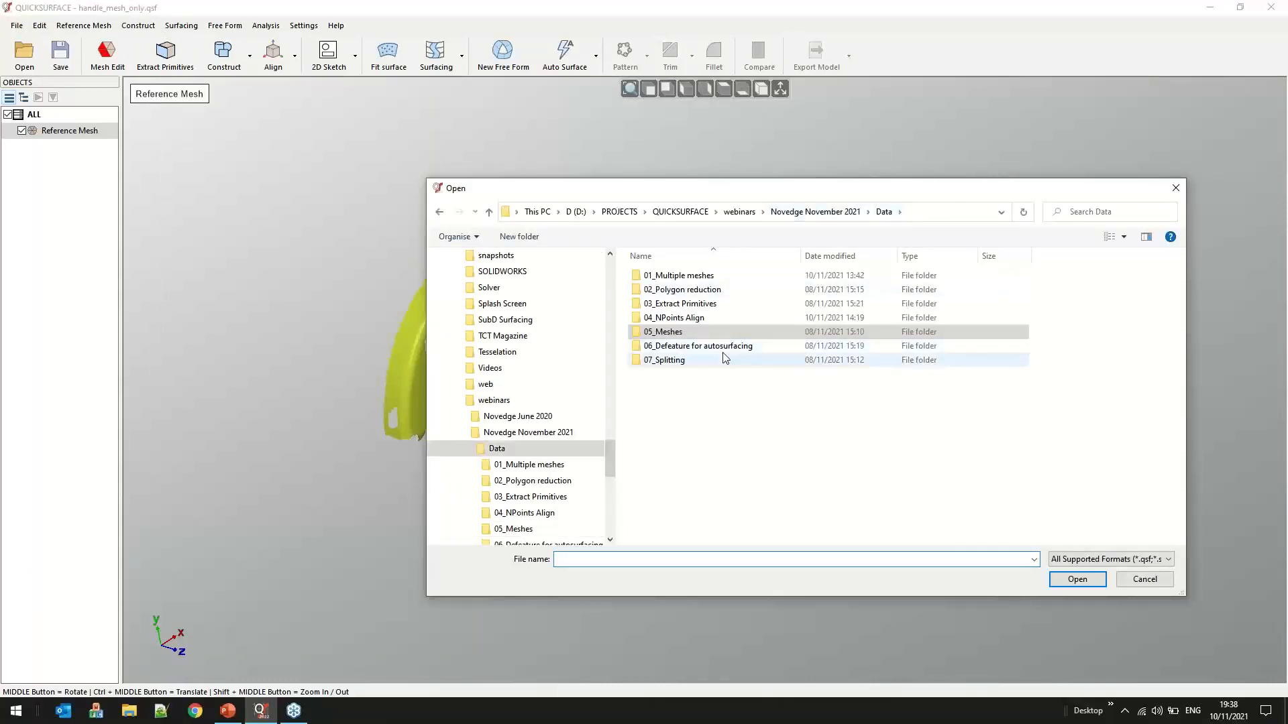
double_click(768, 346)
double_click(674, 276)
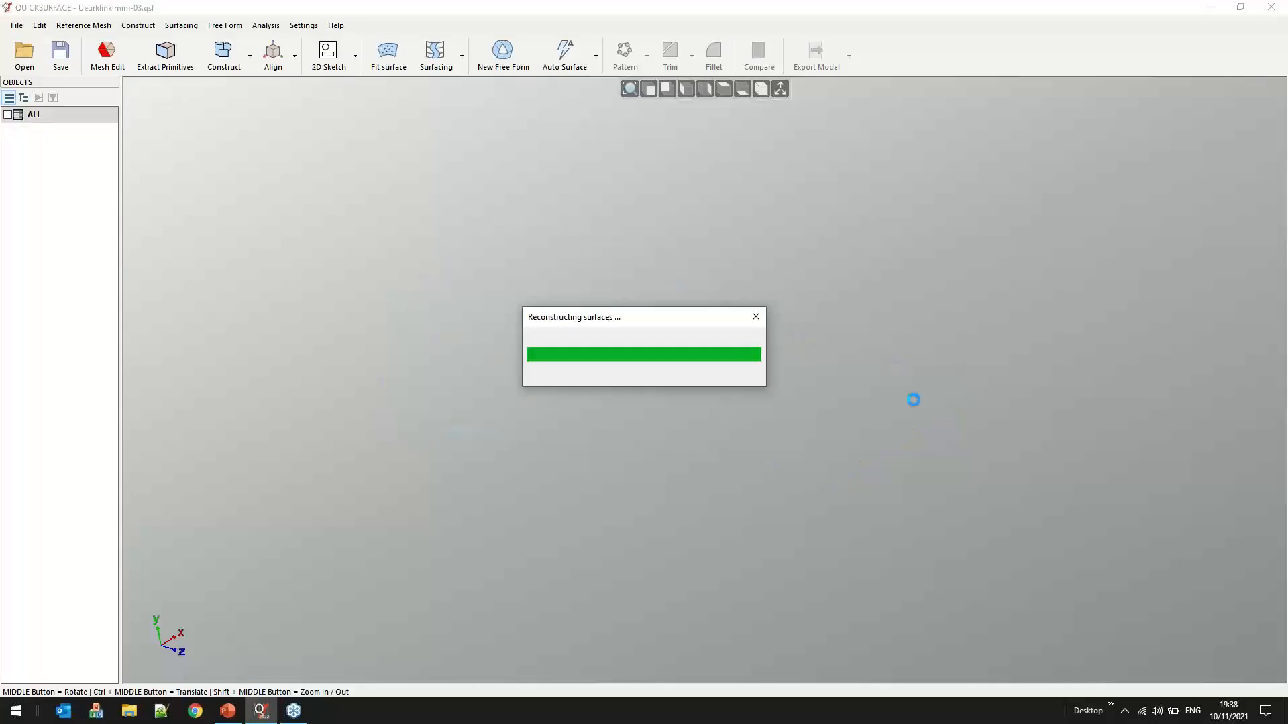
Show the front surfaces without the reference mesh and examine the modelled mounting base of the door handle
middle_drag(713, 440, 703, 561)
scroll(704, 537, up, 1)
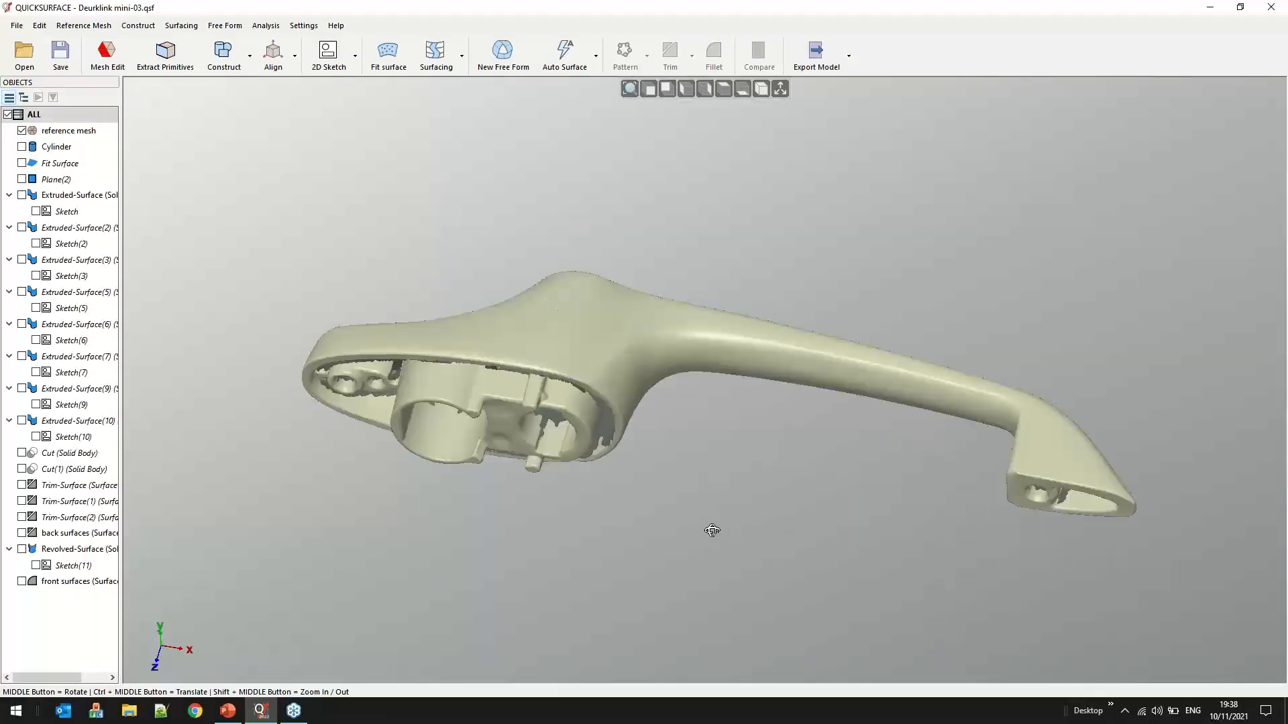
scroll(703, 533, up, 1)
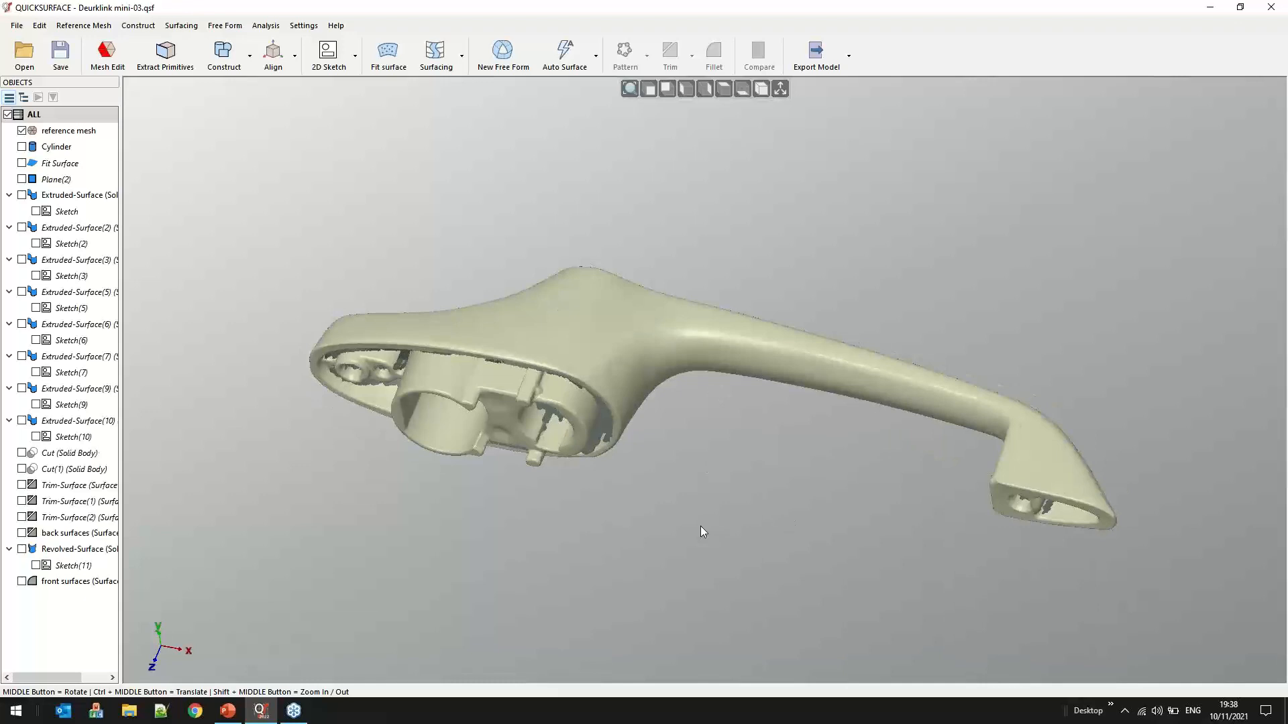
middle_drag(700, 526, 621, 282)
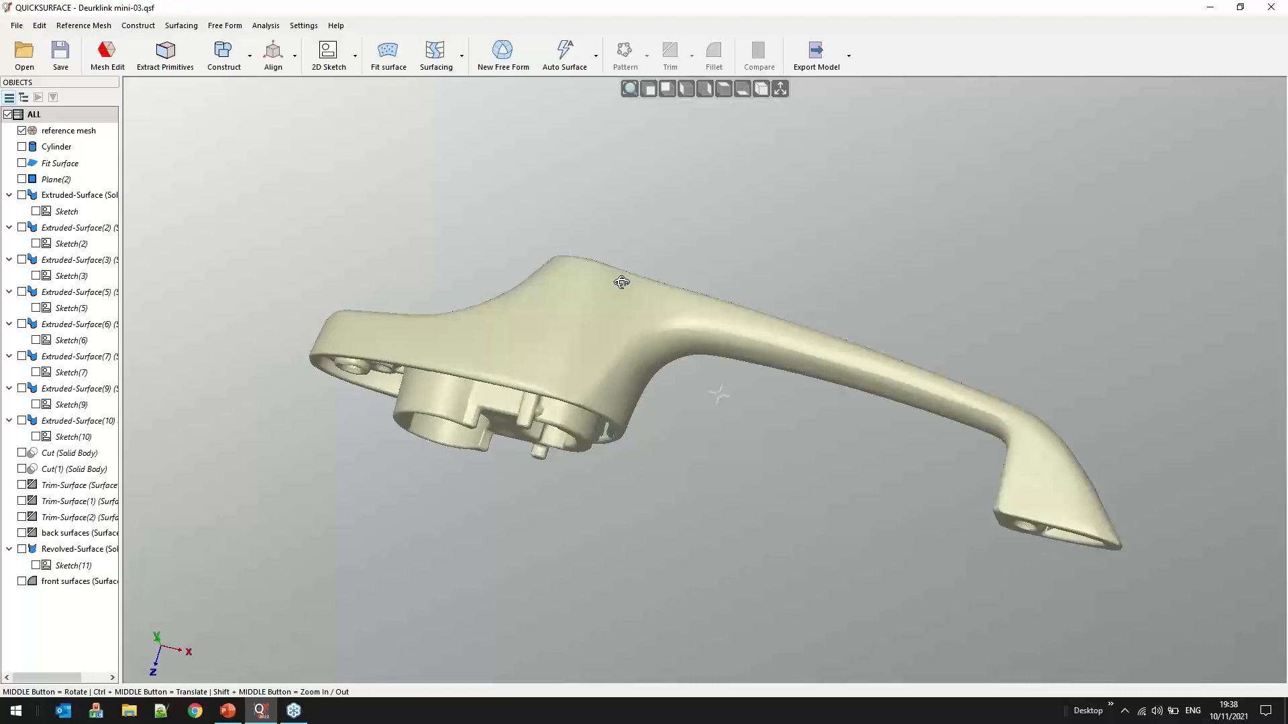
middle_drag(621, 282, 625, 266)
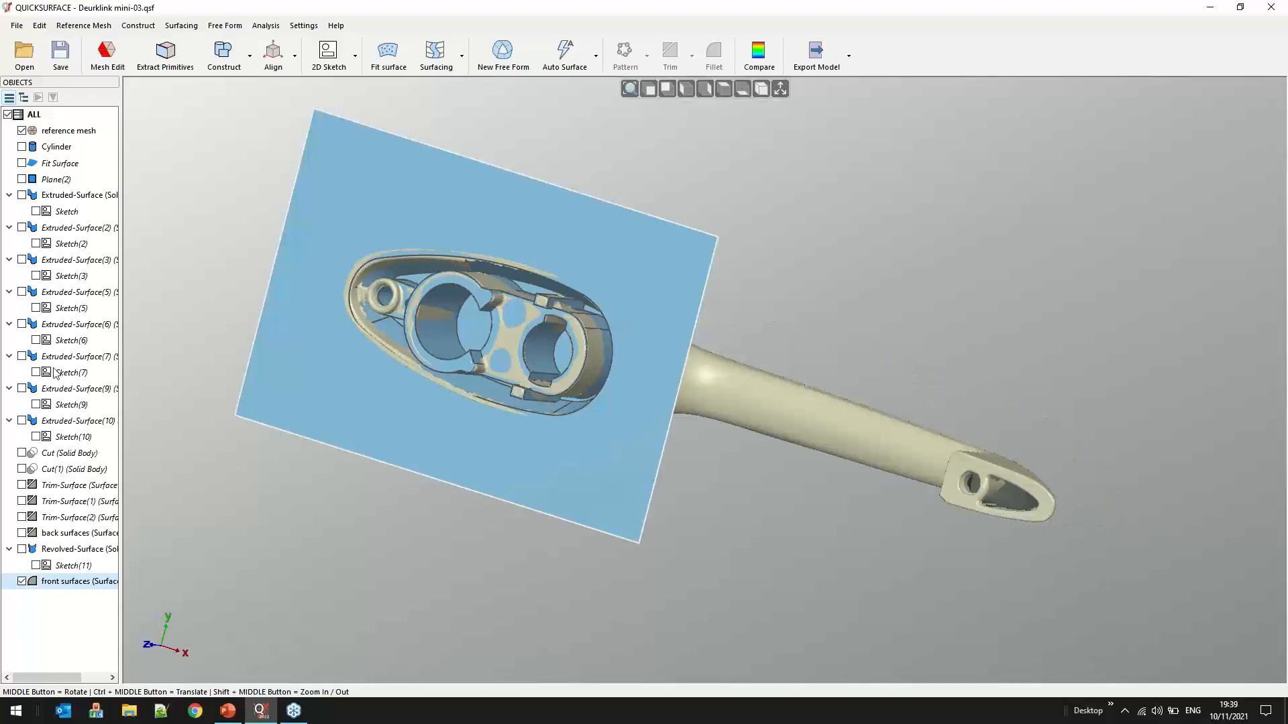
click(23, 132)
middle_drag(603, 326, 650, 279)
scroll(476, 263, up, 4)
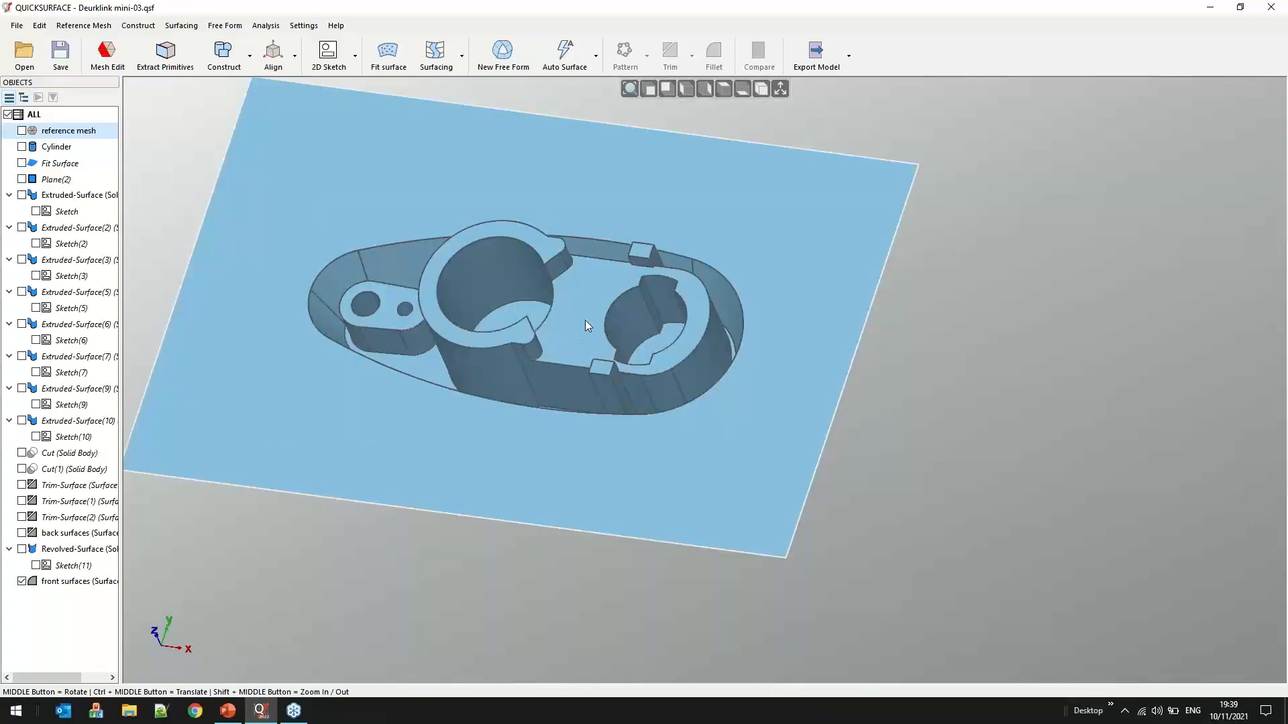
Show the reference mesh again together with the back surfaces and compare them at both ends of the handle
click(22, 130)
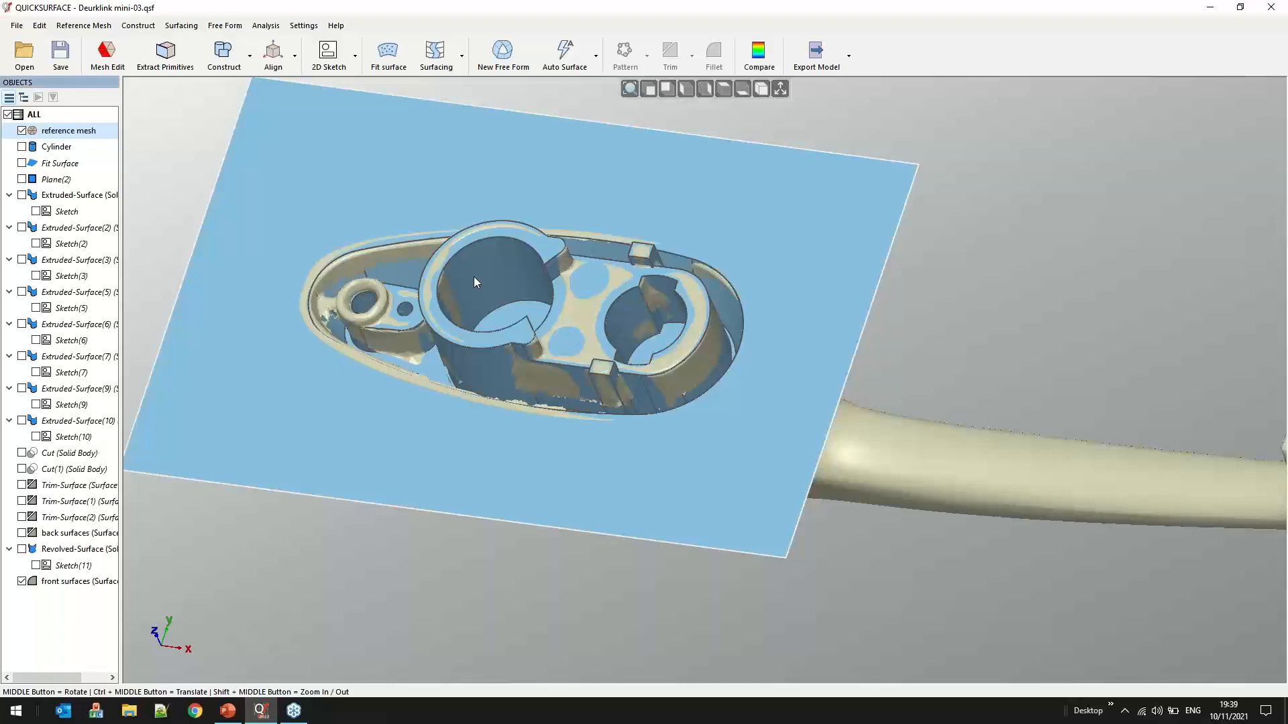
scroll(474, 283, down, 3)
middle_drag(473, 282, 456, 409)
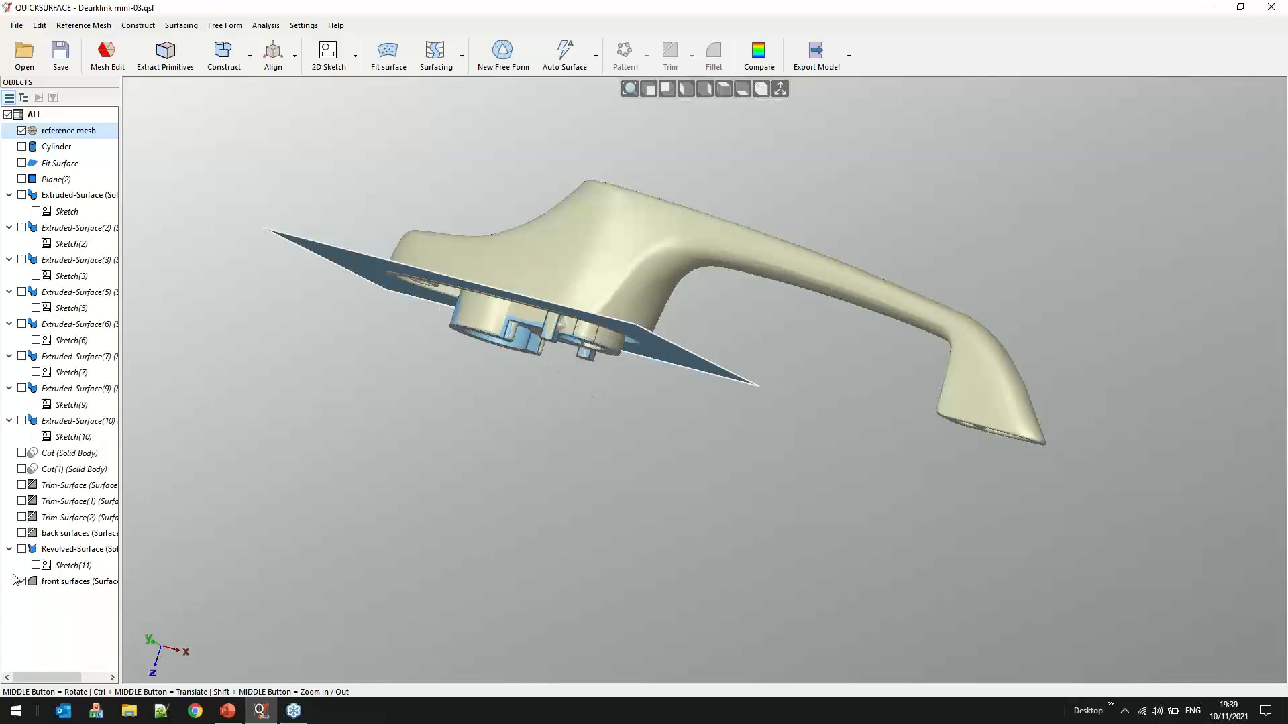
click(22, 532)
middle_drag(783, 299, 829, 232)
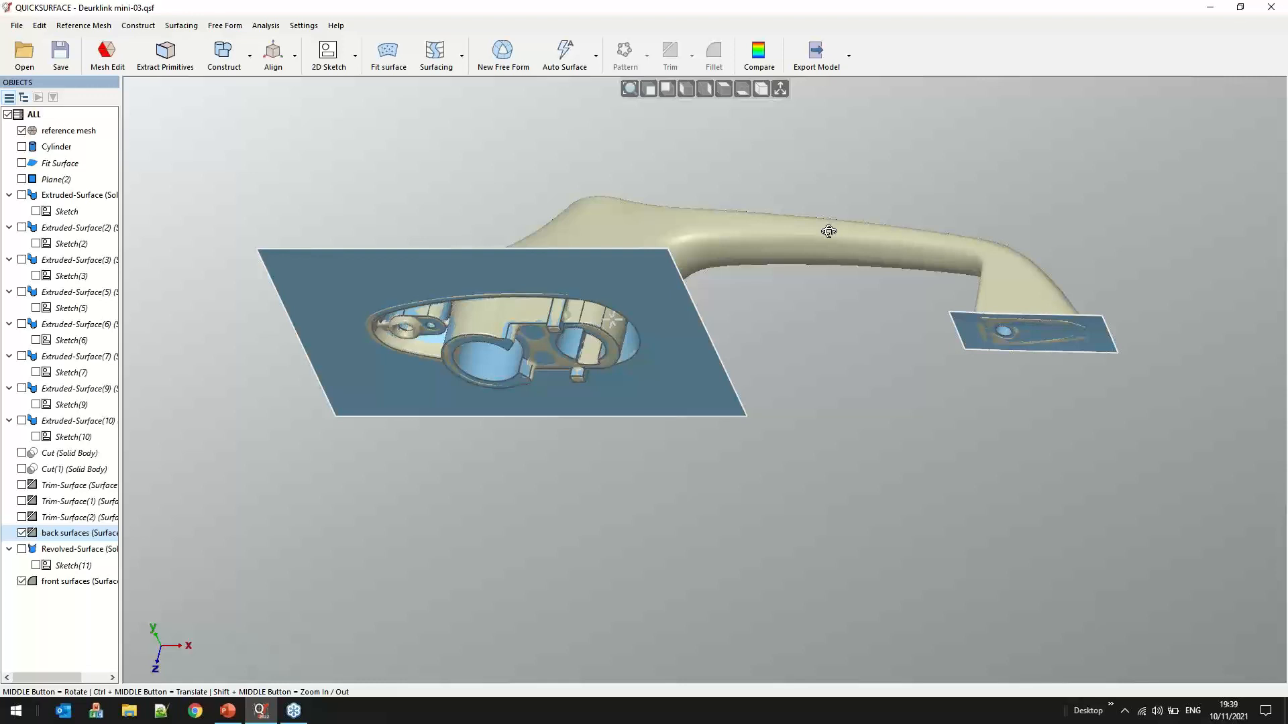
middle_drag(829, 231, 836, 239)
View the door handle from the side and hide the back surfaces and front surfaces
click(724, 89)
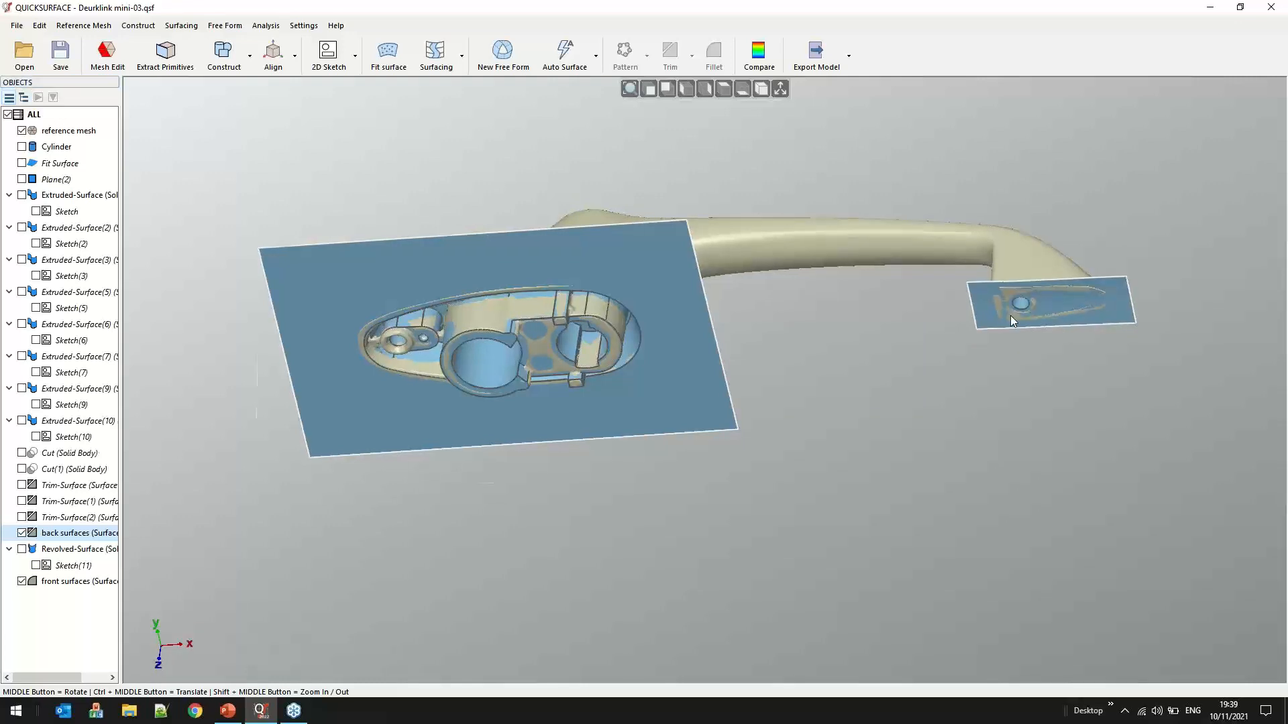
click(22, 533)
click(22, 581)
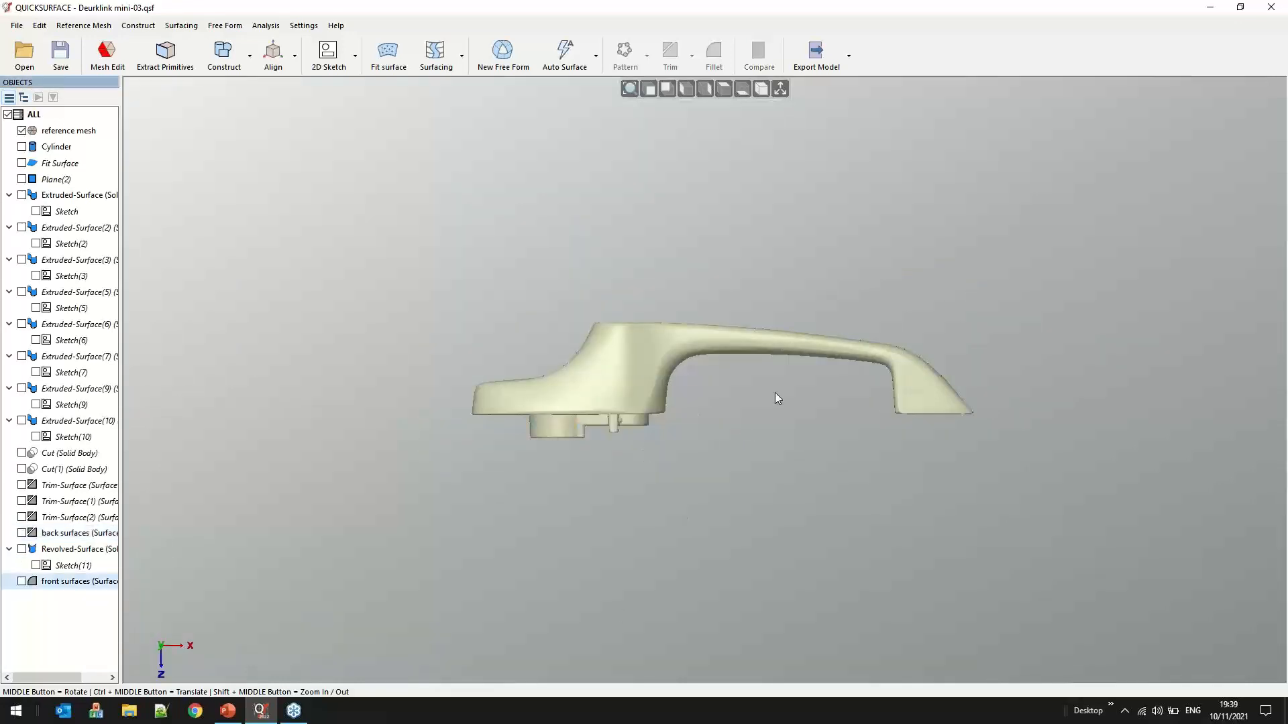
Construct a plane with normal 0, 0, 1 and move it to an offset of about 5.8 mm, just inside the handle's base edge
scroll(774, 392, up, 2)
click(229, 62)
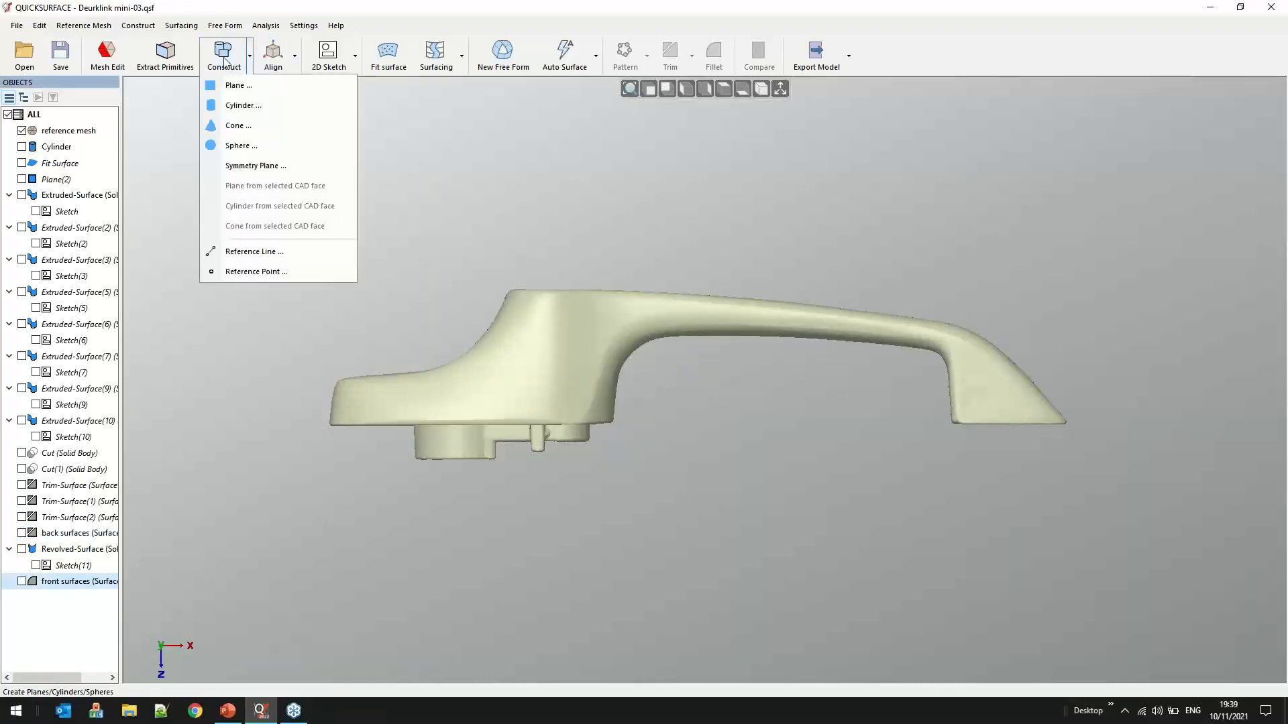
click(239, 85)
scroll(488, 465, up, 4)
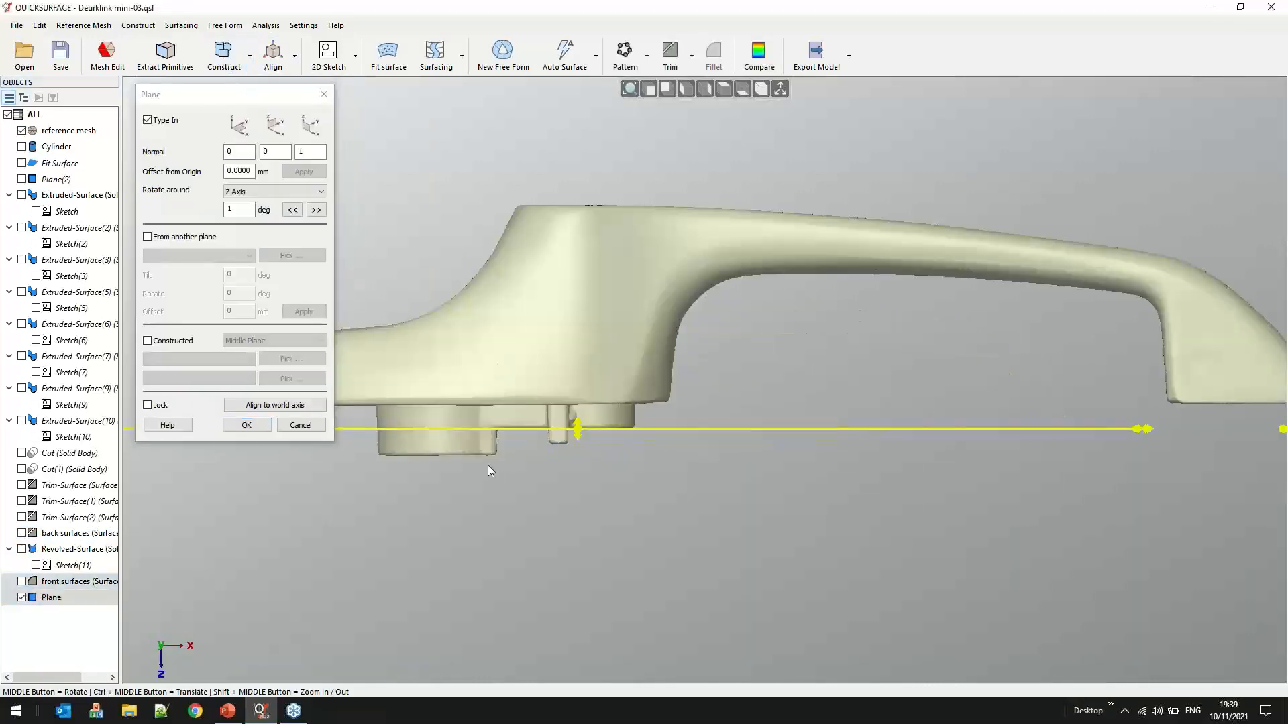
drag(618, 396, 623, 366)
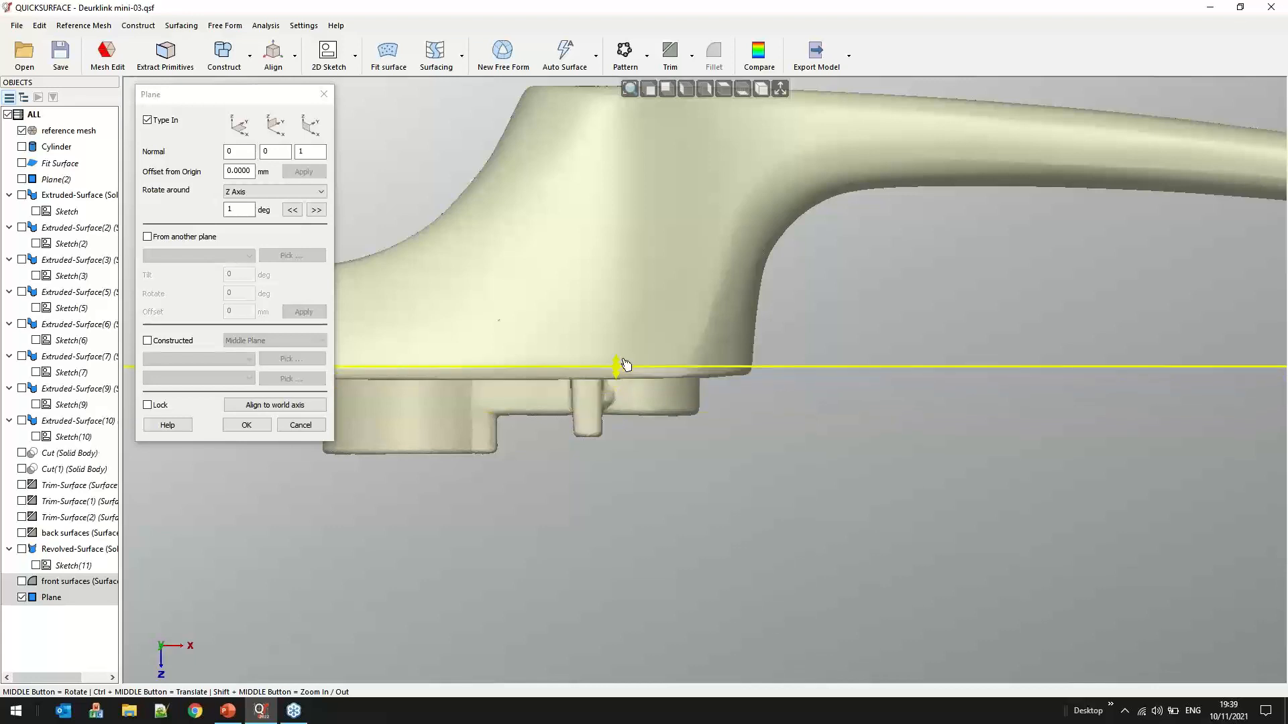
scroll(893, 324, down, 4)
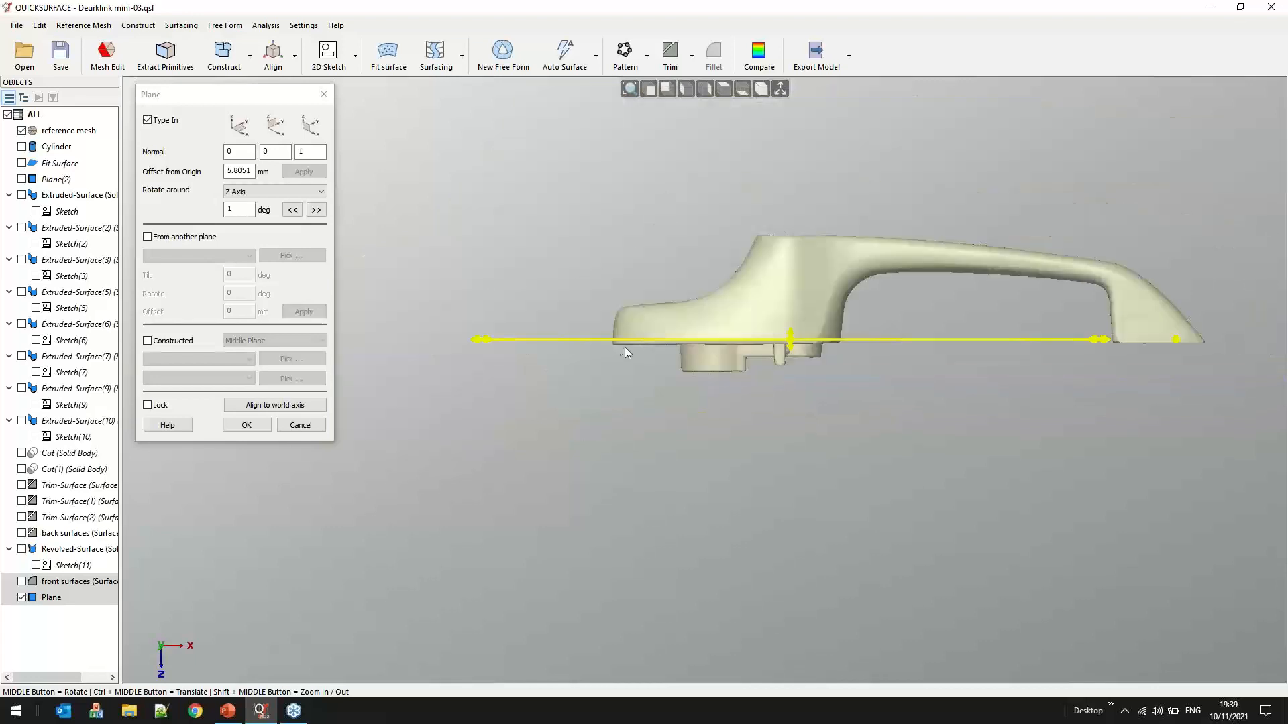
Extend the plane beyond the tip of the handle so it crosses the whole mesh, and accept it
scroll(799, 363, up, 4)
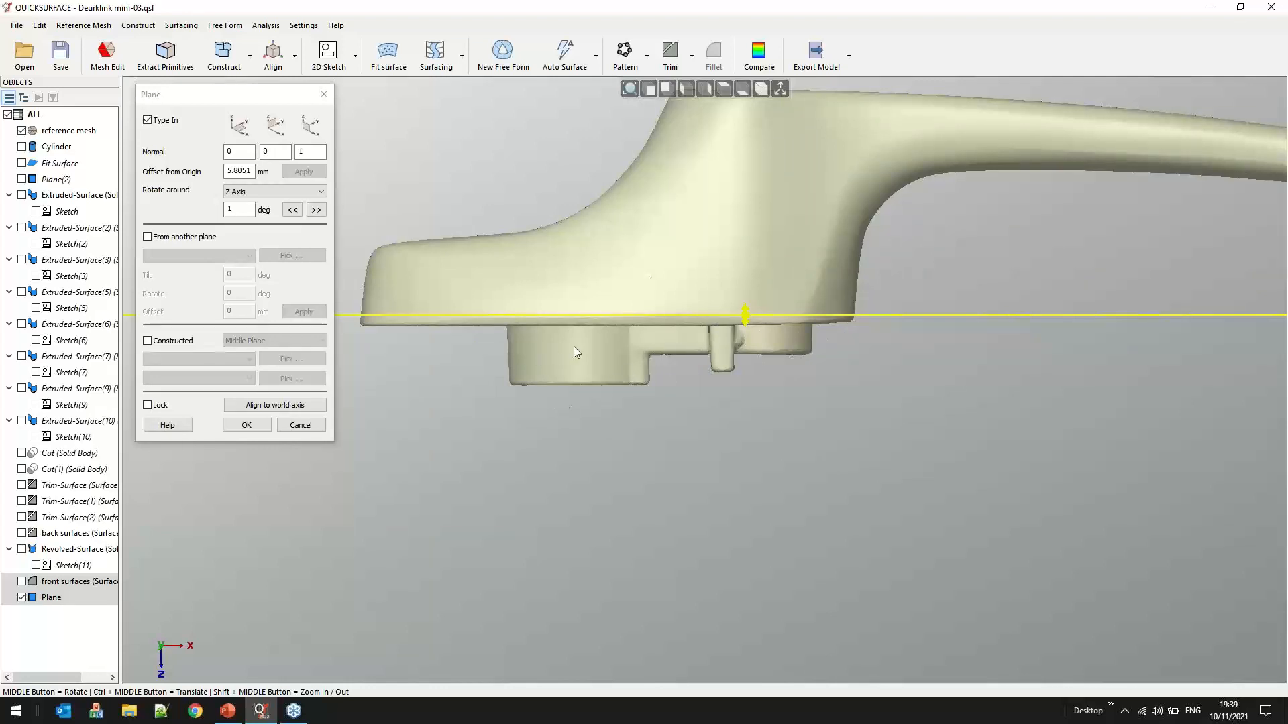
middle_drag(536, 344, 1077, 352)
drag(1206, 357, 1236, 363)
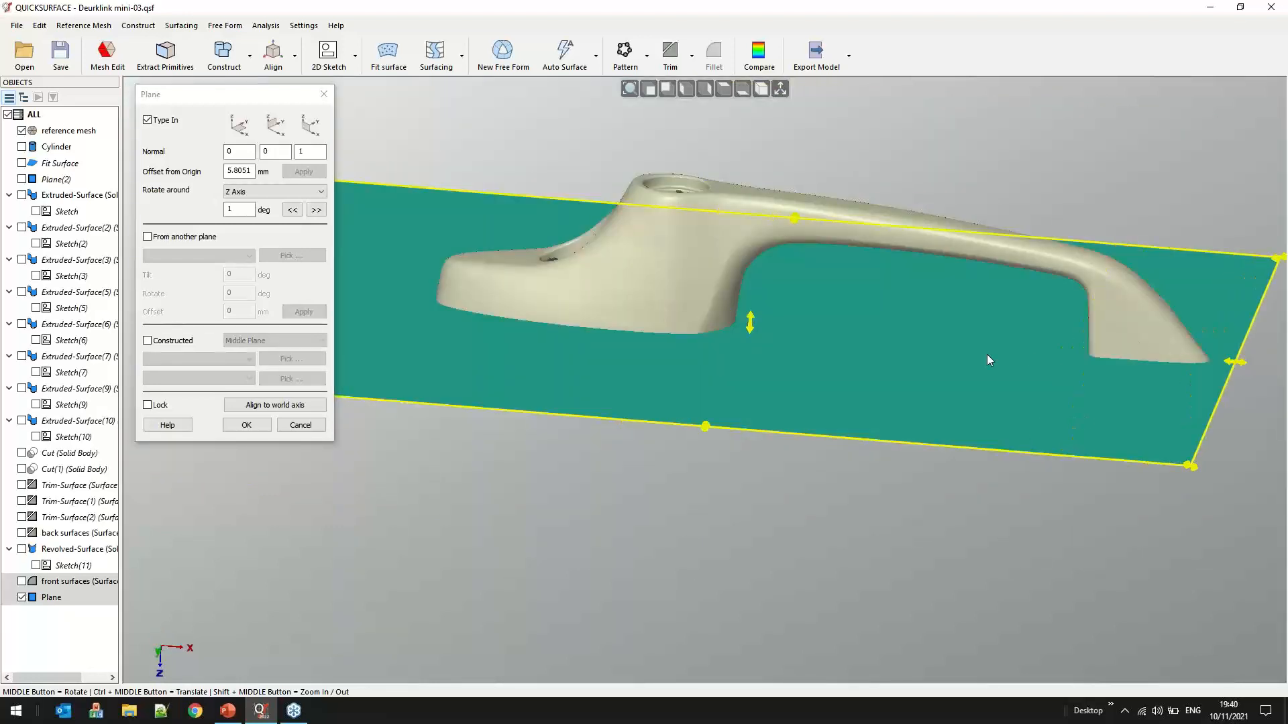
click(261, 428)
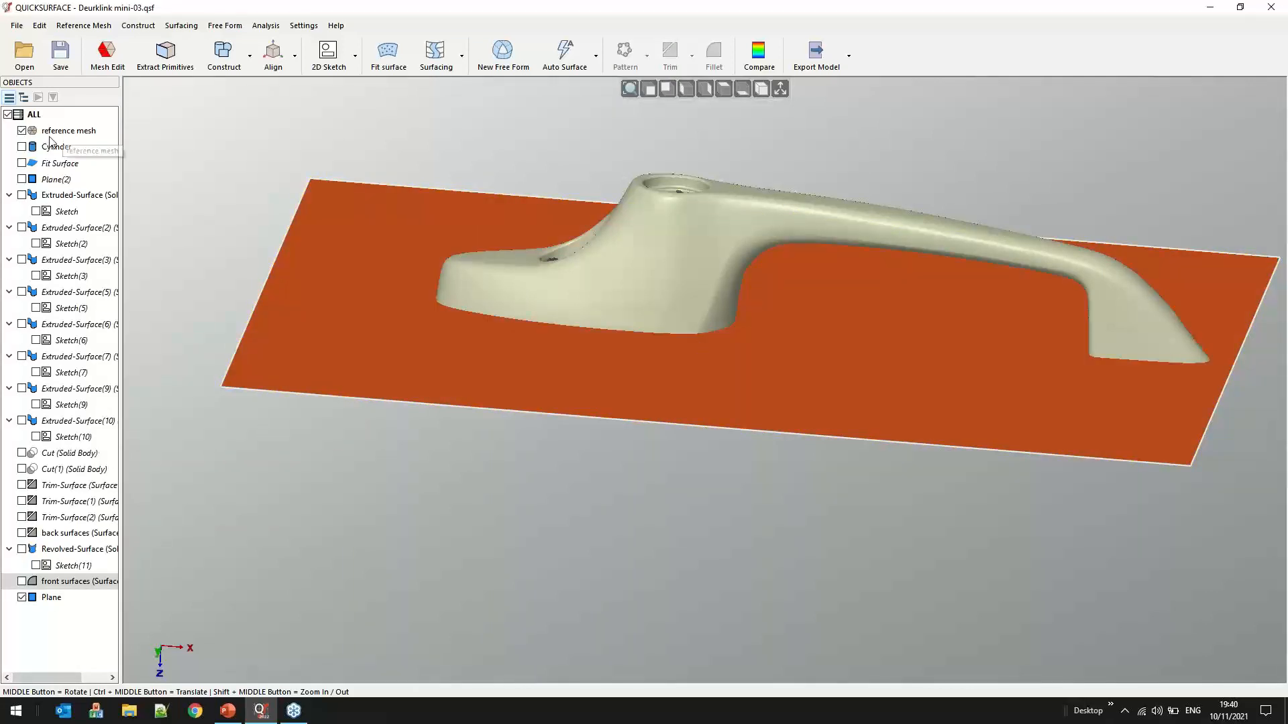
Duplicate the reference mesh and hide the original, keeping only the copy and the plane visible
right_click(65, 136)
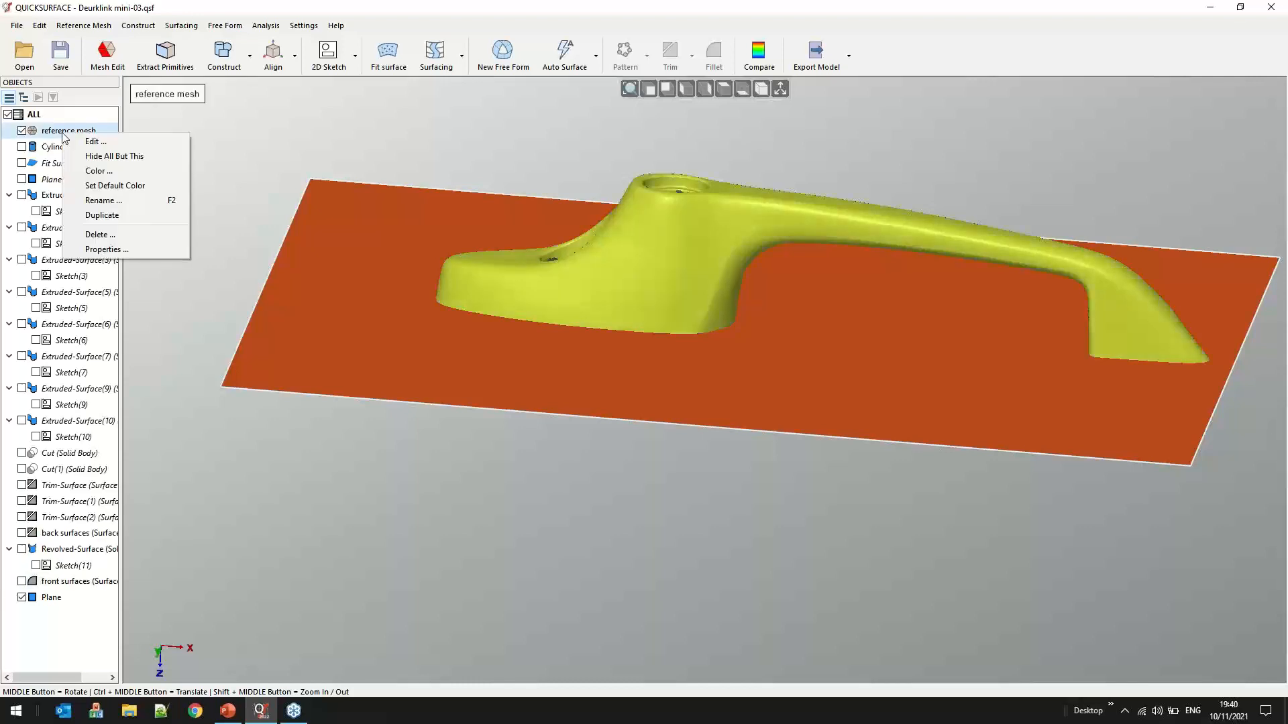
click(123, 215)
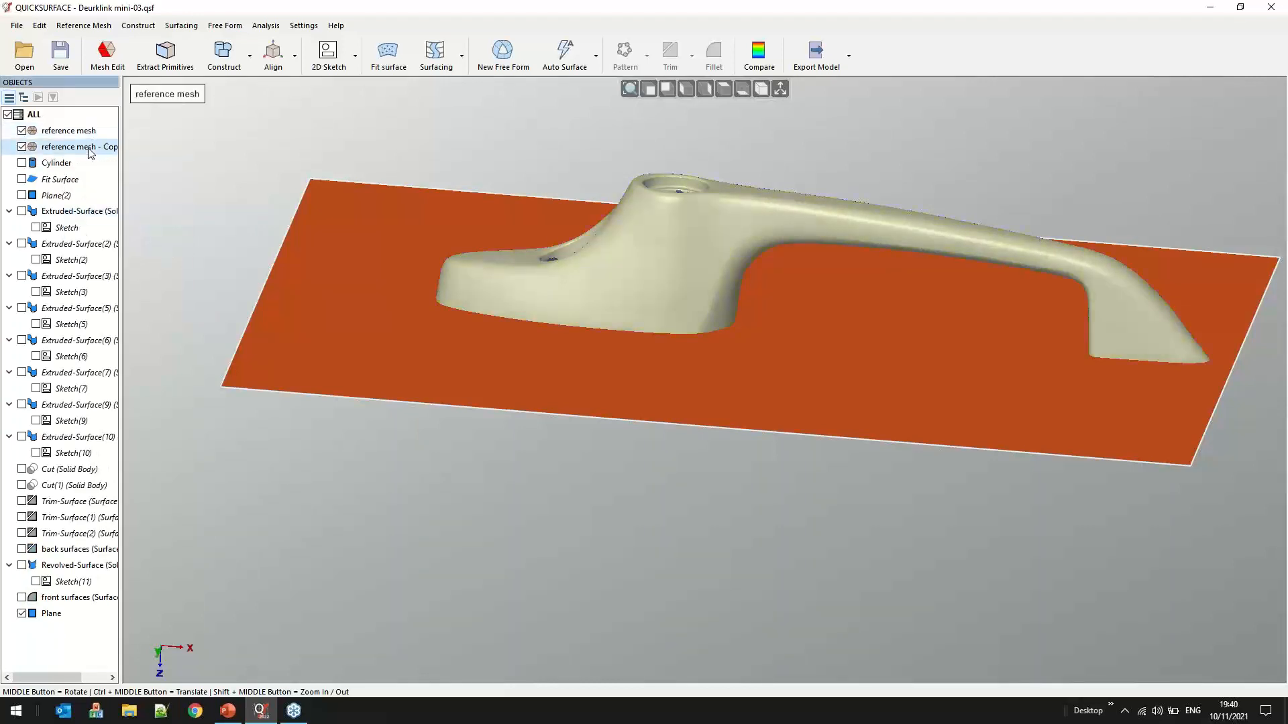
middle_drag(600, 326, 577, 312)
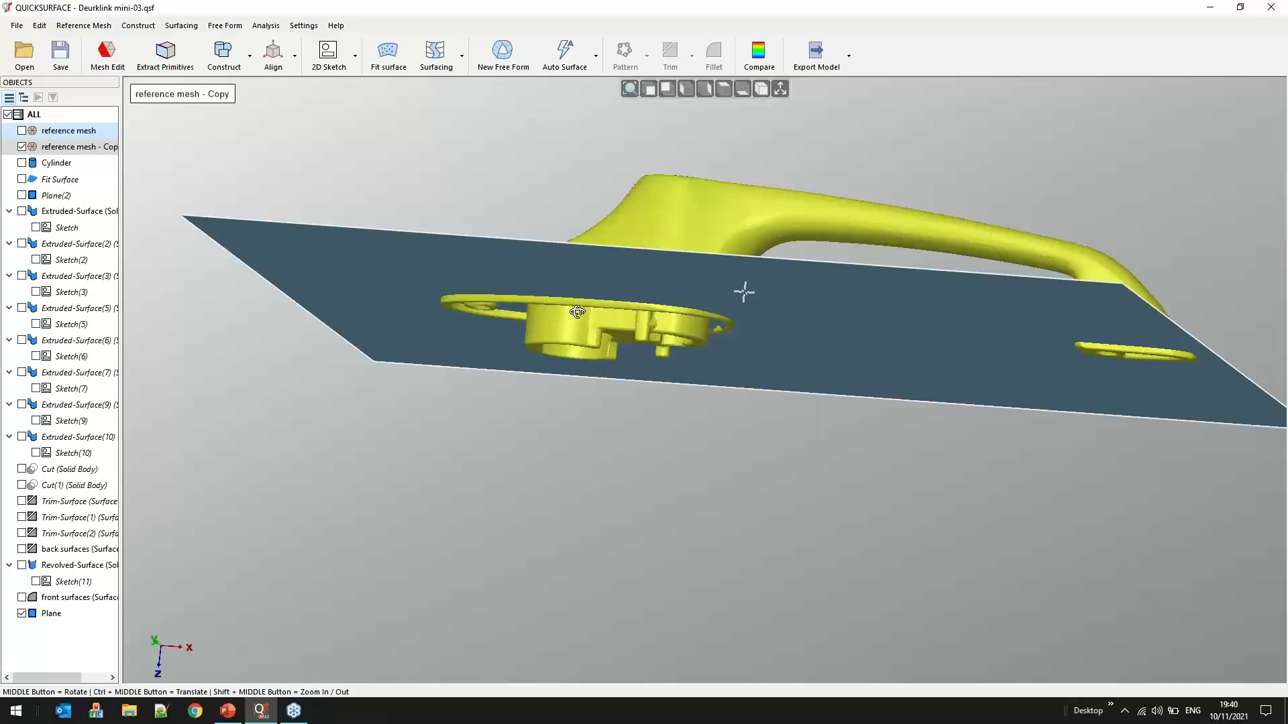
Split the copied mesh at the plane using the option Split with another body or a mesh
middle_drag(577, 312, 589, 311)
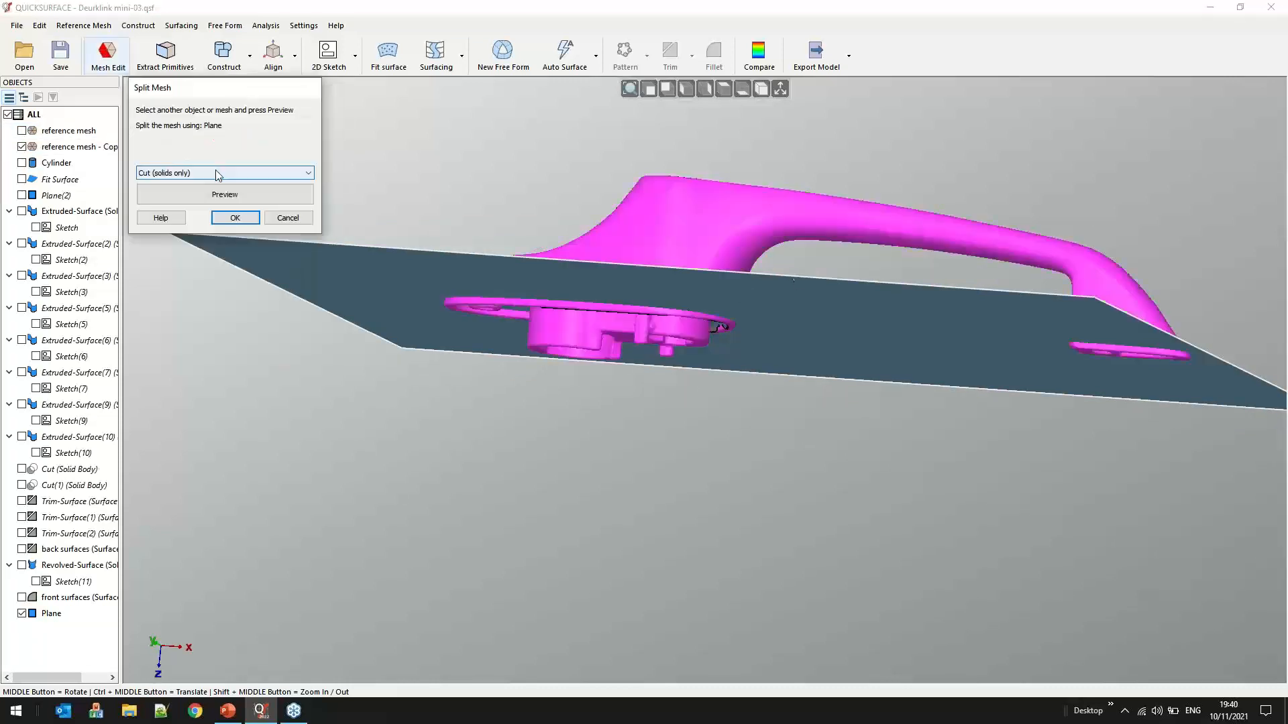
click(216, 174)
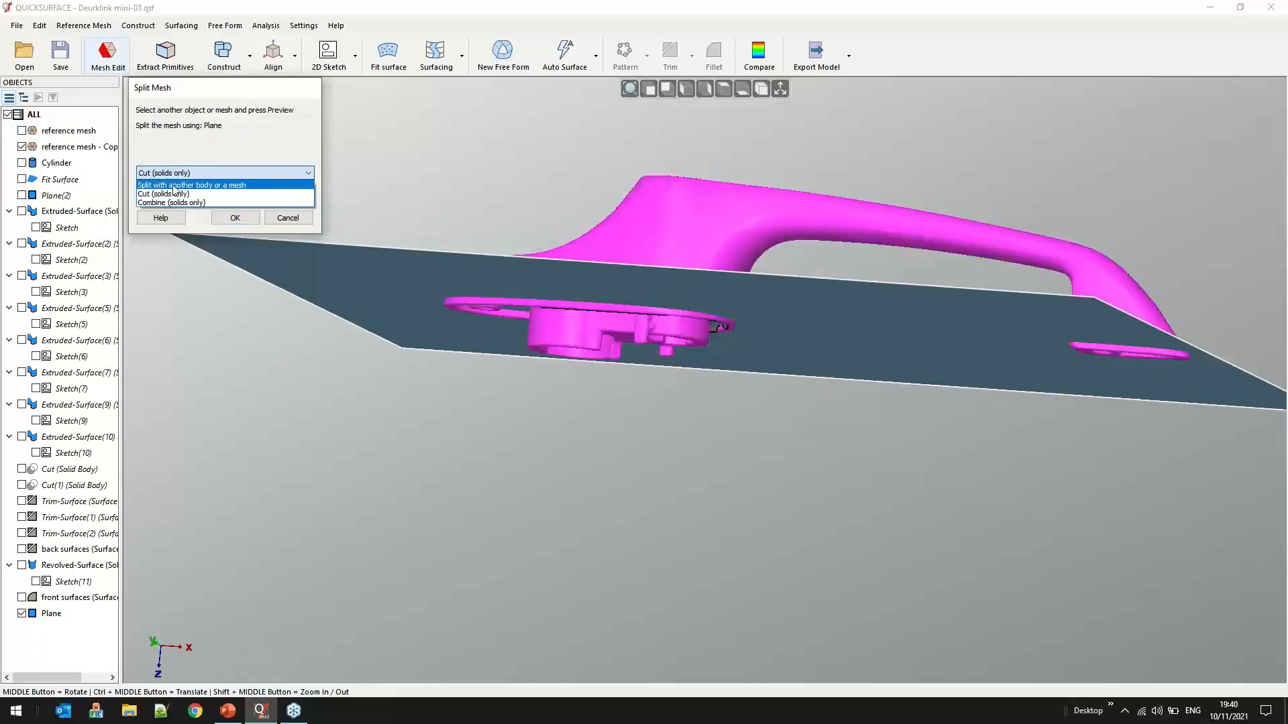
click(163, 185)
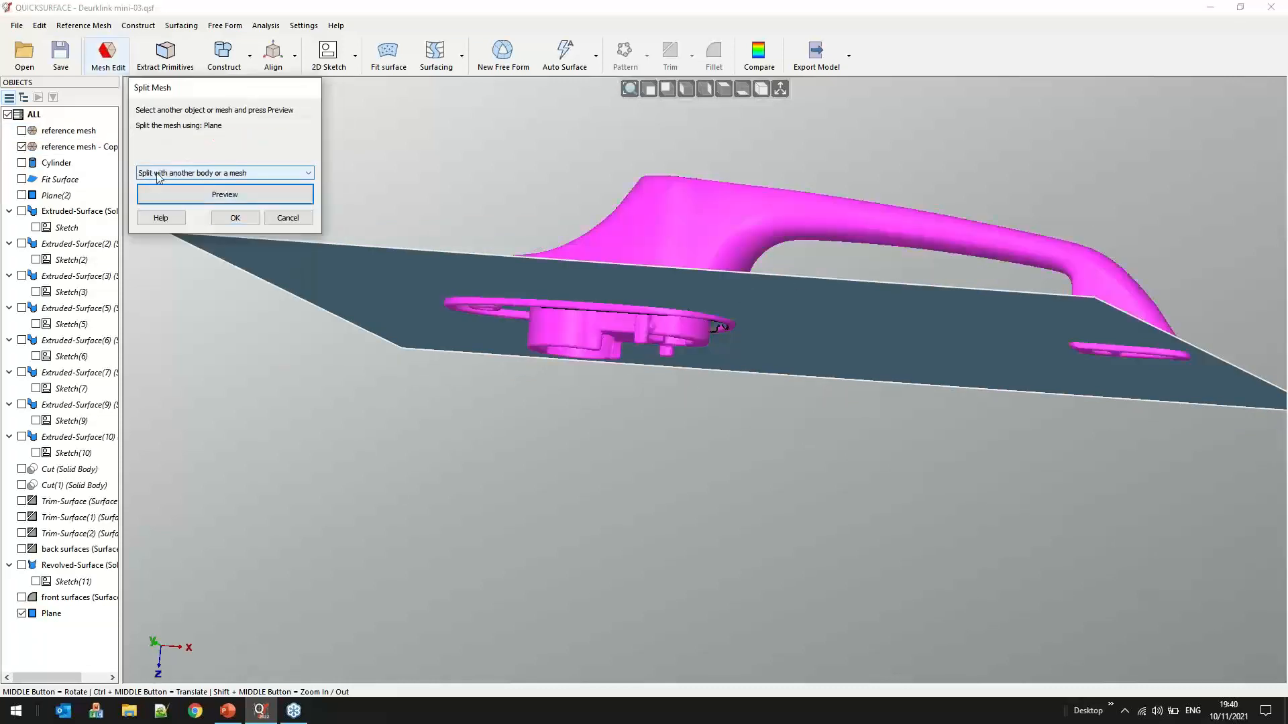
middle_drag(835, 406, 819, 412)
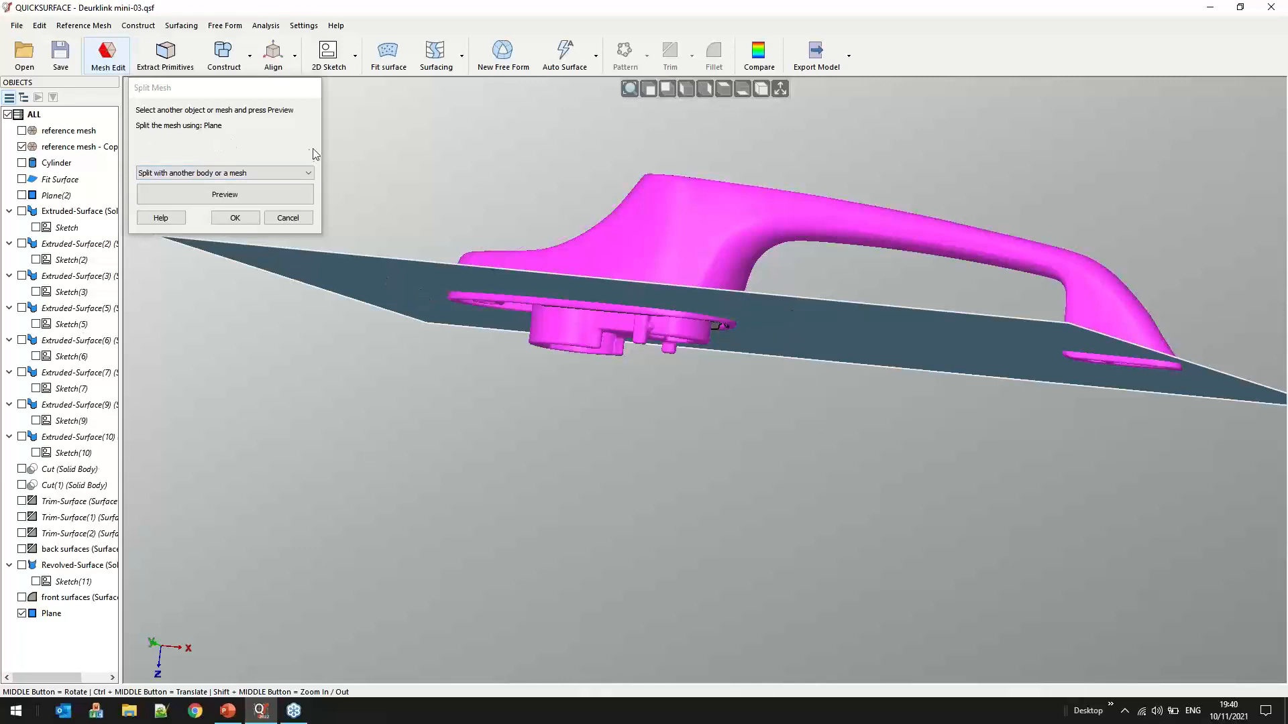
middle_drag(783, 399, 774, 296)
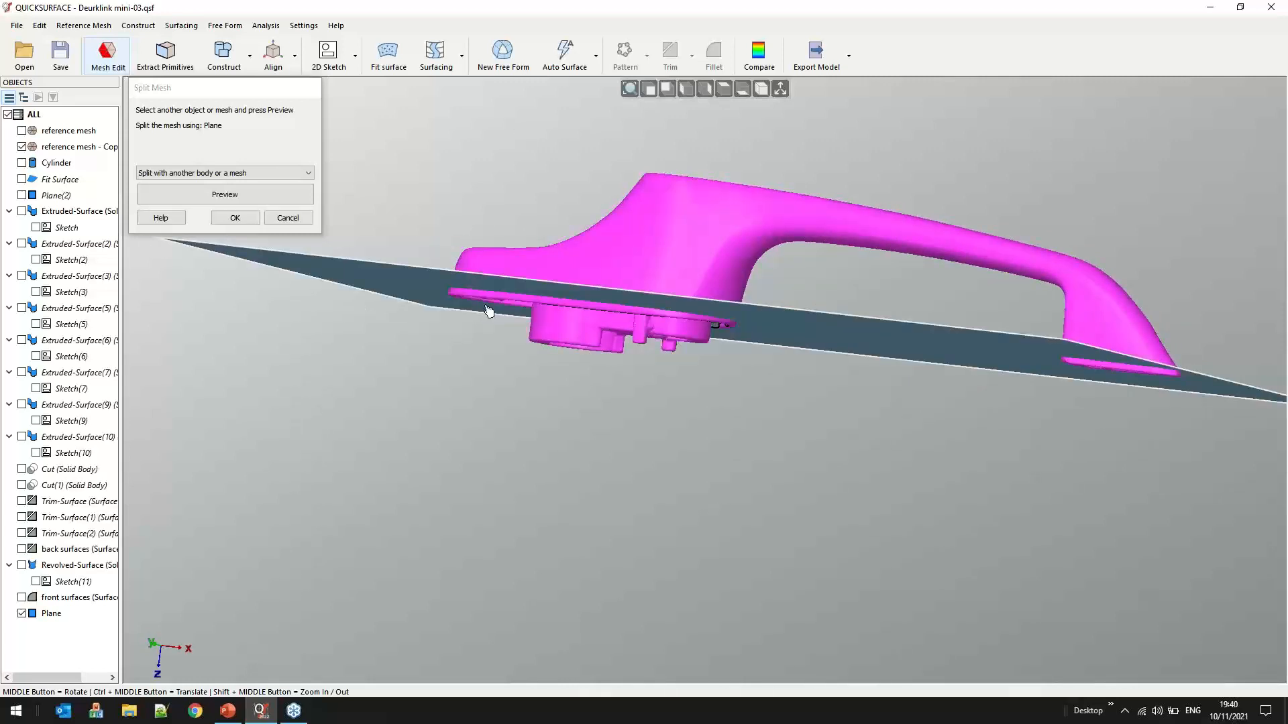
click(230, 200)
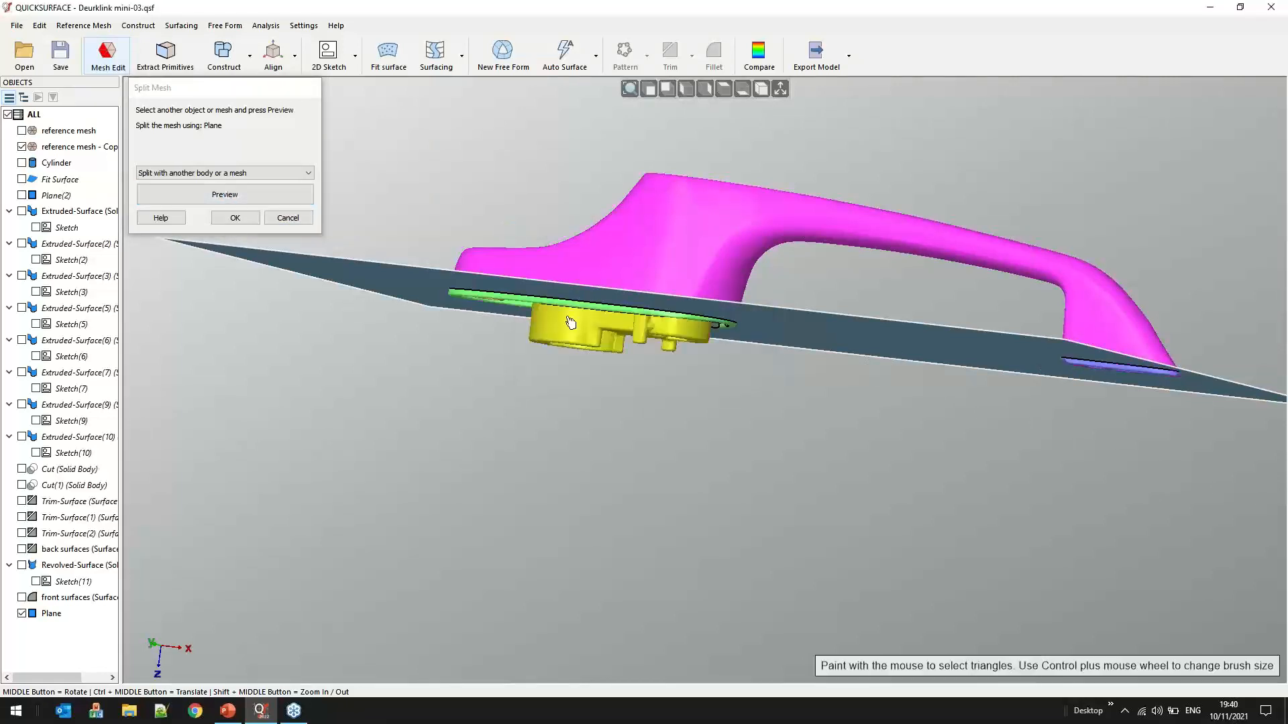
middle_drag(702, 351, 691, 429)
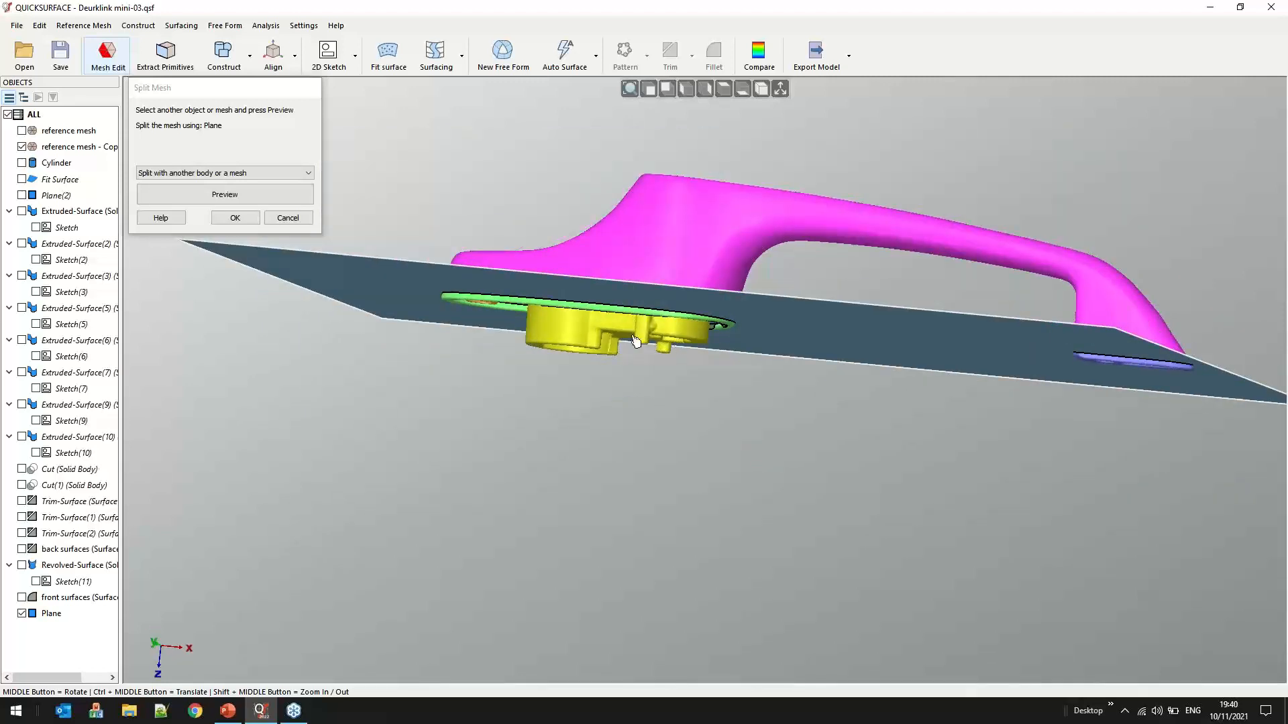
click(240, 218)
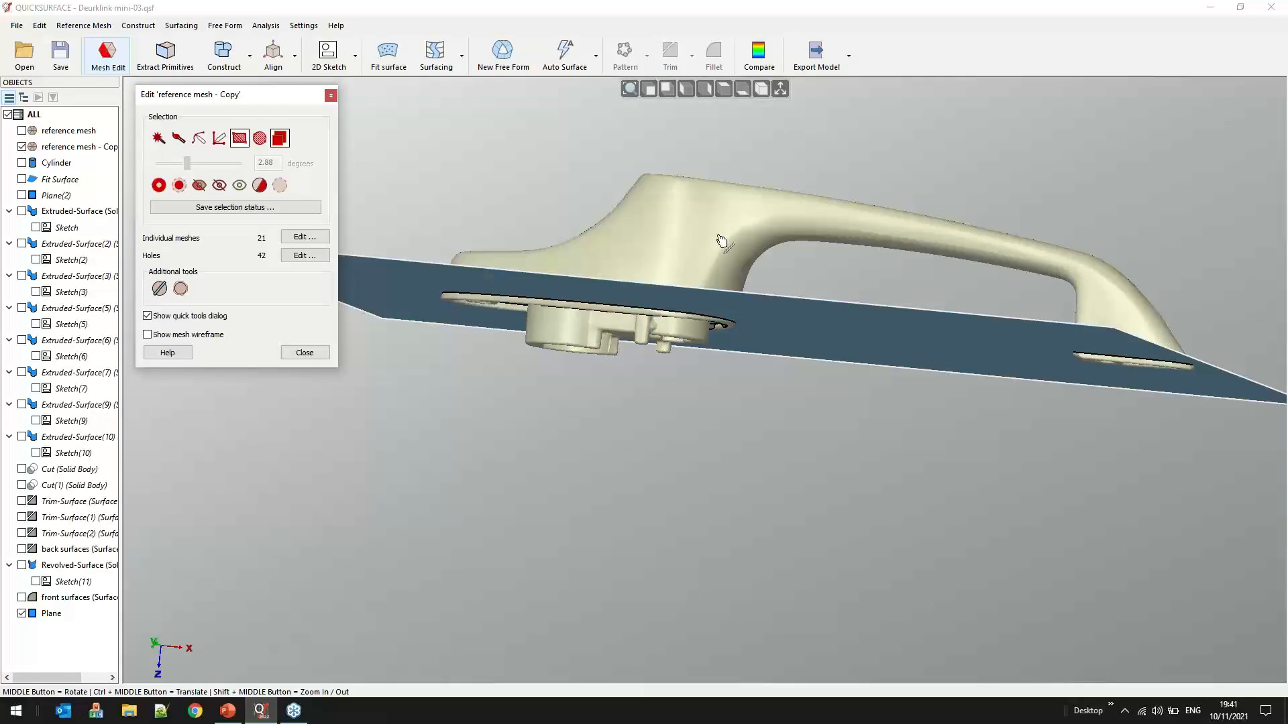
Keep only the handle sub mesh above the plane, removing all other individual meshes
click(305, 236)
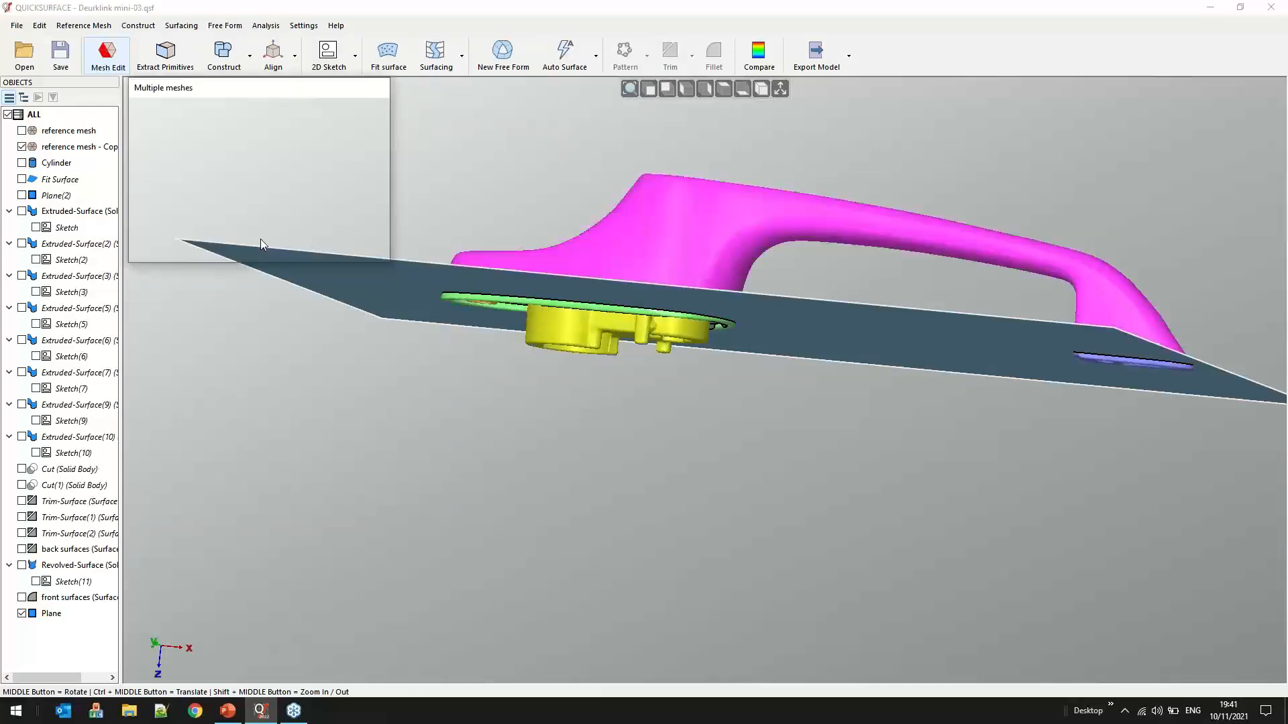
middle_drag(652, 245, 731, 233)
click(734, 250)
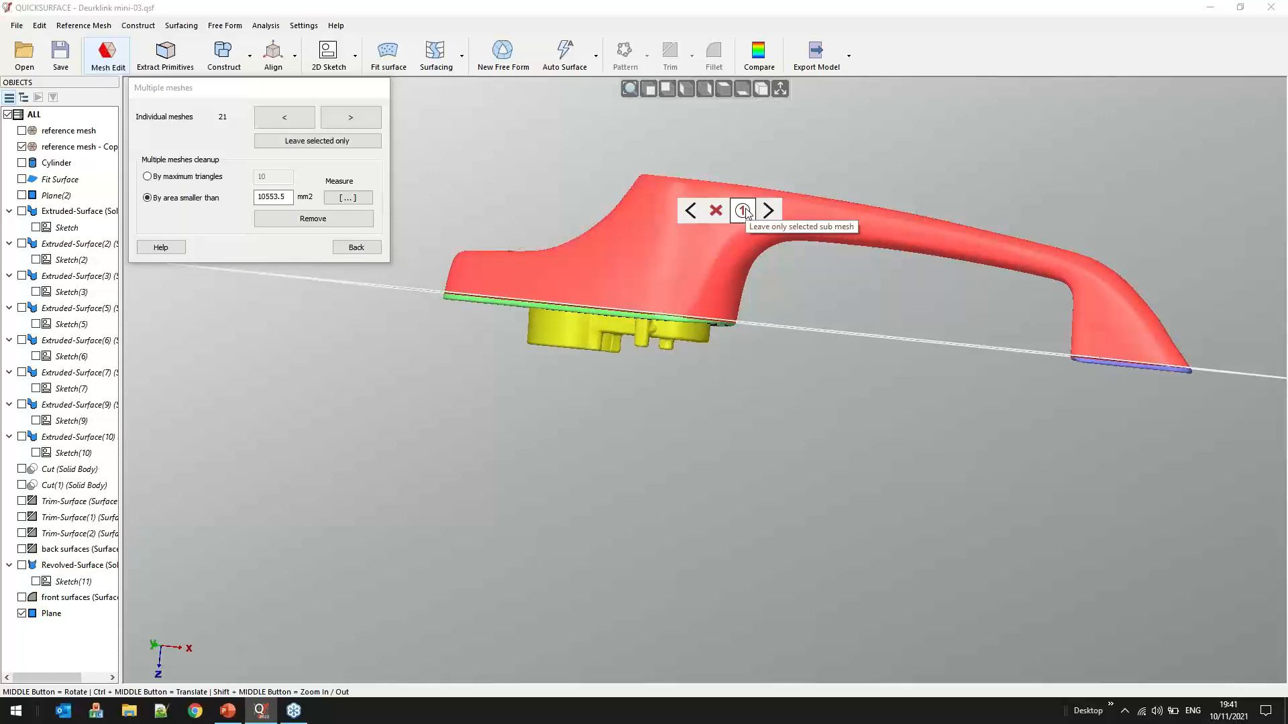
click(743, 211)
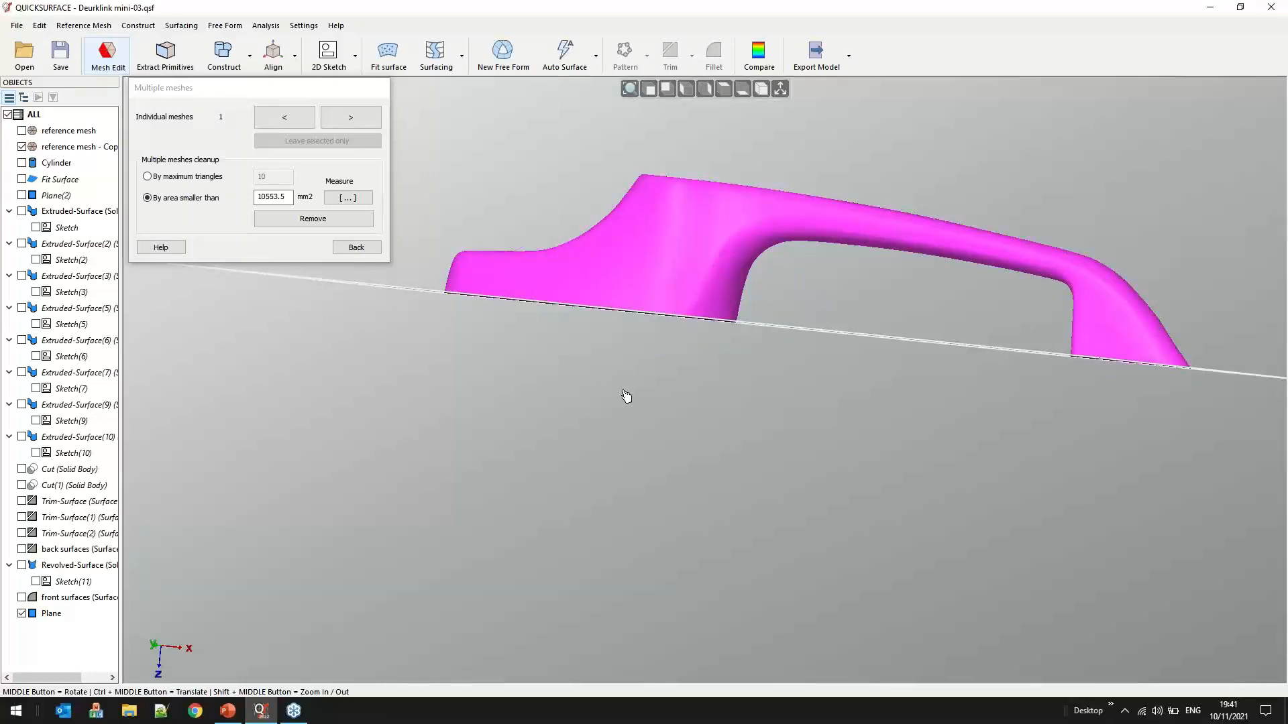
middle_drag(684, 396, 715, 397)
click(356, 248)
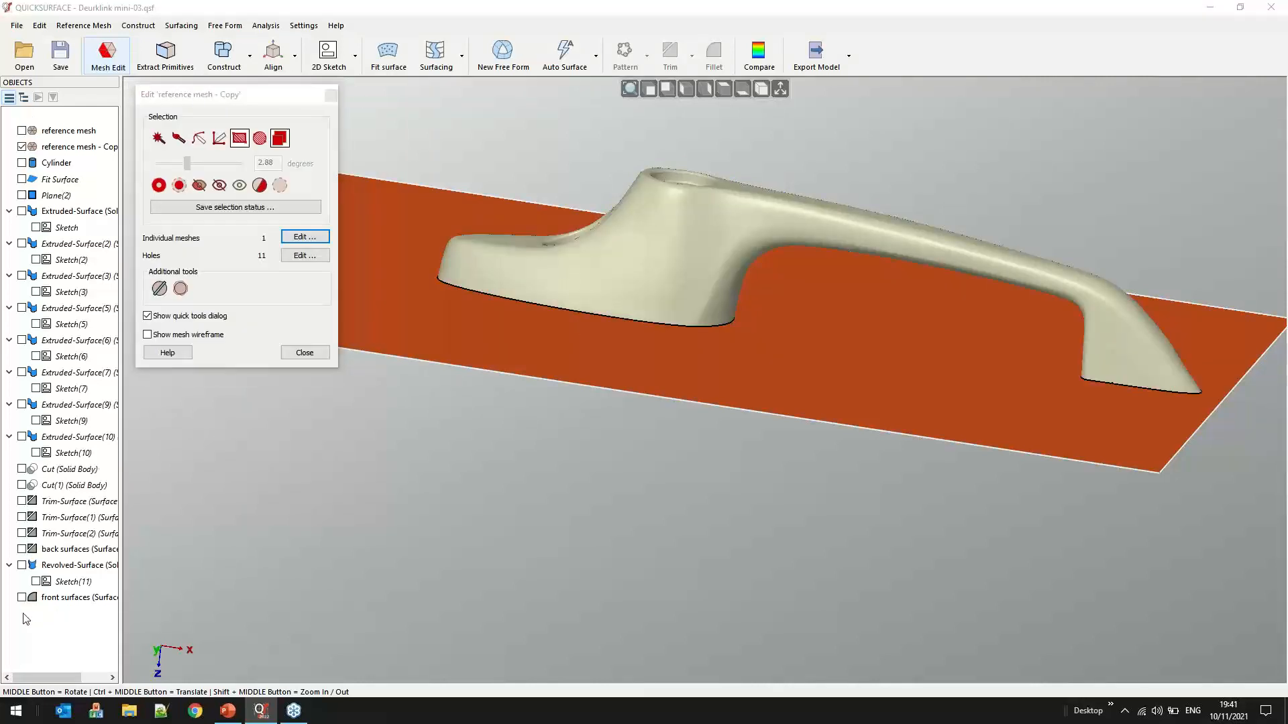
Hide the plane and delete circular bands of triangles around the two round openings on the handle's top side
click(23, 613)
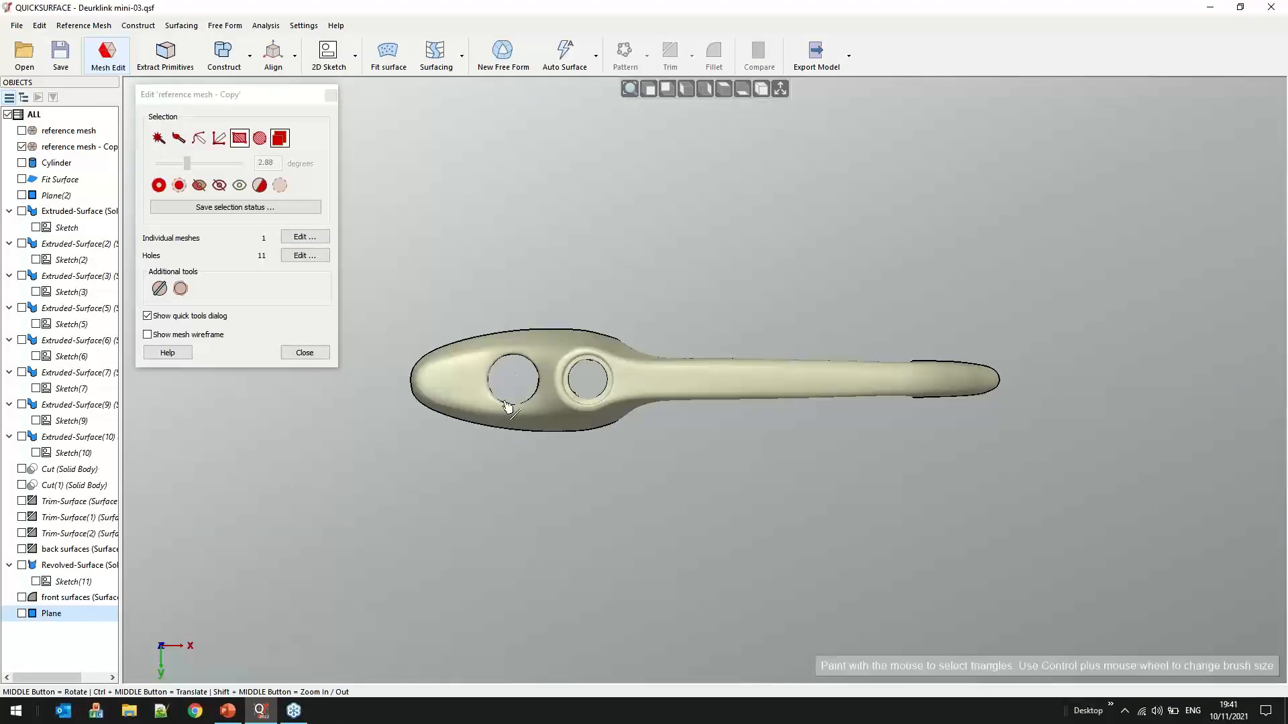
scroll(491, 362, up, 5)
scroll(491, 362, up, 2)
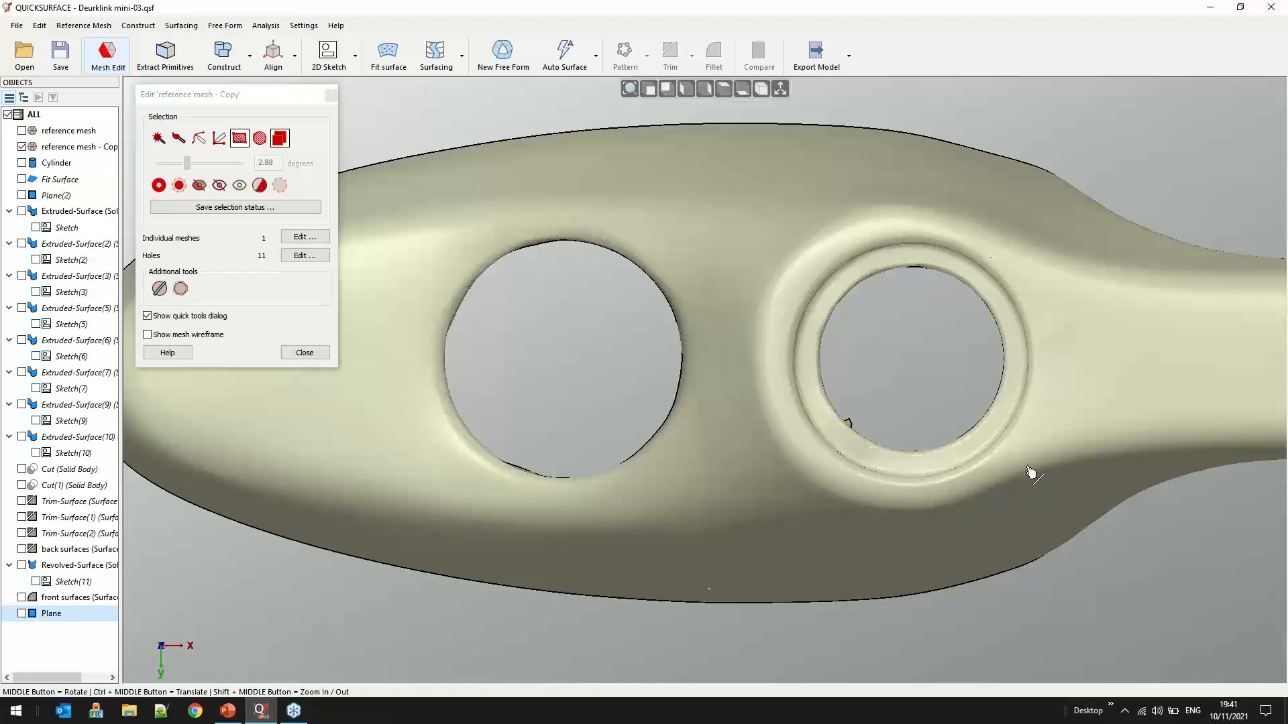
click(259, 138)
drag(893, 240, 840, 454)
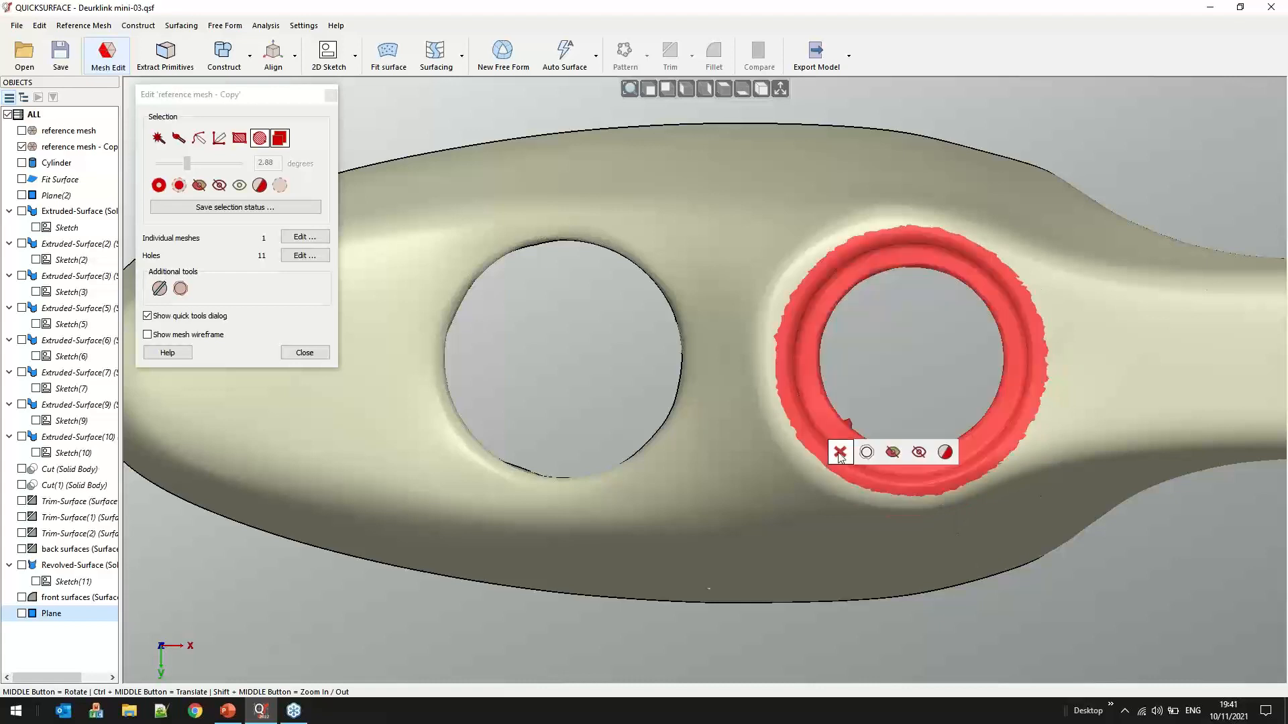
click(840, 454)
drag(561, 226, 584, 494)
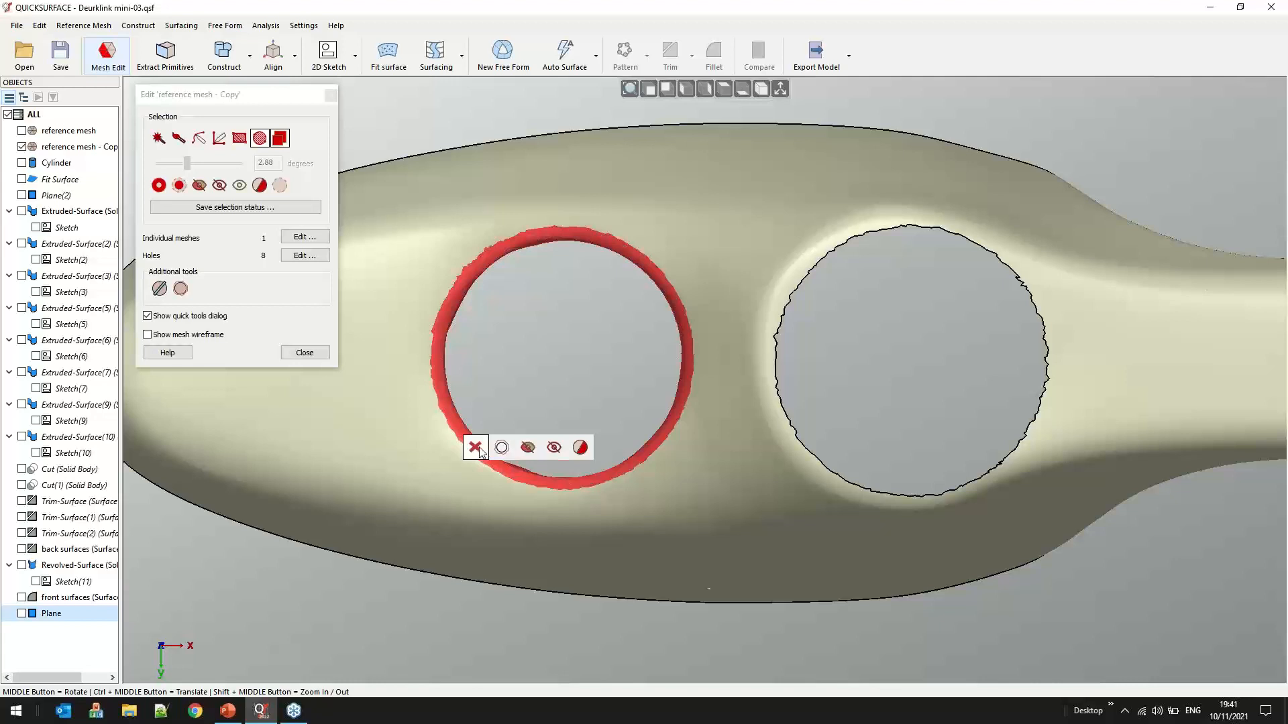
click(475, 447)
Enlarge the hole on the handle's raised round top past its ragged border and fill it
middle_drag(612, 440, 582, 296)
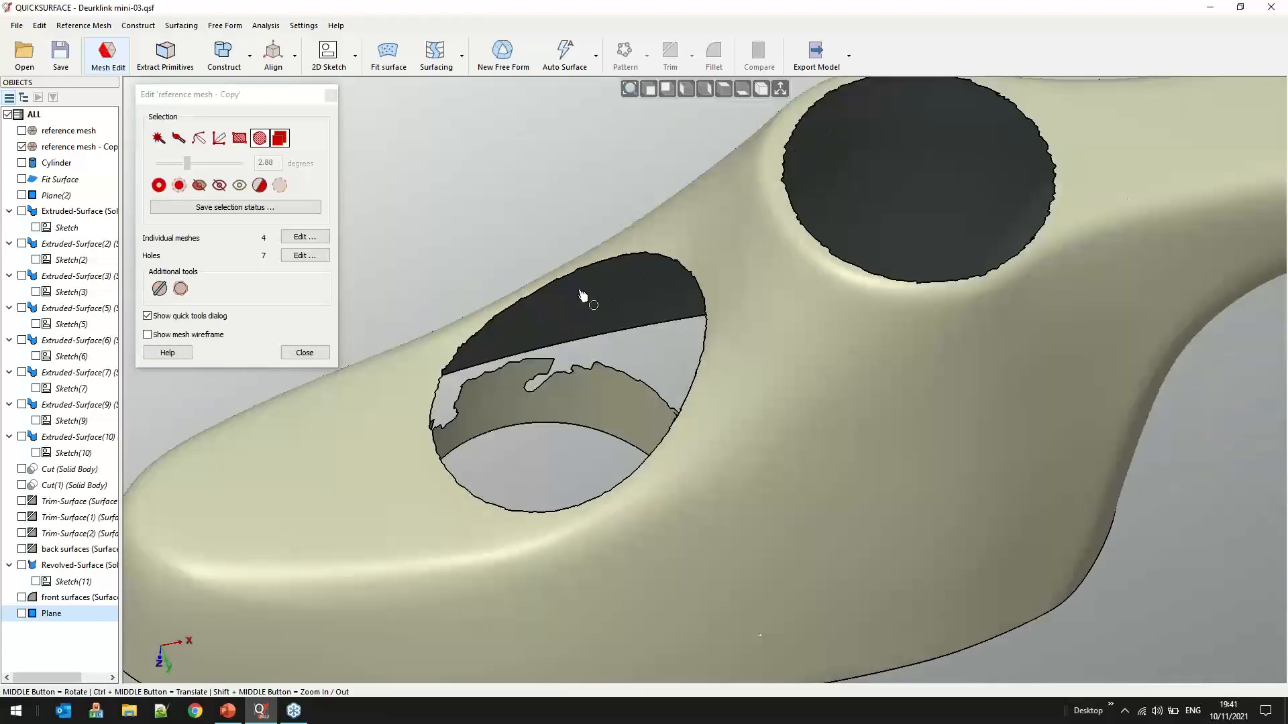
scroll(582, 296, down, 3)
click(304, 255)
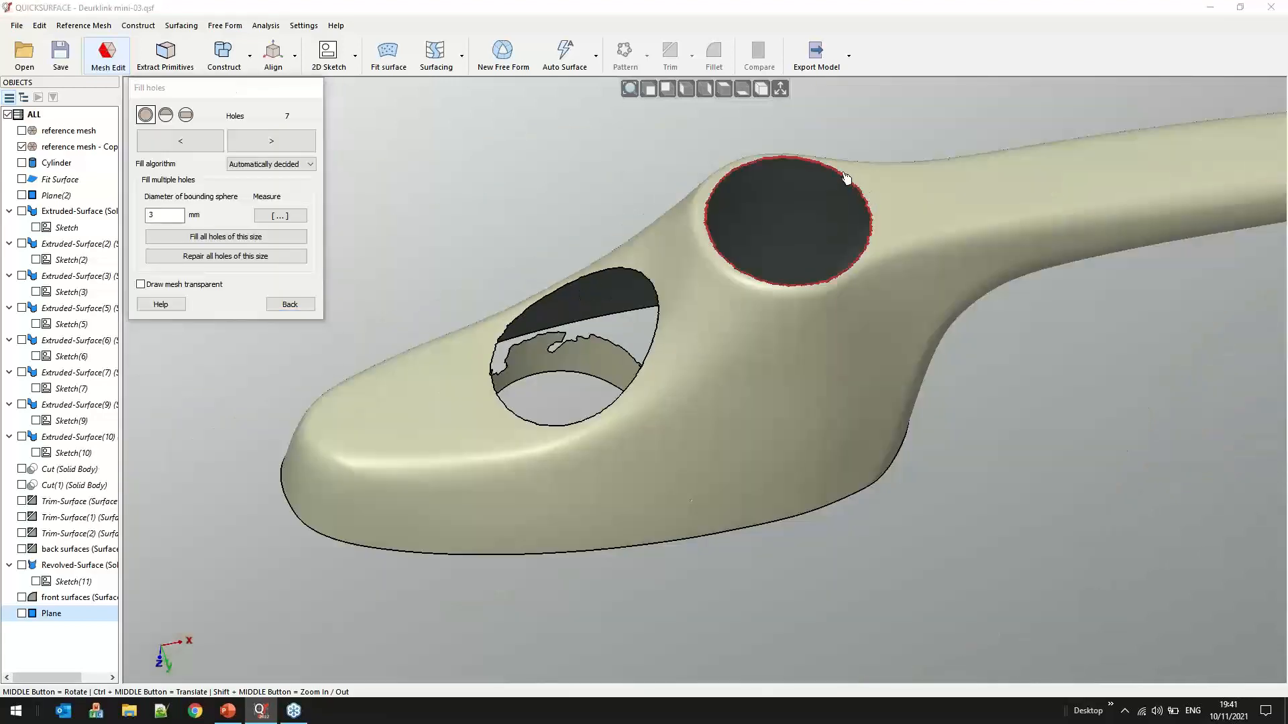
click(786, 136)
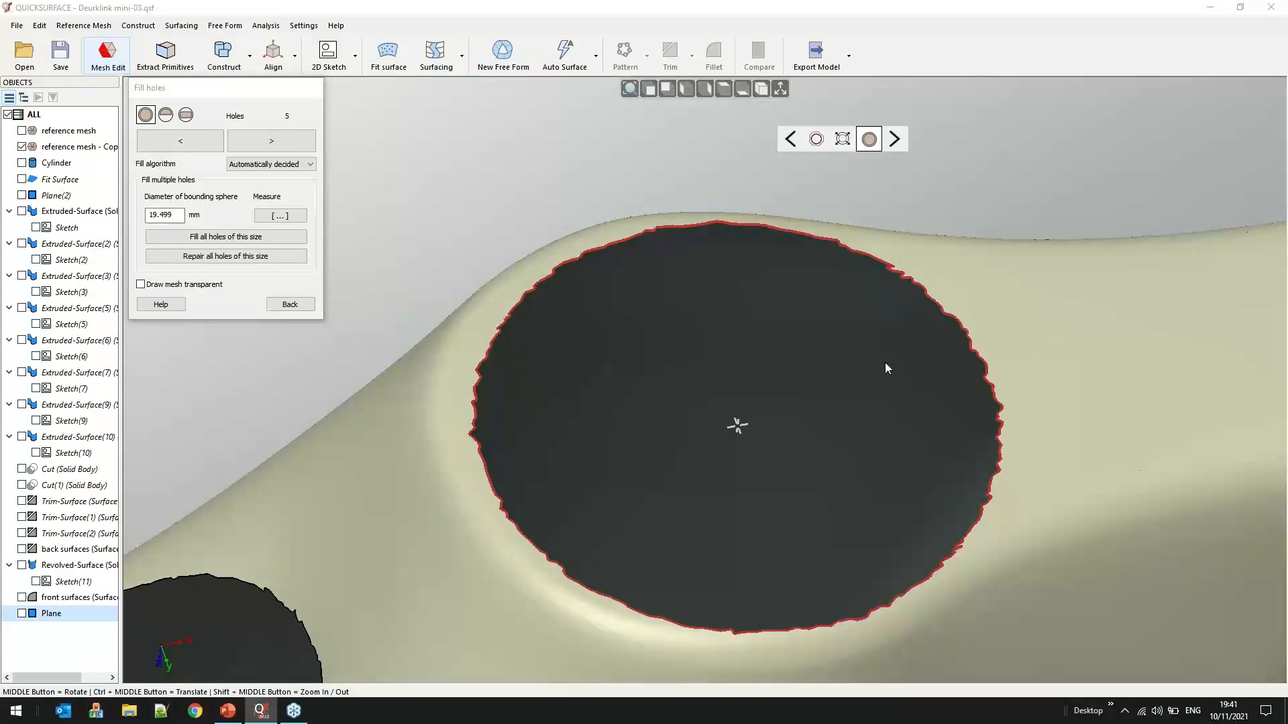
middle_drag(914, 360, 913, 316)
scroll(739, 288, down, 6)
middle_drag(874, 526, 829, 526)
Select the oval opening on the sloping base, trim back its border slightly and fill it
click(720, 435)
click(642, 483)
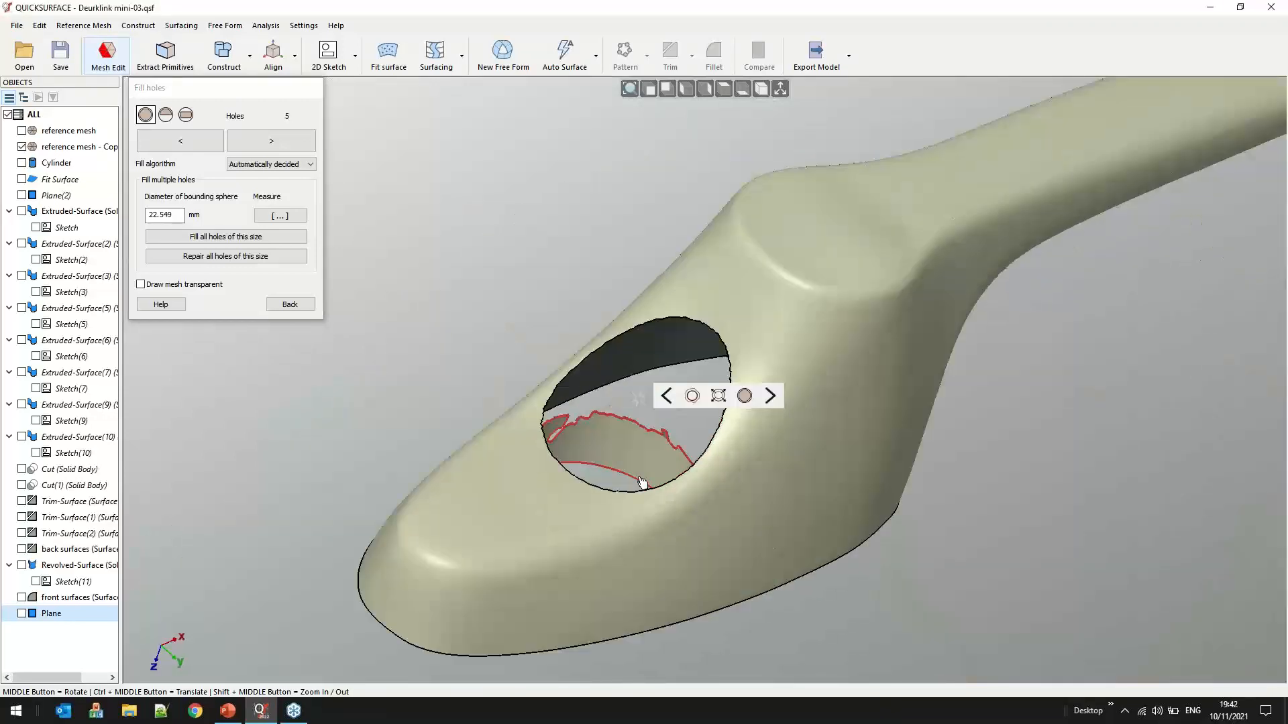
scroll(642, 482, up, 2)
click(746, 290)
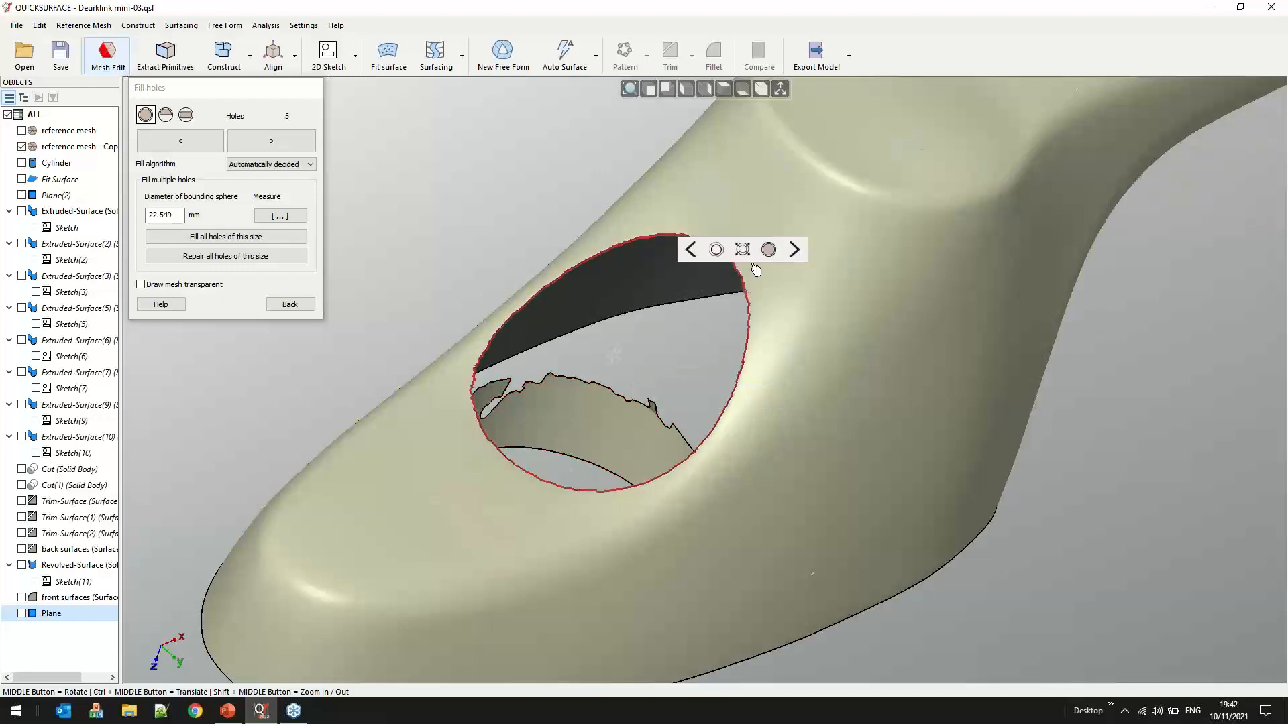
click(743, 249)
click(491, 340)
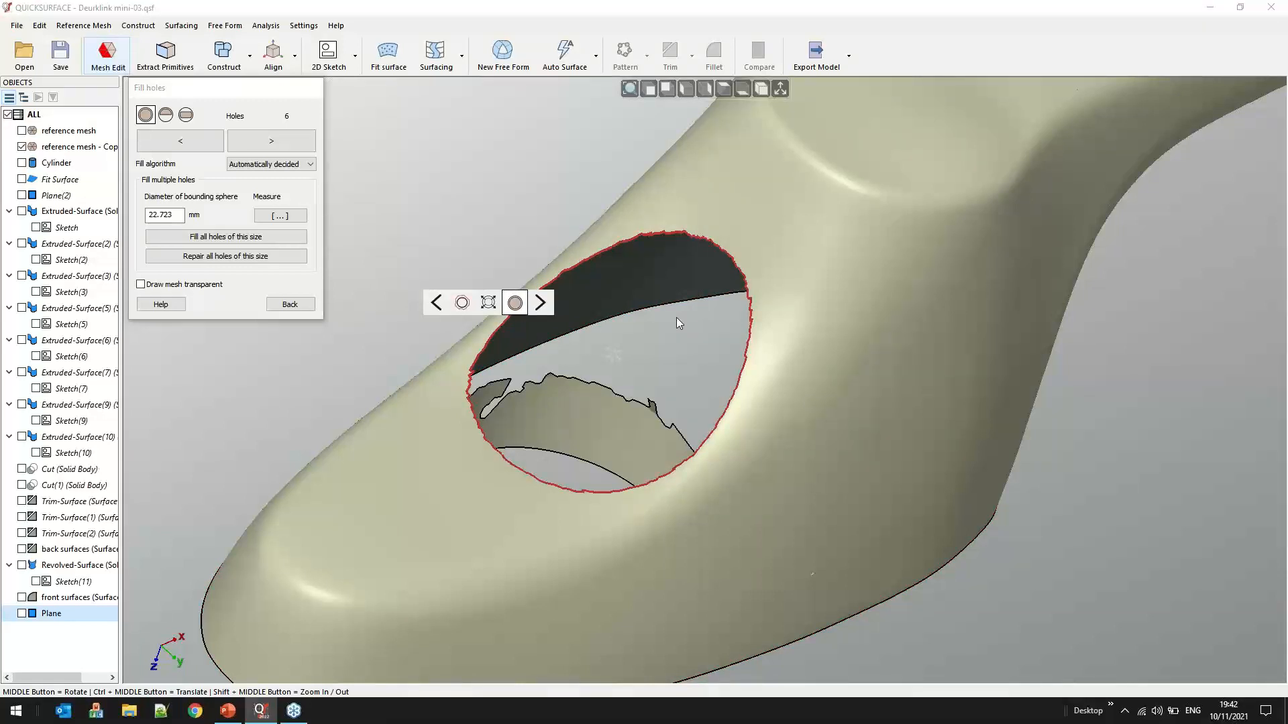
Stop filling holes and remove the small leftover individual meshes, keeping only the main handle mesh
middle_drag(685, 466, 699, 508)
scroll(575, 241, up, 6)
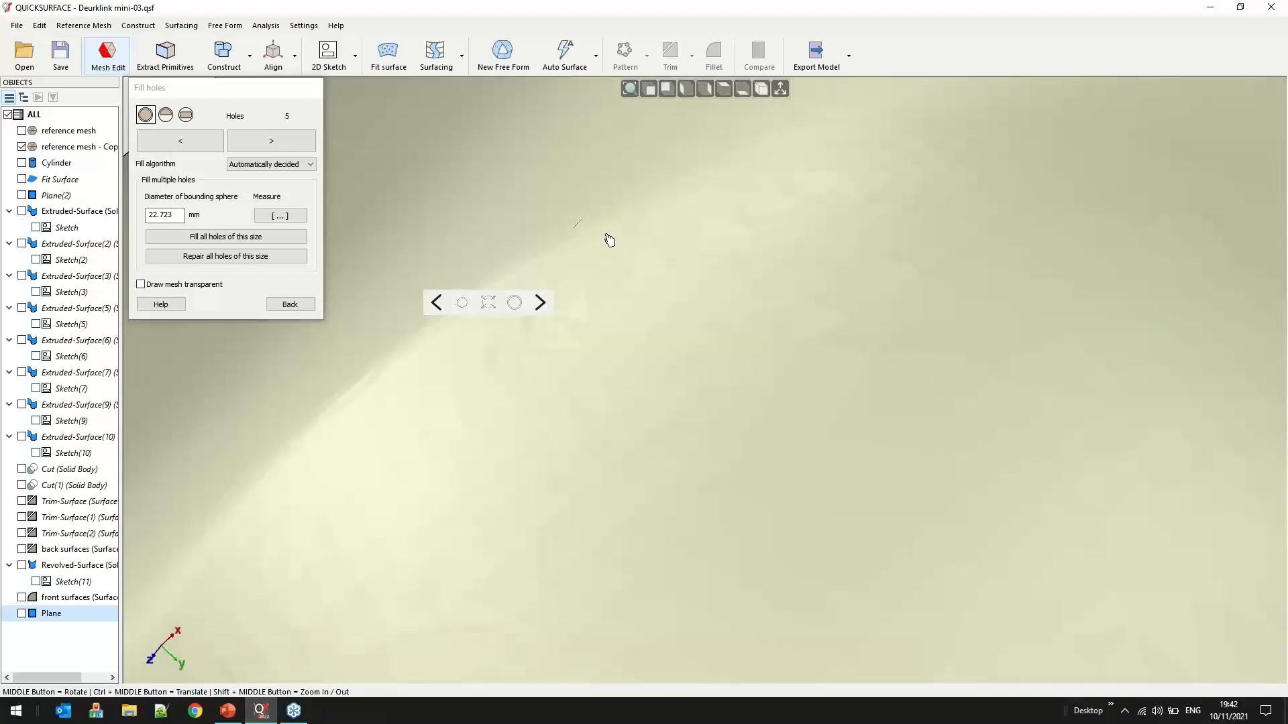
scroll(611, 243, down, 3)
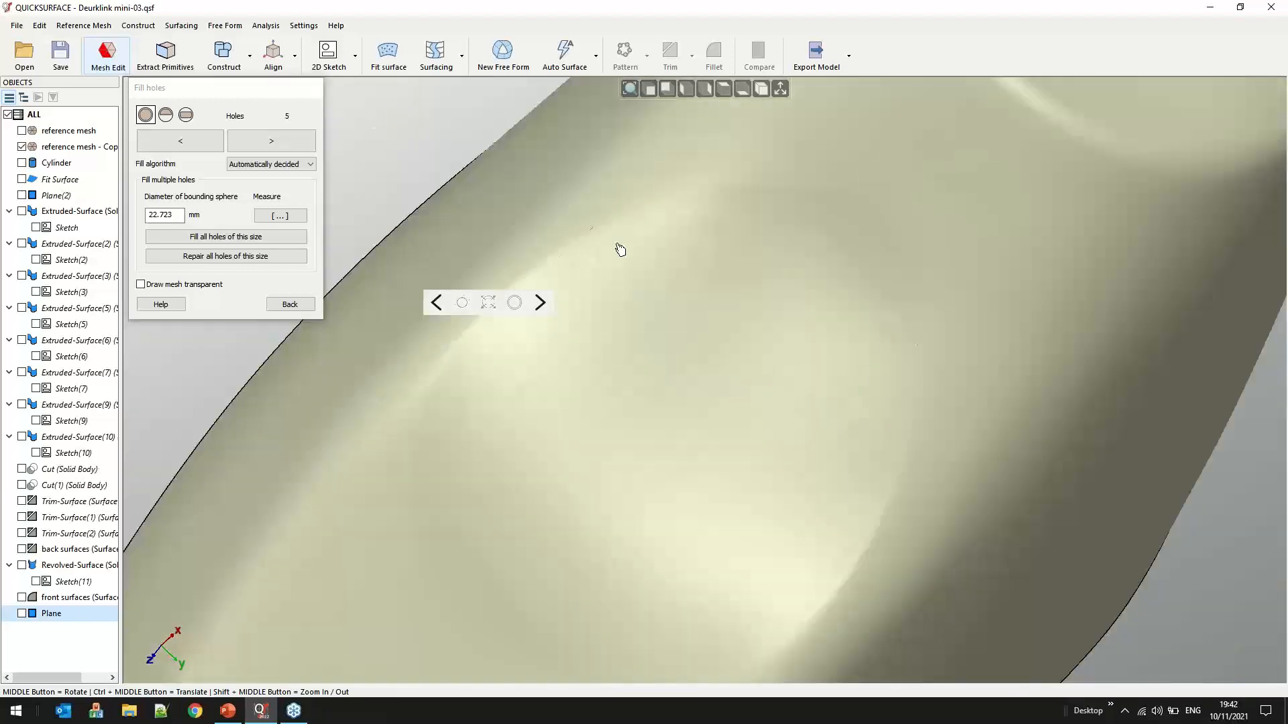
scroll(624, 254, down, 5)
click(271, 140)
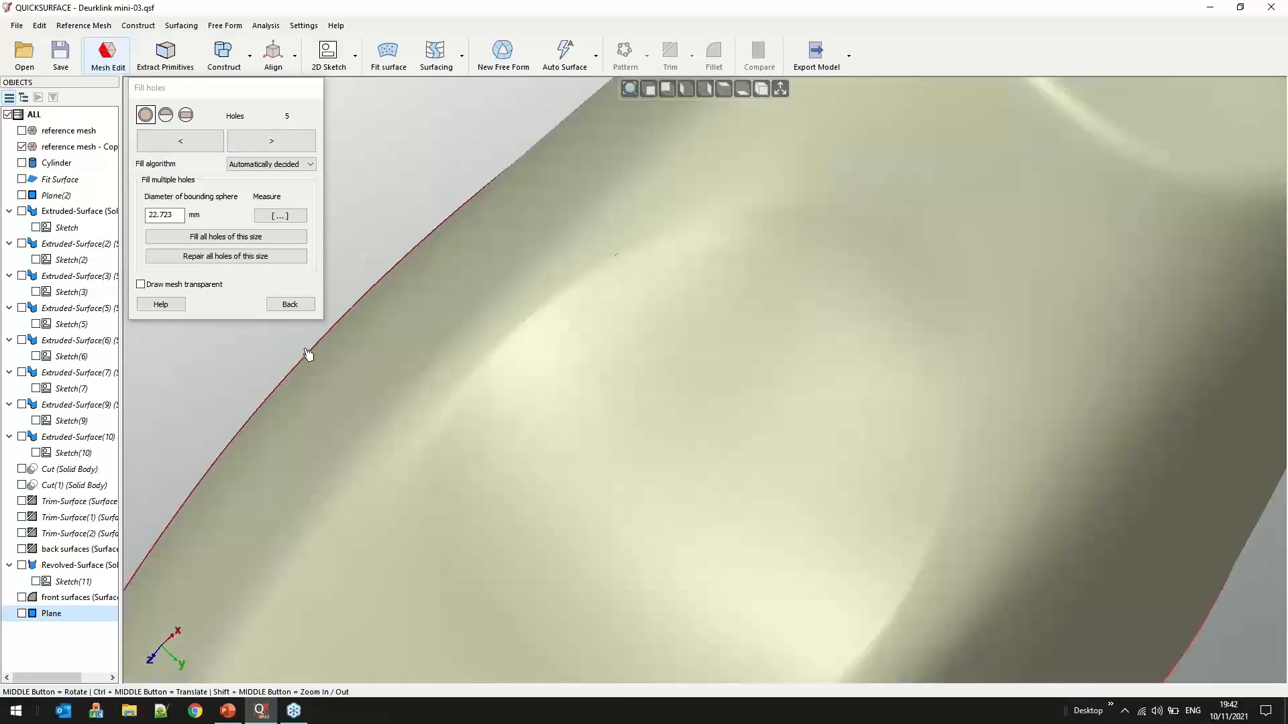
click(290, 304)
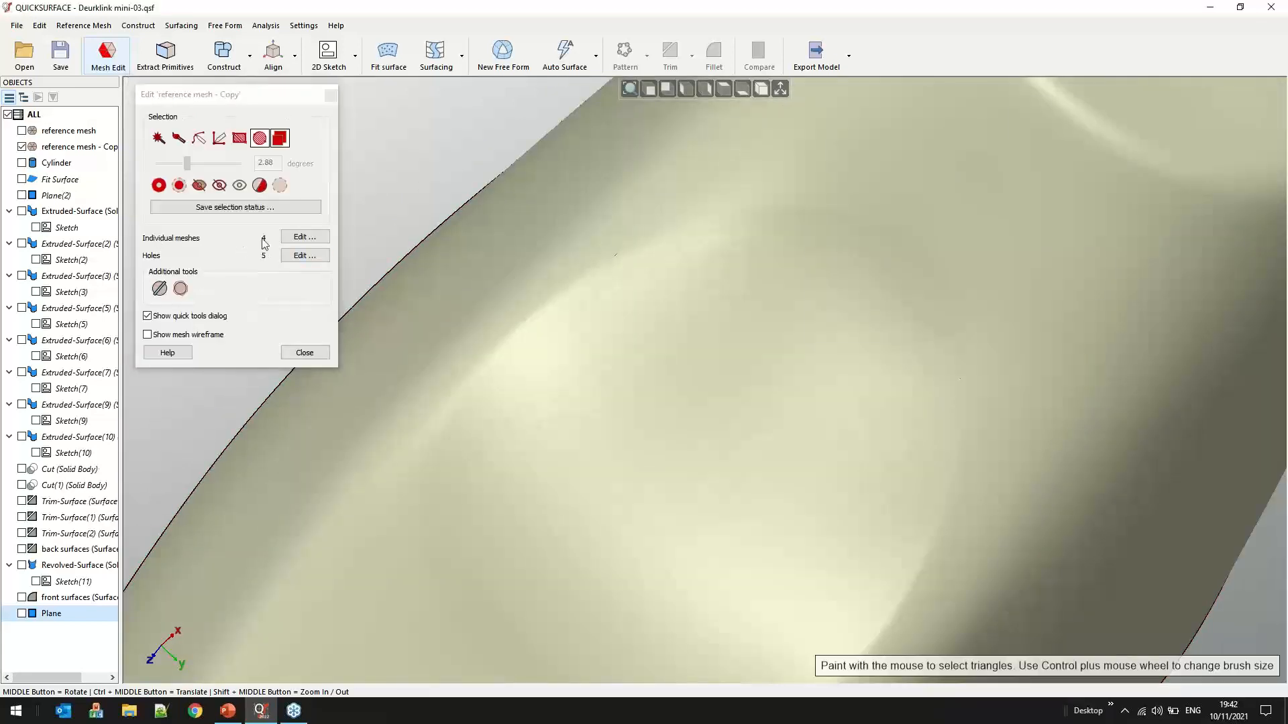
click(305, 238)
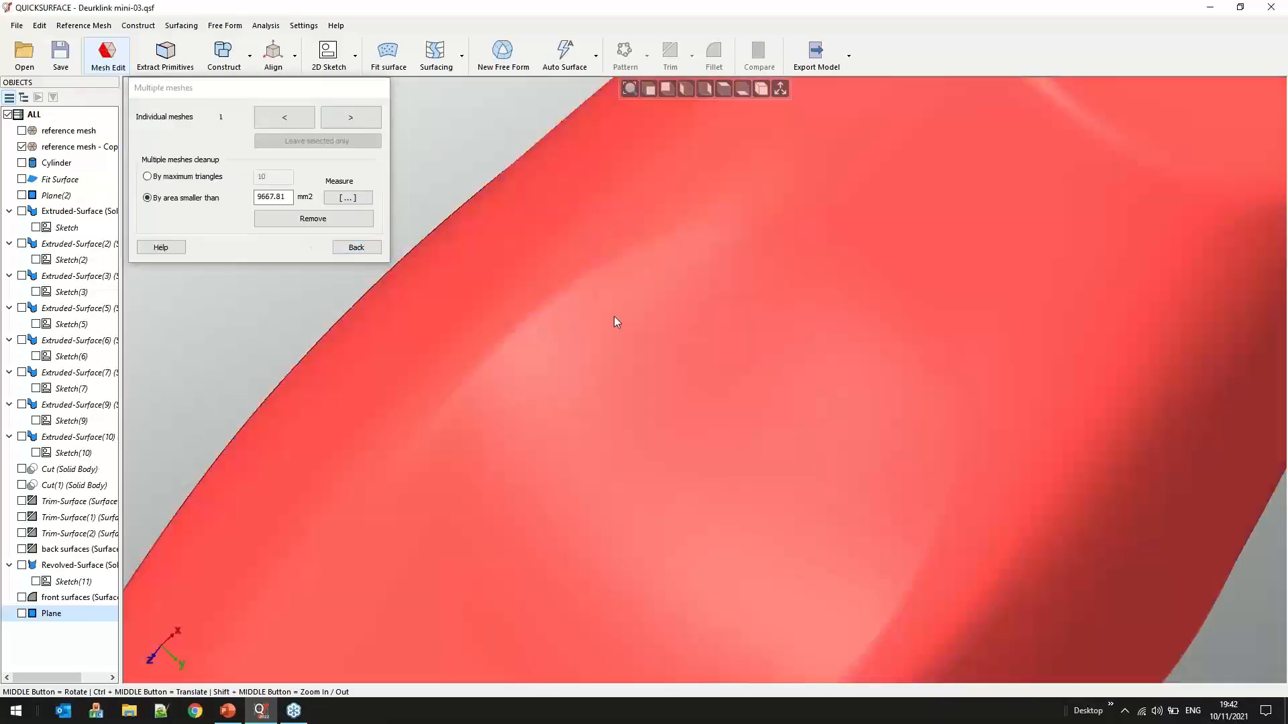
scroll(616, 321, down, 5)
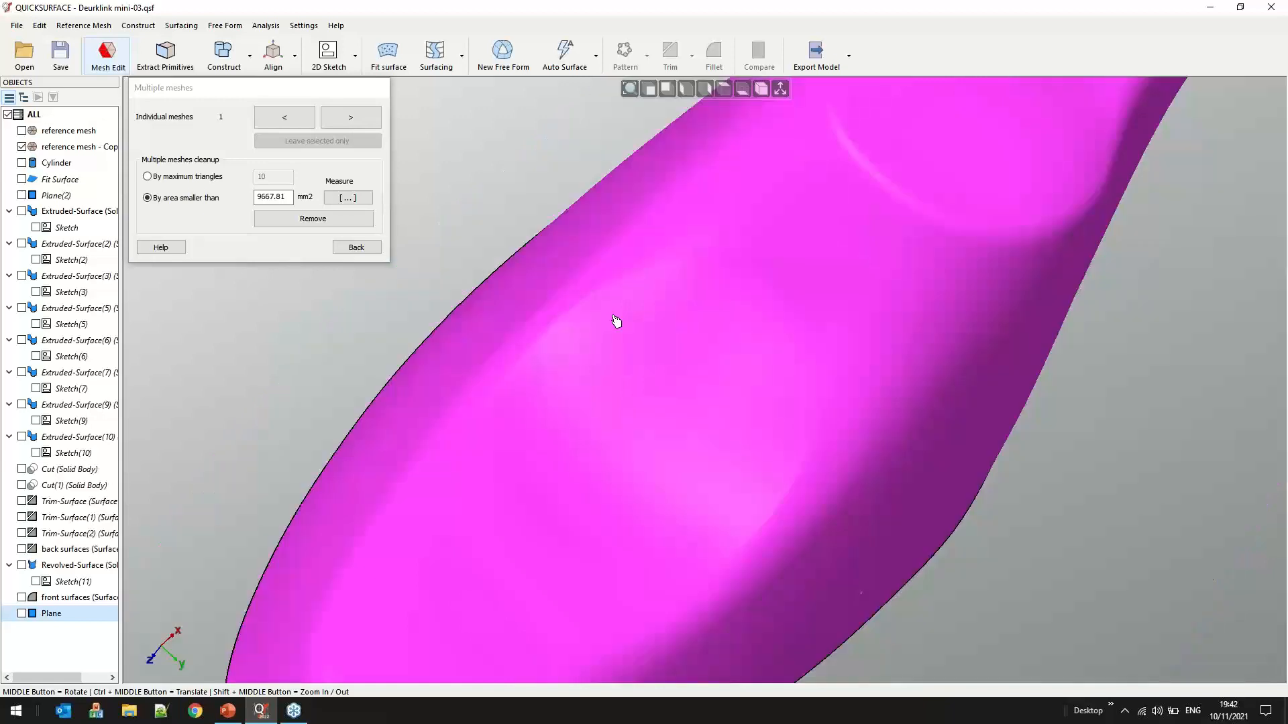
click(357, 247)
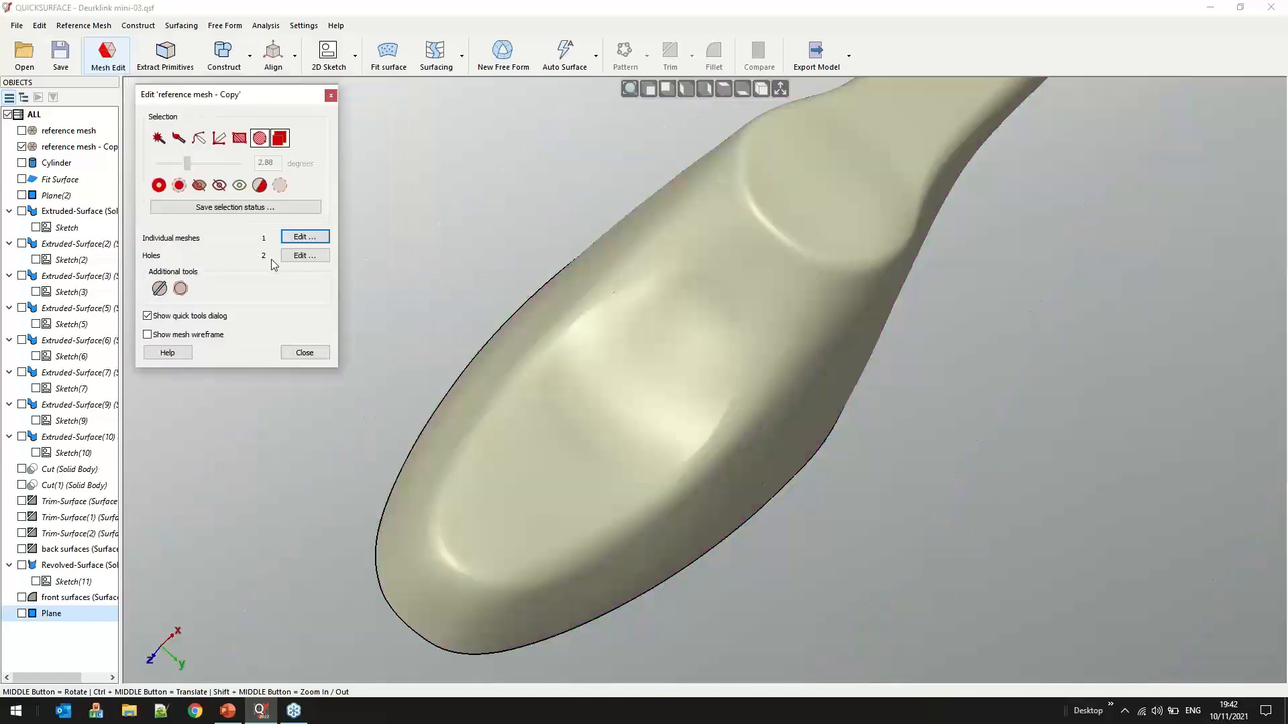
Close the first narrow slit in the cut lower edge of the handle's small foot with the hole filling tool
middle_drag(715, 454, 454, 437)
scroll(960, 403, up, 5)
middle_drag(839, 406, 848, 405)
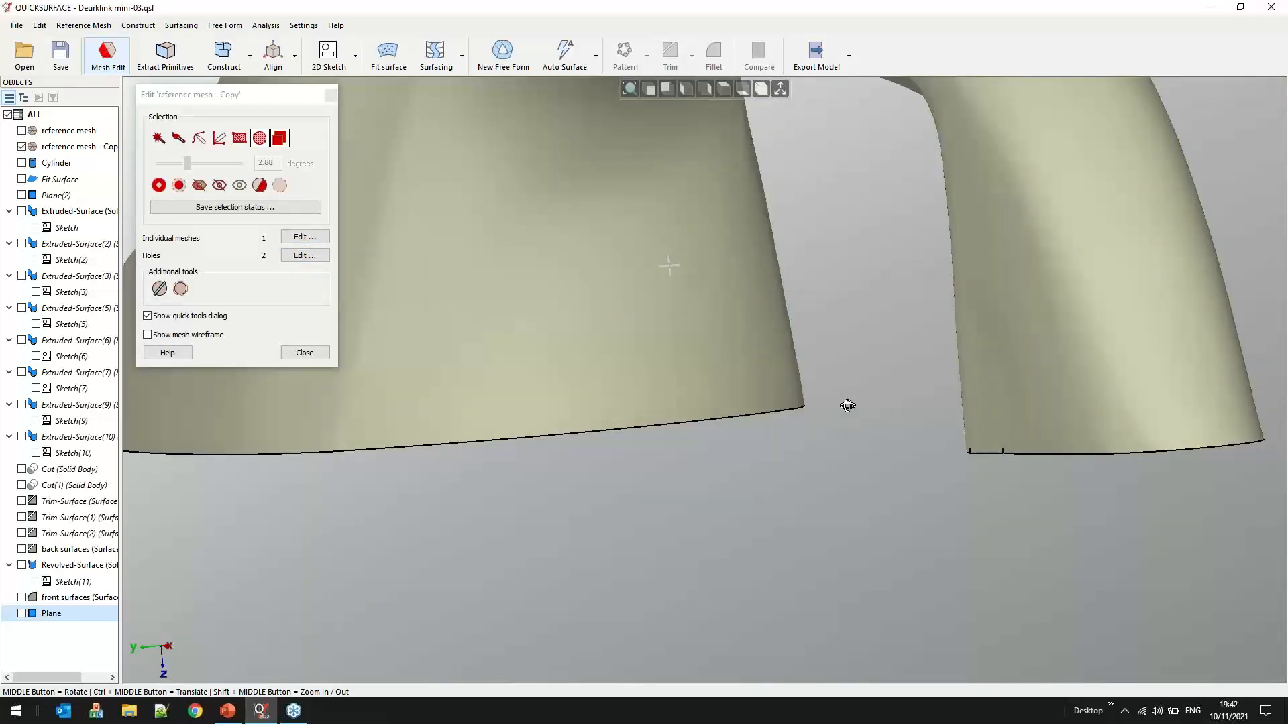
scroll(848, 406, down, 5)
scroll(770, 405, up, 7)
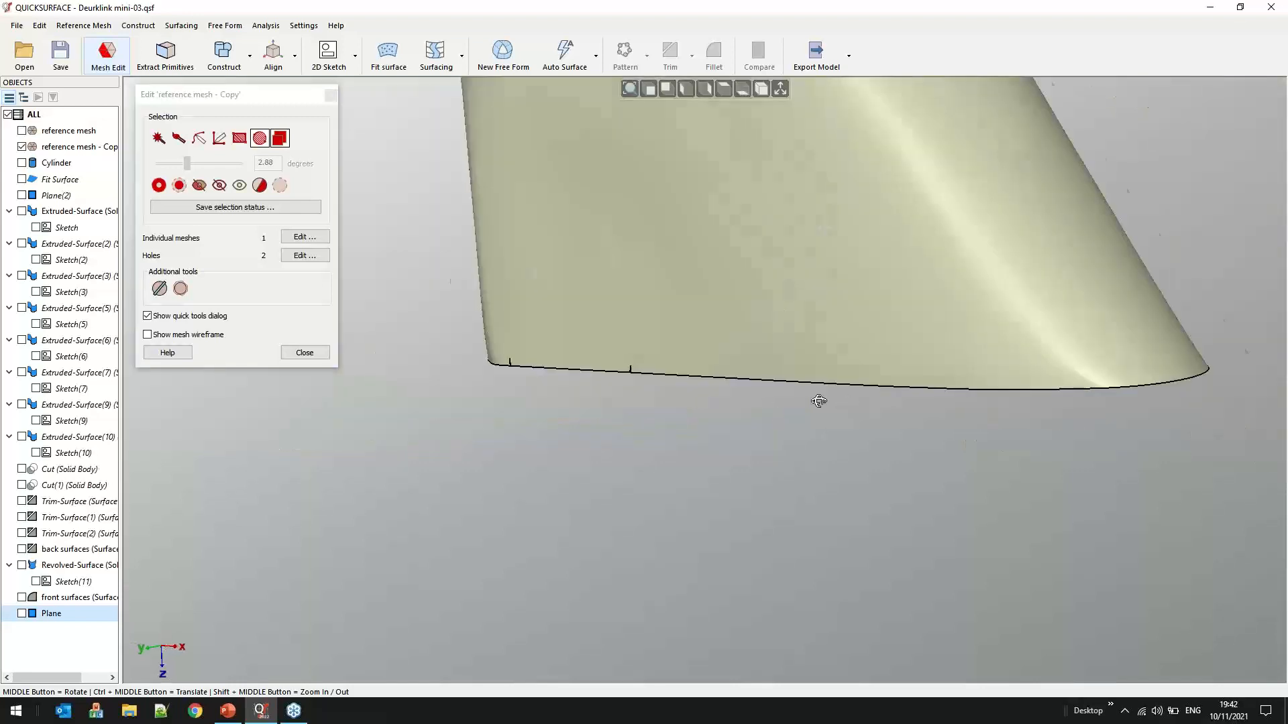
middle_drag(725, 408, 798, 416)
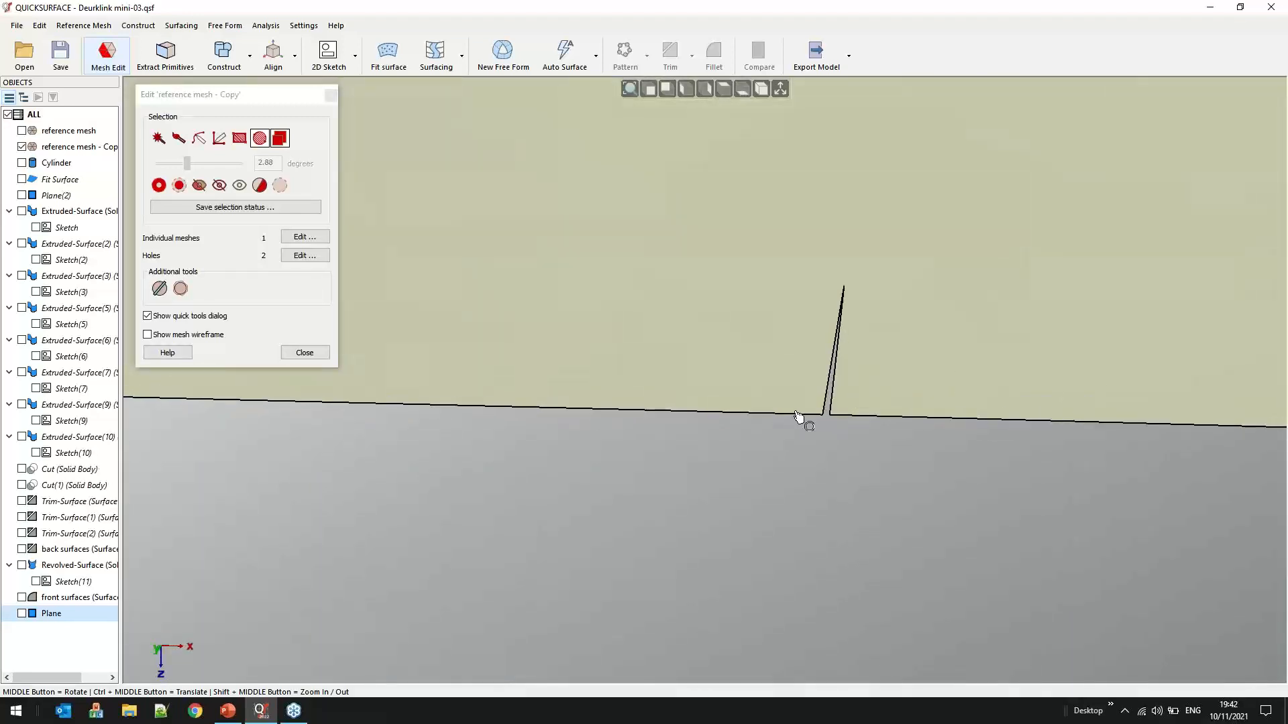
click(302, 258)
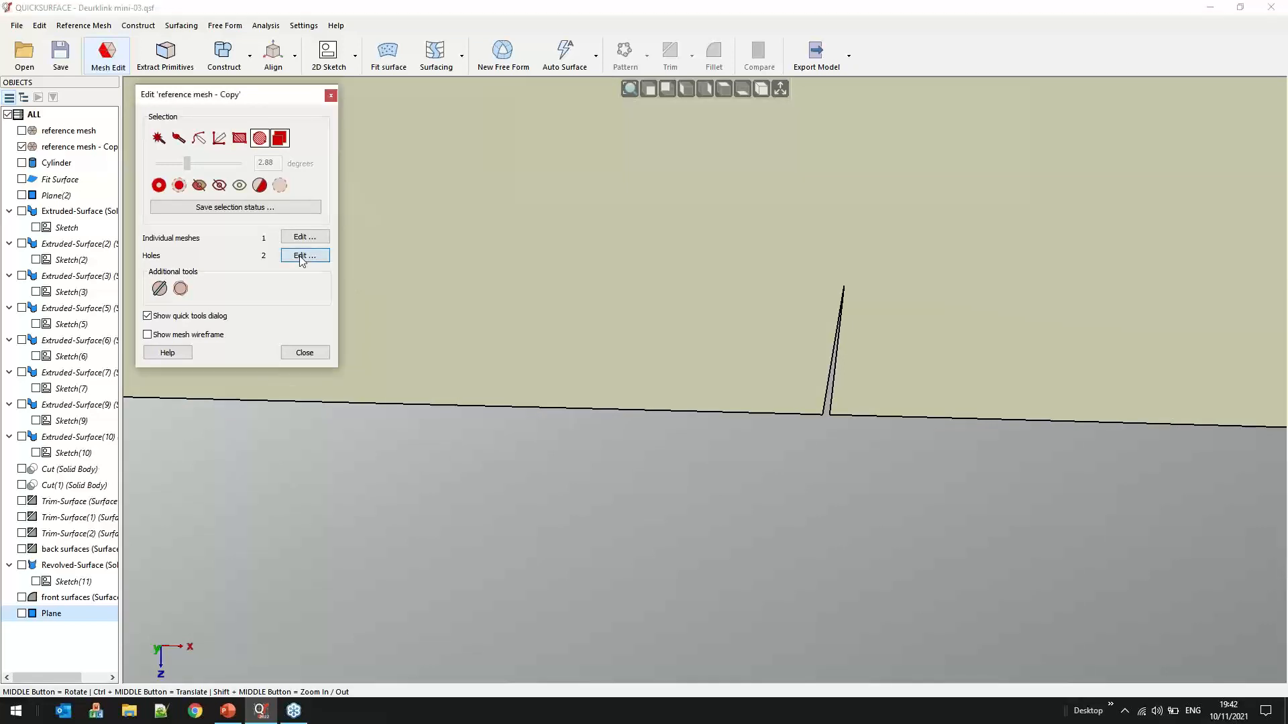
click(825, 414)
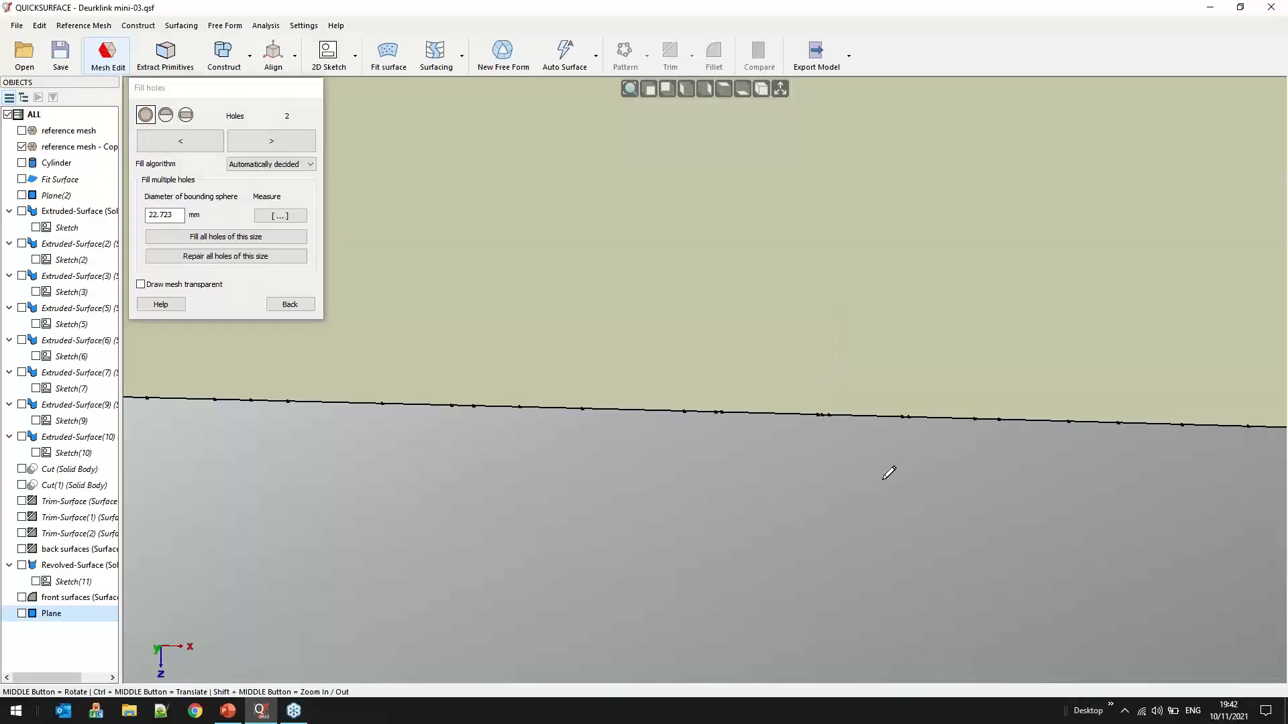
Close the second slit near the corner of the small foot's lower edge and finish the mesh editing
scroll(813, 474, down, 5)
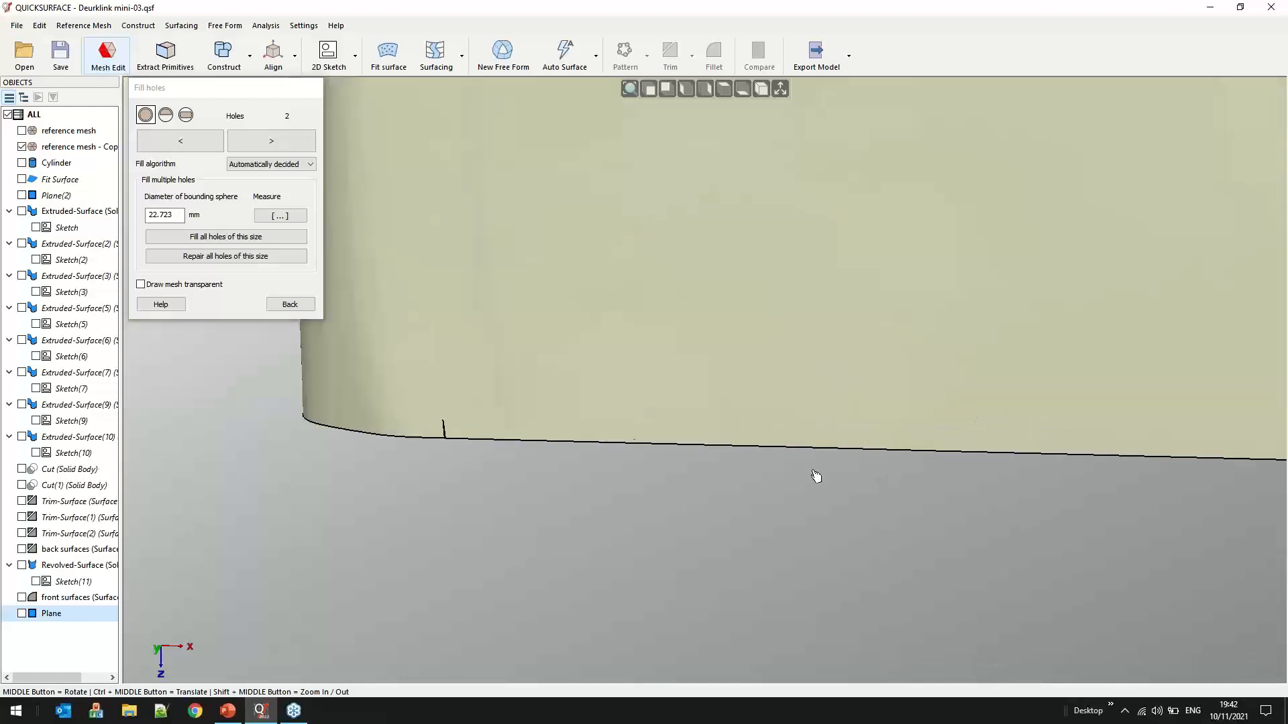
scroll(571, 450, up, 5)
scroll(575, 449, up, 2)
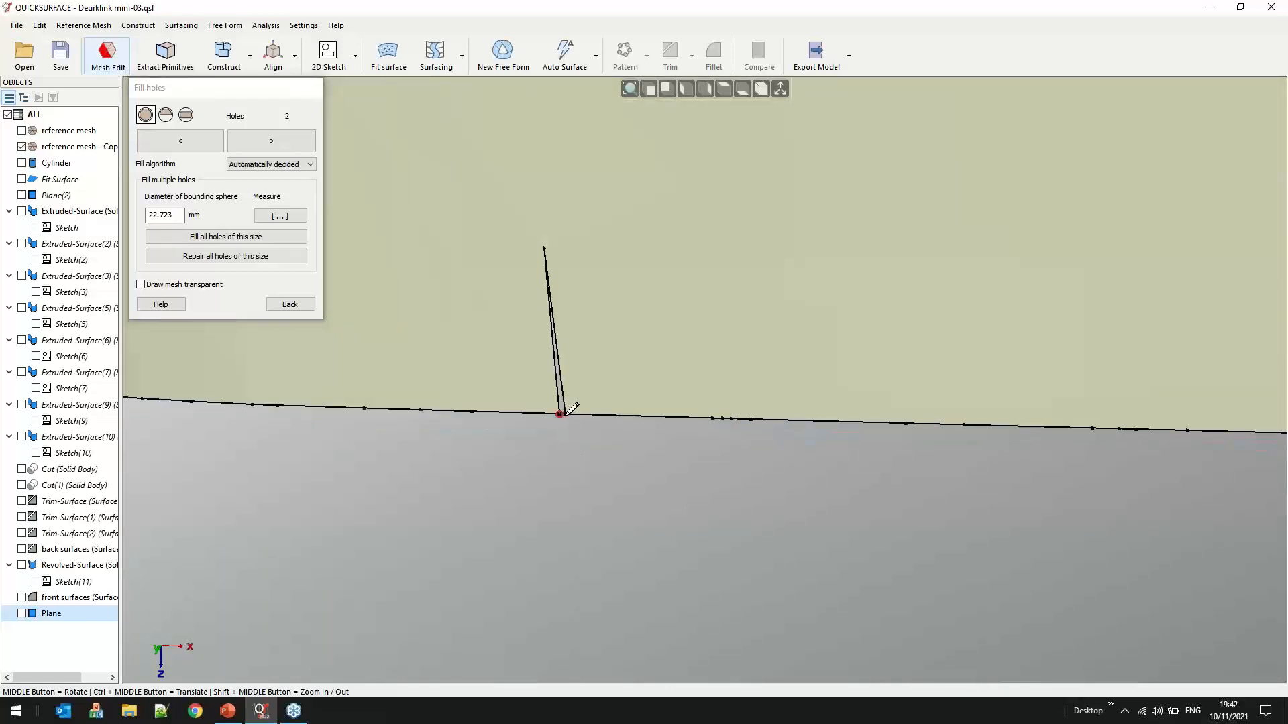
middle_drag(631, 477, 872, 445)
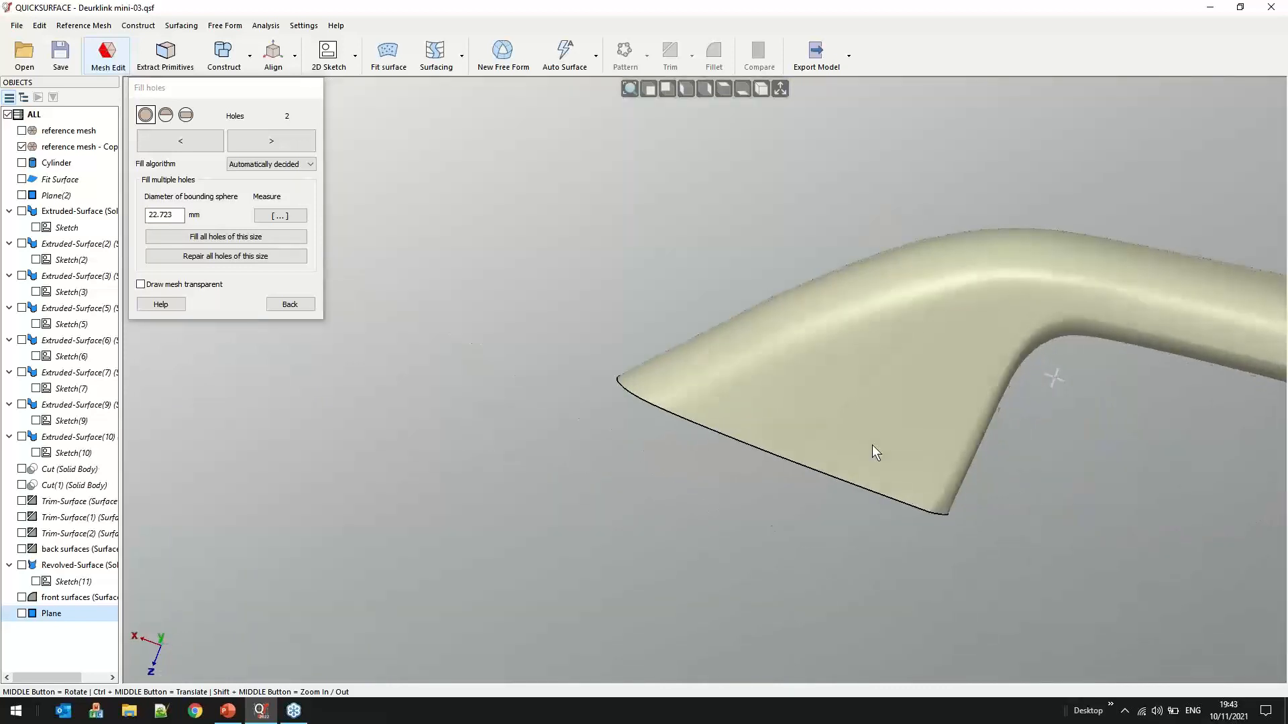
scroll(717, 447, down, 6)
scroll(1060, 558, up, 6)
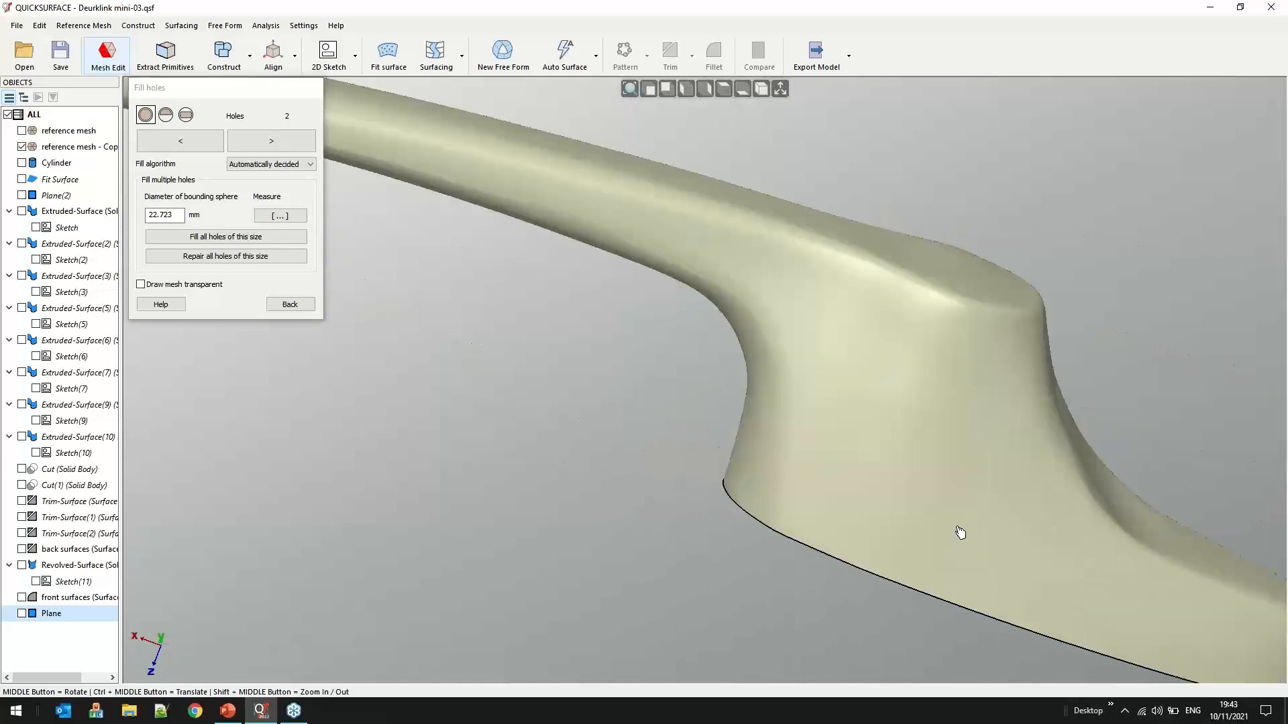
middle_drag(961, 534, 217, 329)
click(290, 303)
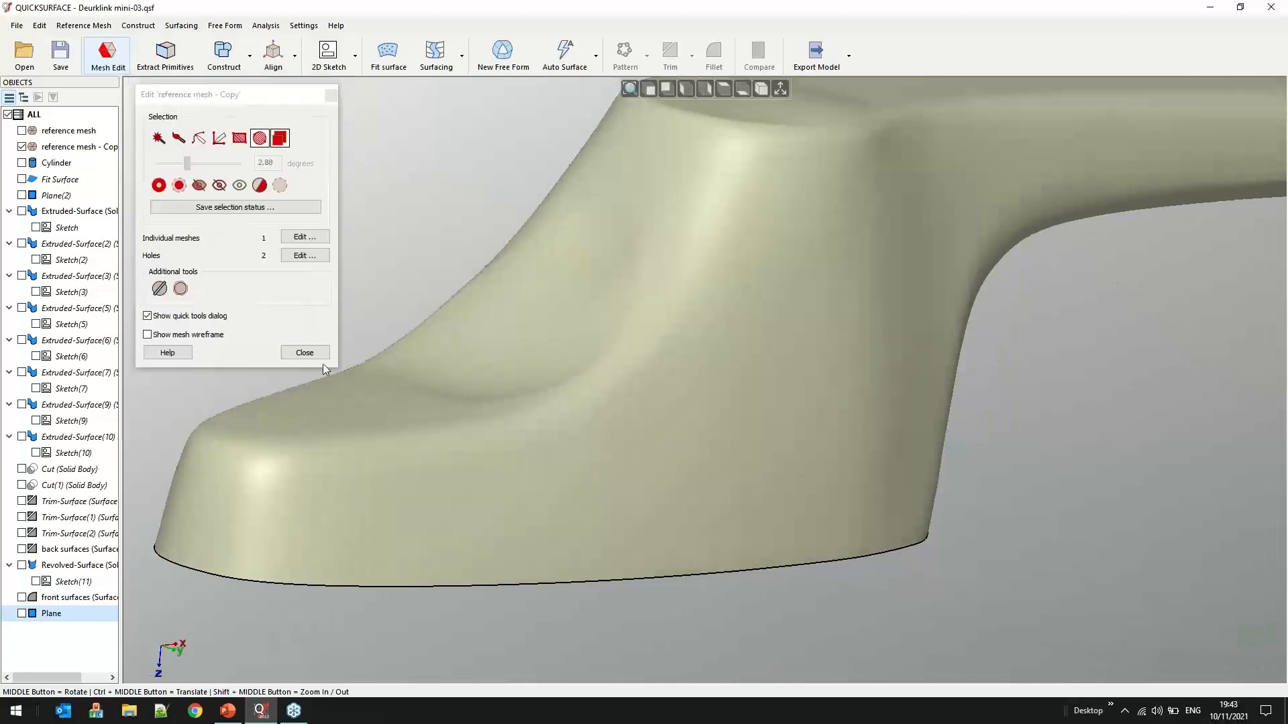
click(295, 355)
Generate an auto surface on the cleaned handle mesh with Medium quad count, Balanced feature details and no symmetry, and accept it
scroll(980, 487, down, 5)
middle_drag(979, 487, 907, 548)
scroll(907, 547, up, 4)
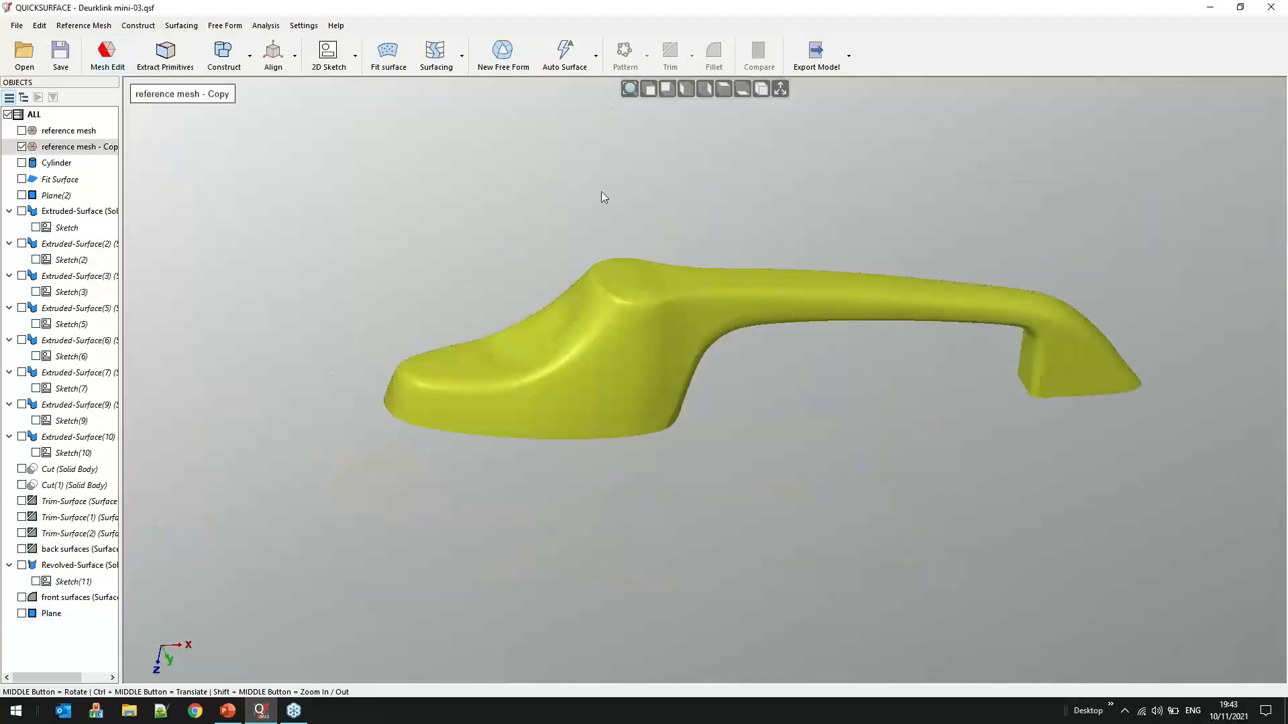
click(556, 60)
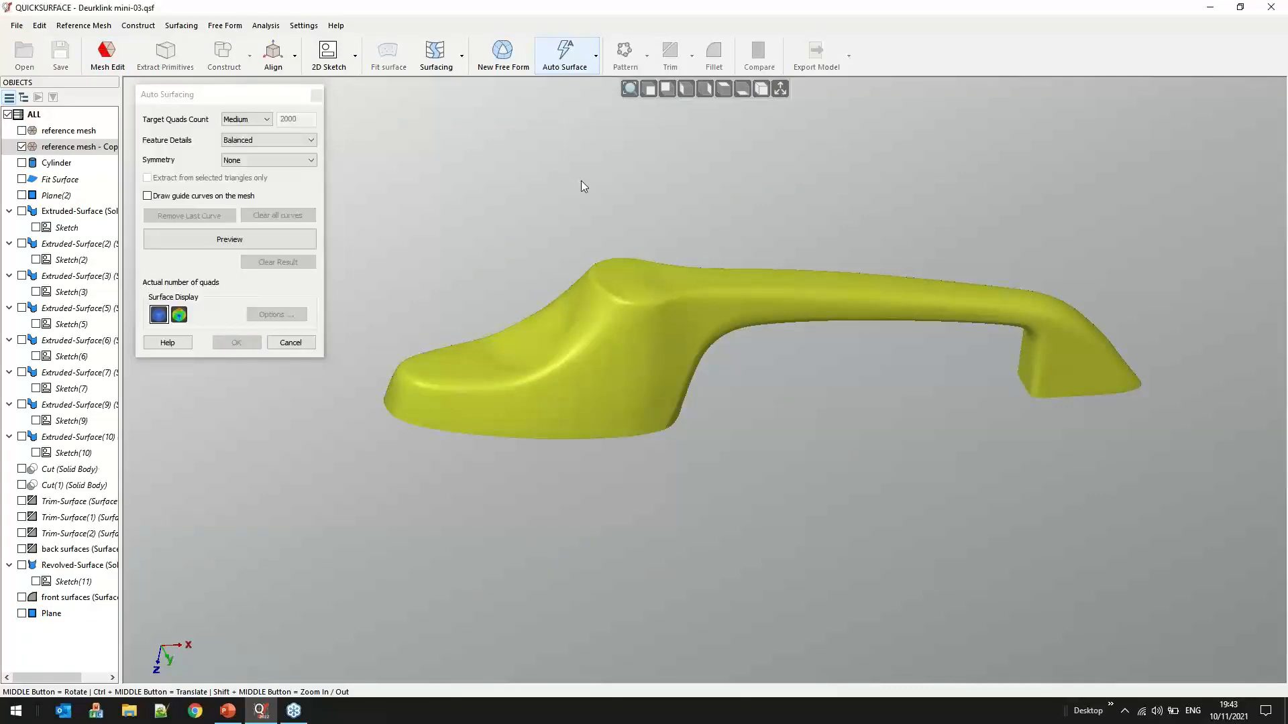
click(229, 240)
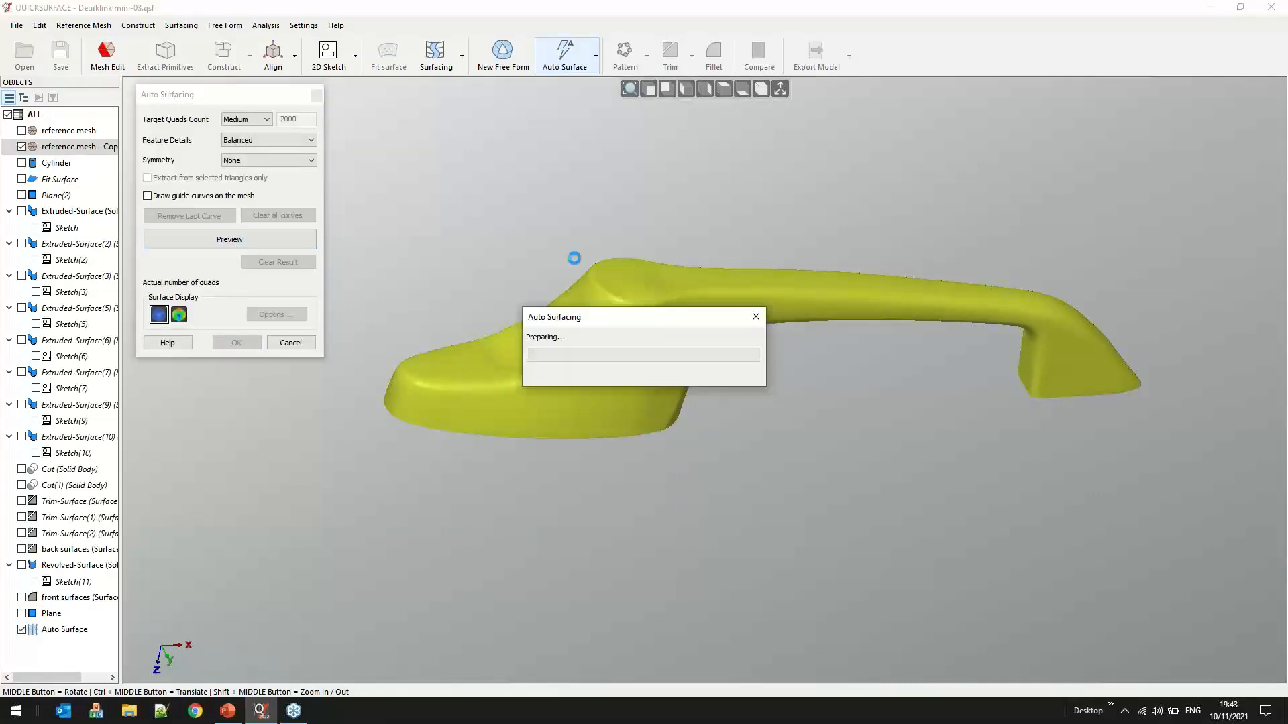
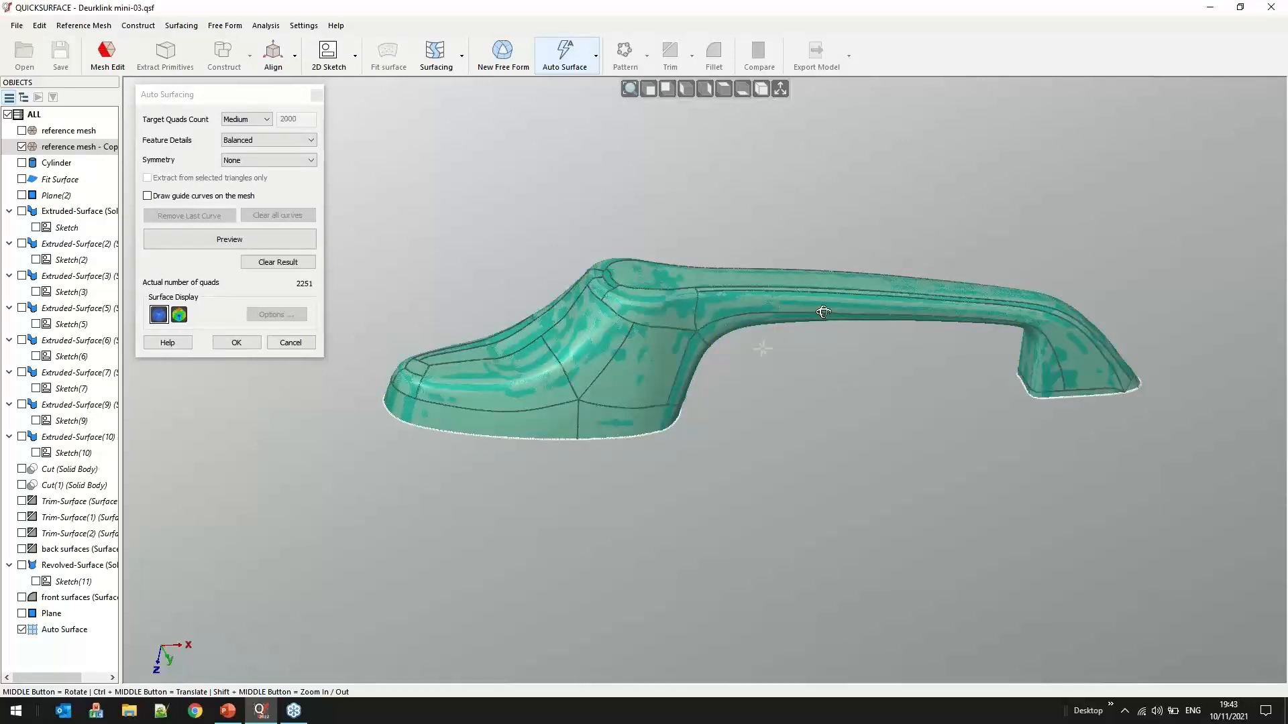
middle_drag(824, 312, 805, 236)
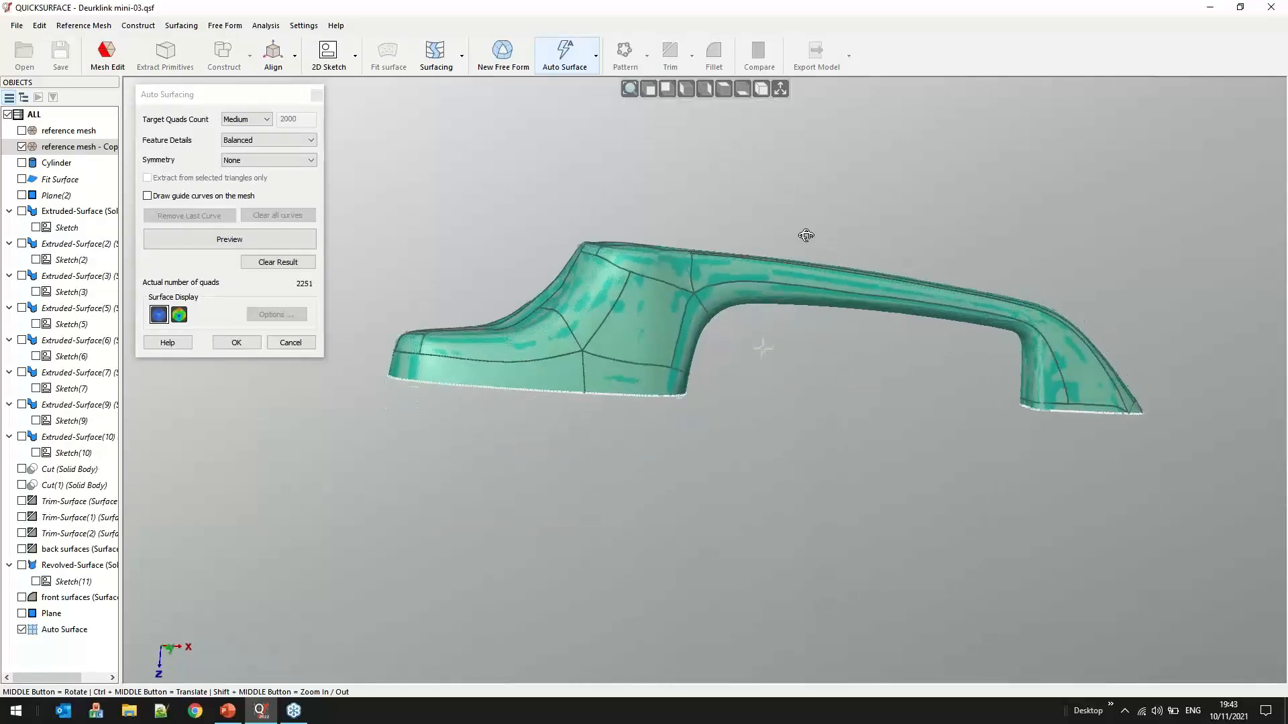
click(251, 344)
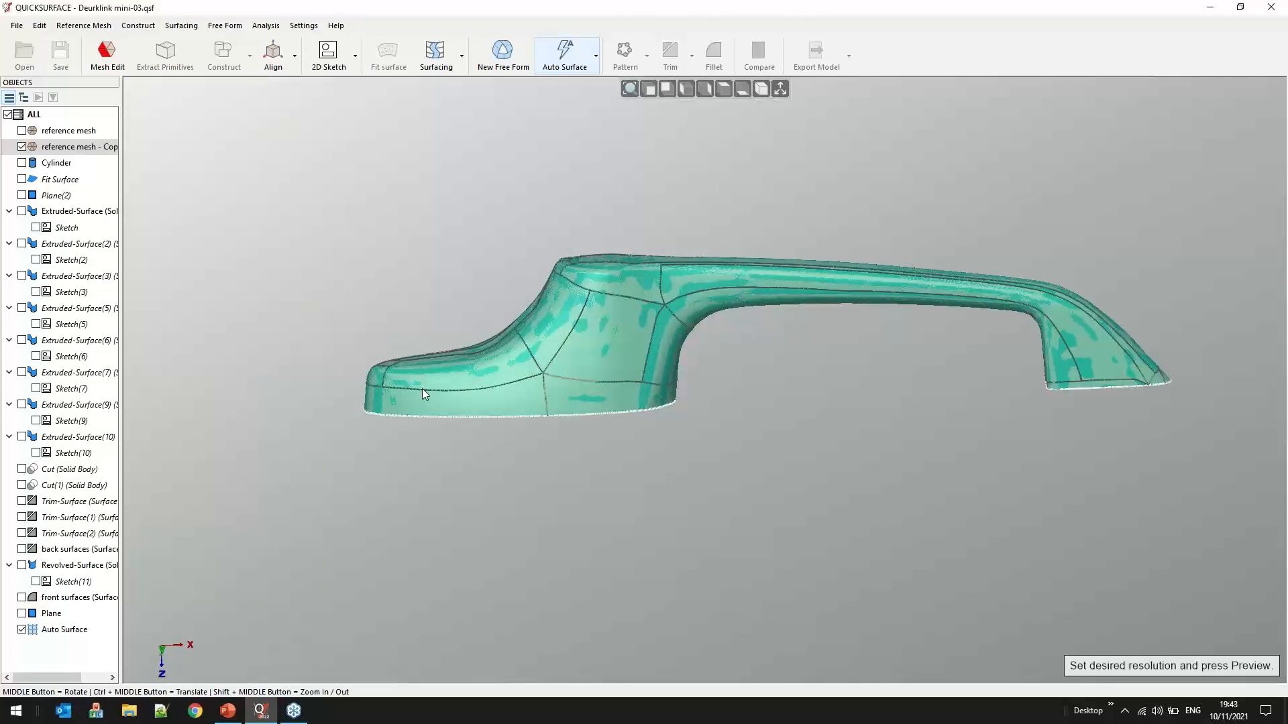
Open the auto surface for editing in an X-Z side view and show the front surfaces body with it
double_click(593, 397)
middle_drag(710, 469, 802, 397)
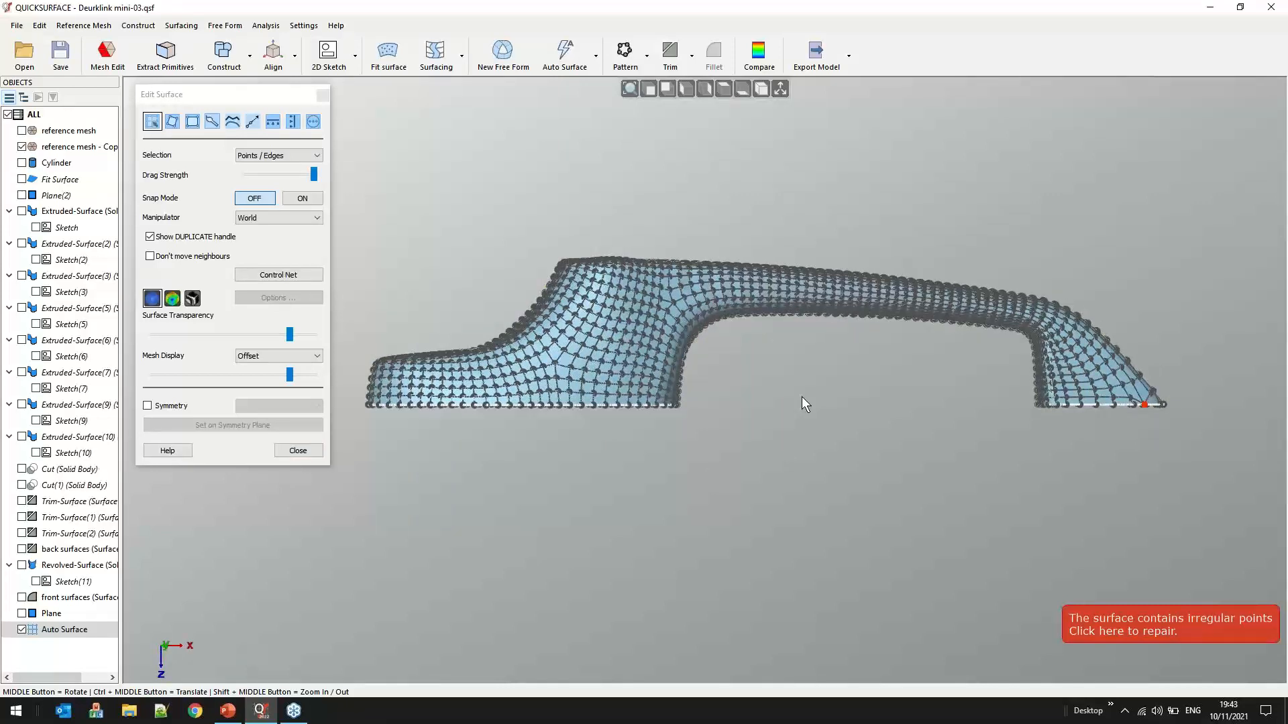
key(ctrl+1)
scroll(371, 293, up, 5)
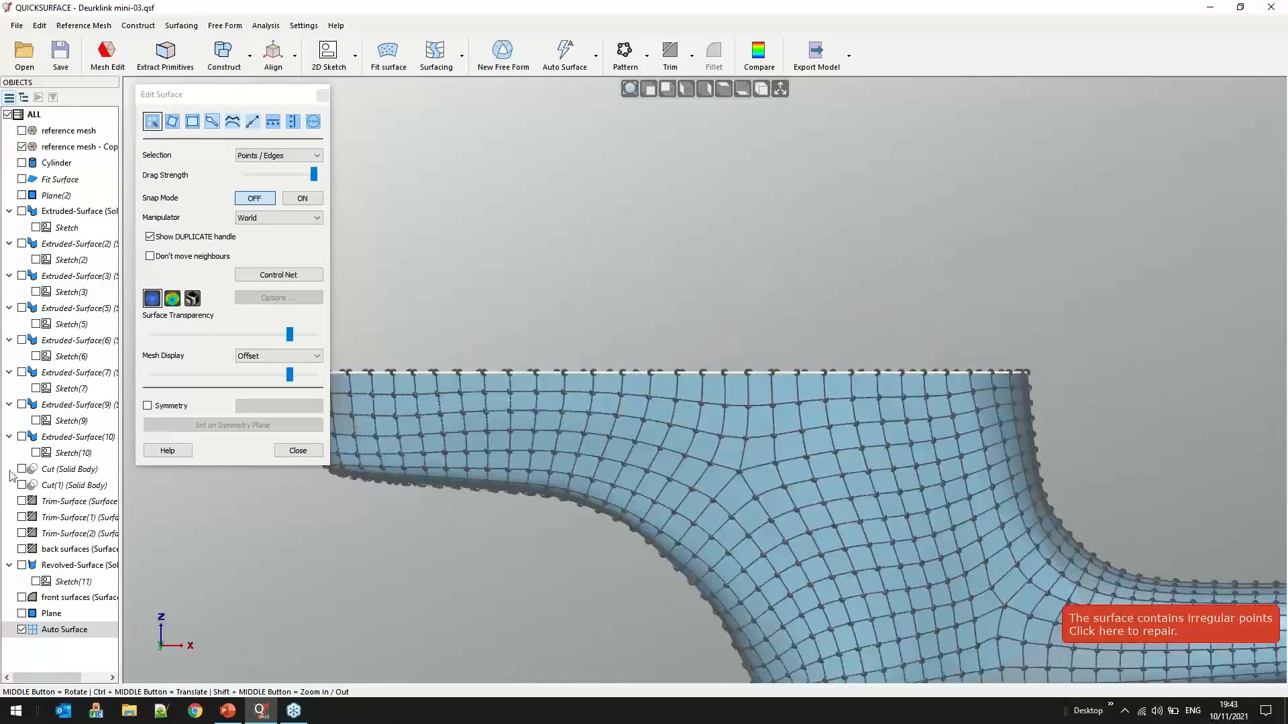
click(22, 597)
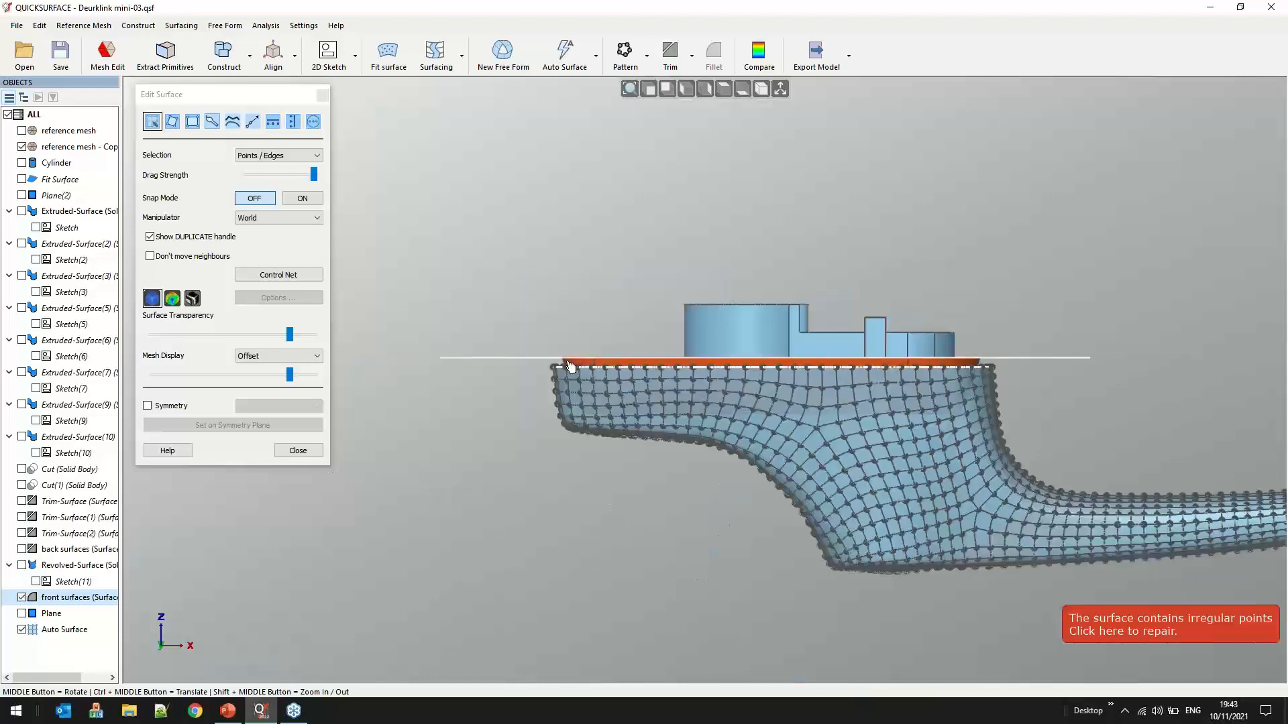
Select the whole edge loop of the large base's open boundary and move it along Z just past the flat front surface
scroll(575, 365, down, 2)
scroll(884, 375, up, 2)
click(469, 369)
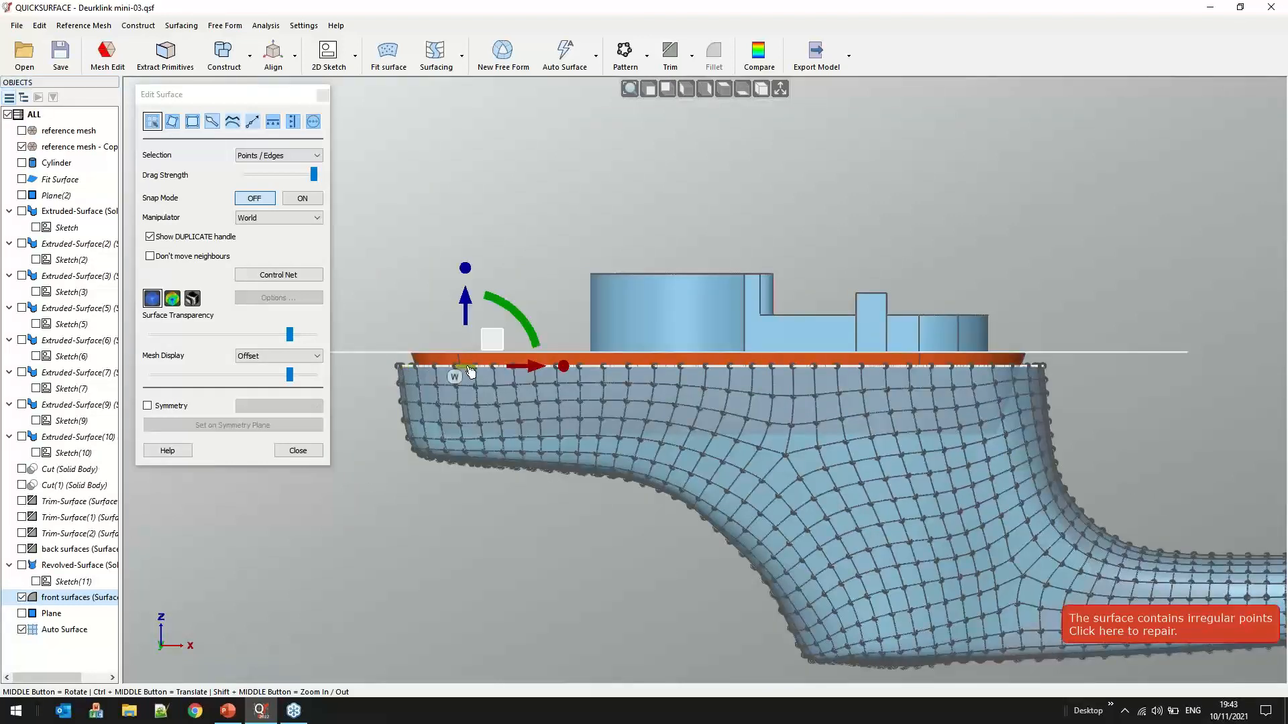
double_click(470, 369)
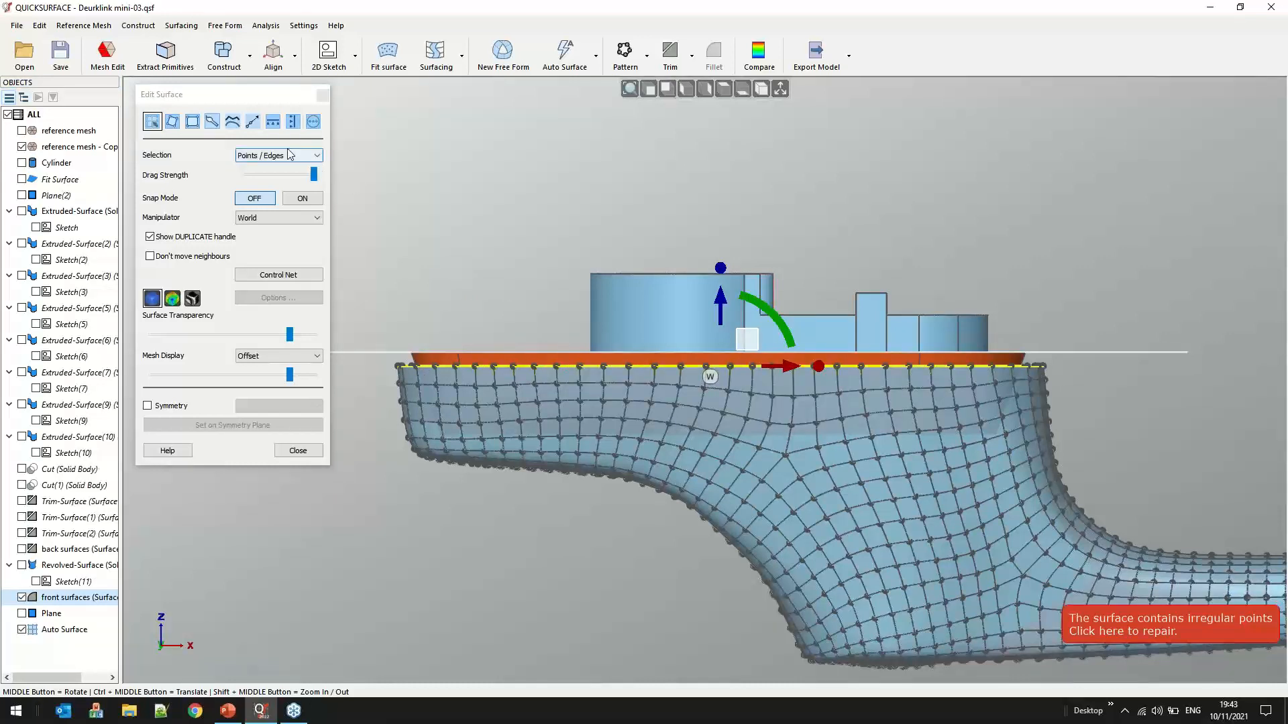
click(258, 126)
drag(721, 298, 721, 271)
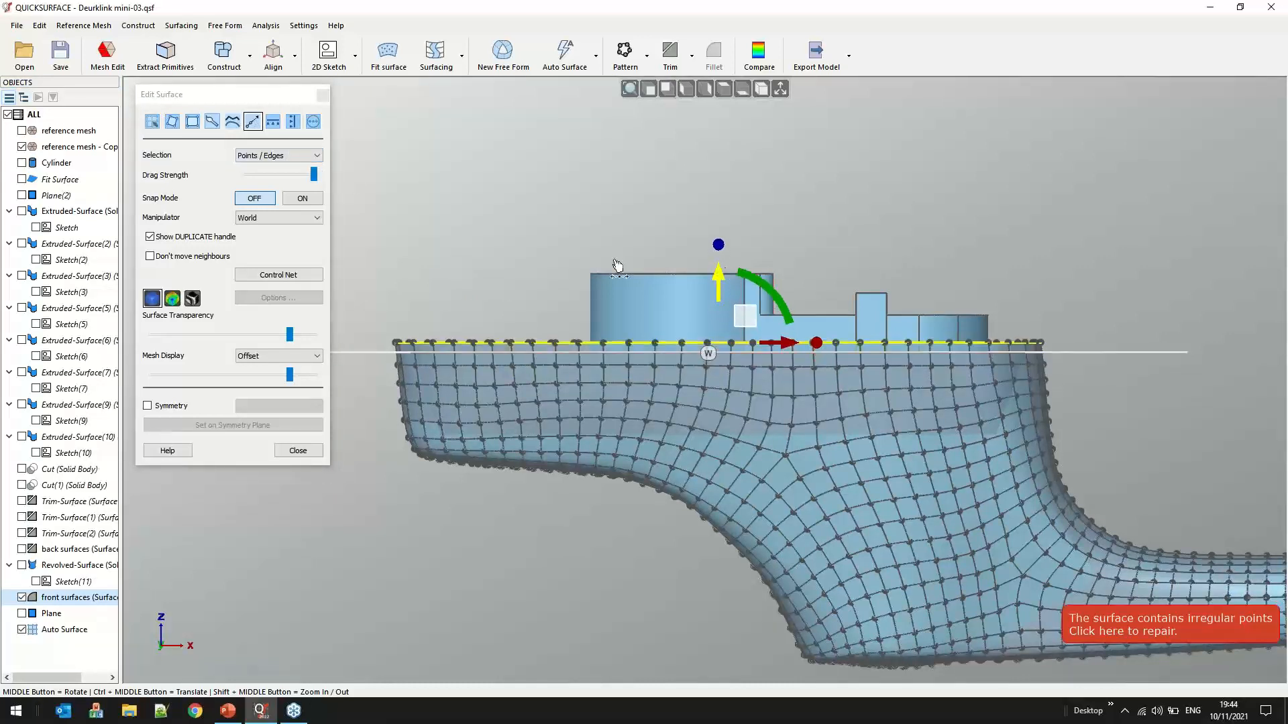
scroll(503, 223, down, 5)
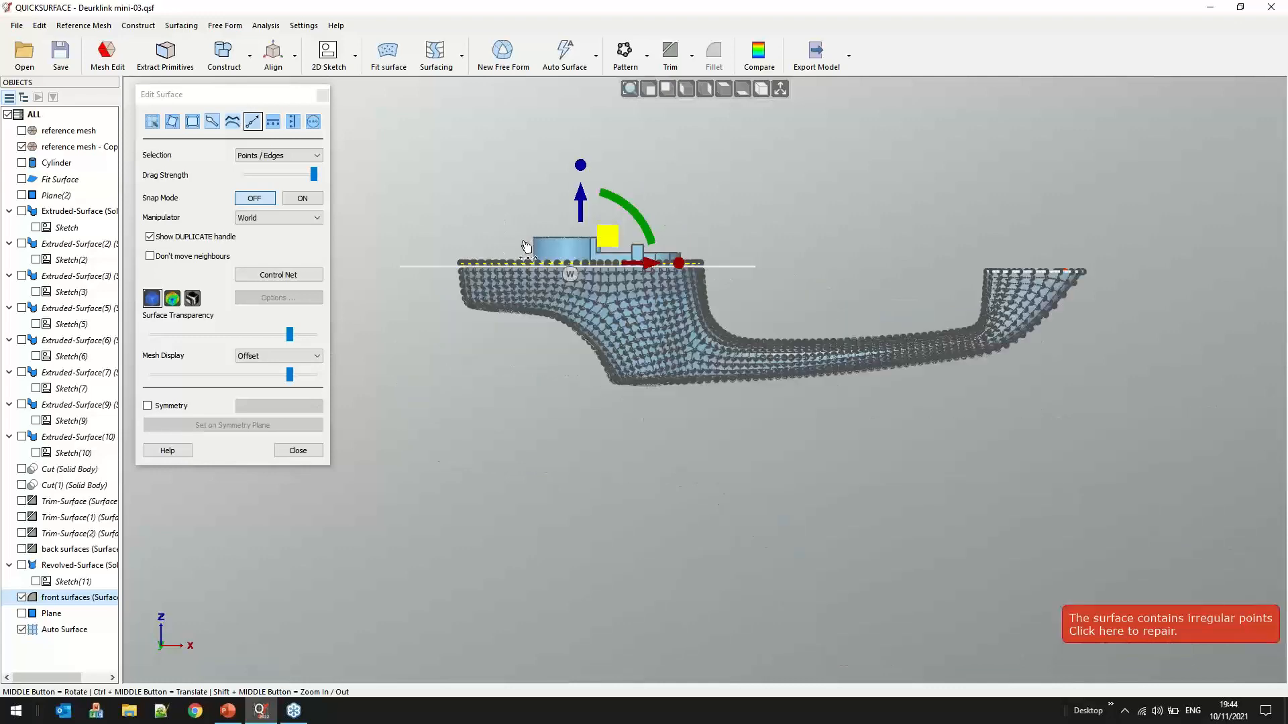
scroll(565, 283, up, 2)
scroll(502, 279, up, 2)
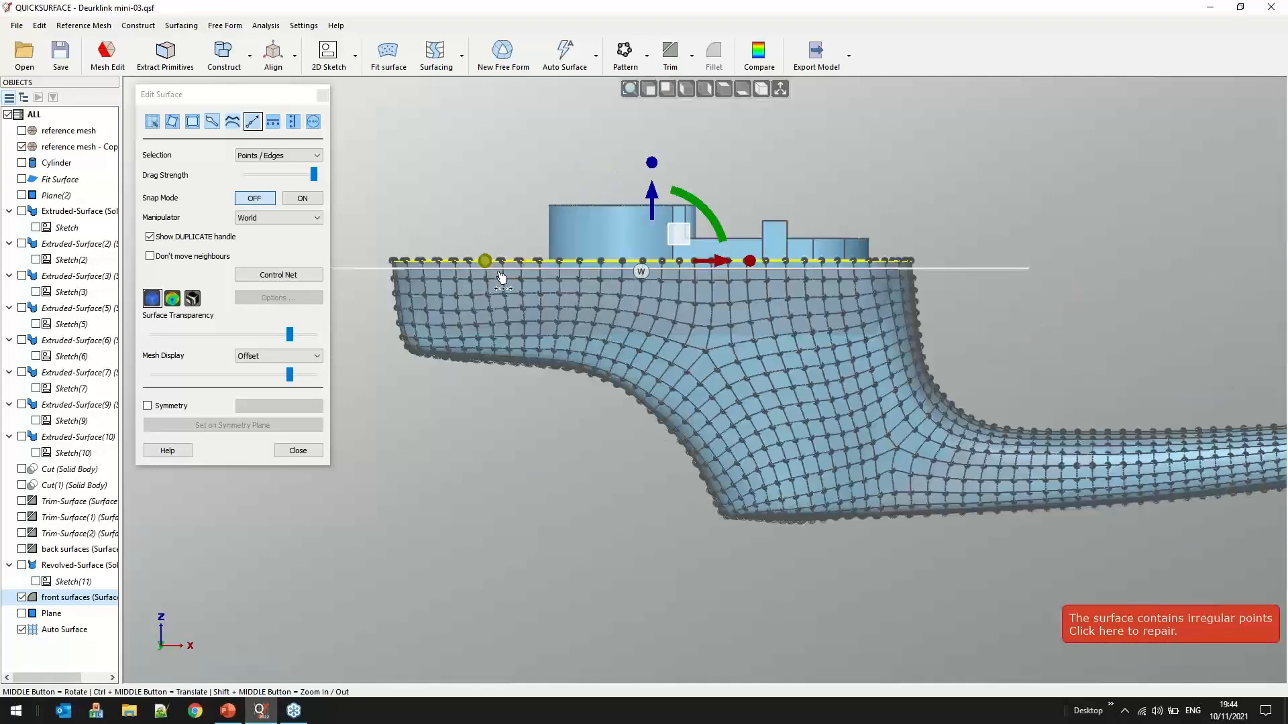
Switch the selection mode to Boundary, select the small foot's open boundary and raise it slightly along Z
scroll(503, 279, down, 5)
click(746, 279)
scroll(869, 275, up, 3)
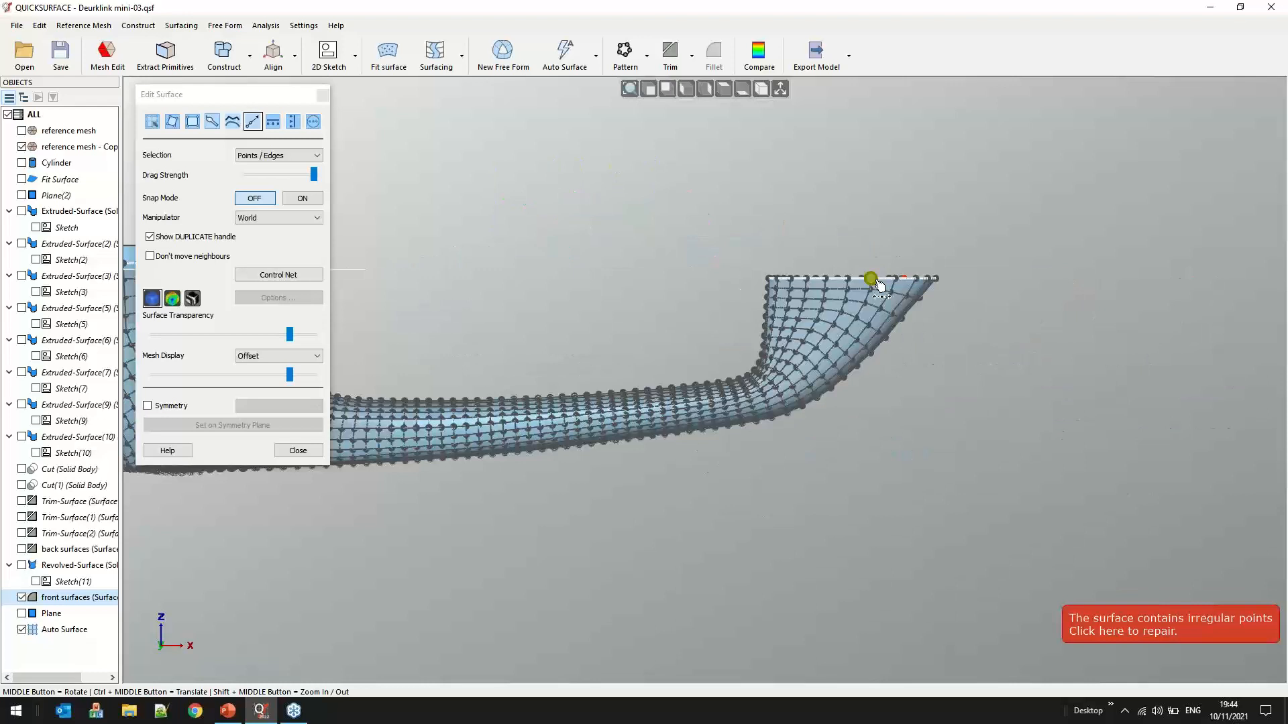
click(835, 278)
scroll(922, 220, up, 4)
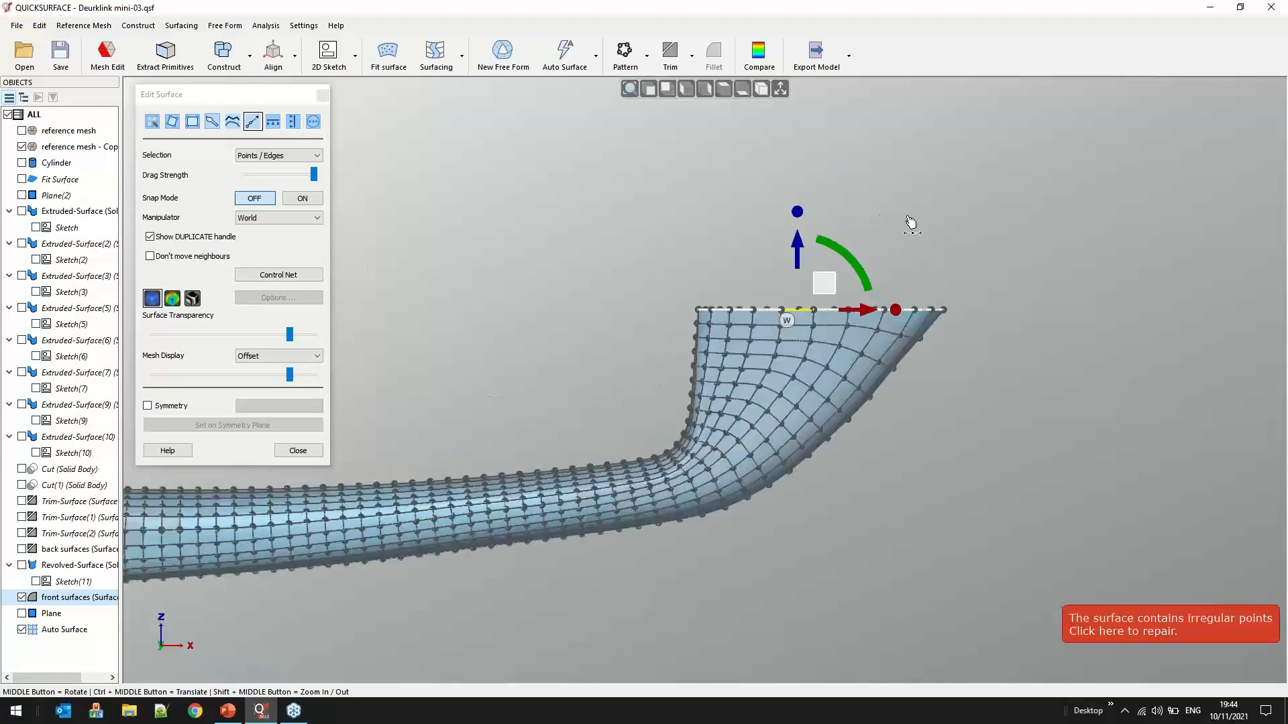
click(278, 154)
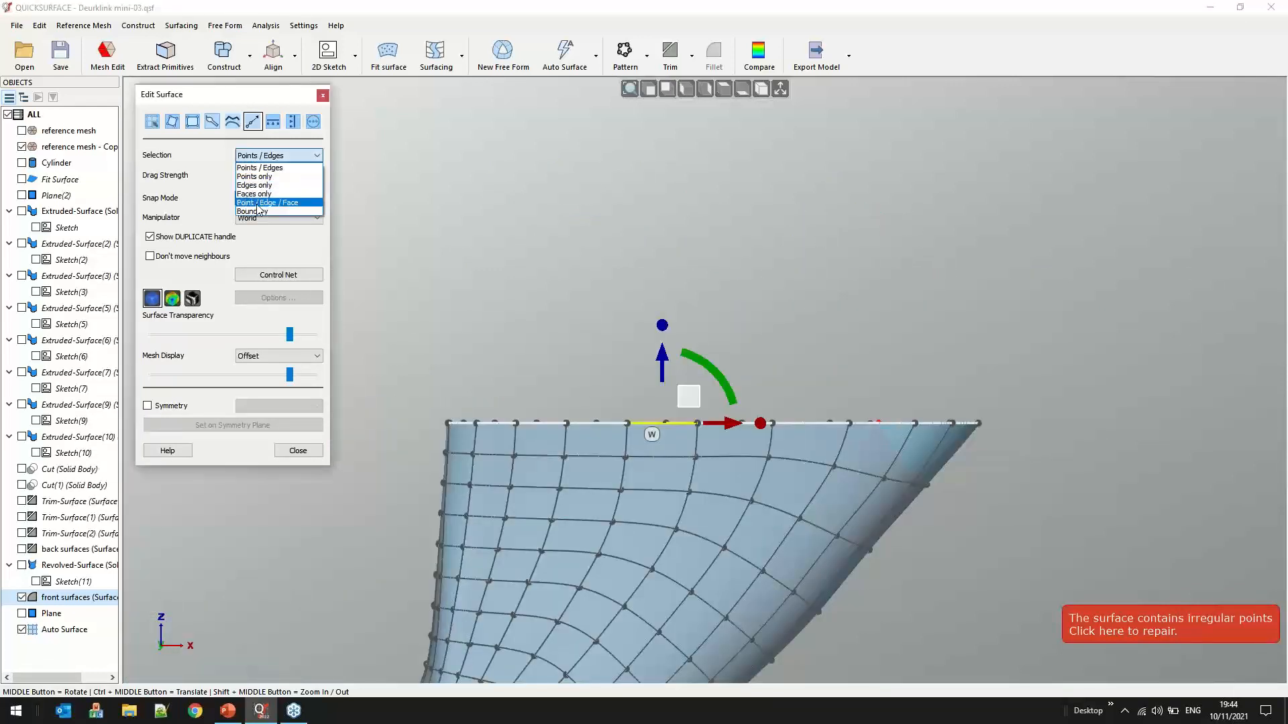
click(278, 211)
click(596, 423)
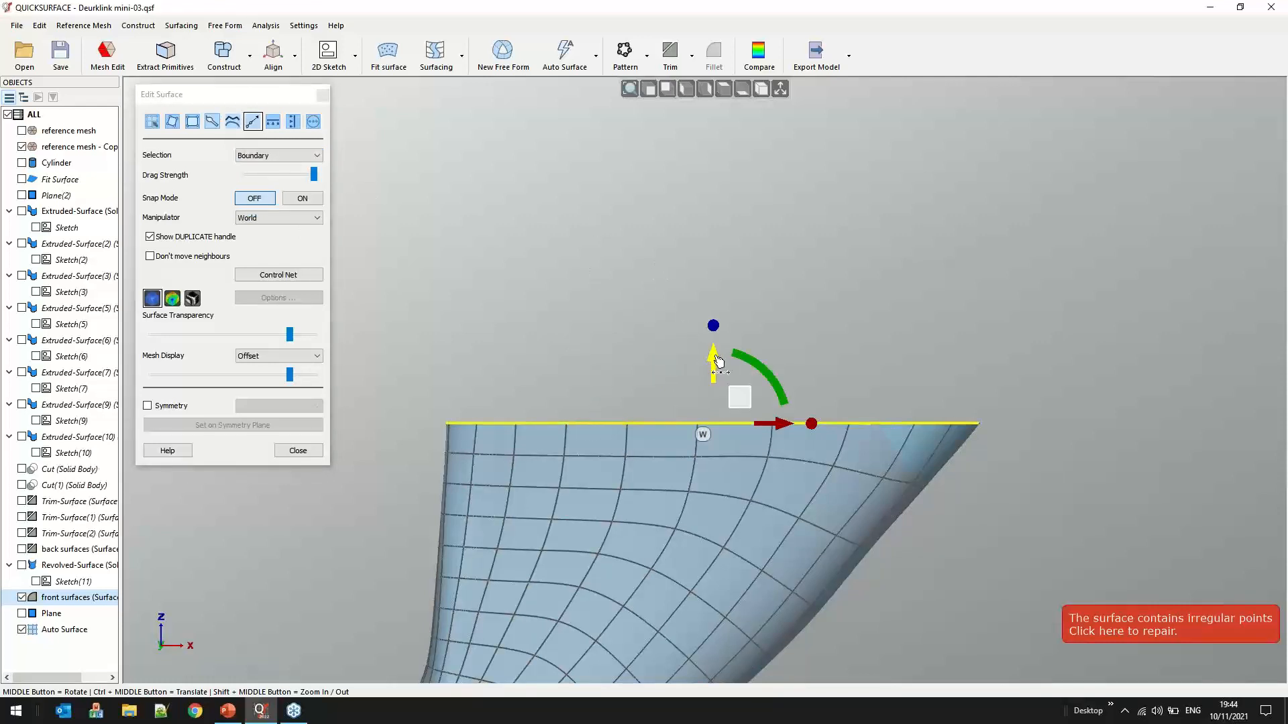
drag(718, 362, 723, 339)
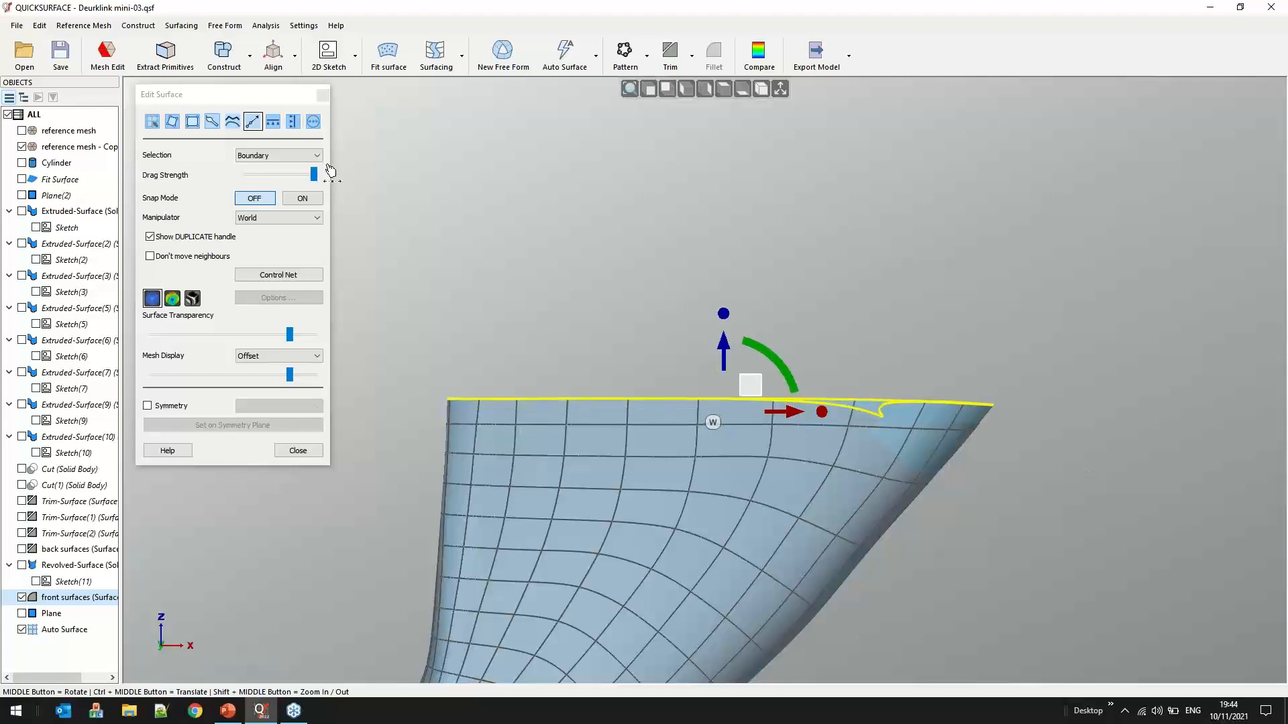
Return to point and edge selection and move the kinked point on the small foot's open boundary in line with its neighbours
click(153, 121)
middle_drag(923, 489, 460, 391)
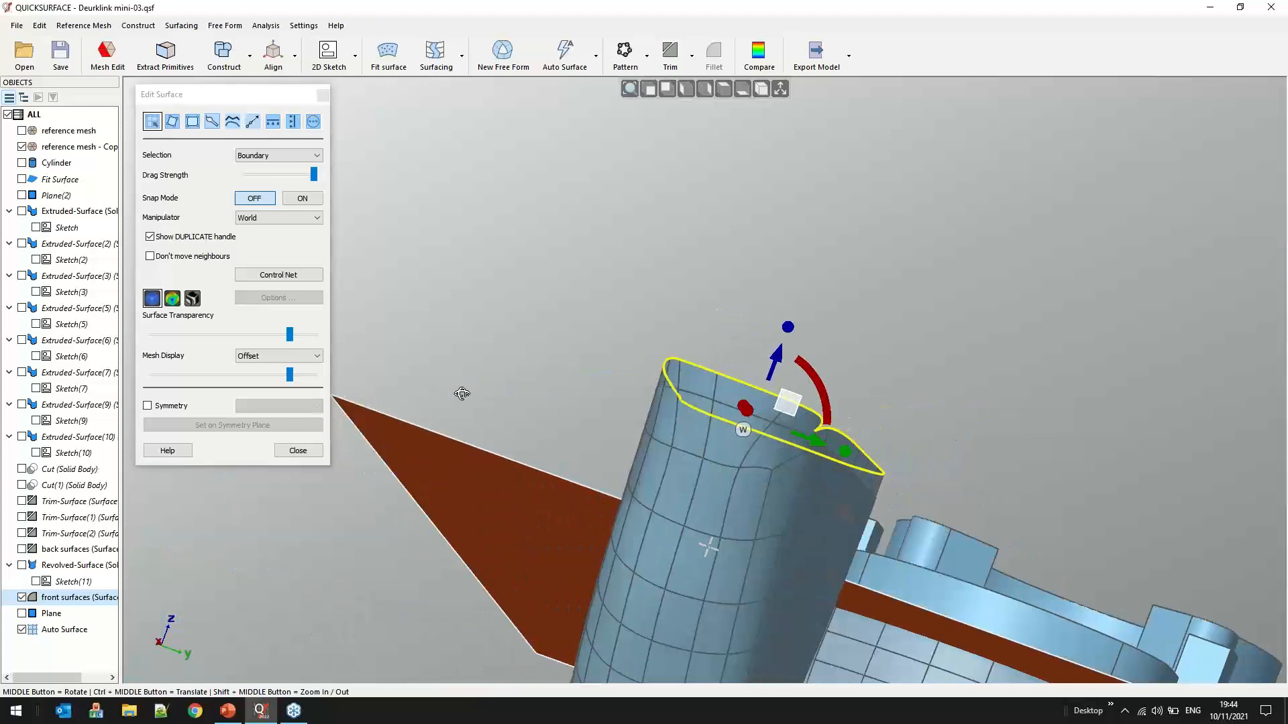
click(293, 156)
click(293, 169)
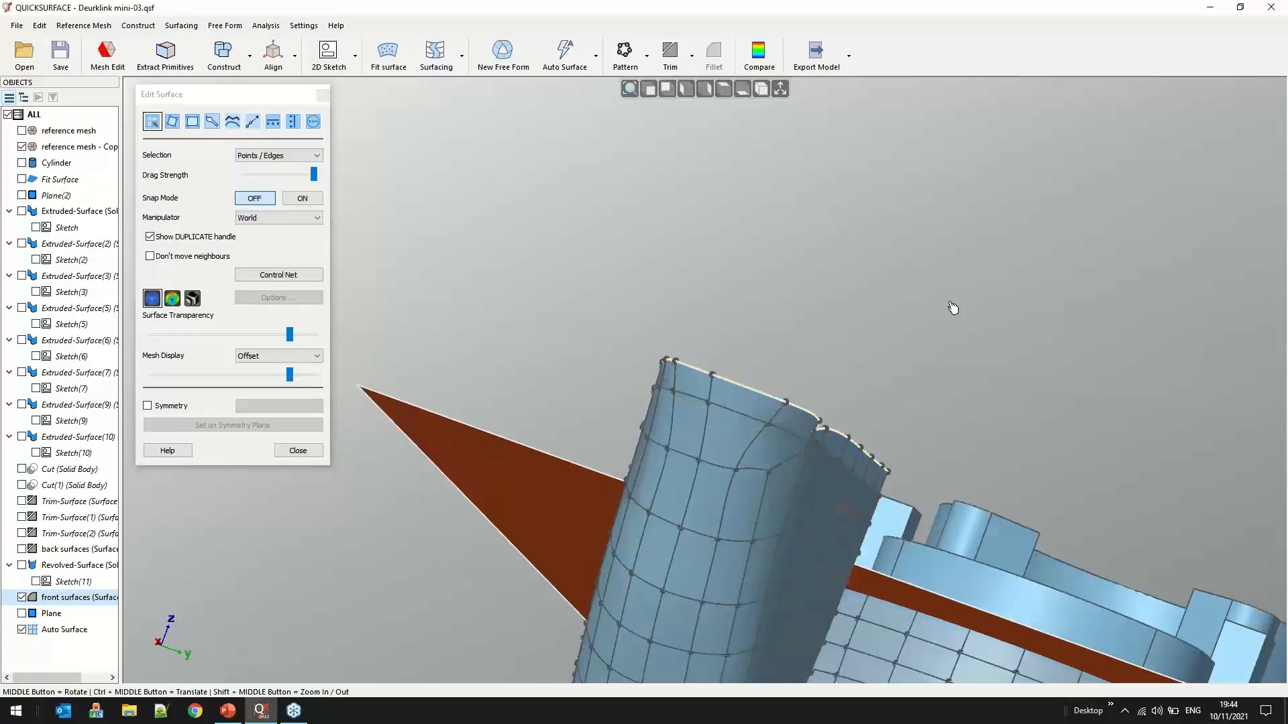
middle_drag(908, 273, 661, 284)
scroll(661, 283, up, 5)
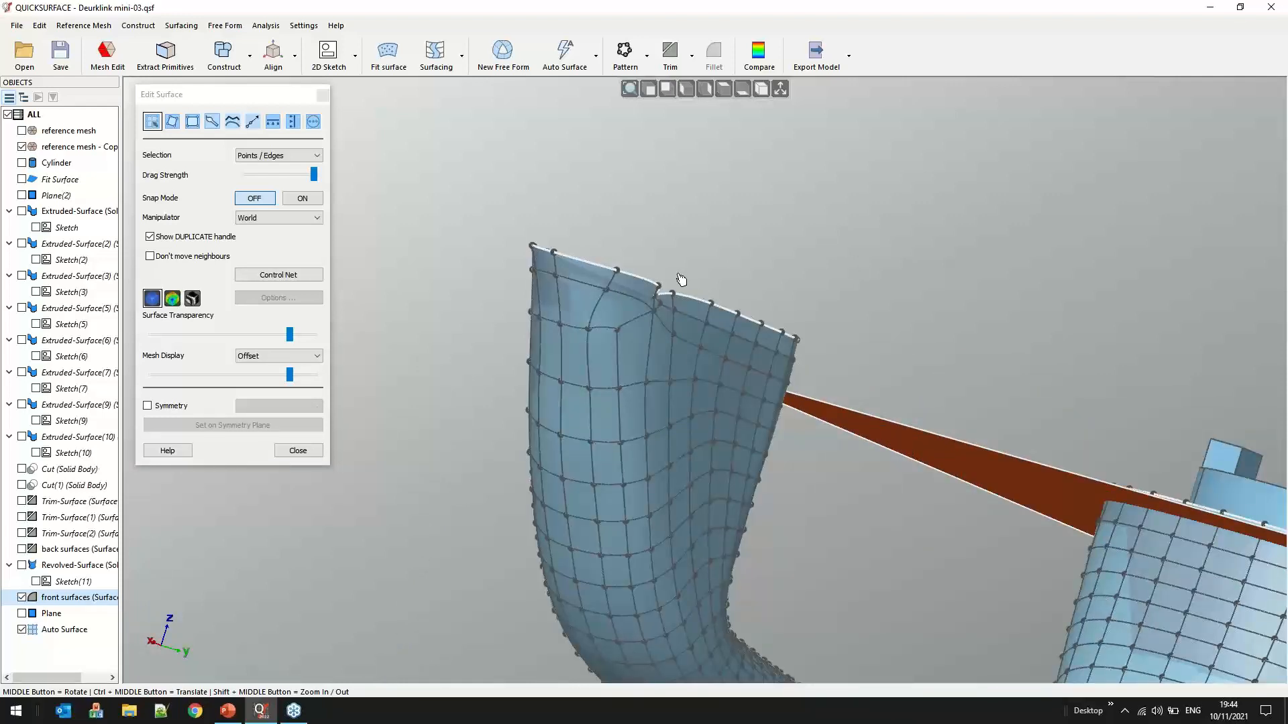
scroll(682, 280, up, 2)
click(681, 279)
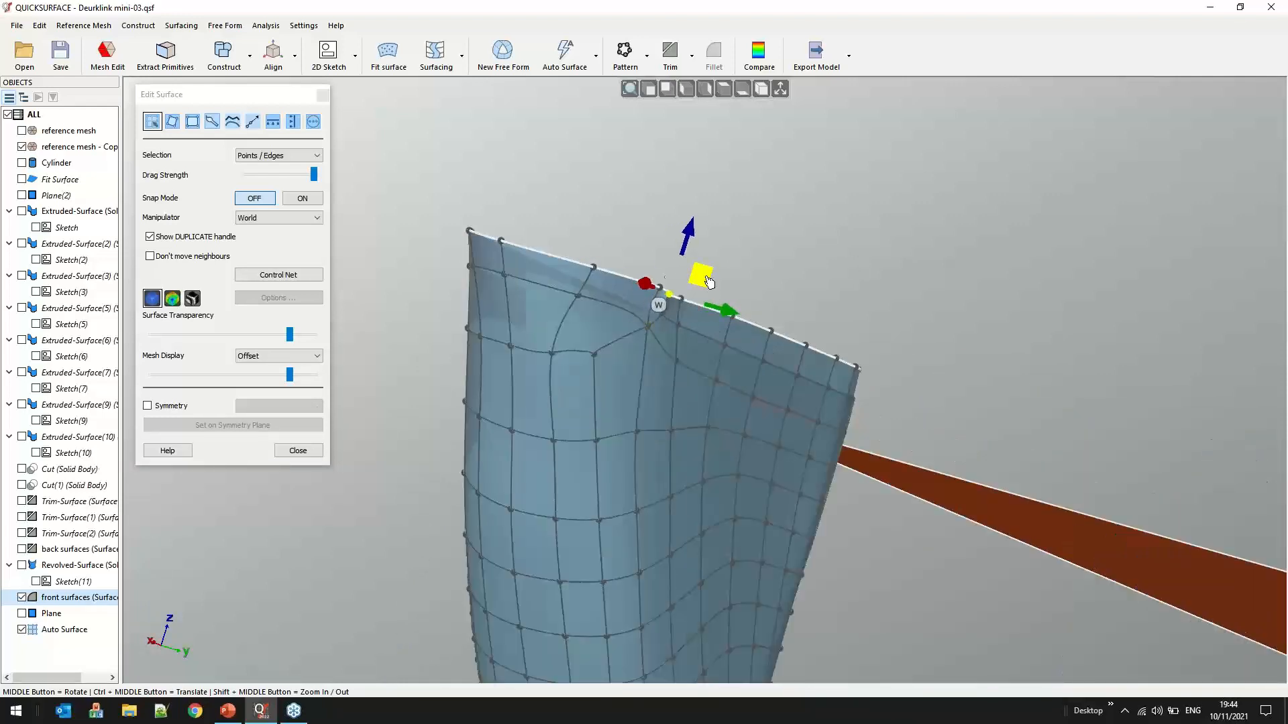
scroll(709, 282, down, 2)
click(819, 250)
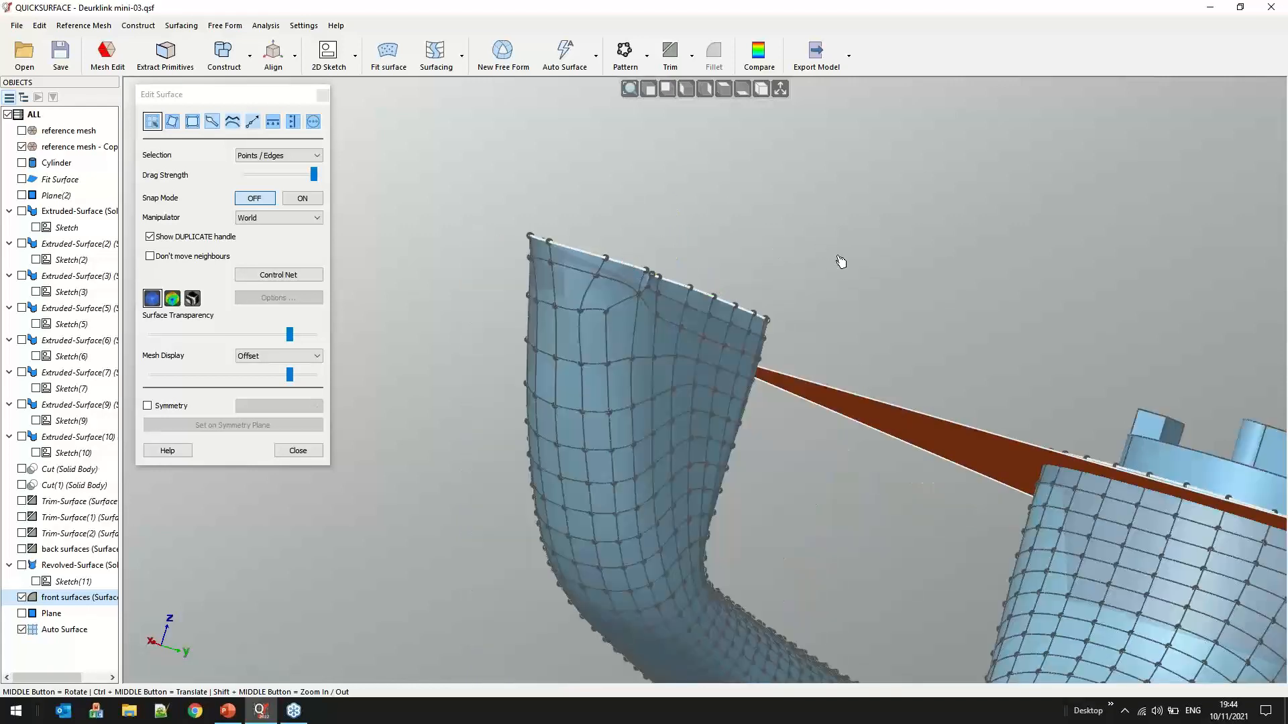
Shift the boundary point beside the straightened kink on the small foot along the edge to even out the spacing
middle_drag(791, 263, 758, 249)
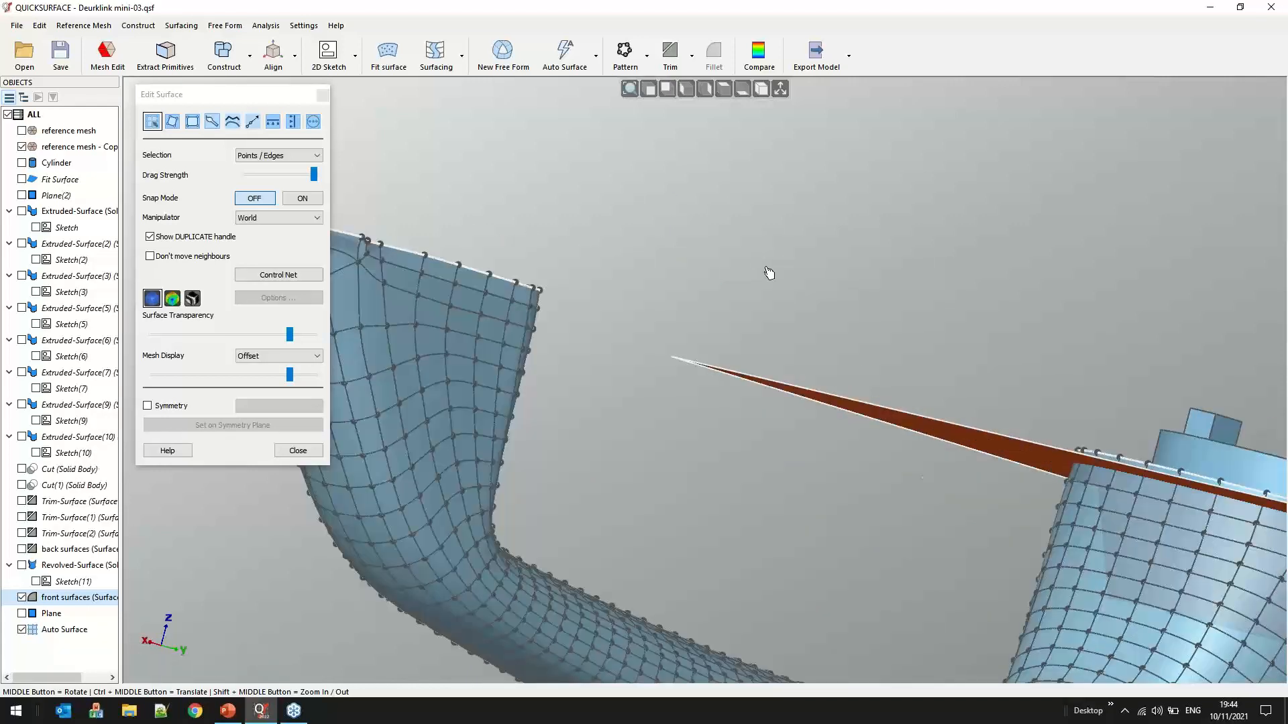
scroll(403, 252, up, 5)
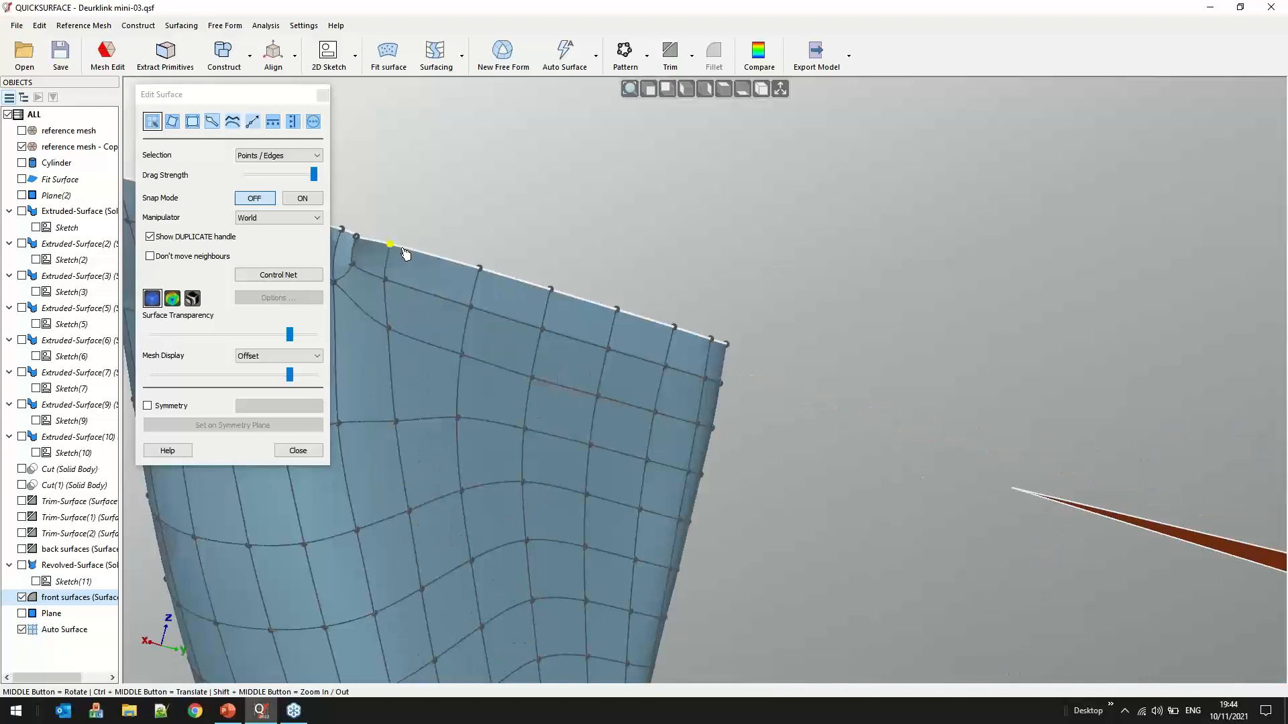
drag(405, 253, 421, 255)
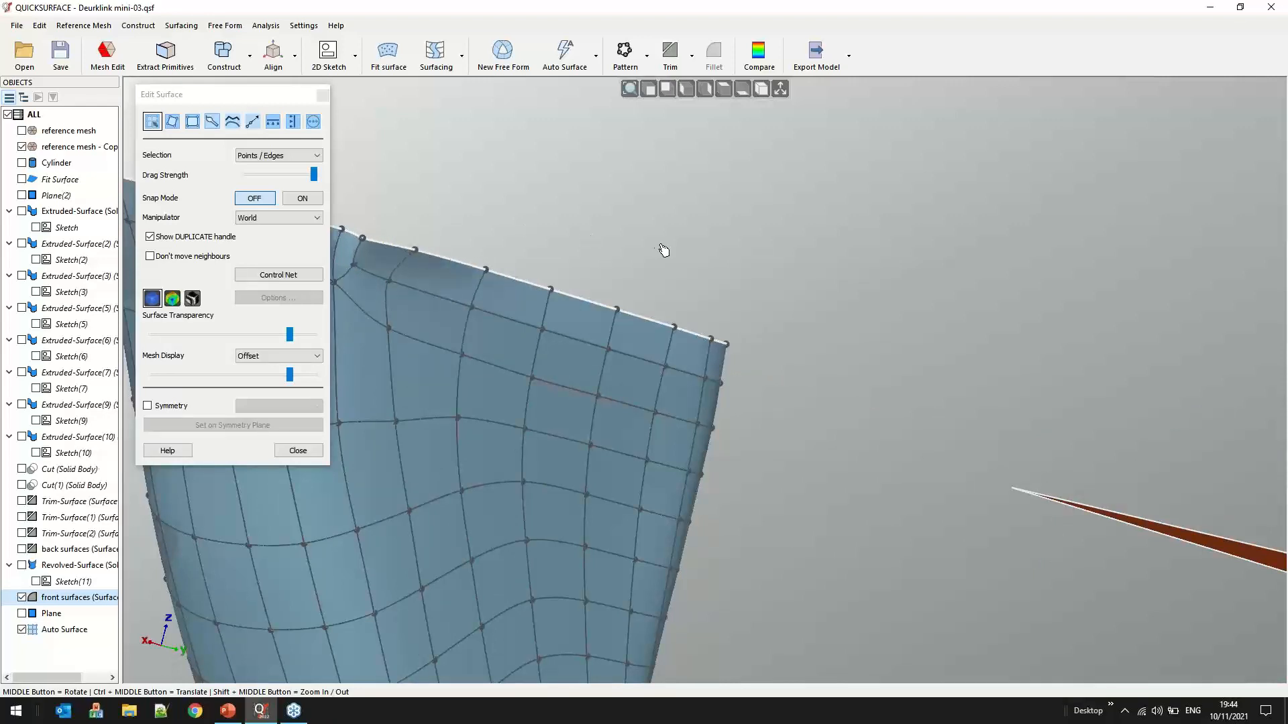
scroll(664, 250, down, 2)
scroll(664, 251, down, 3)
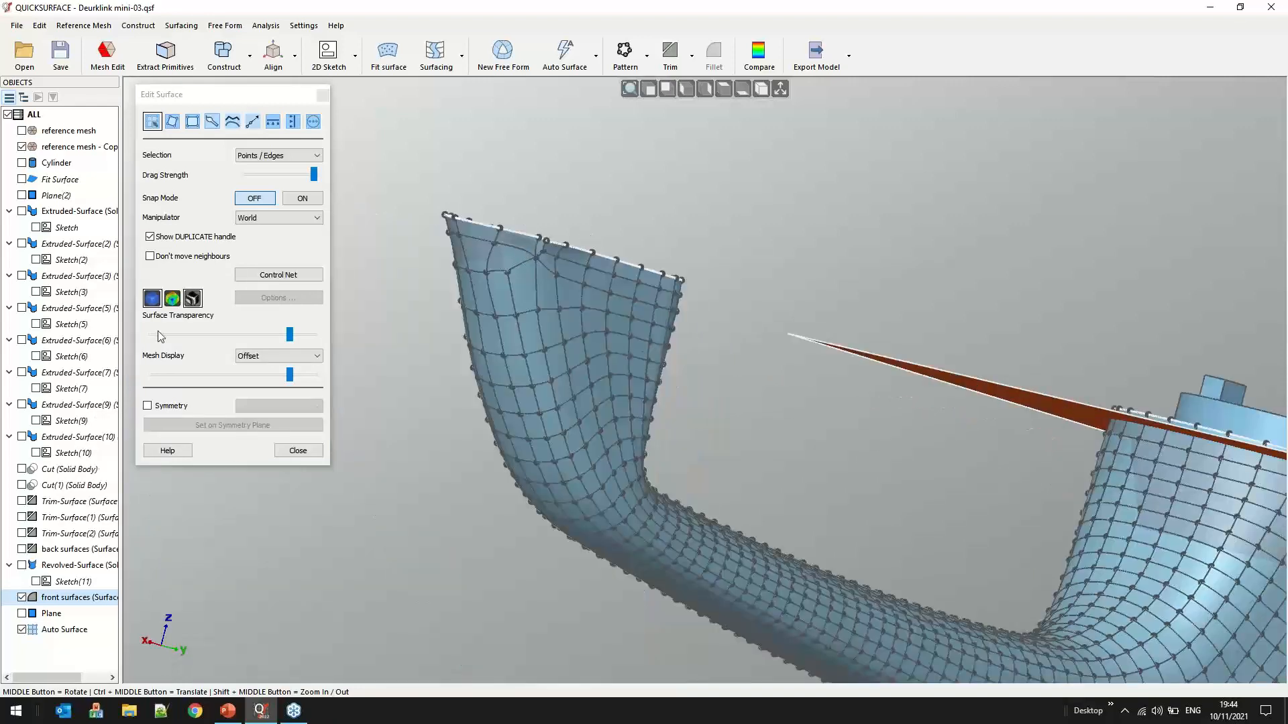
Show the back surfaces body, move the small foot's whole boundary edge loop along Z past it, and finish editing the surface
click(23, 549)
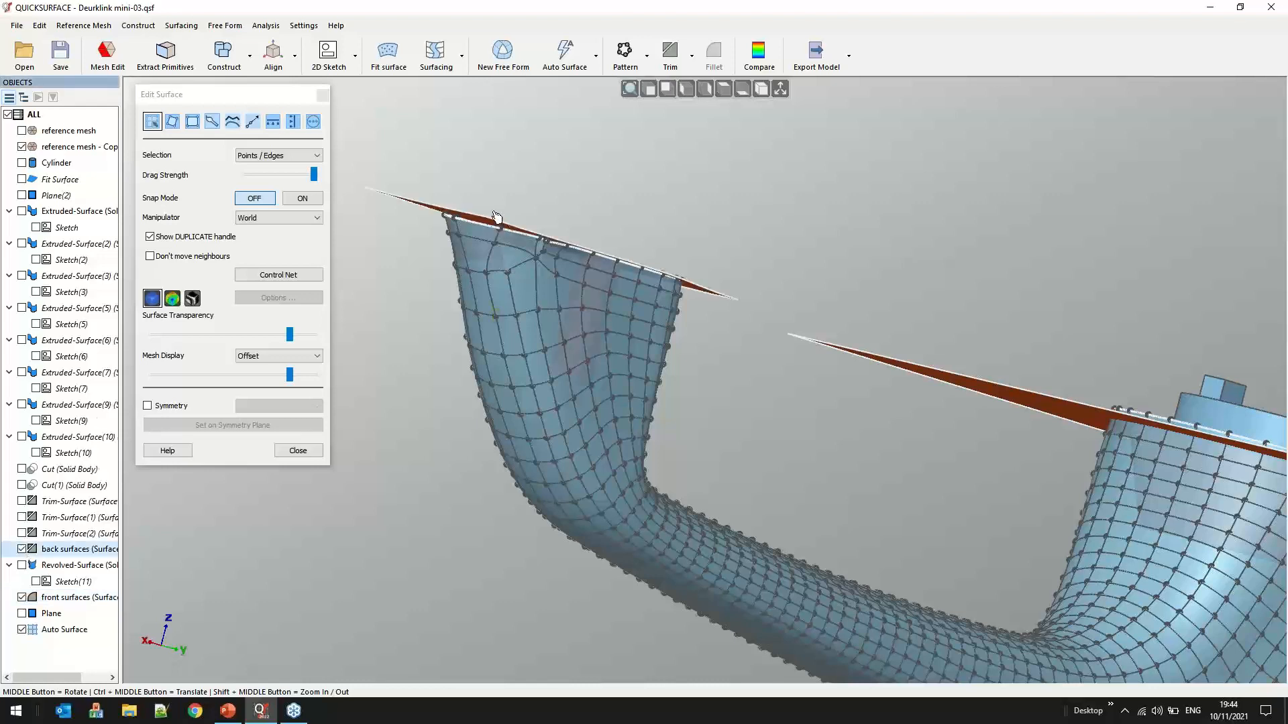
scroll(558, 279, up, 5)
double_click(559, 279)
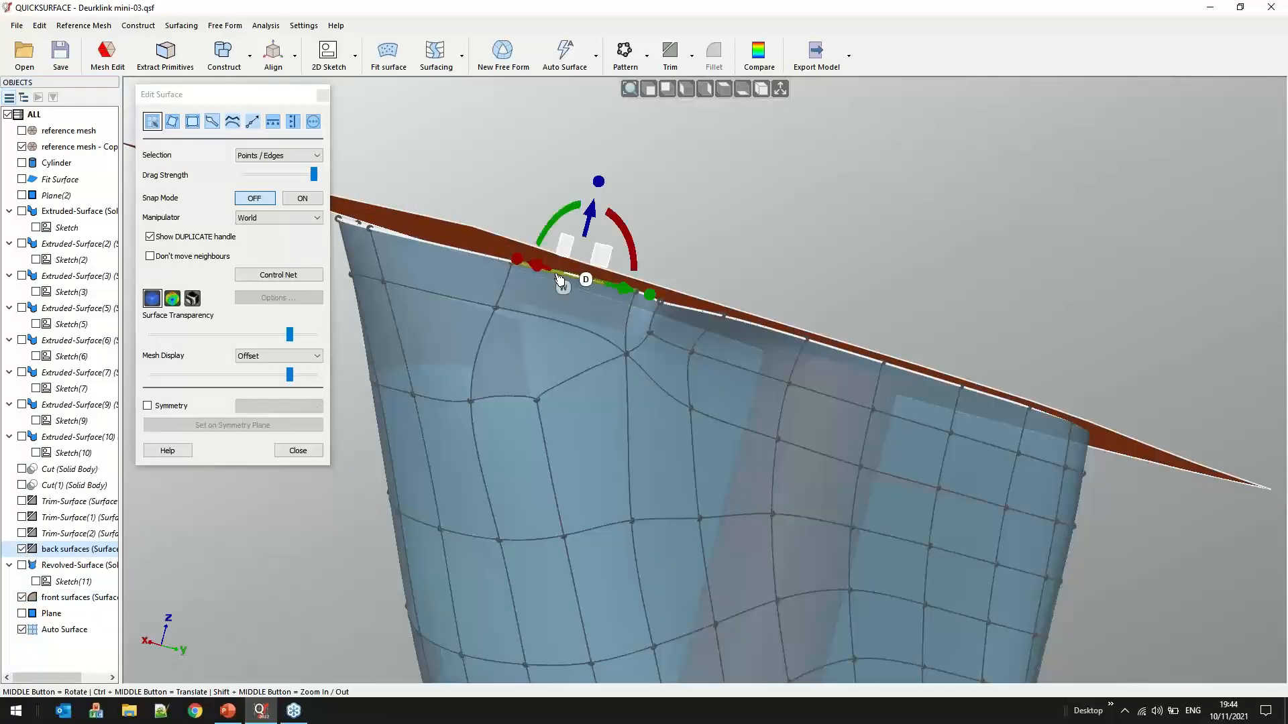
drag(712, 240, 725, 214)
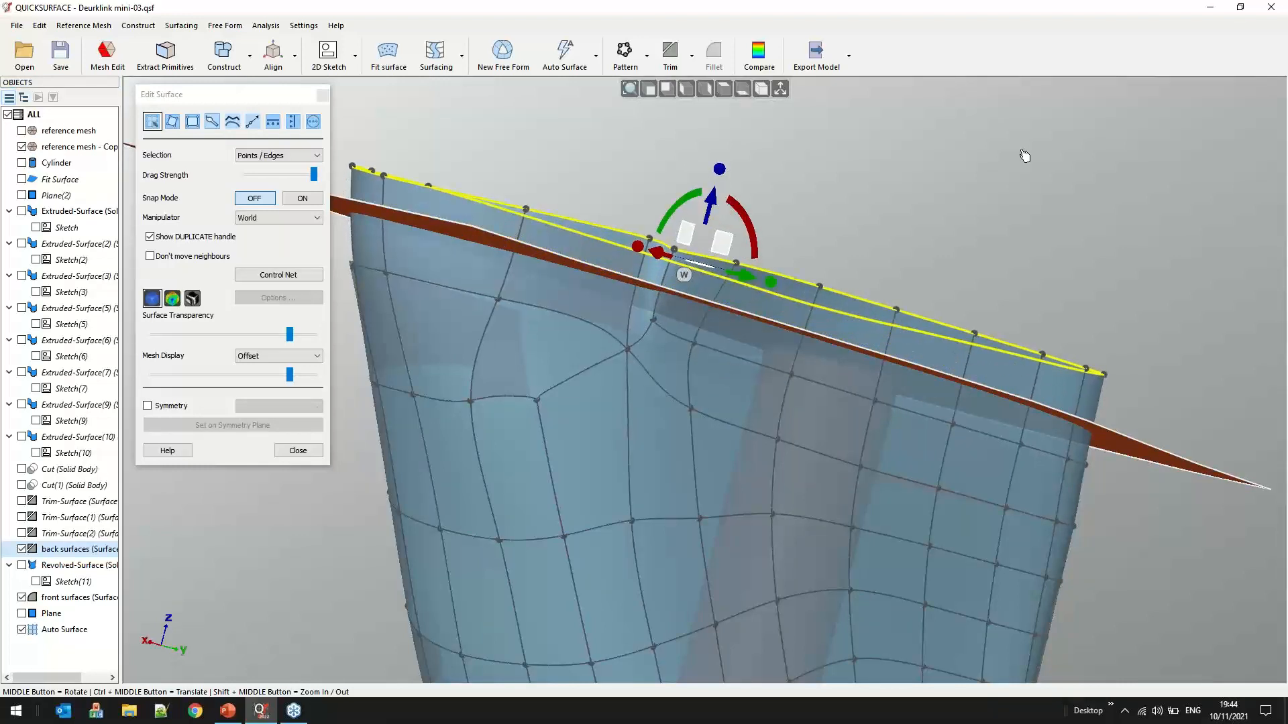
scroll(1024, 152, down, 5)
middle_drag(677, 377, 611, 405)
click(285, 454)
Trim the back surfaces, front surfaces and auto surface against each other, removing the excess pieces around the mounting faces, and accept the trim
scroll(654, 386, down, 5)
scroll(641, 321, down, 5)
scroll(641, 321, down, 3)
drag(439, 181, 1197, 514)
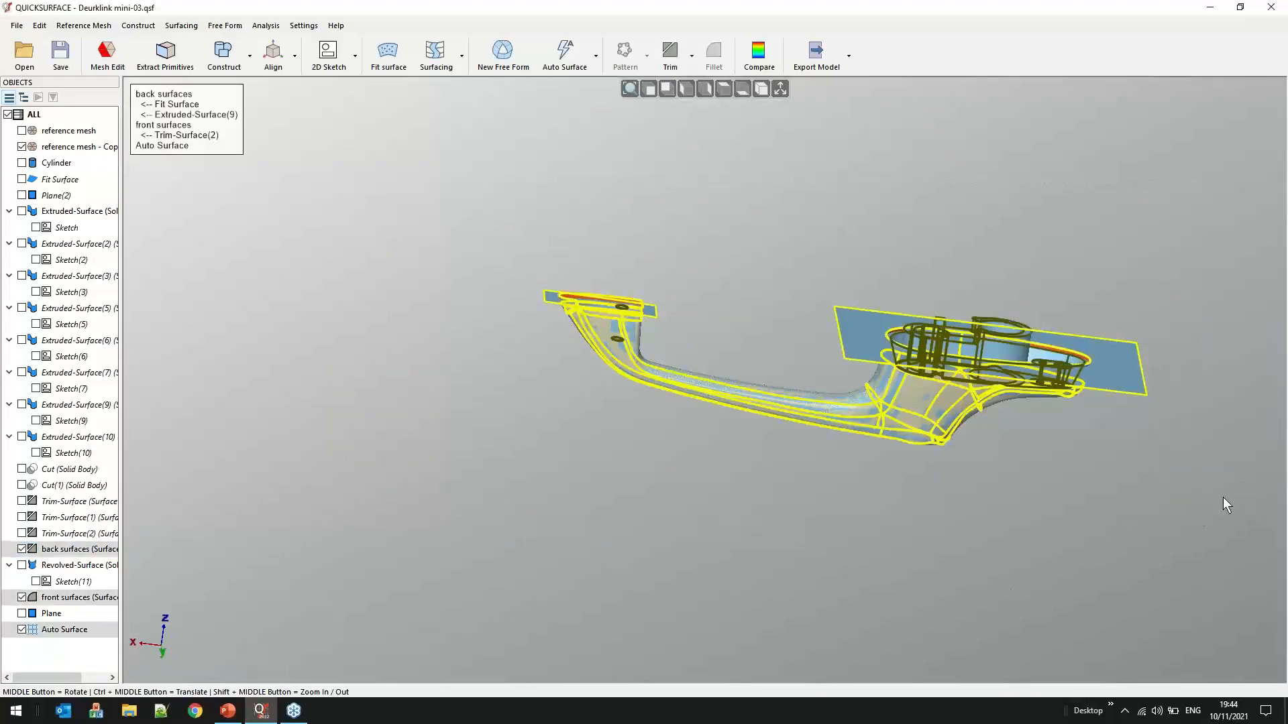
click(670, 57)
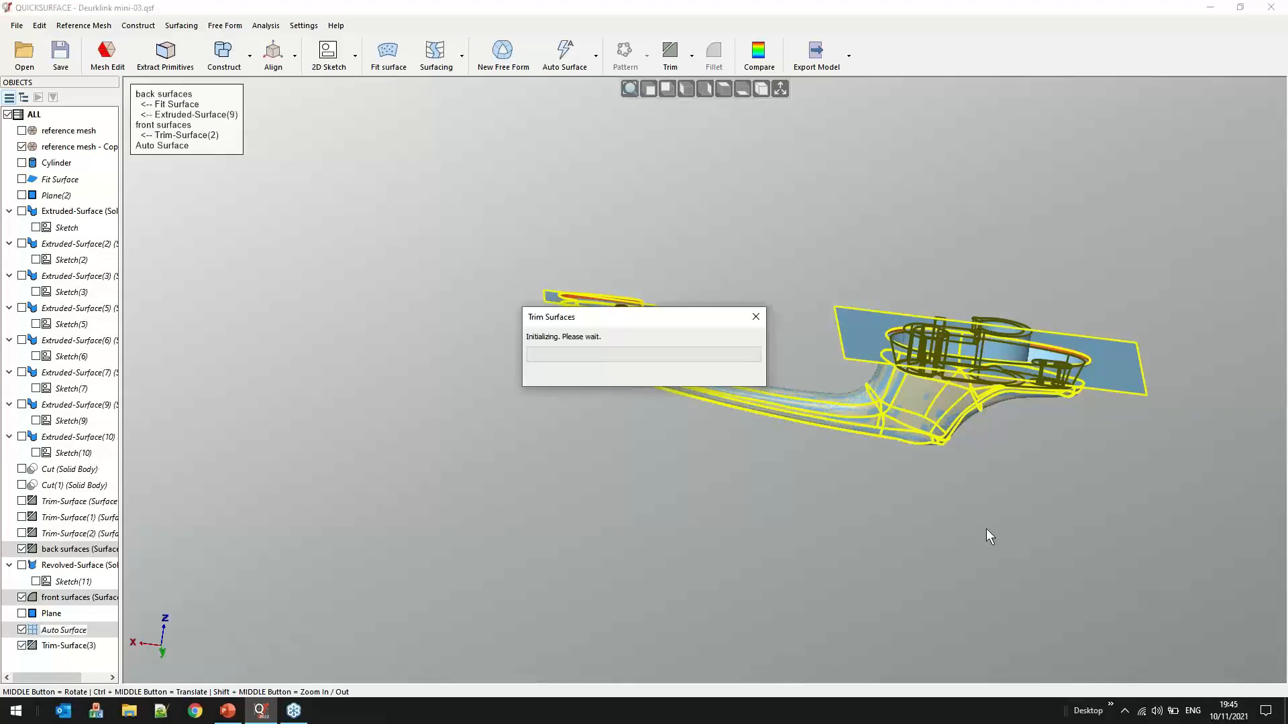
middle_drag(637, 457, 658, 486)
scroll(923, 345, up, 2)
scroll(923, 345, up, 5)
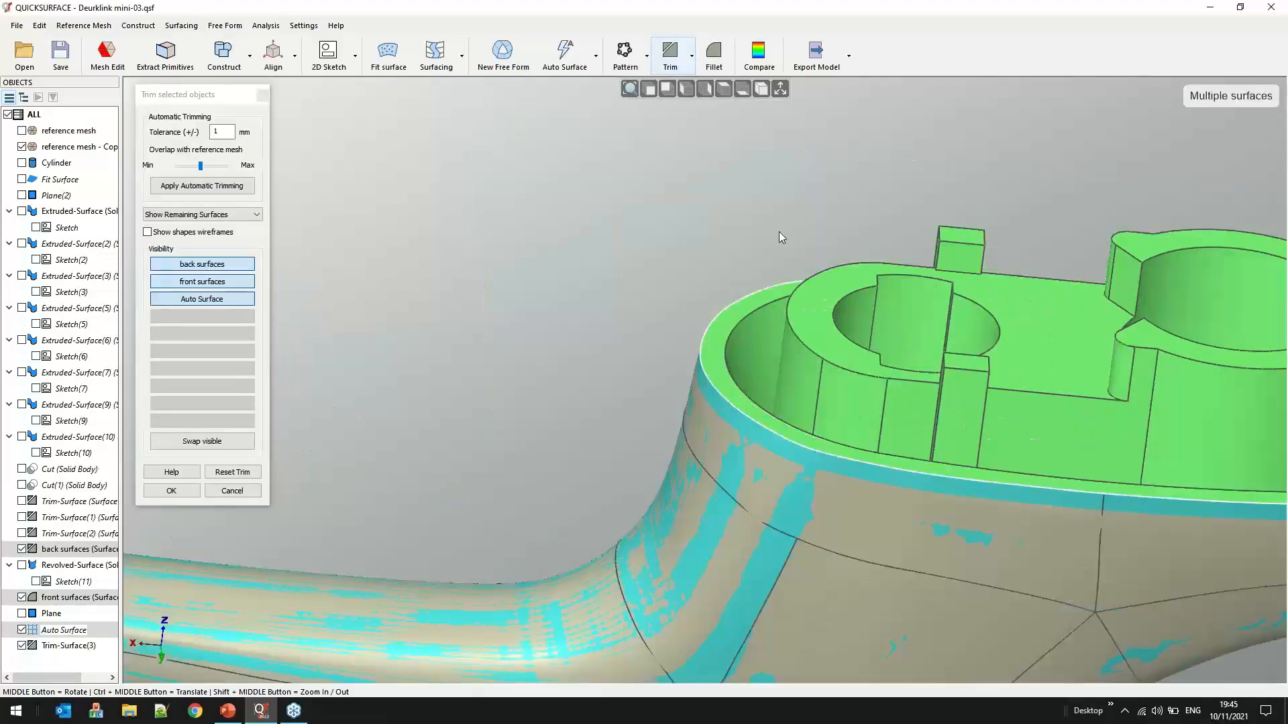
scroll(778, 231, down, 5)
scroll(393, 274, up, 4)
click(409, 274)
click(379, 317)
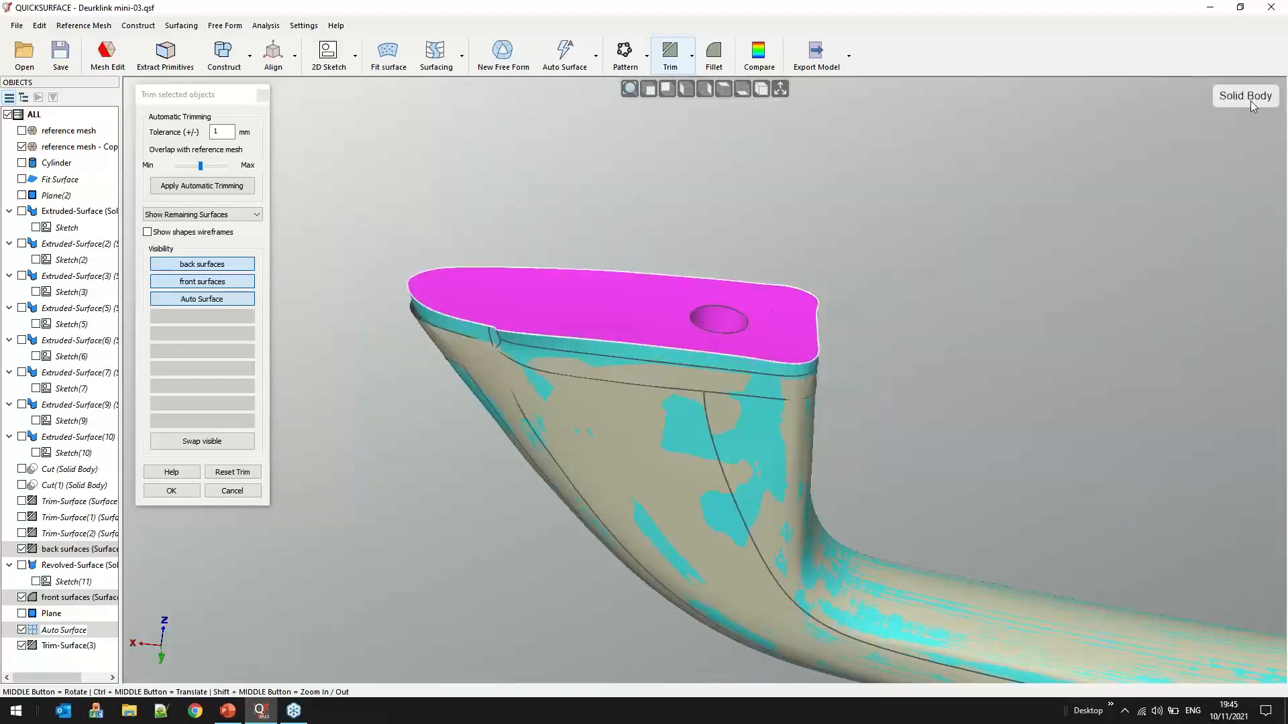
click(172, 491)
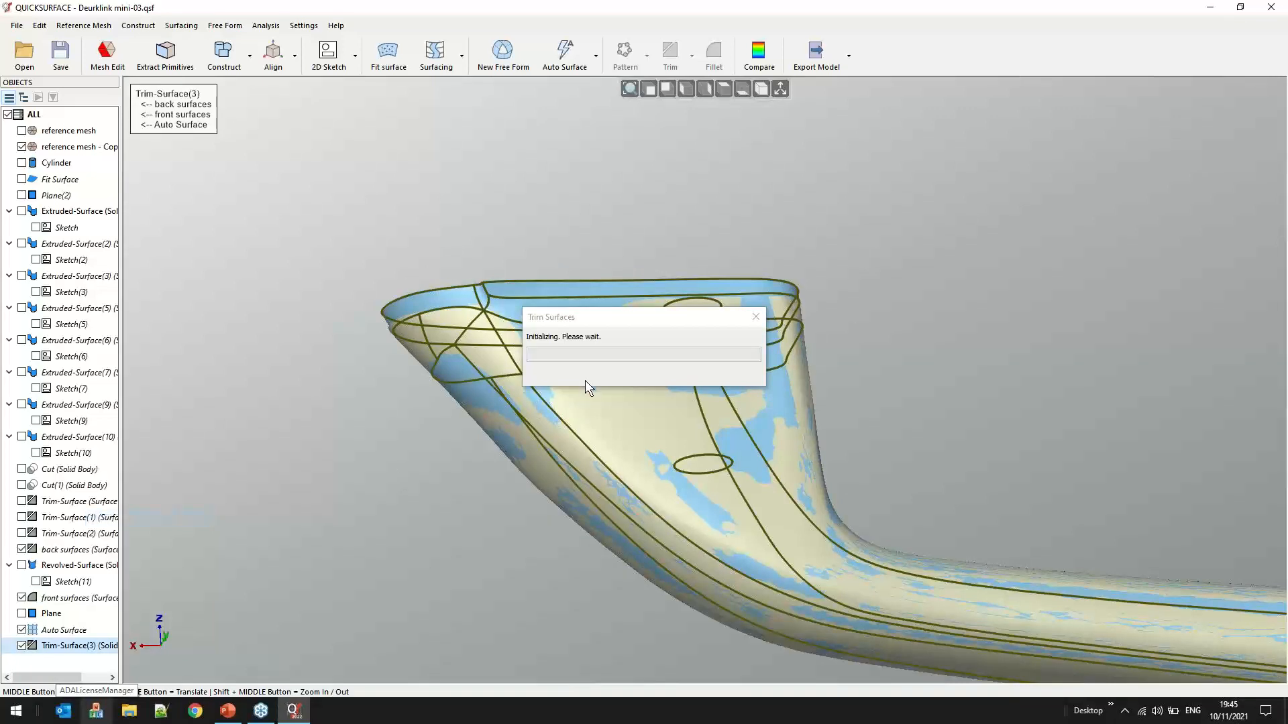
Leave the trim editing and compare the trimmed body with the reference mesh, checking the deviation at the small foot's tip
click(232, 491)
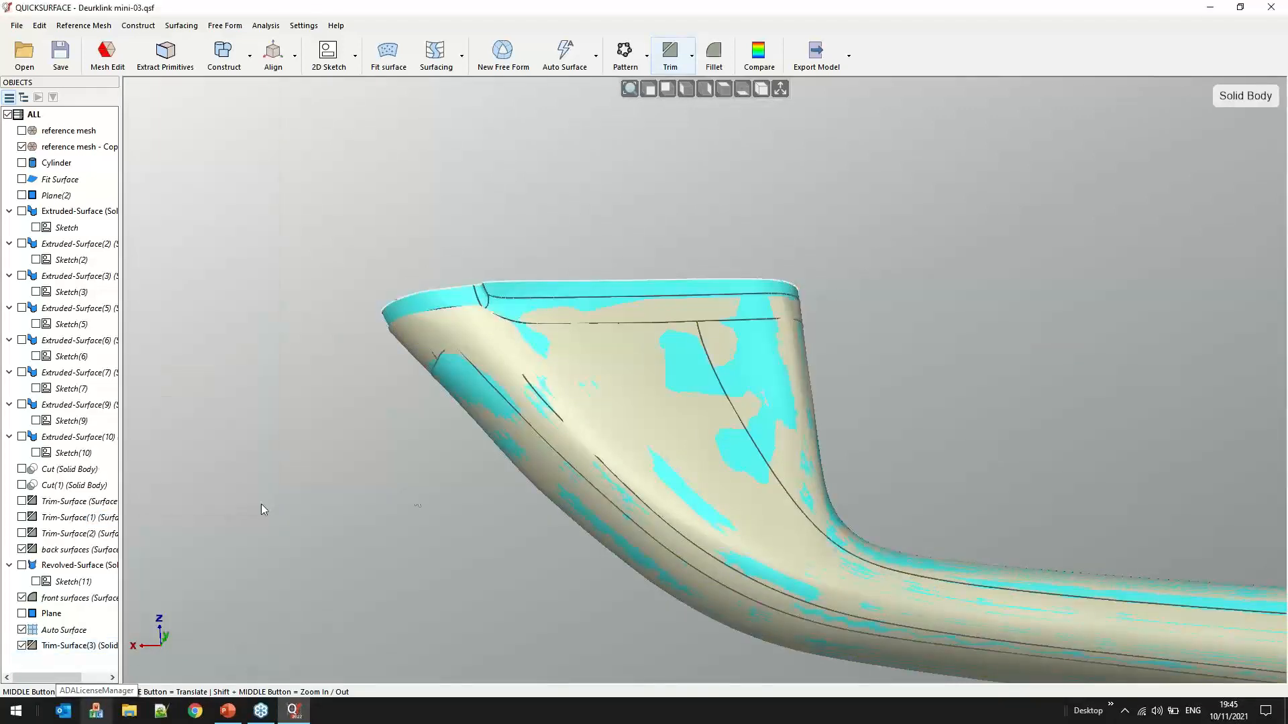
middle_drag(262, 510, 463, 361)
scroll(465, 362, down, 5)
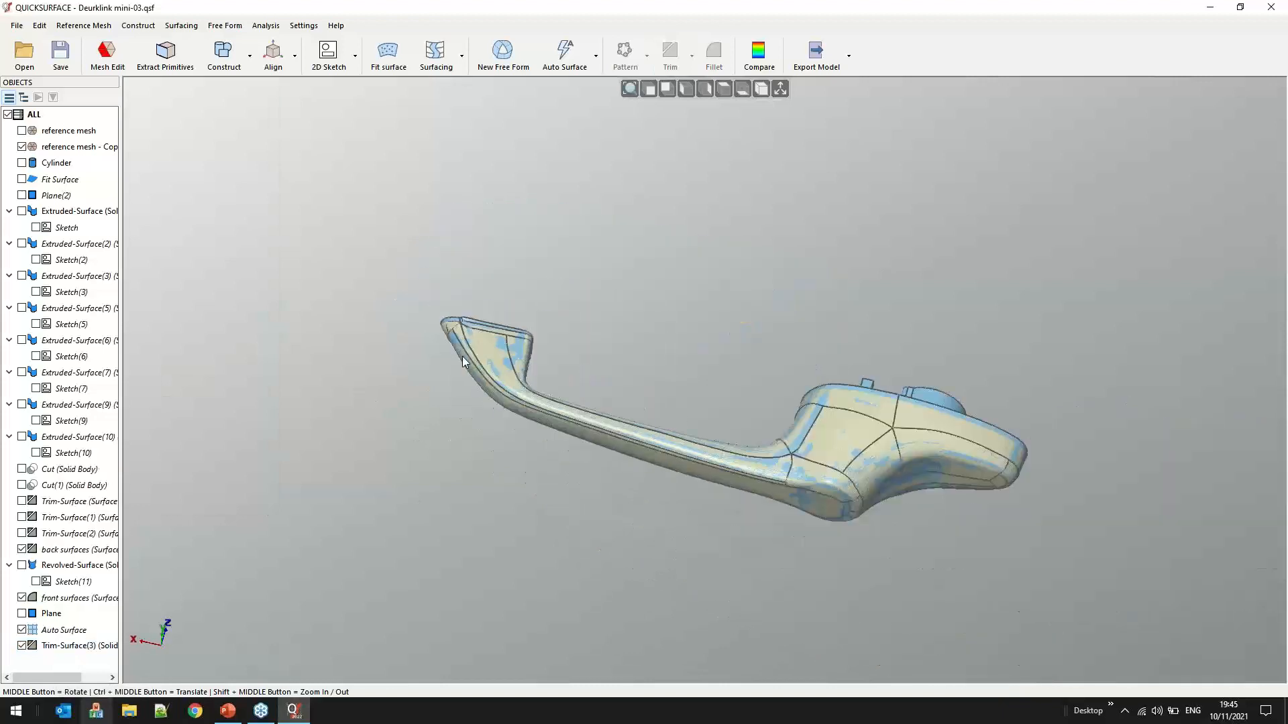
middle_drag(726, 443, 724, 267)
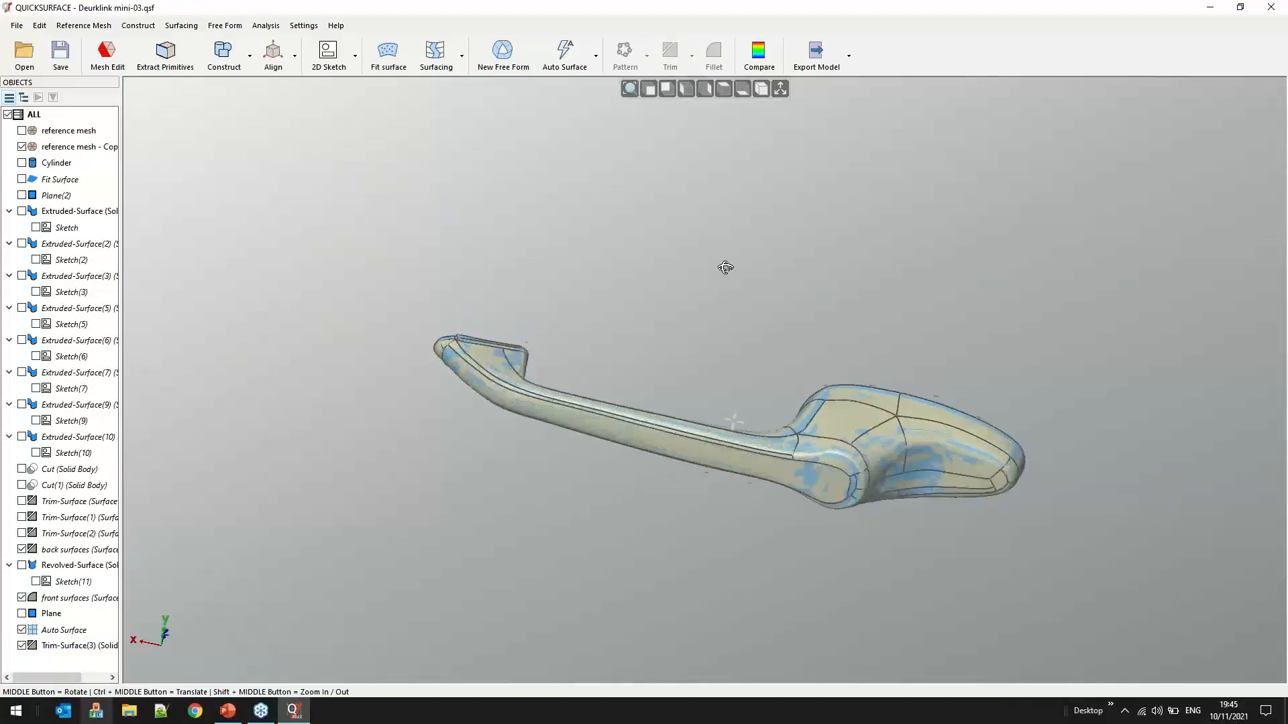
click(759, 54)
scroll(463, 414, up, 5)
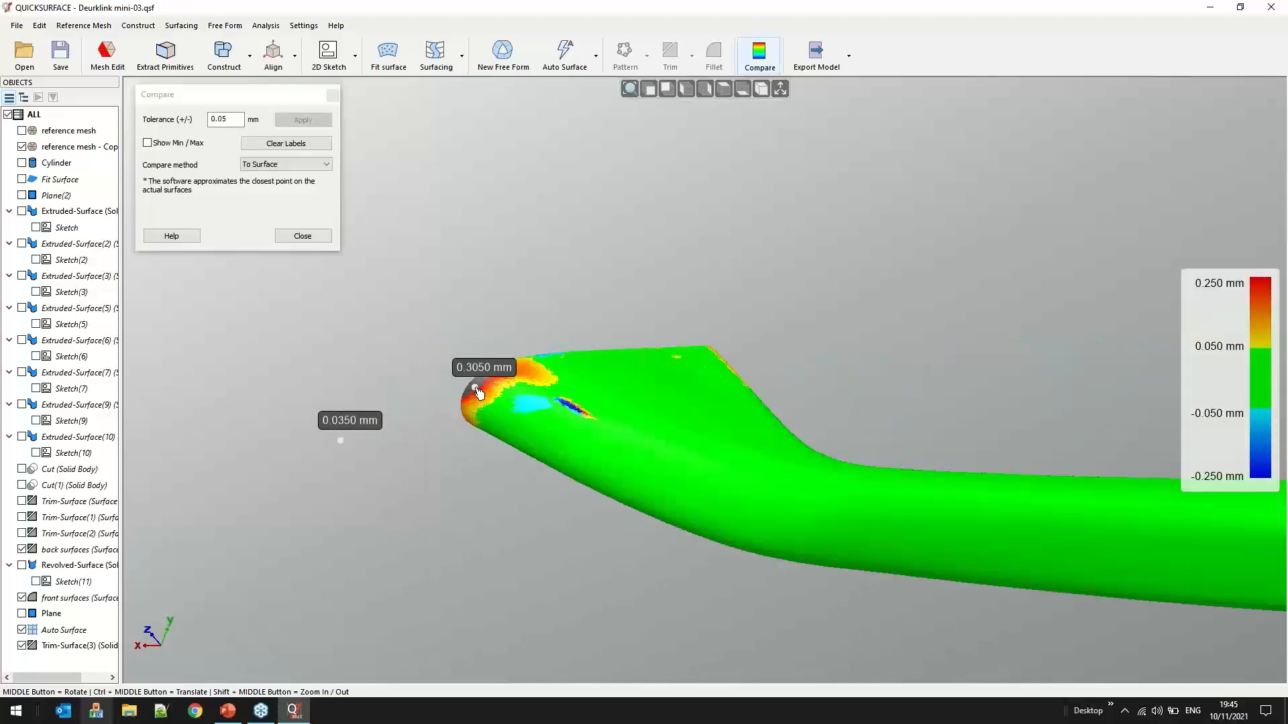
click(282, 148)
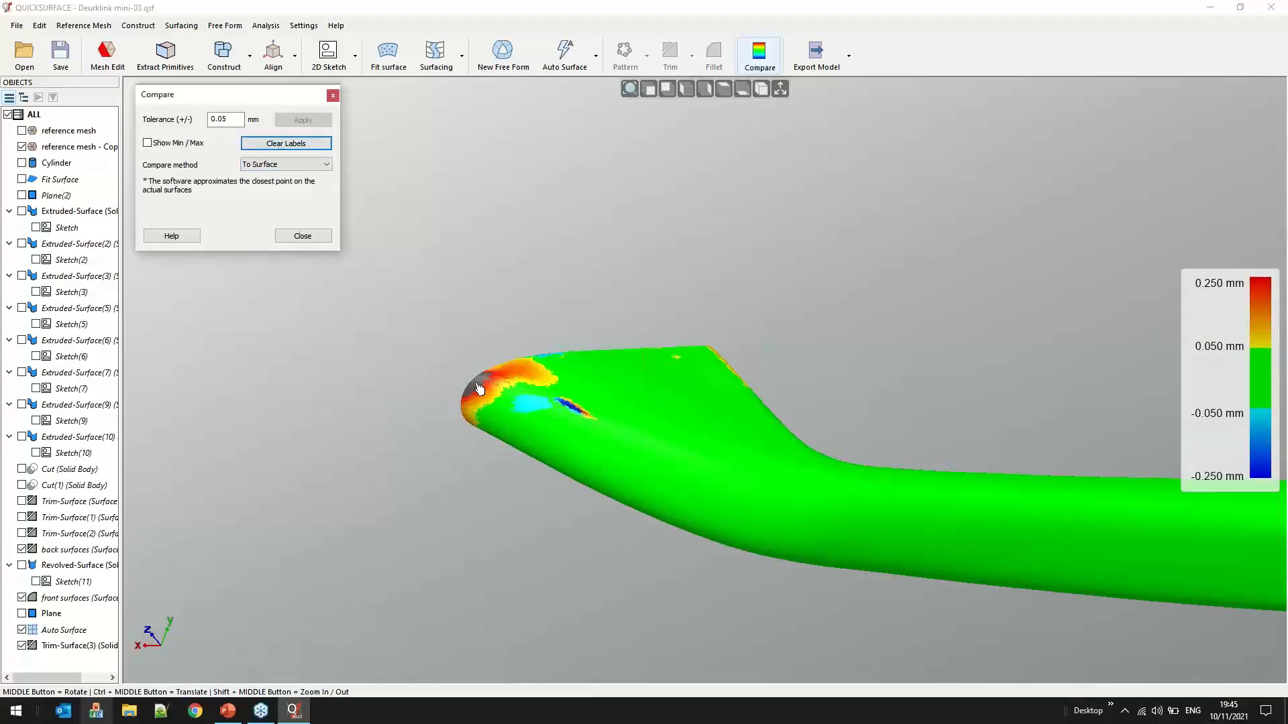
click(303, 236)
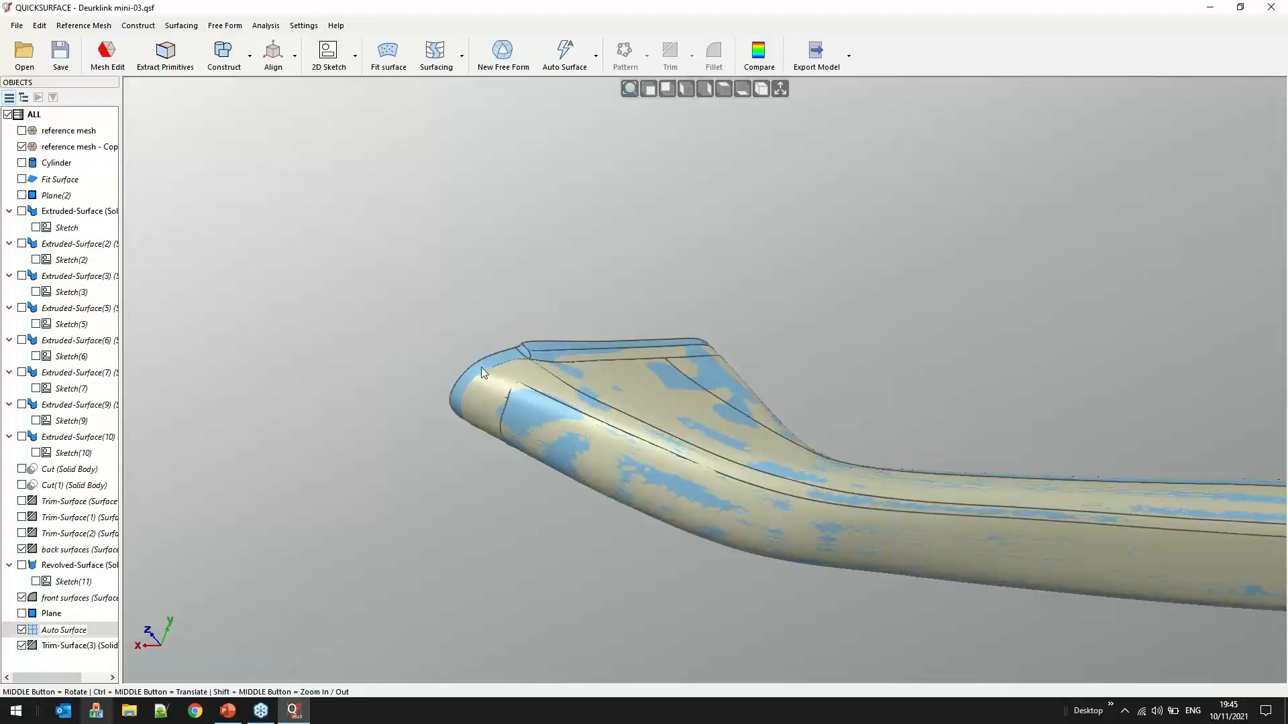
Reopen the auto surface with the deviation colours shown, adjust the points at the small foot's tip in the X-Z view, and close the editing
double_click(481, 369)
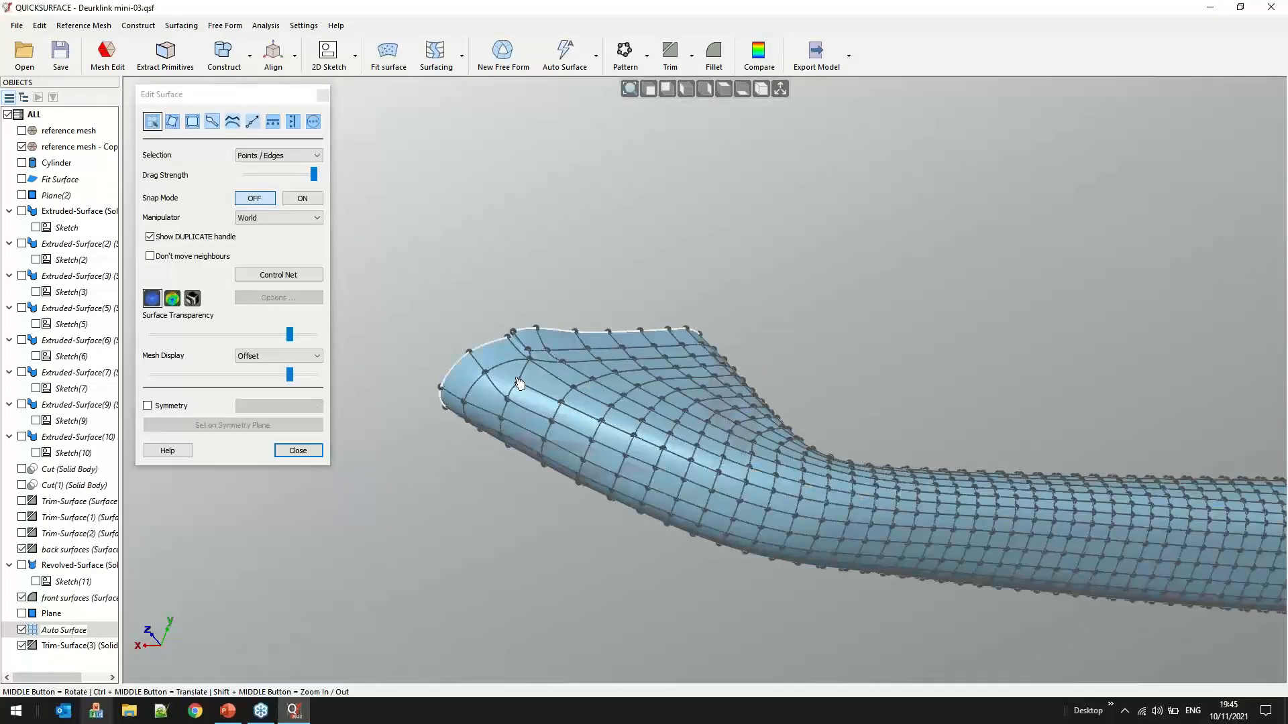
middle_drag(518, 383, 425, 451)
scroll(425, 453, up, 4)
middle_drag(1042, 450, 959, 607)
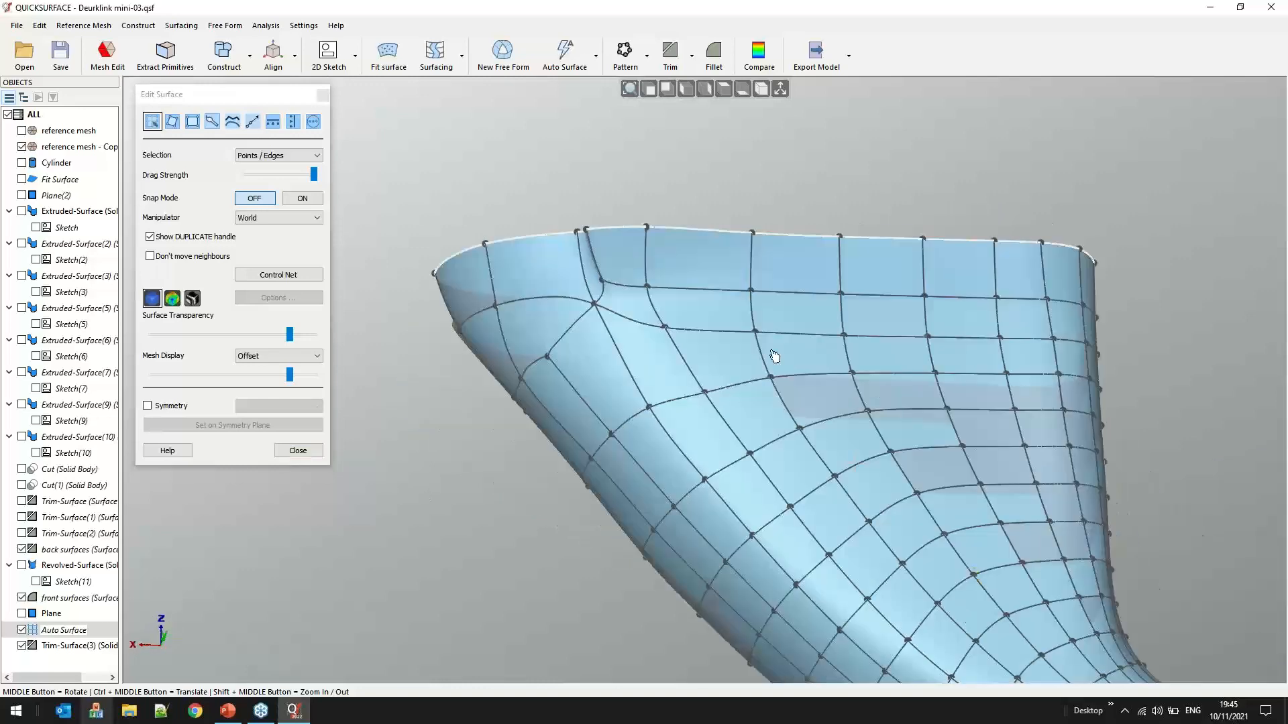
key(ctrl+5)
key(ctrl+1)
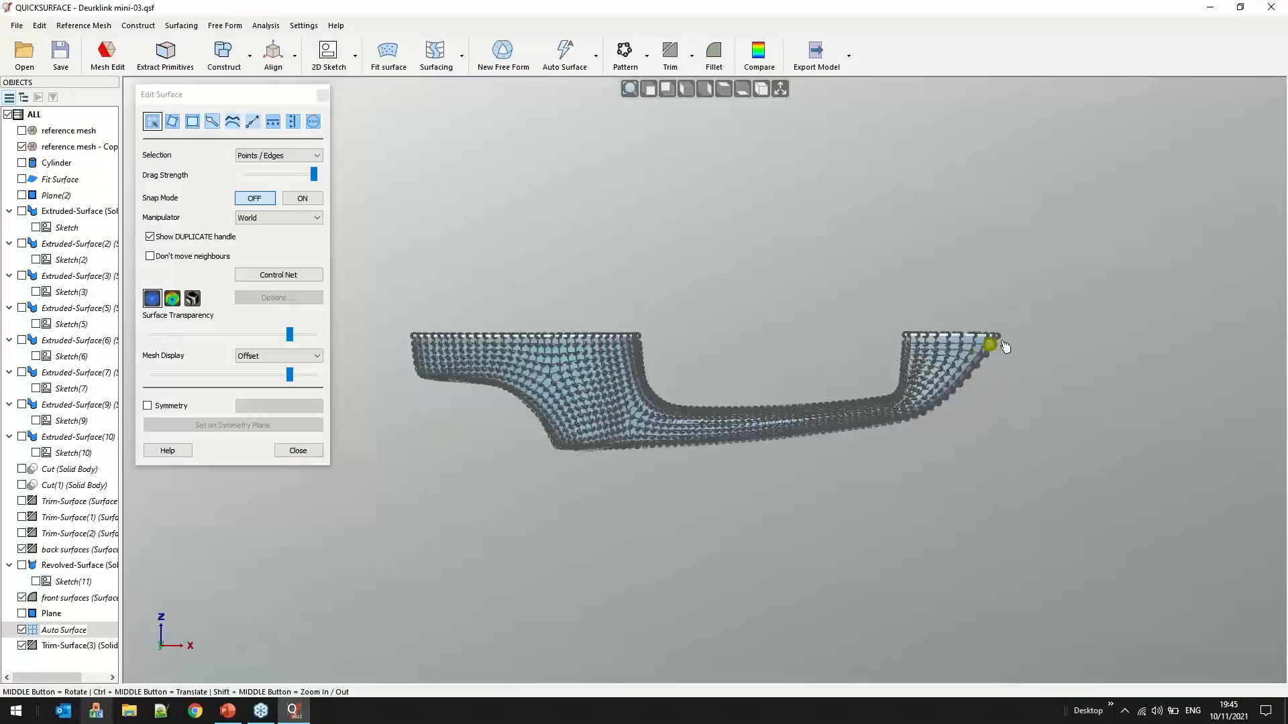
scroll(1001, 334, up, 3)
scroll(1001, 335, up, 2)
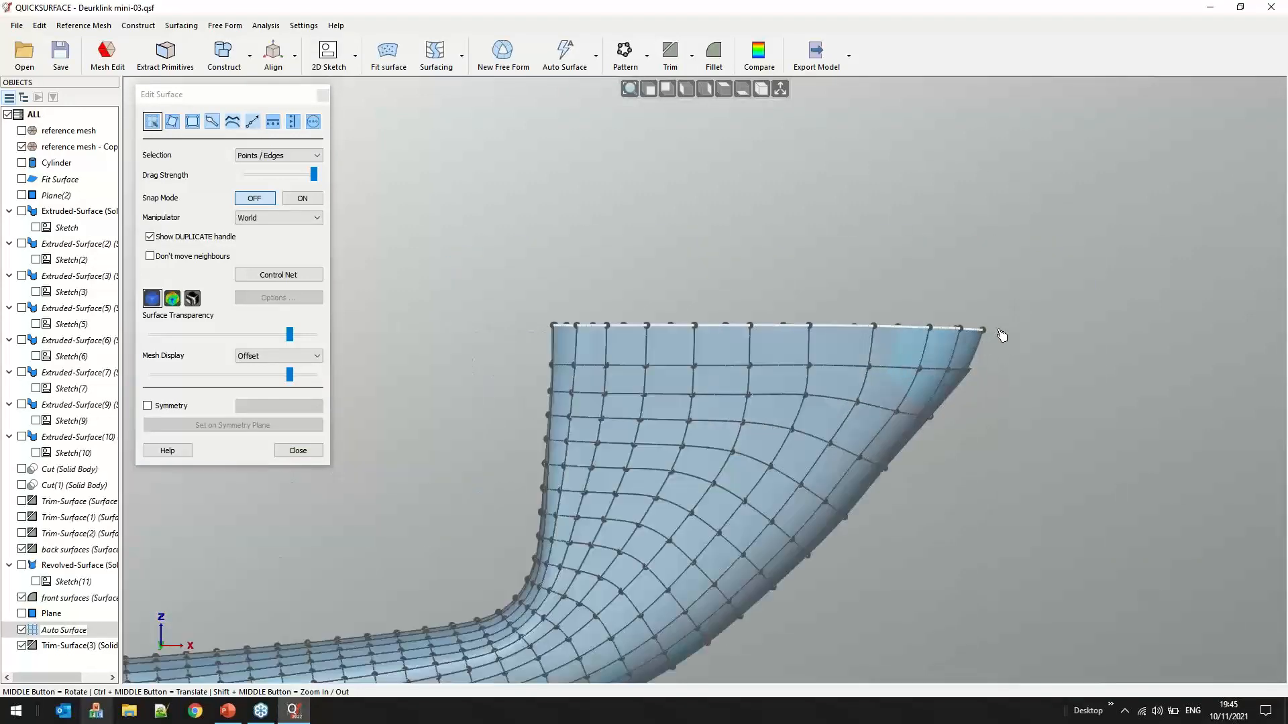
scroll(1002, 335, up, 3)
click(952, 332)
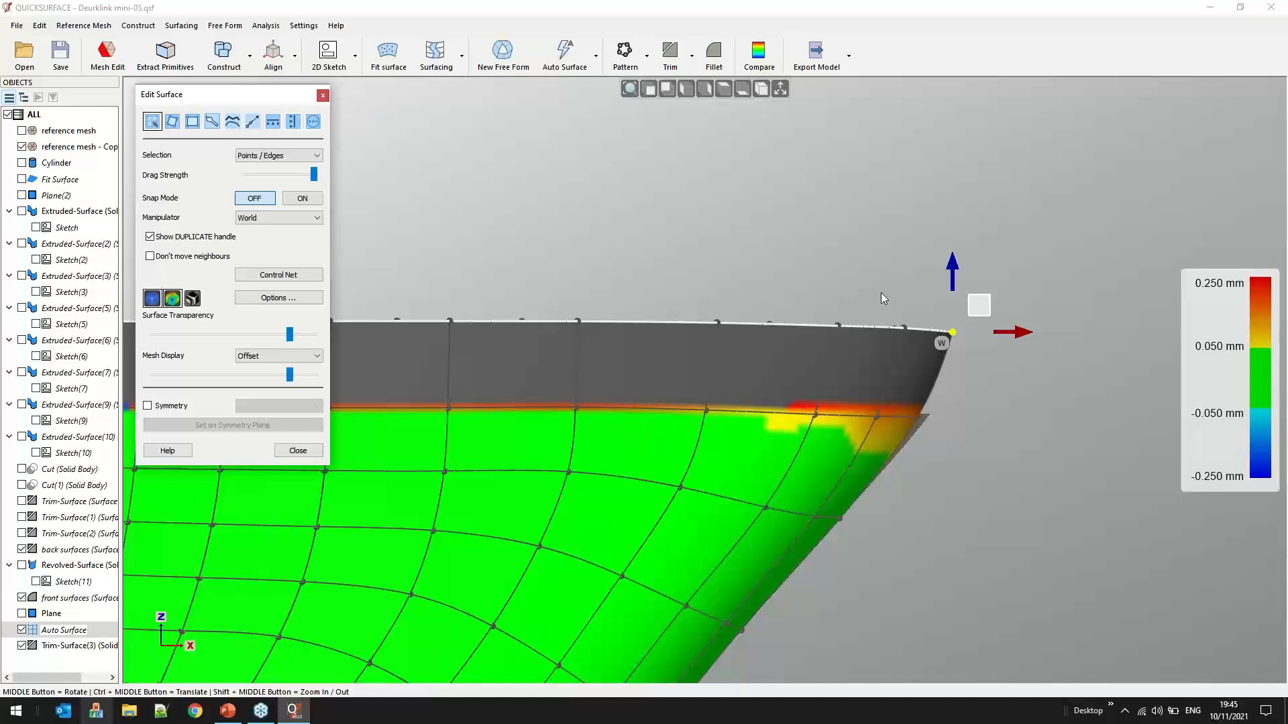
drag(983, 310, 959, 398)
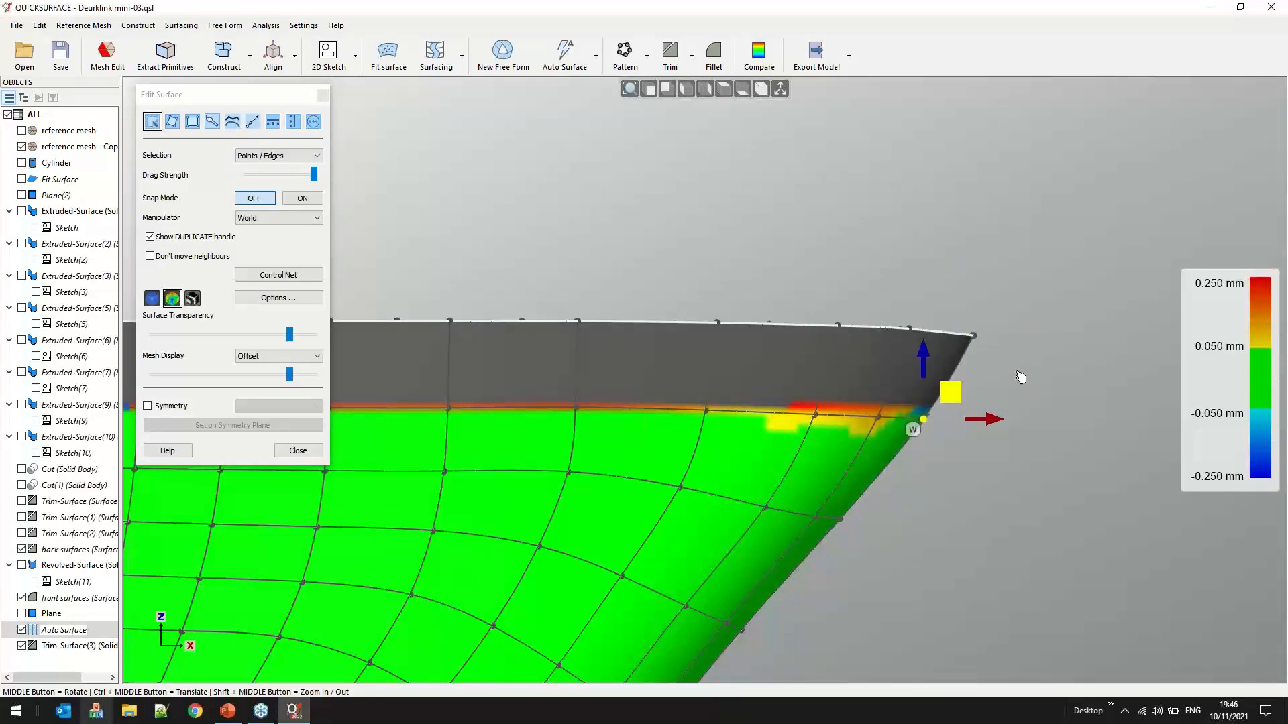
click(312, 457)
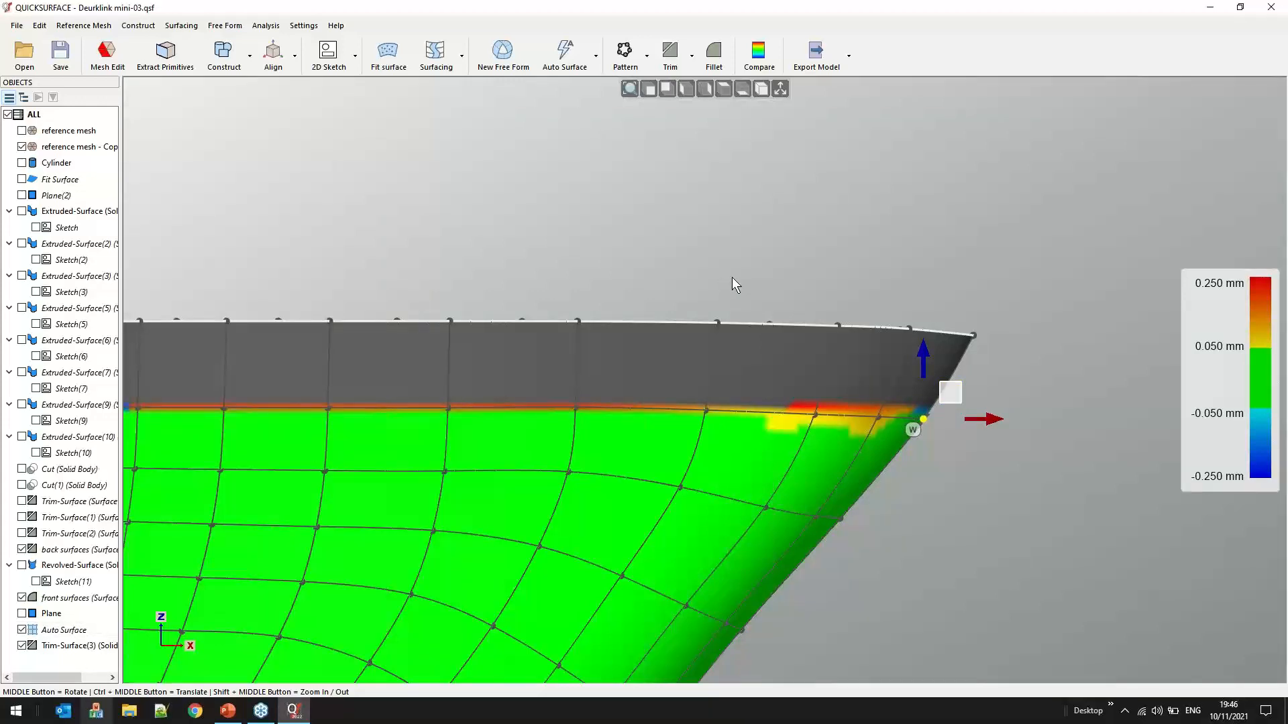
Finish the auto surface editing, check the rebuilt trim of the three surface bodies without changing it, and view the whole handle
right_click(589, 350)
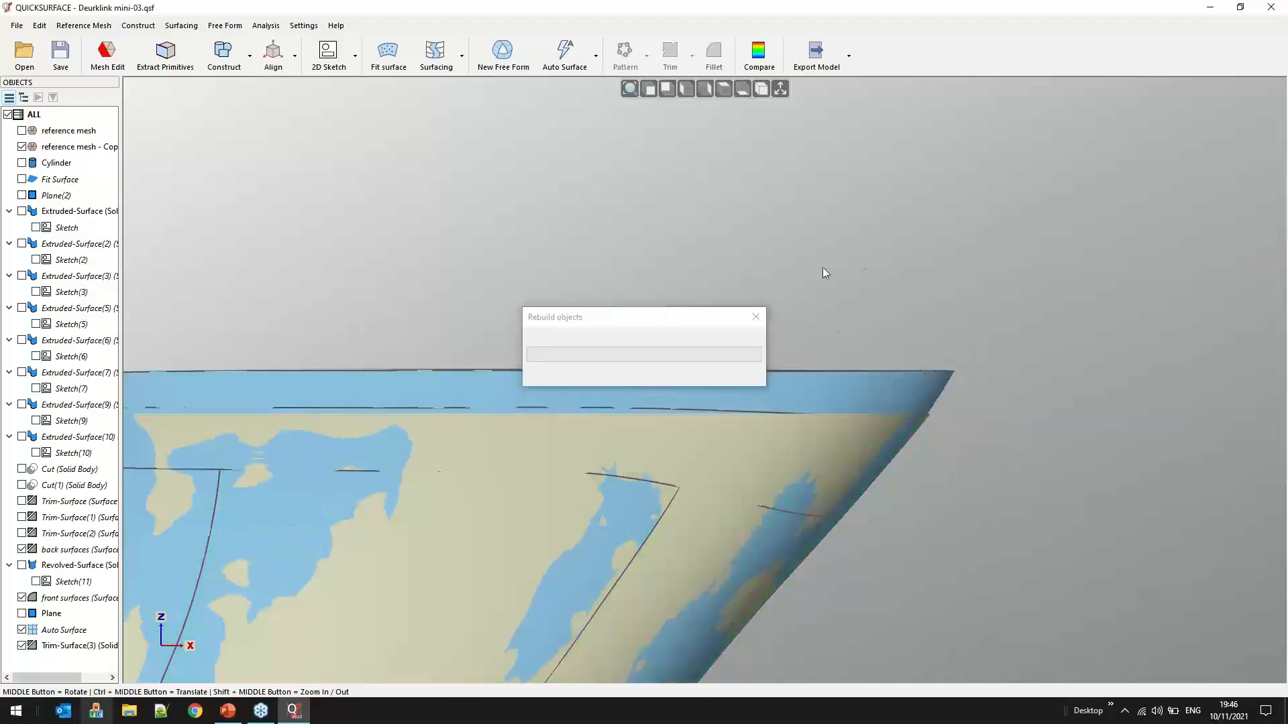
middle_drag(832, 395, 263, 406)
right_click(43, 646)
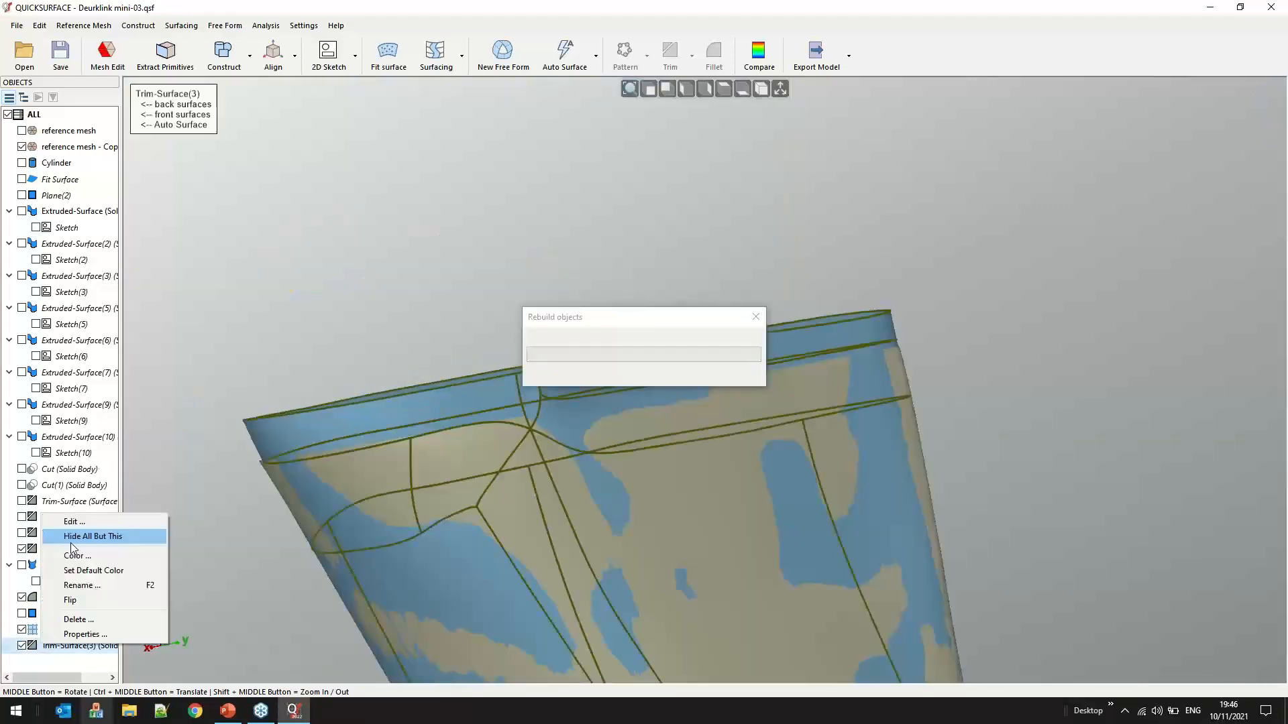
click(75, 523)
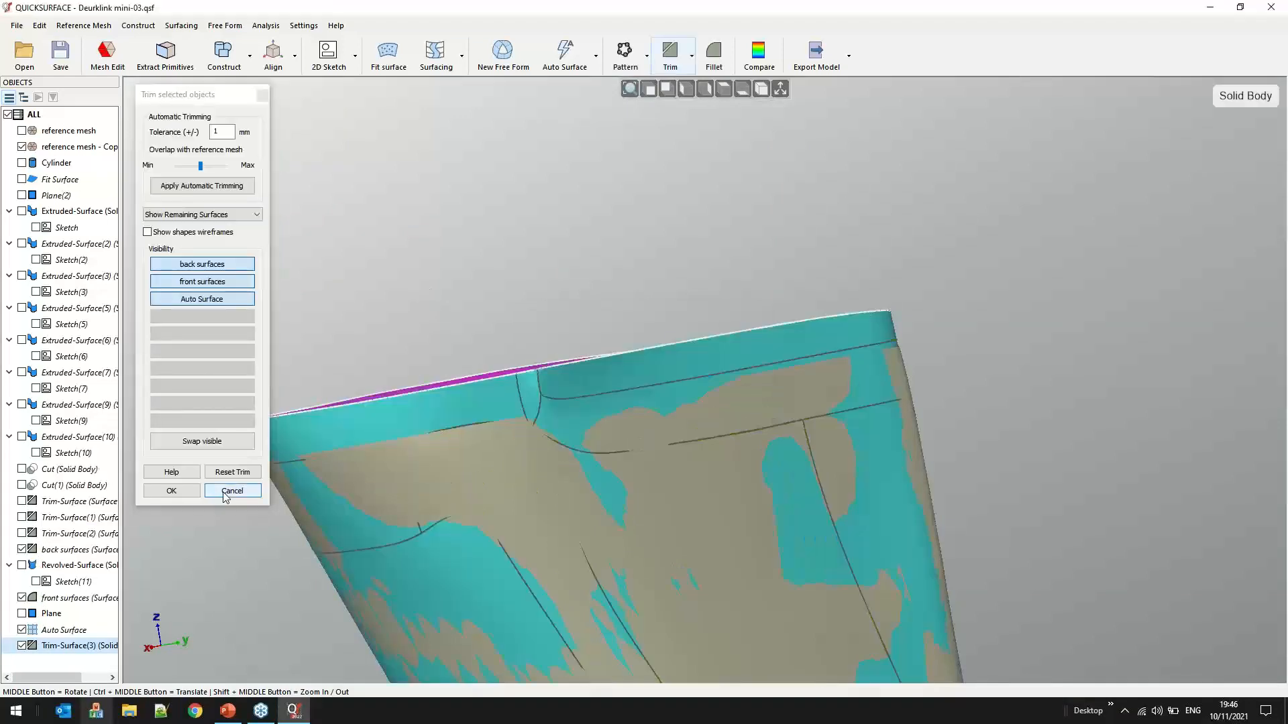
click(232, 491)
scroll(698, 333, down, 6)
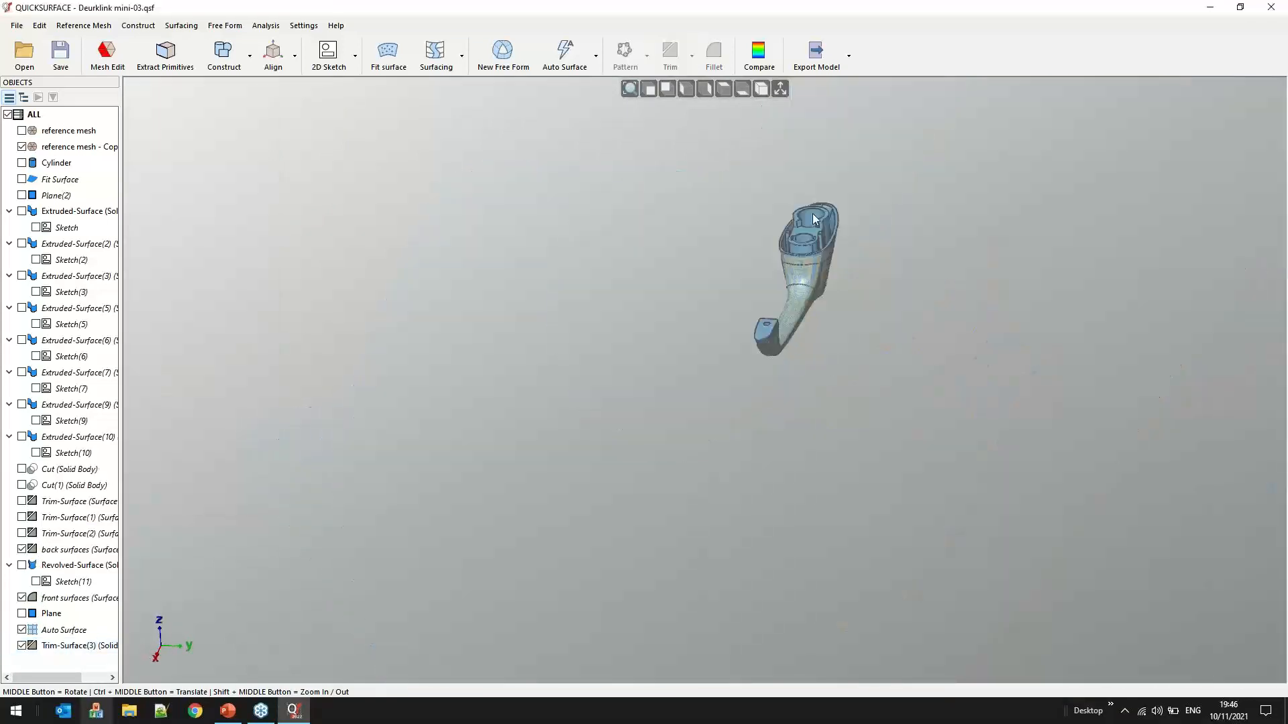
scroll(814, 219, up, 5)
middle_drag(831, 547, 700, 549)
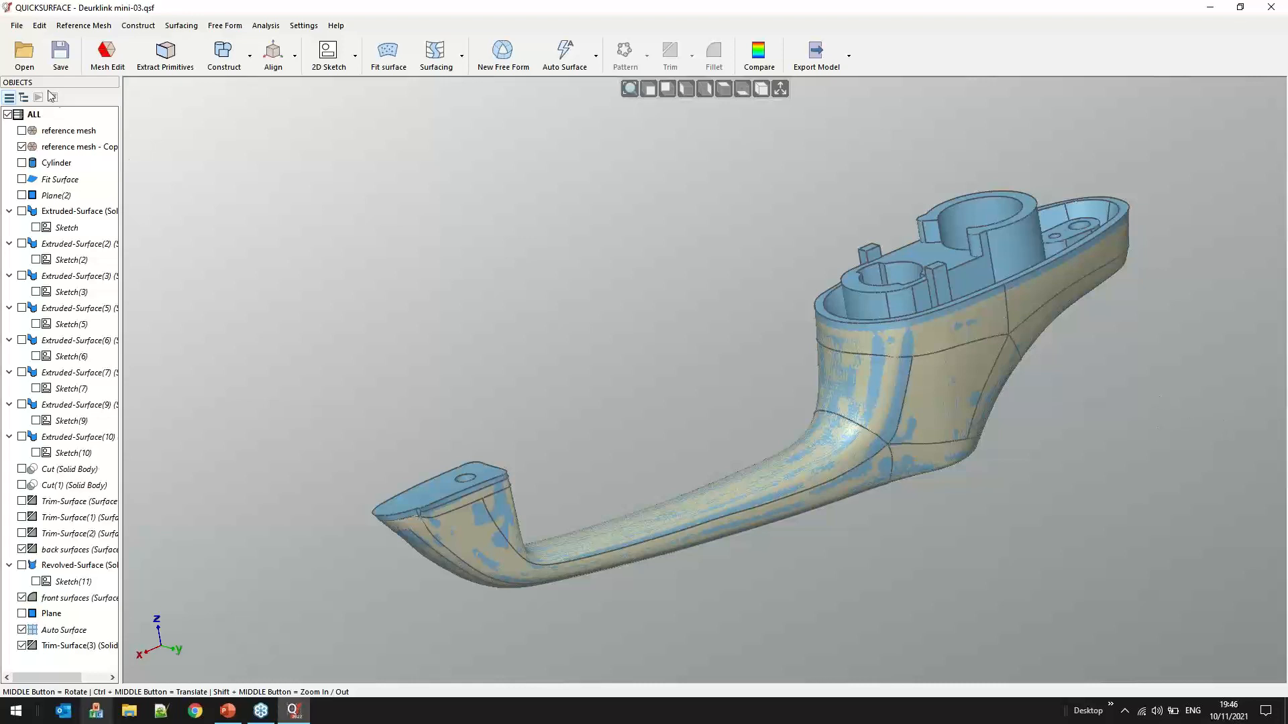
Open Visor.qsf from the 07_Splitting data folder without saving the changes to the door handle file
click(17, 27)
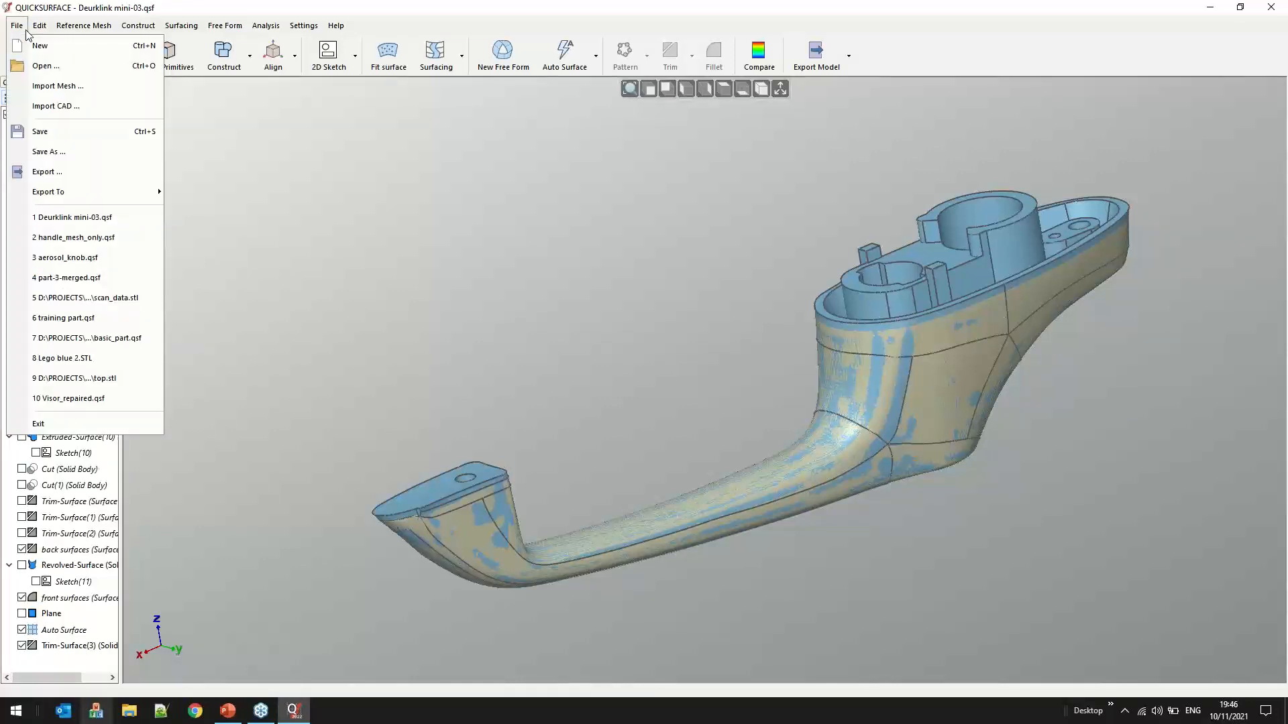
click(43, 66)
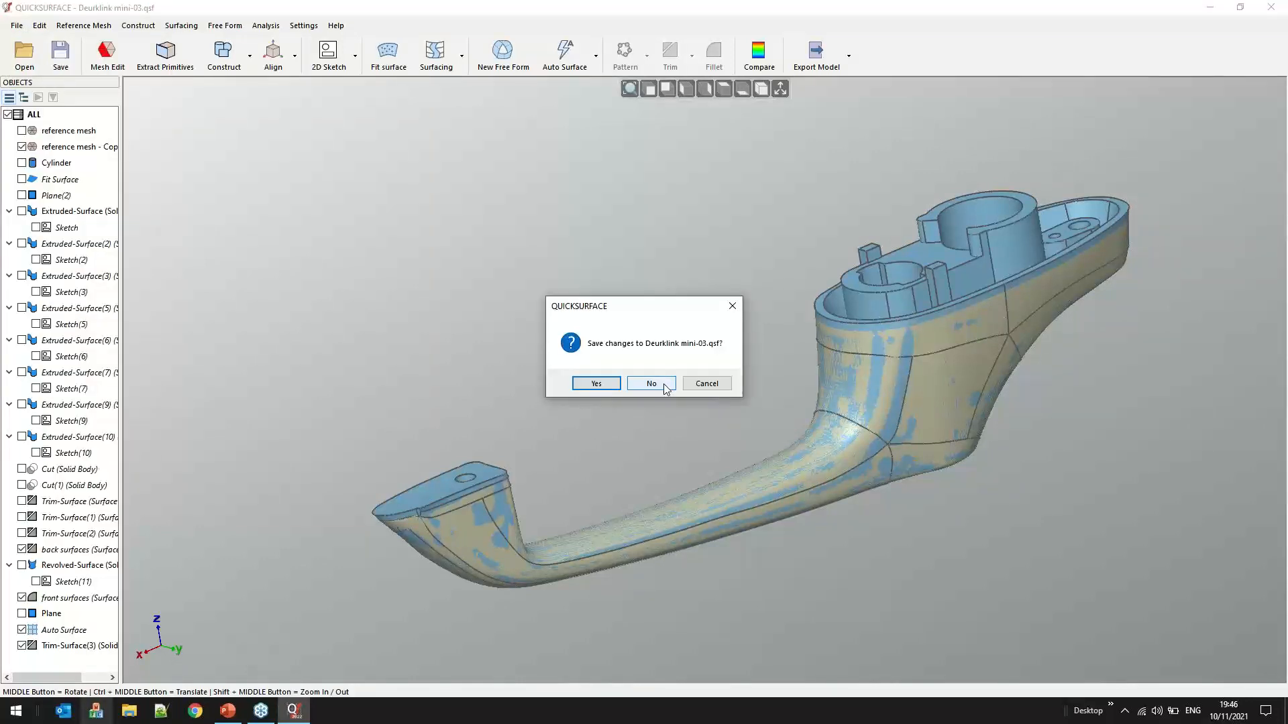
click(664, 386)
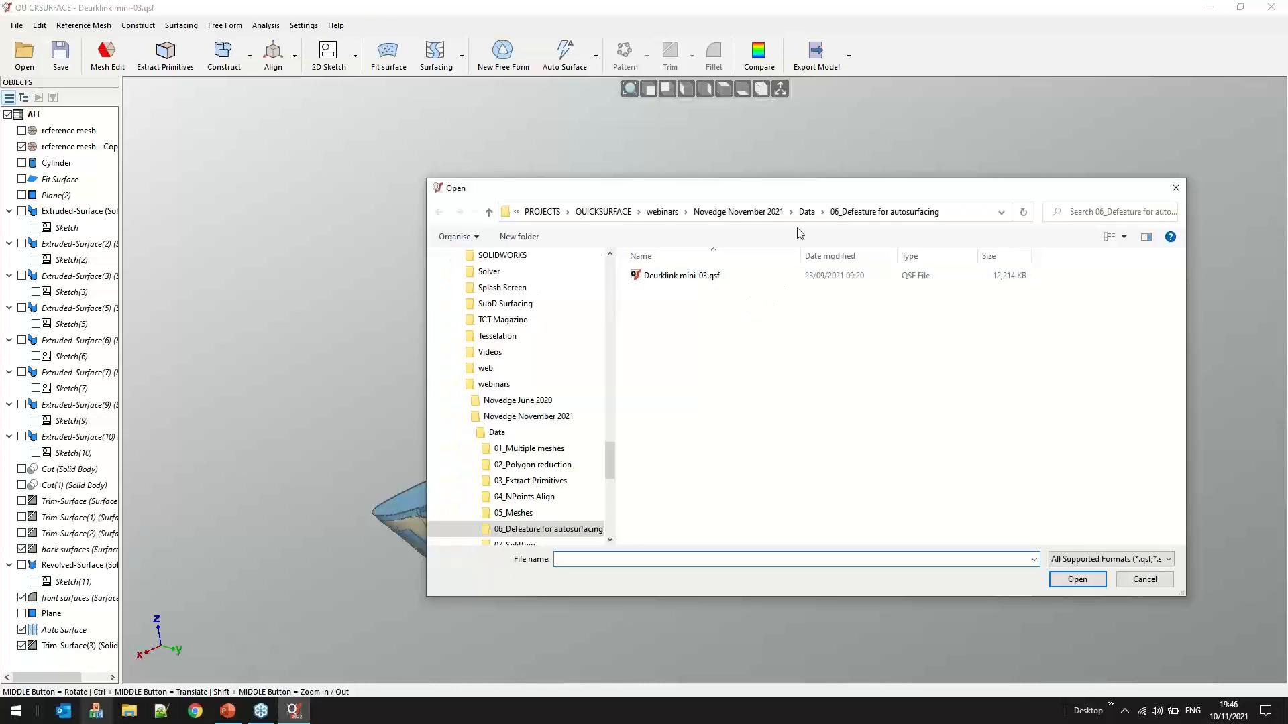
click(807, 212)
double_click(677, 361)
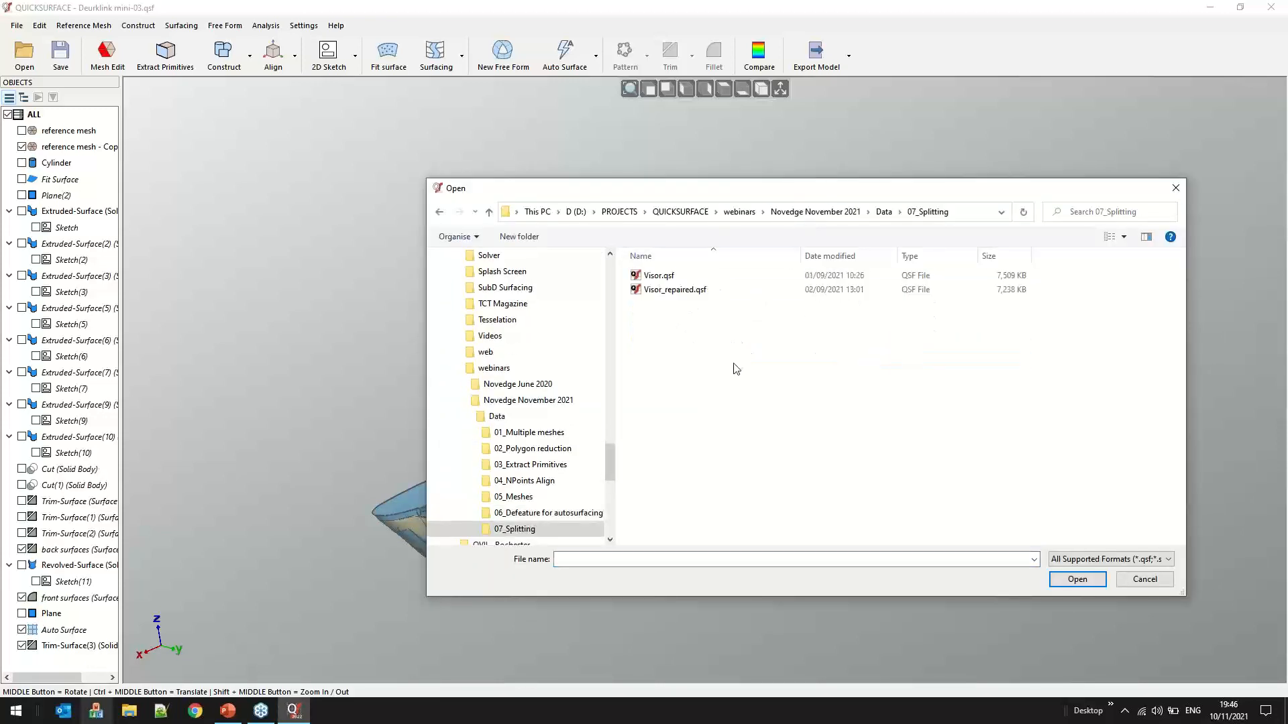
click(670, 277)
double_click(670, 277)
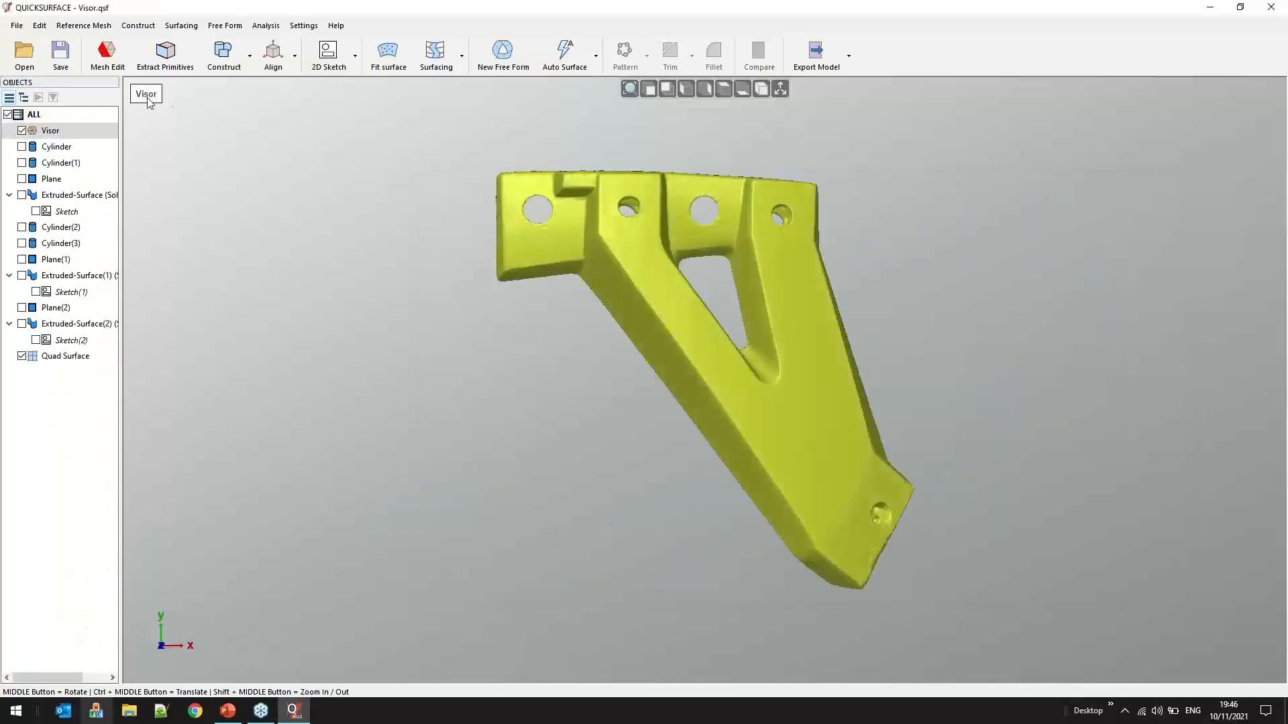
Open the Visor mesh for editing and inspect its mounting holes and side walls from several angles
click(108, 67)
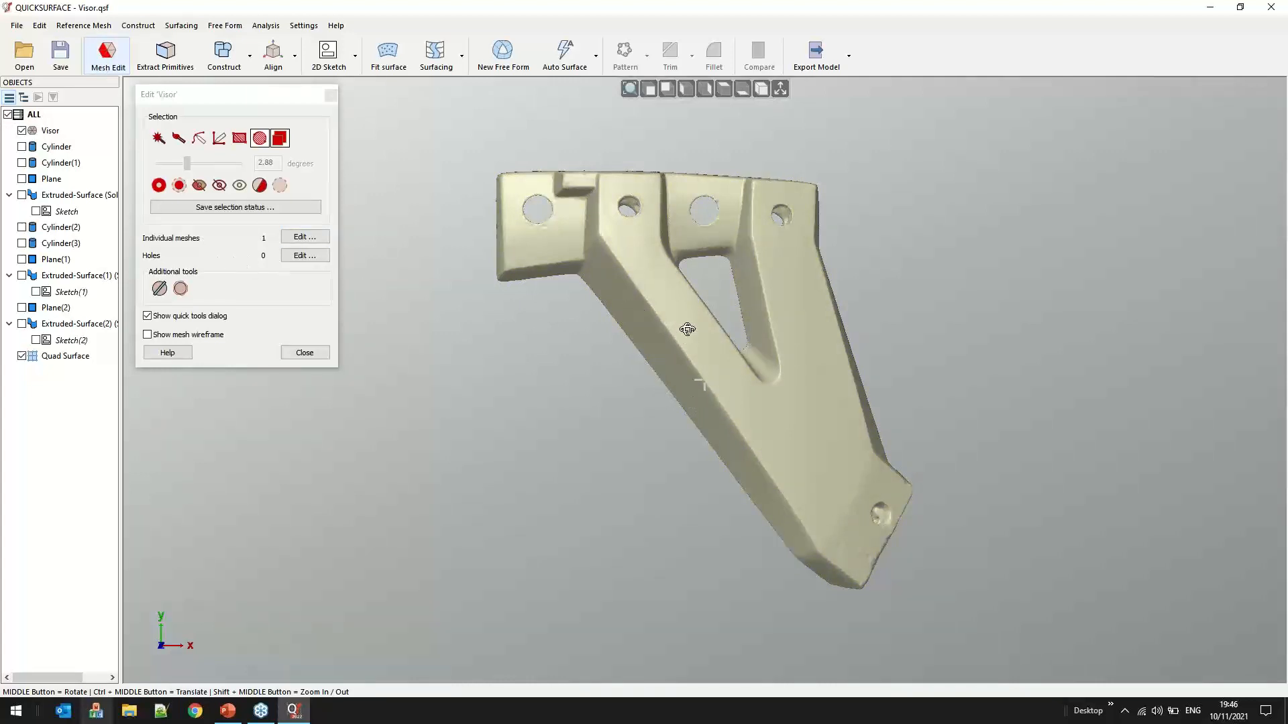
middle_drag(687, 334, 686, 294)
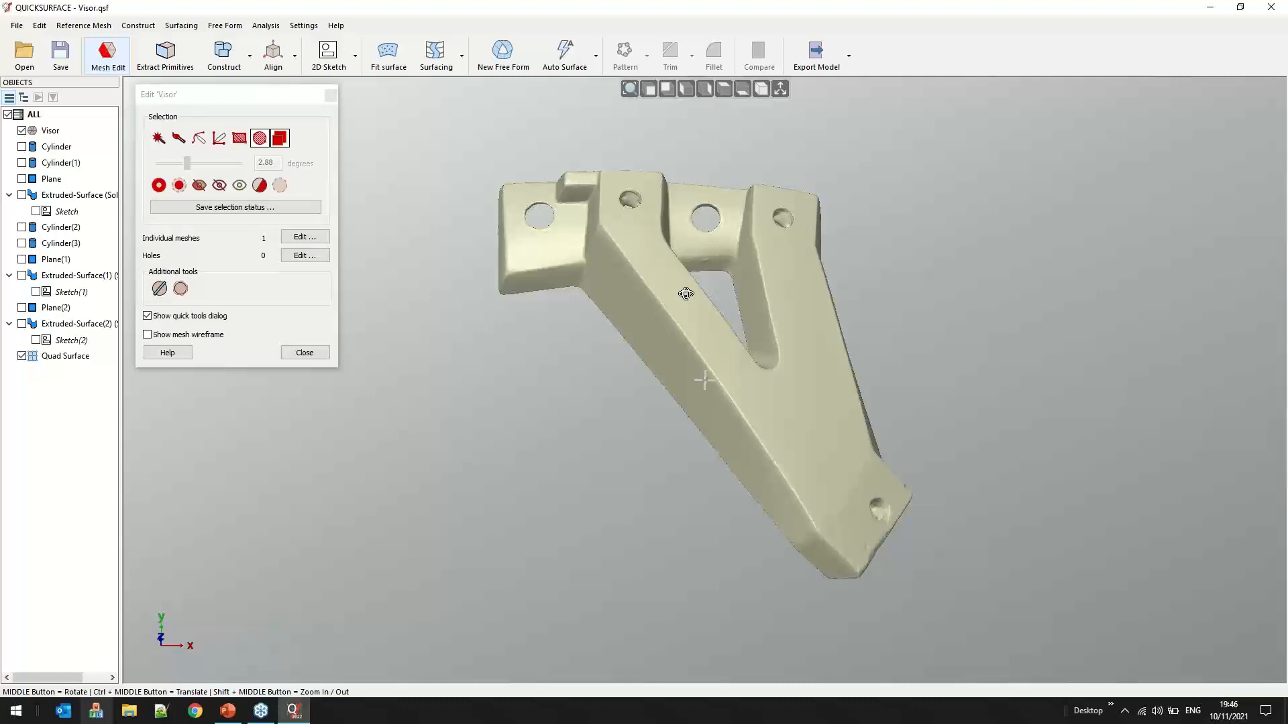
middle_drag(685, 293, 566, 231)
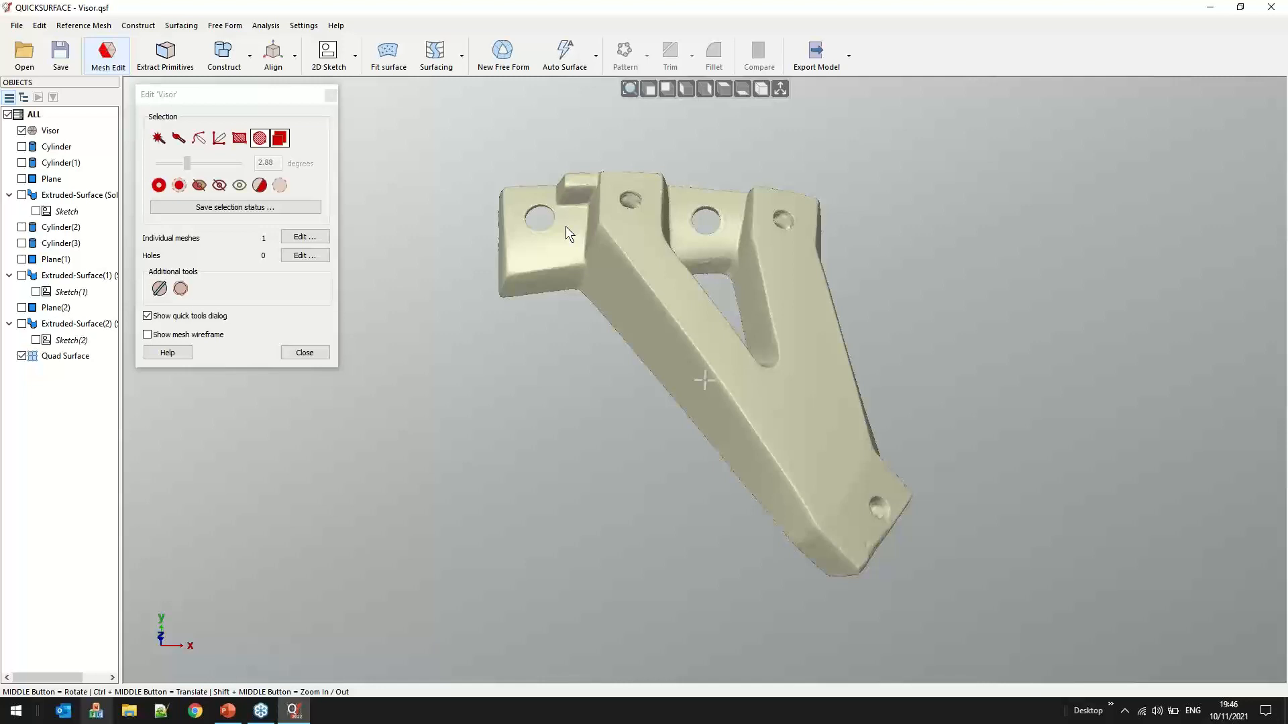
middle_drag(566, 227, 511, 464)
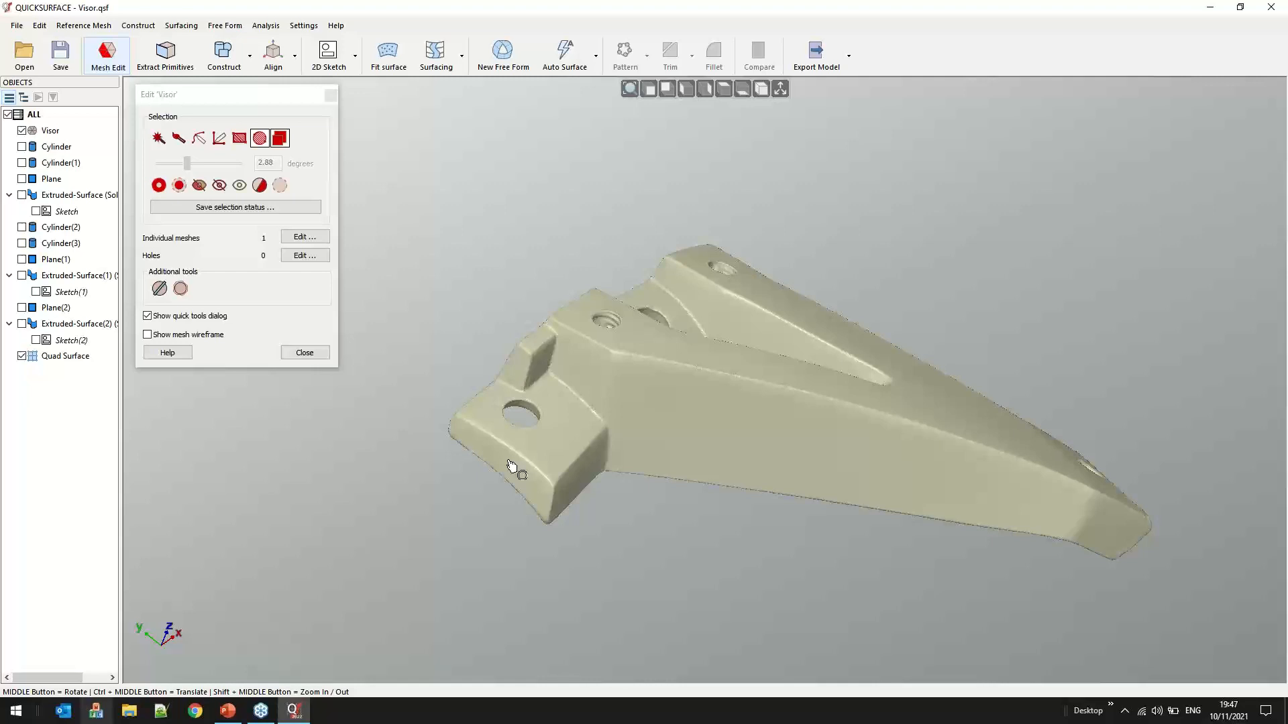
Examine the ragged boundary of the recessed circular hole with the Fill holes tool and pick its edge
middle_drag(510, 466, 805, 584)
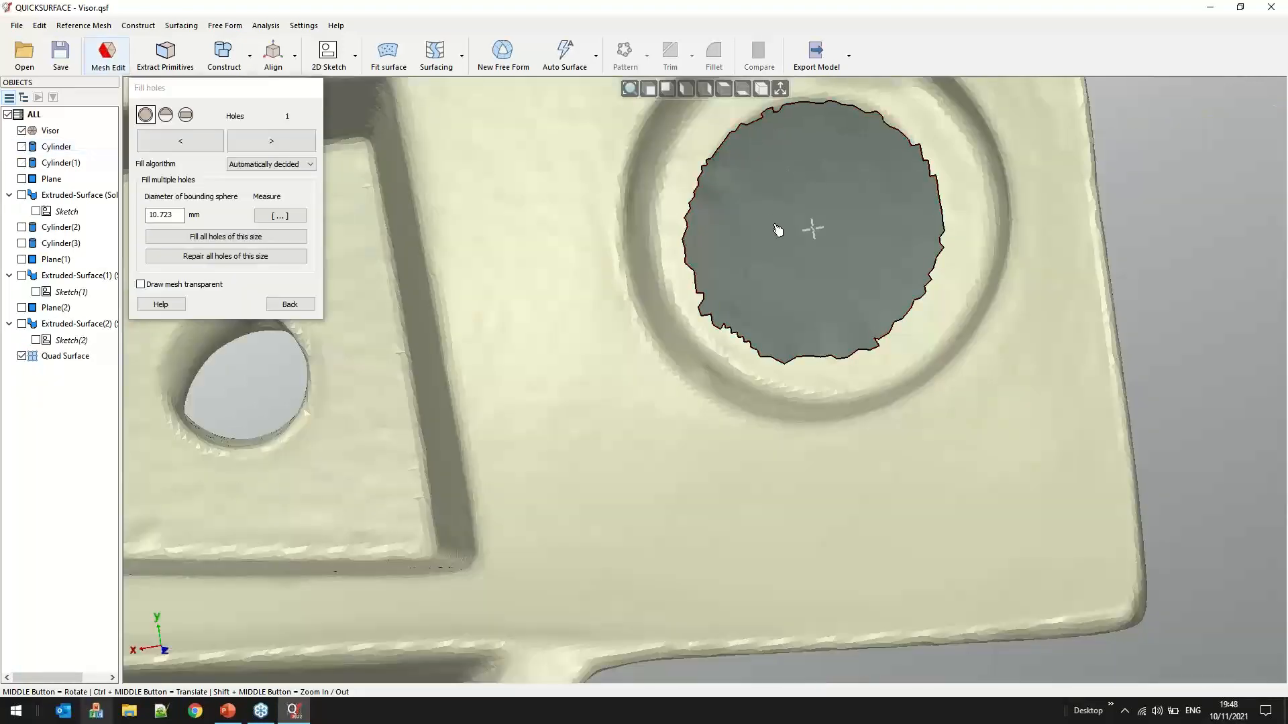
scroll(777, 229, down, 3)
scroll(773, 152, up, 6)
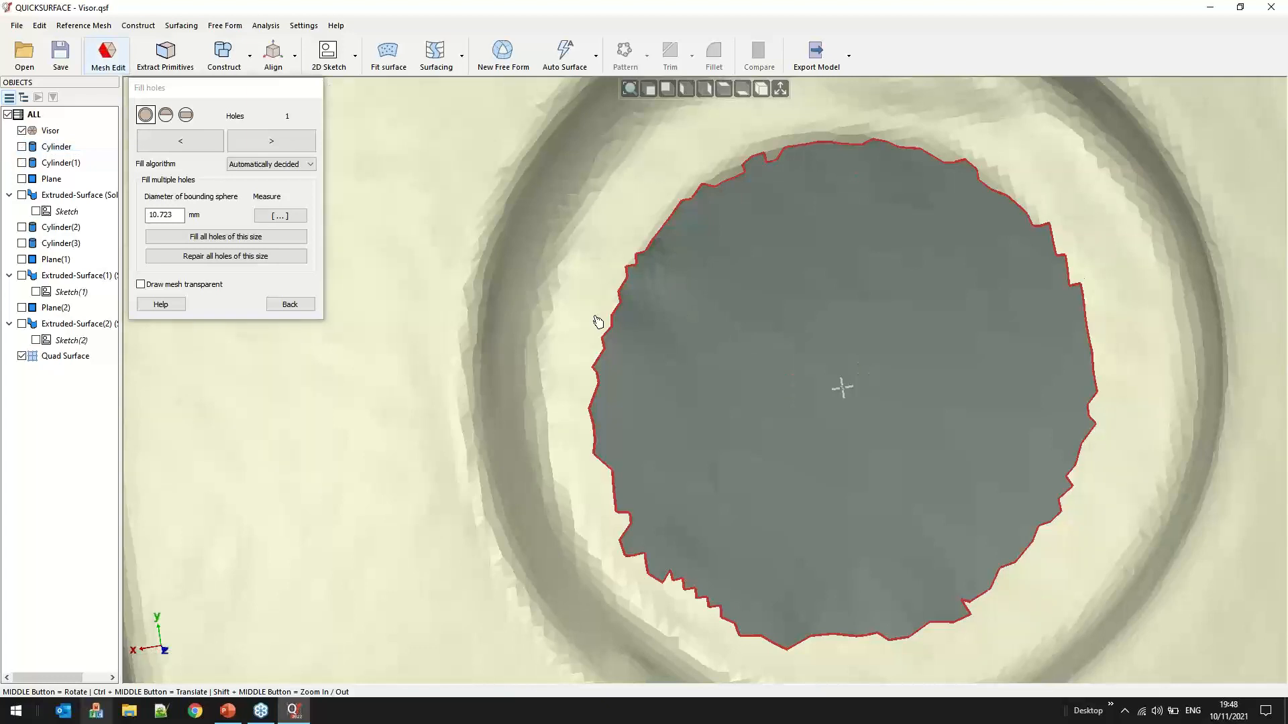
scroll(959, 338, down, 2)
scroll(880, 188, down, 3)
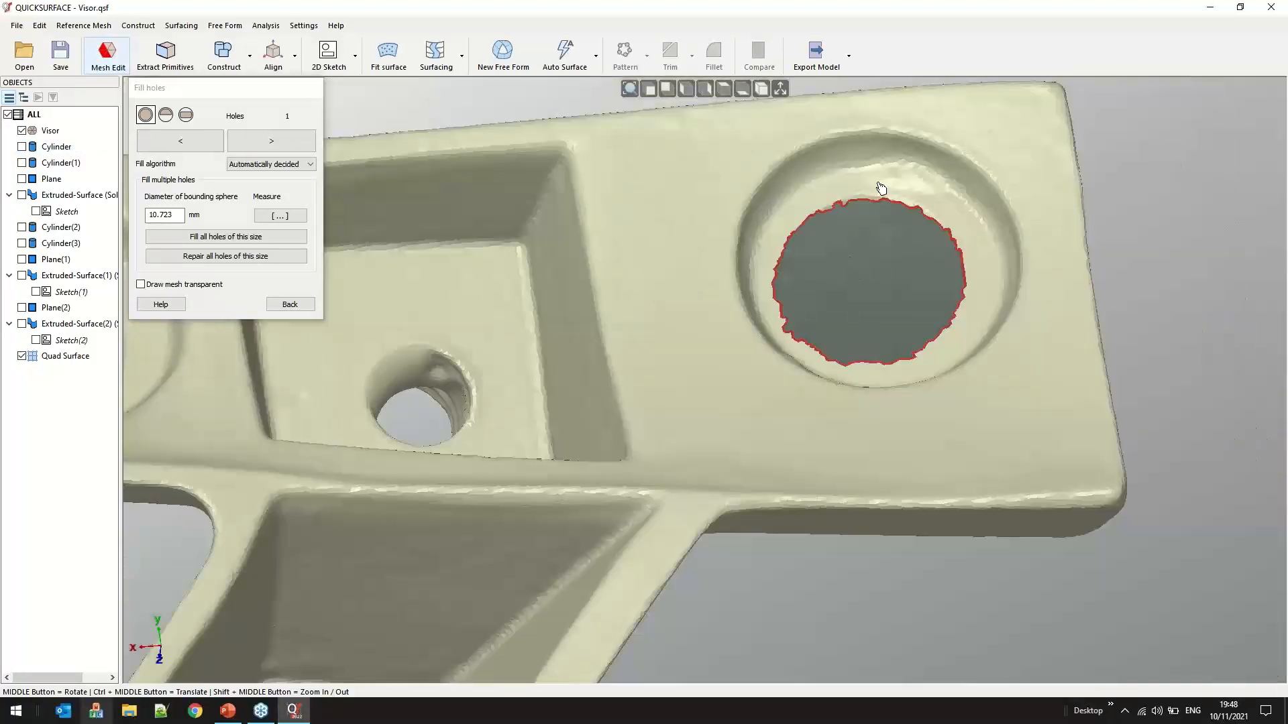
scroll(880, 187, up, 4)
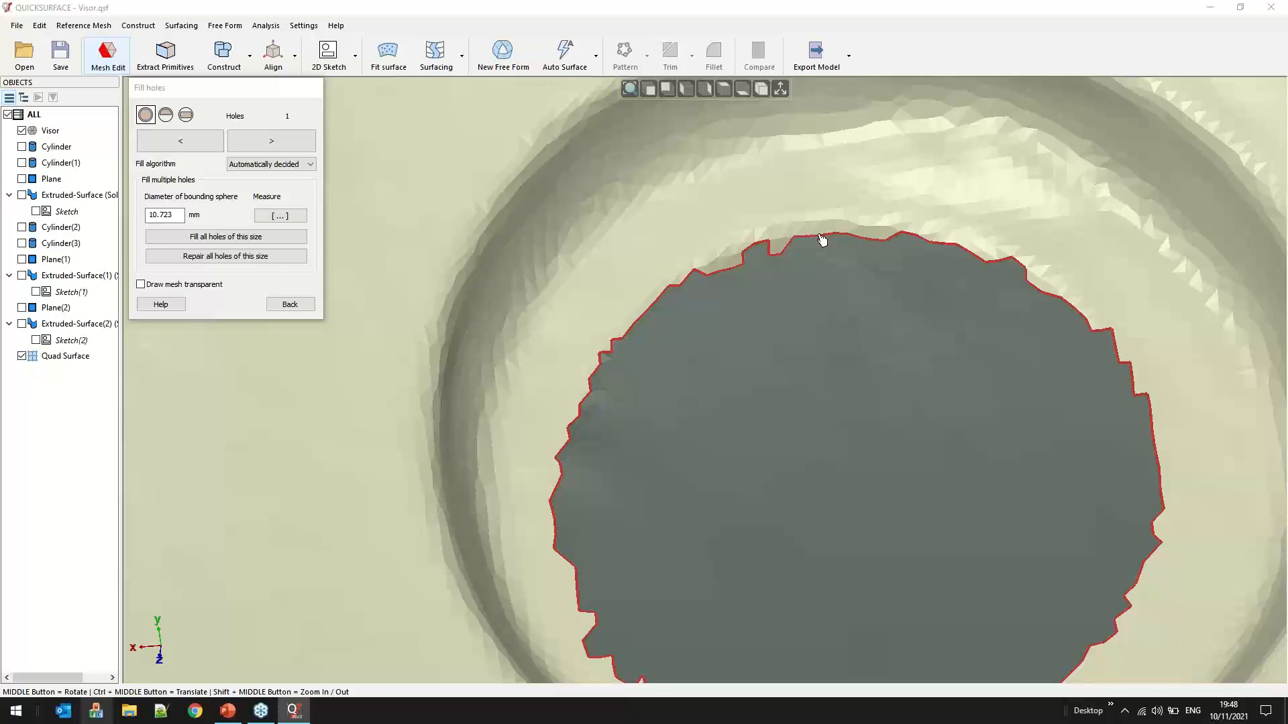
click(822, 237)
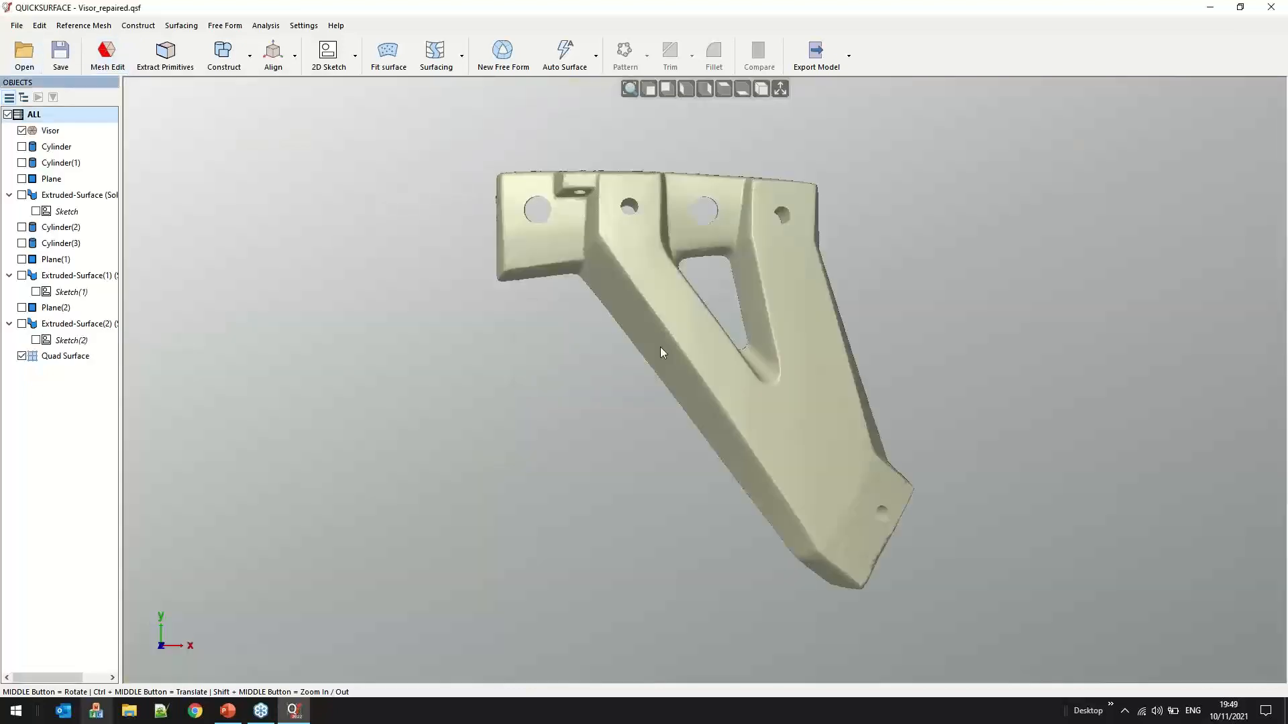
Examine the holes and outer faces of the repaired visor mesh from several angles, and switch to the PowerPoint presentation
scroll(625, 205, up, 5)
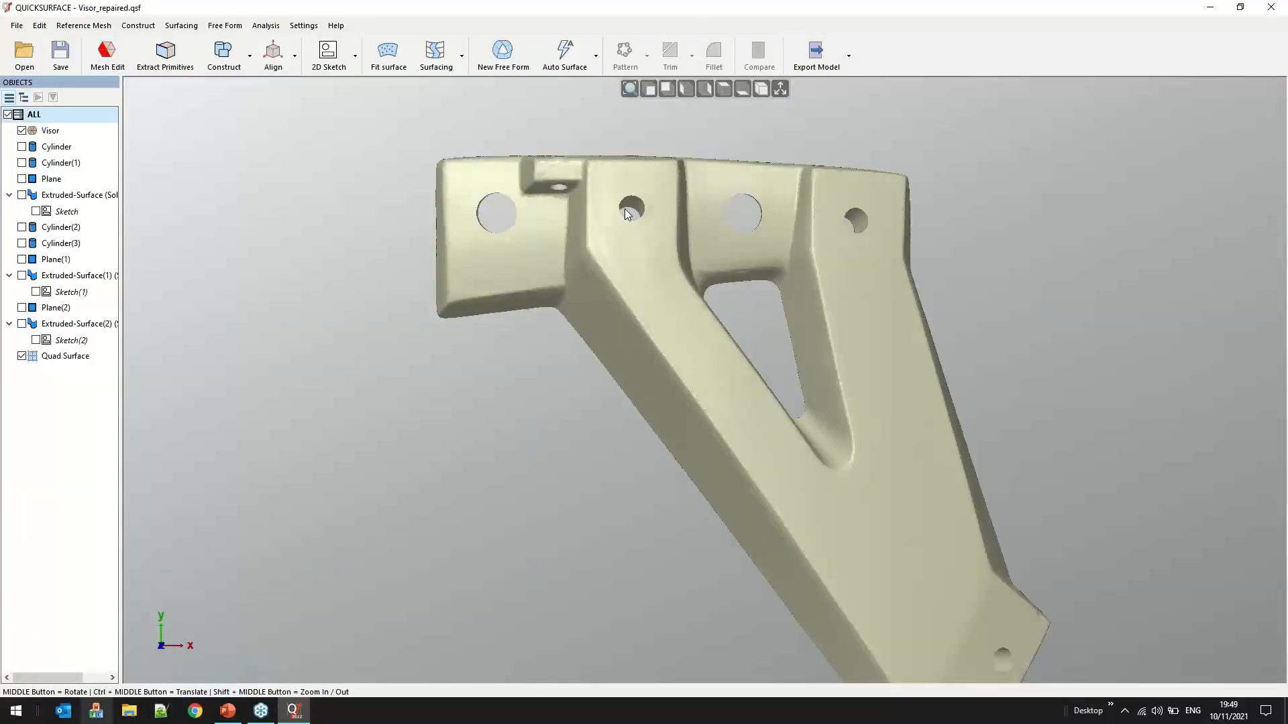
middle_drag(669, 333, 668, 118)
scroll(668, 124, down, 4)
middle_drag(744, 604, 798, 550)
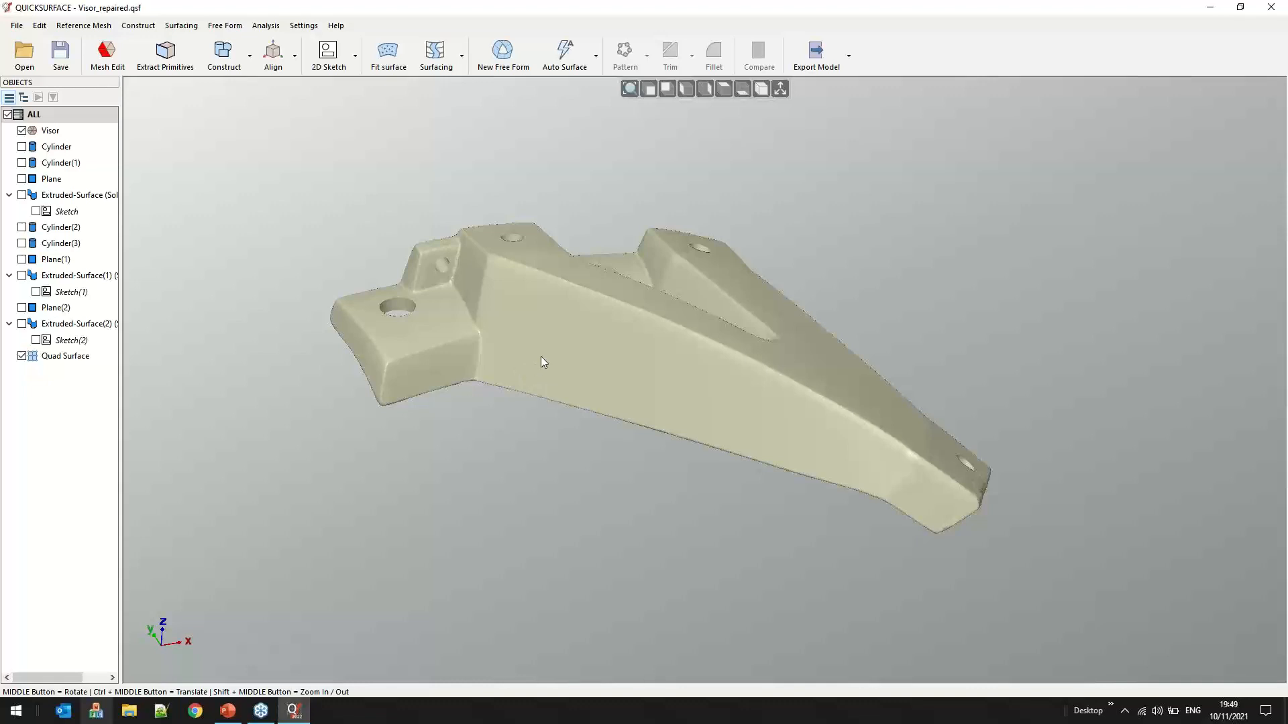
middle_drag(720, 382, 717, 456)
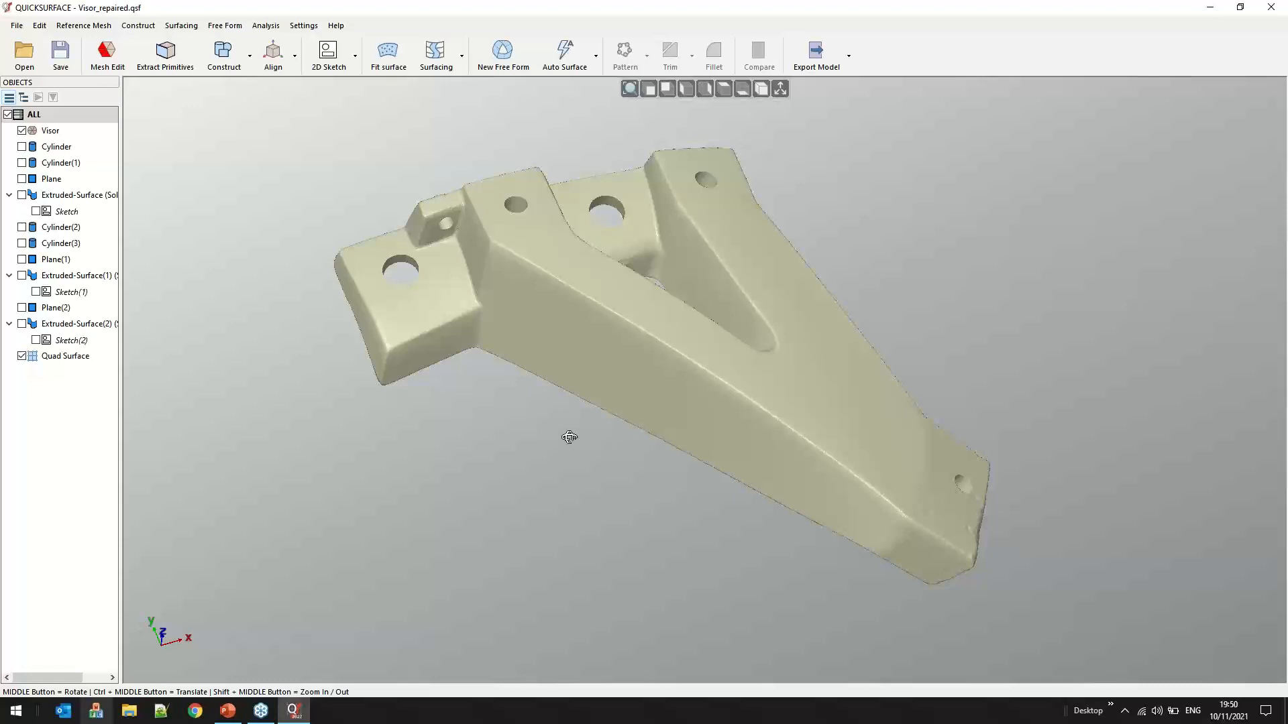
middle_drag(569, 436, 578, 327)
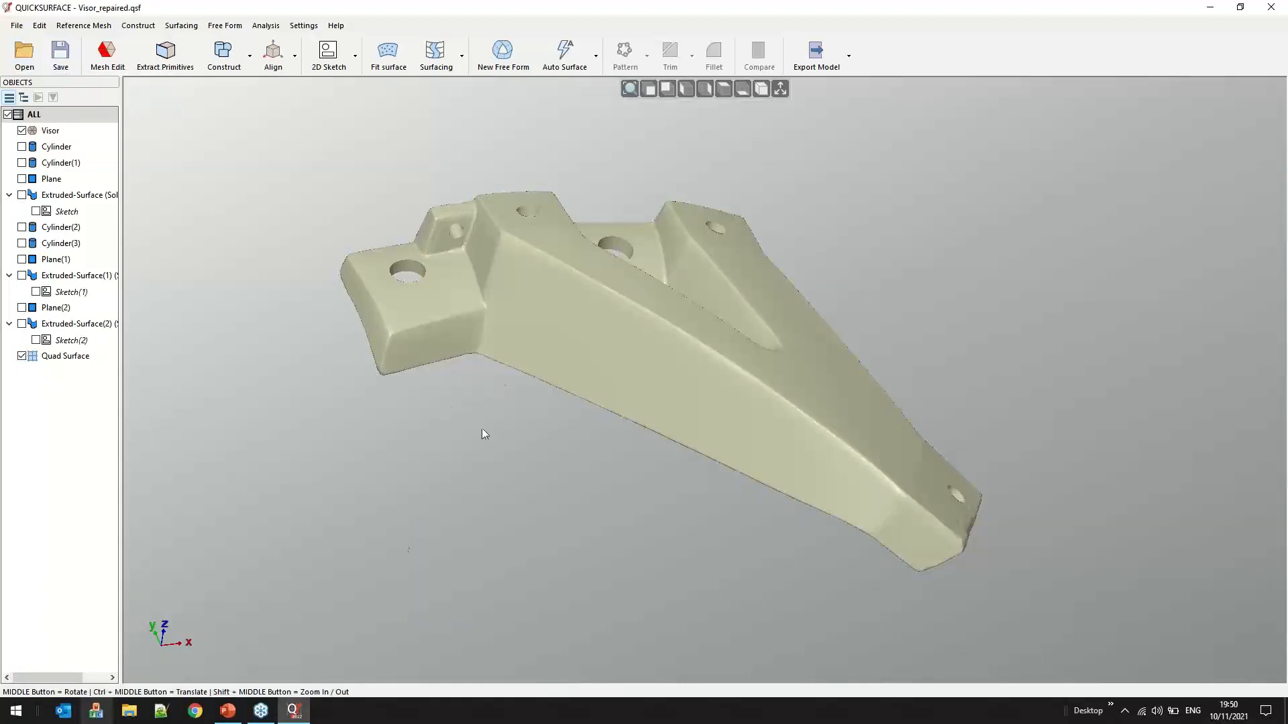
click(228, 711)
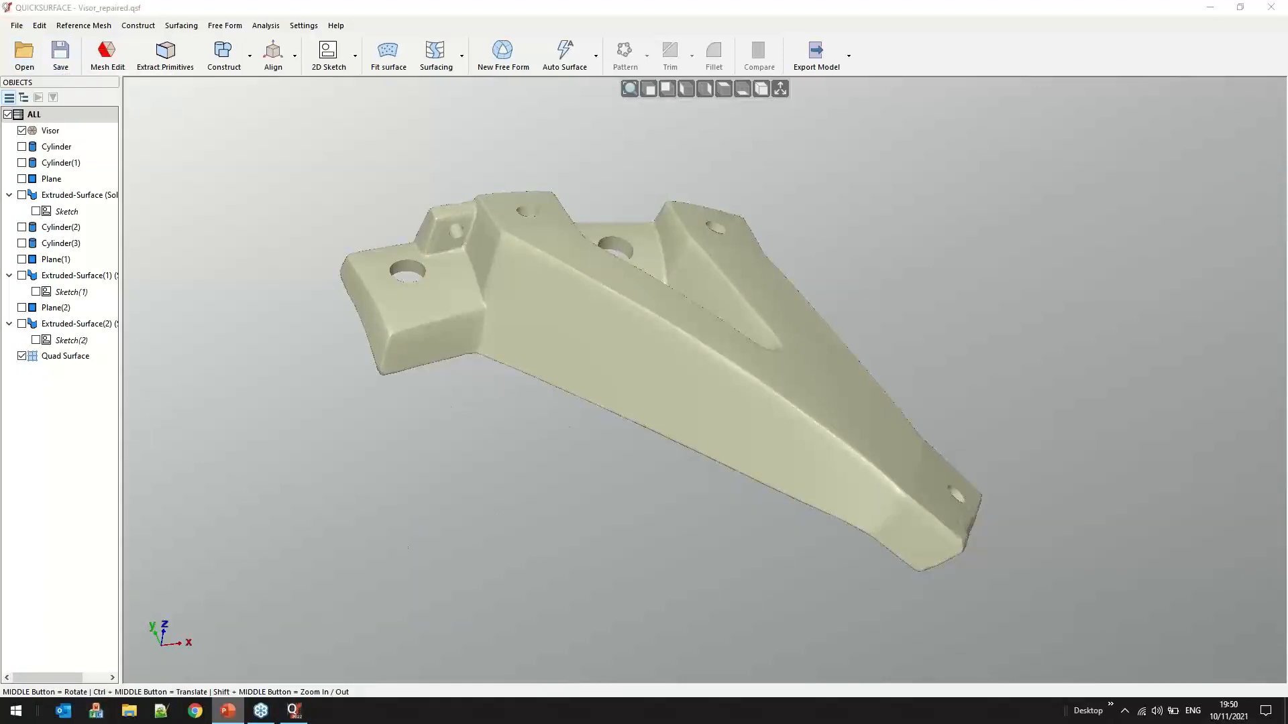
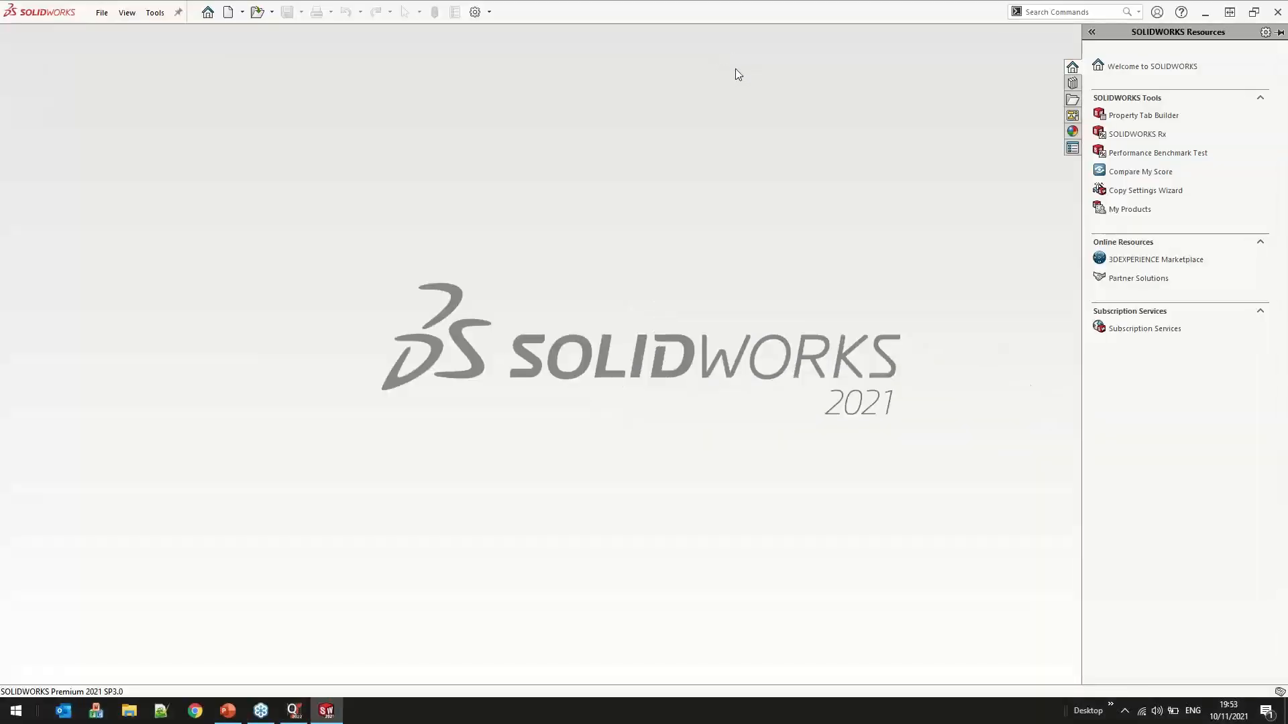
Create a new part in SOLIDWORKS and start a Mesh2Surface mesh import into it
click(101, 13)
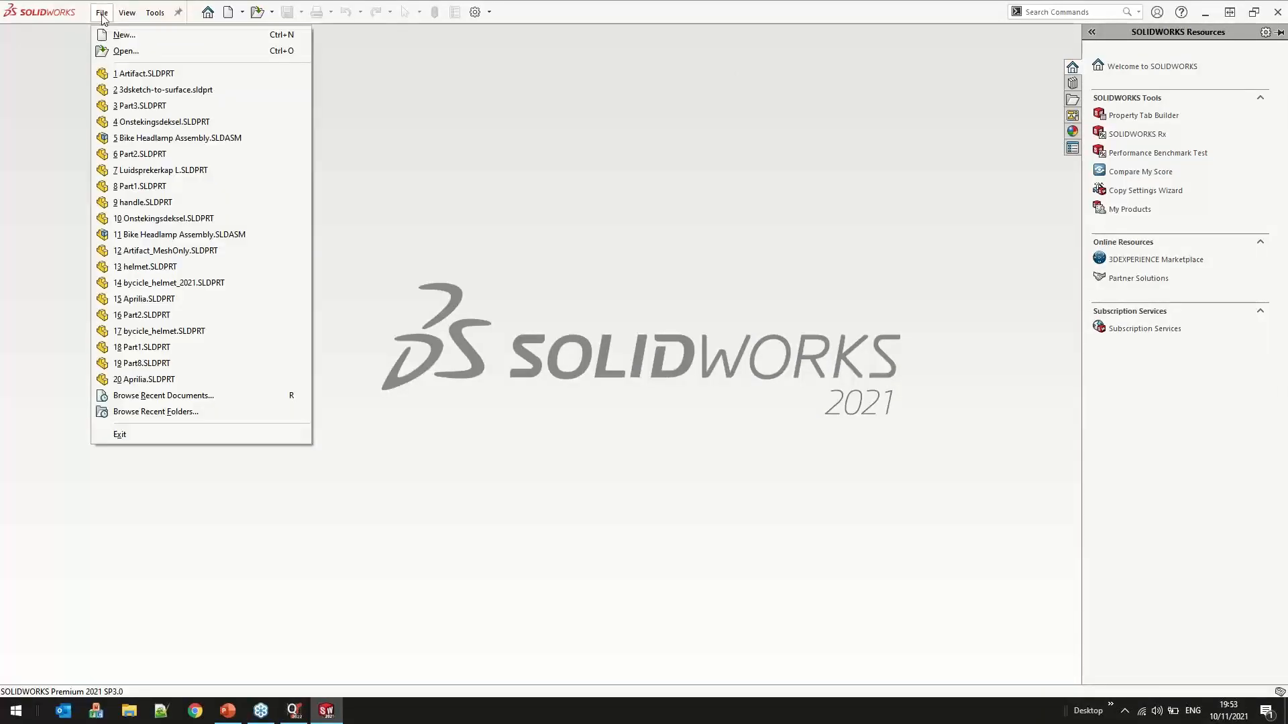
click(116, 36)
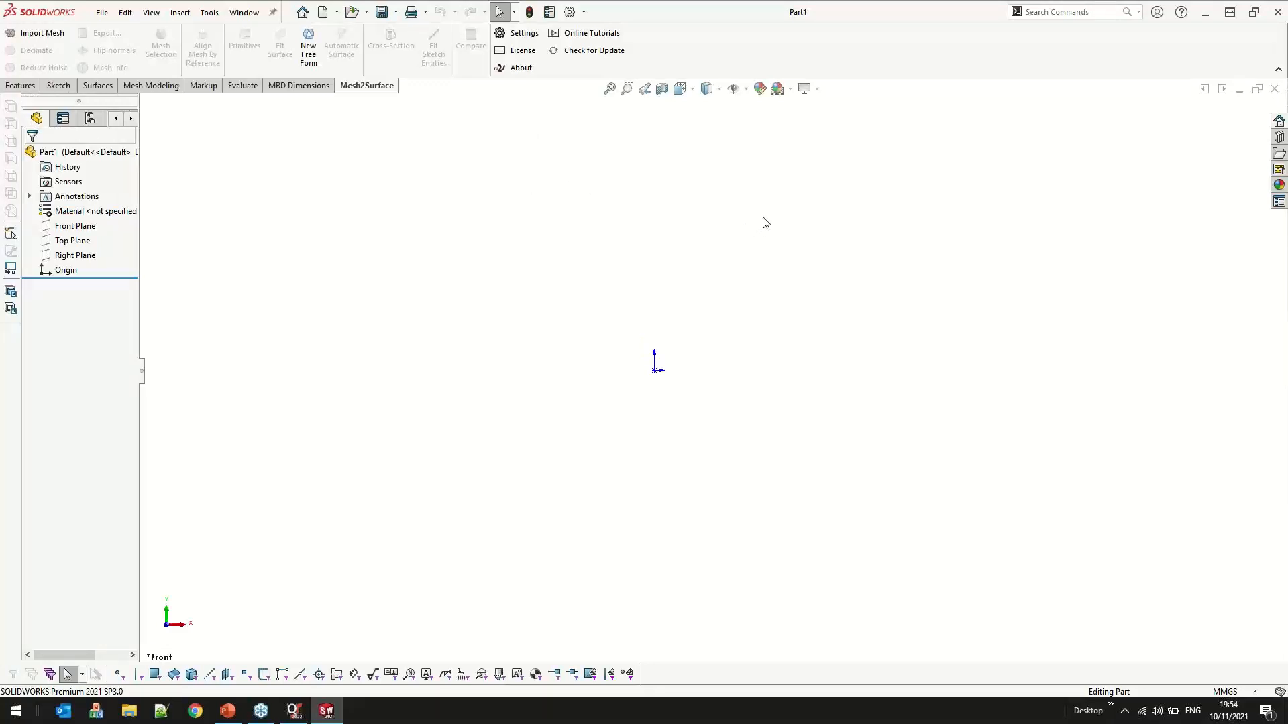
click(59, 35)
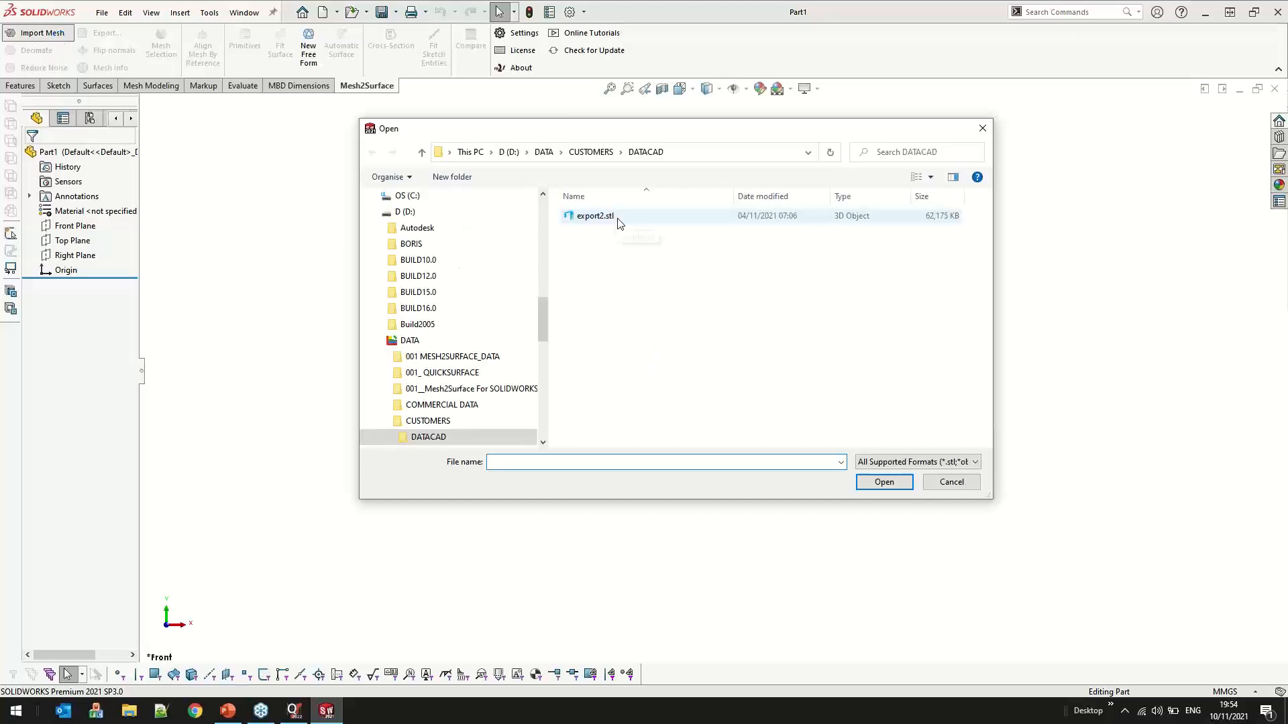
Browse the mesh import to the webinars folder inside D:\PROJECTS\QUICKSURFACE
click(590, 152)
click(549, 152)
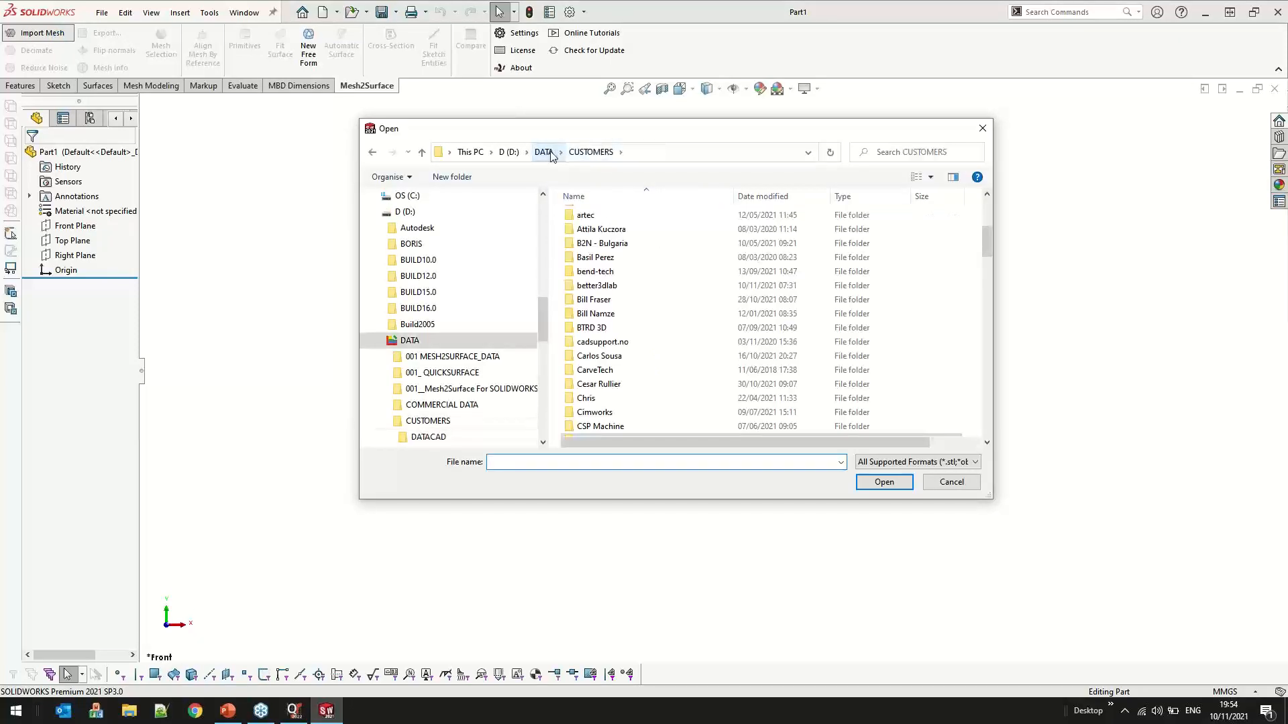
click(621, 230)
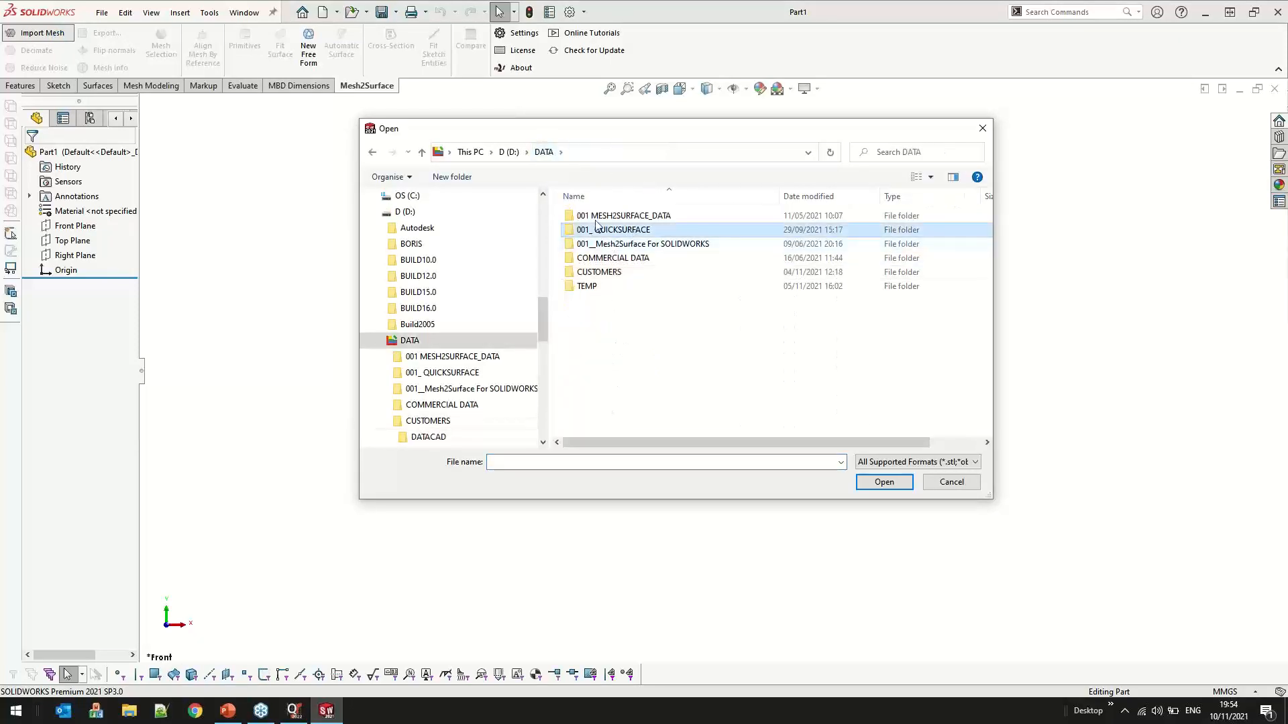
click(509, 152)
scroll(649, 296, down, 5)
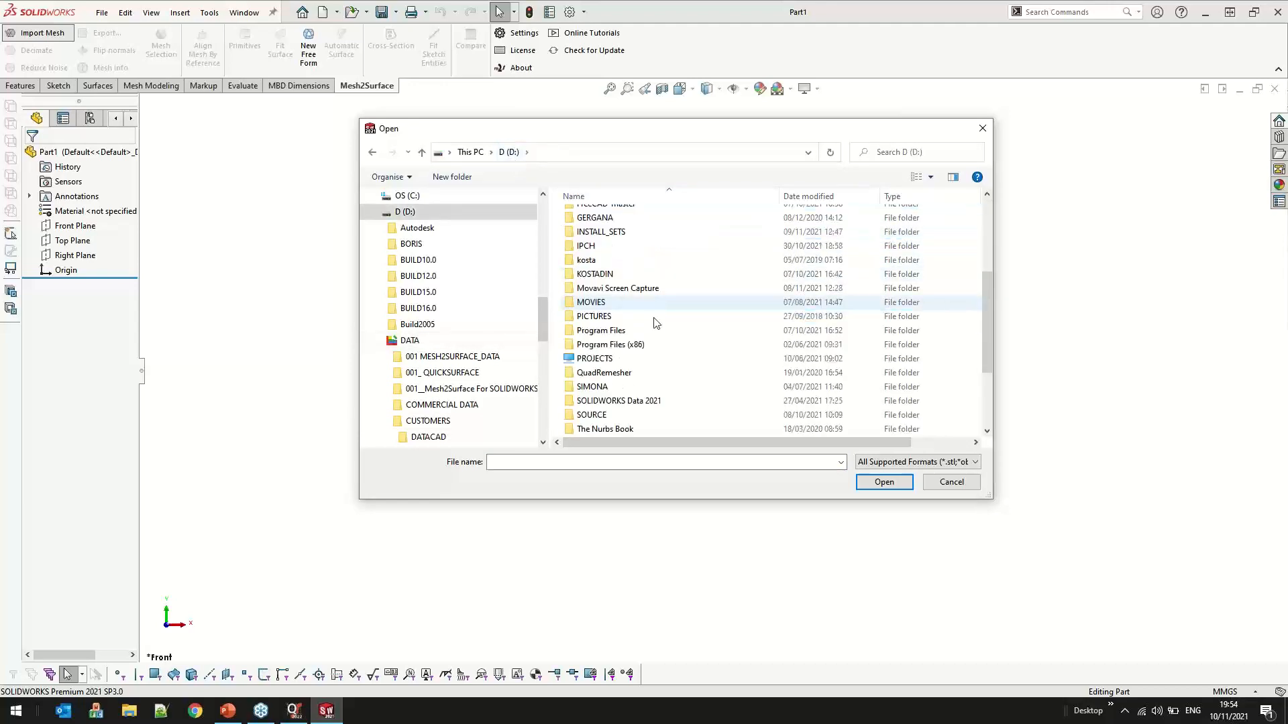
click(593, 359)
double_click(592, 360)
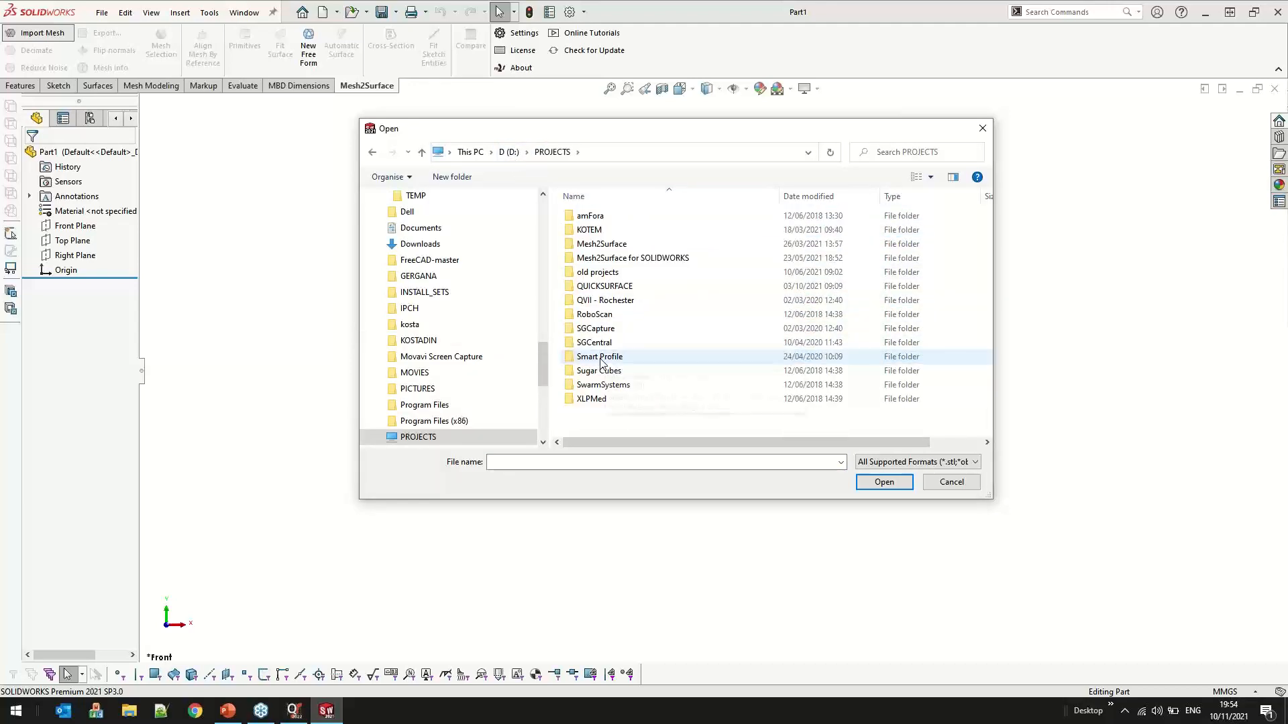
double_click(604, 286)
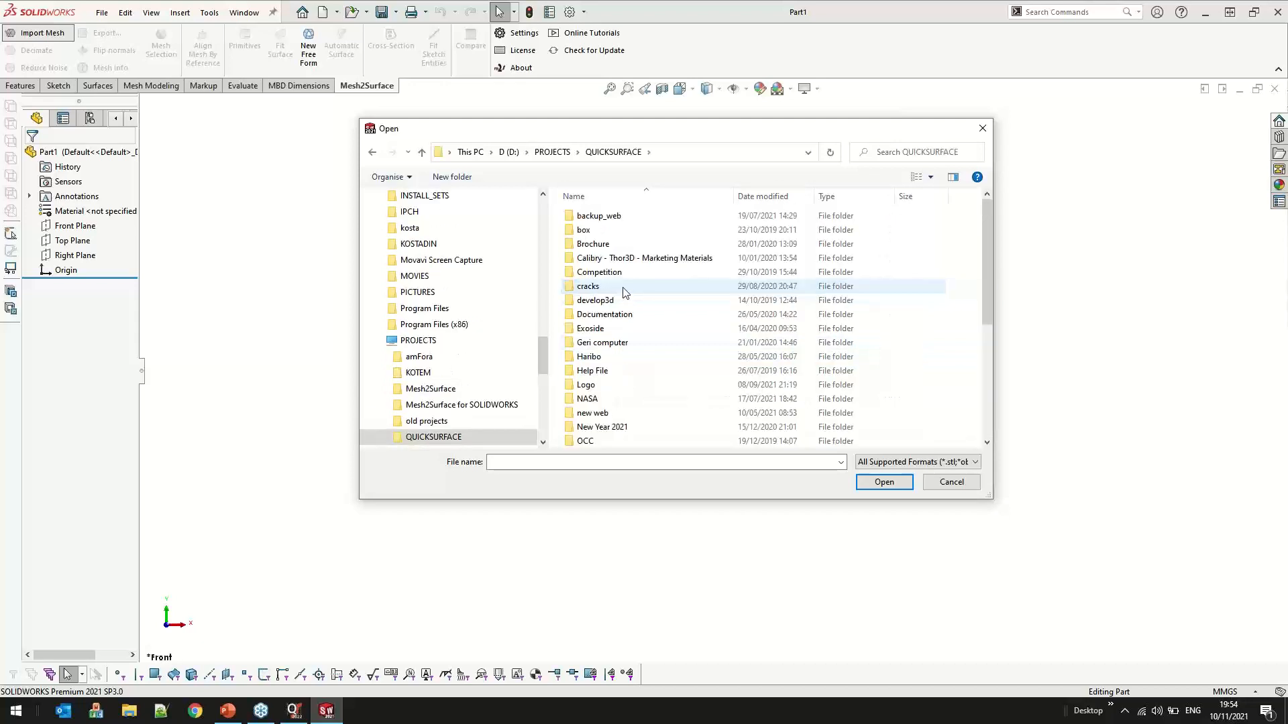
scroll(639, 315, down, 4)
double_click(592, 440)
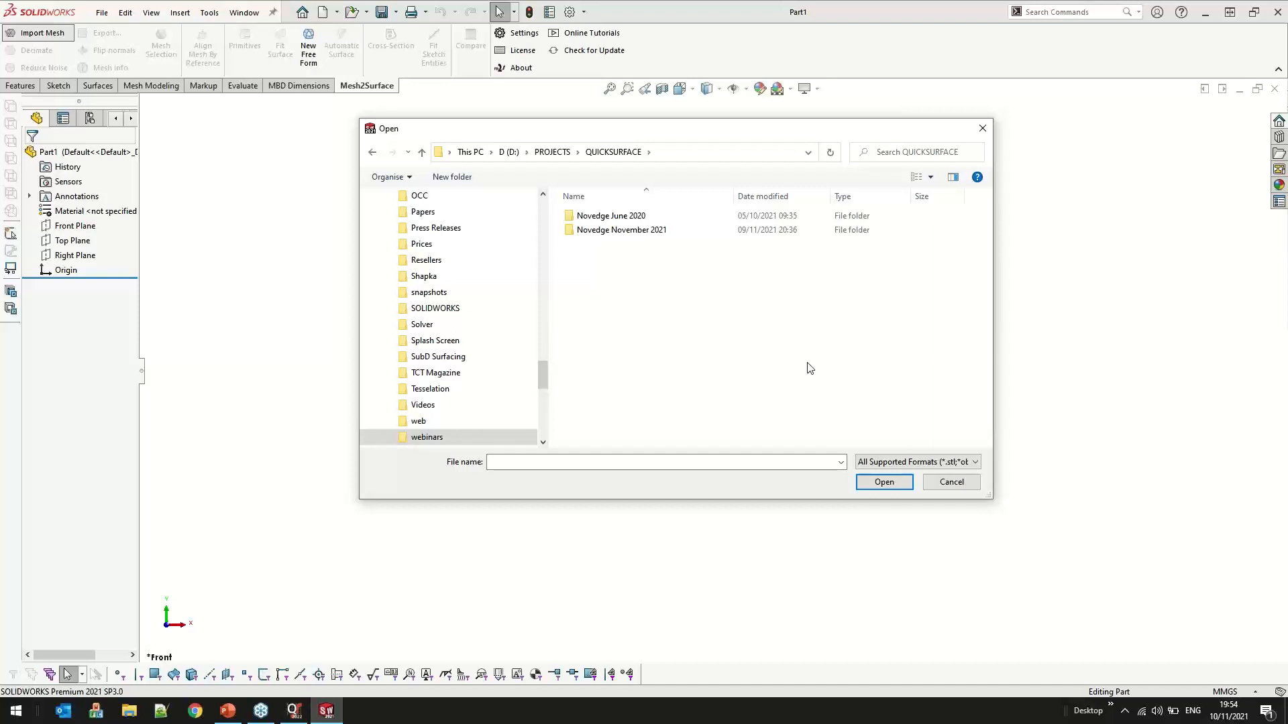
Import the shoe last mesh from the Data folder of Novedge June 2020 and view it at an angle
double_click(636, 217)
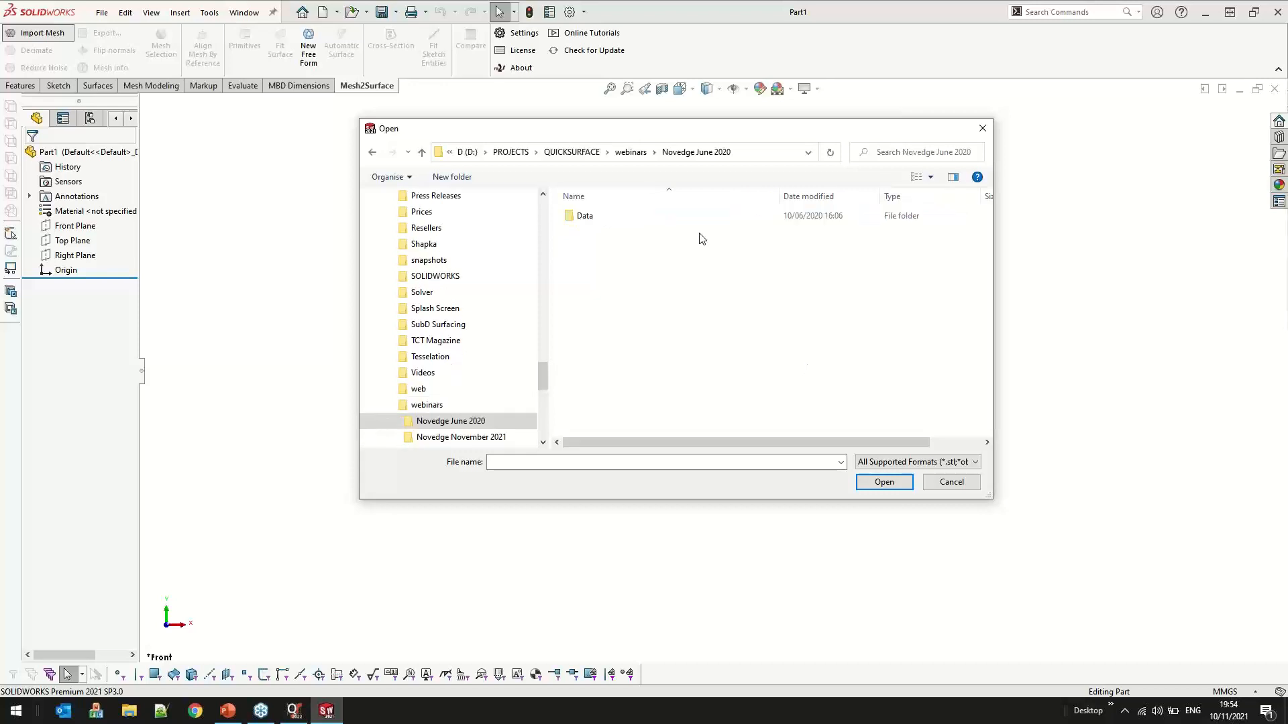
double_click(594, 217)
double_click(594, 217)
double_click(594, 217)
click(607, 389)
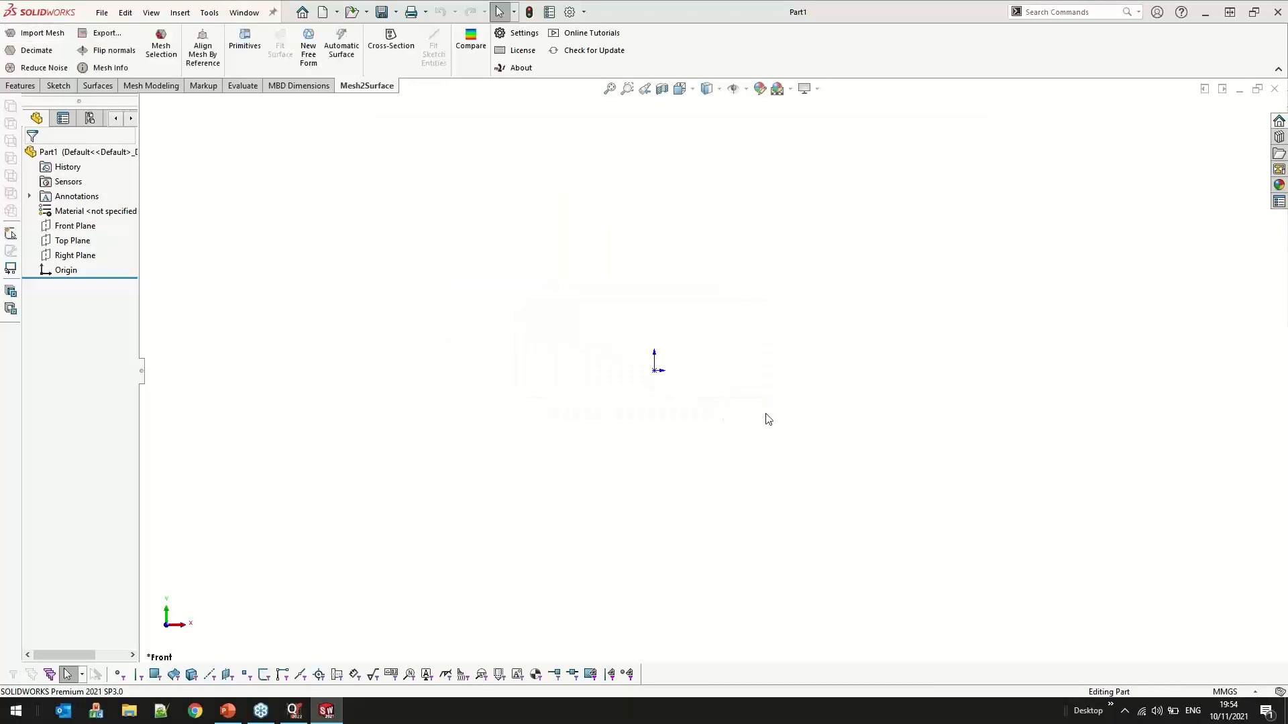
middle_drag(770, 413, 581, 361)
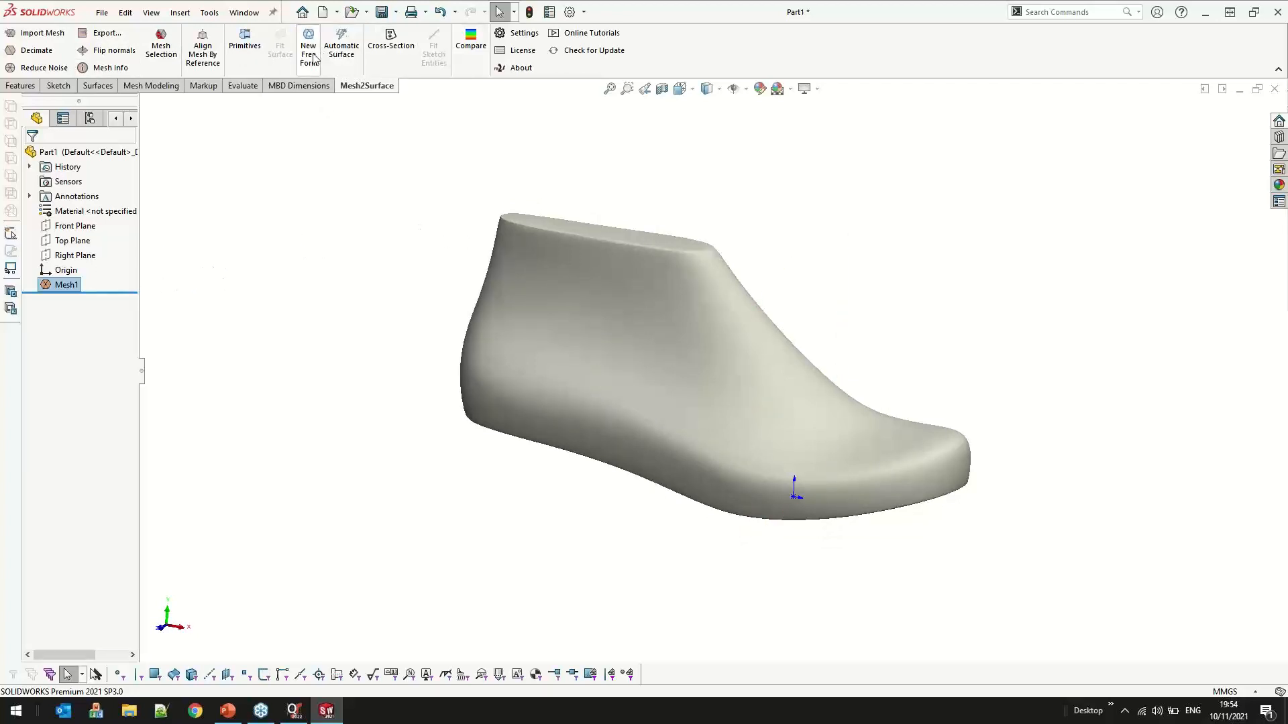
Create an automatic surface from the shoe last mesh with Balanced feature details, Medium target quads and no symmetry
click(340, 35)
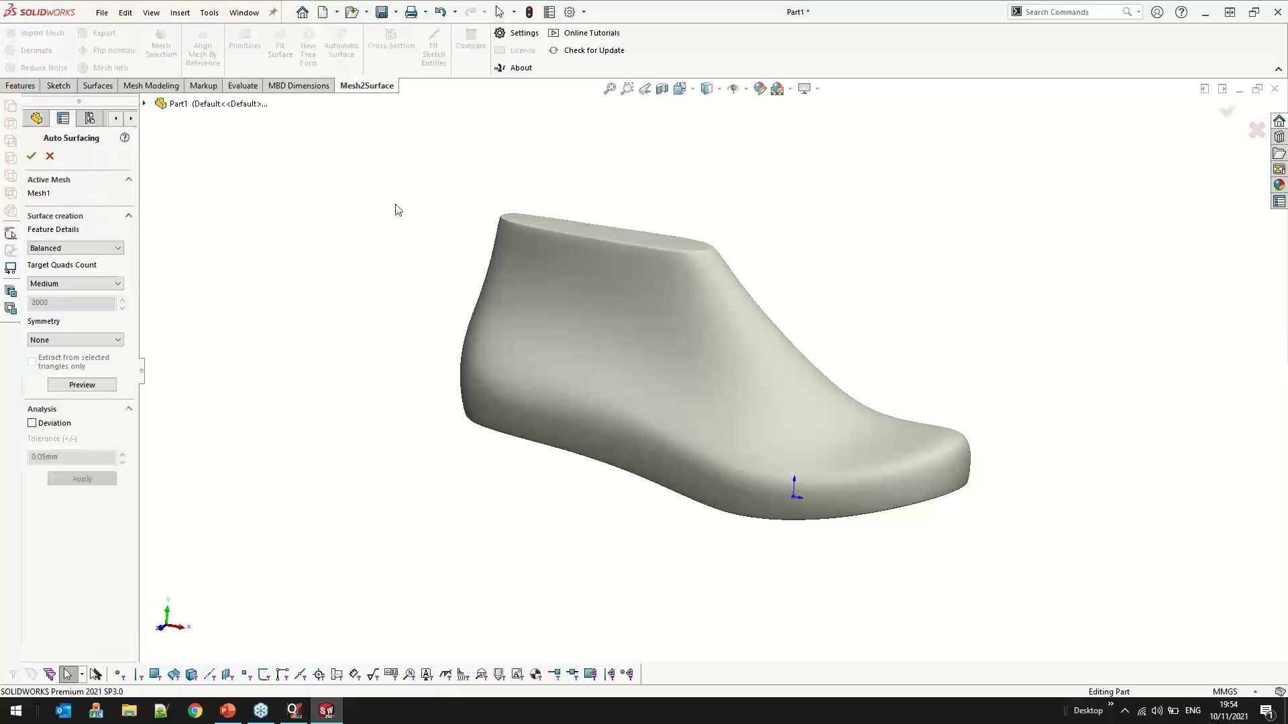
click(82, 385)
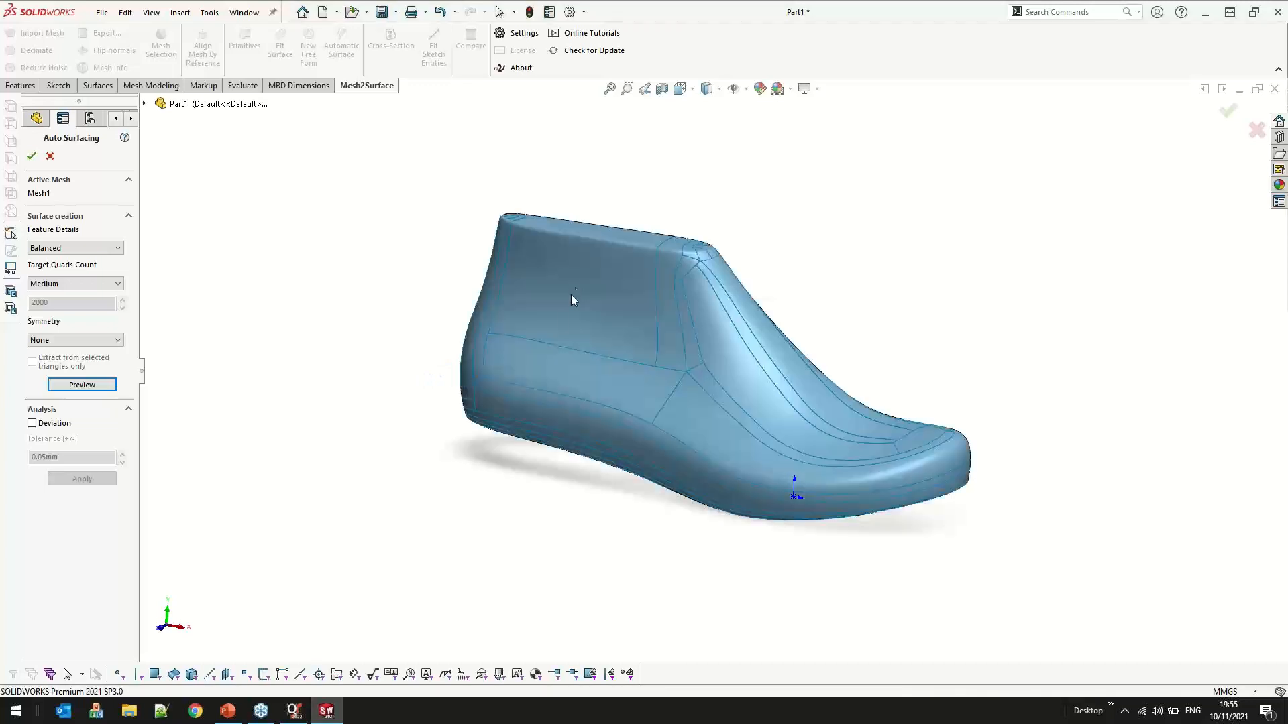
middle_drag(571, 299, 342, 322)
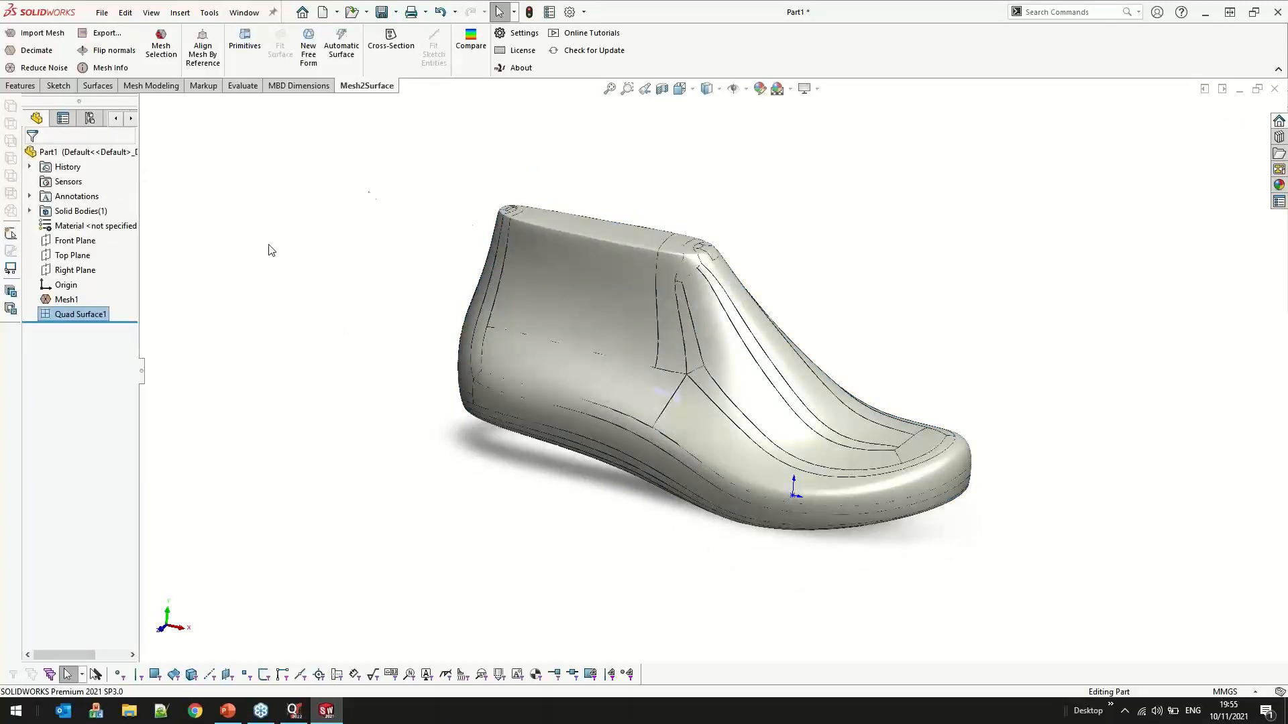
Hide the whole imported mesh so that only the quad surface body is displayed
right_click(71, 305)
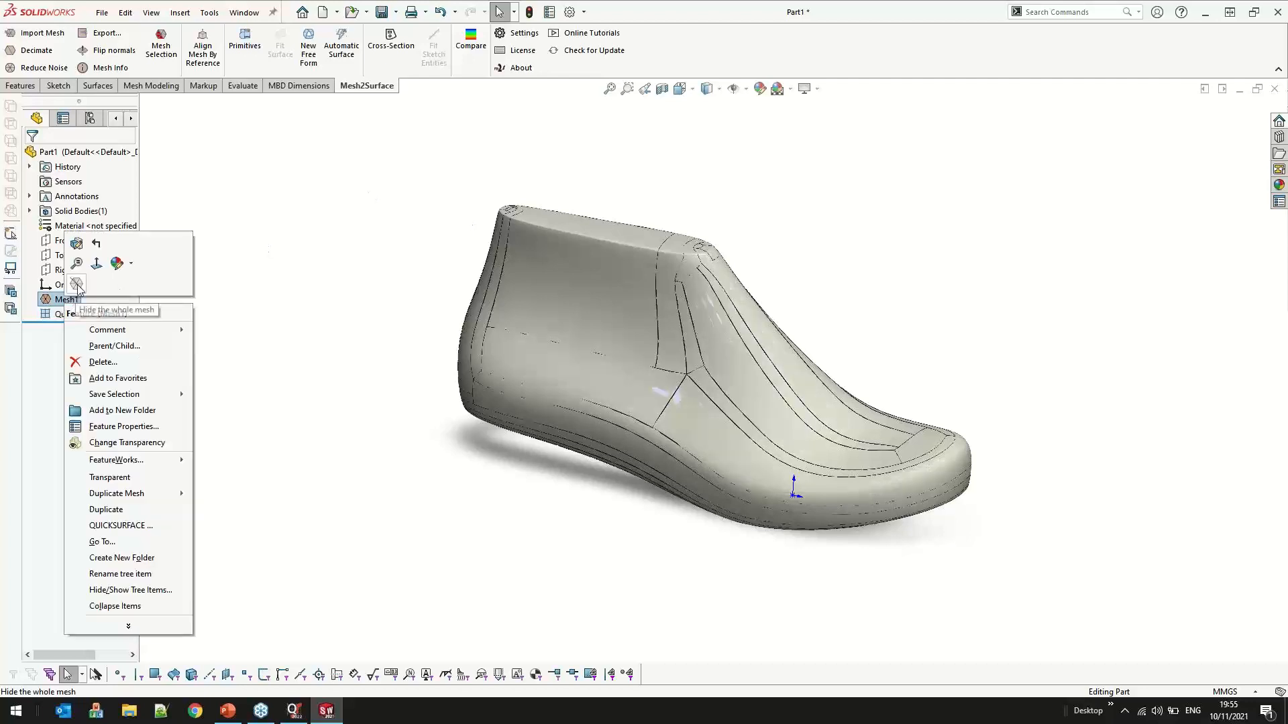
click(77, 285)
middle_drag(478, 596, 521, 608)
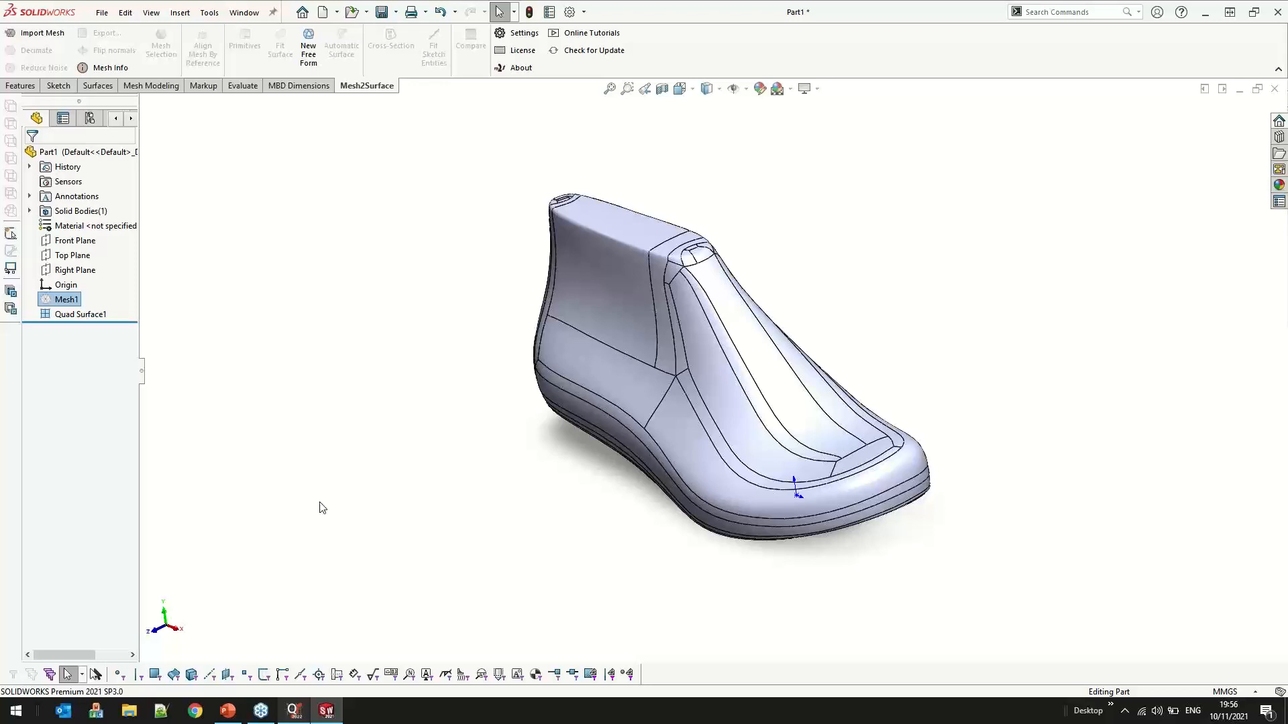
Switch to QUICKSURFACE and the PowerPoint slide show, exit the show and return to SOLIDWORKS
click(287, 712)
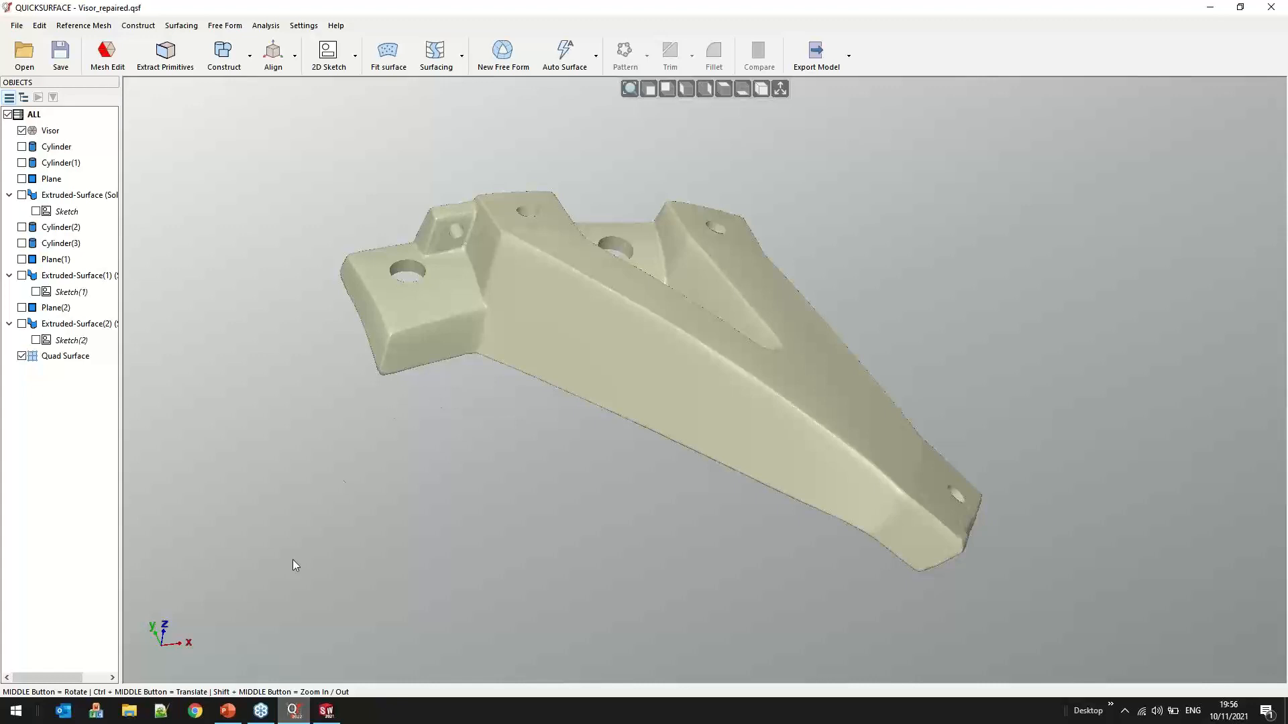
click(228, 713)
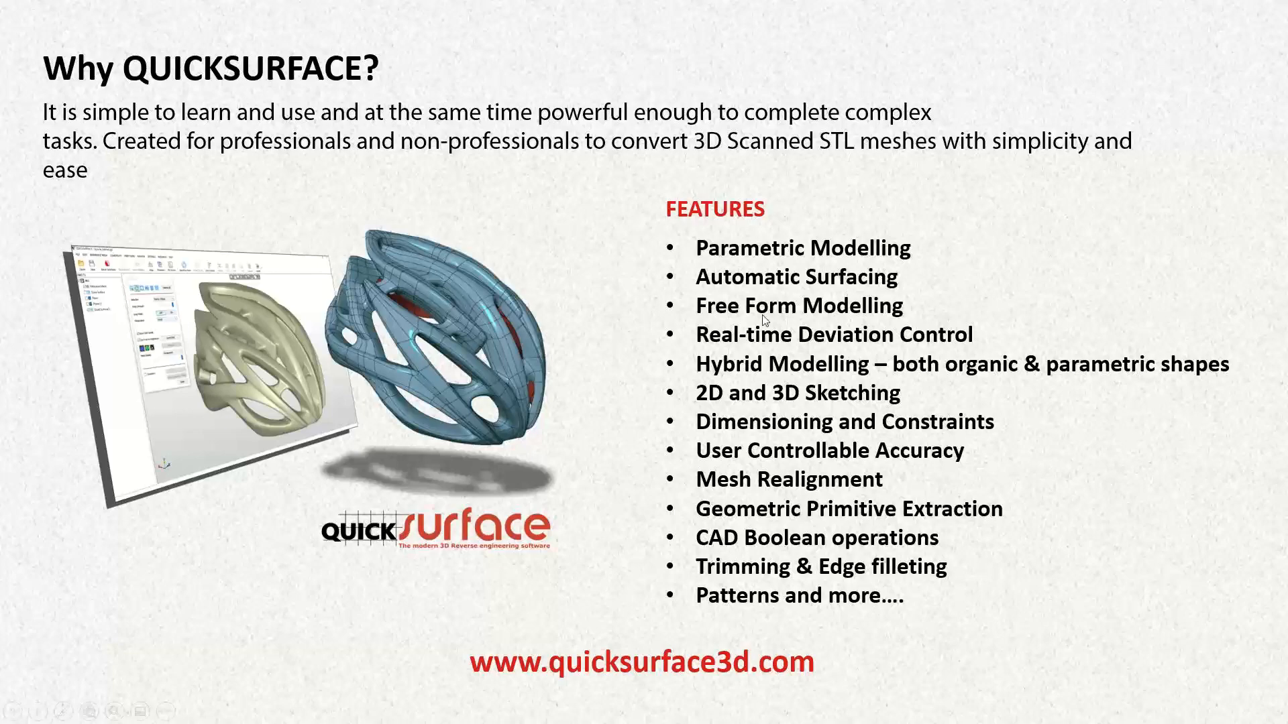
key(Escape)
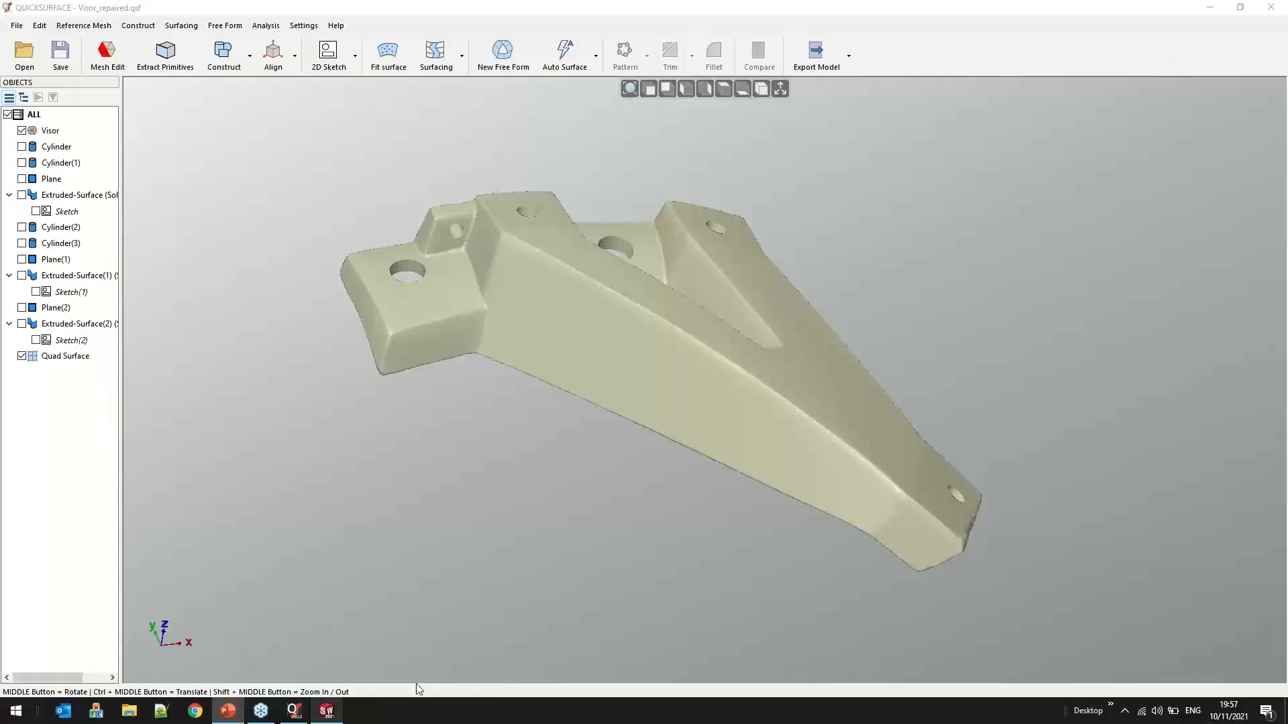
click(326, 712)
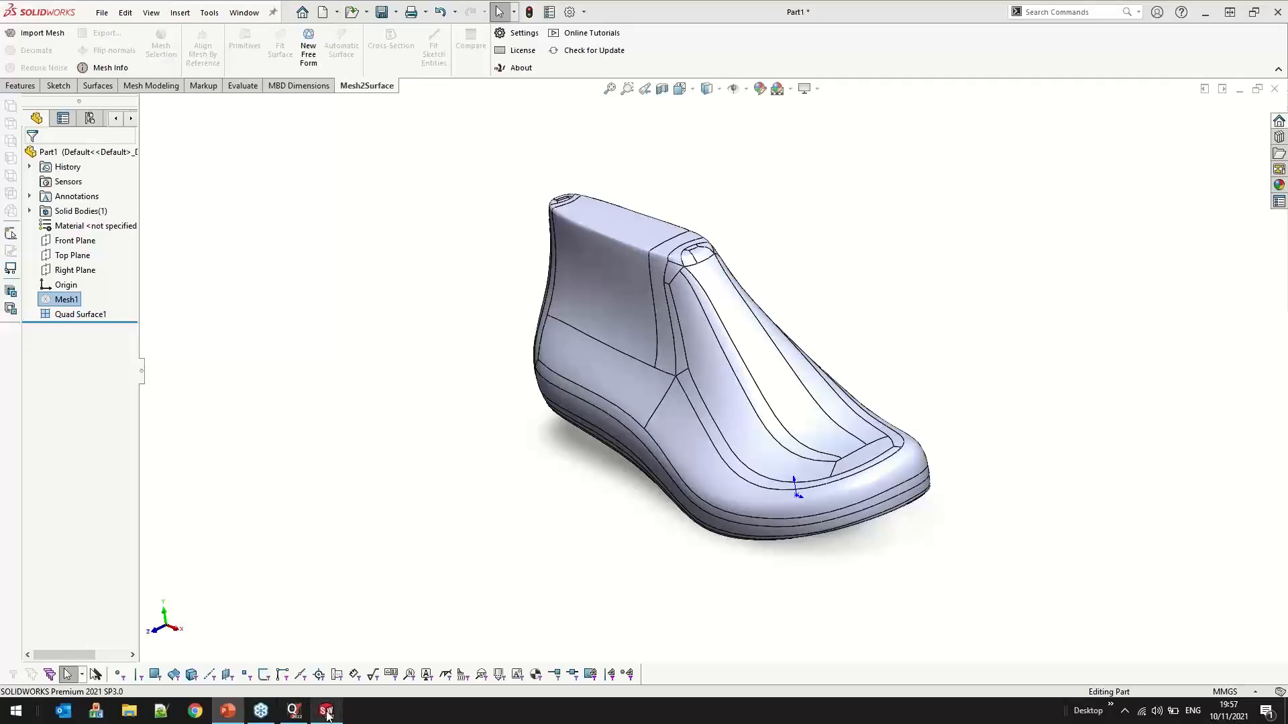
Set the display style of the shoe last to shaded without edges and view it from the side and underneath
middle_drag(483, 430, 540, 509)
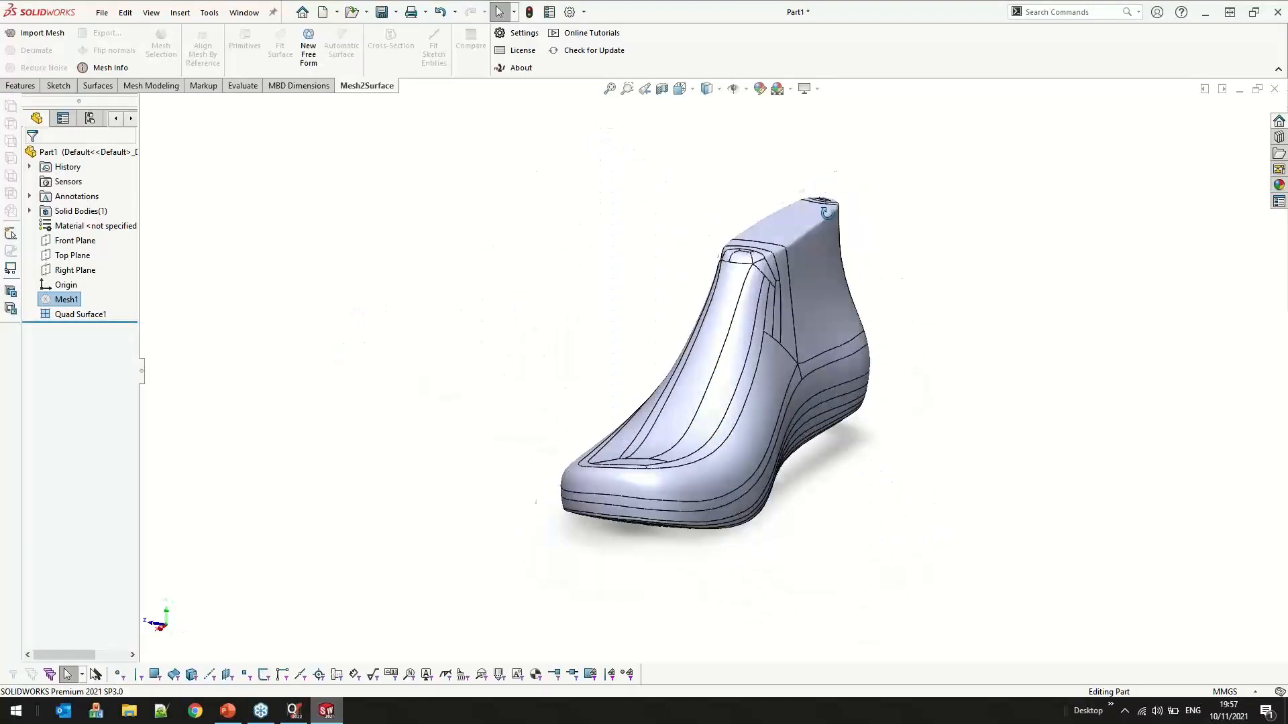
click(719, 90)
click(709, 124)
mouse_move(815, 421)
middle_down()
mouse_move(757, 448)
mouse_move(738, 385)
mouse_move(778, 333)
mouse_move(762, 340)
middle_up()
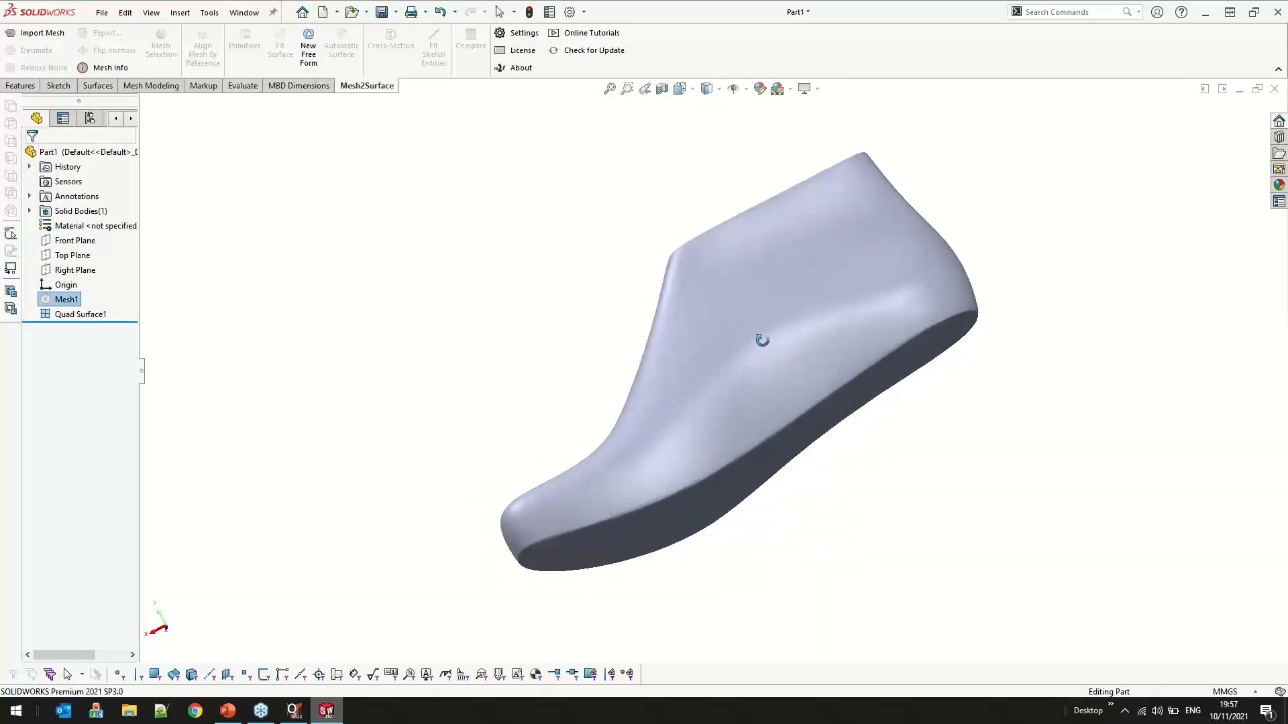
Show the original mesh over the quad surface, compare its upper part up close, and hide the mesh again
click(67, 300)
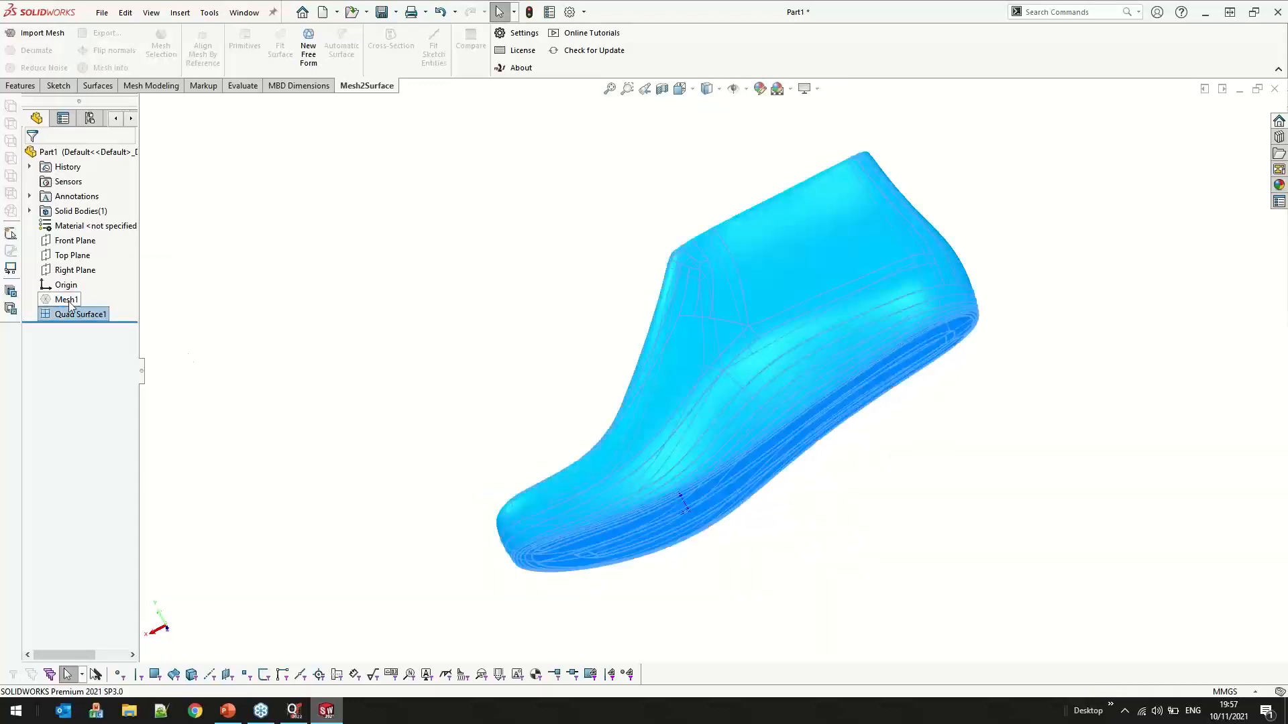
right_click(69, 301)
click(81, 282)
mouse_move(762, 375)
middle_down()
mouse_move(837, 466)
mouse_move(919, 414)
middle_up()
scroll(711, 336, down, 5)
middle_drag(710, 336, 772, 332)
right_click(57, 300)
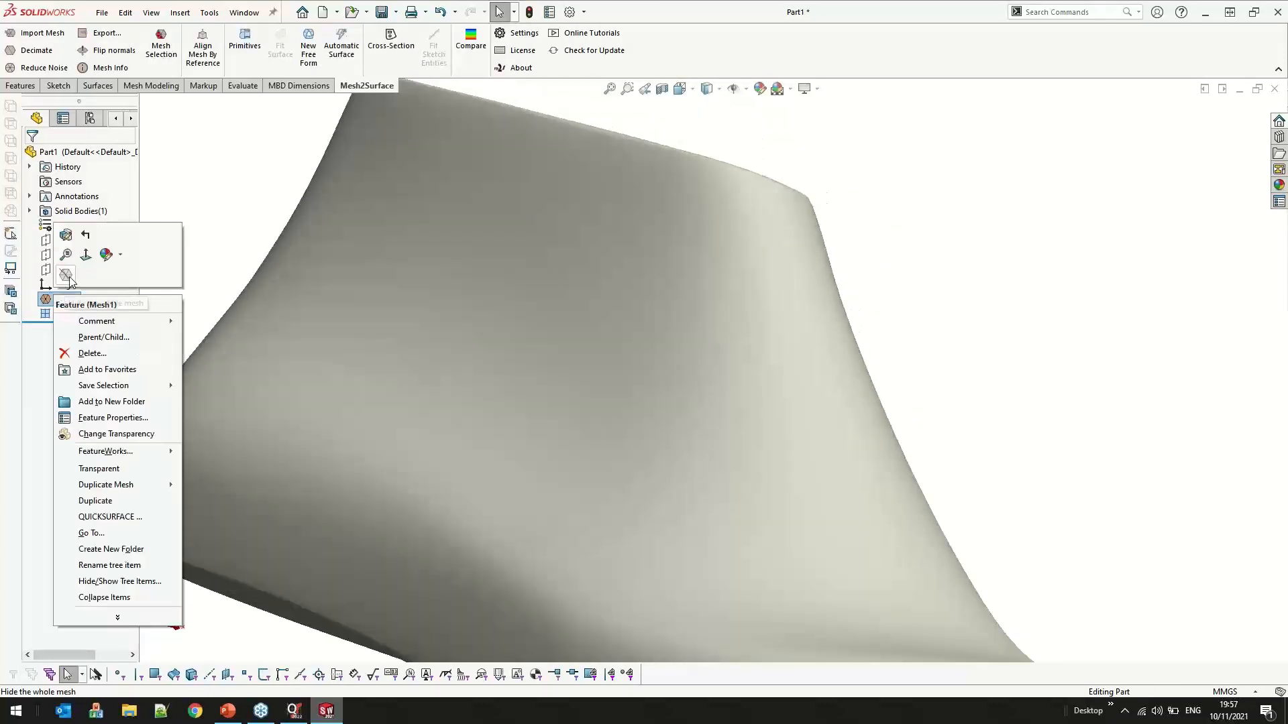
click(66, 275)
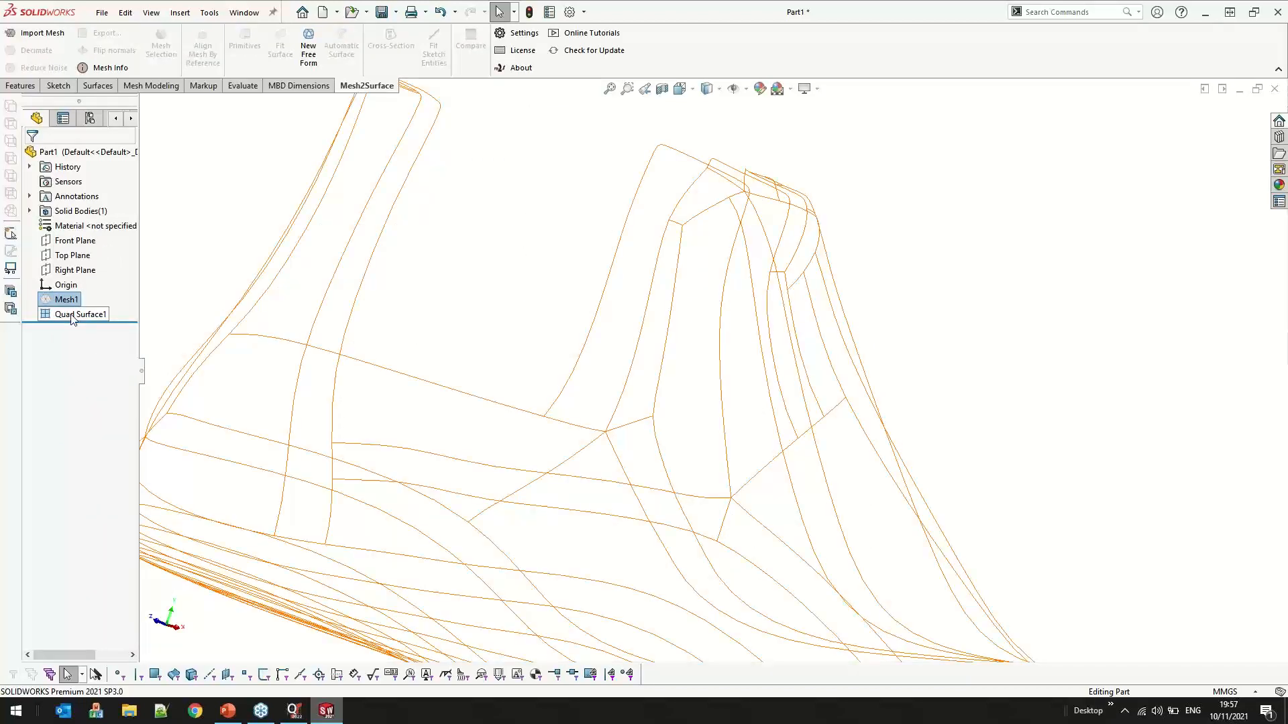
Section the shoe last solid along the Front Plane with an offset of -10 mm to examine its interior
scroll(814, 293, up, 2)
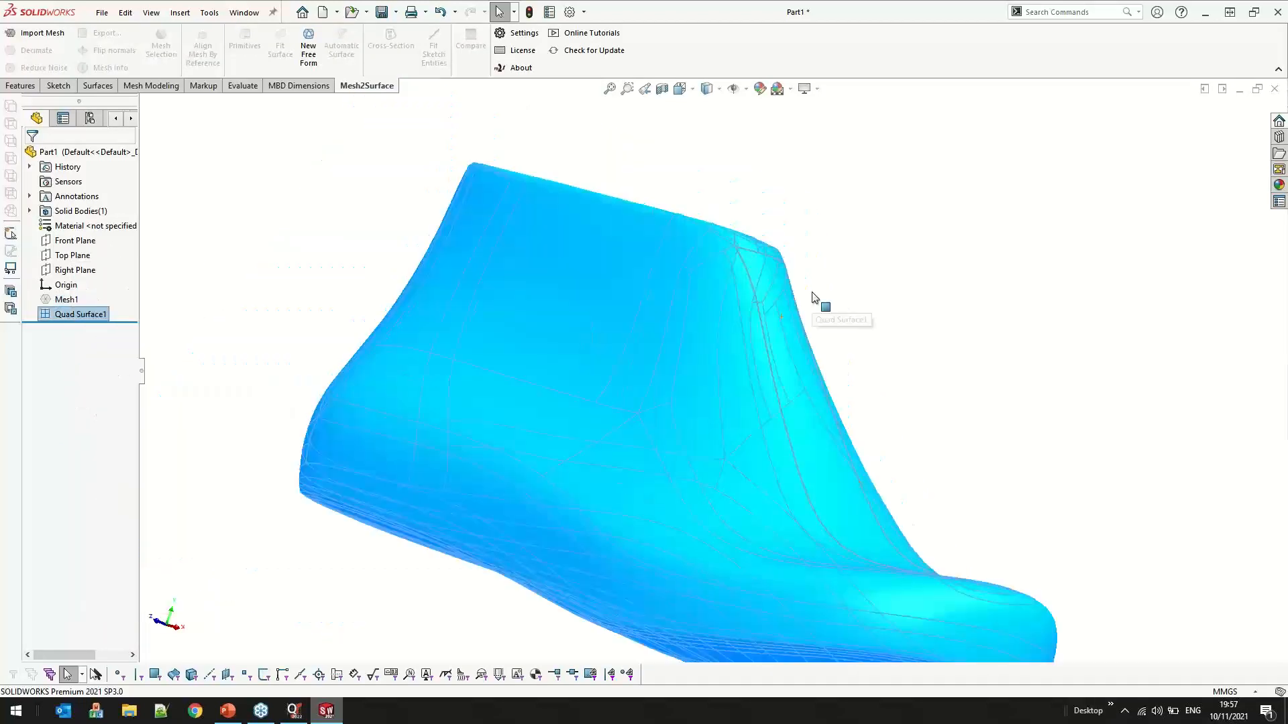
click(814, 294)
middle_drag(814, 293, 595, 365)
scroll(595, 366, up, 2)
click(662, 88)
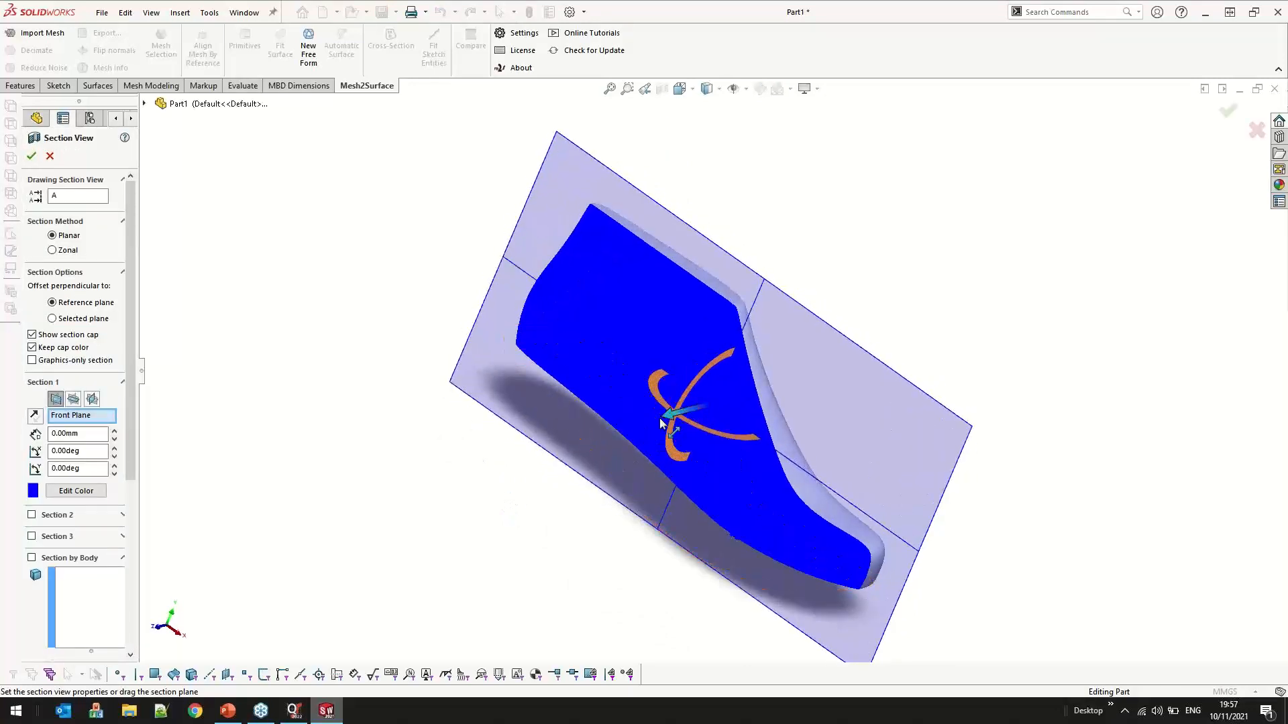
mouse_move(670, 414)
mouse_down()
mouse_move(644, 424)
mouse_move(698, 396)
mouse_move(677, 401)
mouse_up()
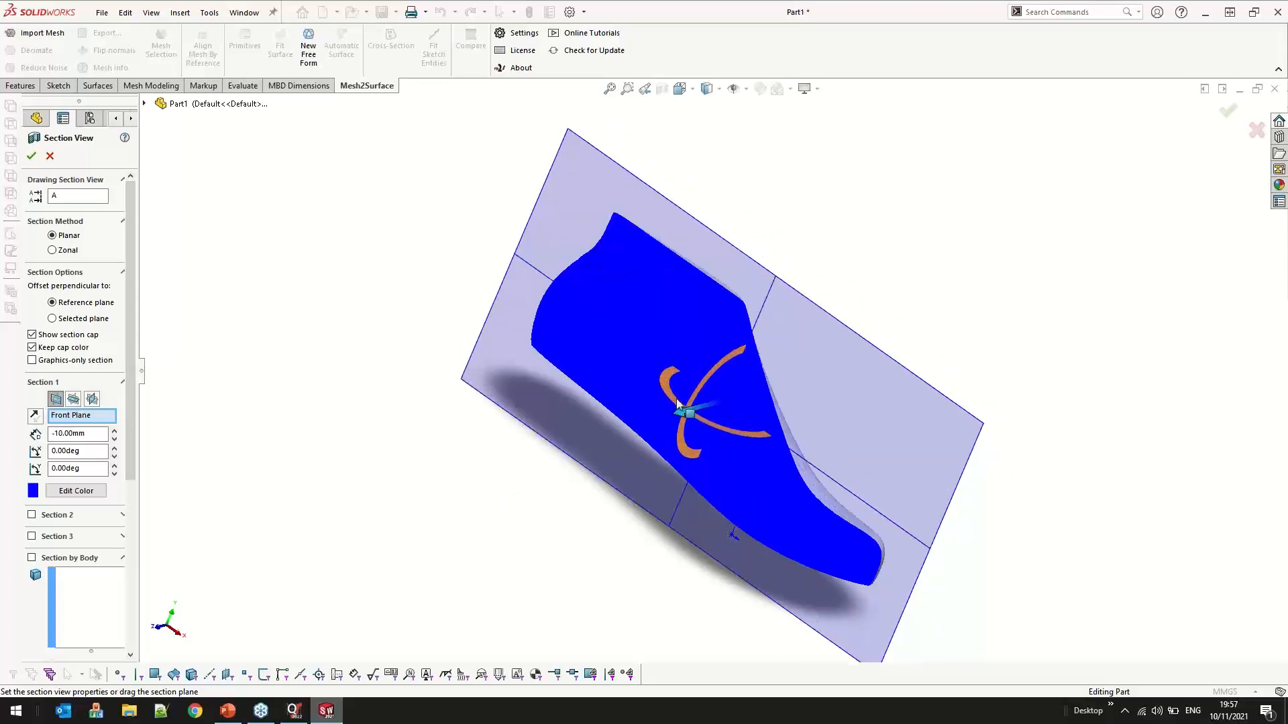
middle_drag(396, 336, 369, 355)
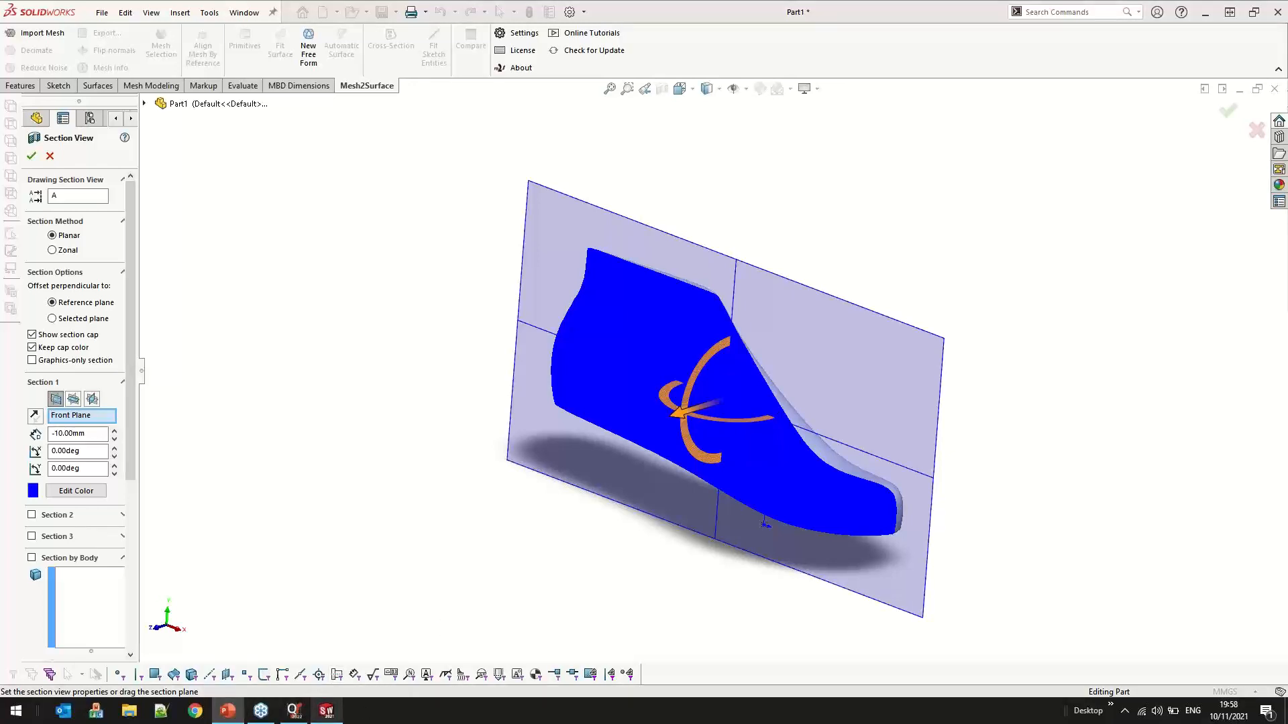
Switch to the PowerPoint slide show and advance to the Benefits of QUICKSURFACE slide
click(228, 711)
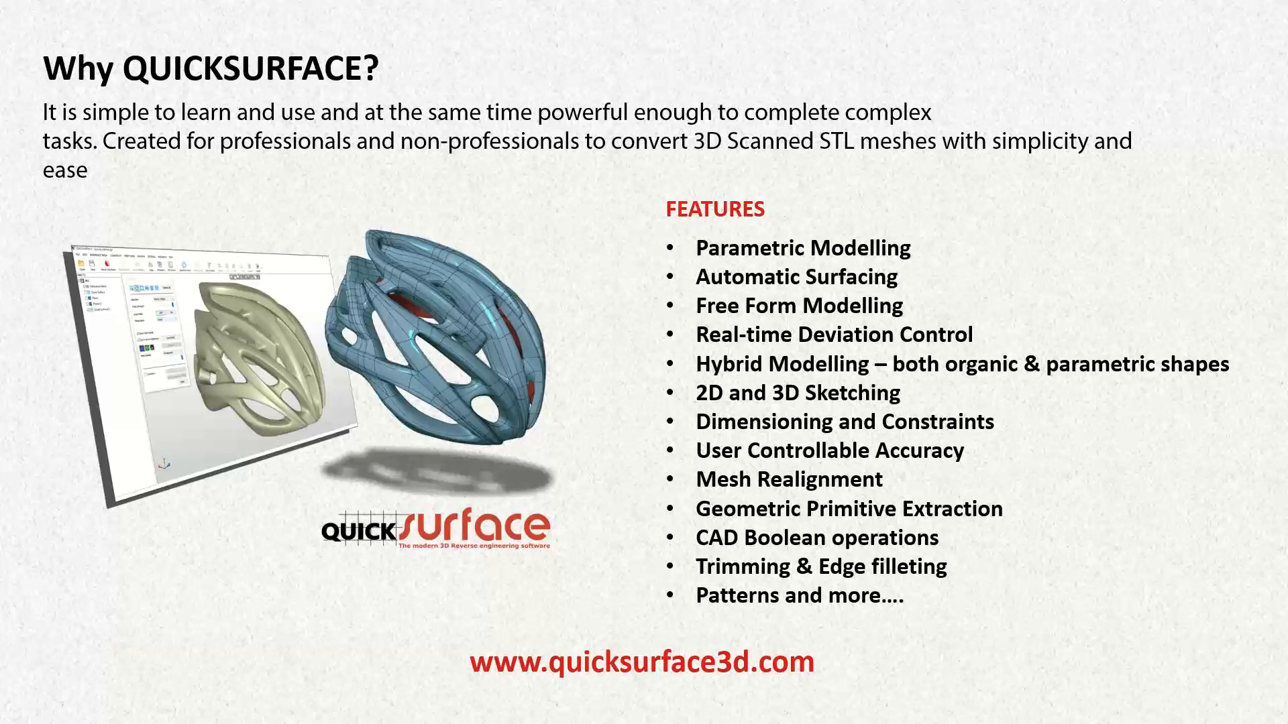
click(826, 455)
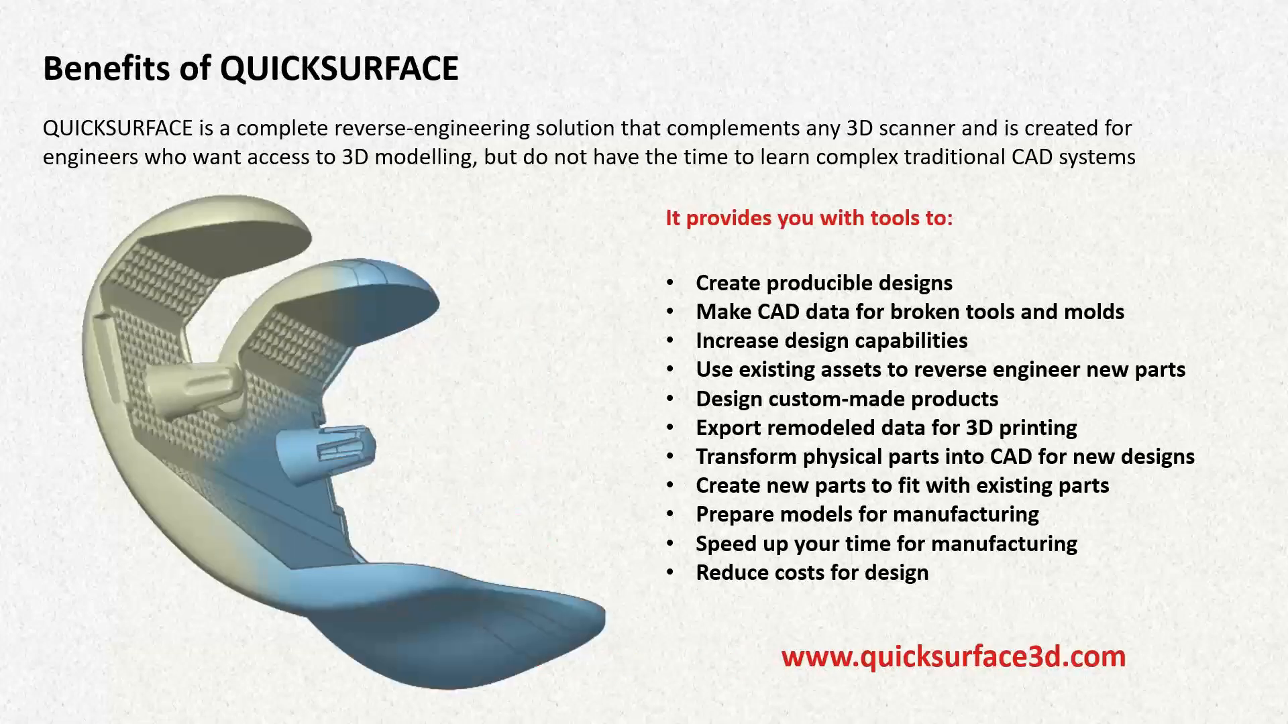